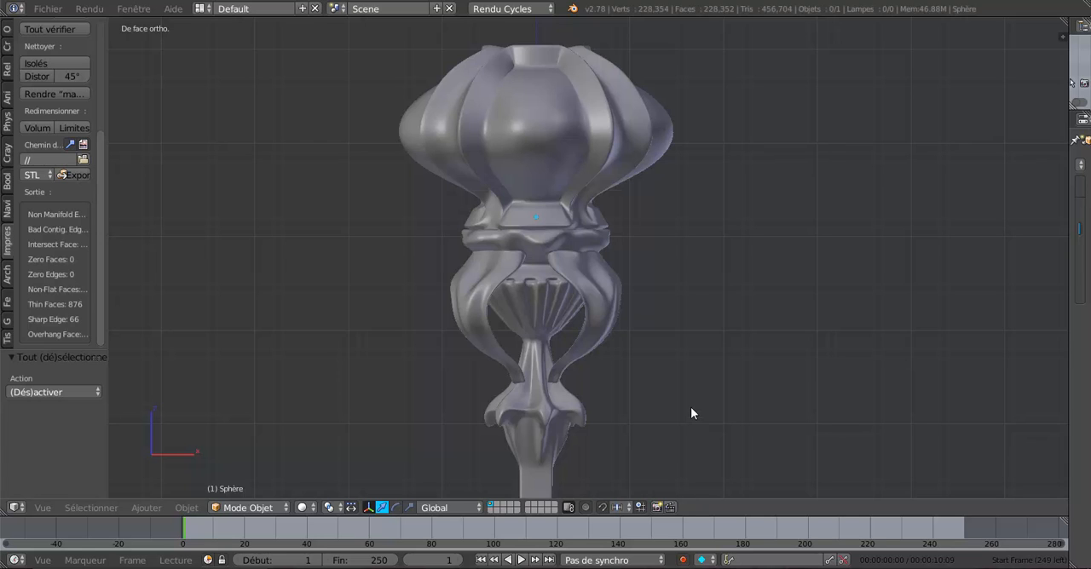
Examine the finished ornamental model from the front and from a slightly tilted angle, checking its petals and stem
scroll(690, 401, "down", 9)
mouse_move(683, 415)
middle_mouse_down()
mouse_move(651, 440)
mouse_move(666, 434)
mouse_move(589, 355)
mouse_move(633, 392)
mouse_move(623, 348)
mouse_move(693, 410)
middle_mouse_up()
scroll(679, 364, "up", 4)
scroll(718, 415, "up", 3)
middle_click_drag(702, 376, 697, 319, "shift")
scroll(698, 326, "up", 3)
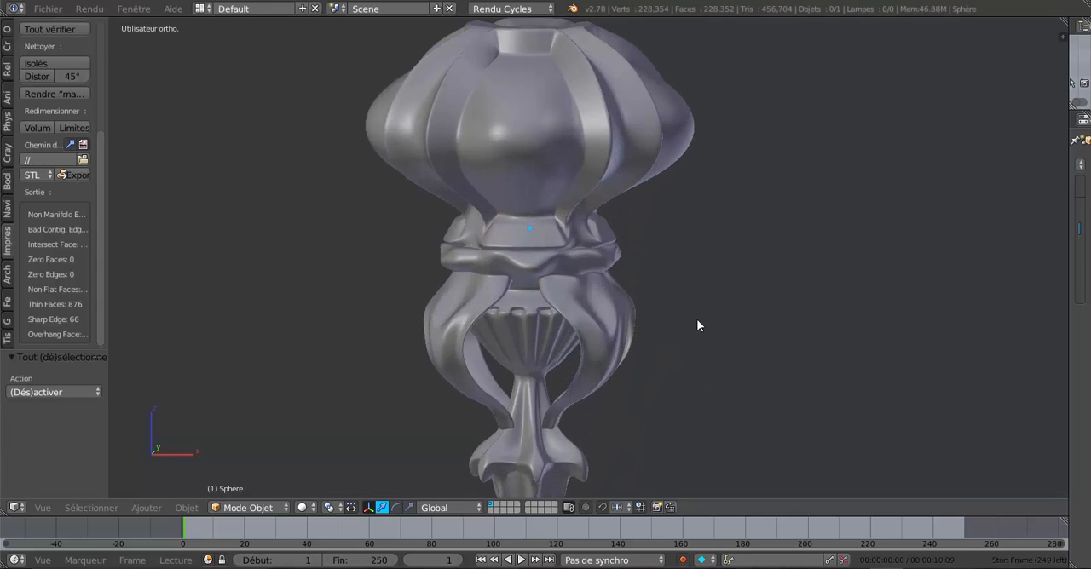
key("KP_1")
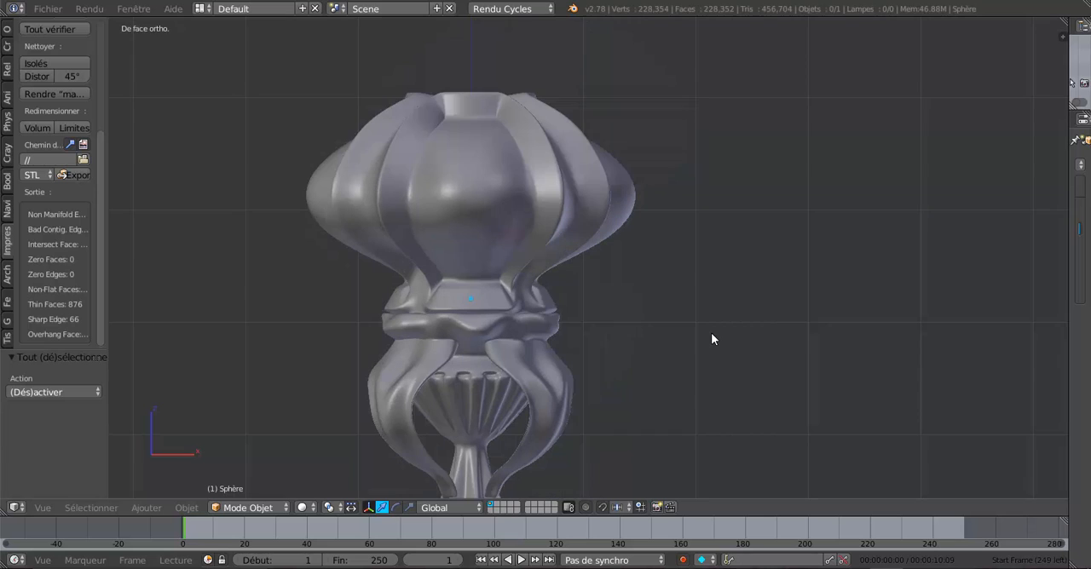
scroll(712, 339, "down", 3)
middle_click_drag(712, 339, 761, 277, "shift")
scroll(745, 311, "up", 2)
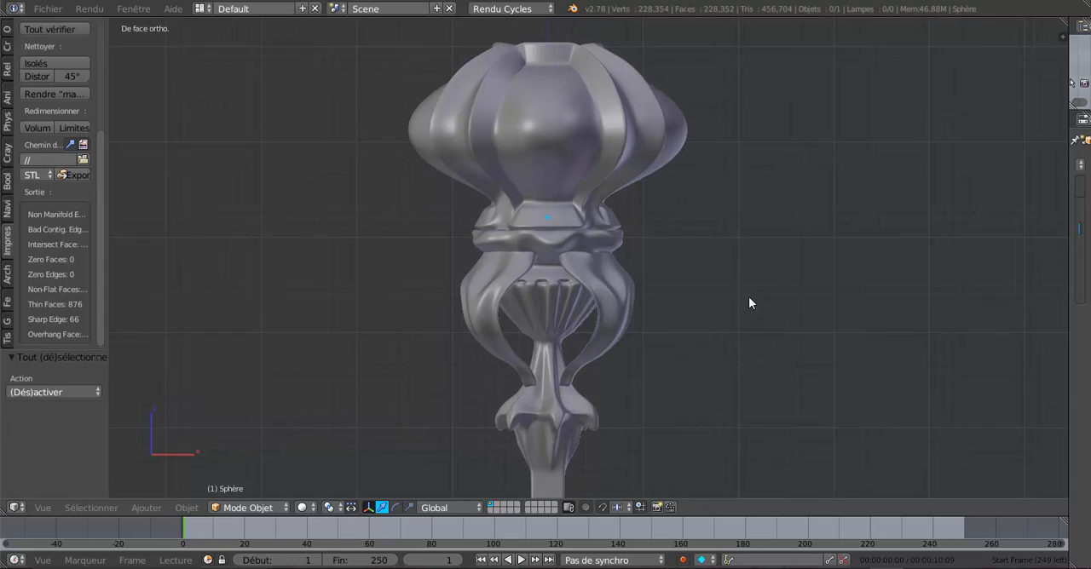
scroll(746, 305, "up", 1)
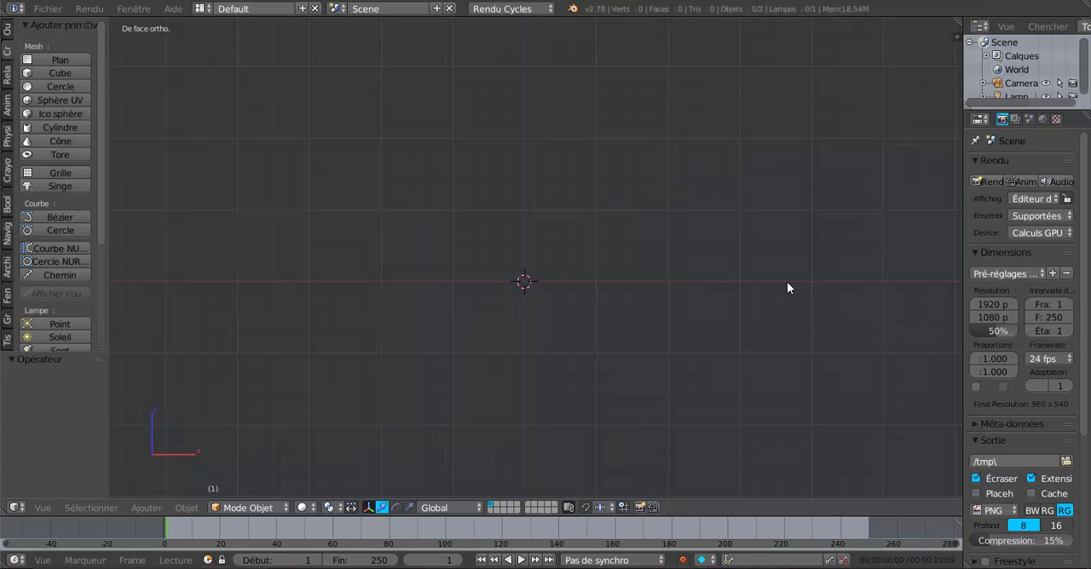
Add a UV sphere, enter Edit Mode on it and switch to face selection
left_click(51, 100)
scroll(622, 366, "up", 1)
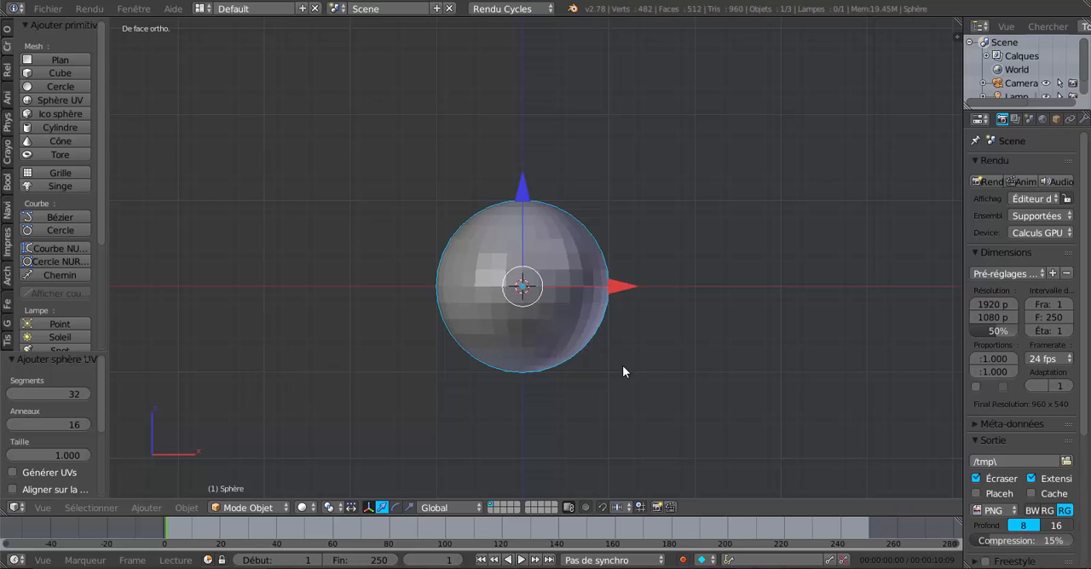
middle_click_drag(617, 359, 615, 342, "shift")
key("Tab")
scroll(615, 342, "up", 1)
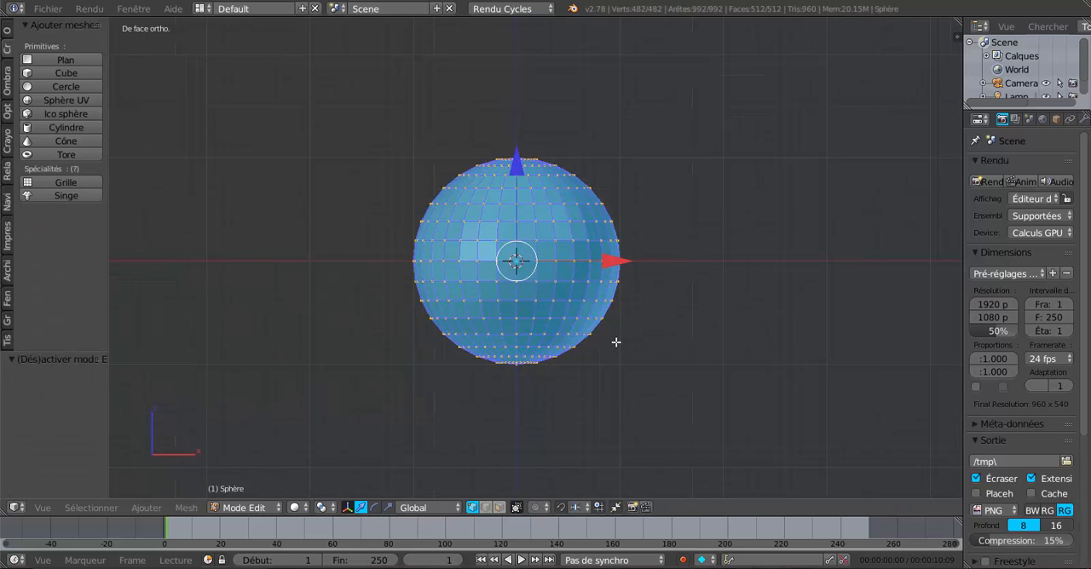
left_click(499, 507)
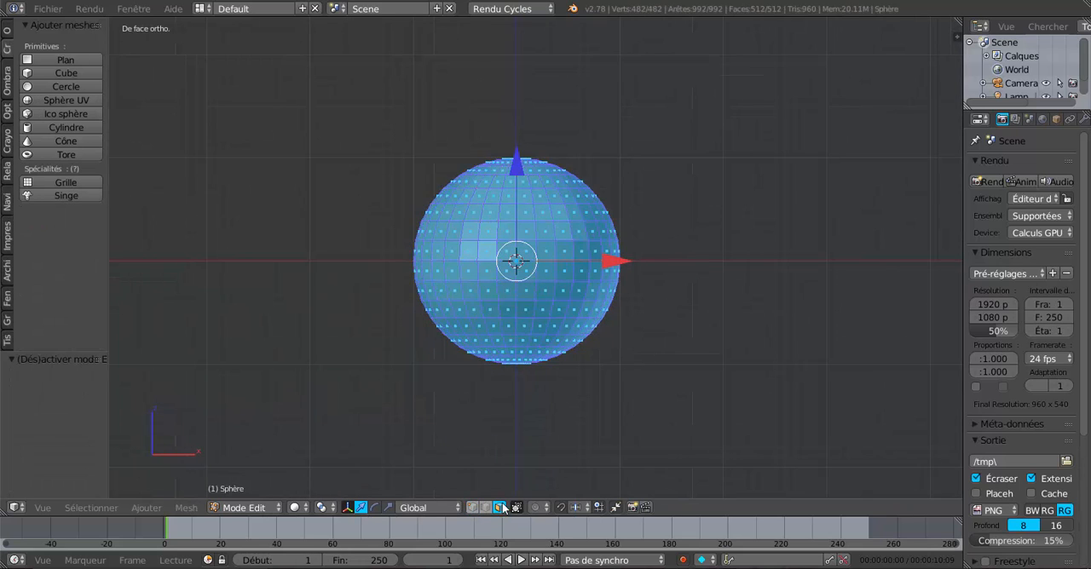
In wireframe front view, deselect everything and circle-select the six central faces of a lower ring, front and back
scroll(573, 416, "up", 1)
scroll(579, 389, "up", 2)
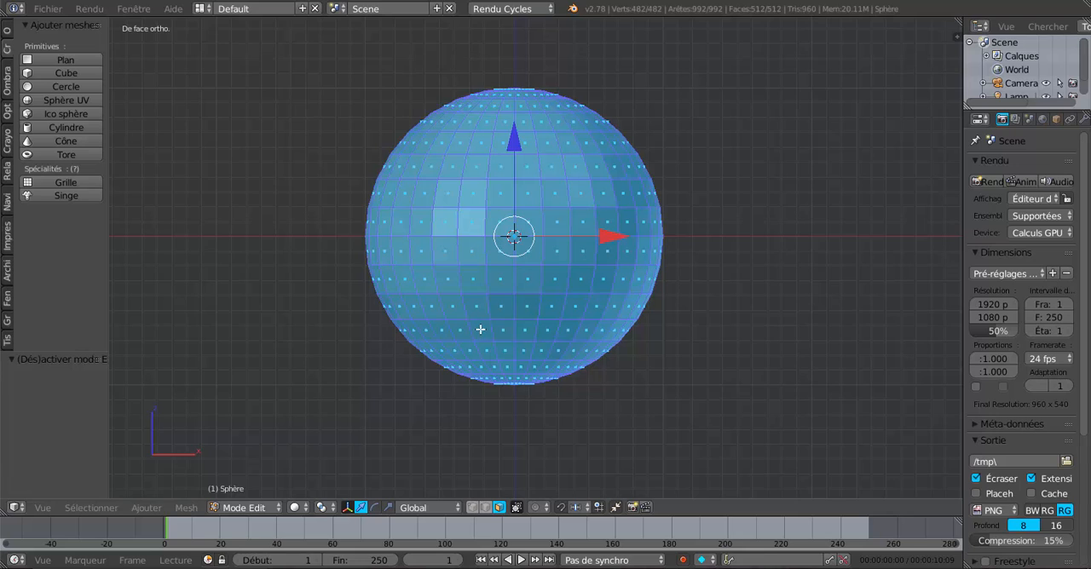
key("z")
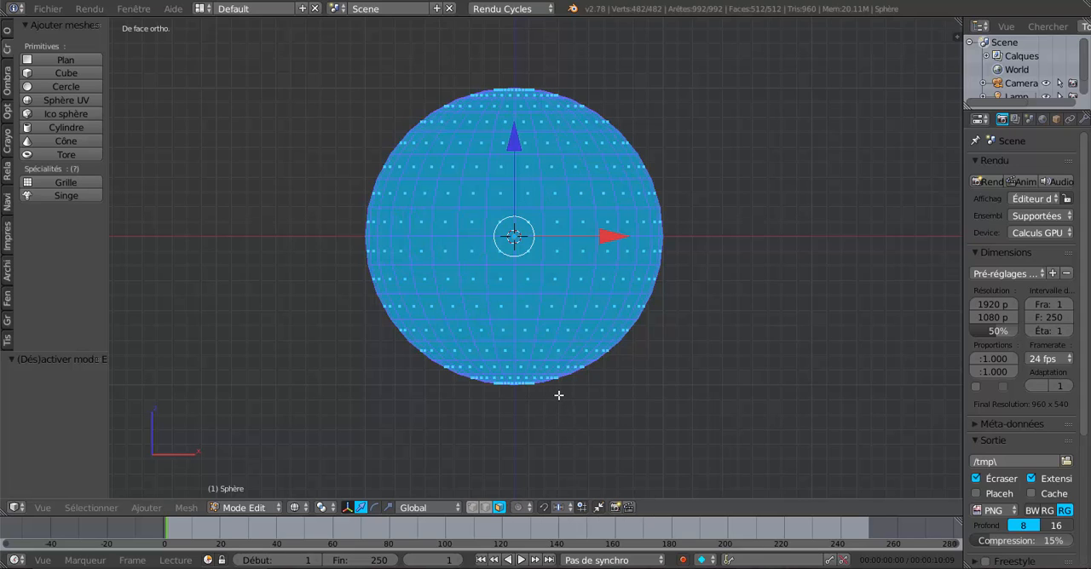
key("a")
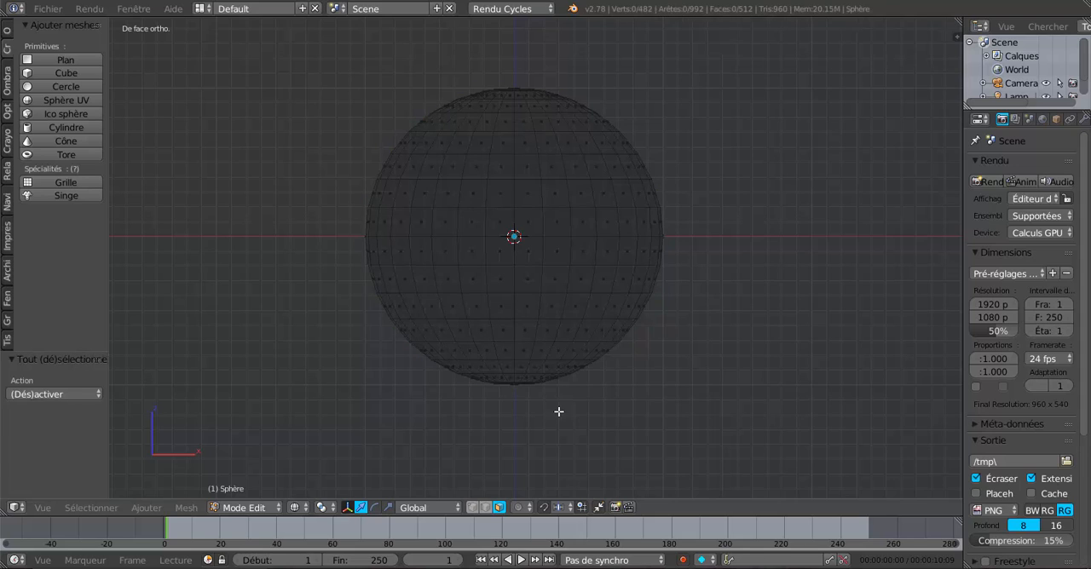
key("c")
left_click_drag(482, 330, 564, 328)
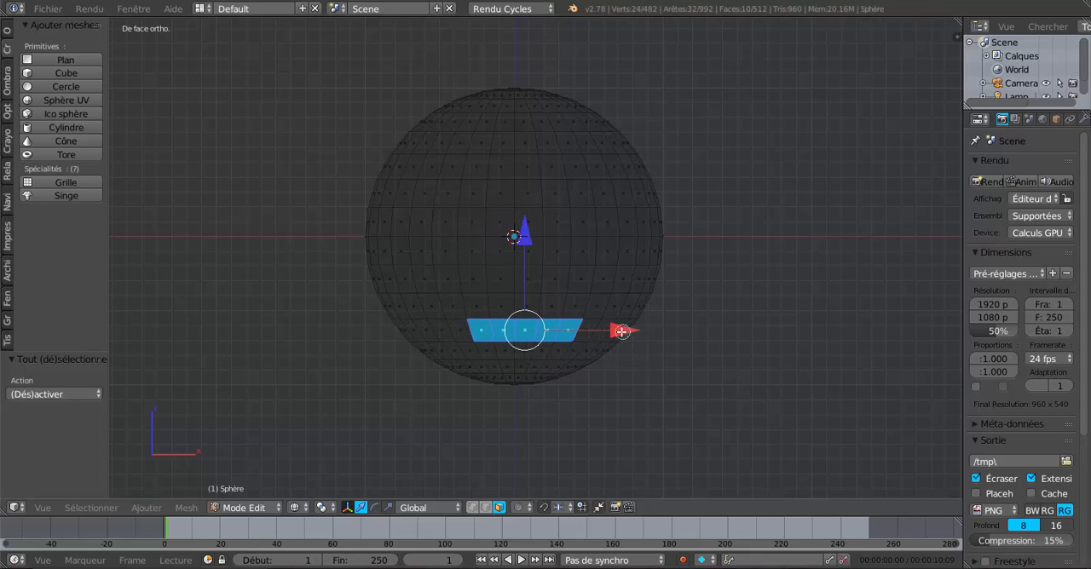
left_click(462, 330)
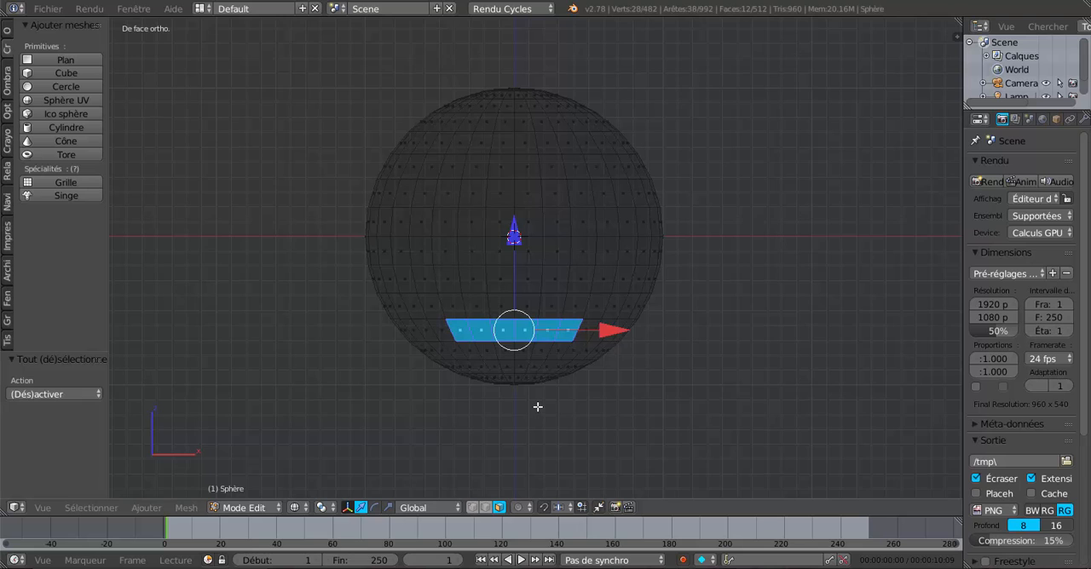
scroll(536, 407, "up", 1)
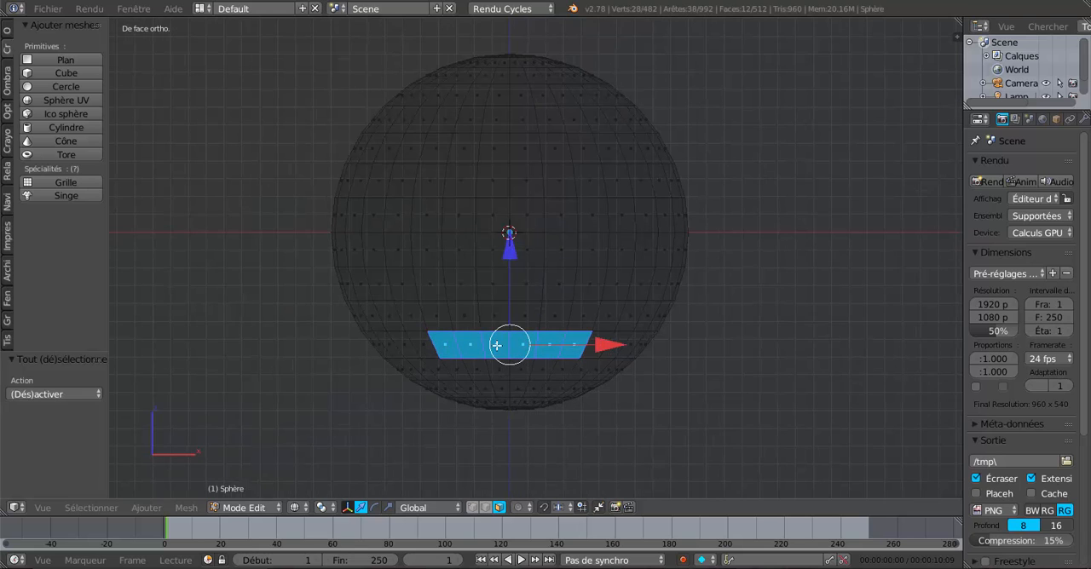
From the left view, add the six central faces of the same lower ring on both lateral sides to the selection
scroll(748, 415, "down", 3)
middle_click_drag(721, 419, 699, 427)
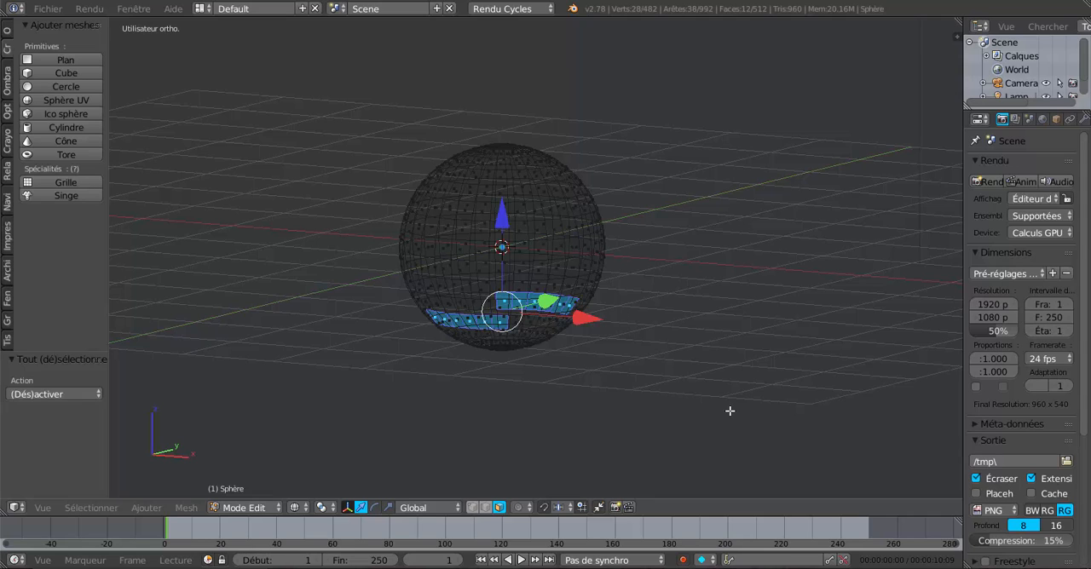
key("ctrl+KP_3")
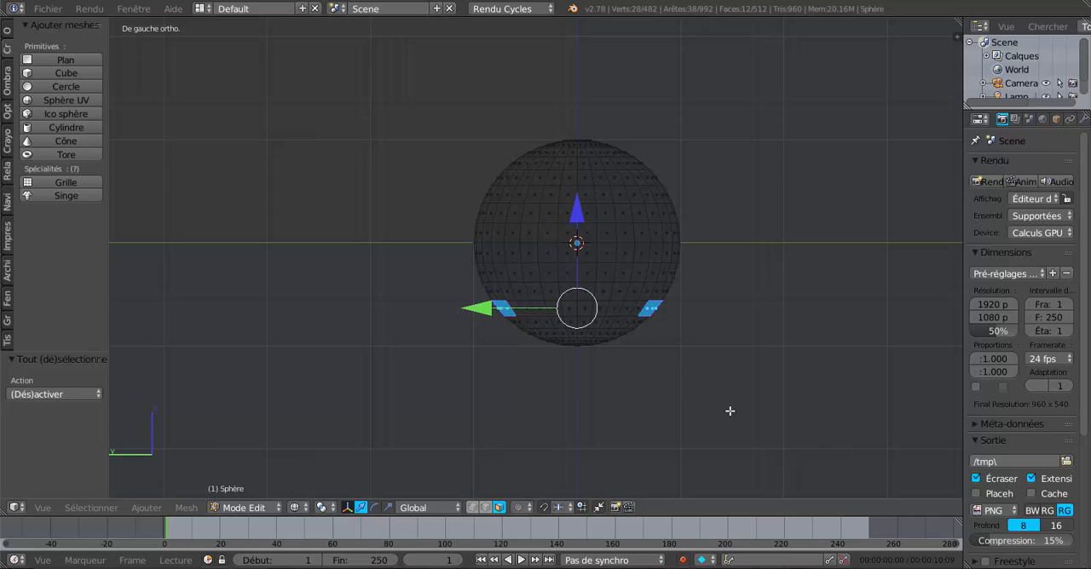
scroll(730, 411, "up", 1)
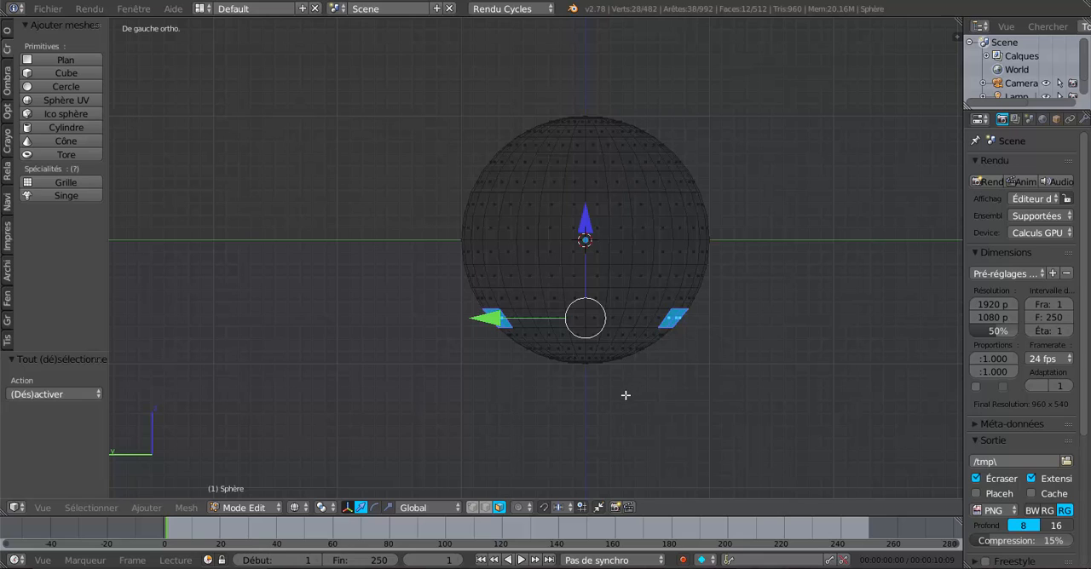
right_click(589, 318, "shift")
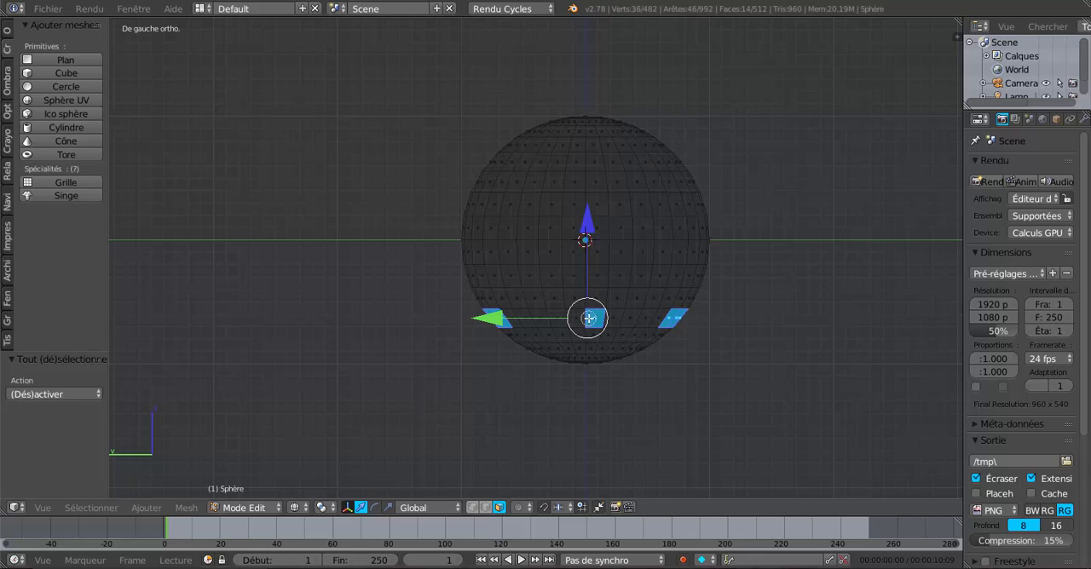
right_click(612, 317, "shift")
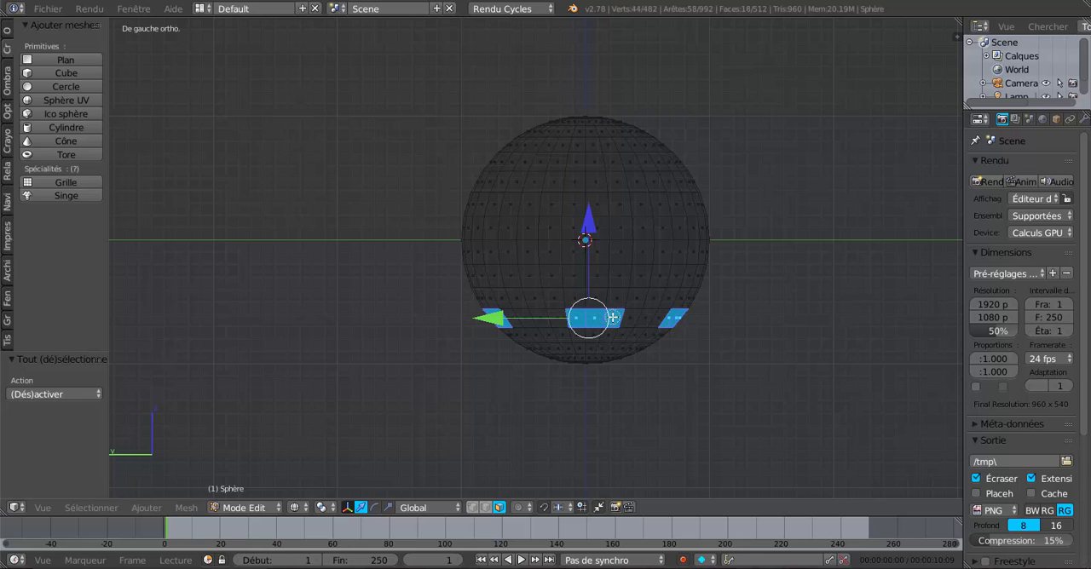
right_click(629, 318, "shift")
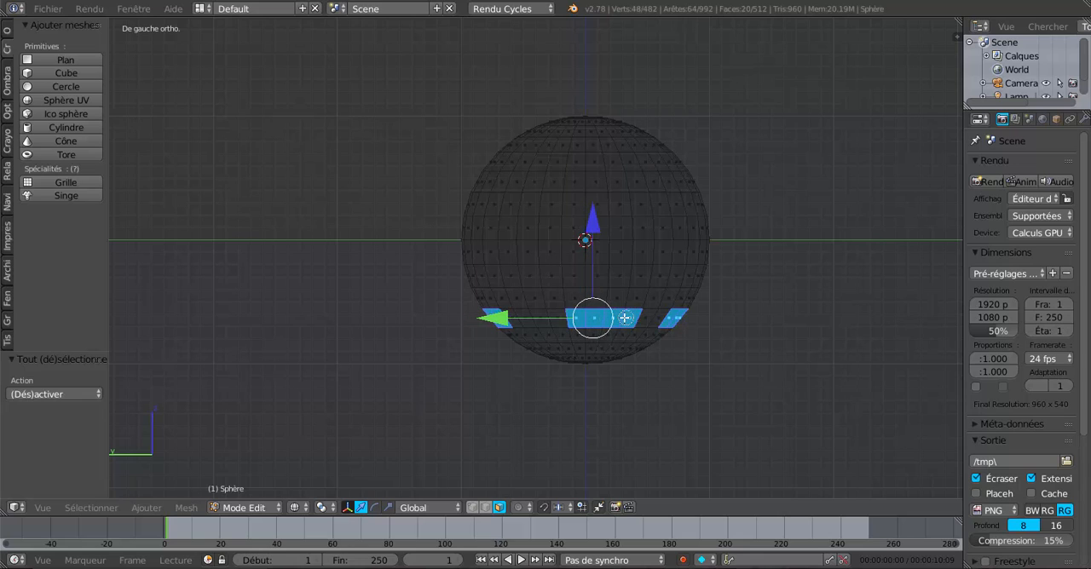
right_click(559, 318, "shift")
right_click(540, 318, "shift")
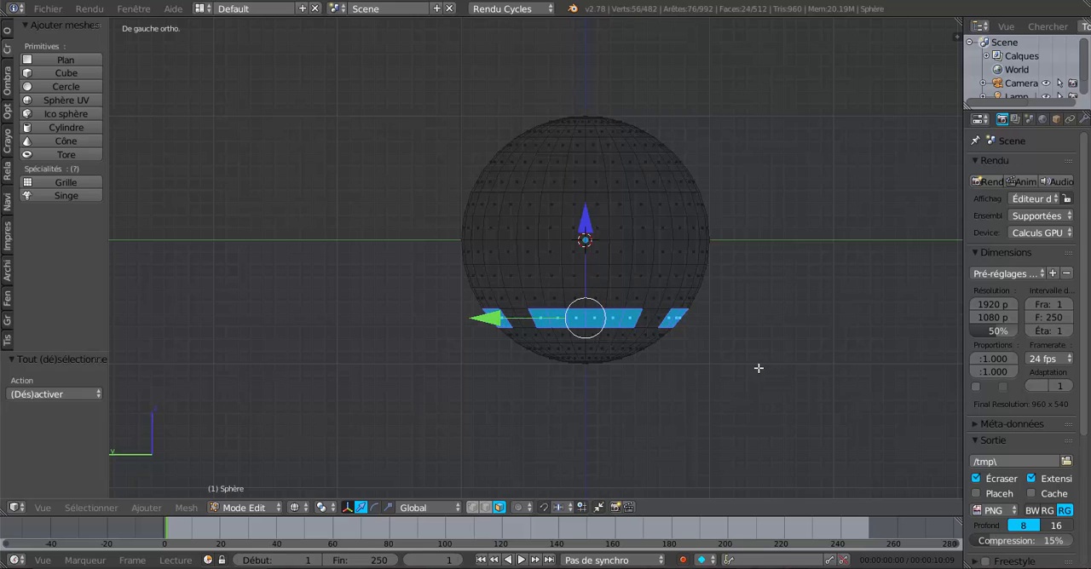
middle_click_drag(759, 368, 671, 397)
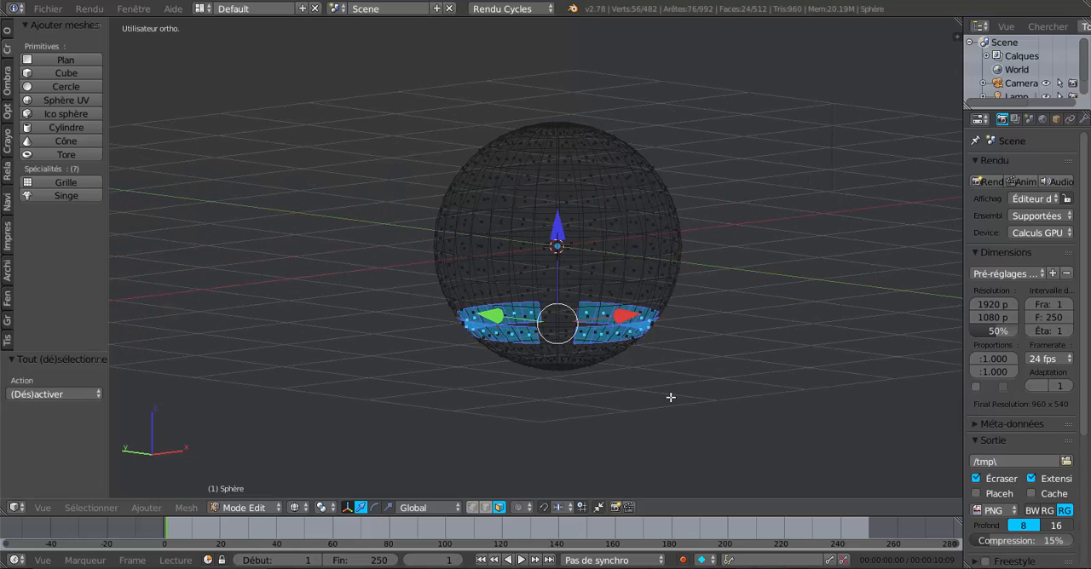
Extrude the four selected face groups and scale them outward by 2.132 around their common centre
key("KP_1")
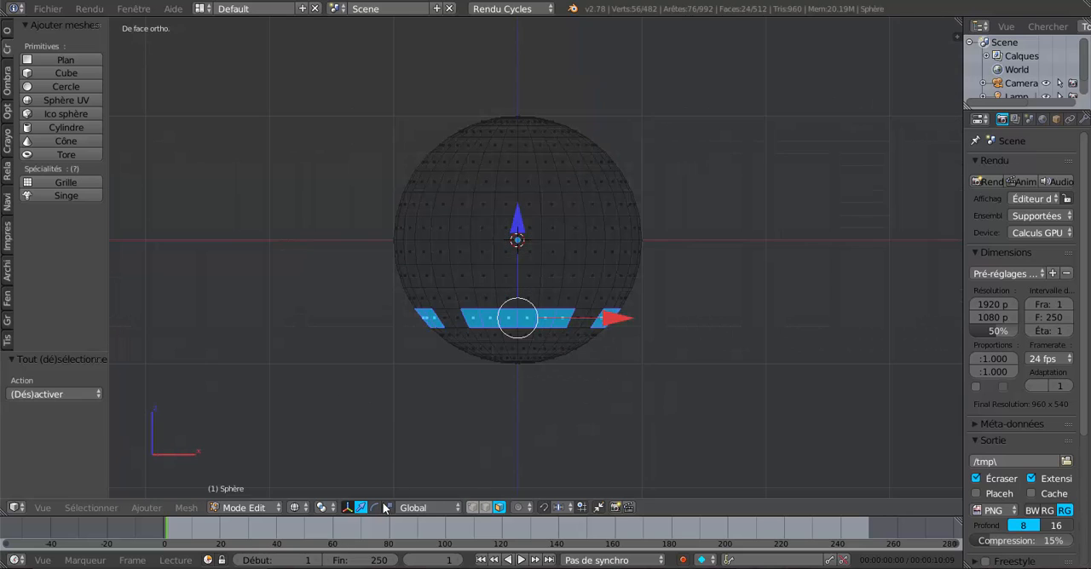
left_click(324, 508)
left_click(336, 448)
key("e")
key("s")
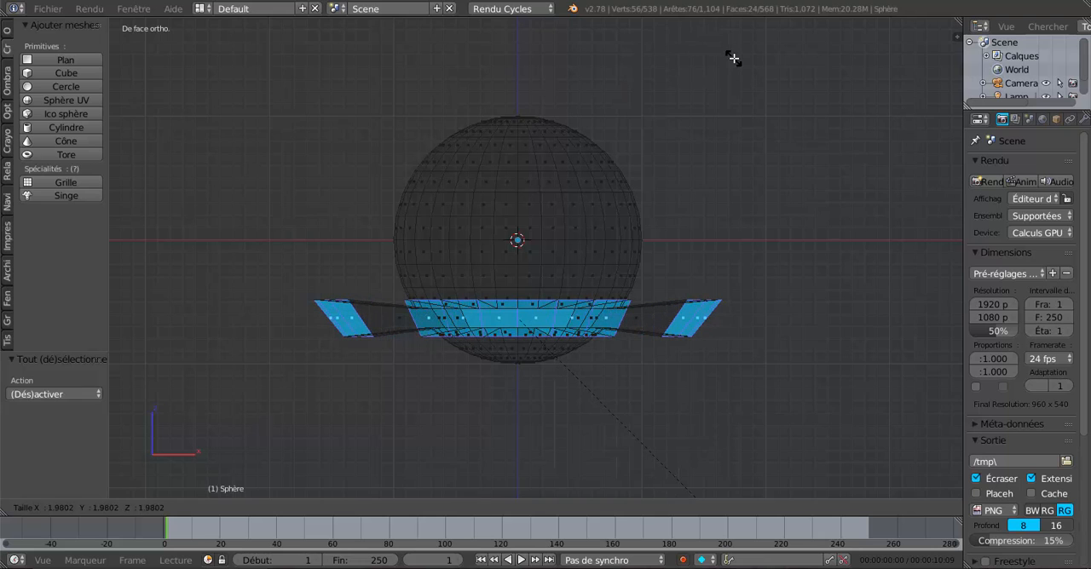
left_click(751, 74)
scroll(751, 74, "down", 3)
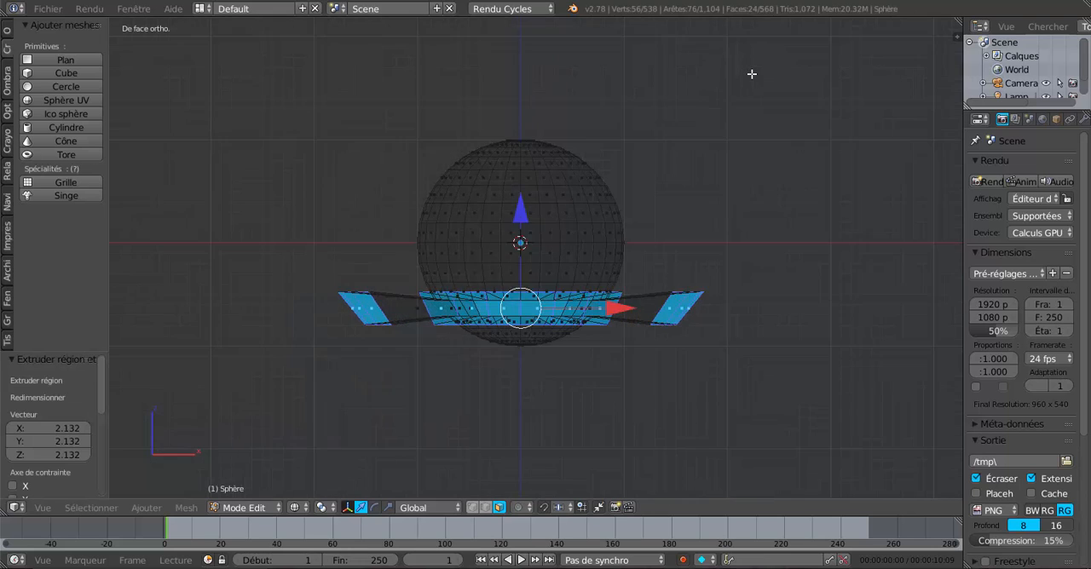
Inspect the extruded petals in solid and wireframe display, then return to Object Mode with solid shading
mouse_move(729, 91)
middle_mouse_down()
mouse_move(720, 243)
mouse_move(709, 86)
mouse_move(706, 130)
middle_mouse_up()
key("z")
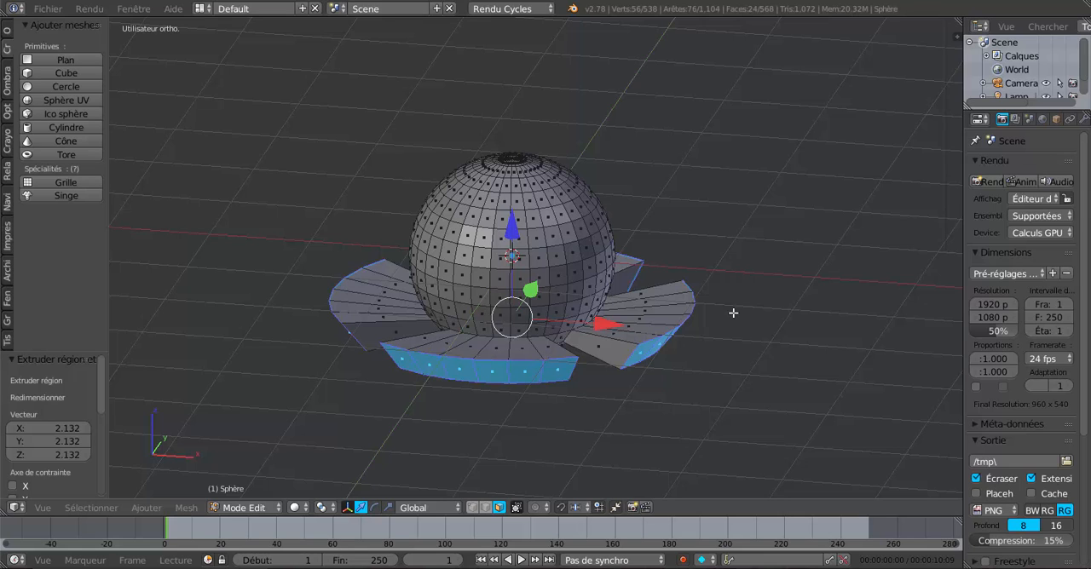
key("z")
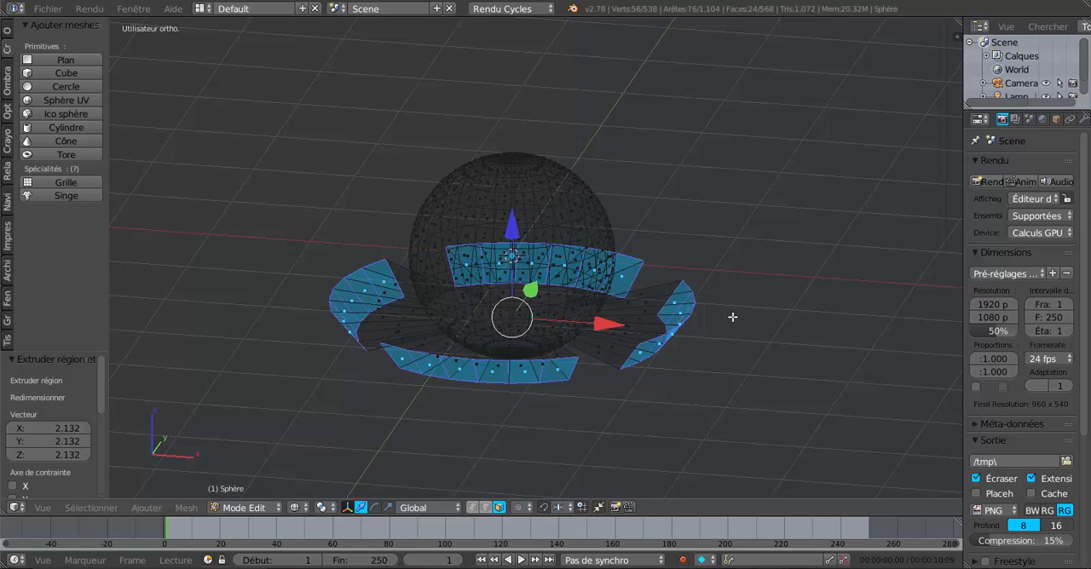
key("z")
key("Tab")
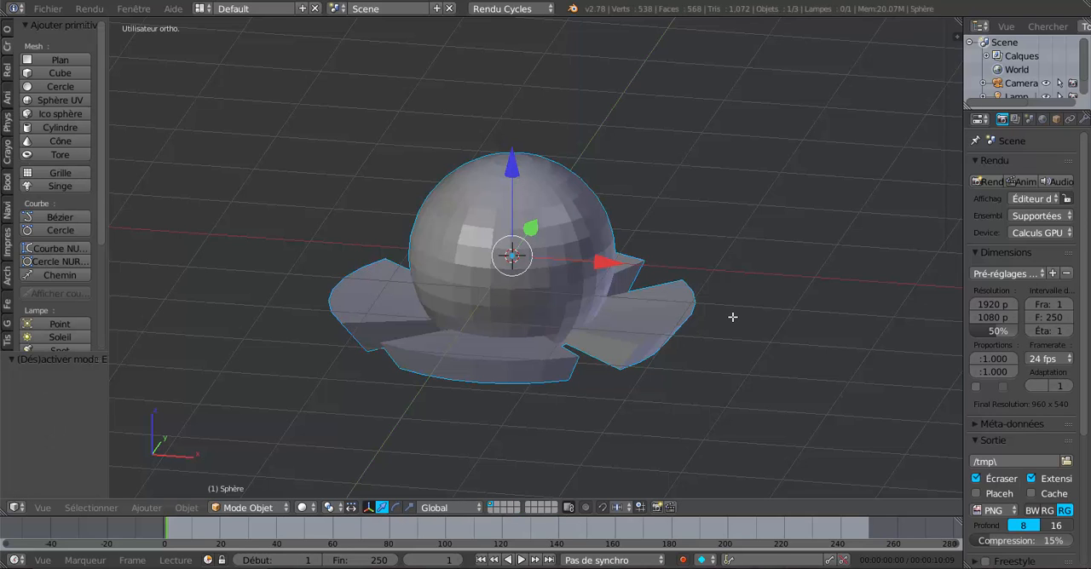
Widen the properties area and add a Subdivision Surface modifier to the sphere with its view level at 2
scroll(501, 230, "up", 3)
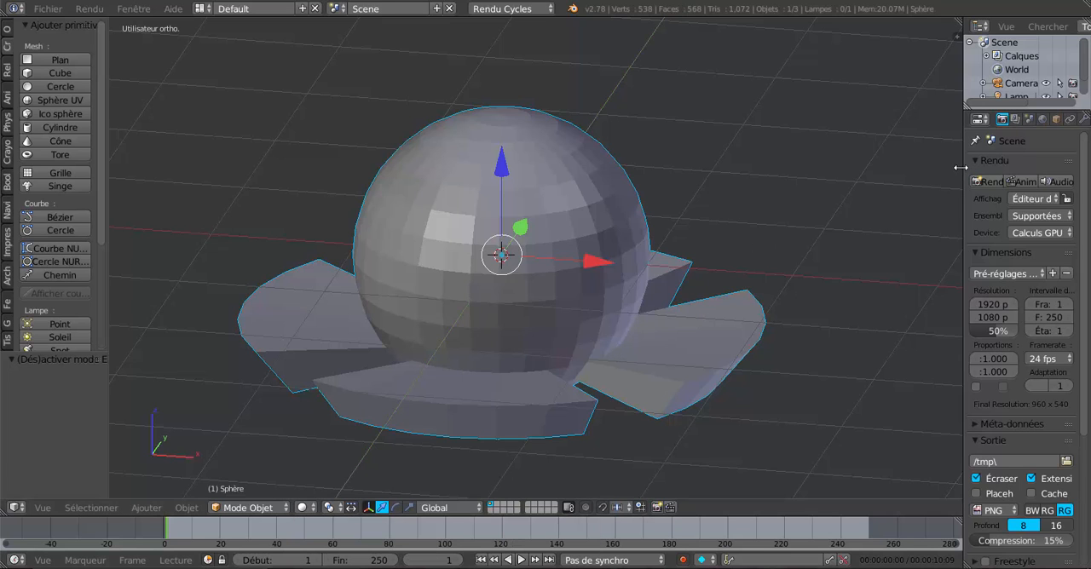
left_click_drag(958, 168, 855, 168)
left_click(974, 119)
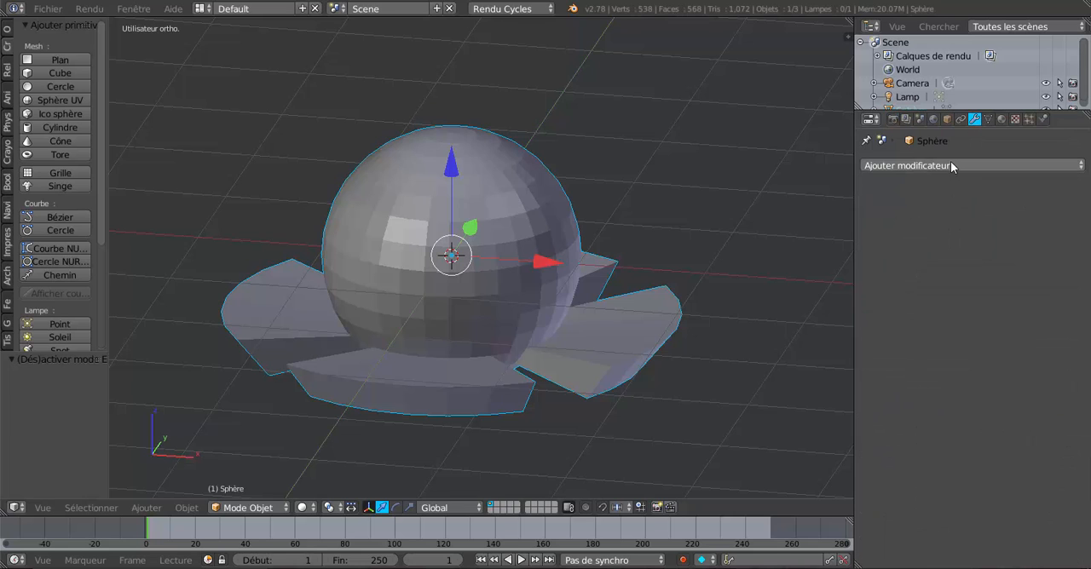
left_click(952, 167)
left_click(784, 394)
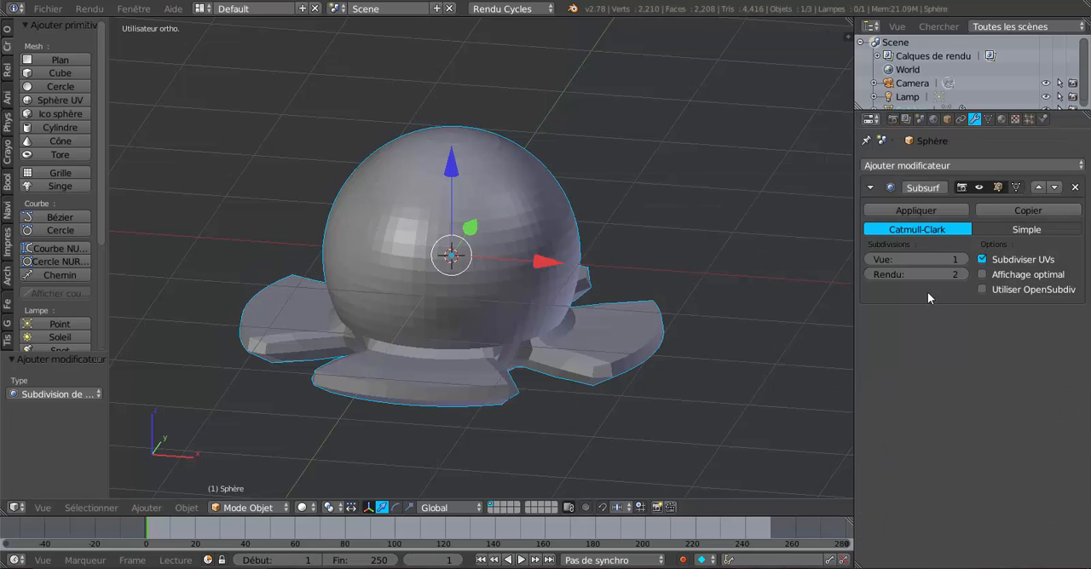
left_click(963, 259)
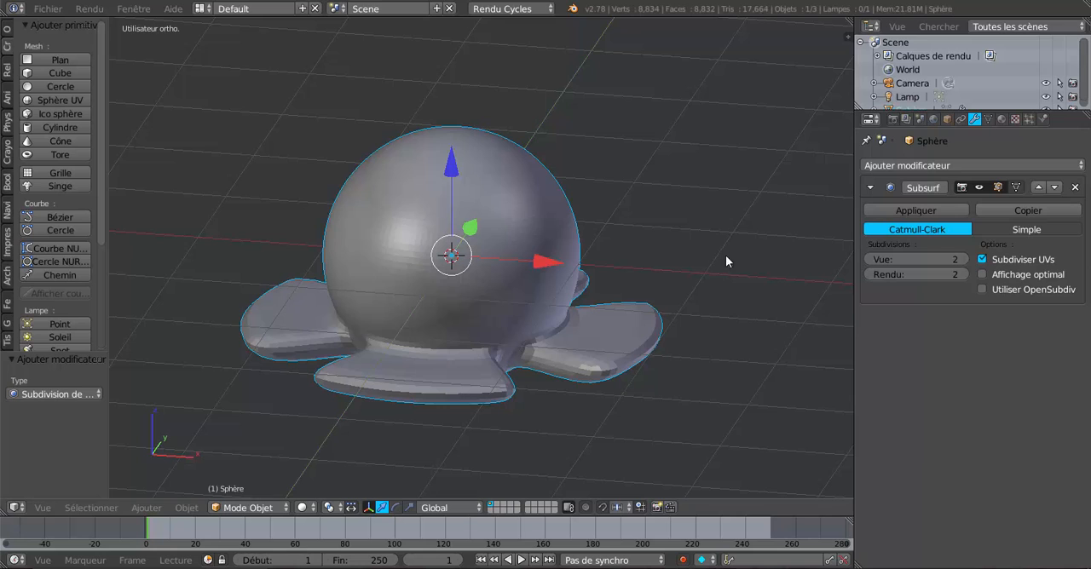
Compare the Subsurf modifier's view levels 0 and 2 on the sphere, leaving the view level at 0
left_click(874, 260)
left_click(874, 260)
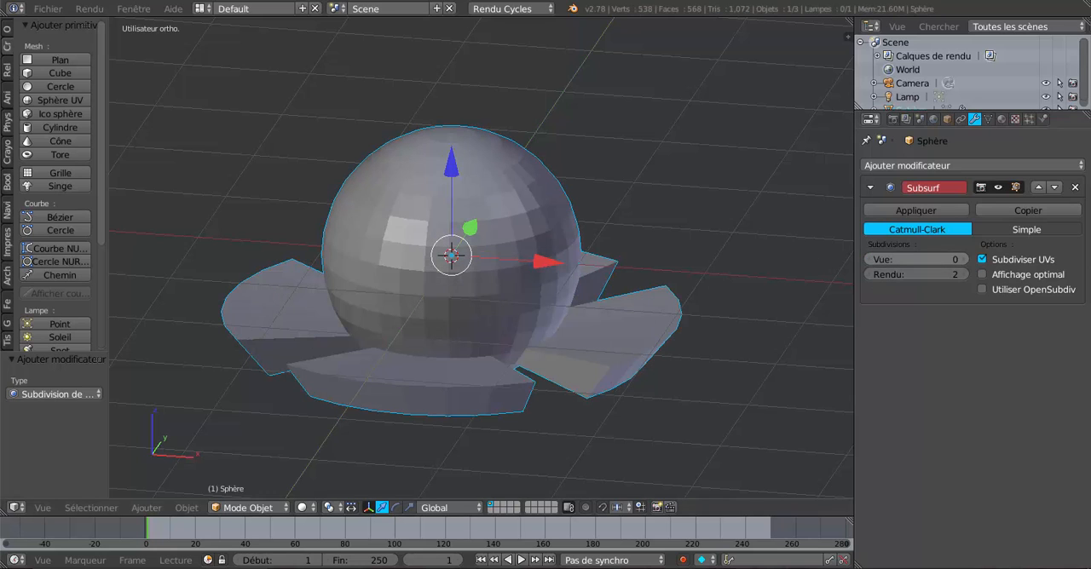
left_click(963, 259)
left_click(963, 259)
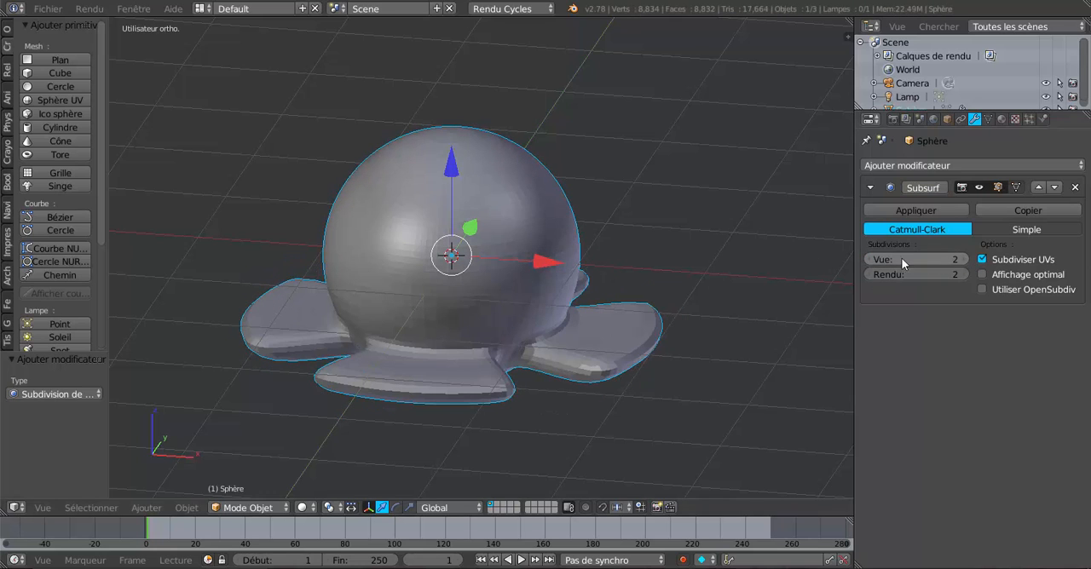
left_click(871, 259)
left_click(870, 258)
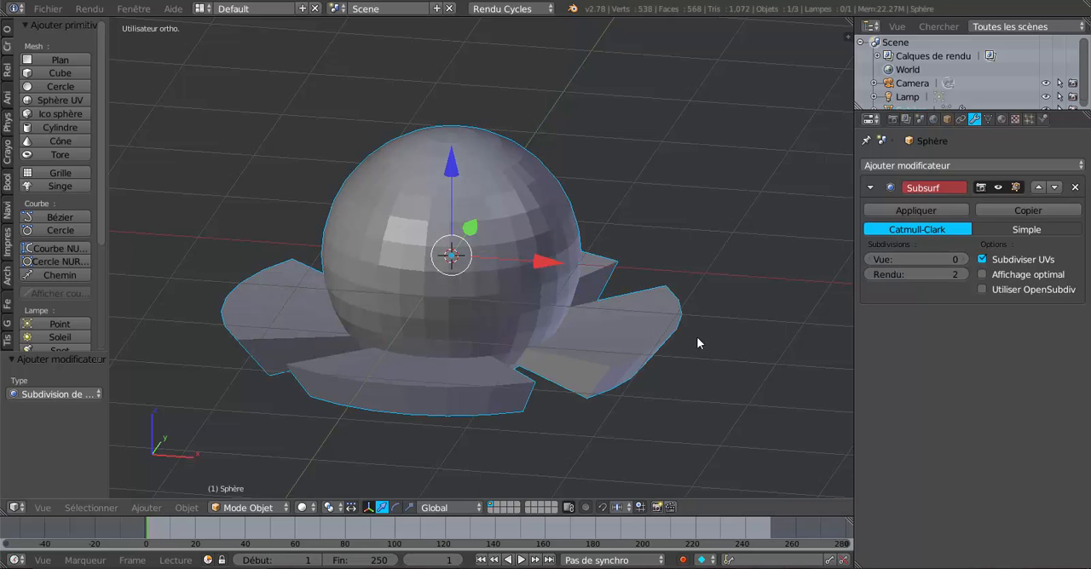
scroll(801, 275, "down", 2)
scroll(802, 275, "down", 1)
middle_click_drag(772, 288, 747, 281)
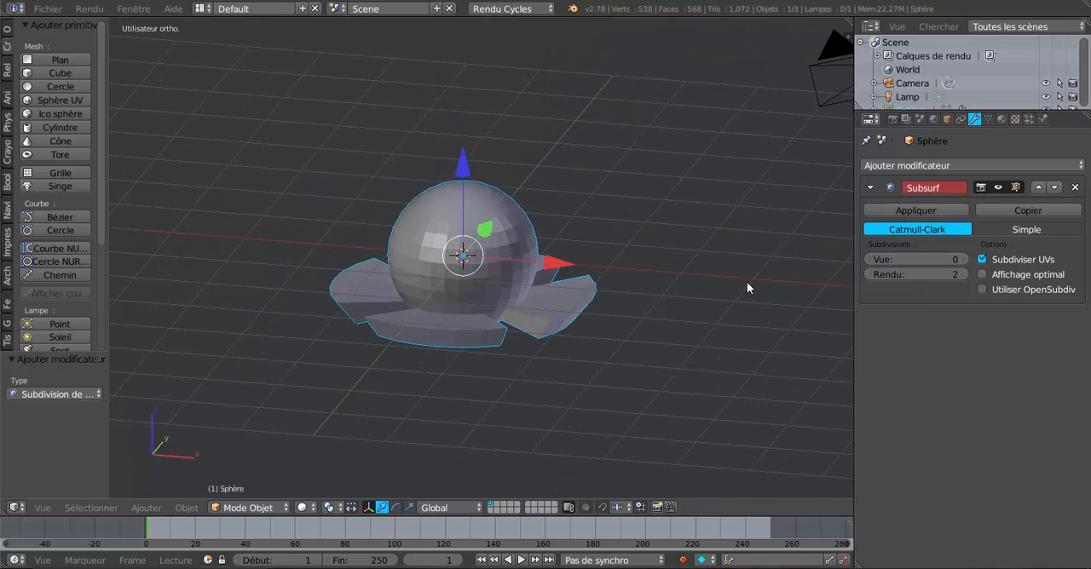
In Edit Mode, flatten the selected outer faces of the four petals by scaling them to 0.240 along Z
key("KP_1")
scroll(725, 289, "up", 4)
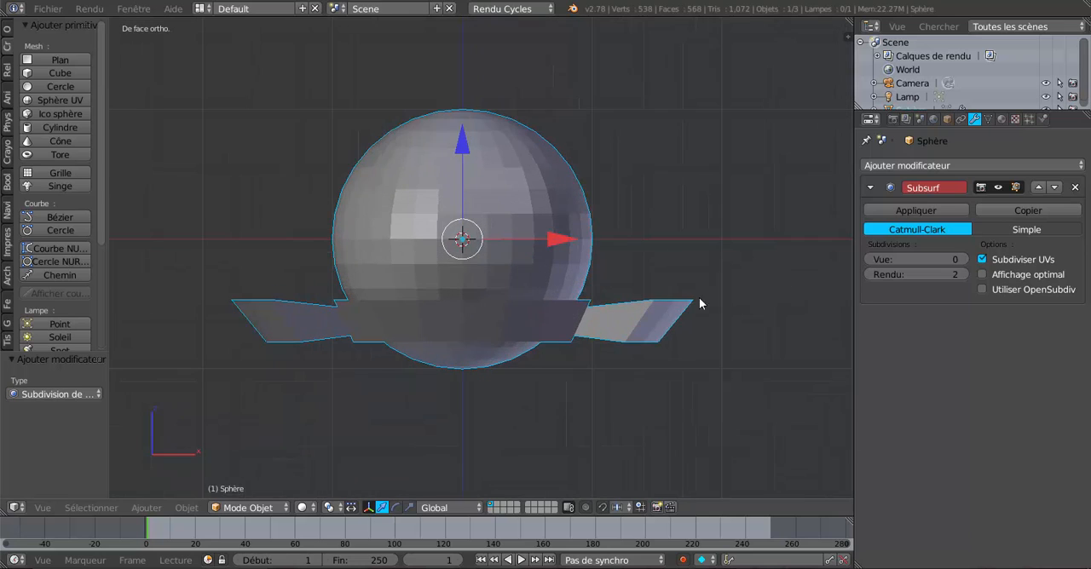
key("Tab")
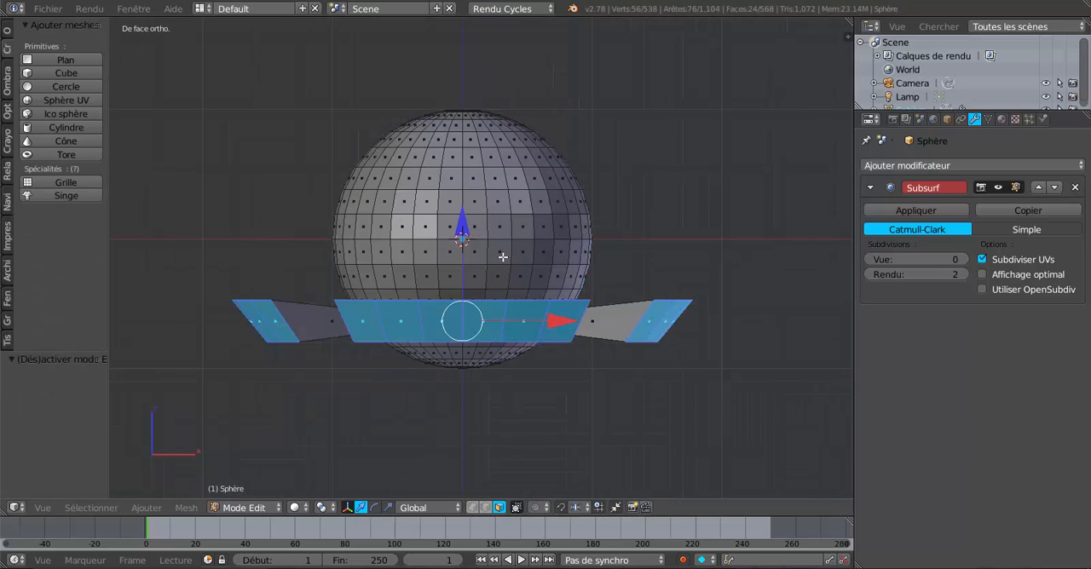
left_click(389, 508)
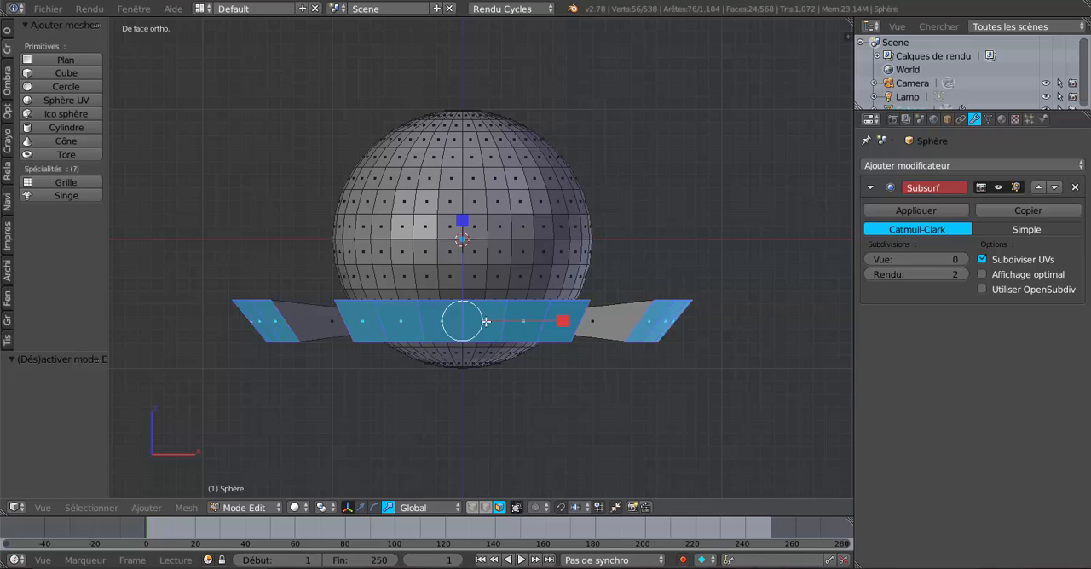
left_click_drag(461, 218, 466, 299)
middle_click_drag(533, 384, 578, 402)
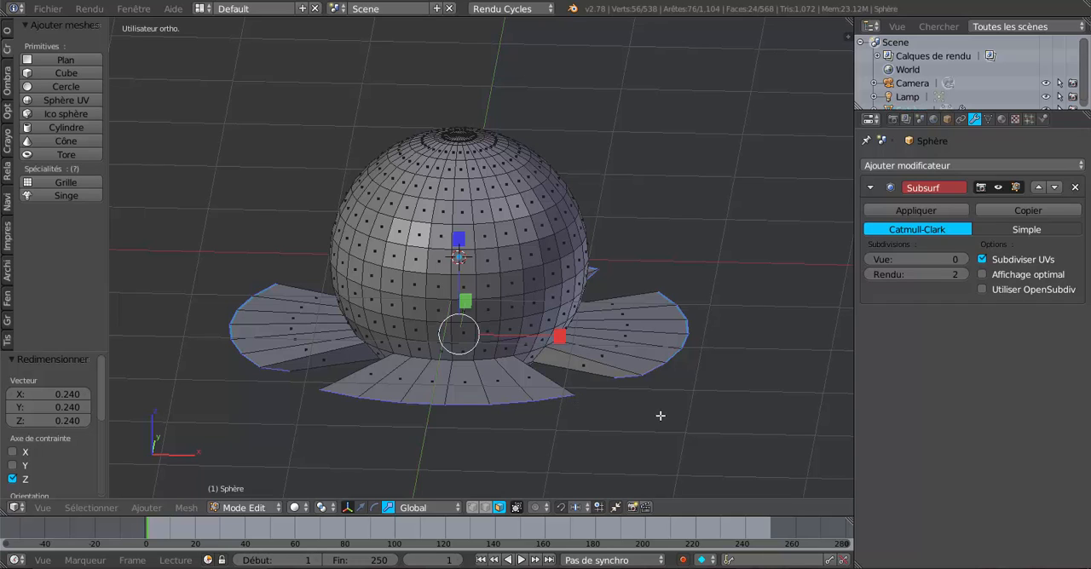
Switch to edge selection, clear the current selection and select the six upper outer edges of the front petal
left_click(485, 507)
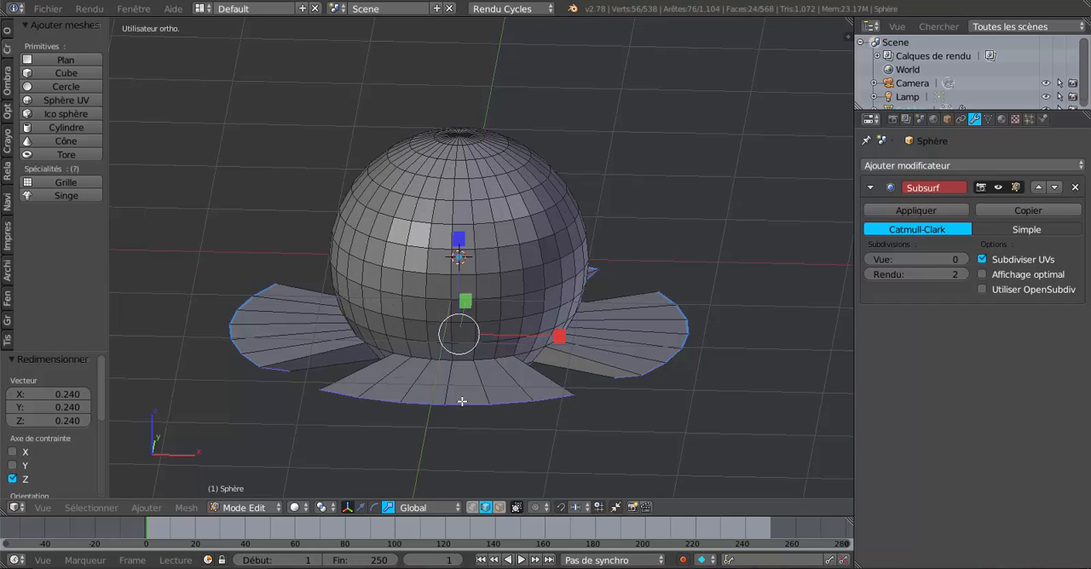
key("a")
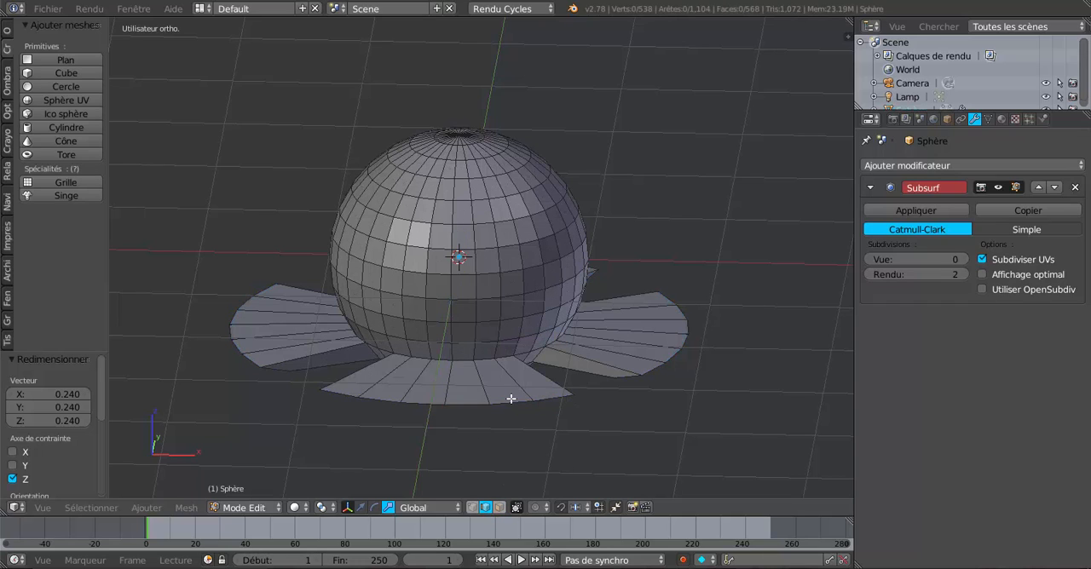
right_click_drag(354, 393, 387, 387)
right_click(377, 387)
right_click(383, 395, "shift")
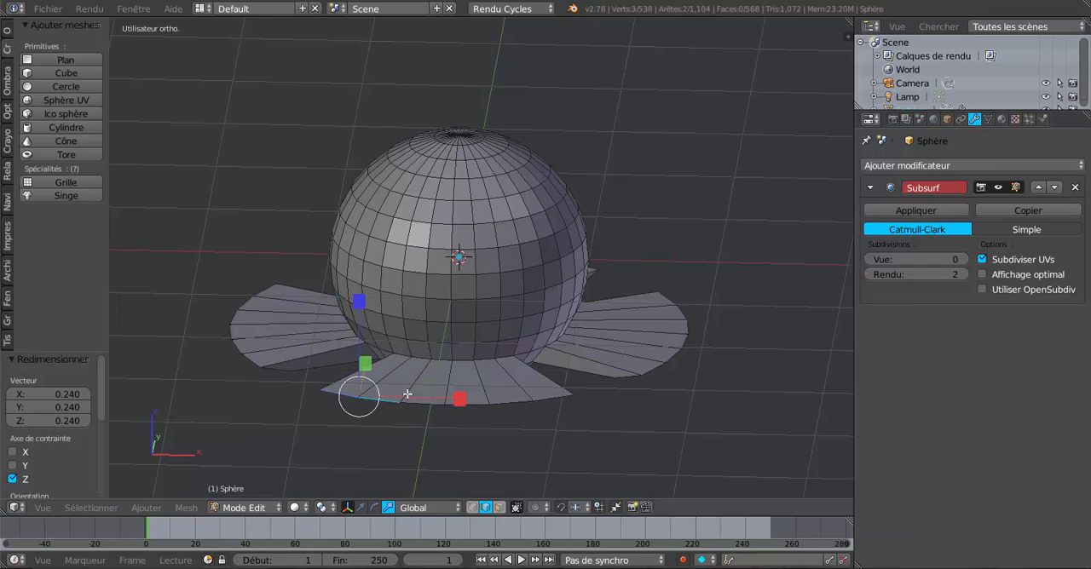
right_click(349, 386, "shift")
middle_click_drag(424, 426, 446, 350, "shift")
scroll(475, 378, "up", 1)
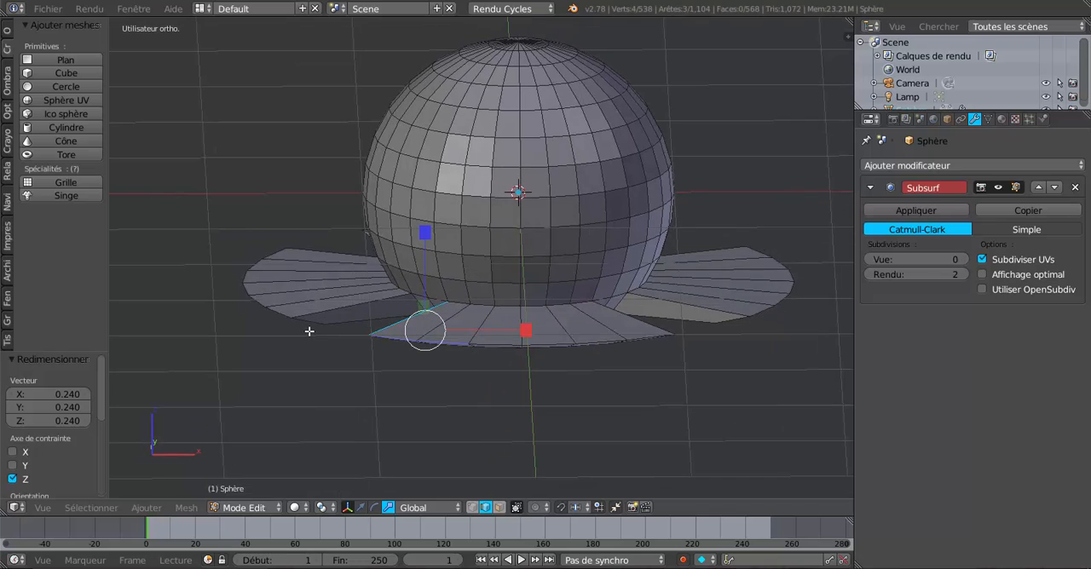
right_click(401, 333)
right_click(434, 333, "shift")
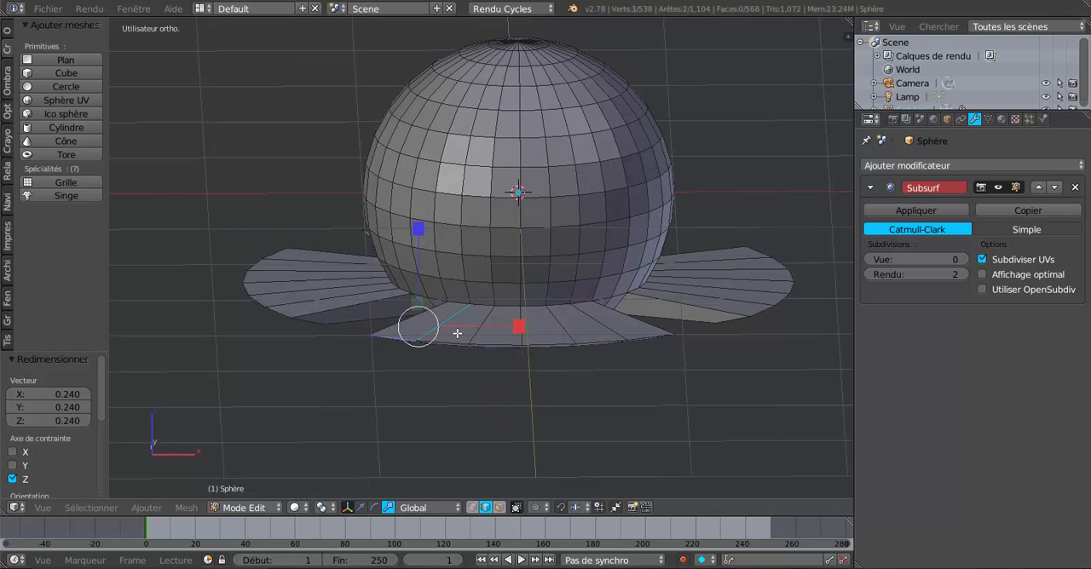
right_click(444, 323, "shift")
right_click(457, 335, "shift")
right_click(497, 339, "shift")
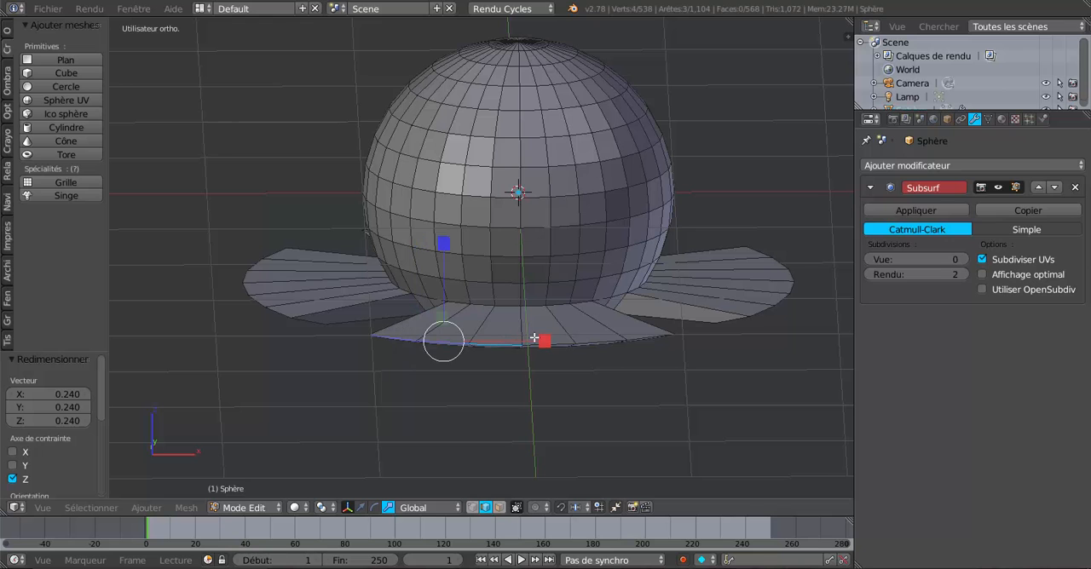
right_click(537, 338, "shift")
right_click(588, 336, "shift")
right_click(639, 334, "shift")
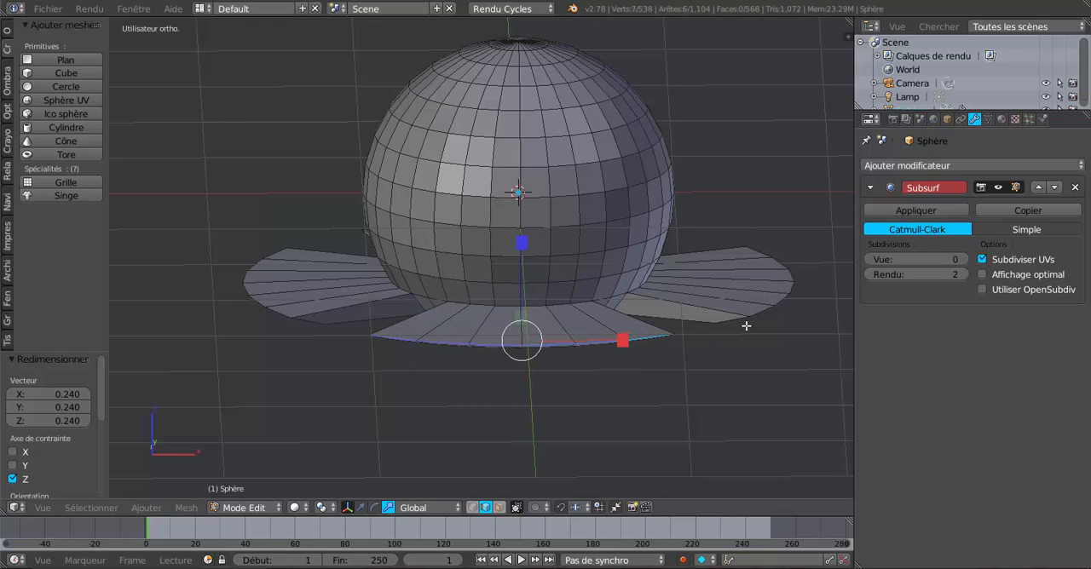
Add the six upper outer edges of the second petal to the selection
middle_click_drag(751, 311, 606, 359)
right_click(553, 352, "shift")
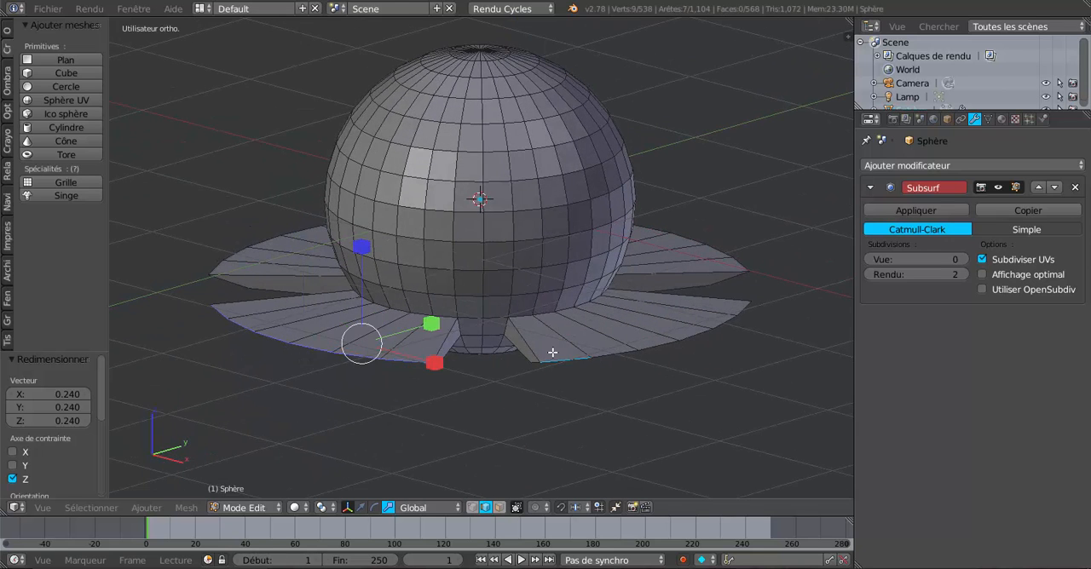
right_click(602, 348, "shift")
right_click(646, 343, "shift")
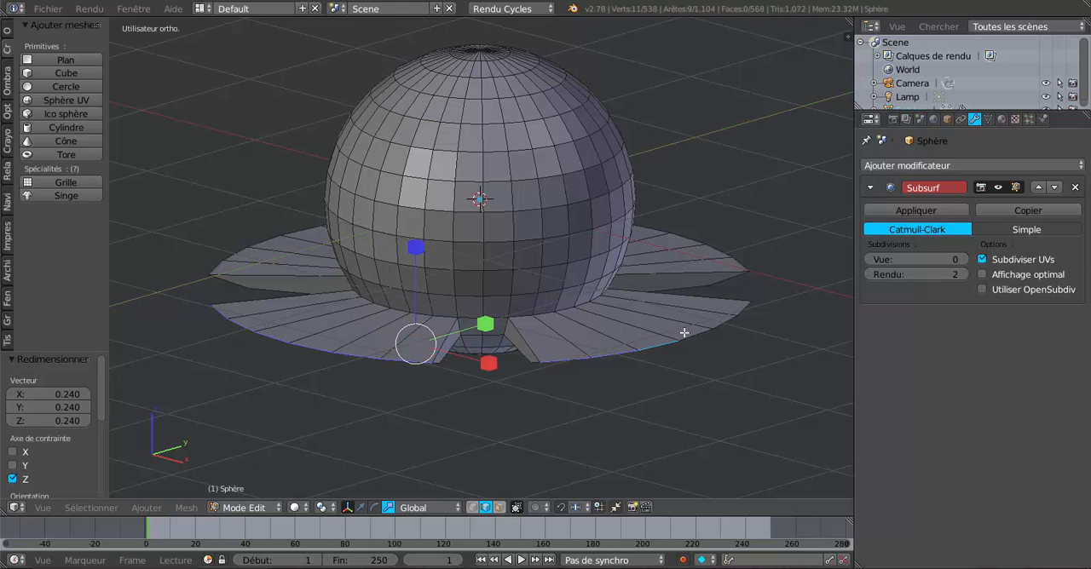
right_click(686, 333, "shift")
right_click(720, 311, "shift")
right_click(744, 307, "shift")
Extend the selection with the six upper outer edges of the third petal, without its radial edges
middle_click_drag(771, 334, 536, 370)
right_click(516, 348, "shift")
right_click(518, 351, "shift")
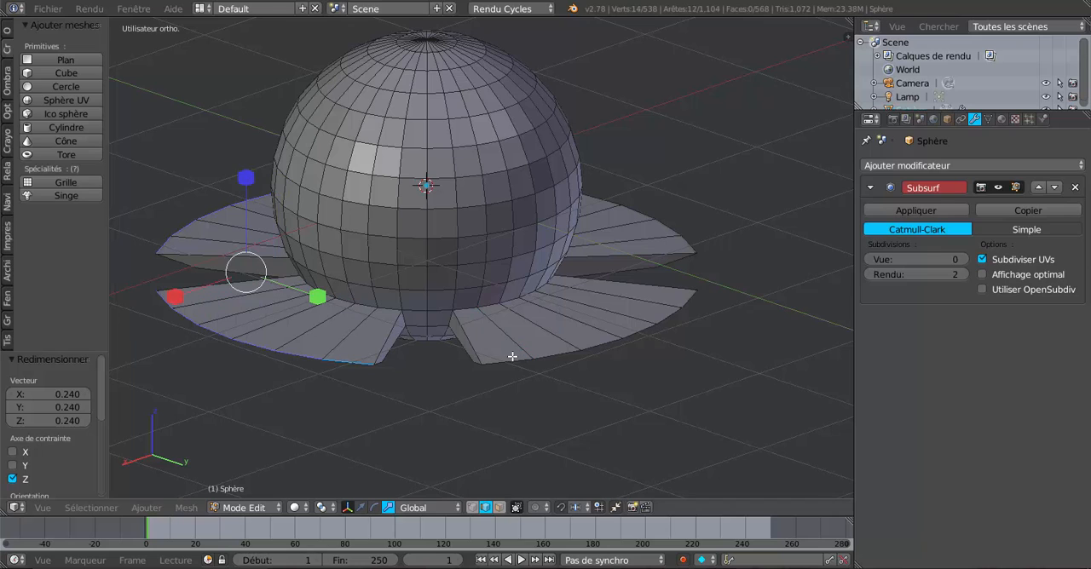
right_click(515, 352, "shift")
right_click(559, 351, "shift")
right_click(614, 332, "shift")
right_click(648, 319, "shift")
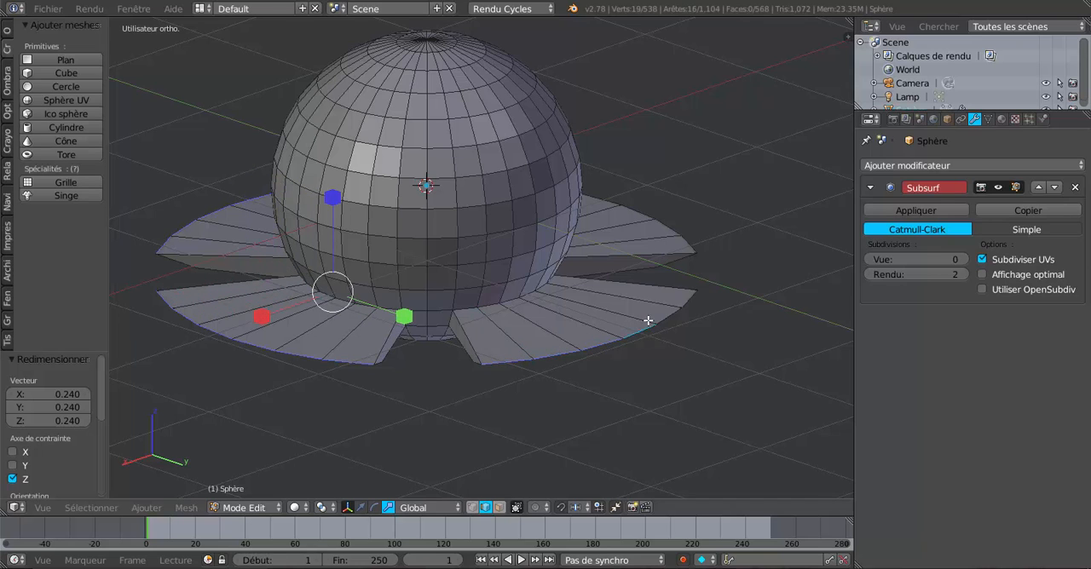
right_click(670, 307, "shift")
right_click(678, 302, "shift")
right_click(679, 300, "shift")
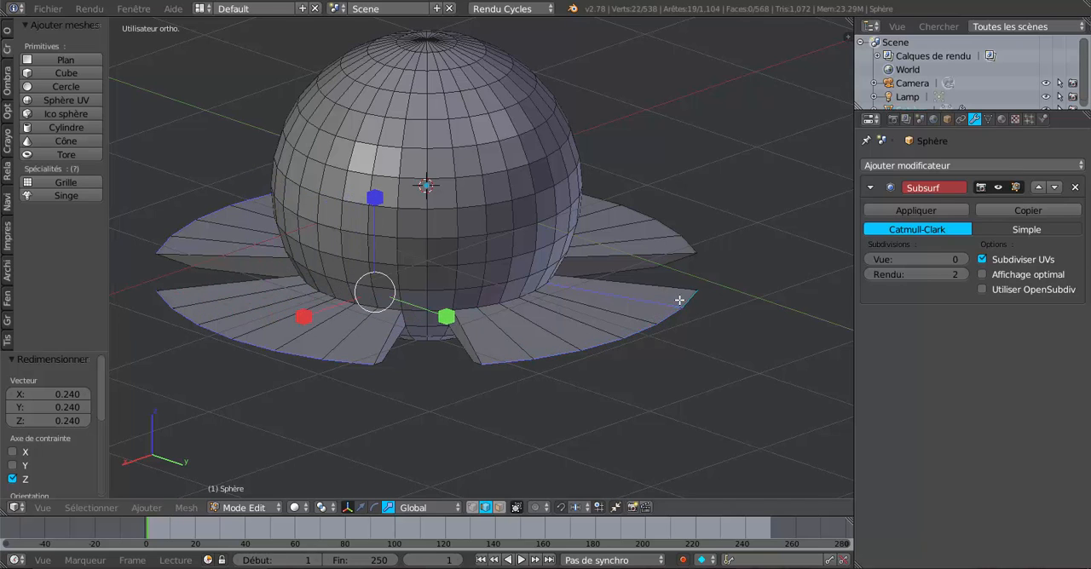
right_click(669, 305, "shift")
Complete the edge selection with the six upper outer edges of the fourth petal
middle_click_drag(739, 329, 592, 343)
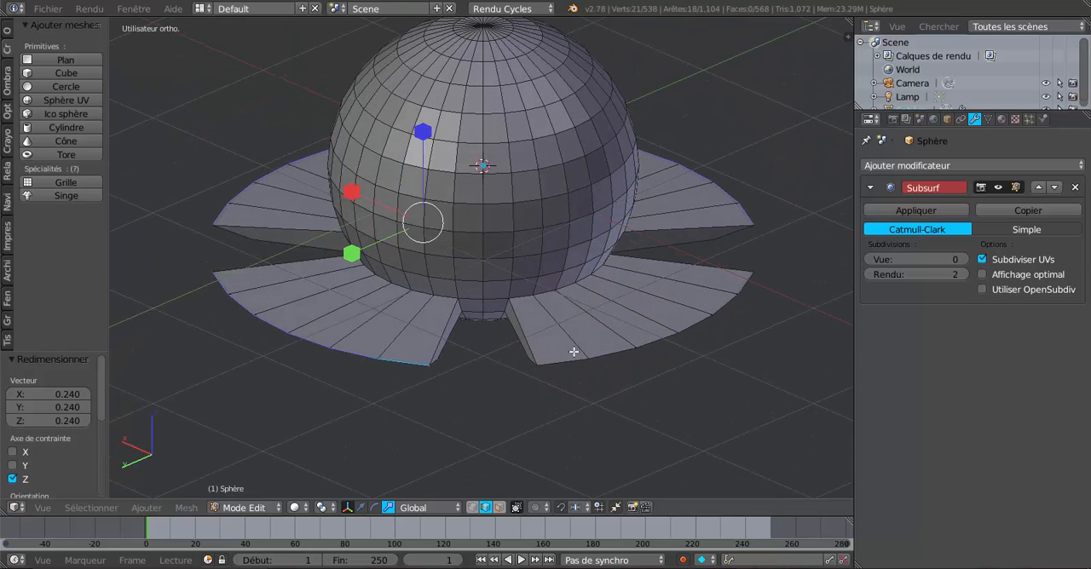
right_click(568, 358, "shift")
right_click(593, 351, "shift")
right_click(647, 338, "shift")
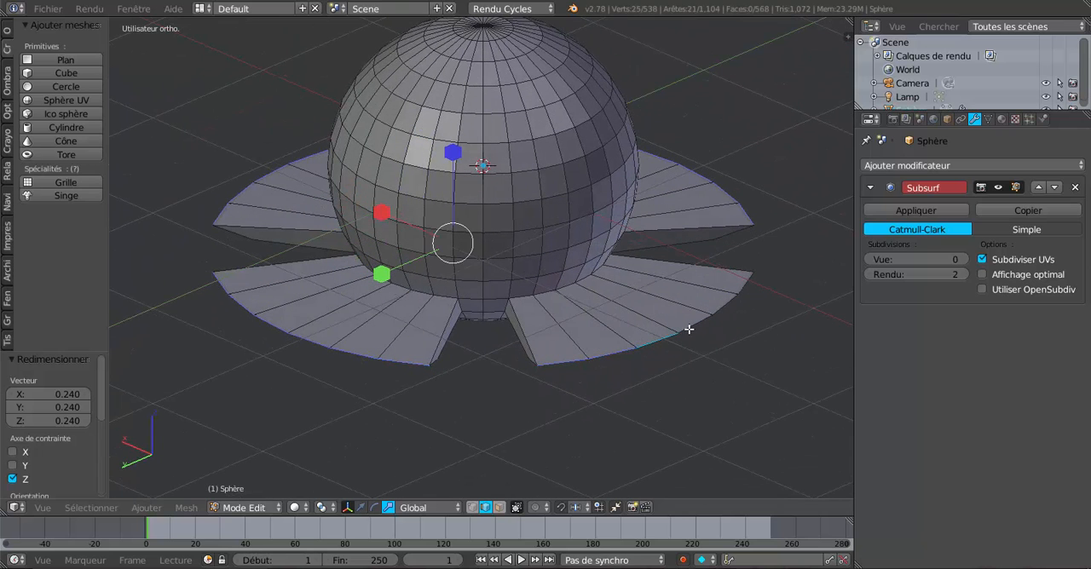
right_click(703, 319, "shift")
right_click(719, 301, "shift")
right_click(734, 283, "shift")
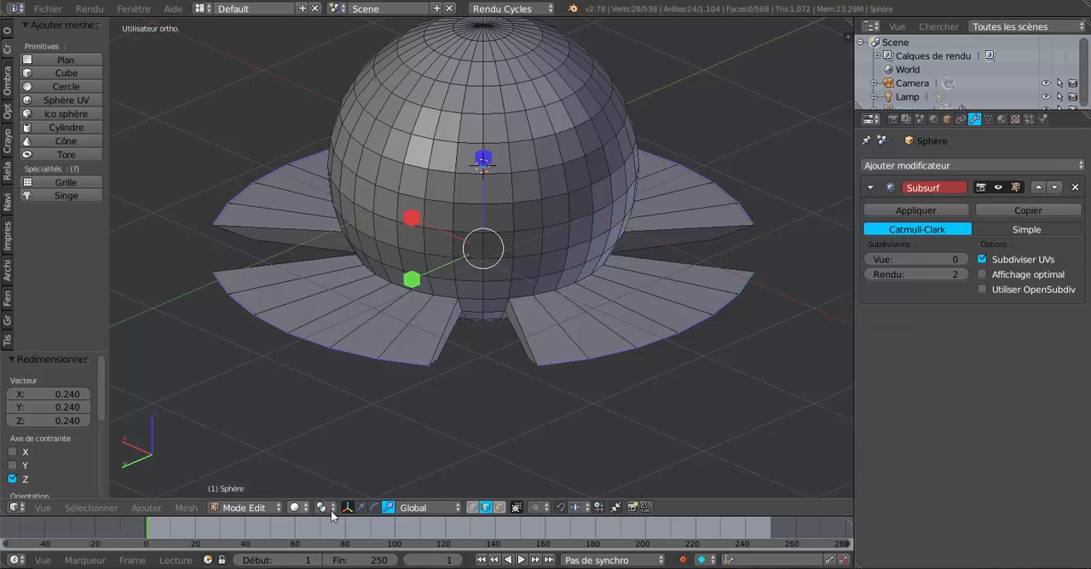
Scale the selected upper outer edges of all four petals inward by 0.857
key("s")
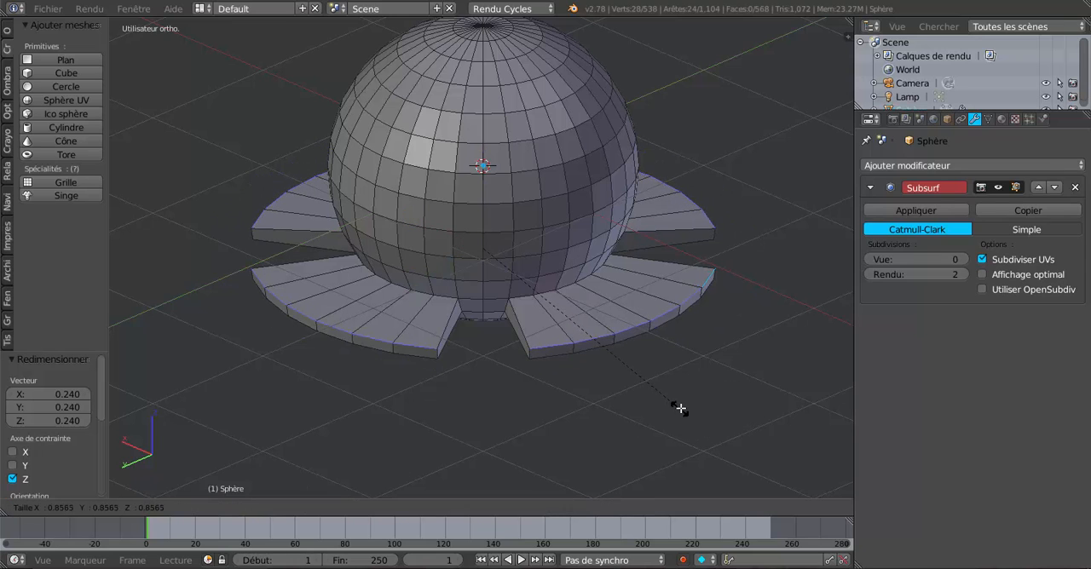
left_click(680, 408)
middle_click_drag(670, 399, 626, 368)
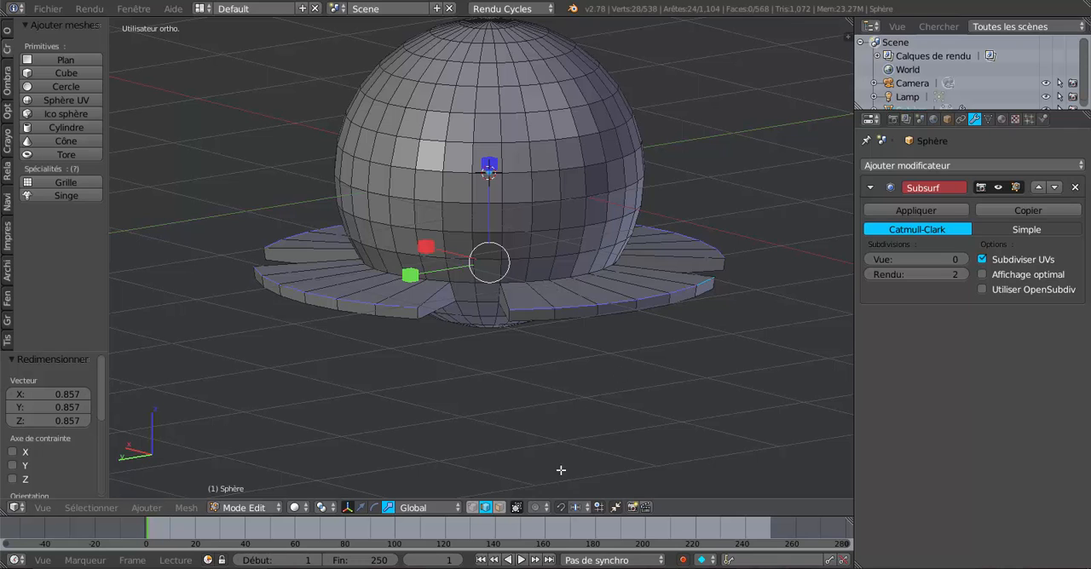
Switch to face selection and select the loop of faces running around the petal rims and the gaps between them
left_click(500, 507)
scroll(547, 345, "up", 2)
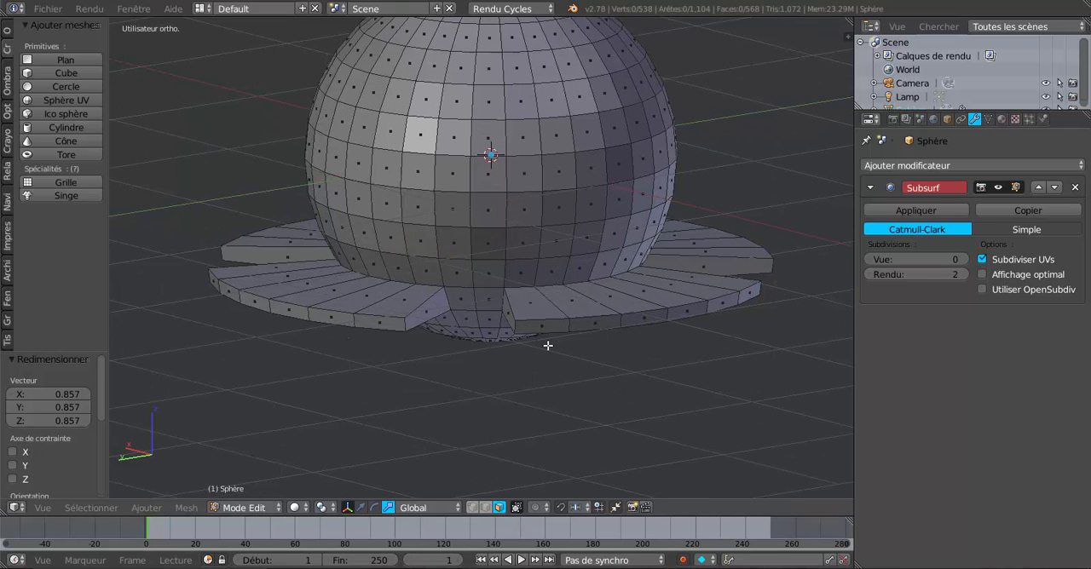
right_click(569, 328, "alt")
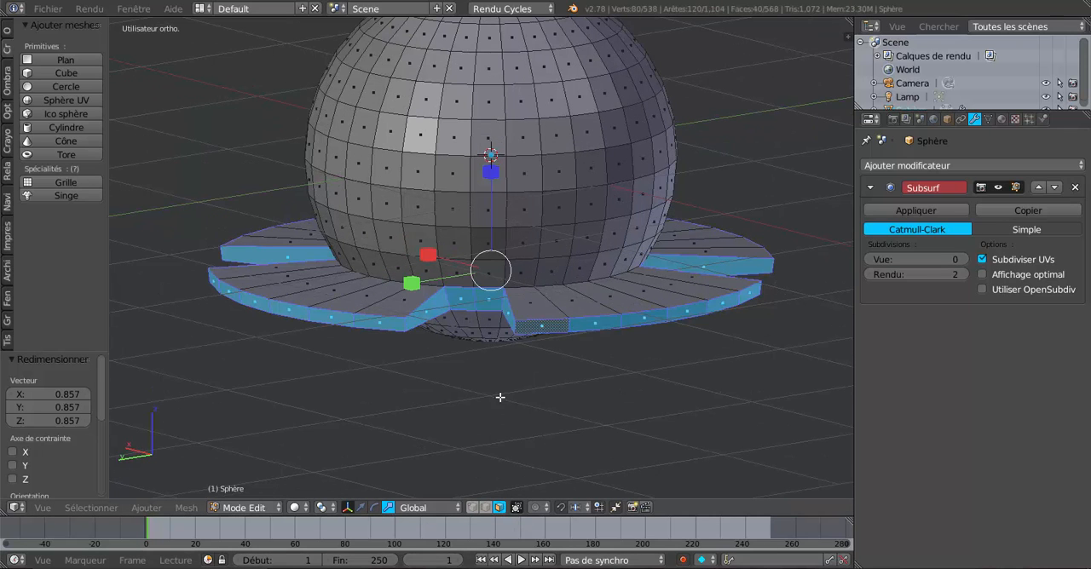
middle_click_drag(540, 403, 569, 413)
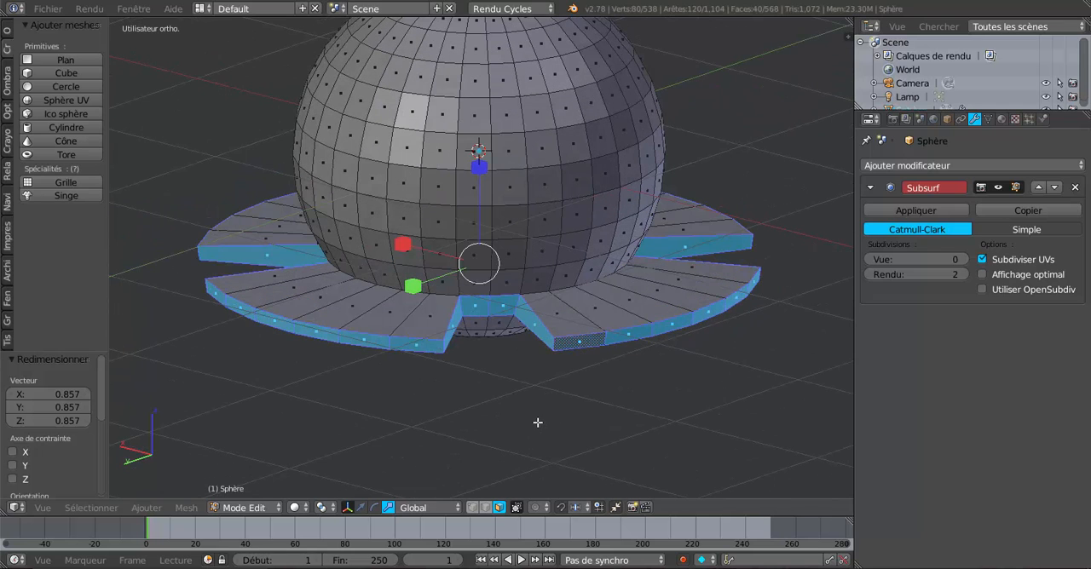
Remove the side and sphere faces in the first two gaps between petals from the selection with Circle Select
key("c")
scroll(507, 373, "down", 4)
middle_click(524, 298)
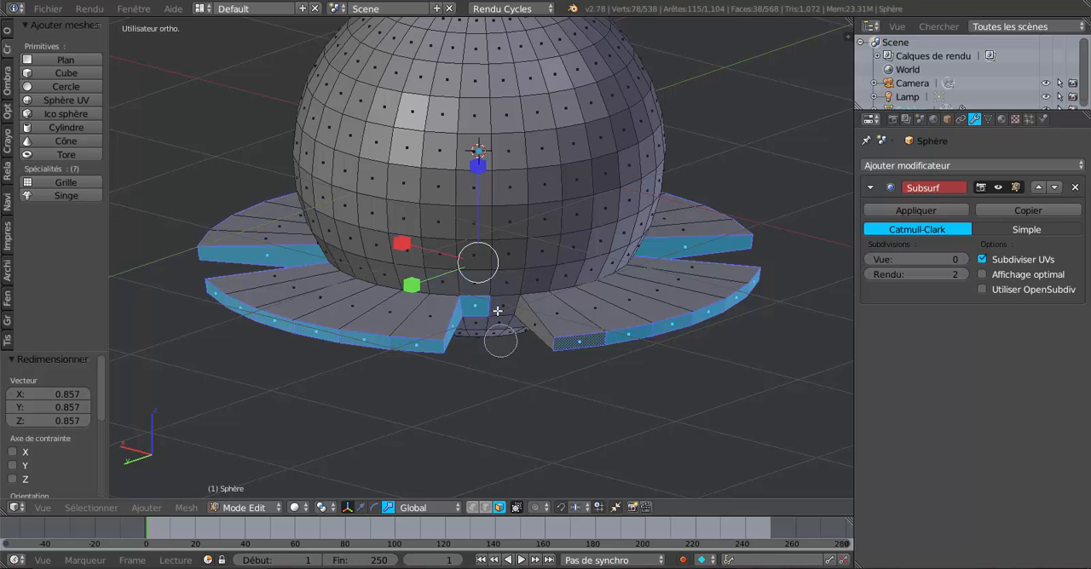
middle_click(491, 302)
right_click(491, 294)
mouse_move(657, 393)
middle_mouse_down()
mouse_move(490, 397)
mouse_move(534, 410)
middle_mouse_up()
key("c")
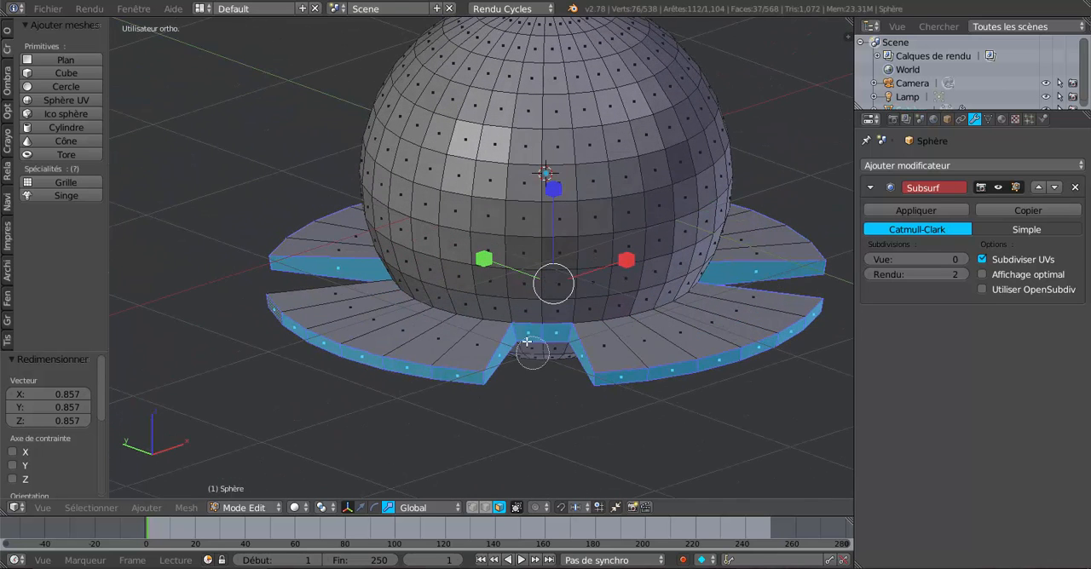
mouse_move(518, 338)
middle_mouse_down()
mouse_move(562, 325)
mouse_move(483, 317)
middle_mouse_up()
right_click(567, 336)
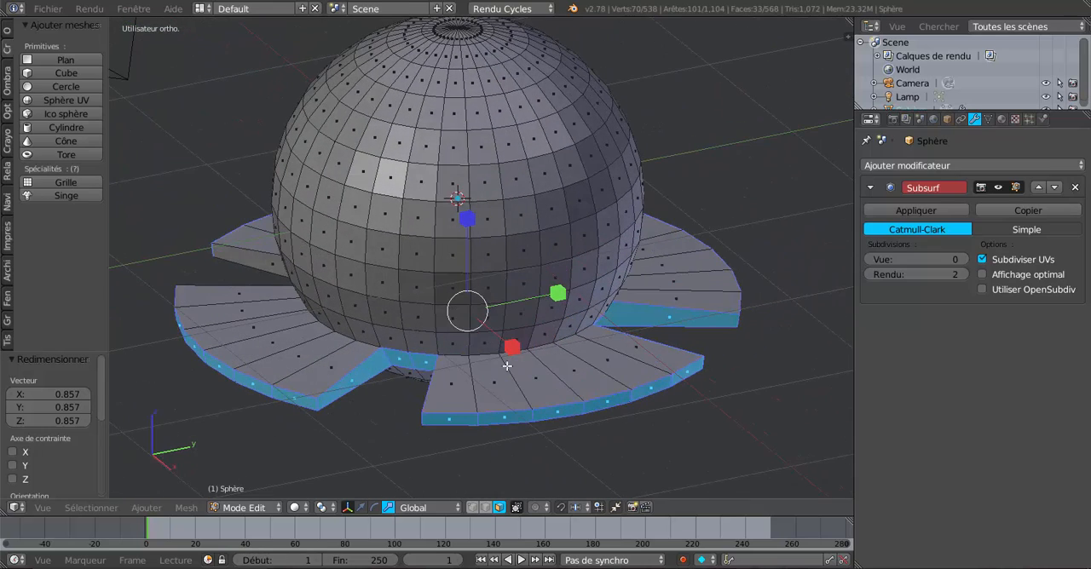
Deselect the side and sphere faces in the remaining two petal gaps, keeping the outer rim faces selected
key("c")
mouse_move(390, 365)
middle_mouse_down()
mouse_move(378, 360)
mouse_move(419, 348)
middle_mouse_up()
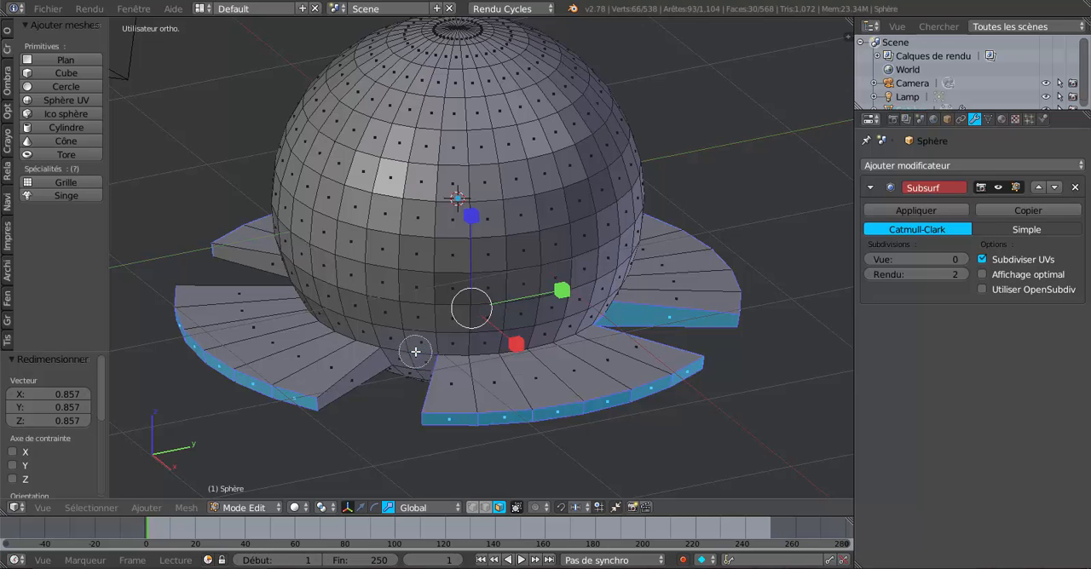
right_click(418, 348)
middle_click_drag(499, 356, 516, 352)
right_click(654, 358, "shift")
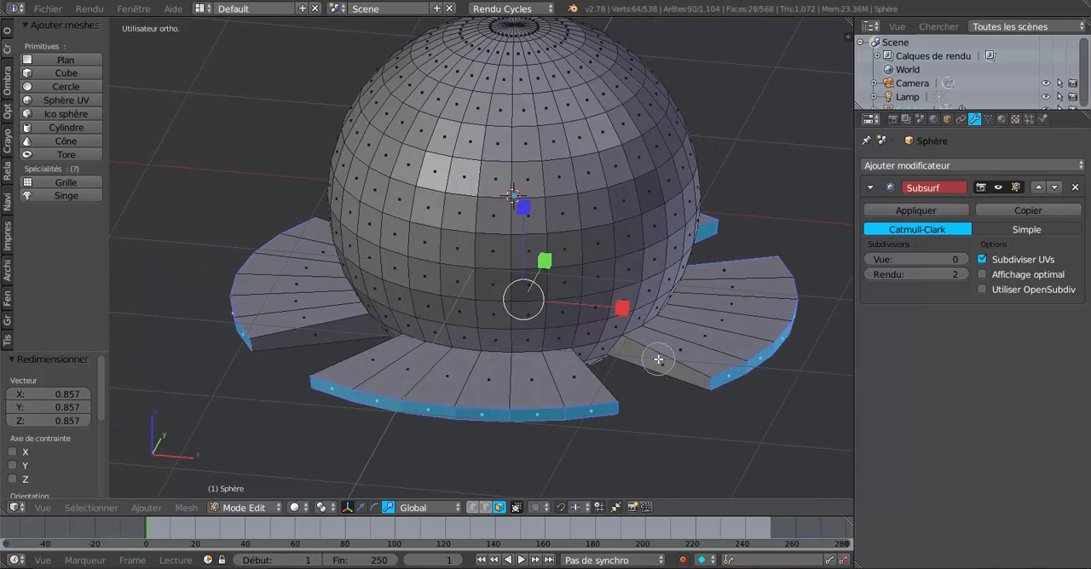
mouse_move(633, 375)
middle_mouse_down()
mouse_move(440, 387)
mouse_move(404, 360)
mouse_move(524, 384)
middle_mouse_up()
key("c")
right_click(453, 373)
scroll(453, 384, "down", 5)
scroll(525, 389, "up", 3)
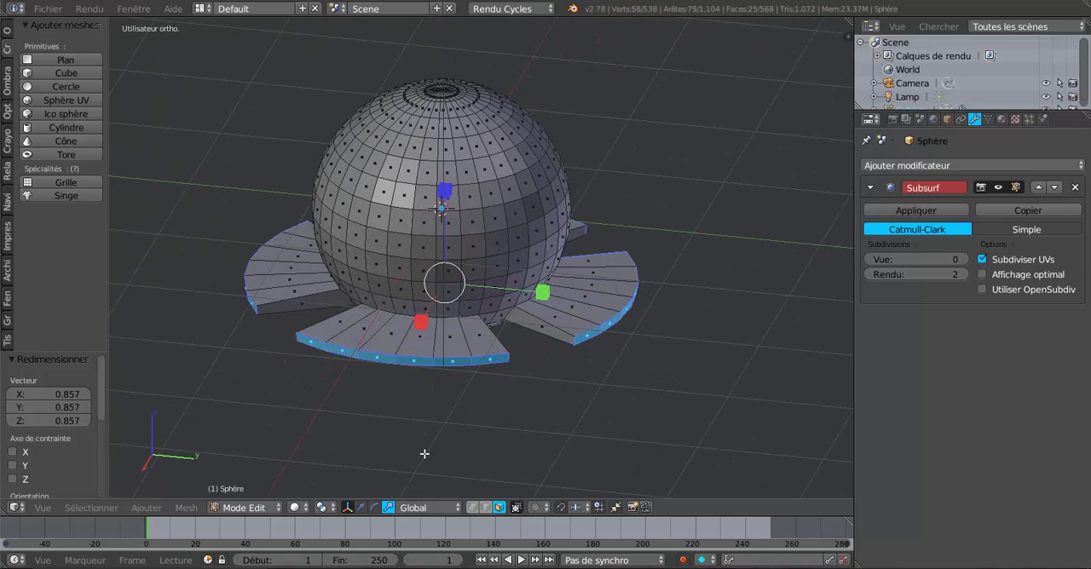
Set the pivot point to individual origins and try scaling down the selected petal rim faces
left_click(295, 508)
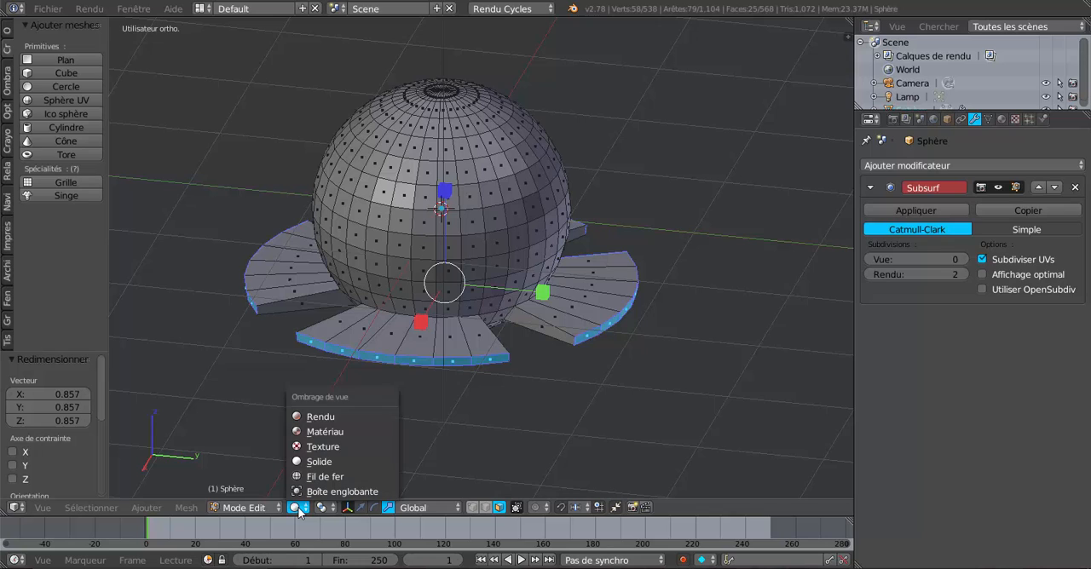
left_click(324, 508)
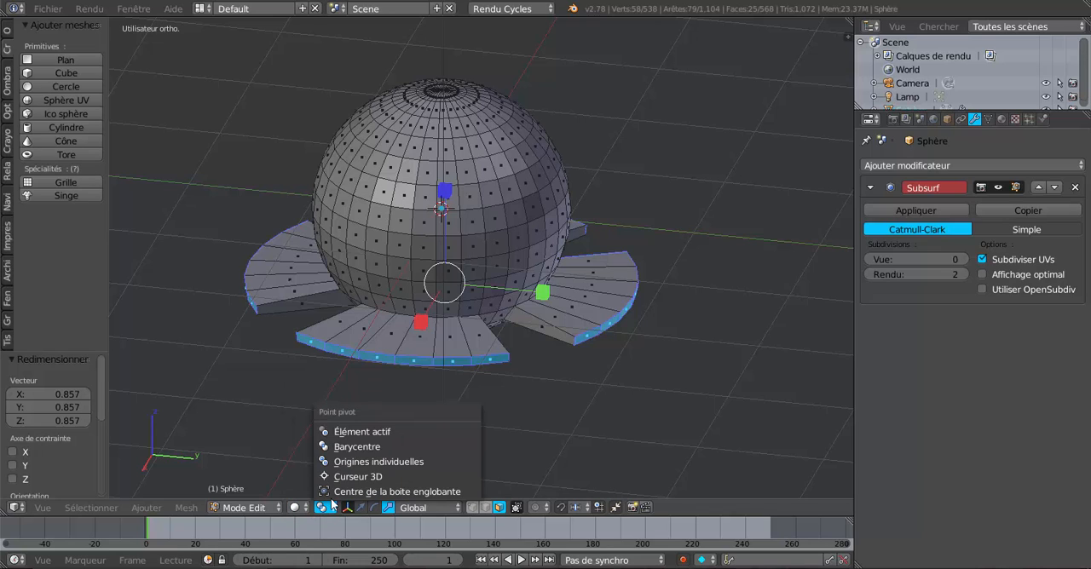
left_click(375, 461)
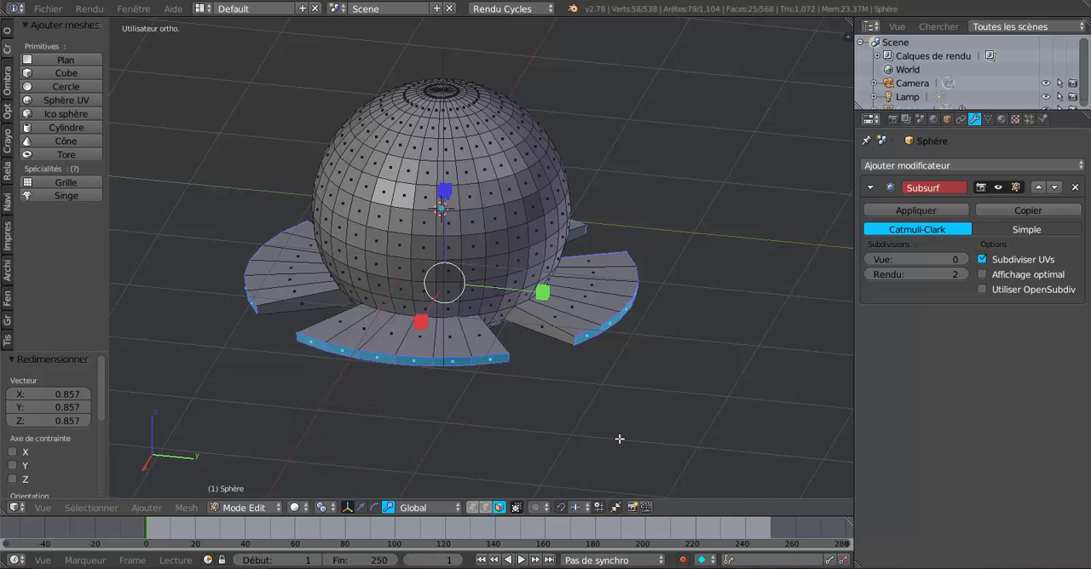
key("s")
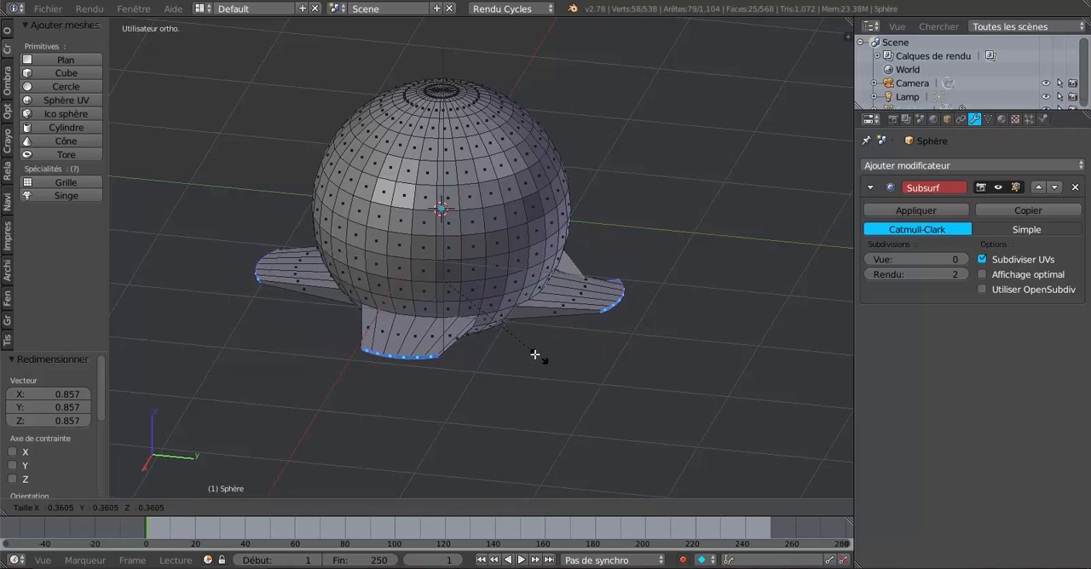
right_click(575, 377)
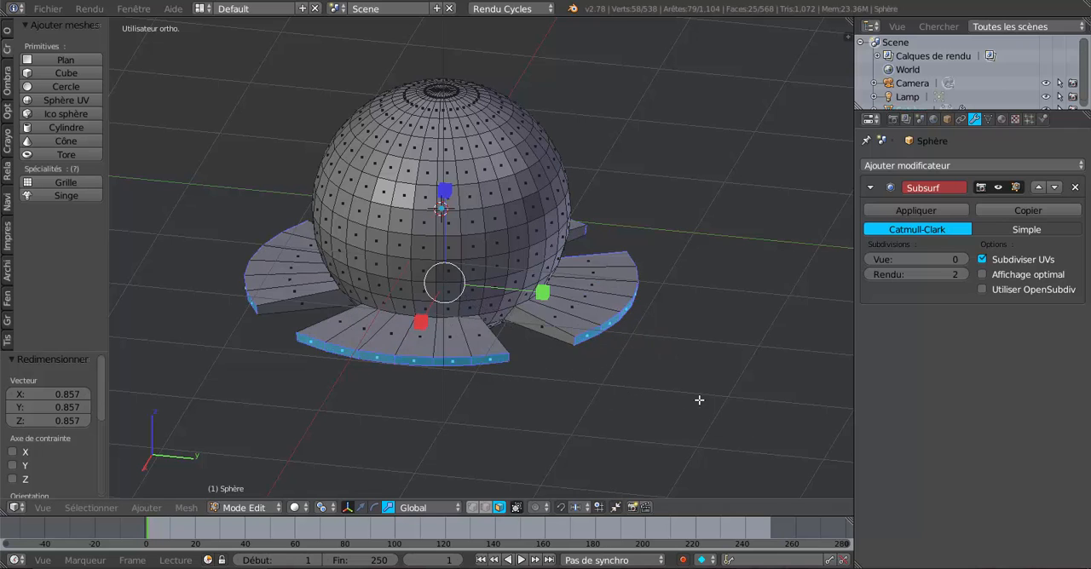
Scale the rim faces of all four petals down to about 0.292 around their individual origins
middle_click_drag(699, 400, 443, 344)
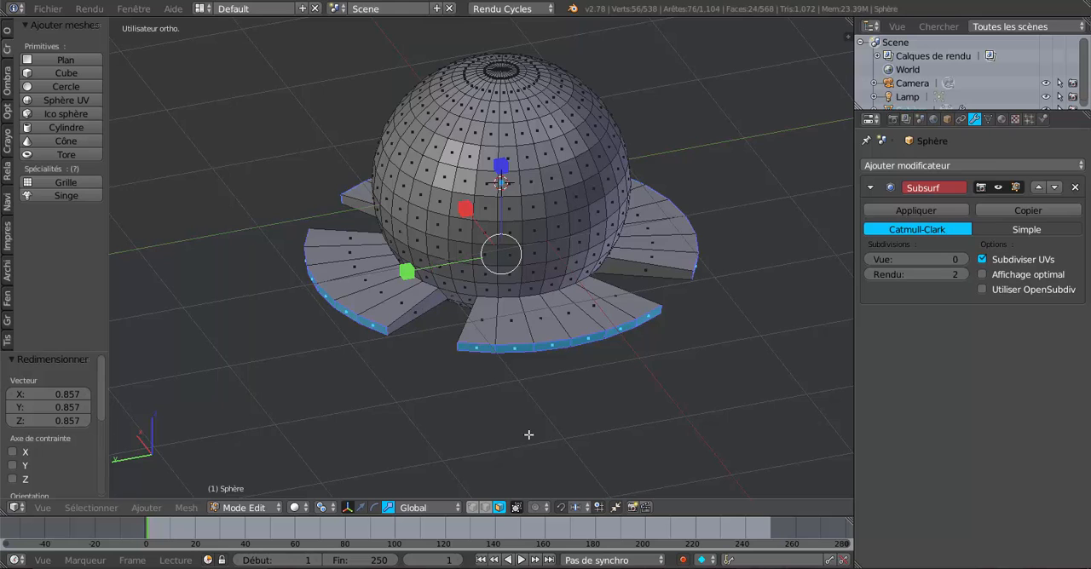
middle_click_drag(529, 434, 598, 432)
key("s")
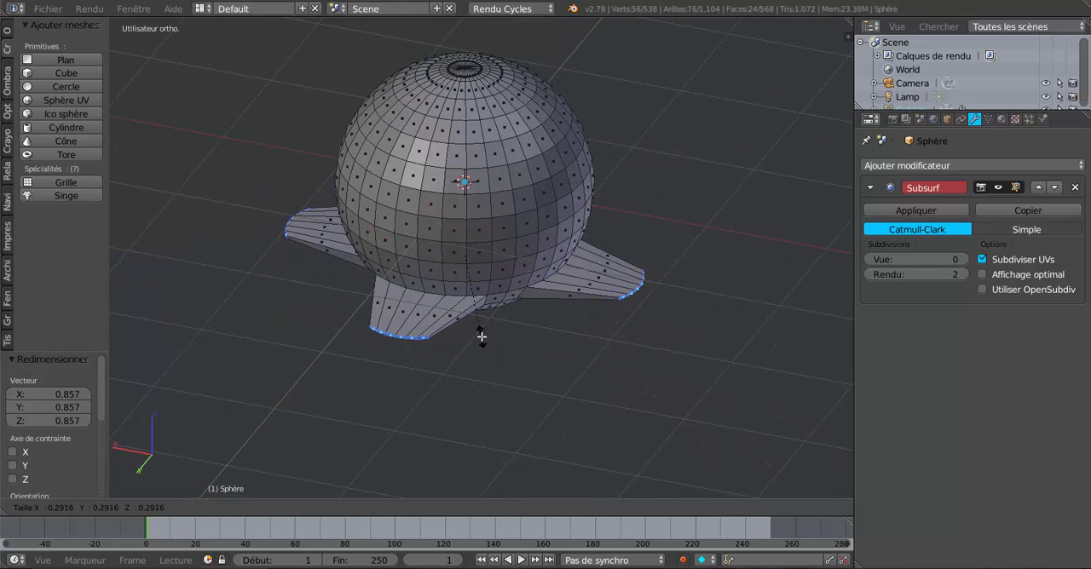
left_click(487, 347)
middle_click_drag(512, 355, 613, 359)
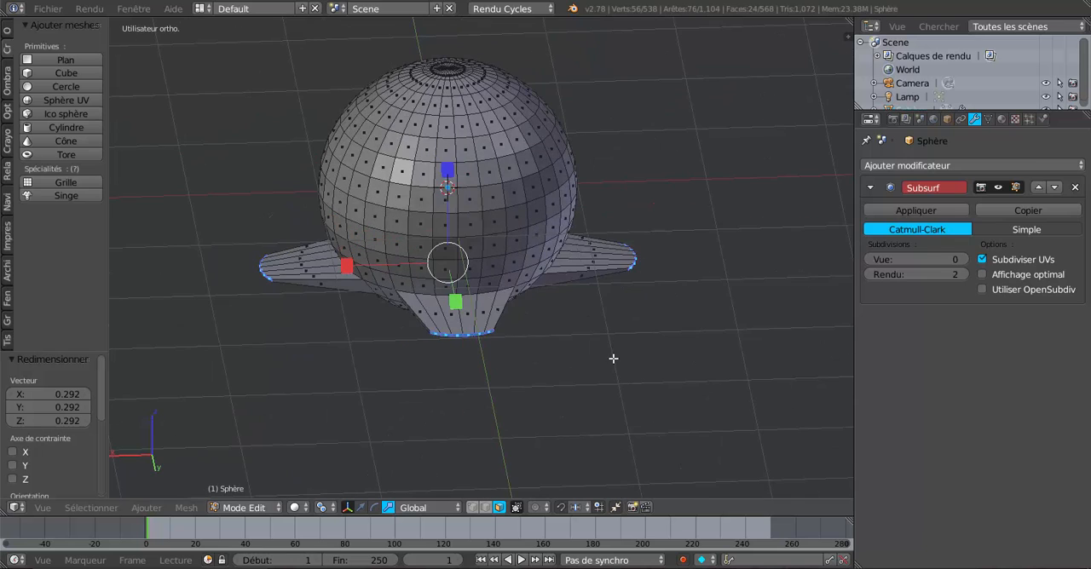
Move the selected petal tip faces down about 1.419 along Z with the translate manipulator to form four legs
left_click(361, 507)
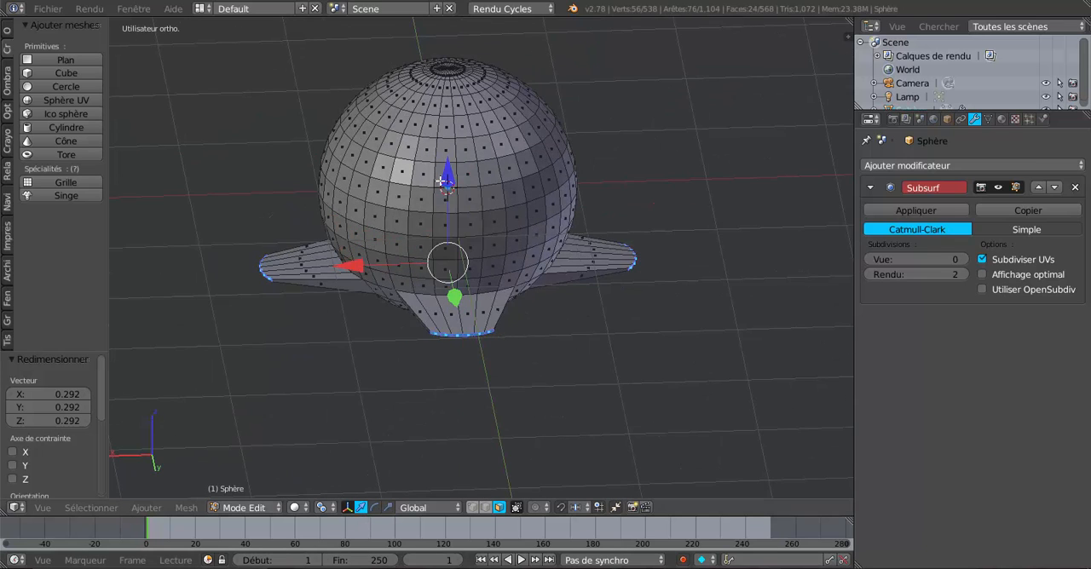
left_click_drag(441, 181, 470, 344)
scroll(472, 345, "down", 4)
middle_click_drag(473, 346, 447, 343)
scroll(446, 344, "up", 3)
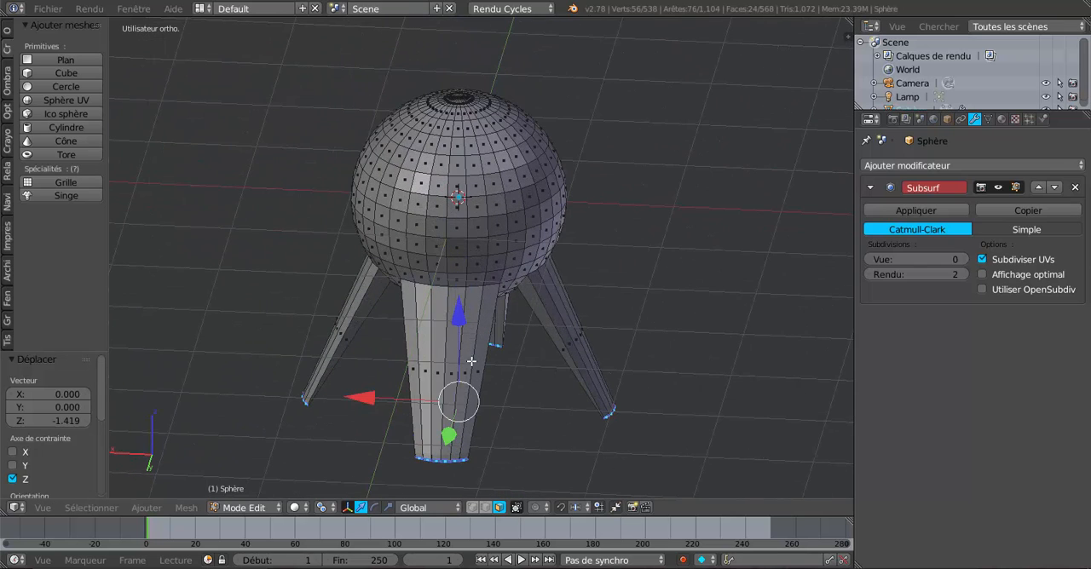
Add one centred loop cut around the middle of each of the first two legs
key("ctrl+r")
left_click(472, 363)
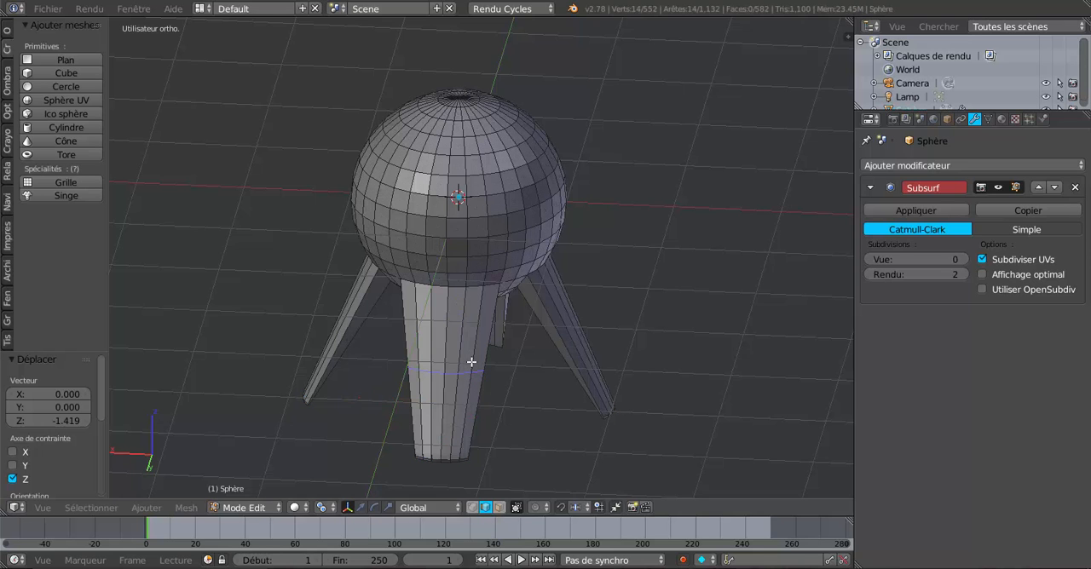
right_click(474, 363)
middle_click_drag(621, 370, 559, 368)
key("ctrl+r")
left_click(559, 367)
right_click(559, 367)
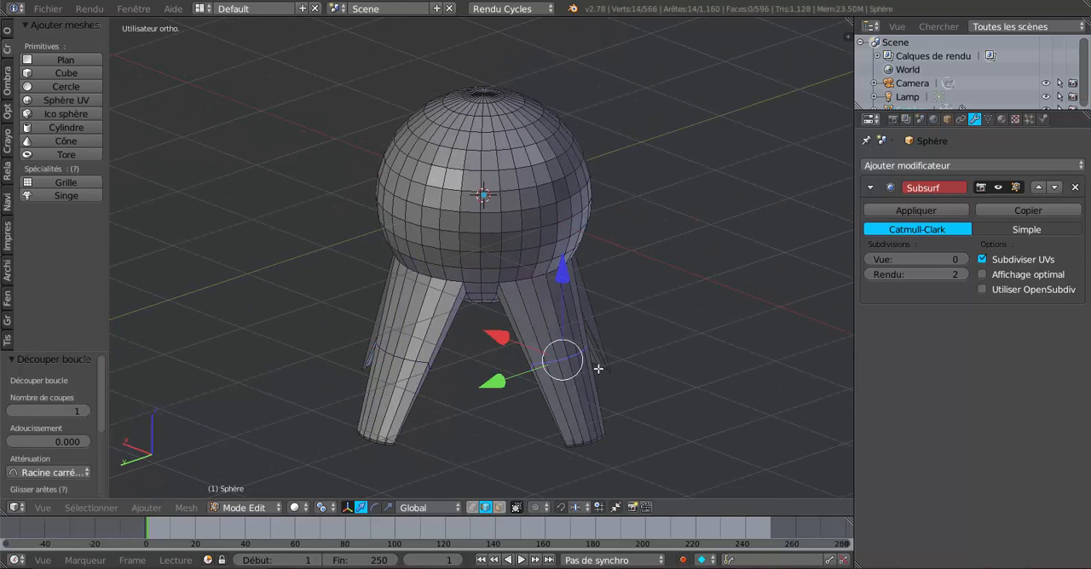
Add one centred loop cut around the middle of each of the remaining two legs
middle_click_drag(685, 380, 591, 363)
key("ctrl+r")
left_click(591, 363)
right_click(591, 363)
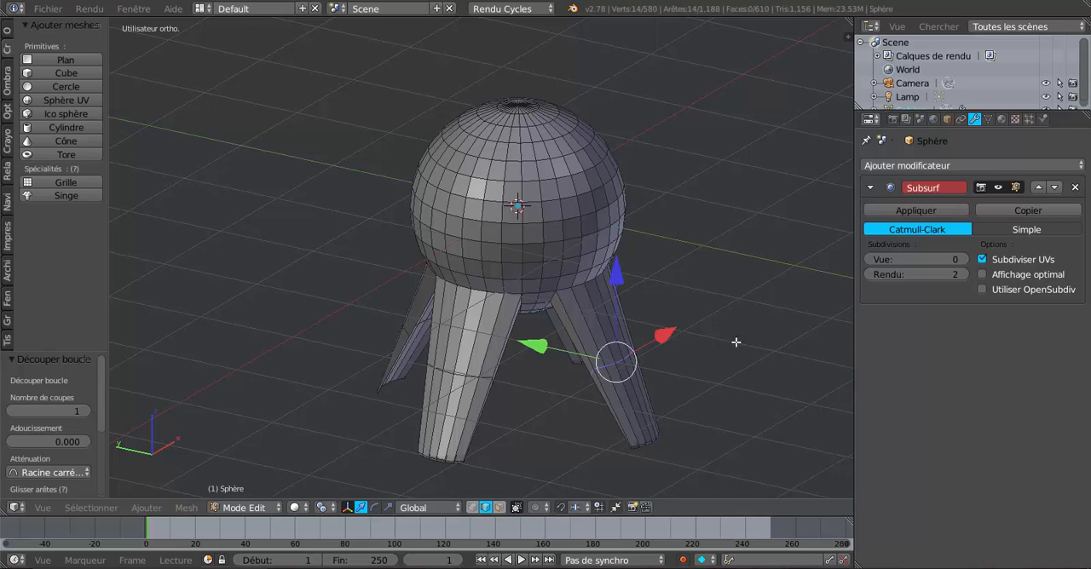
middle_click_drag(735, 343, 572, 373)
key("ctrl+r")
left_click(572, 373)
right_click(568, 383)
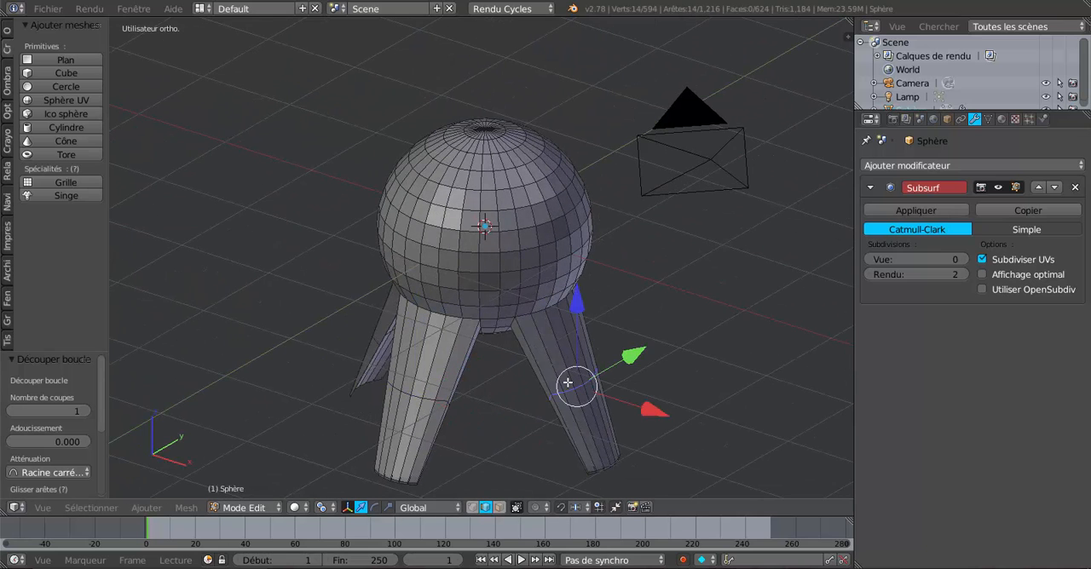
Select the new edge loops around the middle of all four legs together
middle_click_drag(536, 411, 591, 360, "shift")
scroll(575, 367, "up", 1)
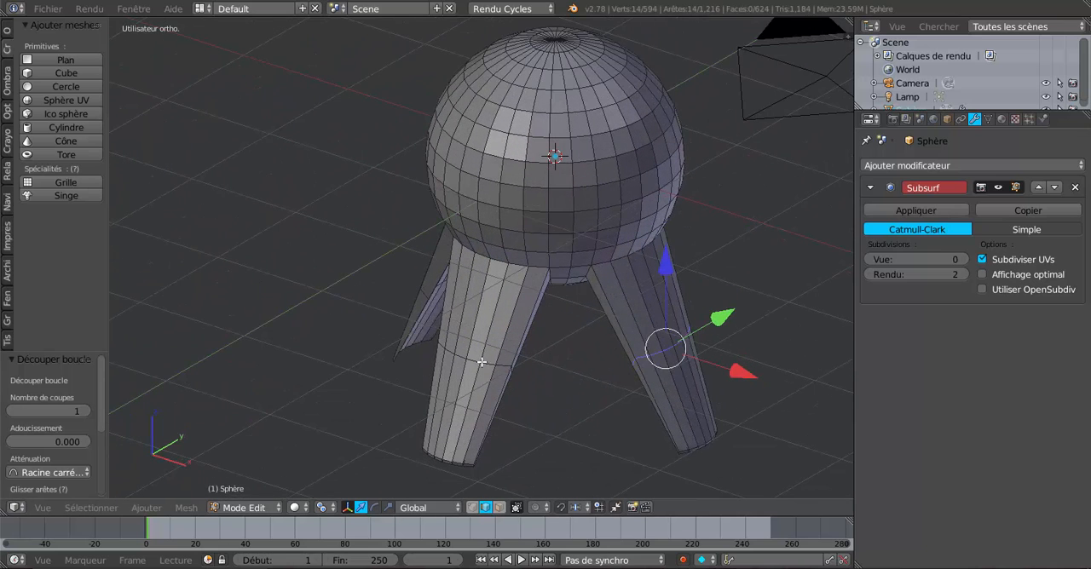
right_click(481, 362, "alt+shift")
middle_click_drag(483, 365, 571, 377)
right_click(431, 324, "alt+shift")
right_click(341, 351, "alt+shift")
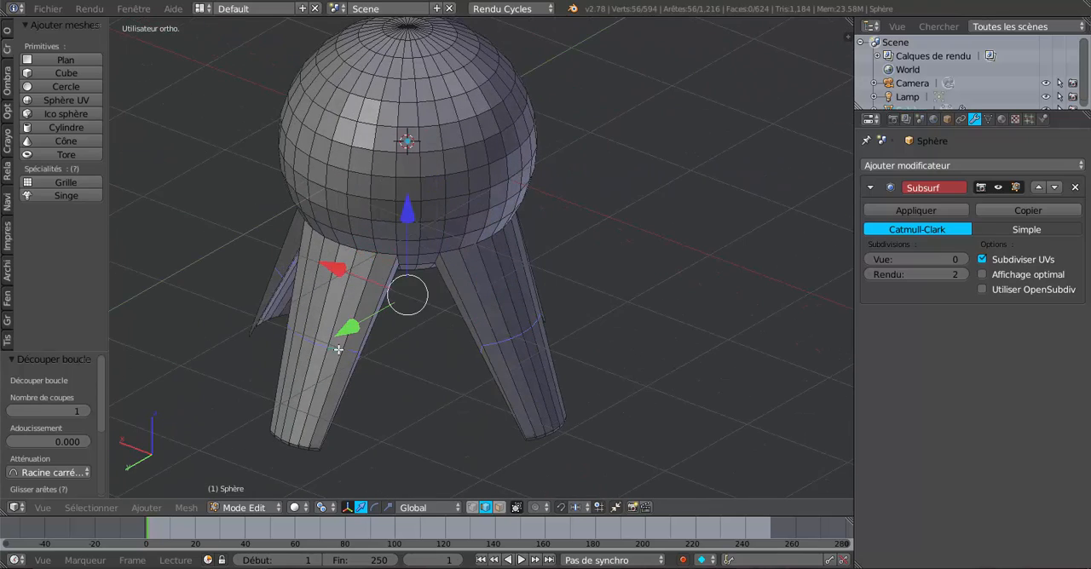
middle_click_drag(448, 363, 502, 369)
scroll(548, 353, "down", 3)
scroll(502, 369, "up", 3)
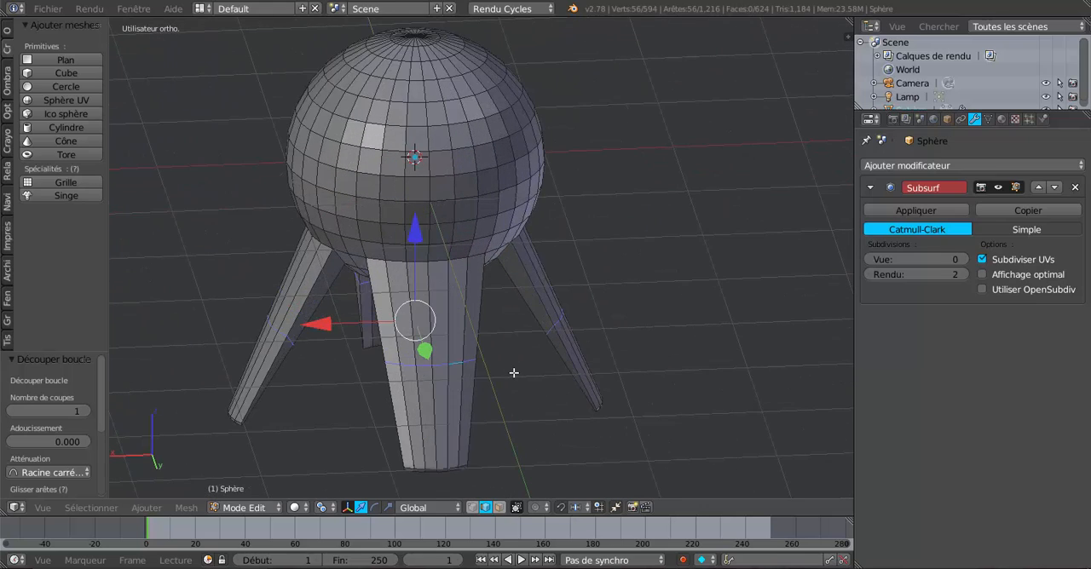
middle_click_drag(545, 399, 455, 403)
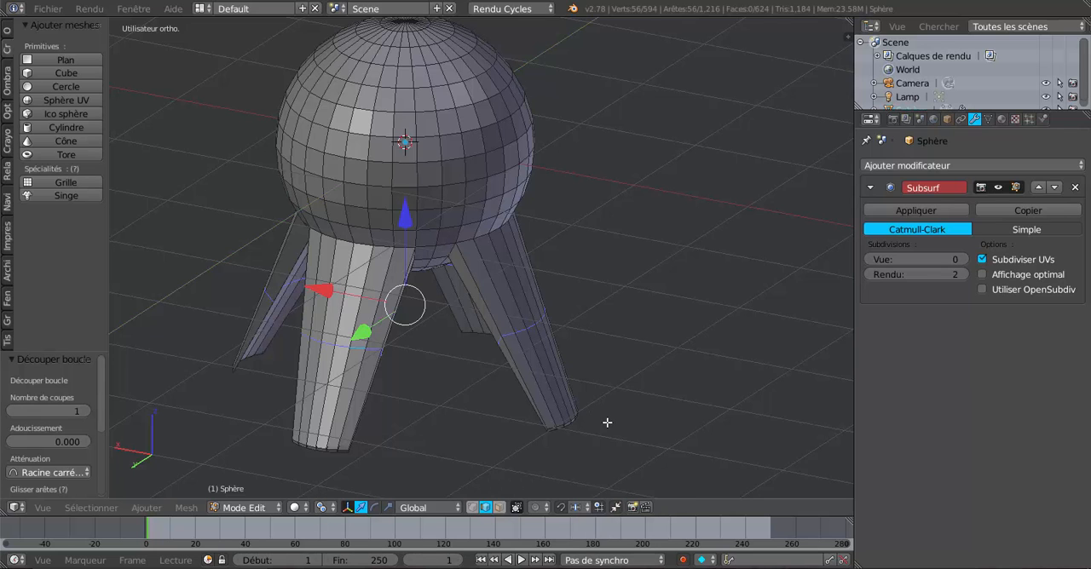
Set the pivot to the median point, scale the mid-leg loops outward to about 1.357 and raise them about 0.151 along Z
key("s")
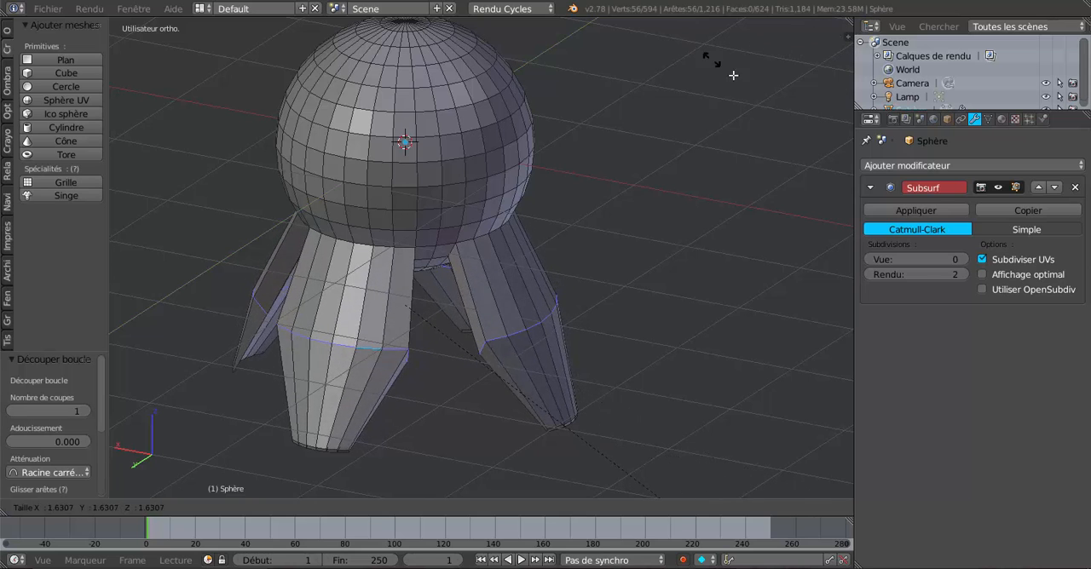
key("Escape")
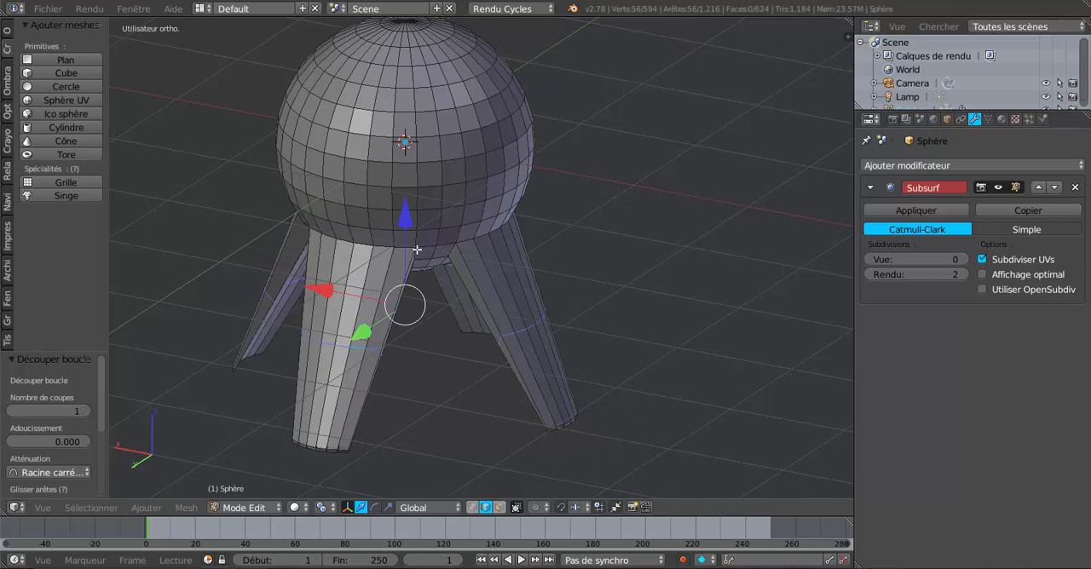
left_click(322, 507)
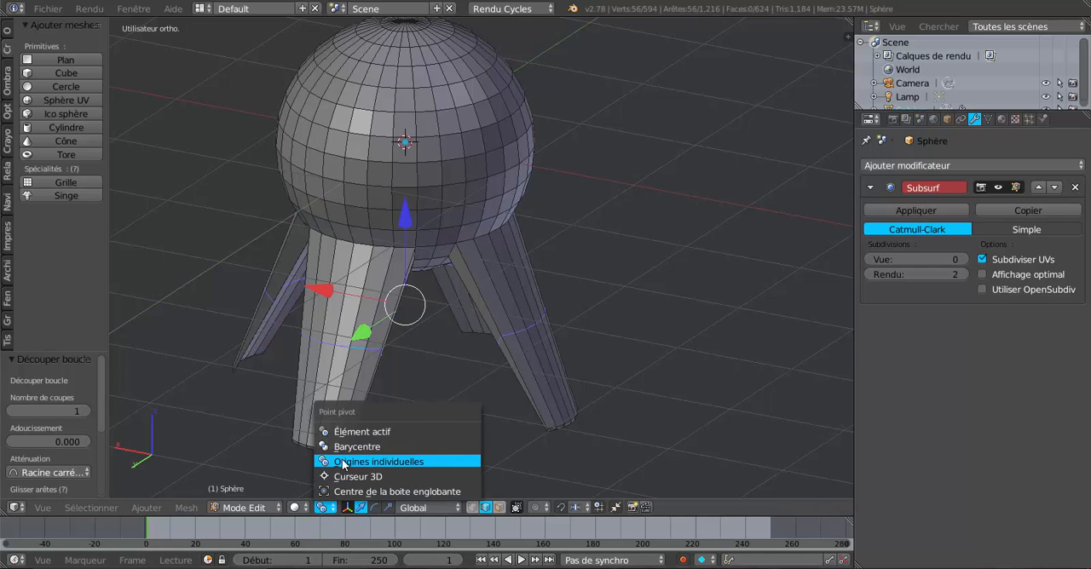
left_click(341, 452)
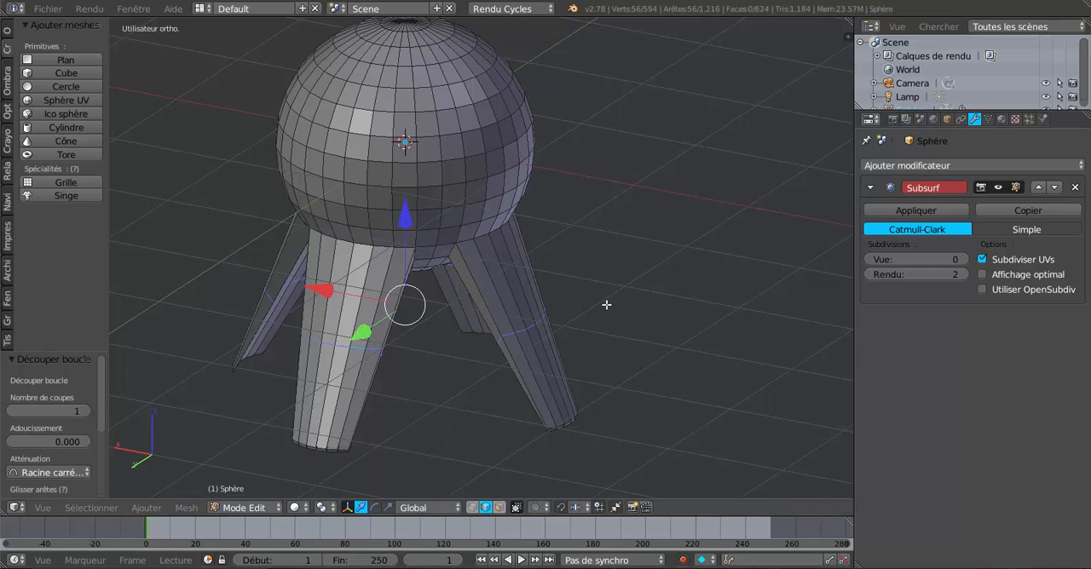
key("s")
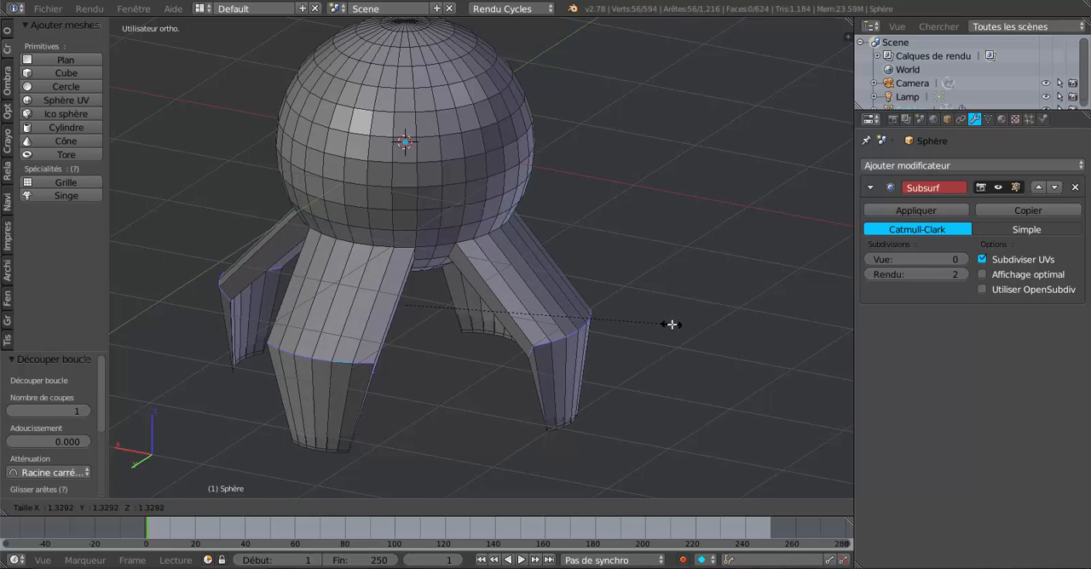
left_click(677, 325)
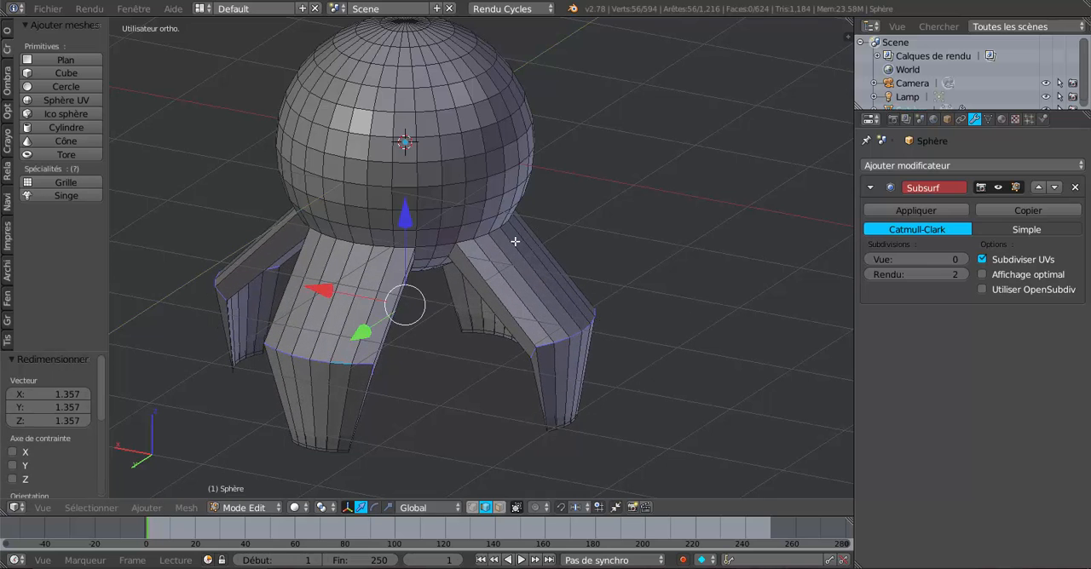
left_click_drag(404, 214, 402, 196)
Add a centred loop cut across the upper segment of each of the first two legs, between knee and sphere
middle_click_drag(484, 228, 540, 233)
middle_click_drag(543, 281, 518, 285)
key("ctrl+r")
left_click(519, 289)
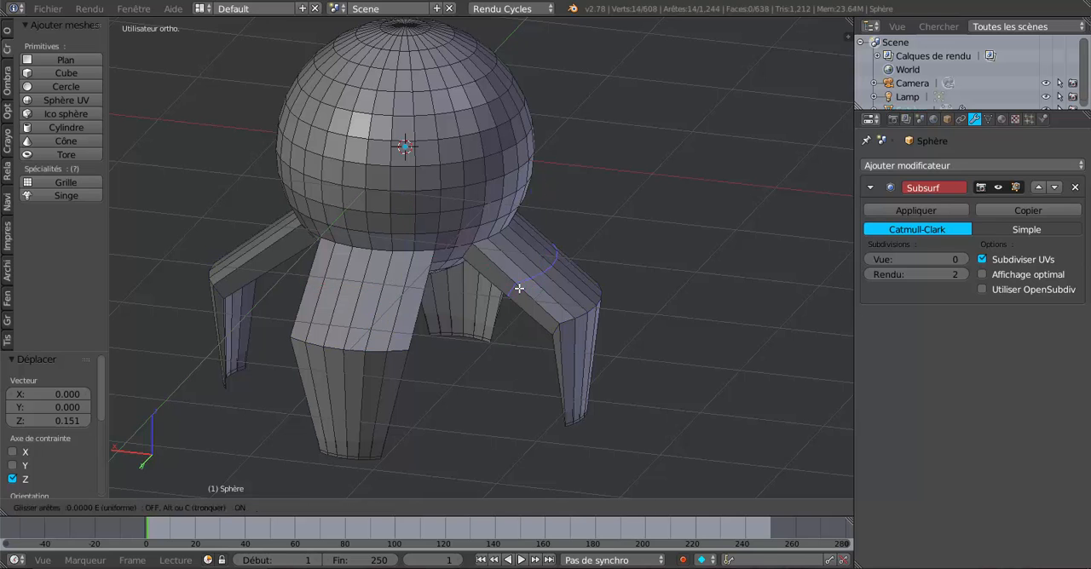
right_click(519, 289)
key("ctrl+r")
left_click(422, 296)
right_click(421, 297)
Add a centred loop cut across the upper segment of each of the other two legs
middle_click_drag(421, 297, 511, 303)
key("ctrl+r")
left_click(369, 320)
right_click(368, 320)
key("ctrl+r")
left_click(394, 306)
right_click(394, 306)
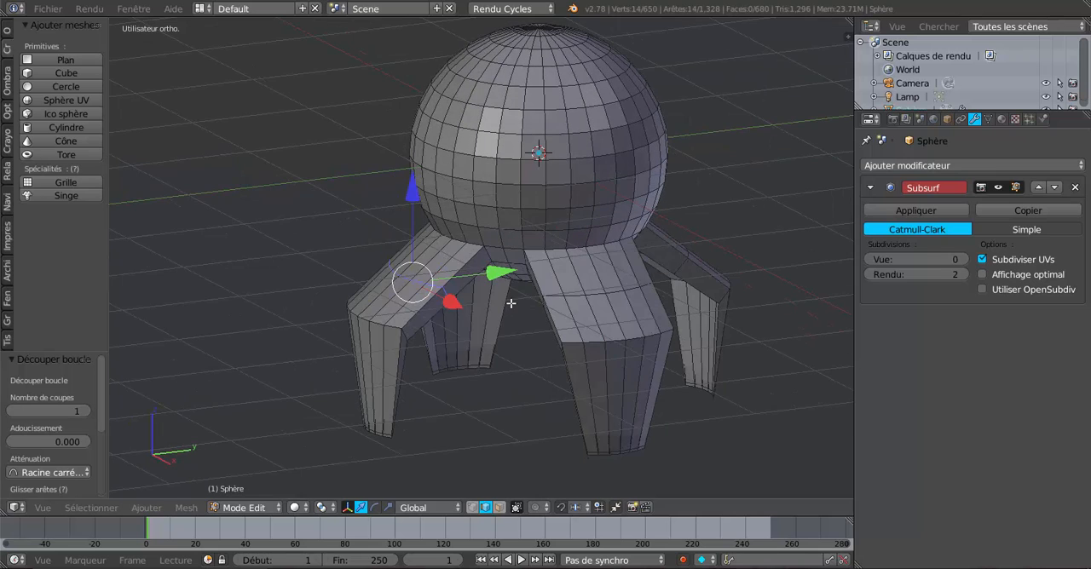
Extend the selection to the upper-segment edge loops of all four legs
right_click(576, 296, "alt+shift")
middle_click_drag(576, 296, 532, 304)
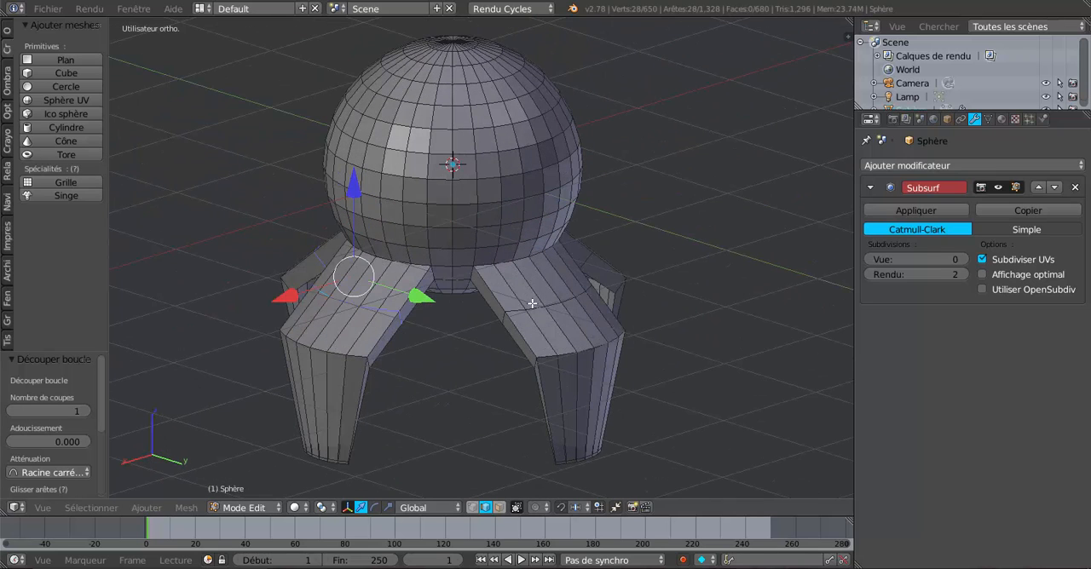
right_click(538, 306, "alt+shift")
middle_click_drag(649, 291, 527, 294)
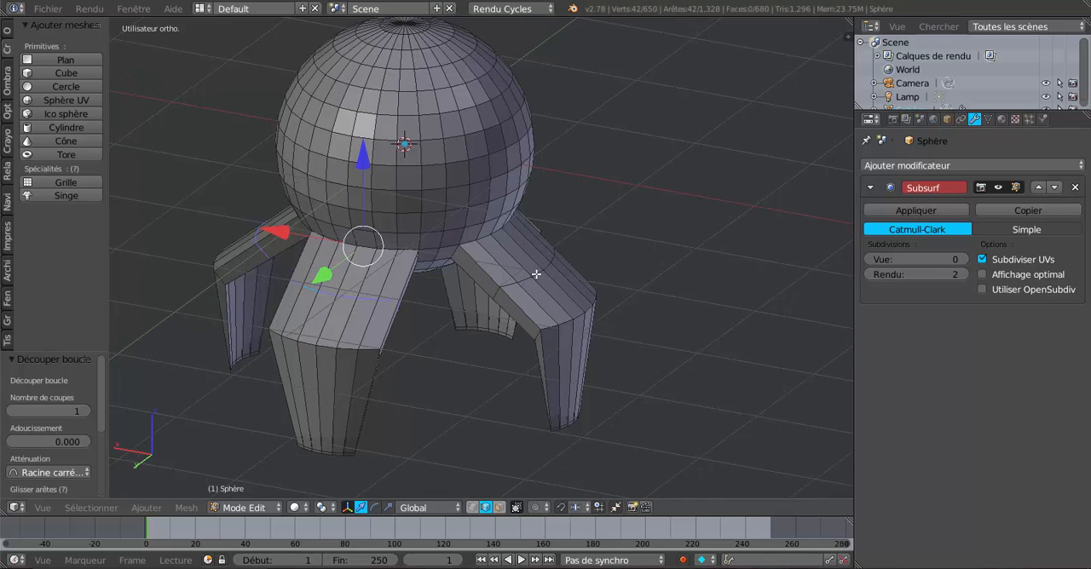
right_click(538, 275, "alt+shift")
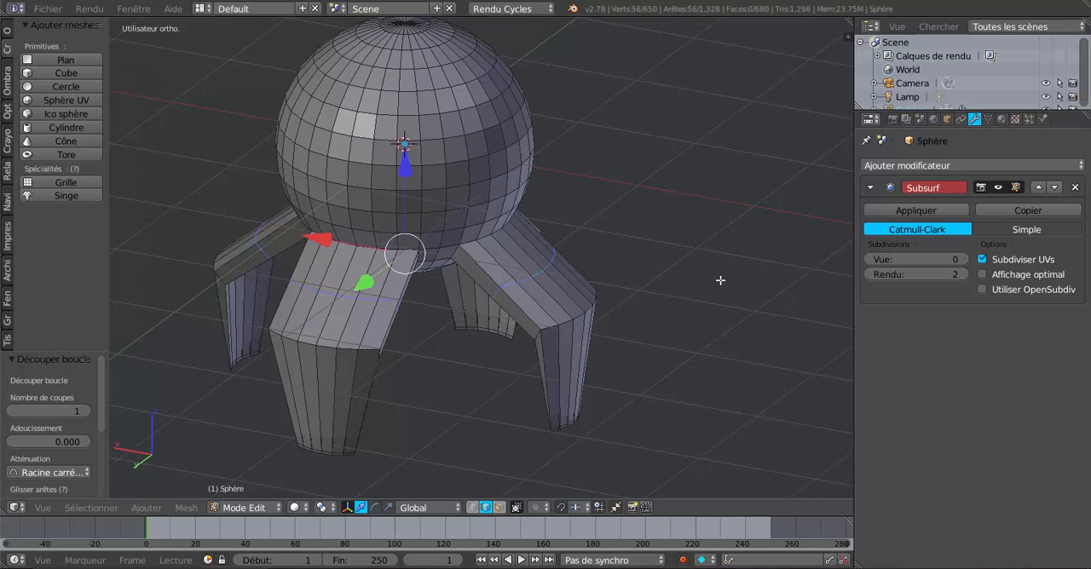
Raise the upper-leg loops about 0.146 along Z and scale them to about 1.038 to round the legs
middle_click_drag(720, 280, 506, 214)
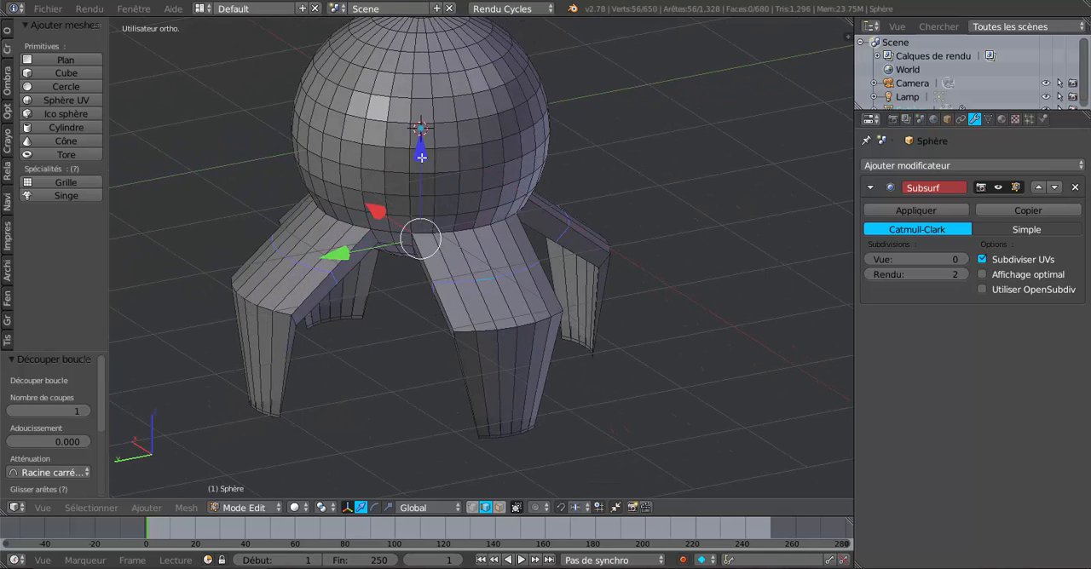
left_click_drag(421, 157, 418, 134)
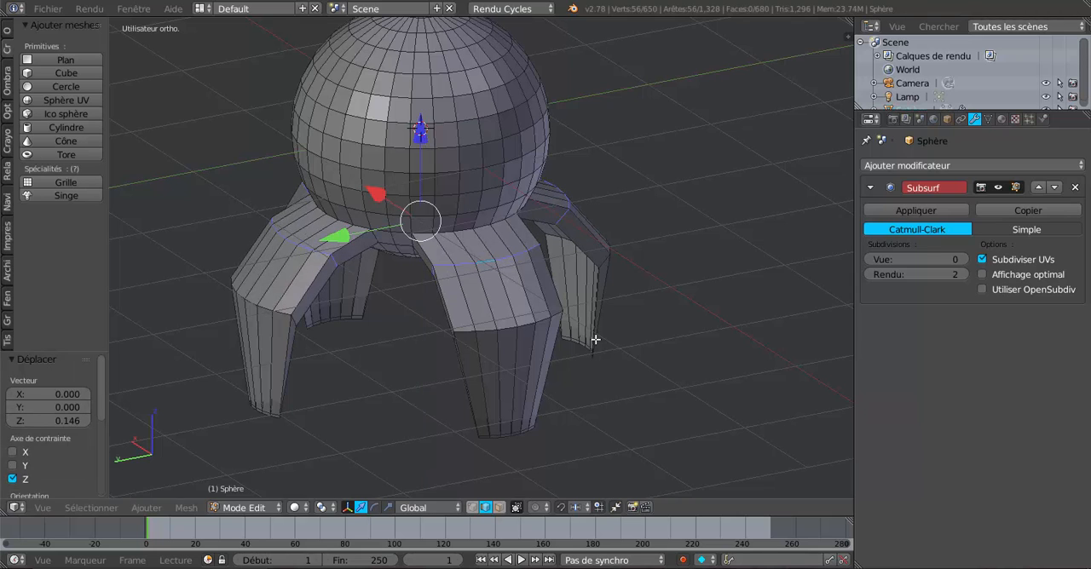
key("s")
left_click(616, 357)
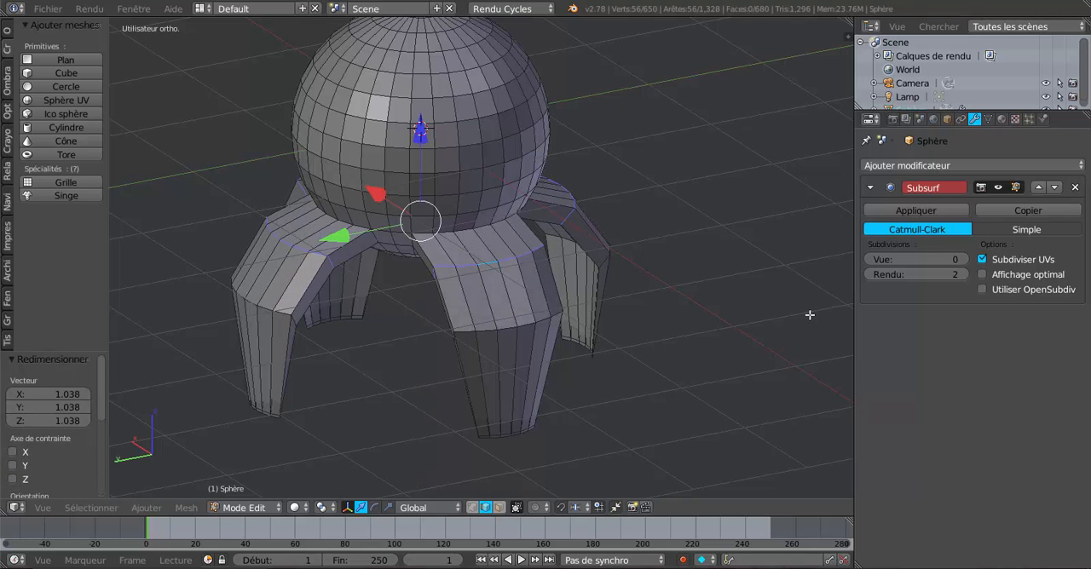
Set the Subdivision Surface modifier's viewport subdivisions to 3 and inspect the smoothed legs from several sides
left_click(963, 261)
left_click(964, 261)
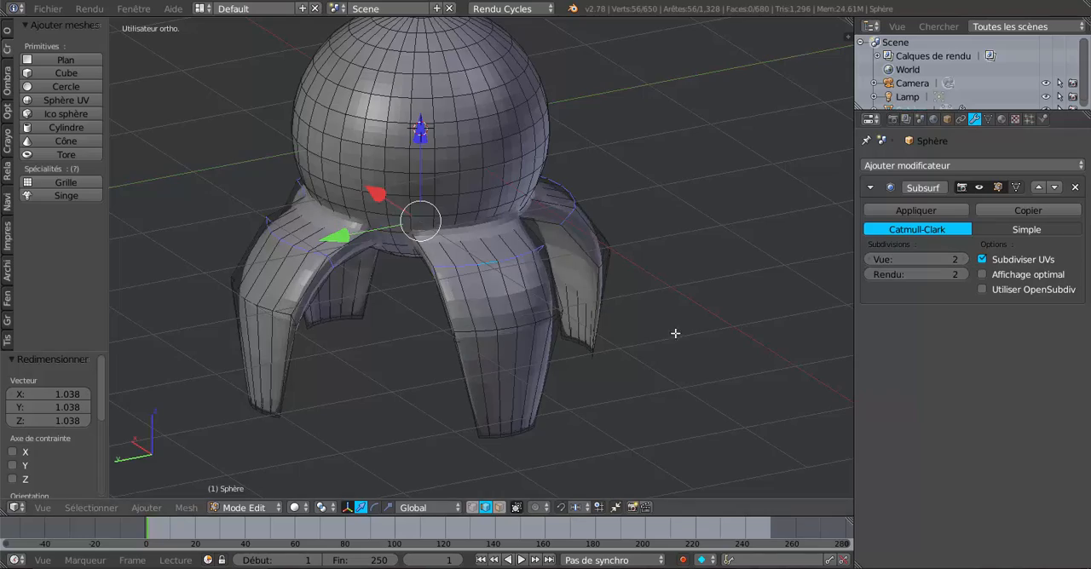
middle_click_drag(671, 334, 605, 330)
left_click(959, 259)
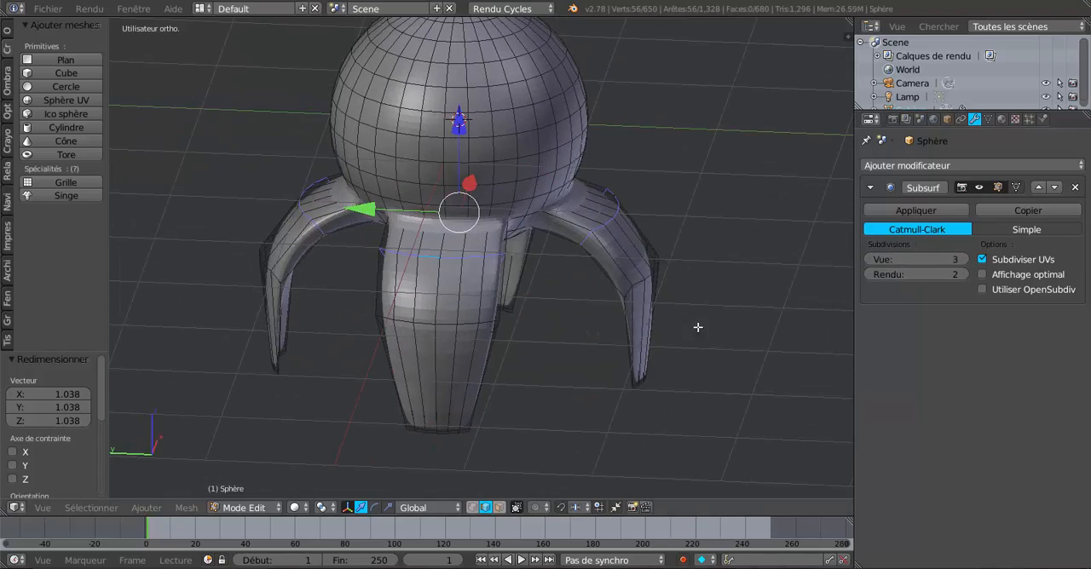
middle_click_drag(699, 324, 662, 348)
middle_click_drag(605, 342, 680, 357)
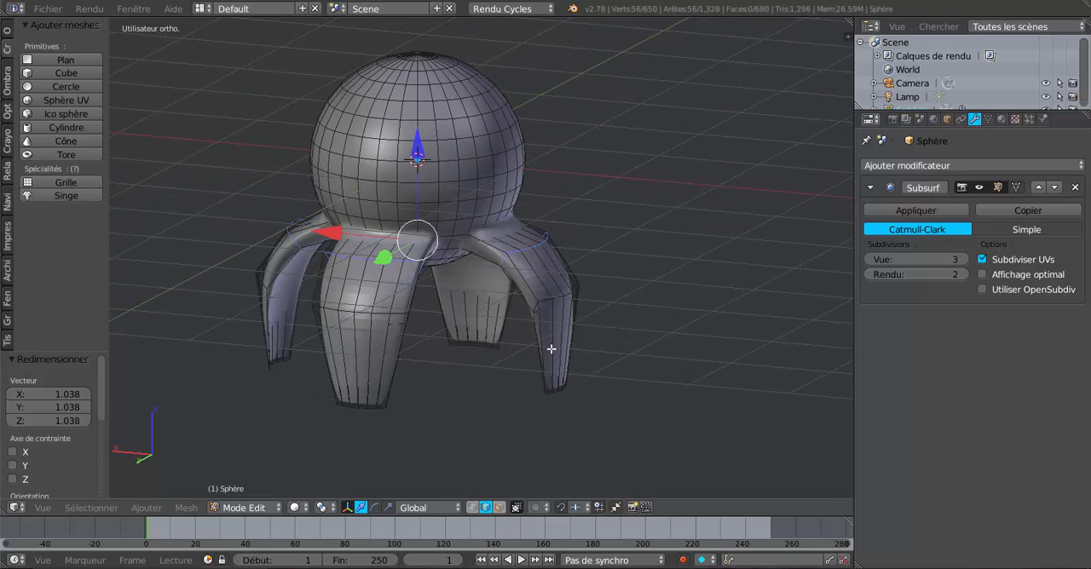
middle_click_drag(565, 387, 502, 378)
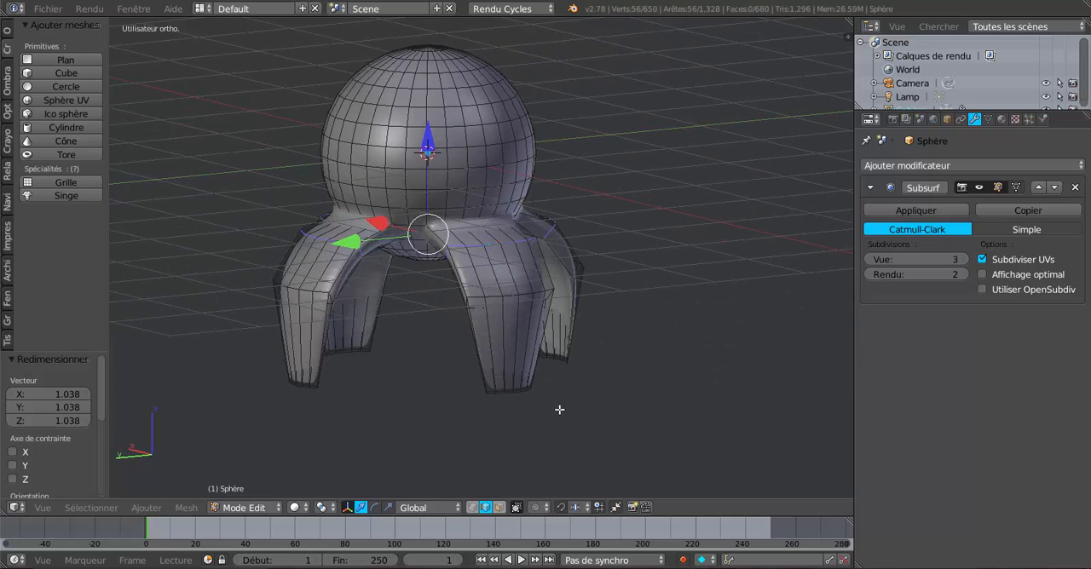
middle_click_drag(578, 389, 503, 390)
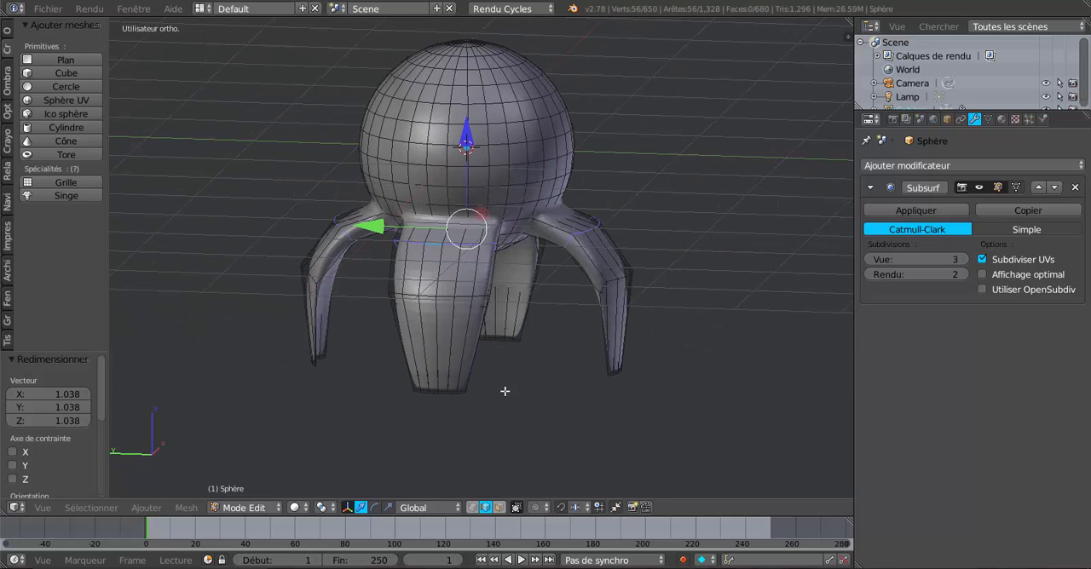
Switch to vertex selection with wireframe shading in Edit Mode, deselect everything and view the model from the side
left_click(475, 512)
middle_click_drag(512, 426, 533, 412)
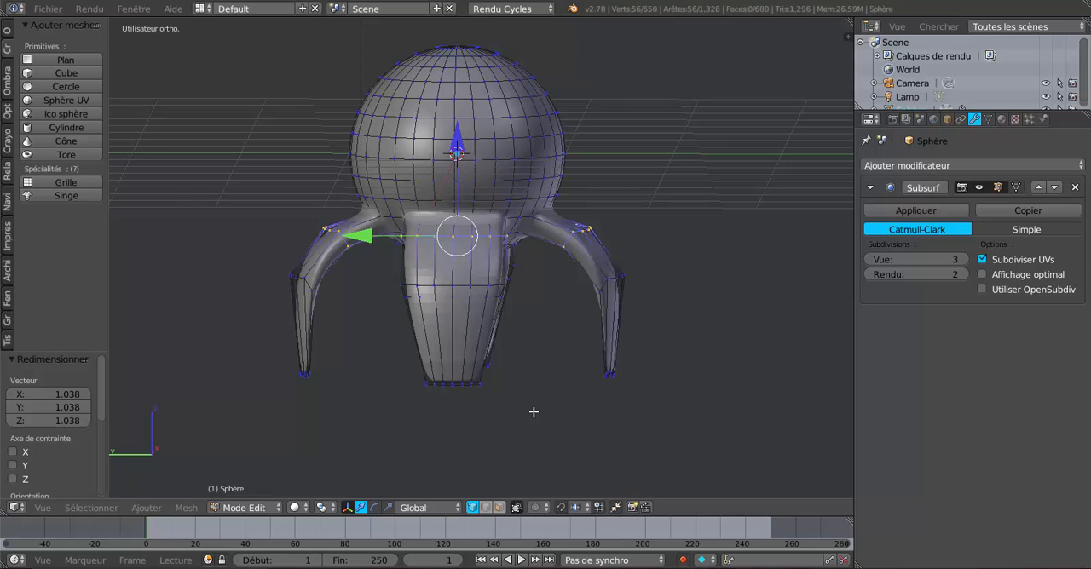
key("z")
key("Tab")
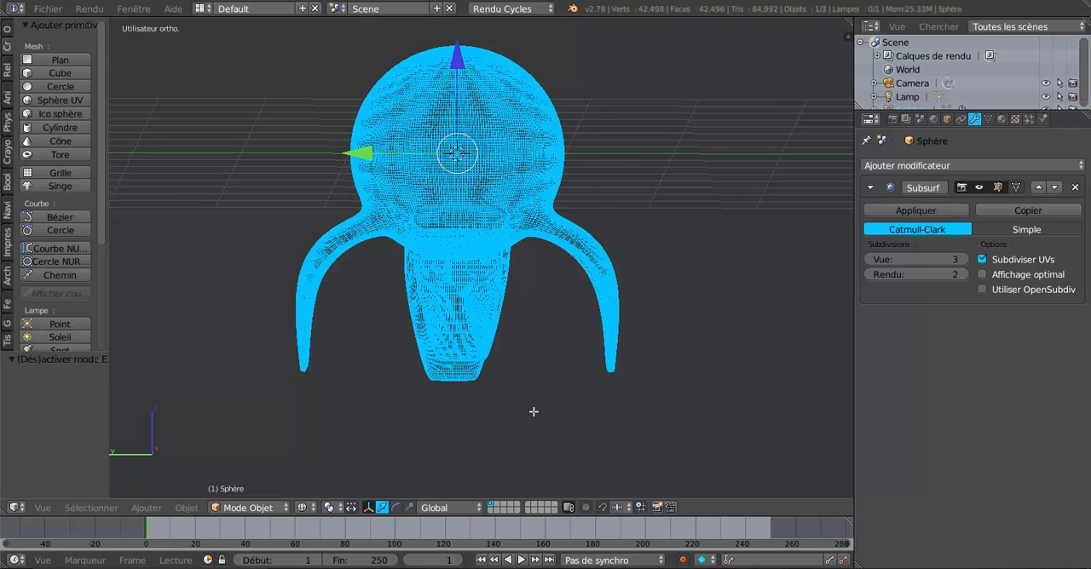
key("Tab")
key("a")
middle_click_drag(534, 412, 546, 400)
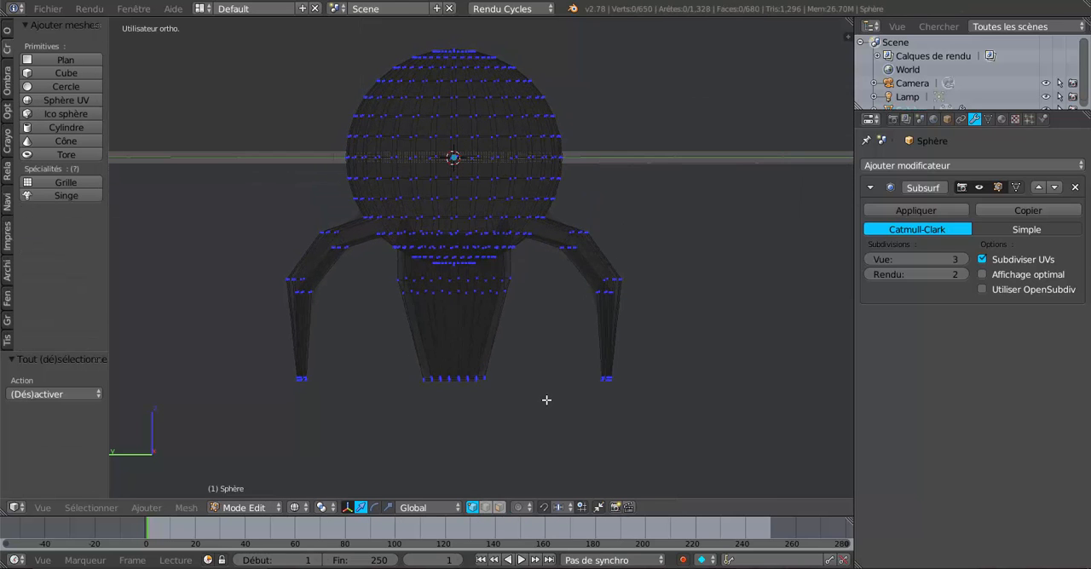
Select the vertices at the tips of all four legs and return the viewport to solid shading
key("c")
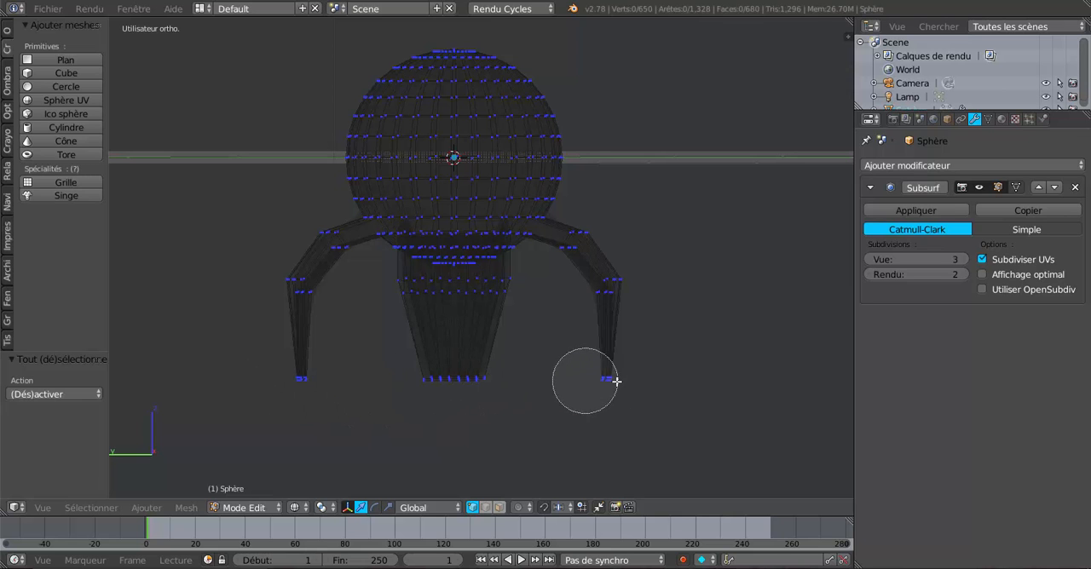
mouse_move(616, 381)
left_mouse_down()
mouse_move(349, 382)
mouse_move(516, 377)
mouse_move(533, 390)
left_mouse_up()
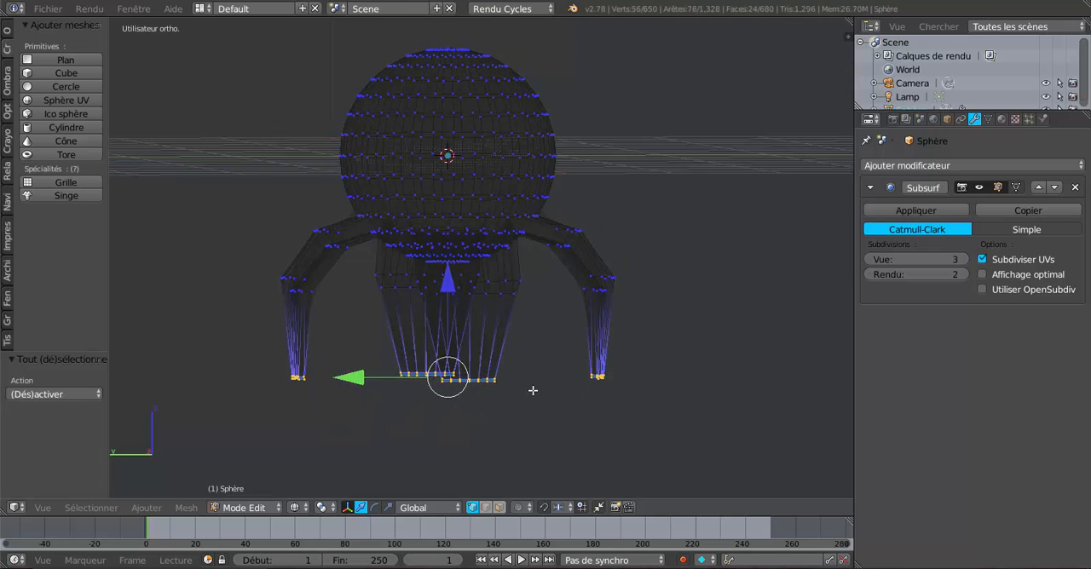
mouse_move(533, 391)
middle_mouse_down()
mouse_move(570, 397)
mouse_move(546, 401)
middle_mouse_up()
key("z")
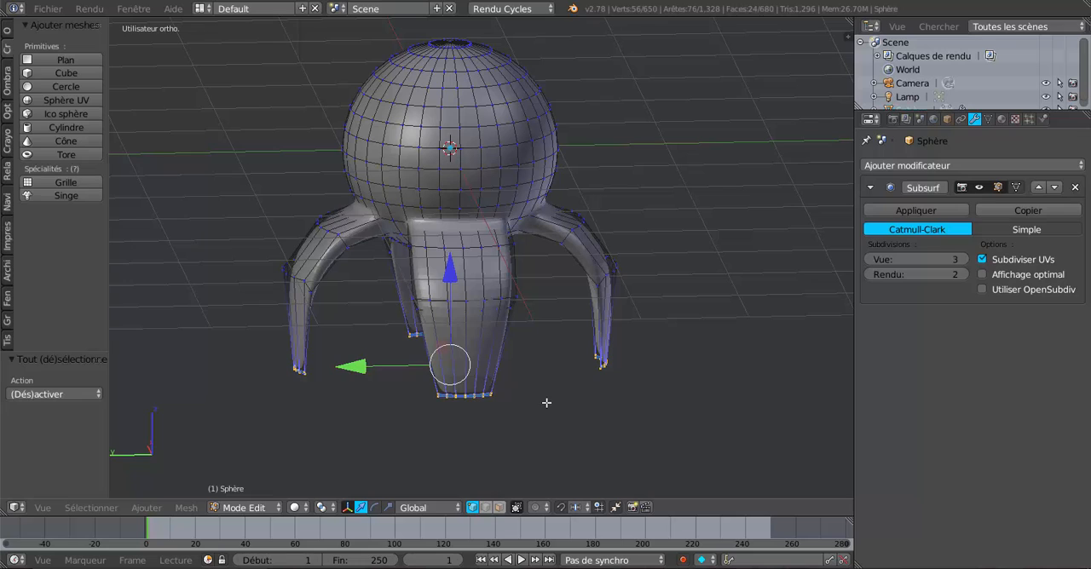
Set the pivot point to individual origins and scale each leg tip to about 0.461
left_click(324, 507)
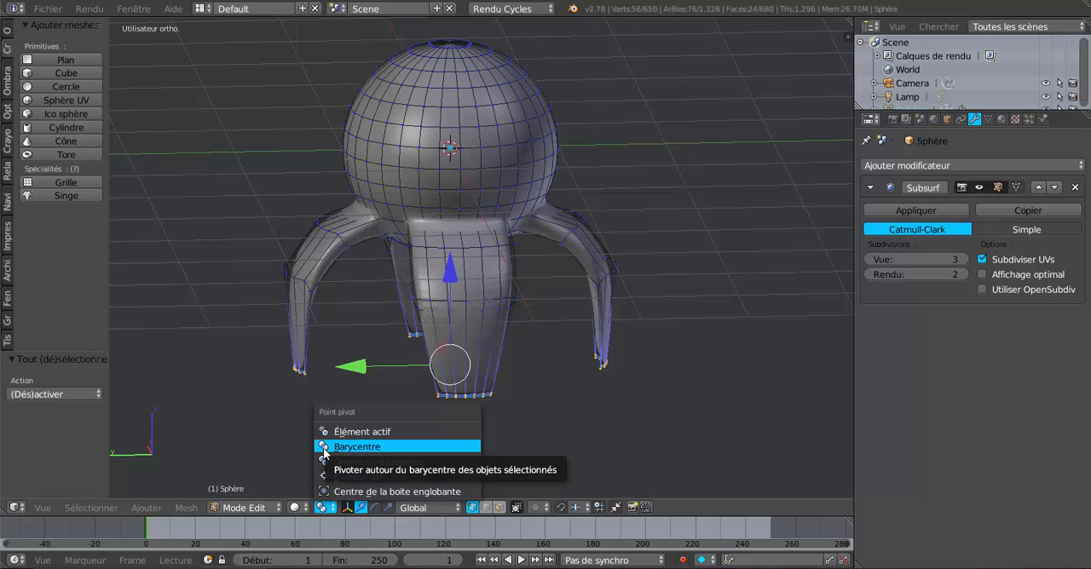
left_click(341, 461)
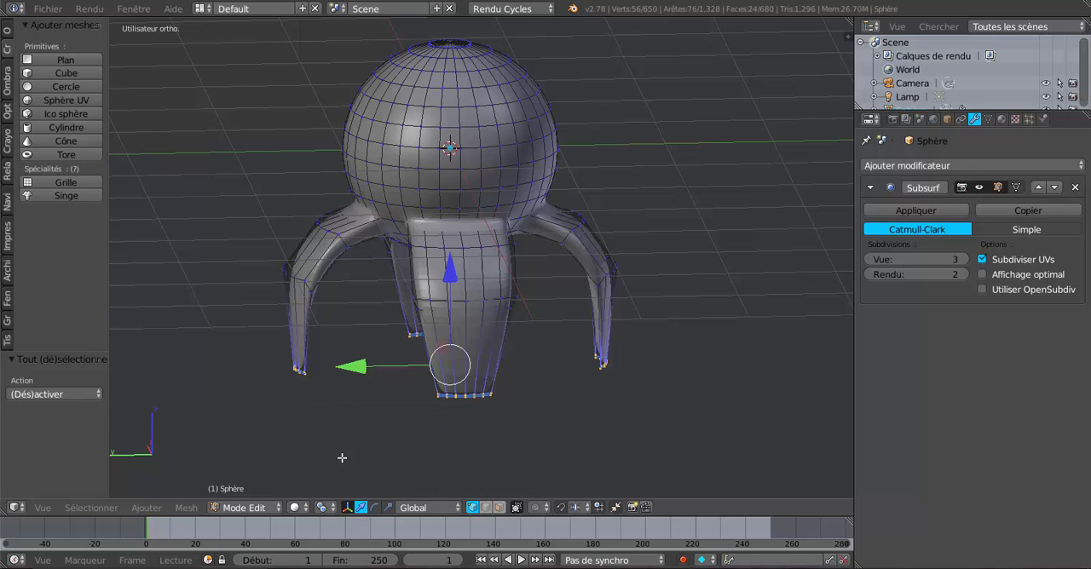
left_click(323, 508)
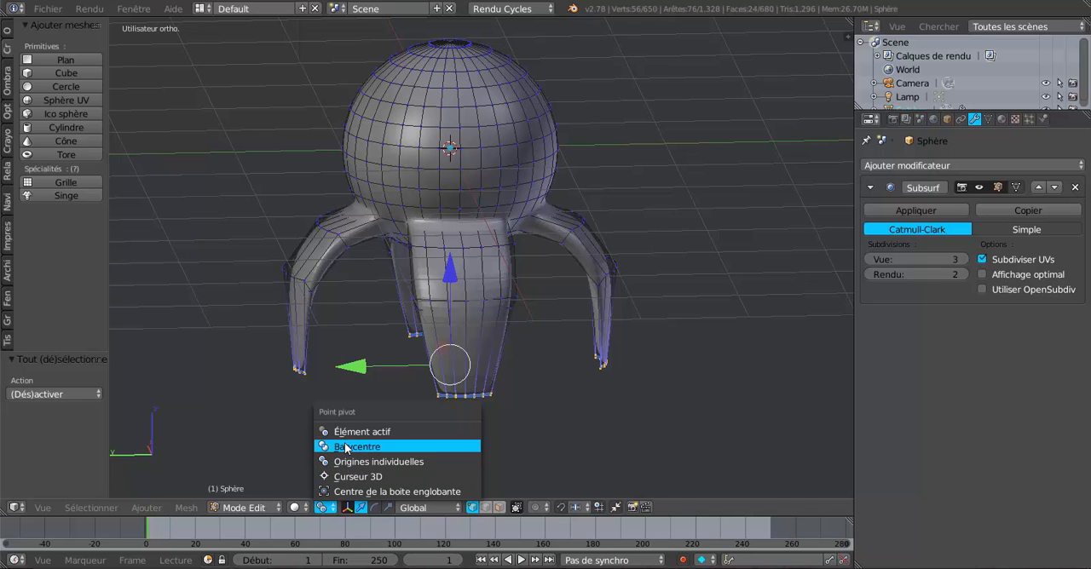
middle_click_drag(590, 419, 624, 419)
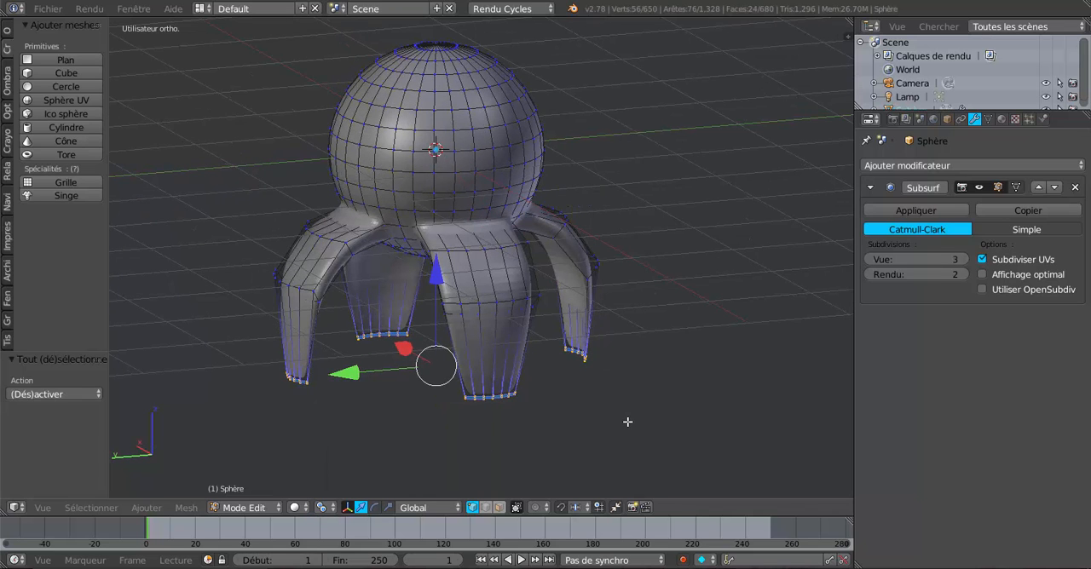
key("s")
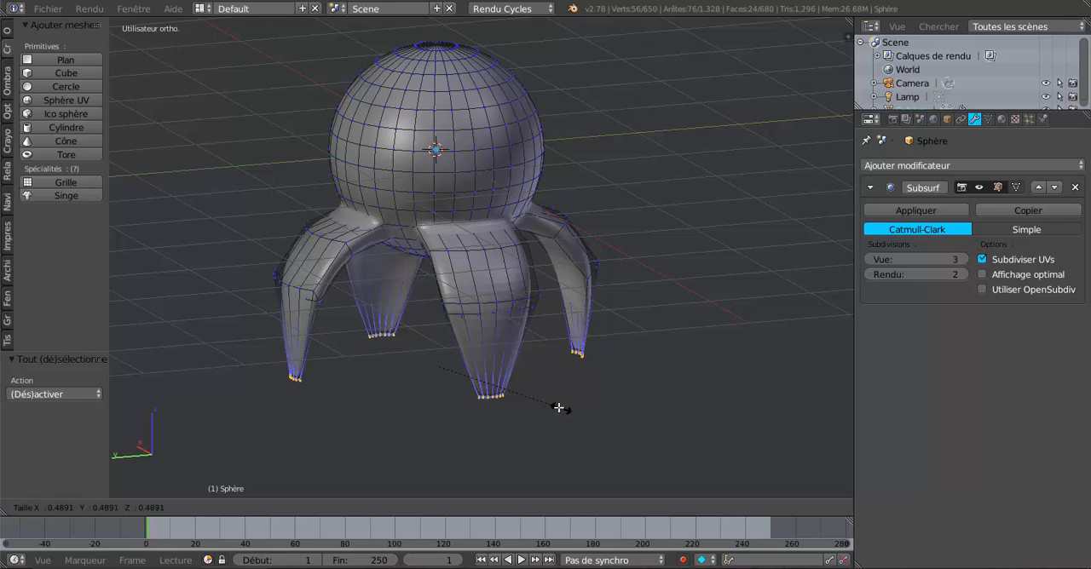
left_click(553, 407)
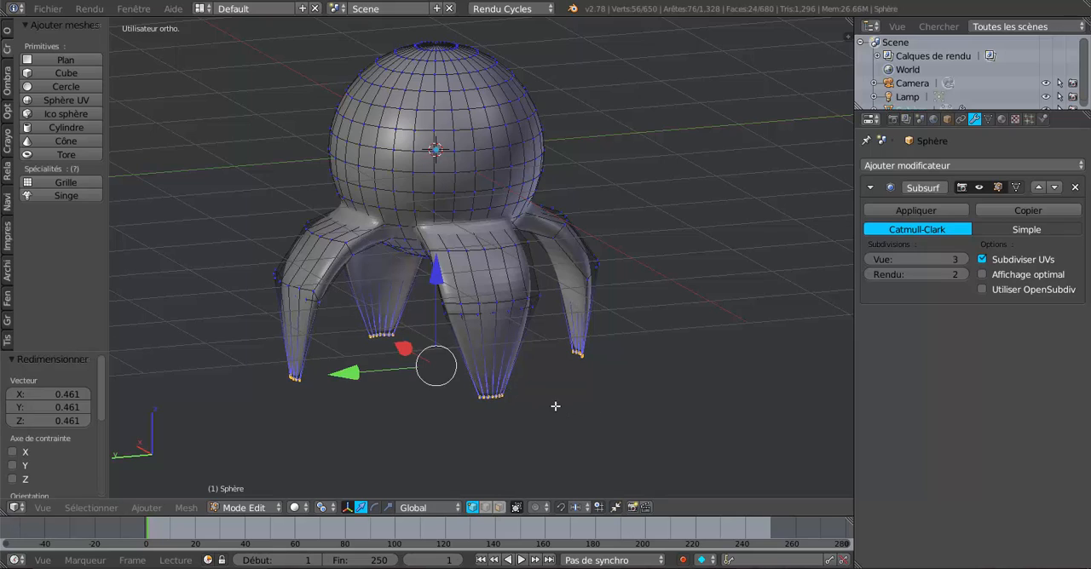
middle_click_drag(575, 407, 627, 407)
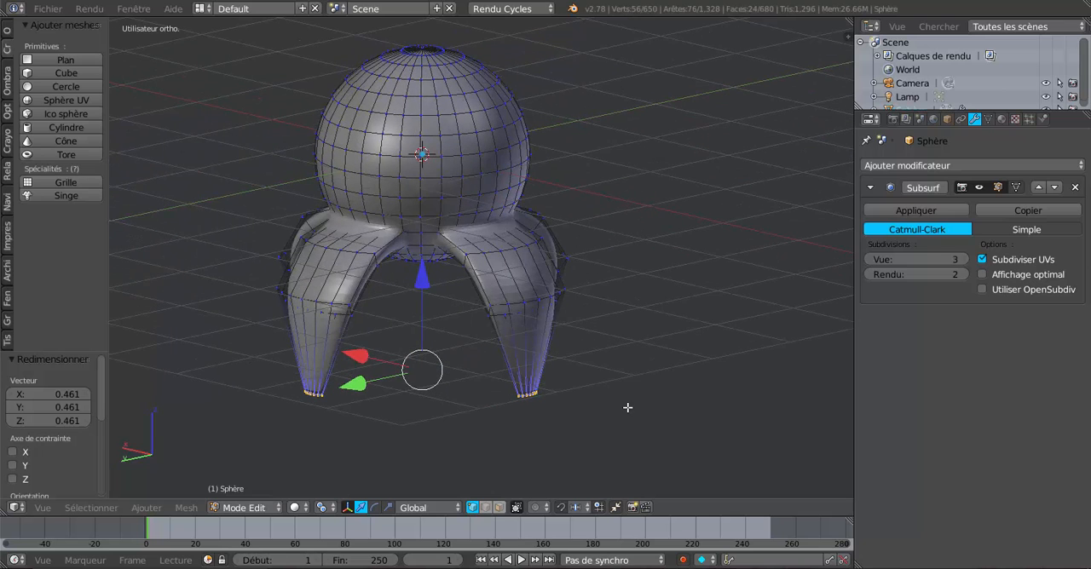
Set the pivot point to the median (Barycentre) and scale the leg tips inward to about 0.686
left_click(322, 507)
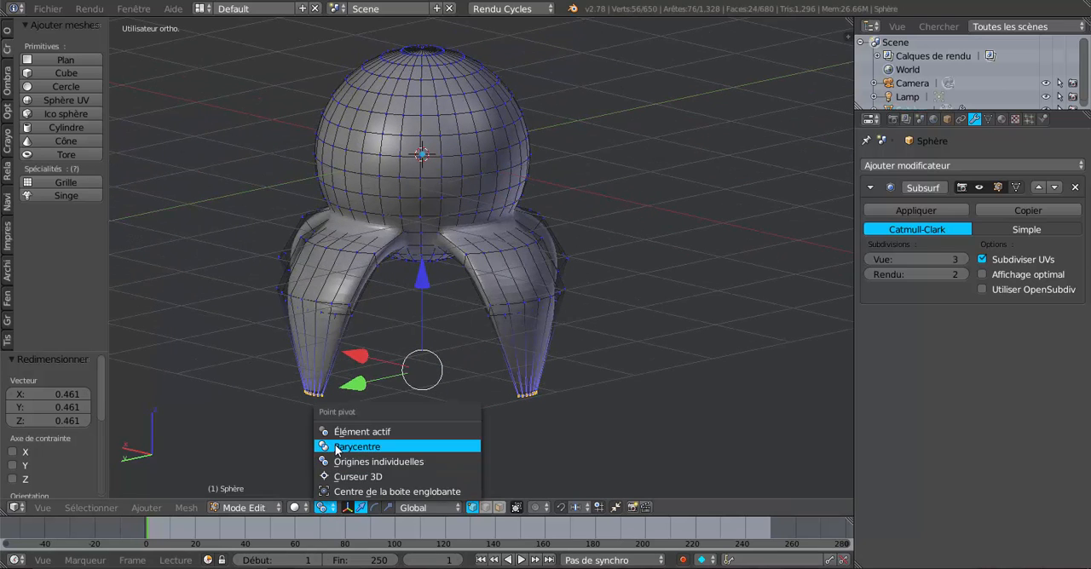
left_click(337, 448)
key("s")
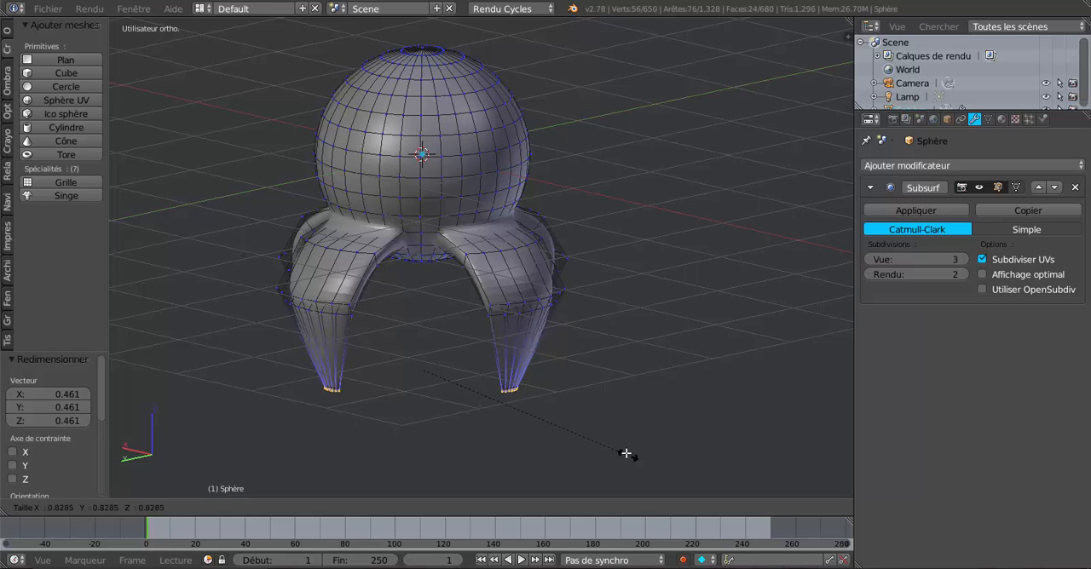
left_click(597, 430)
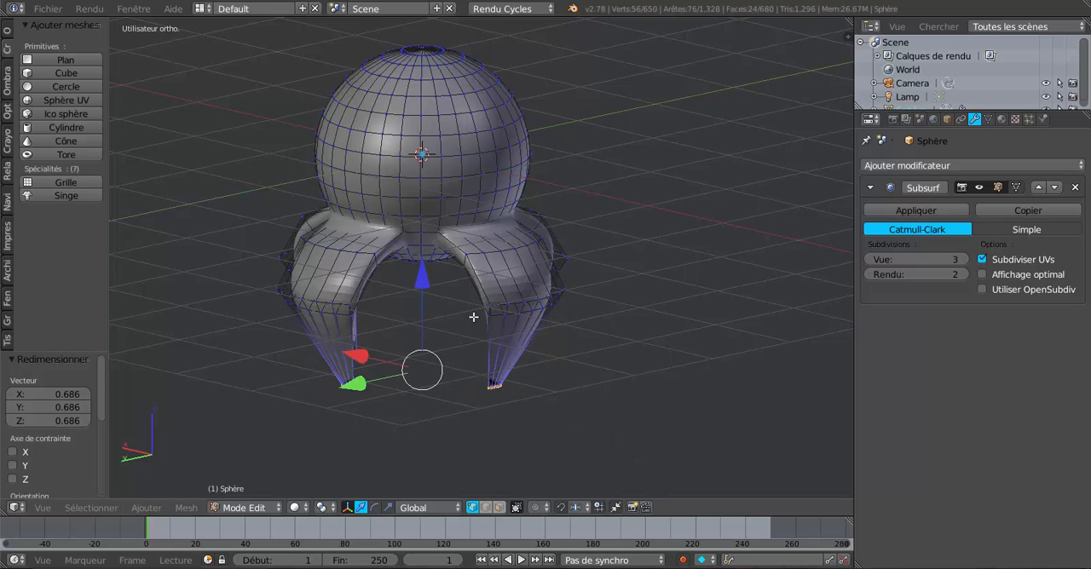
Move the leg tips down about 0.646 along Z and scale them closer together to about 0.639
key("g")
key("z")
left_click(546, 415)
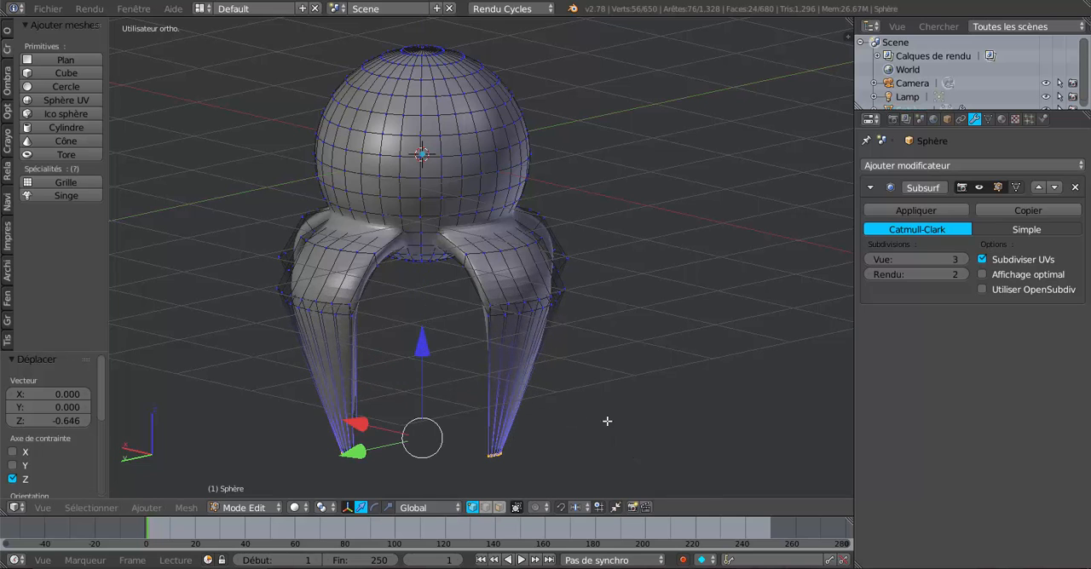
key("s")
left_click(580, 418)
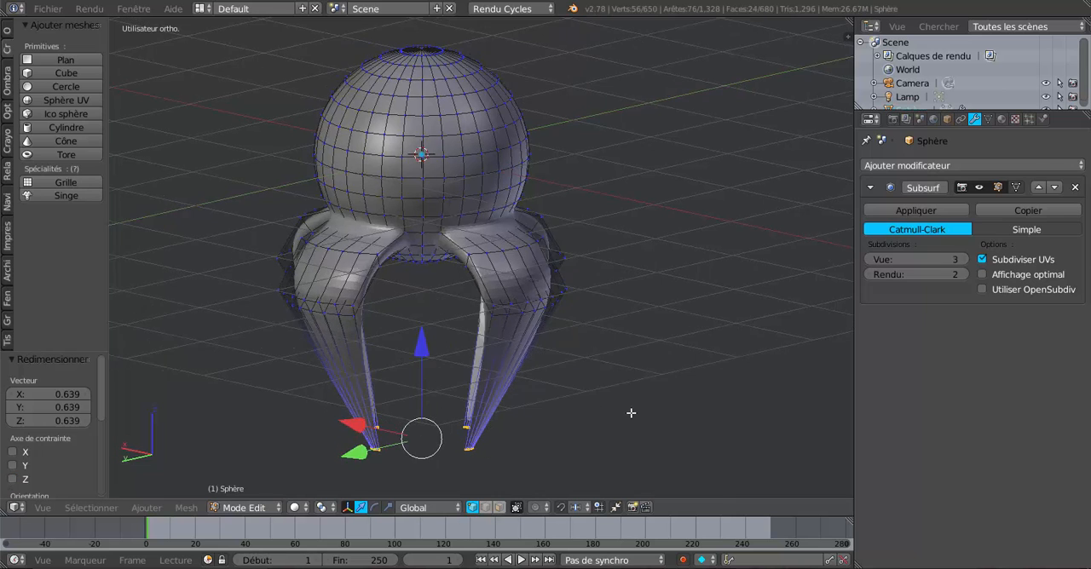
Add one centred loop cut across the lower segment of each of the four legs
mouse_move(628, 414)
middle_mouse_down()
mouse_move(670, 414)
mouse_move(638, 412)
middle_mouse_up()
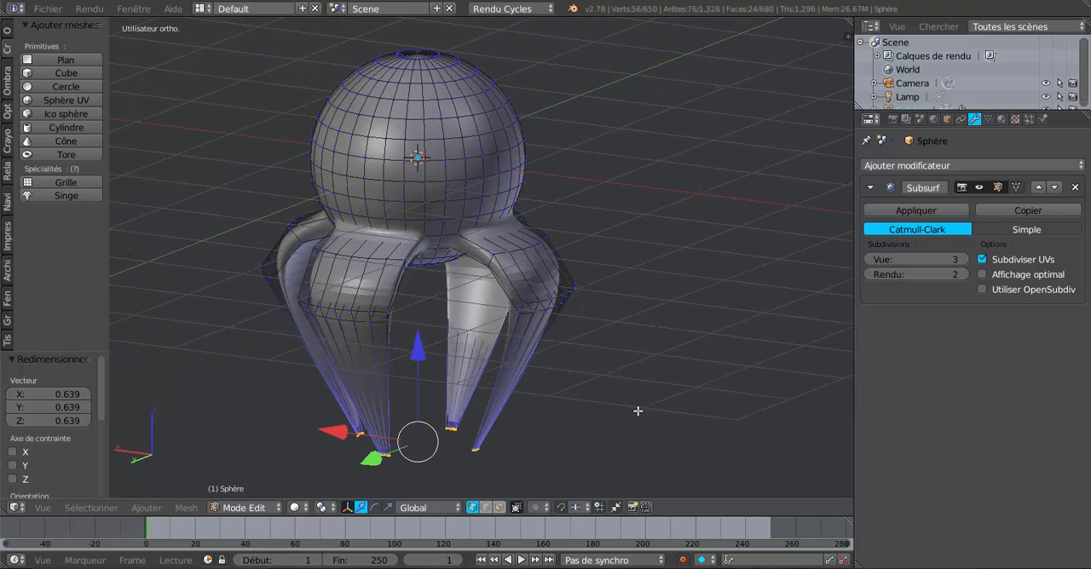
key("ctrl+r")
left_click(512, 375)
left_click(510, 375)
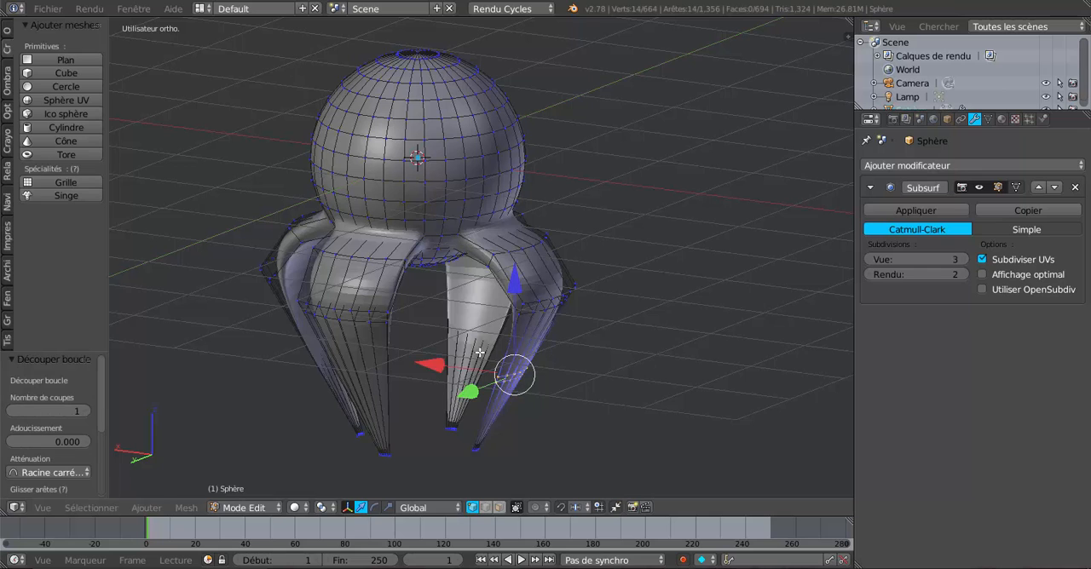
key("ctrl+r")
left_click(484, 343)
left_click(483, 342)
key("ctrl+r")
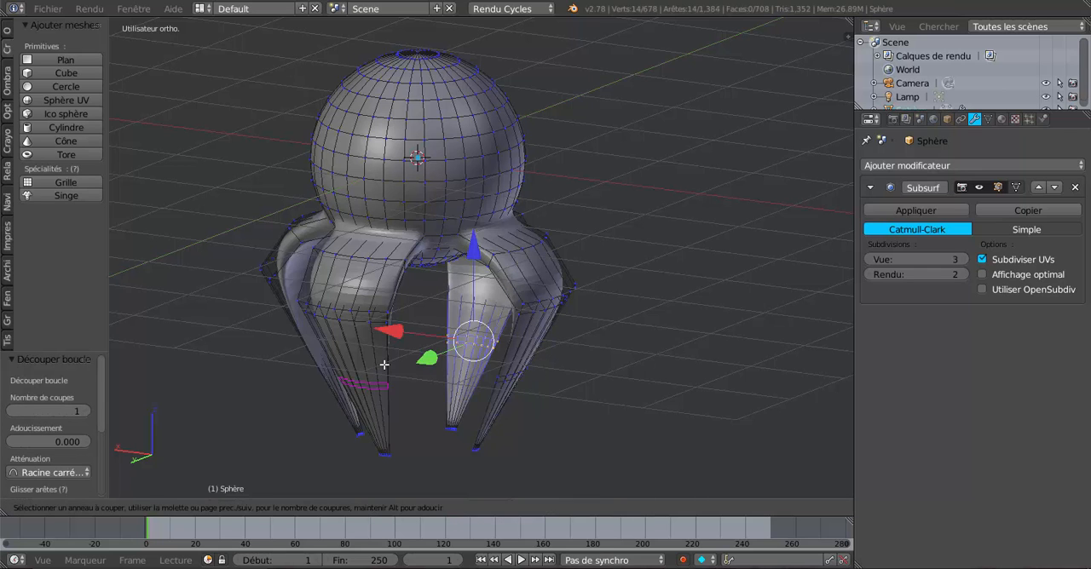
left_click(386, 365)
left_click(385, 365)
middle_click_drag(478, 363, 532, 367)
key("ctrl+r")
left_click(359, 387)
left_click(359, 388)
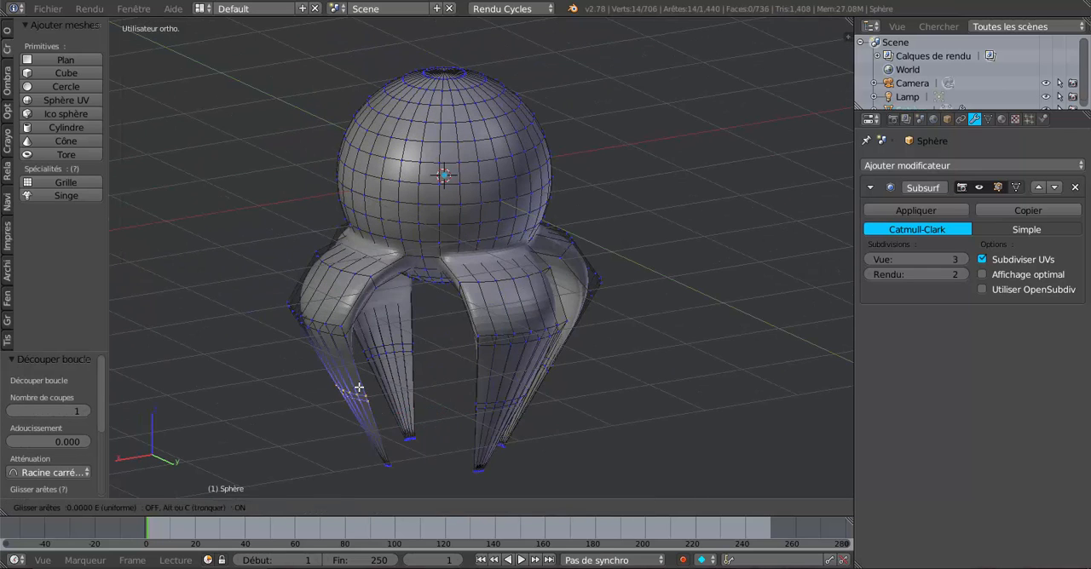
Extend the selection to the new lower-segment edge loops on all four legs
middle_click_drag(460, 401, 410, 394)
left_click(404, 381, "alt+shift")
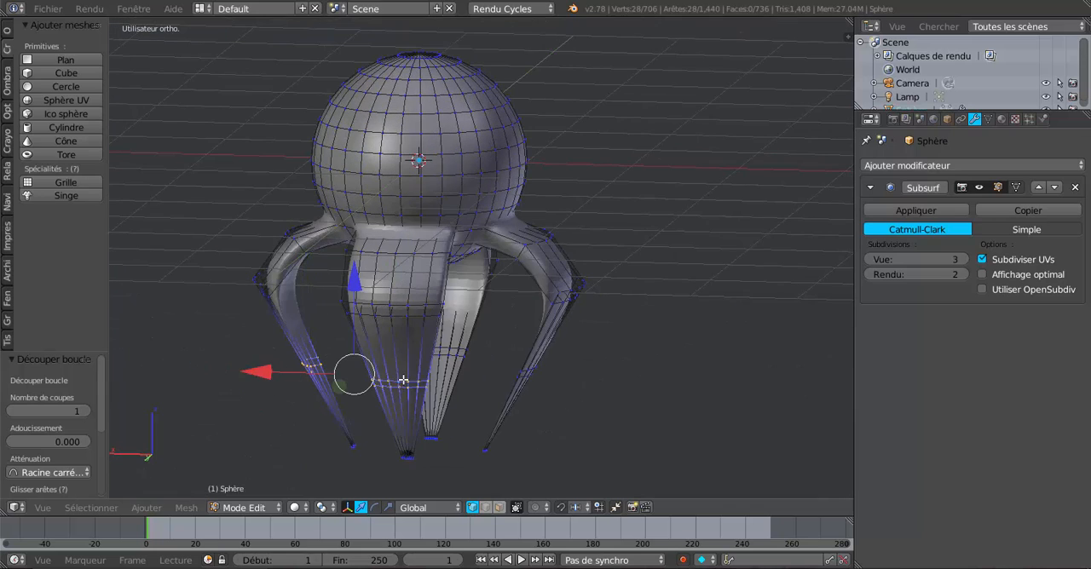
middle_click_drag(629, 417, 568, 388)
left_click(475, 368, "alt+shift")
left_click(580, 365, "alt+shift")
key("ctrl+z")
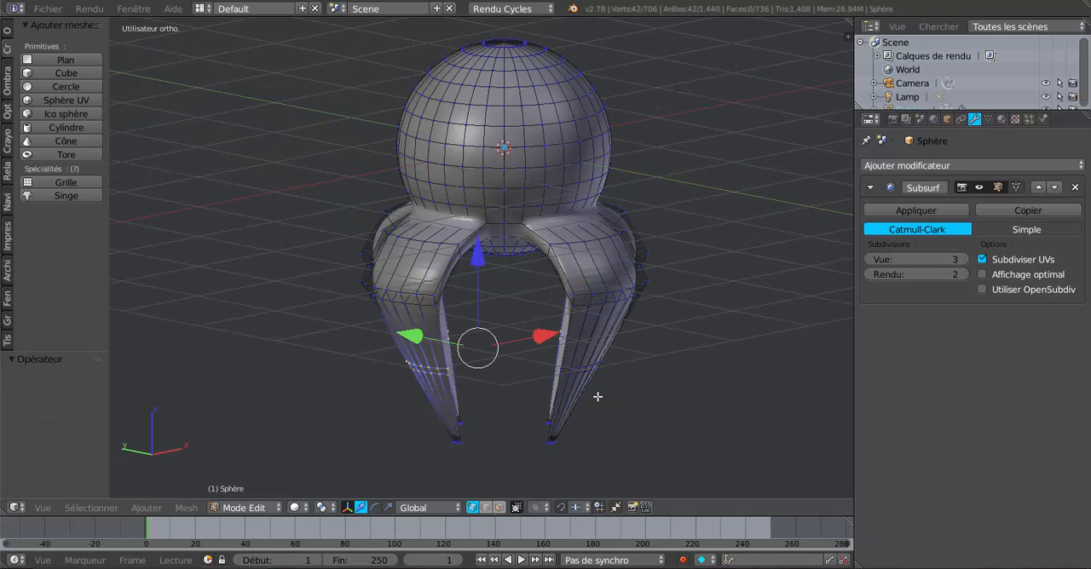
scroll(597, 397, "up", 1)
left_click(604, 389, "alt+shift")
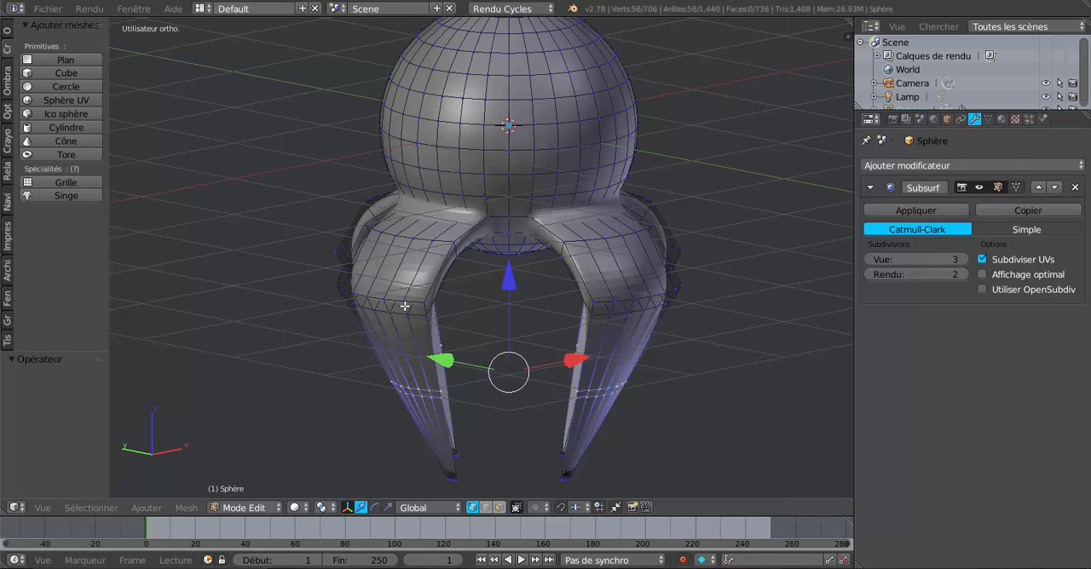
Scale the selected lower-leg loops outward to about 1.16 to curve the legs
middle_click_drag(425, 434, 456, 432)
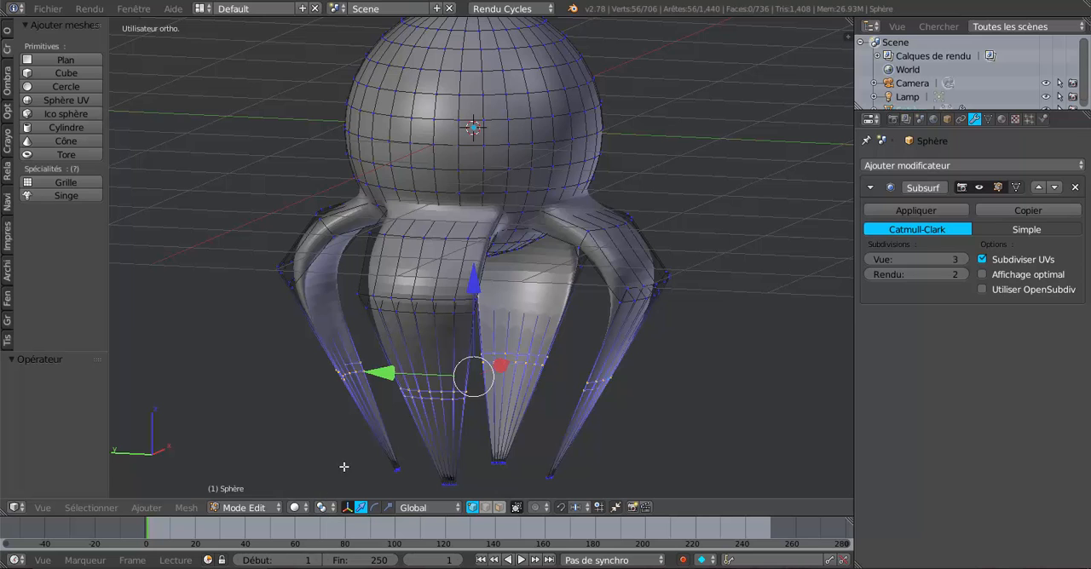
middle_click_drag(639, 437, 640, 409, "shift")
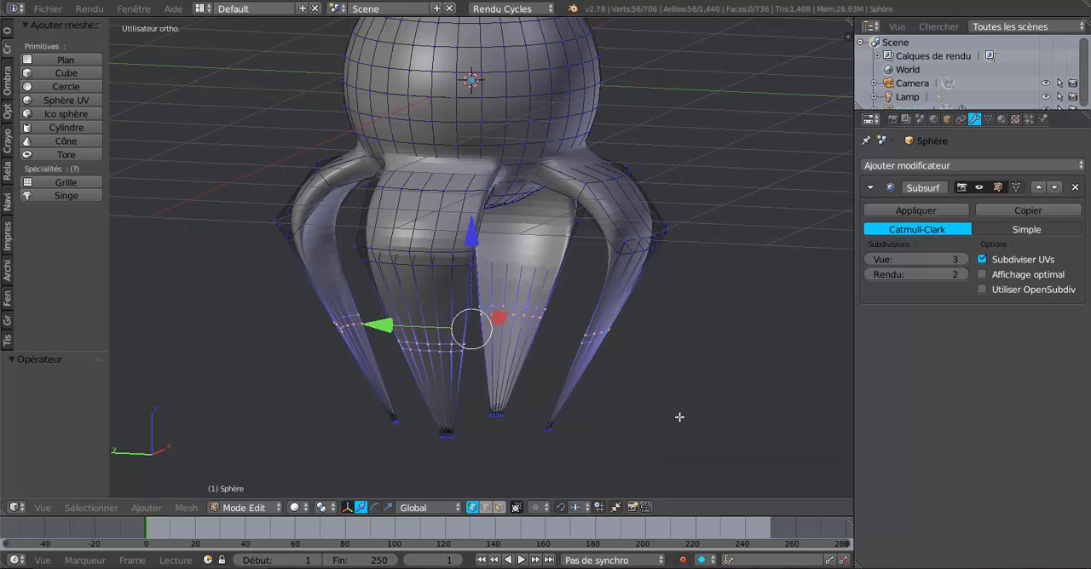
key("s")
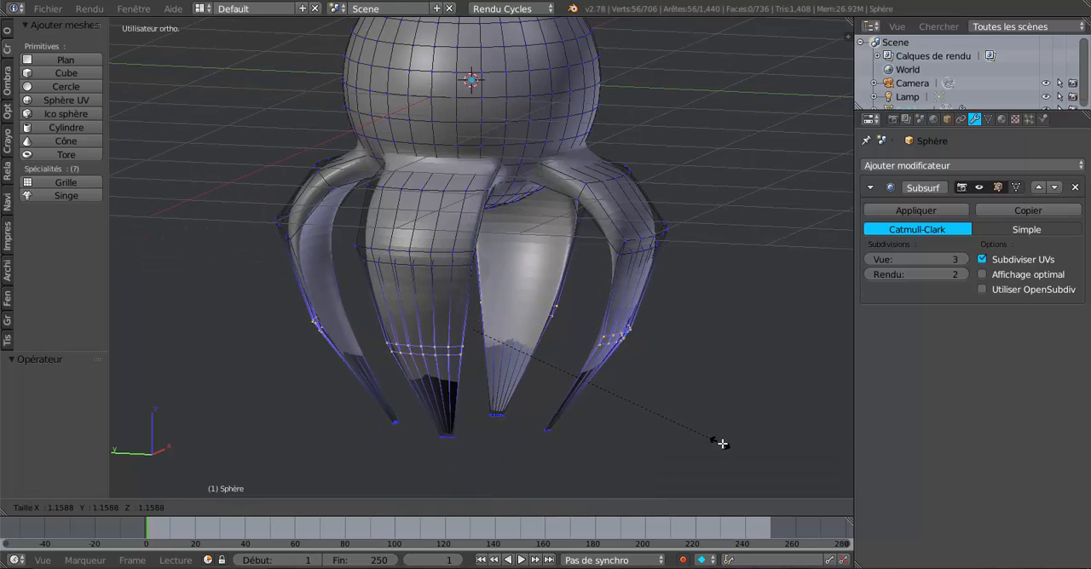
left_click(723, 445)
Examine the dark shading on the lower legs from several sides, in Object Mode and again in Edit Mode
key("Tab")
scroll(724, 445, "down", 4)
middle_click_drag(724, 445, 577, 419)
scroll(577, 419, "up", 3)
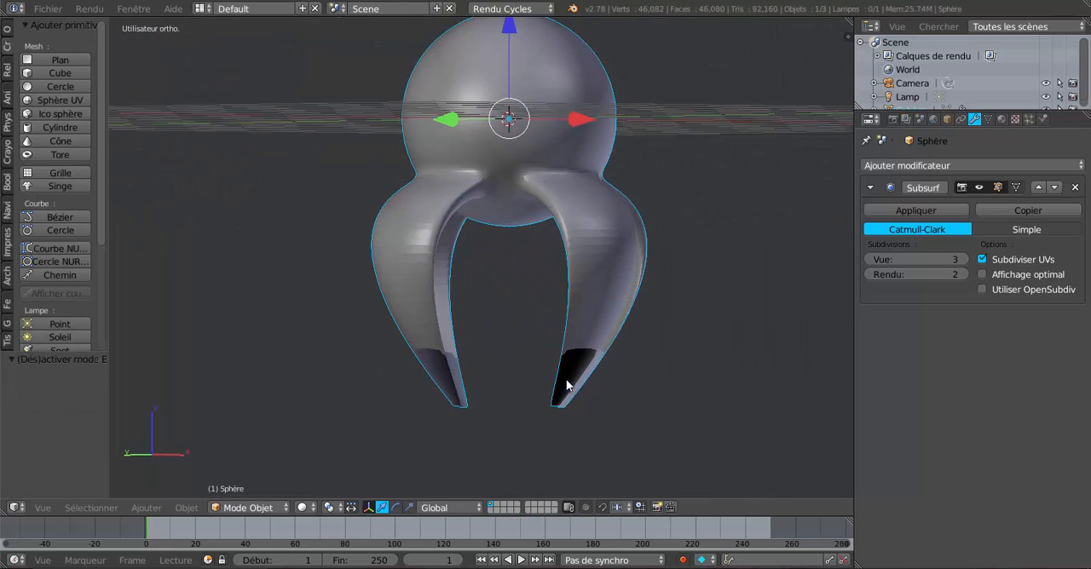
middle_click_drag(565, 385, 669, 399)
scroll(557, 394, "up", 3)
middle_click_drag(557, 394, 508, 388)
key("Tab")
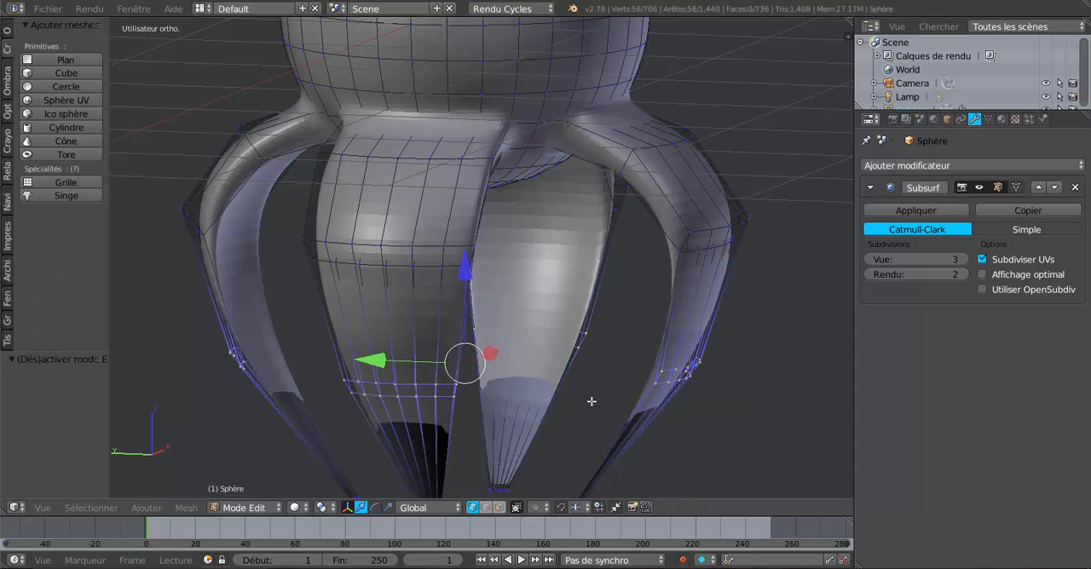
middle_click_drag(631, 433, 611, 409)
middle_click_drag(712, 446, 648, 361)
scroll(644, 372, "up", 2)
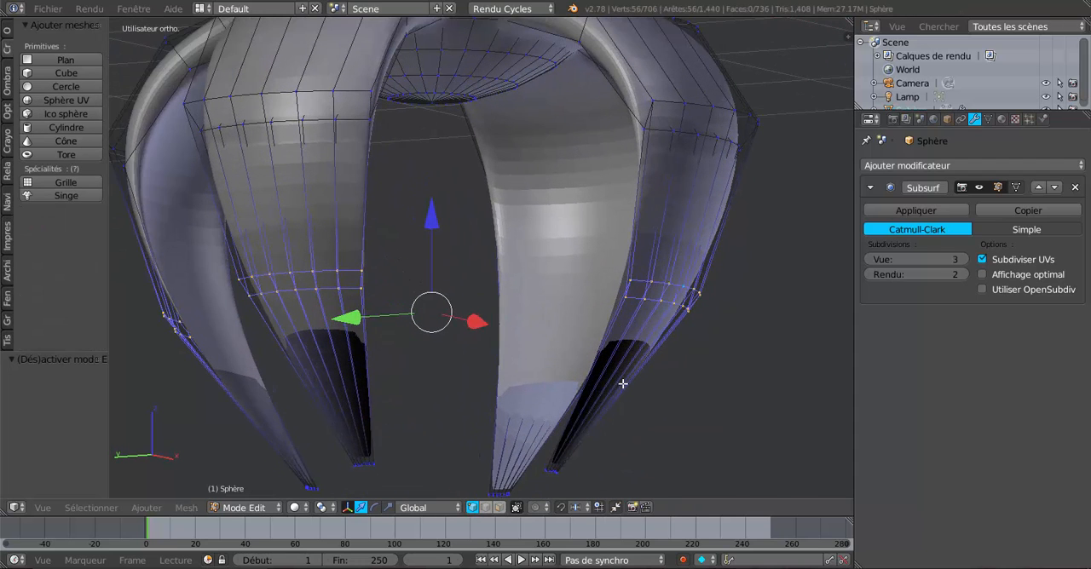
Select only one leg's lower edge loop and examine its vertices up close from the side
right_click(657, 300, "alt")
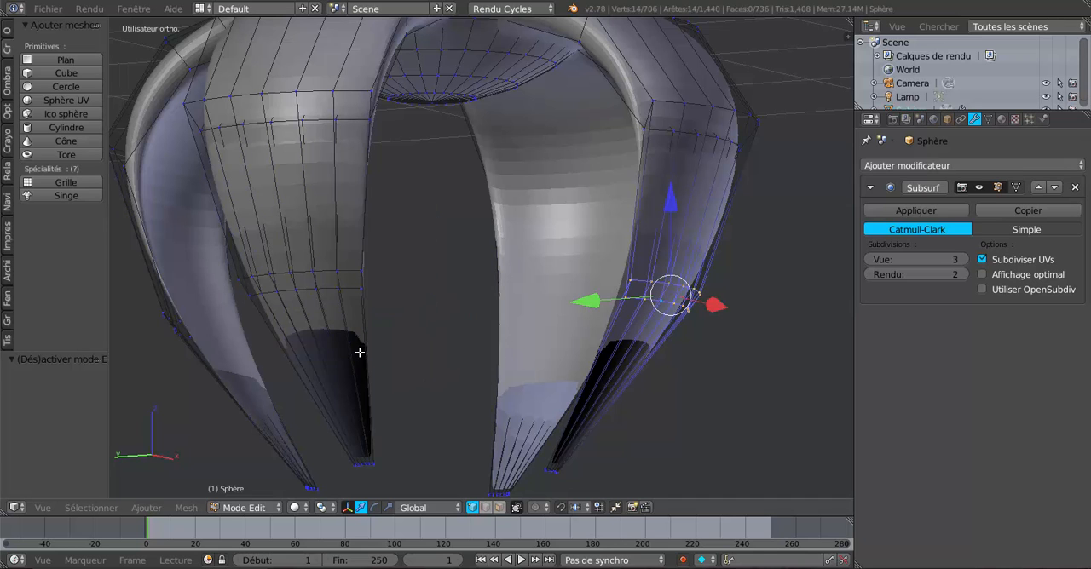
mouse_move(418, 359)
middle_mouse_down()
mouse_move(441, 324)
mouse_move(532, 356)
mouse_move(449, 366)
mouse_move(403, 354)
middle_mouse_up()
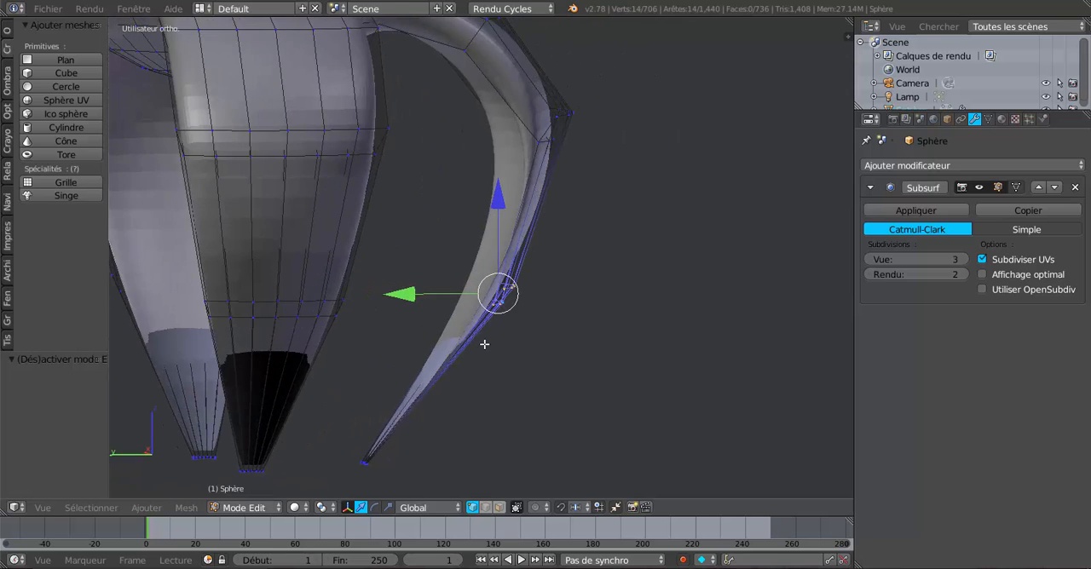
scroll(508, 341, "up", 5)
middle_click_drag(539, 376, 524, 387)
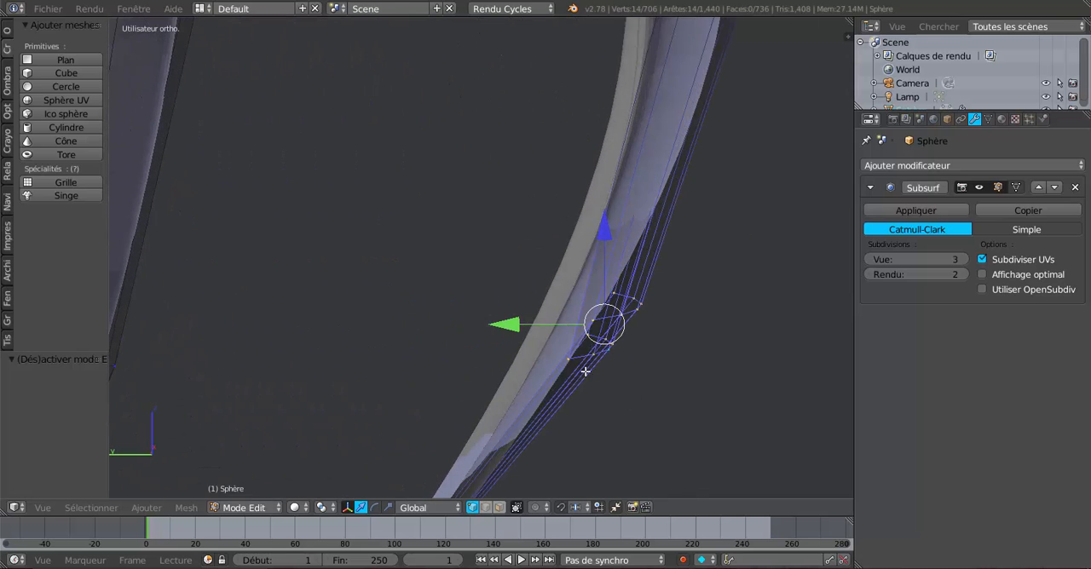
middle_click_drag(585, 371, 644, 355)
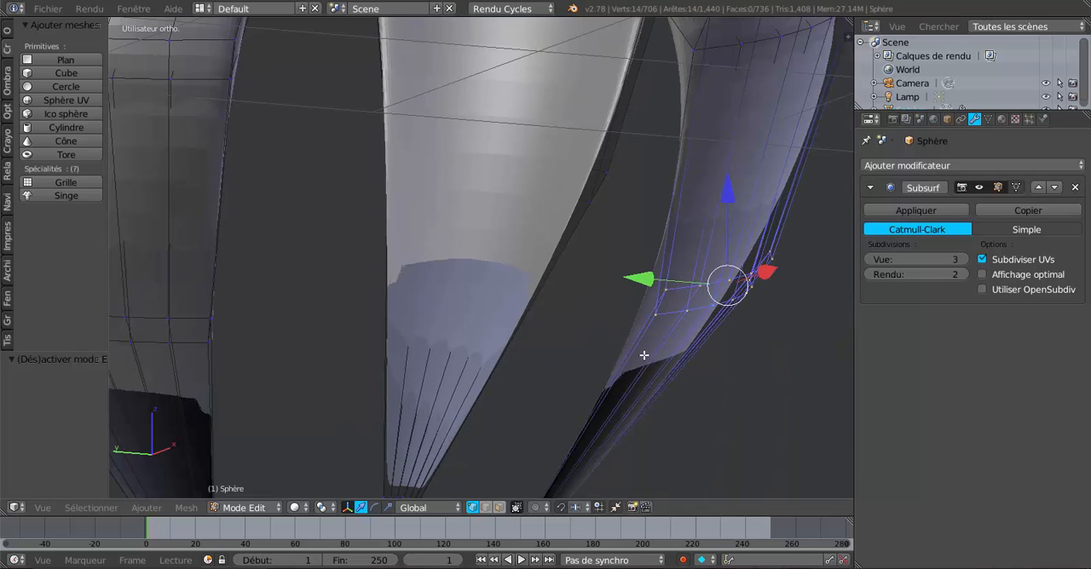
Select five adjacent vertices on the front leg's lower edge loop and move them about 0.139 along Y
right_click(661, 314)
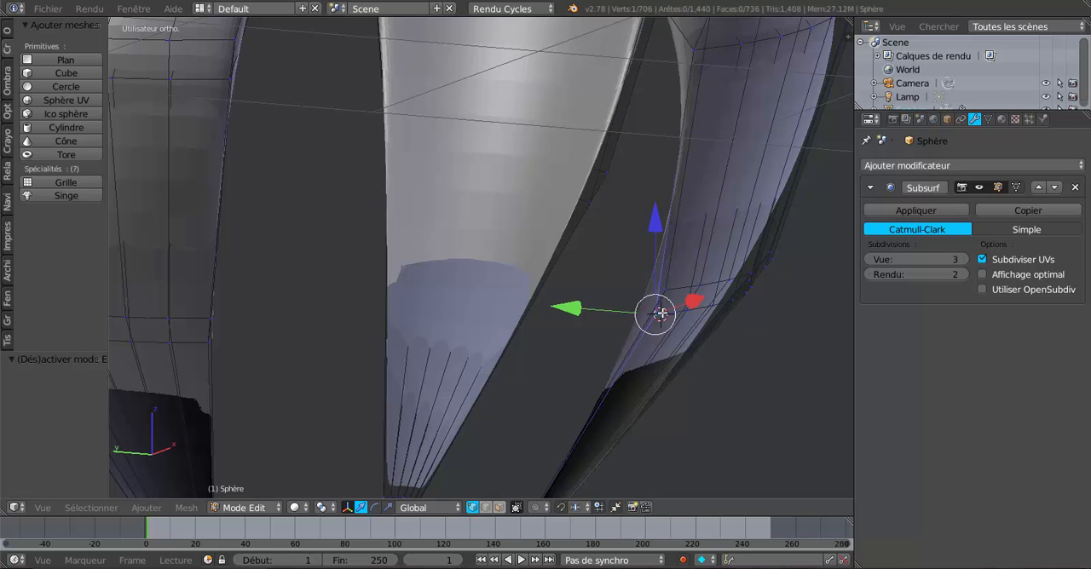
middle_click_drag(687, 349, 512, 361)
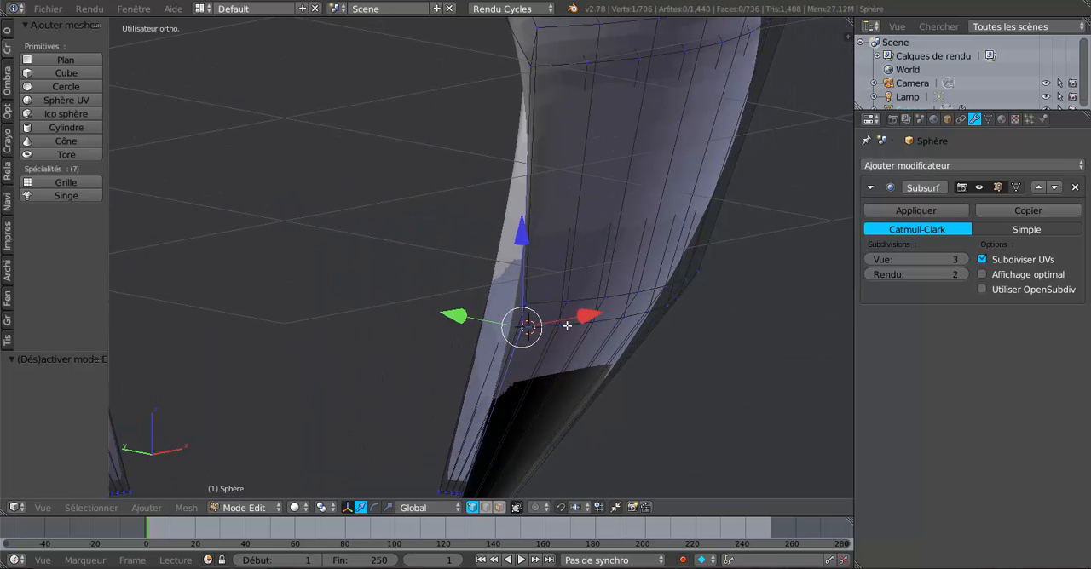
right_click(567, 317, "shift")
right_click(595, 319, "shift")
right_click(641, 312, "shift")
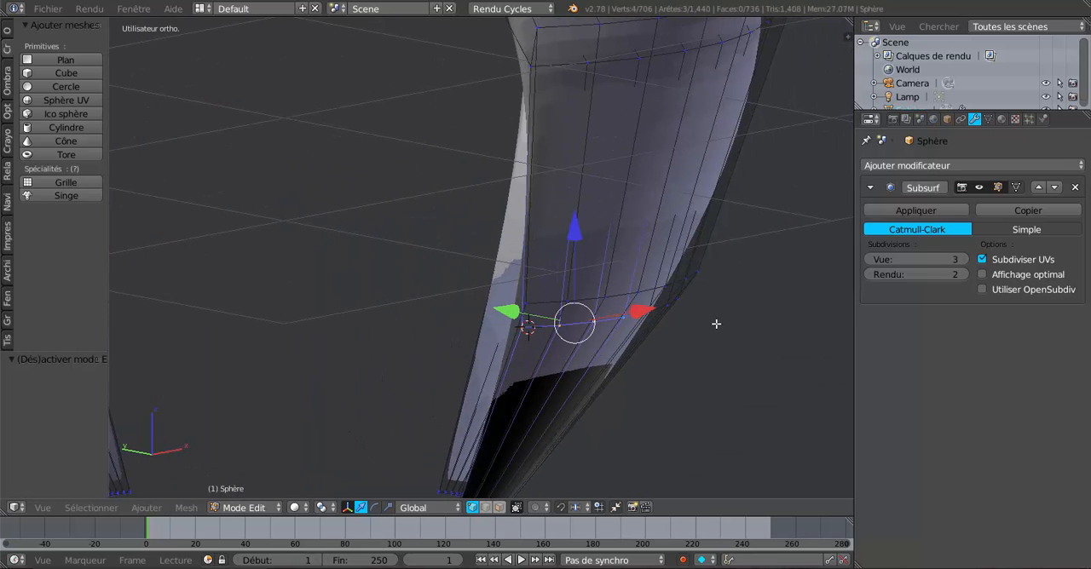
middle_click_drag(716, 324, 628, 324)
right_click(627, 344, "shift")
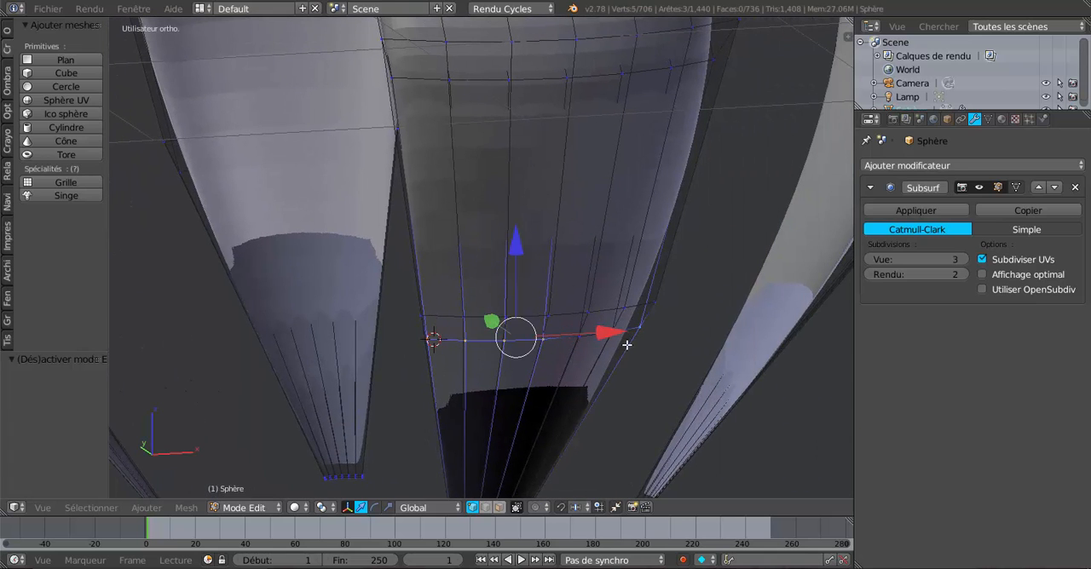
middle_click_drag(655, 361, 645, 350)
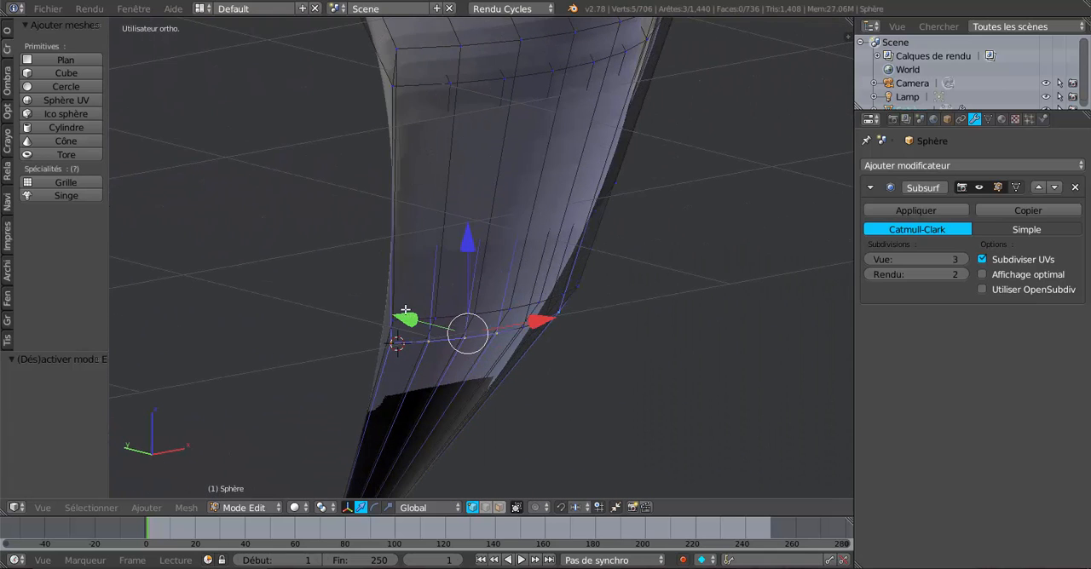
key("g")
key("y")
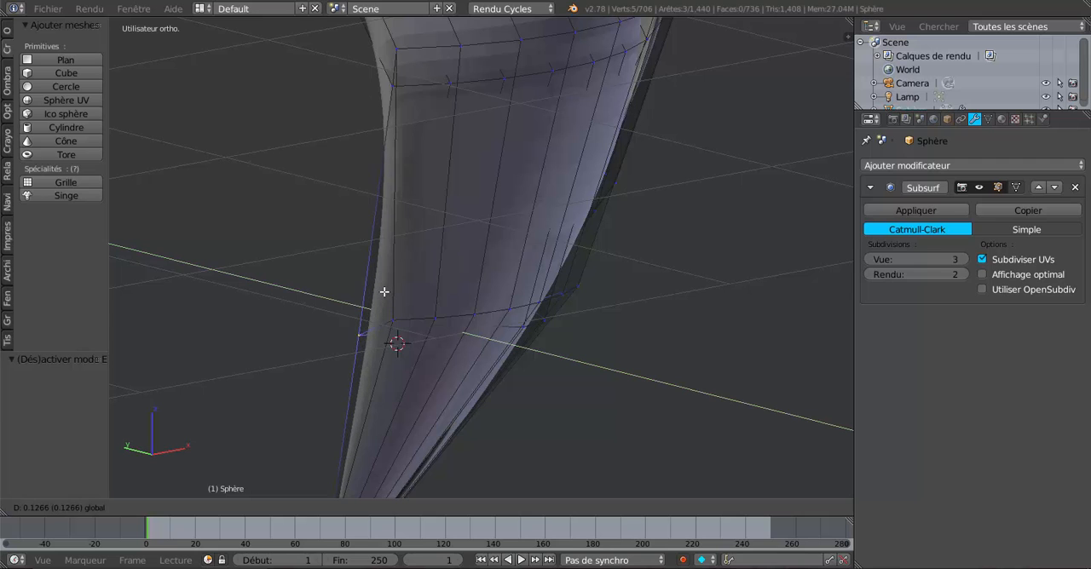
left_click(383, 291)
Try extruding the front leg's whole lower edge loop, and undo back past both the extrusion and the Y move
scroll(394, 307, "down", 4)
middle_click_drag(491, 349, 572, 347)
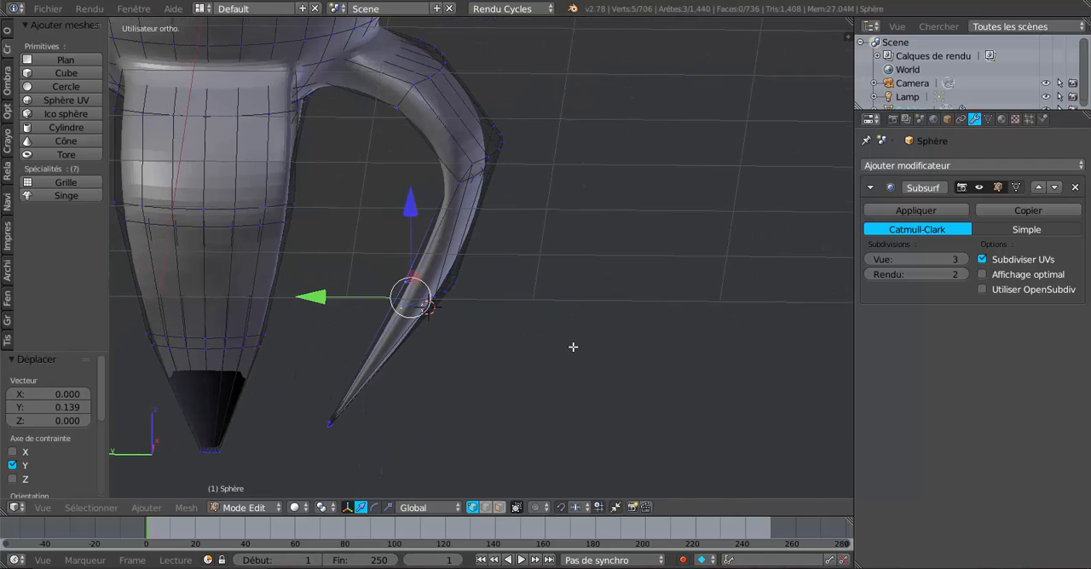
scroll(469, 356, "up", 3)
right_click(396, 328, "alt")
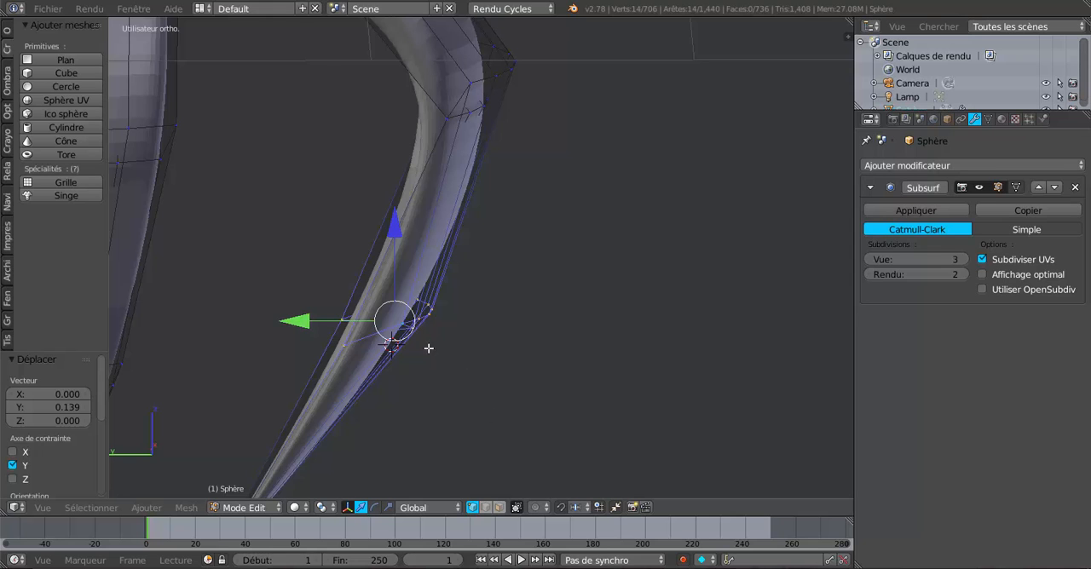
scroll(478, 387, "down", 3)
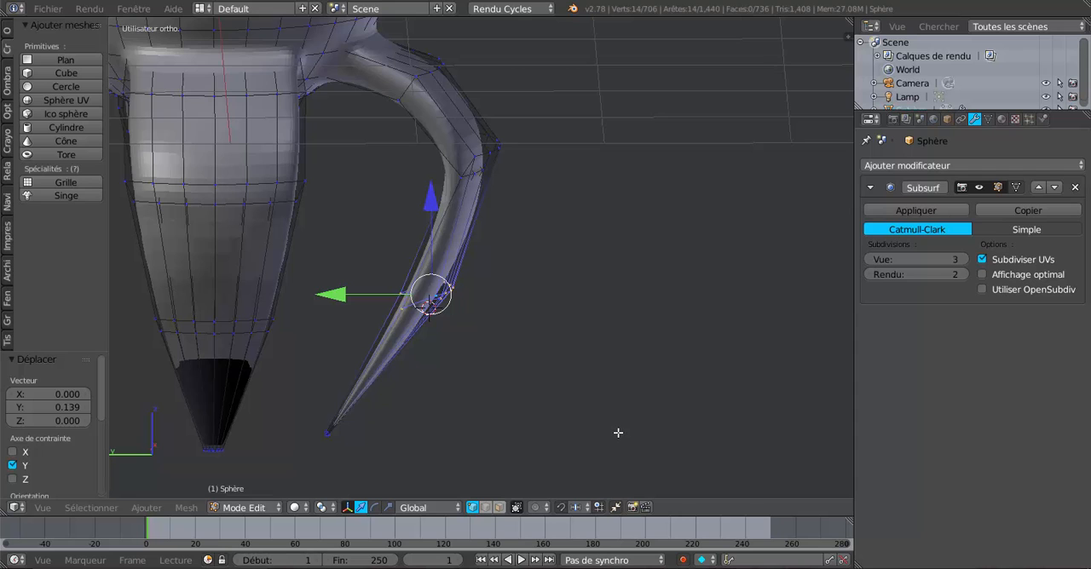
scroll(617, 406, "down", 2)
key("KP_1")
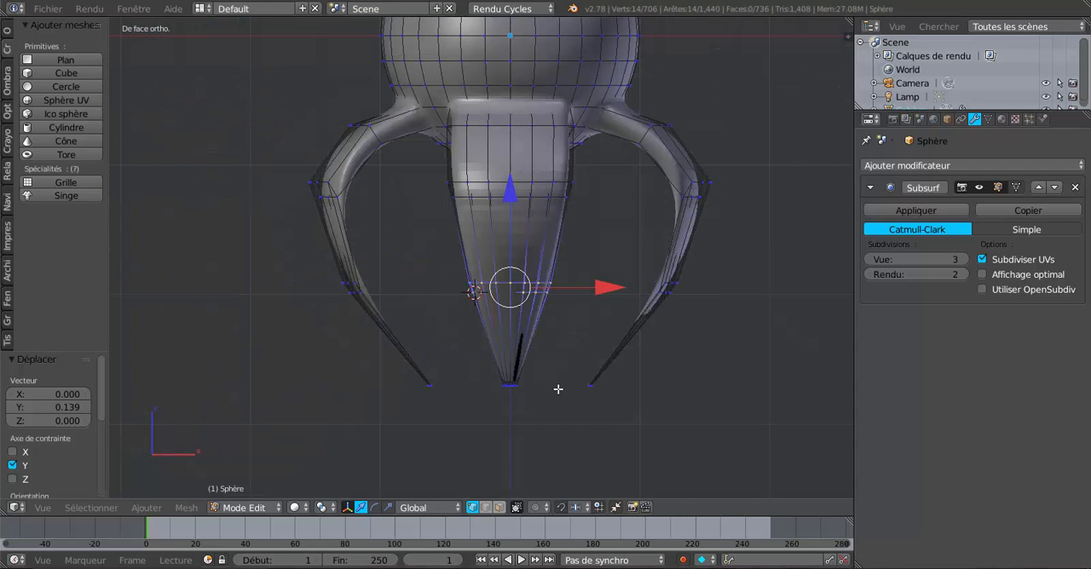
key("KP_3")
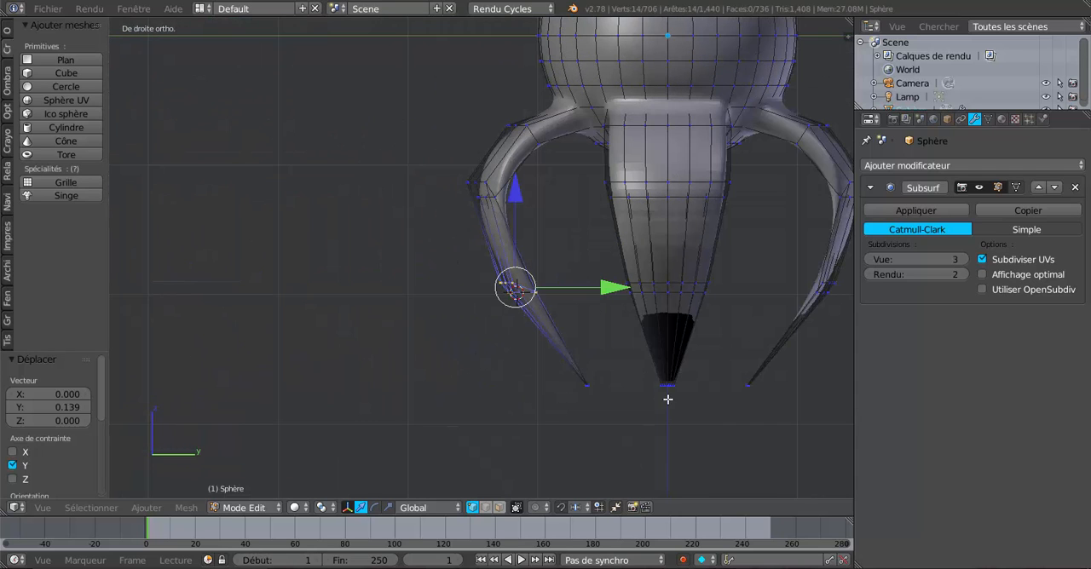
middle_click_drag(681, 418, 588, 422, "shift")
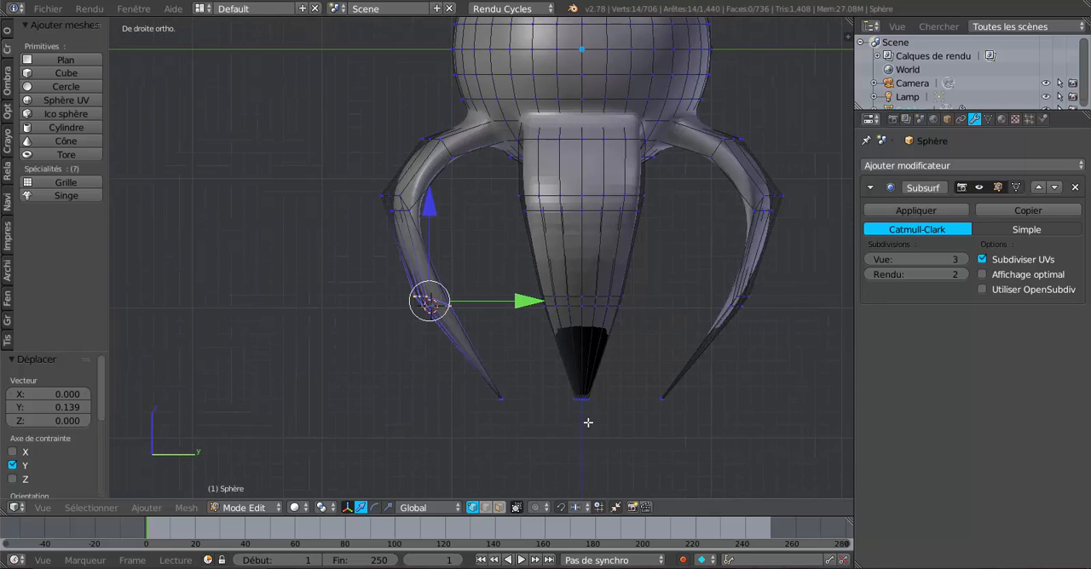
key("e")
right_click(531, 449)
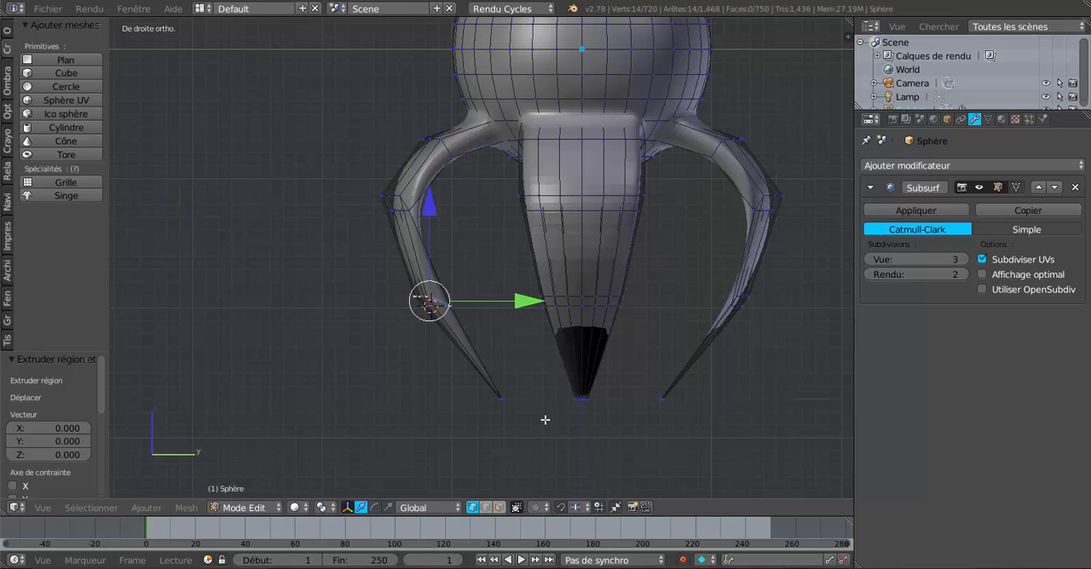
key("ctrl+z")
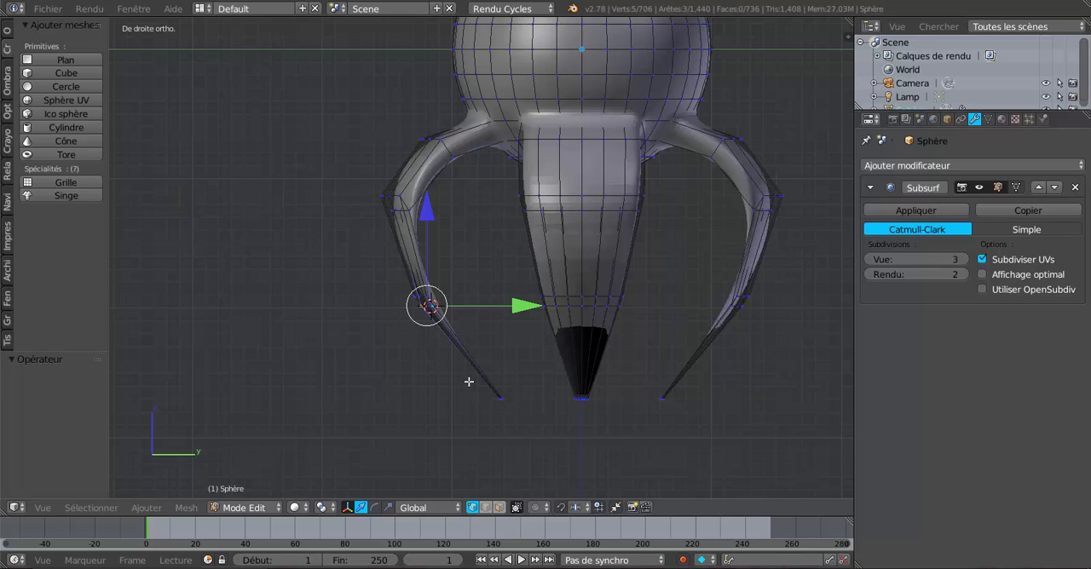
Select the front leg's whole lower edge loop and rotate it about -48° in the right side view
scroll(464, 381, "up", 2)
right_click(397, 312, "alt")
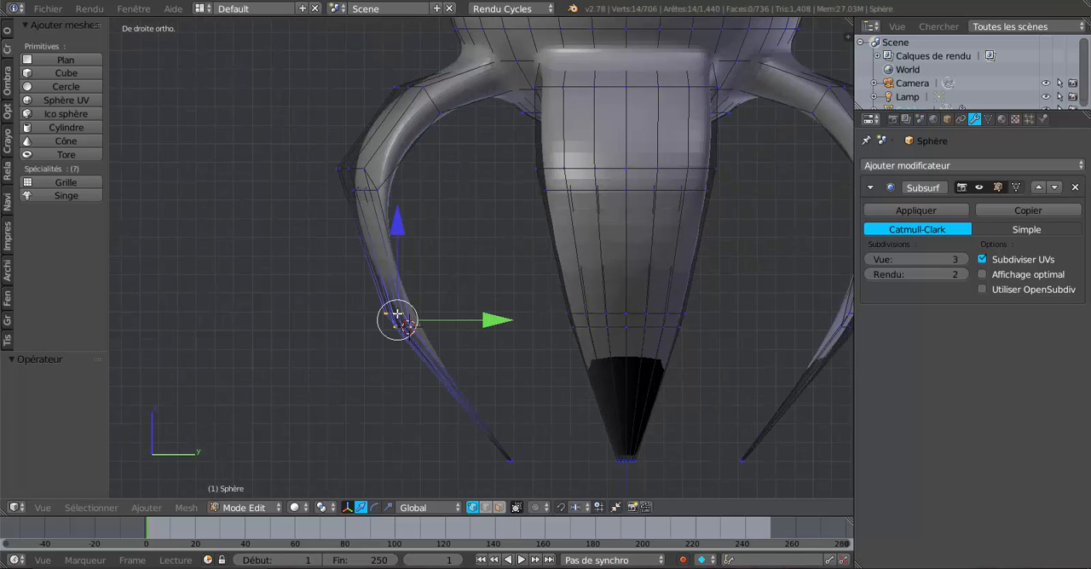
key("r")
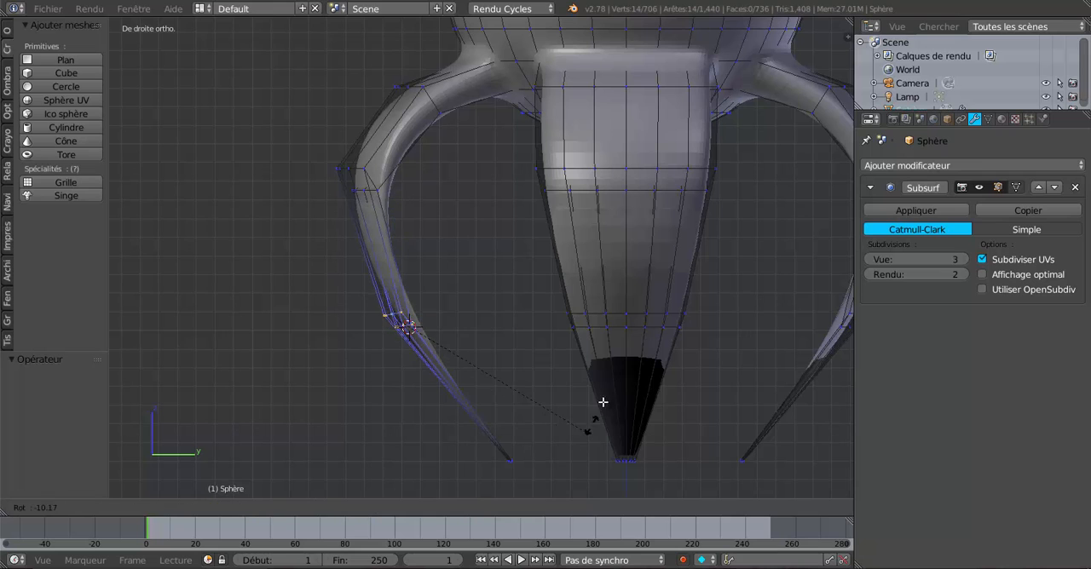
left_click(613, 295)
Select the opposite rear leg's lower edge loop and rotate it about 64° in the right side view
middle_click_drag(520, 361, 608, 375)
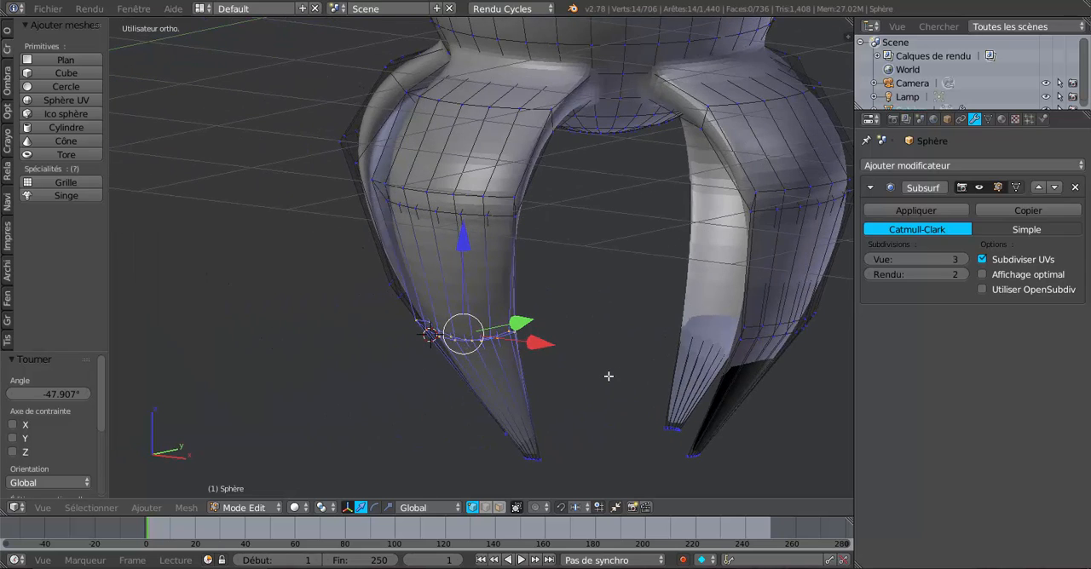
key("KP_1")
key("KP_3")
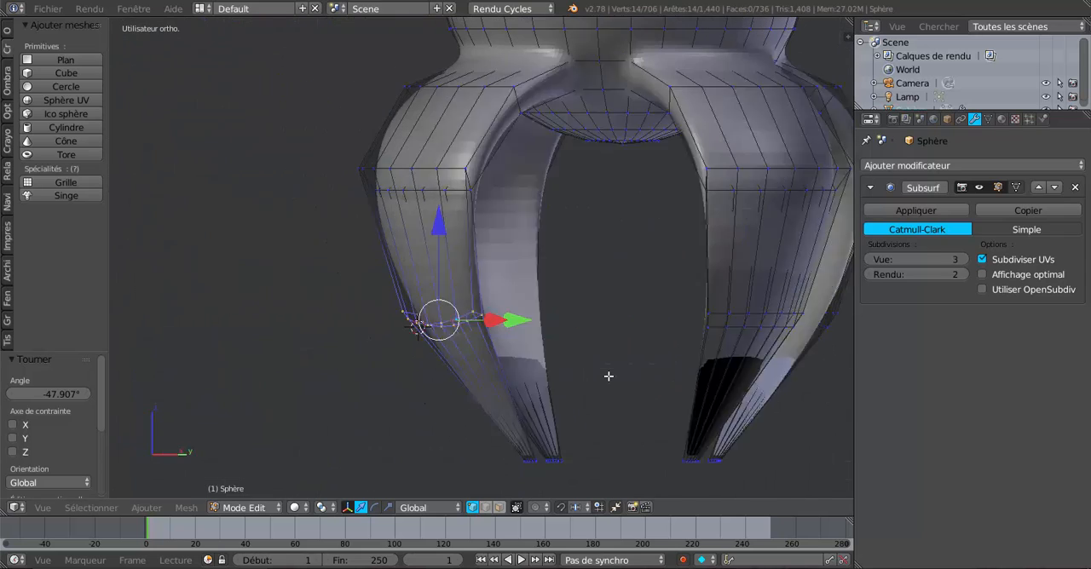
middle_click_drag(541, 338, 285, 285, "shift")
scroll(543, 277, "up", 3)
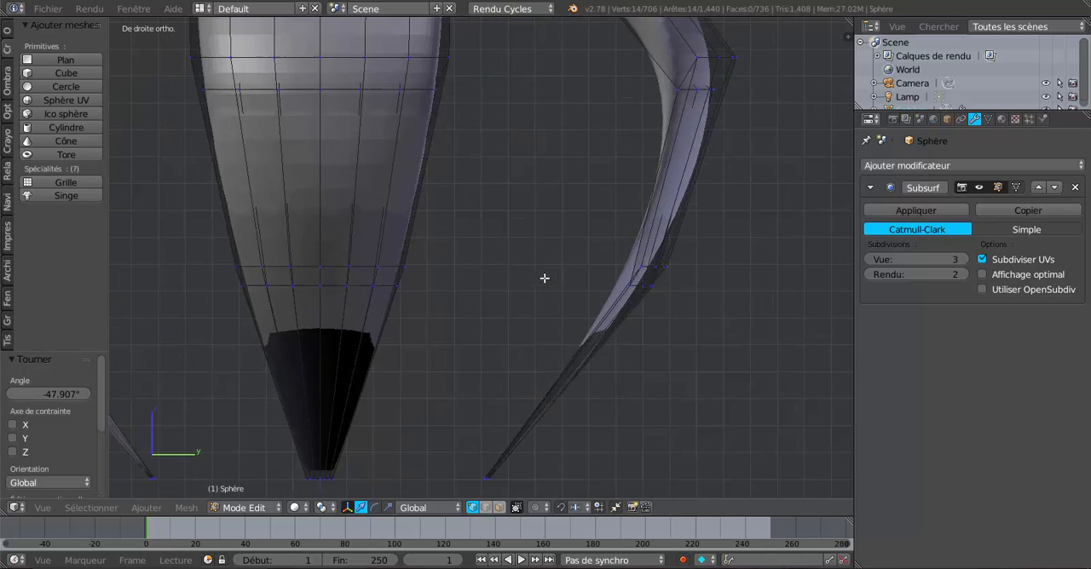
right_click(687, 266, "alt")
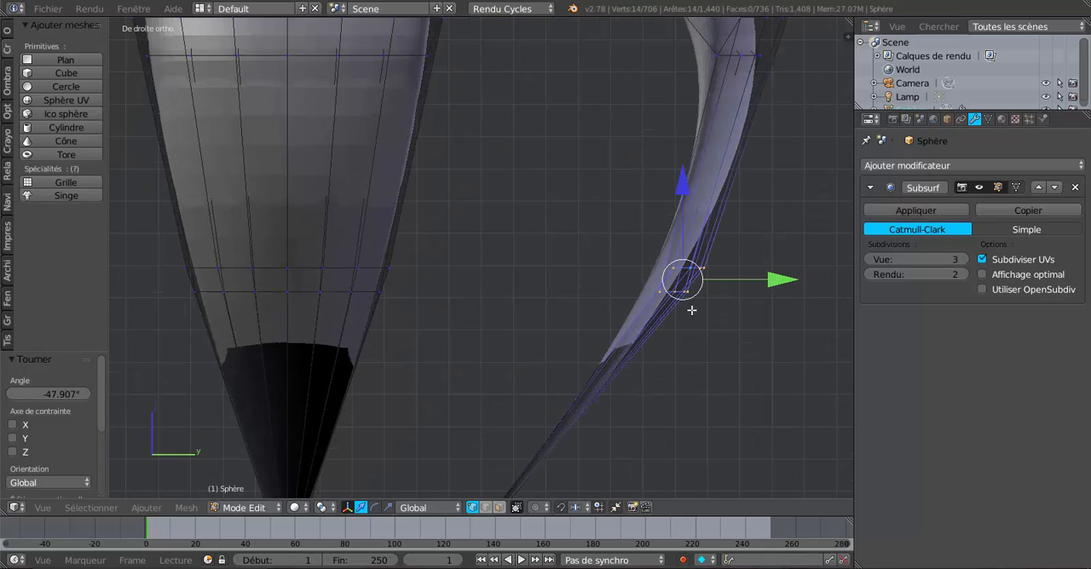
key("r")
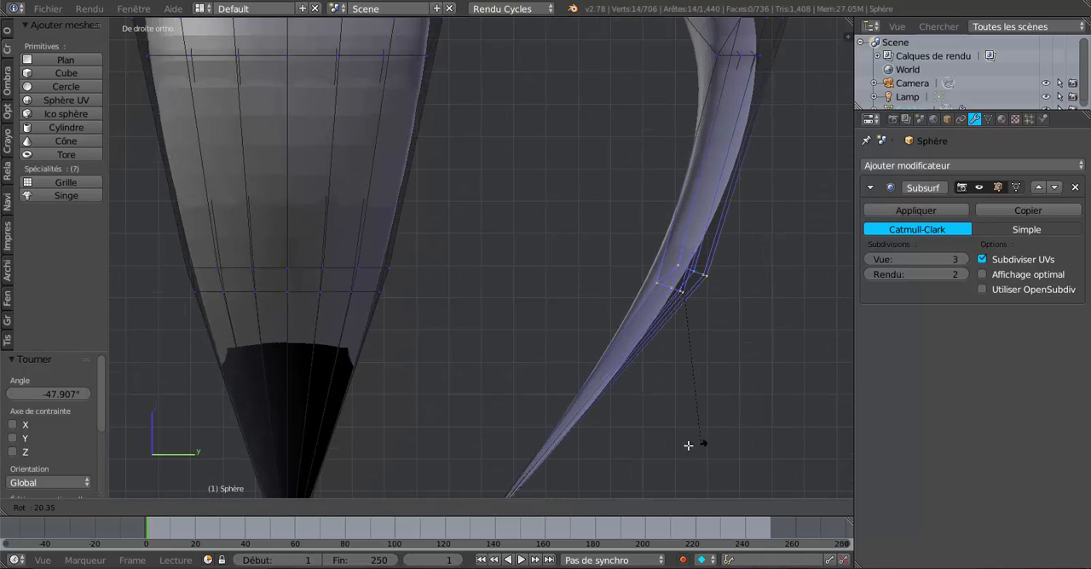
left_click(570, 426)
Select the lower edge loop of the leg on the positive X side and rotate it about 62° in the front view
scroll(527, 390, "down", 5)
key("Tab")
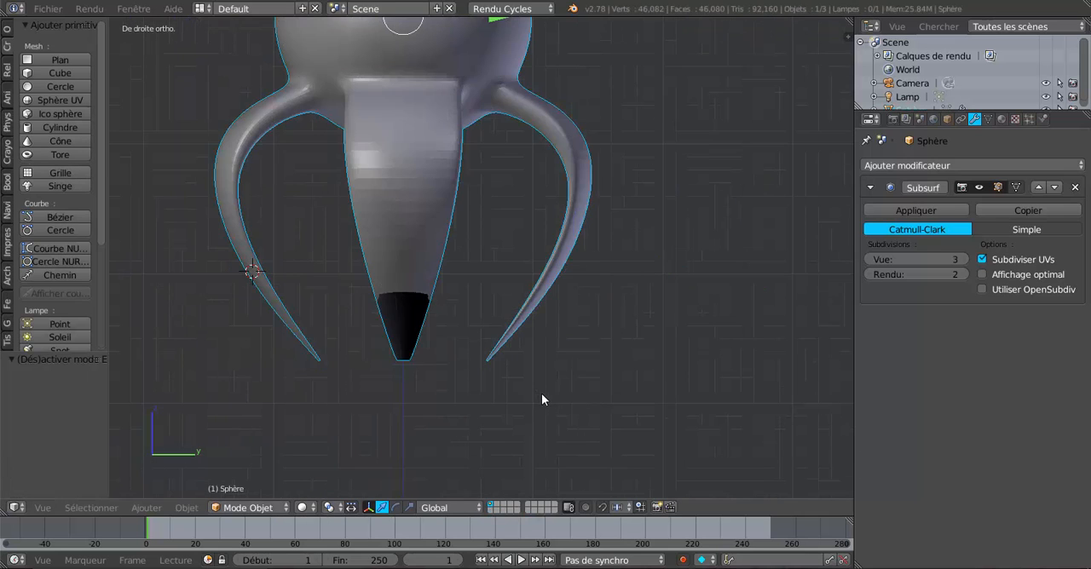
mouse_move(541, 393)
middle_mouse_down()
mouse_move(437, 393)
mouse_move(614, 397)
middle_mouse_up()
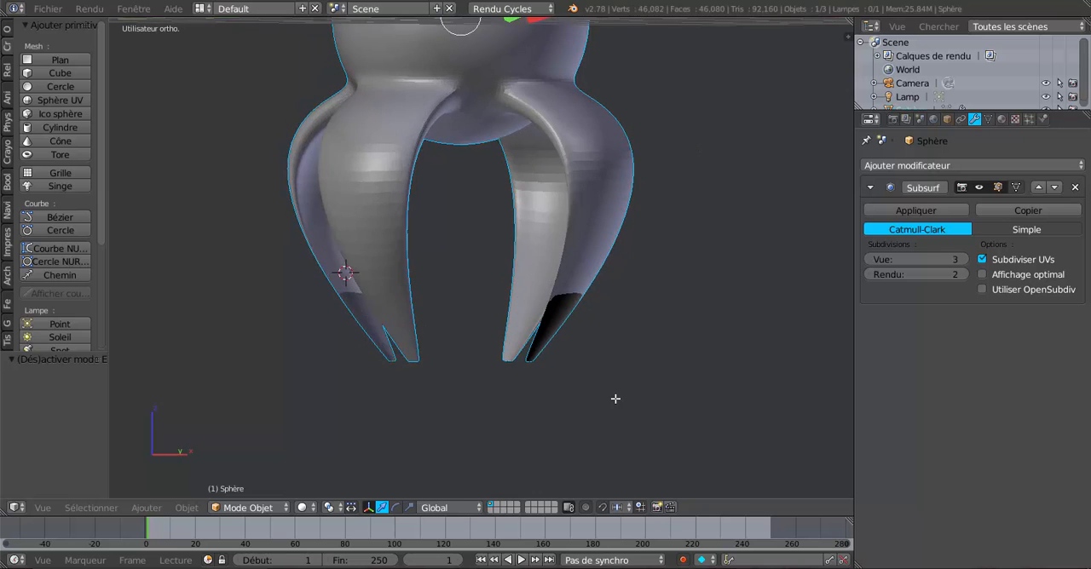
key("Tab")
key("KP_1")
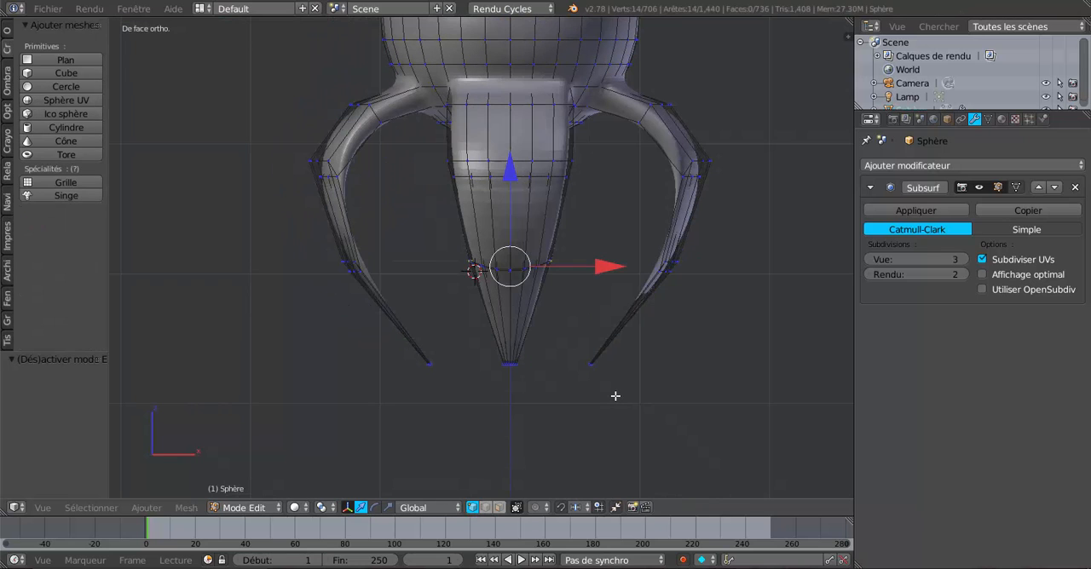
key("l")
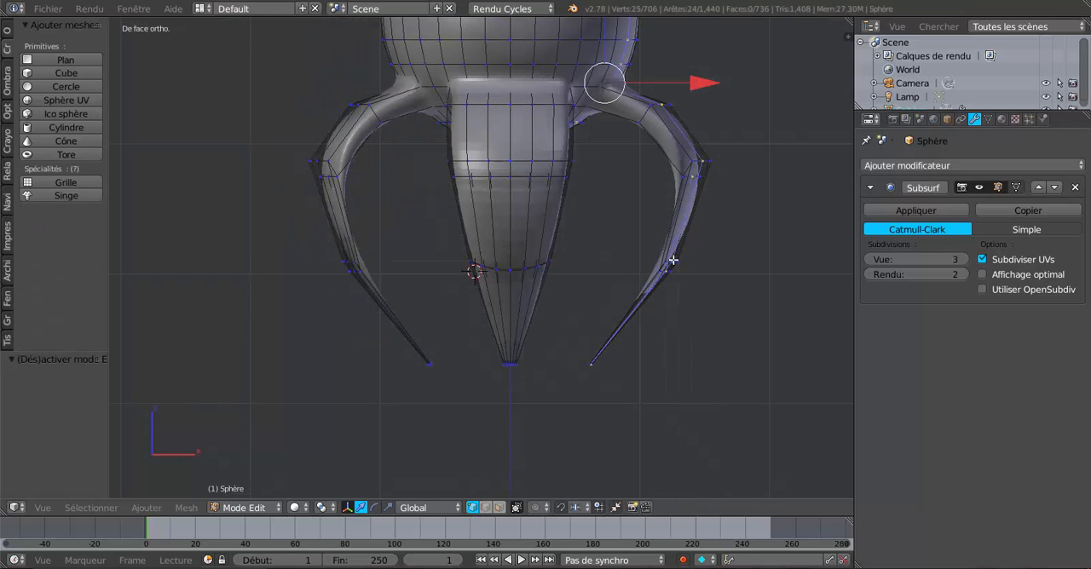
right_click(676, 265, "alt")
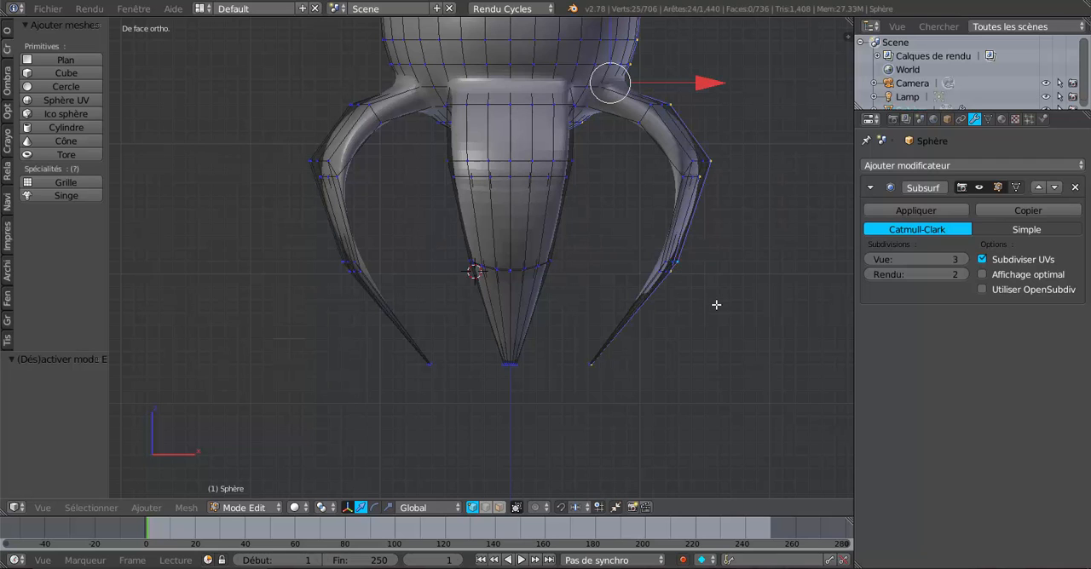
scroll(631, 341, "up", 4)
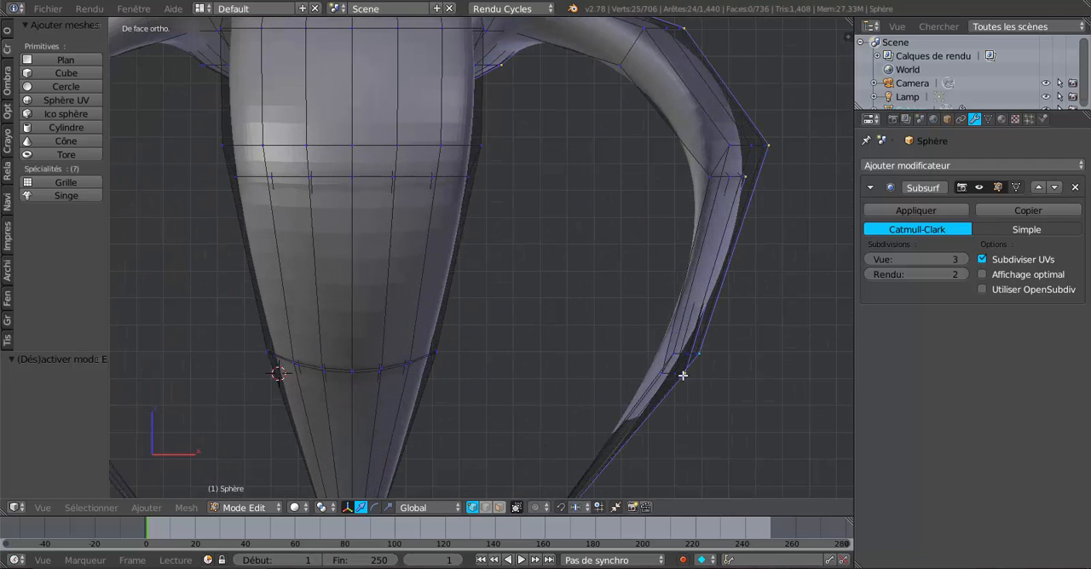
right_click(685, 350, "alt")
scroll(691, 367, "down", 4)
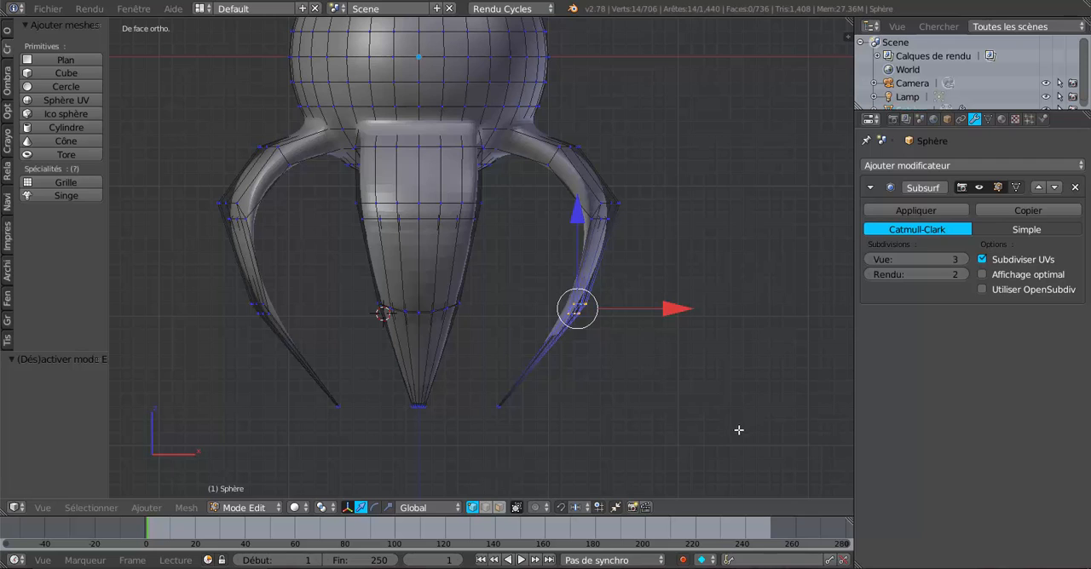
key("r")
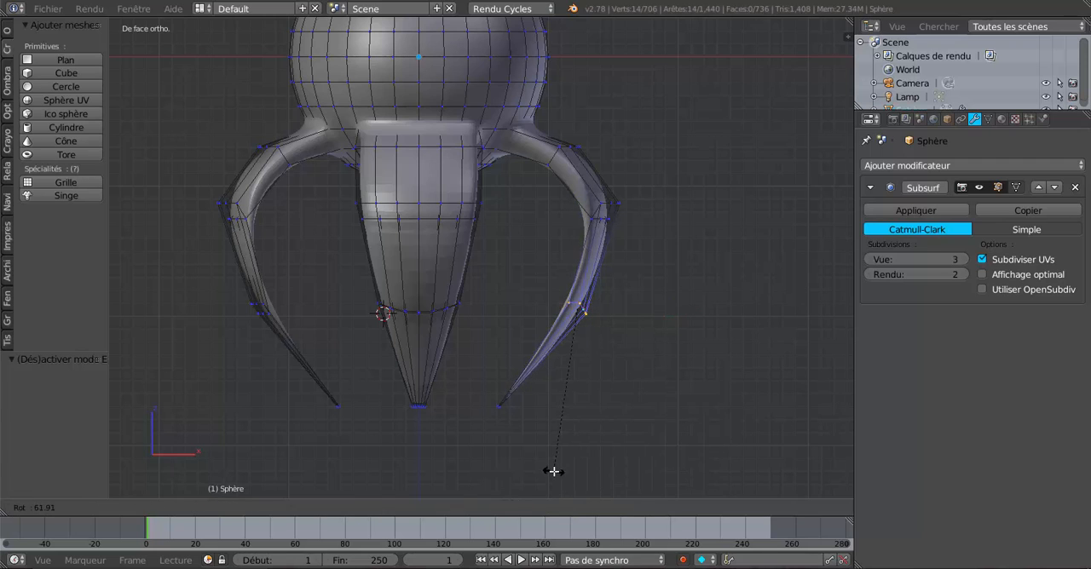
left_click(553, 471)
Select the lower edge loop of the leg on the negative X side and rotate it roughly -33° in the front view
right_click(258, 312, "alt")
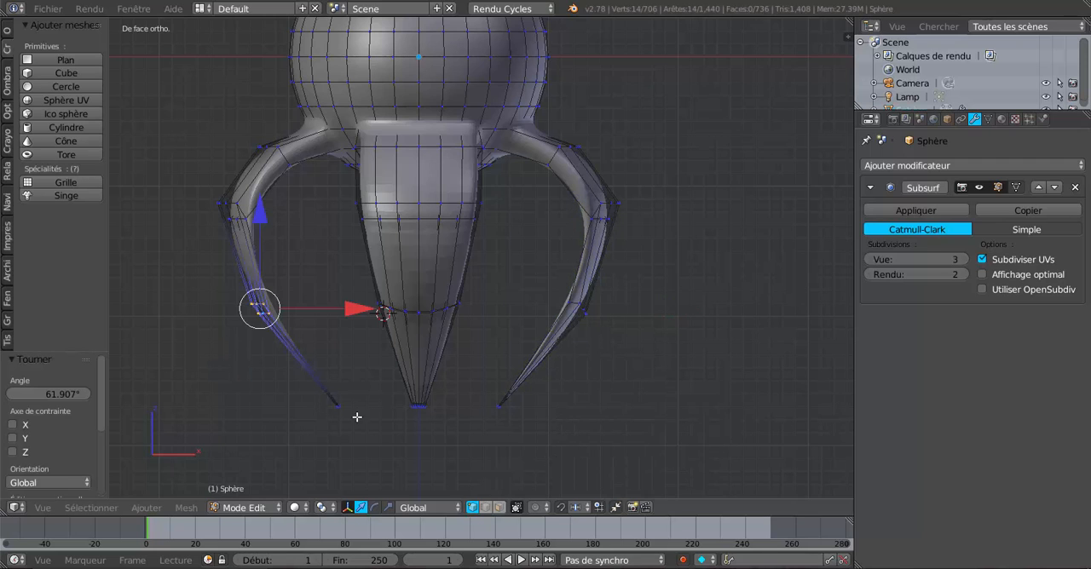
key("r")
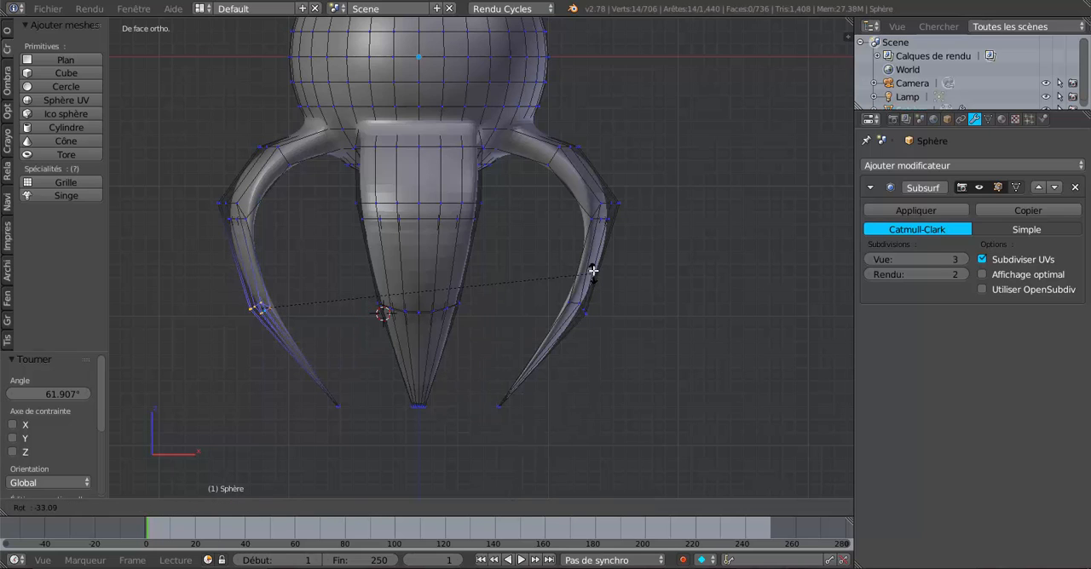
left_click(590, 259)
Check the smoothed legs in Object Mode and select an edge loop around the sphere's underside in Edit Mode
key("Tab")
scroll(389, 403, "down", 3)
middle_click_drag(389, 404, 491, 362)
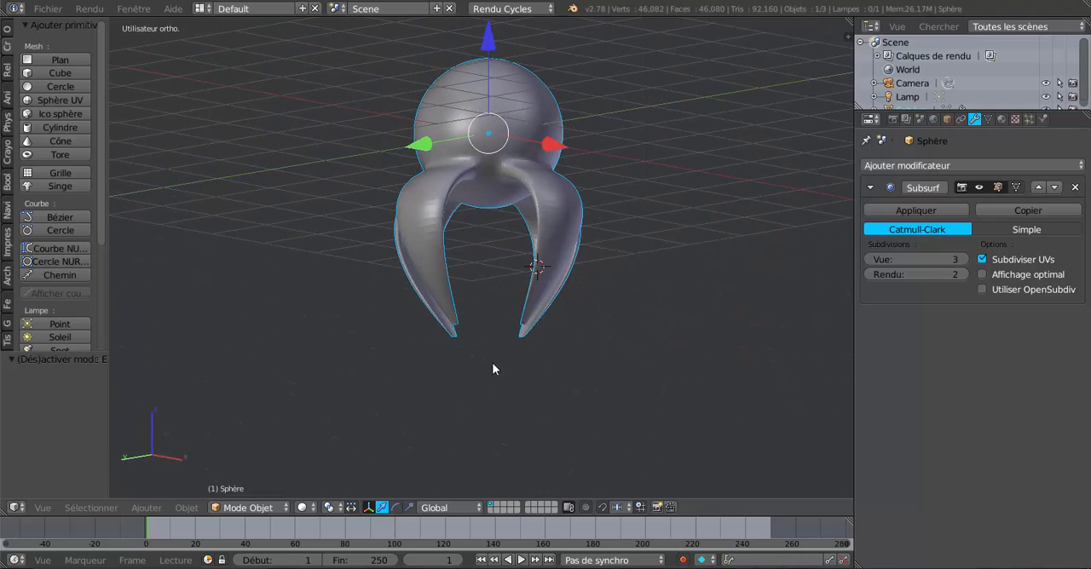
middle_click_drag(495, 308, 507, 375, "shift")
scroll(506, 366, "up", 3)
middle_click_drag(502, 331, 515, 286)
key("Tab")
scroll(519, 271, "up", 2)
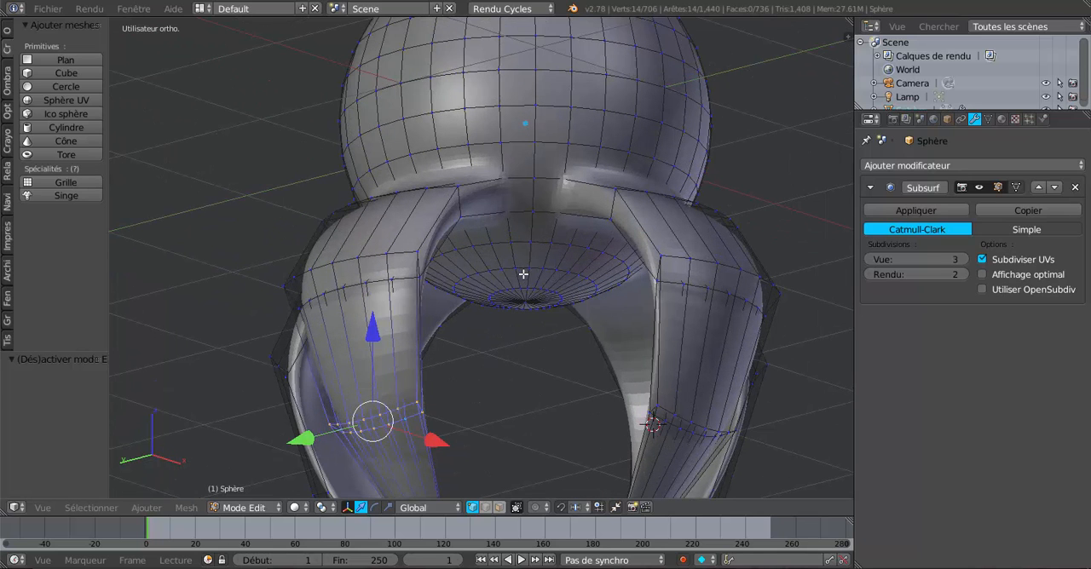
right_click(534, 273, "alt")
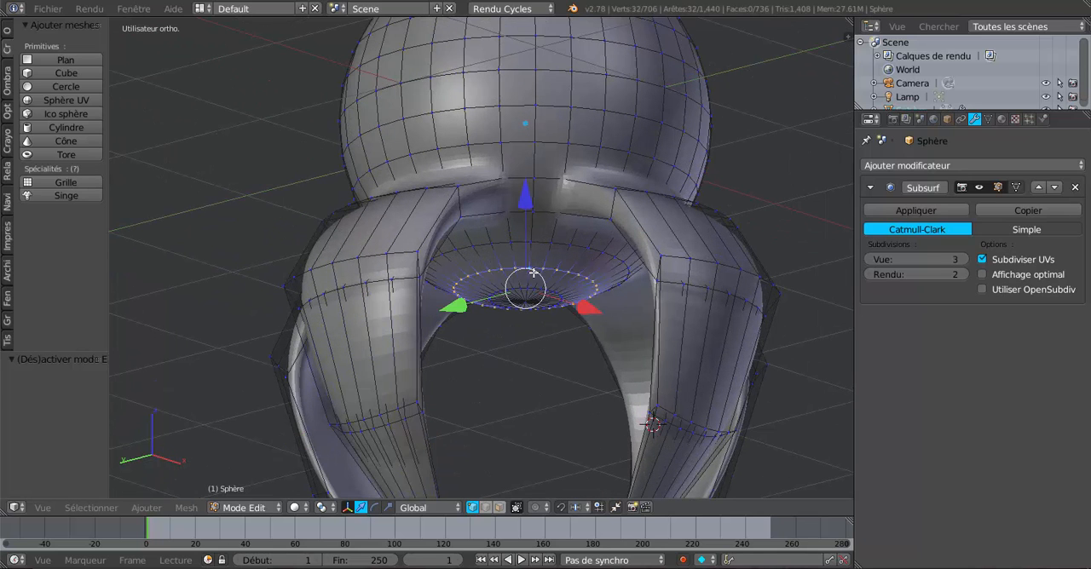
scroll(525, 359, "down", 3)
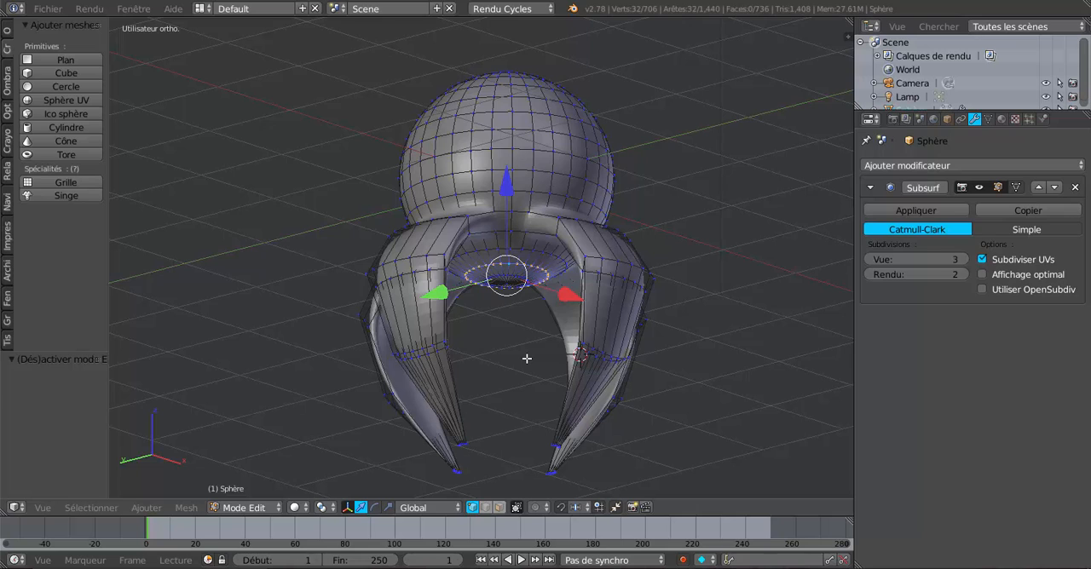
Rip the selected edge loop on the sphere's underside and delete the linked vertices of the detached cap
key("v")
right_click(527, 359)
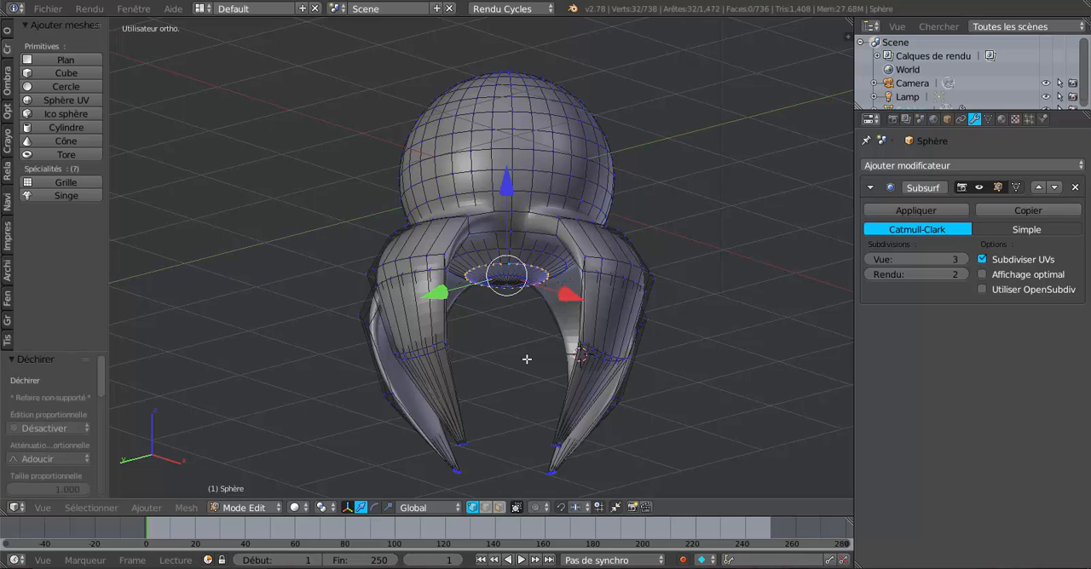
key("ctrl+l")
key("x")
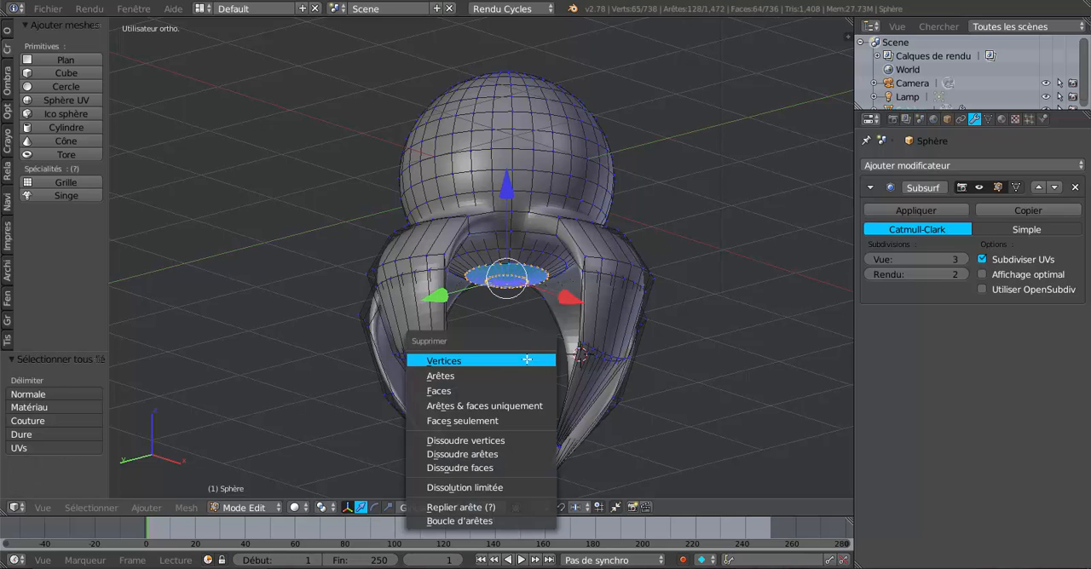
left_click(526, 359)
Select the open edge loop of the underside hole, extrude it and lower it about 1.846 along Z
scroll(526, 359, "up", 1)
scroll(526, 359, "up", 2)
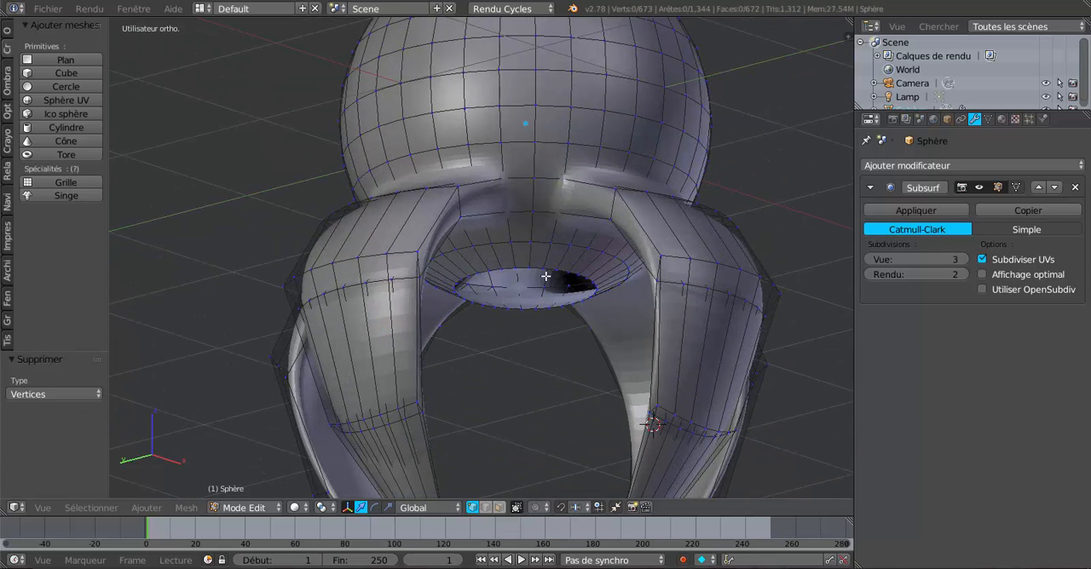
right_click(550, 272, "alt")
scroll(551, 271, "down", 2)
middle_click_drag(551, 271, 535, 336)
key("e")
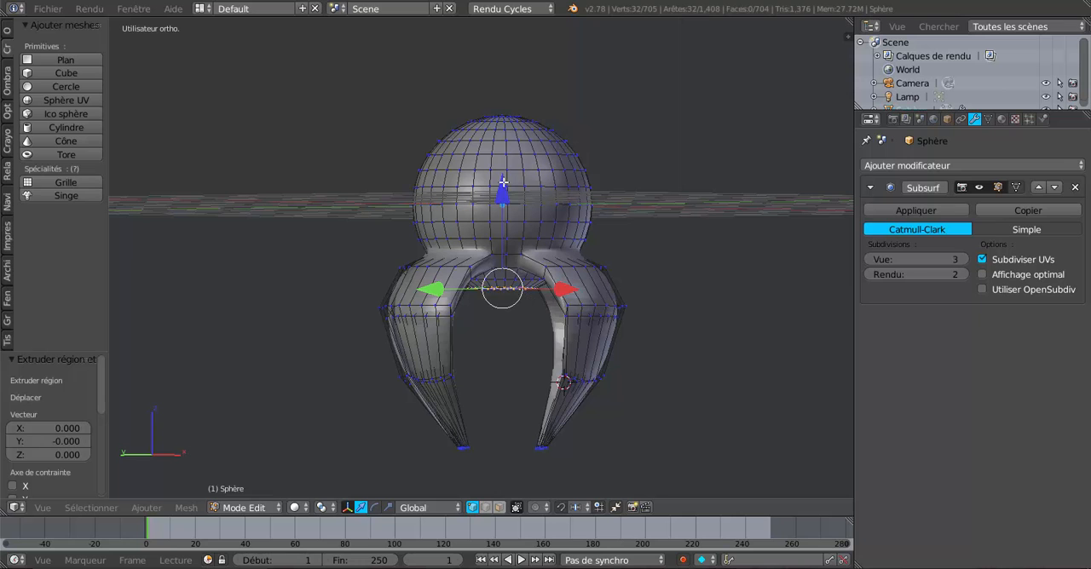
left_click_drag(503, 183, 491, 350)
Scale the extruded lower loop up by about 1.605 in the bottom view
middle_click_drag(536, 364, 521, 239)
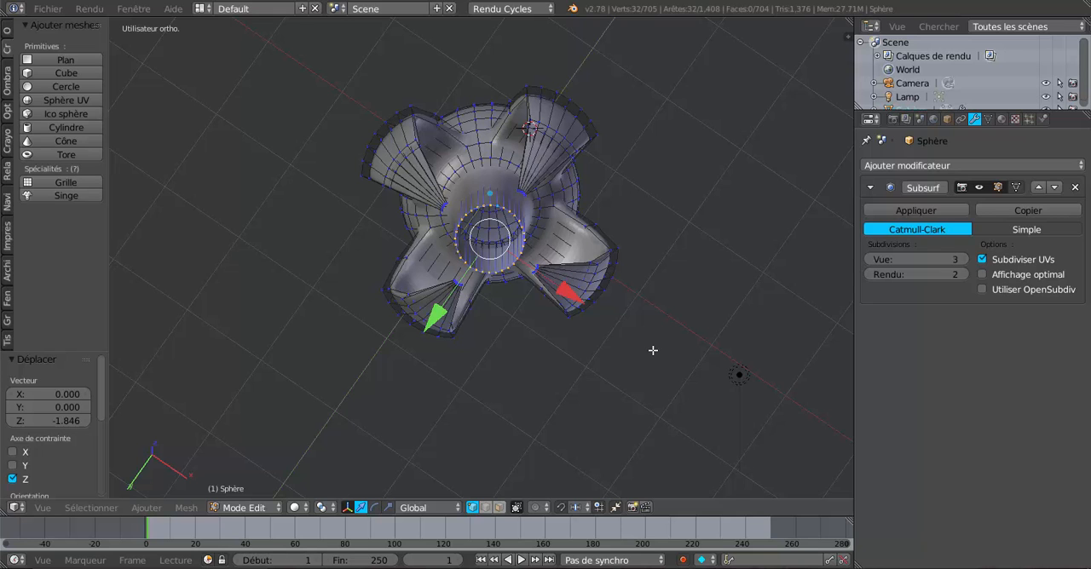
key("KP_7")
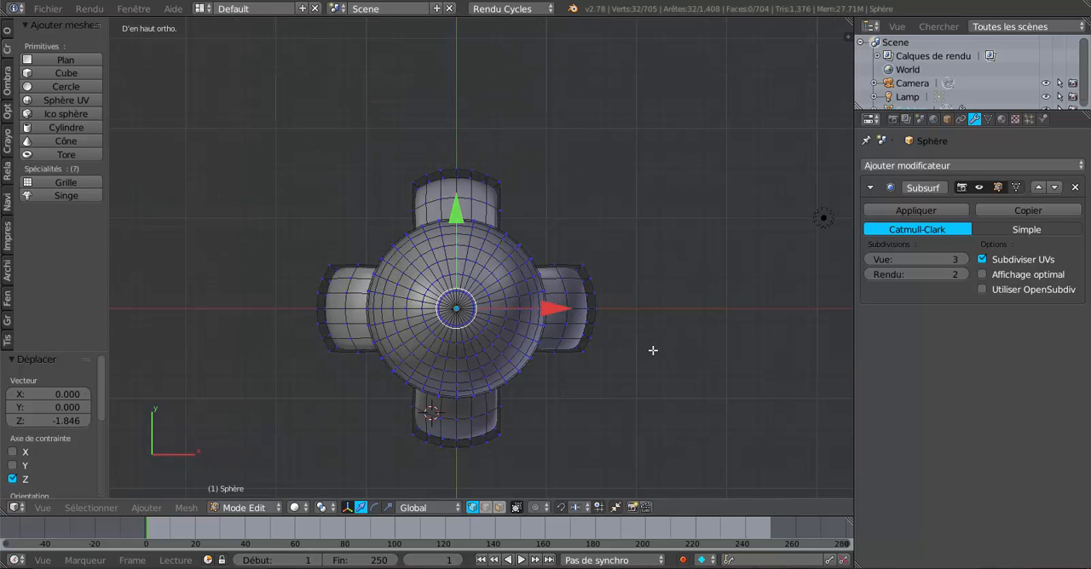
key("ctrl+KP_7")
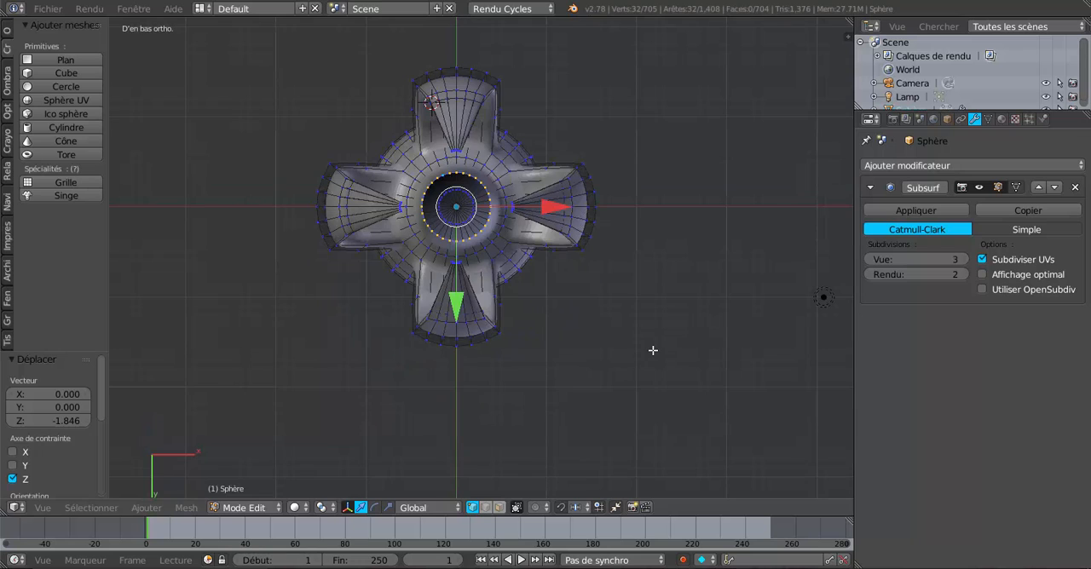
scroll(655, 351, "up", 2)
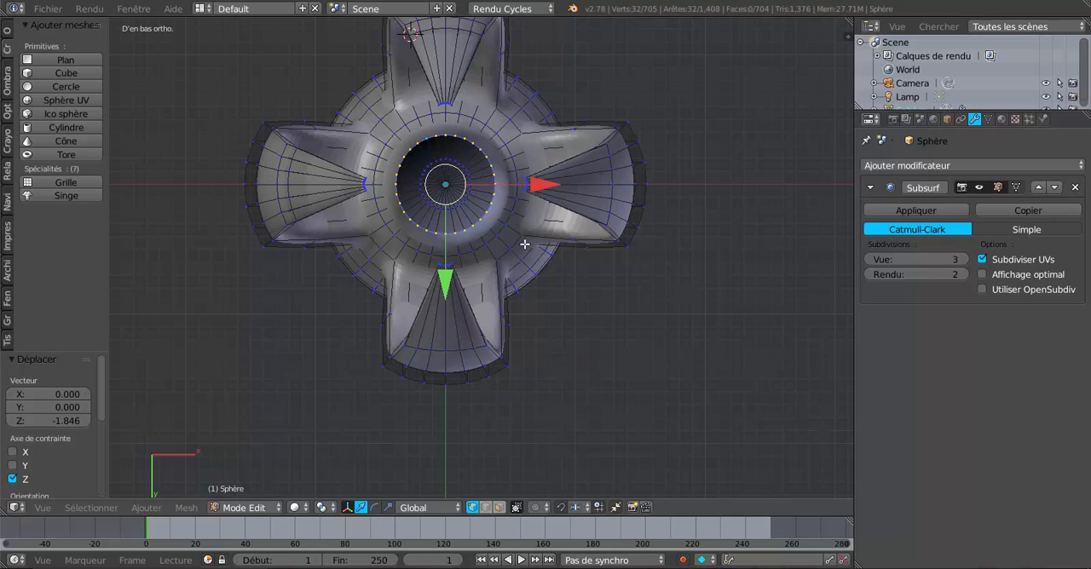
key("s")
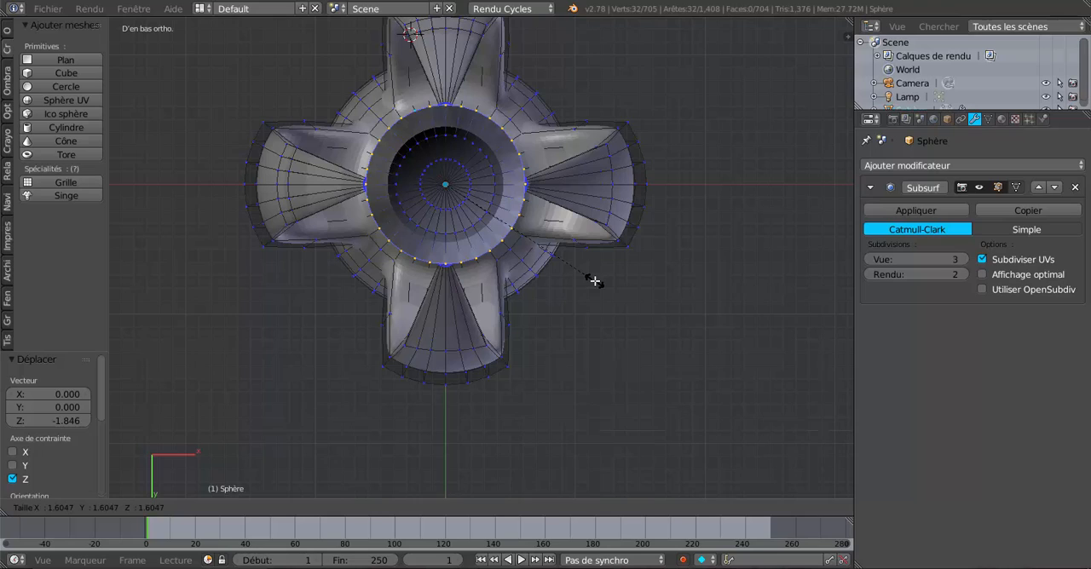
left_click(594, 281)
Extrude the central column's bottom loop again and lower it about 1.003 along Z
middle_click_drag(597, 284, 550, 259)
scroll(623, 338, "down", 3)
scroll(525, 315, "up", 3)
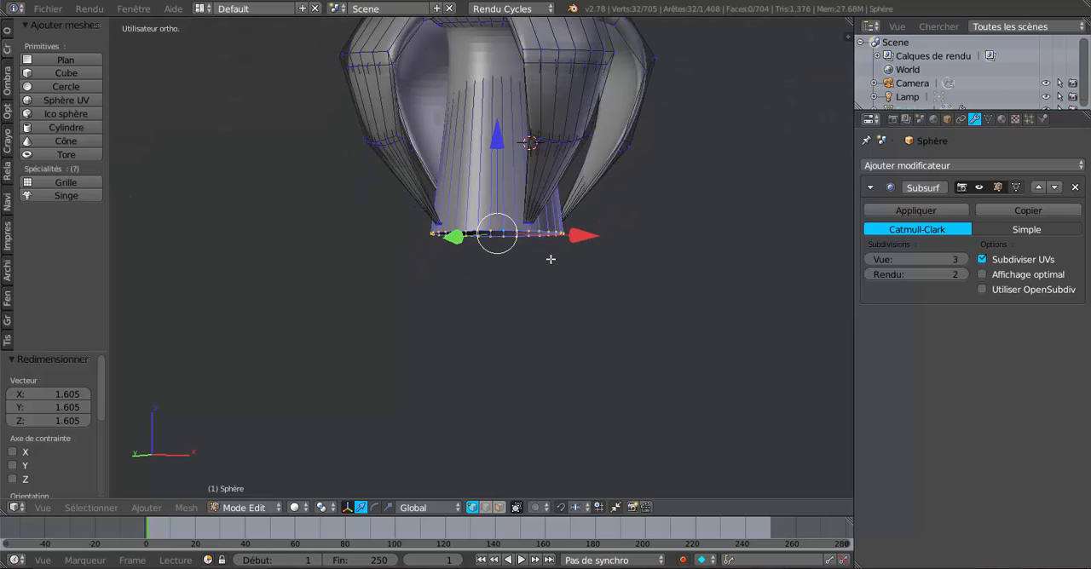
key("e")
left_click(551, 267)
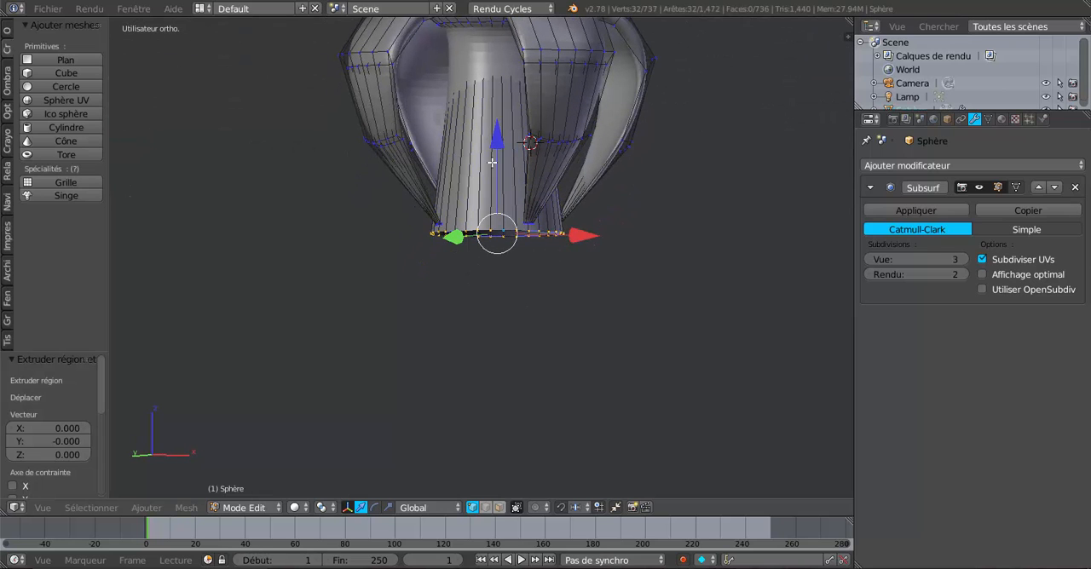
left_click_drag(498, 143, 497, 251)
scroll(530, 309, "down", 4)
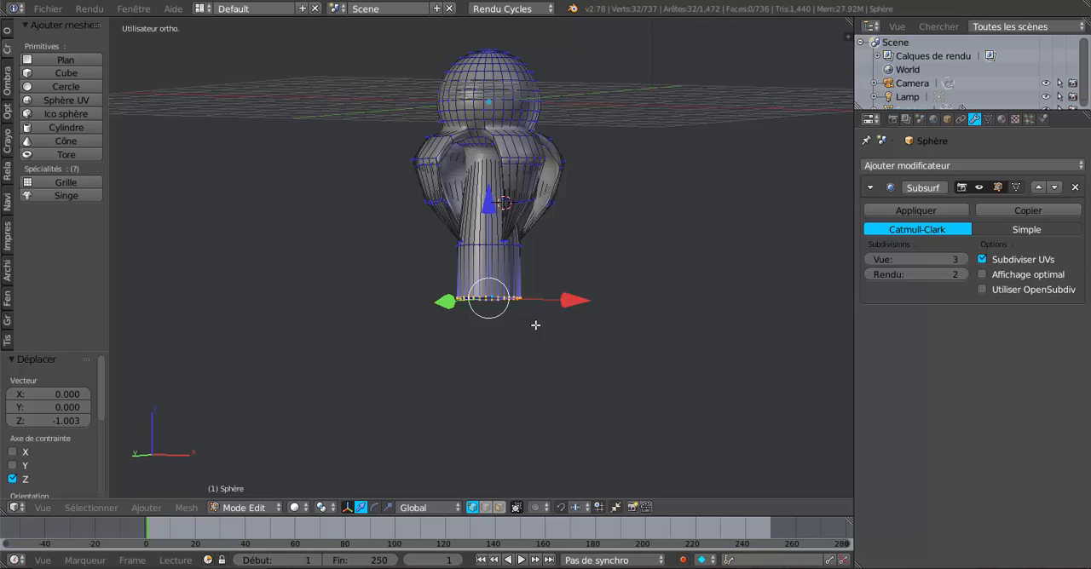
Raise the column's end loop about 0.222 along Z and scale it by about 0.584 to taper the base
left_click_drag(489, 208, 489, 197)
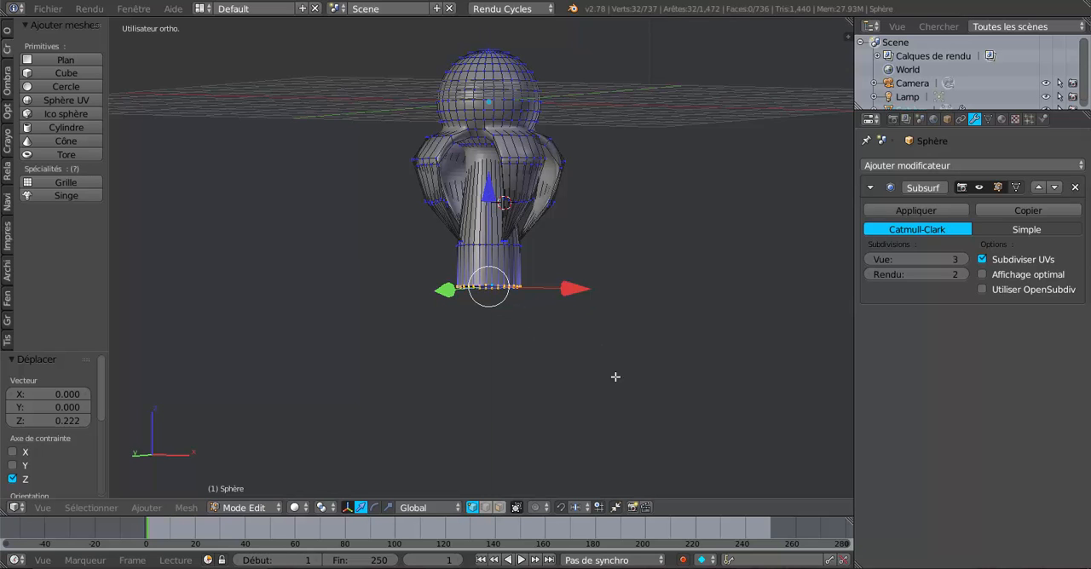
key("s")
left_click(571, 333)
Clear the selection and box-select the tip vertices of all four legs in the wireframe front view
middle_click_drag(626, 335, 631, 335)
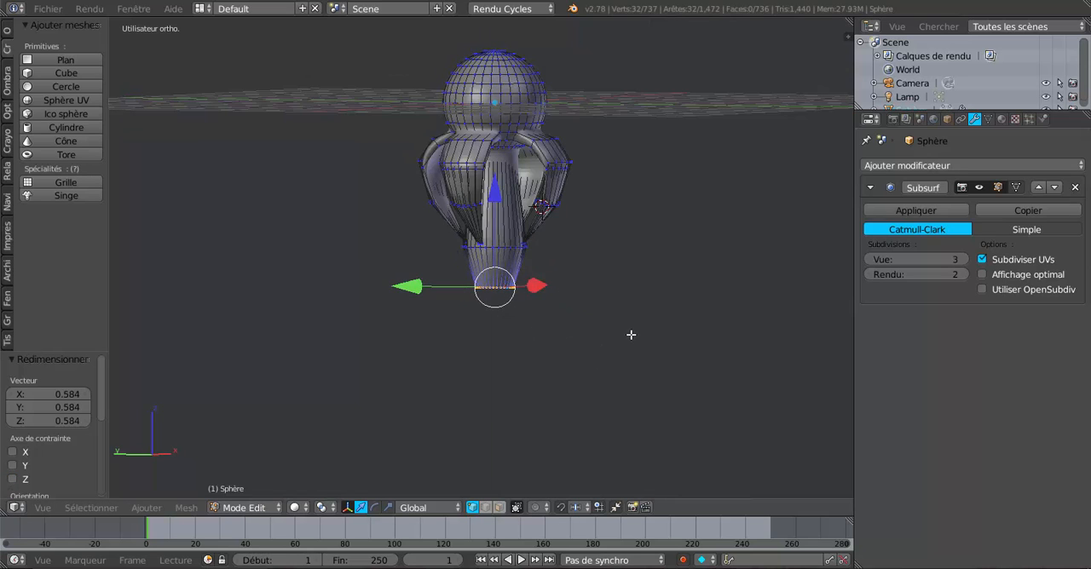
scroll(631, 335, "up", 7)
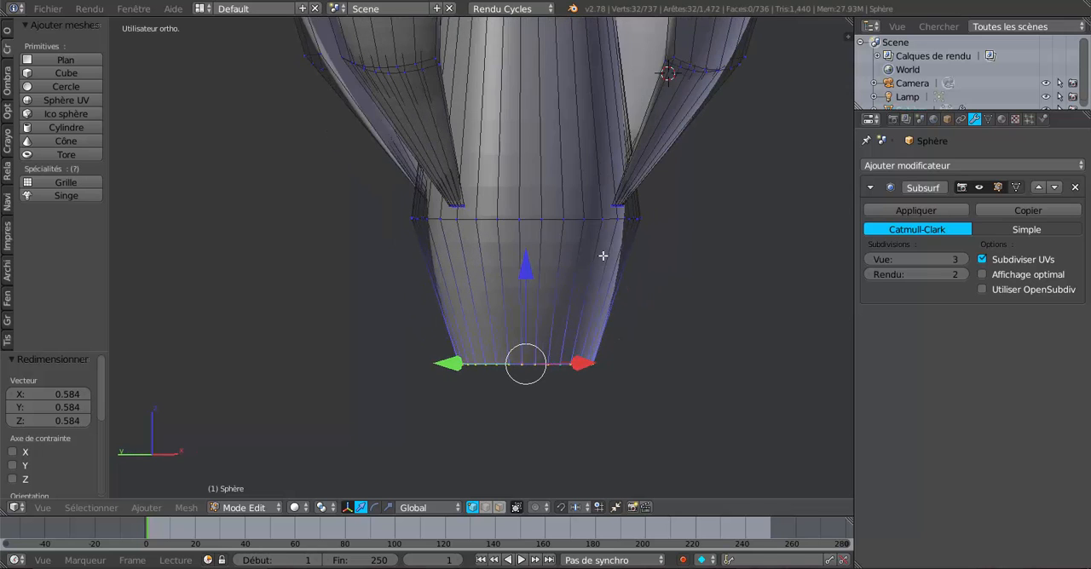
middle_click_drag(655, 247, 673, 247)
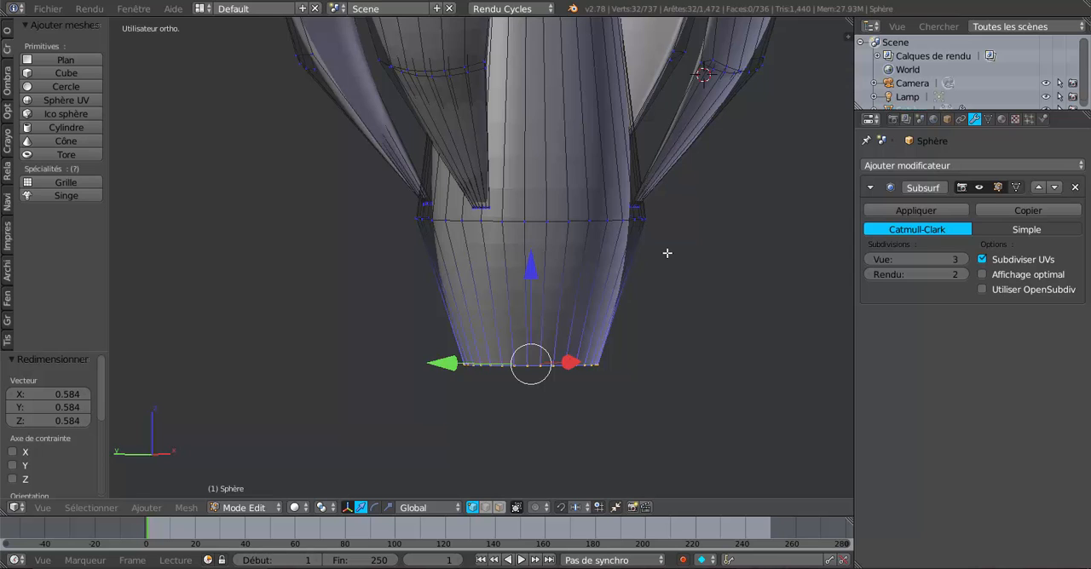
key("KP_1")
key("z")
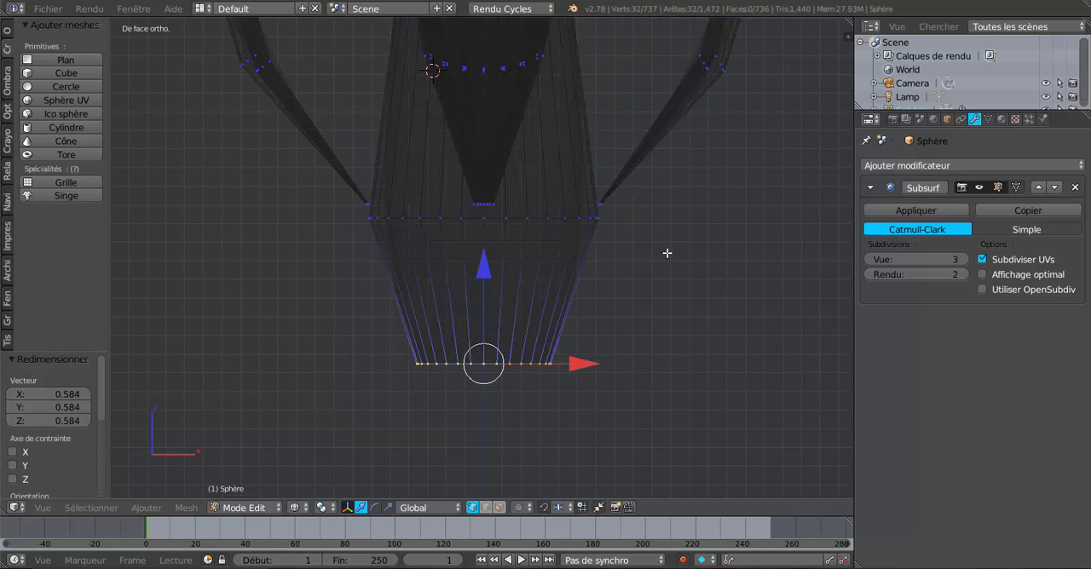
key("a")
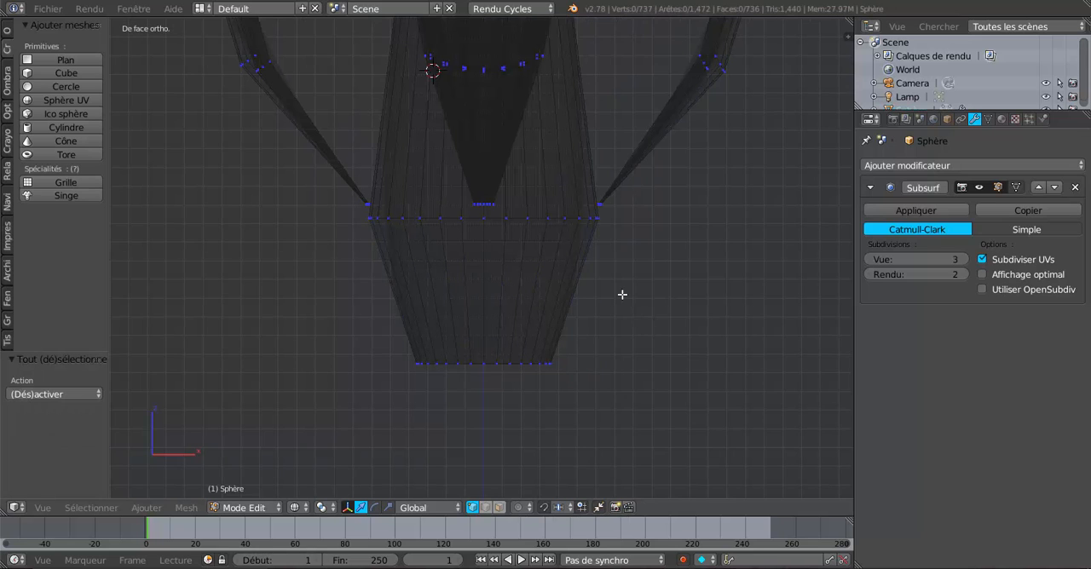
key("b")
left_click_drag(309, 195, 650, 207)
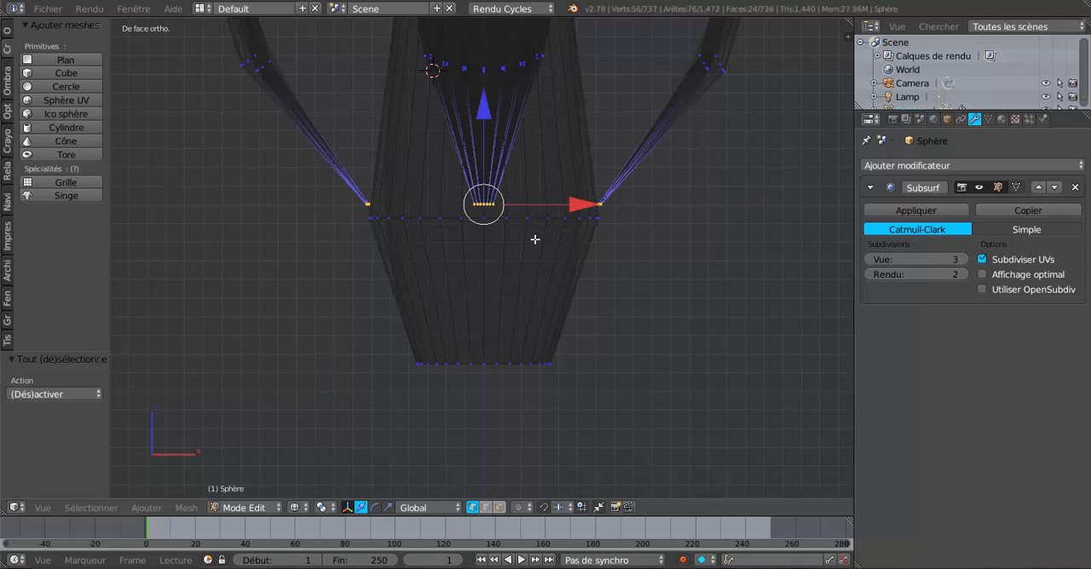
Extrude the four leg tips in solid shading and lower them about 0.219 along Z
middle_click_drag(534, 240, 645, 336)
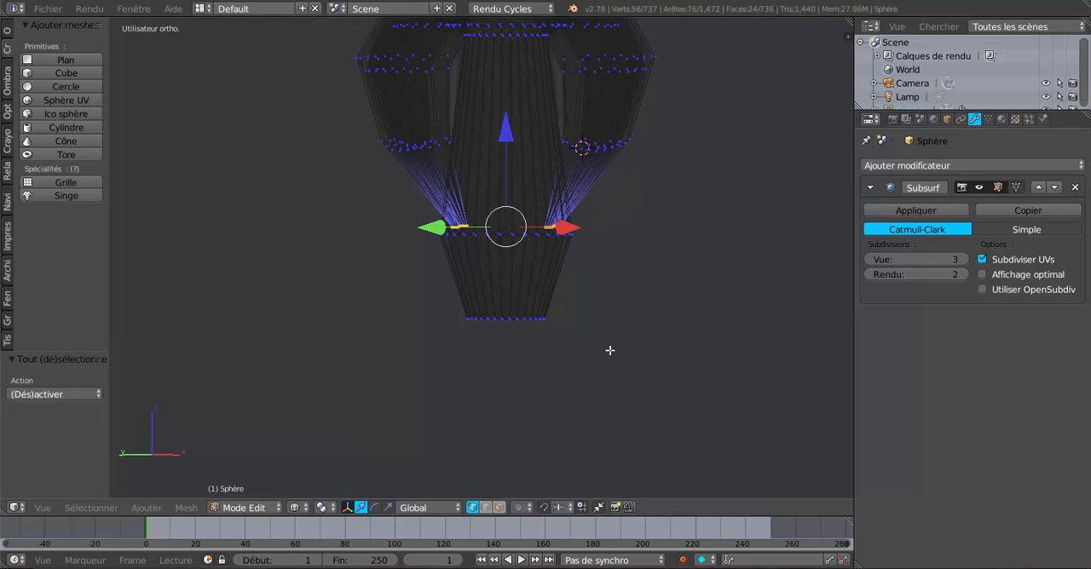
key("z")
scroll(643, 363, "up", 2)
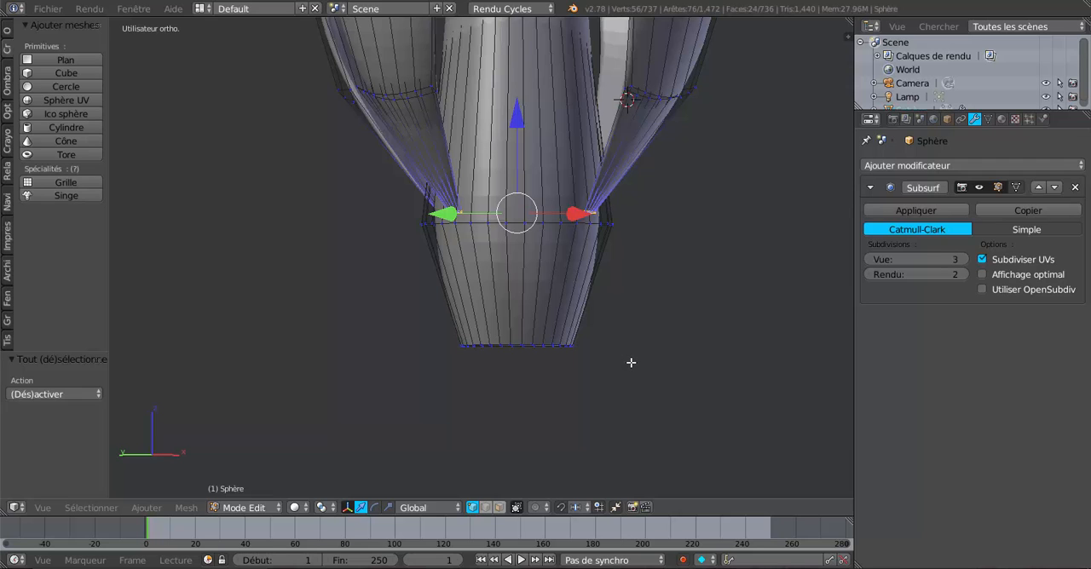
key("e")
right_click(630, 363)
left_click_drag(518, 123, 518, 157)
Scale the extruded leg tips outward by about 1.190 and check the smoothed result in Object Mode
middle_click_drag(622, 330, 664, 334)
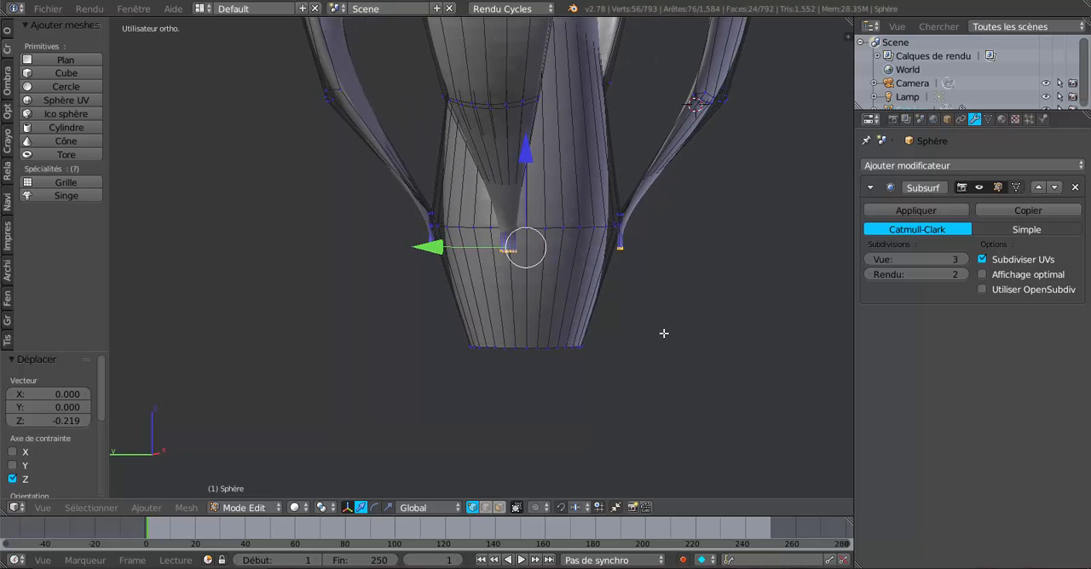
left_click(323, 507)
key("s")
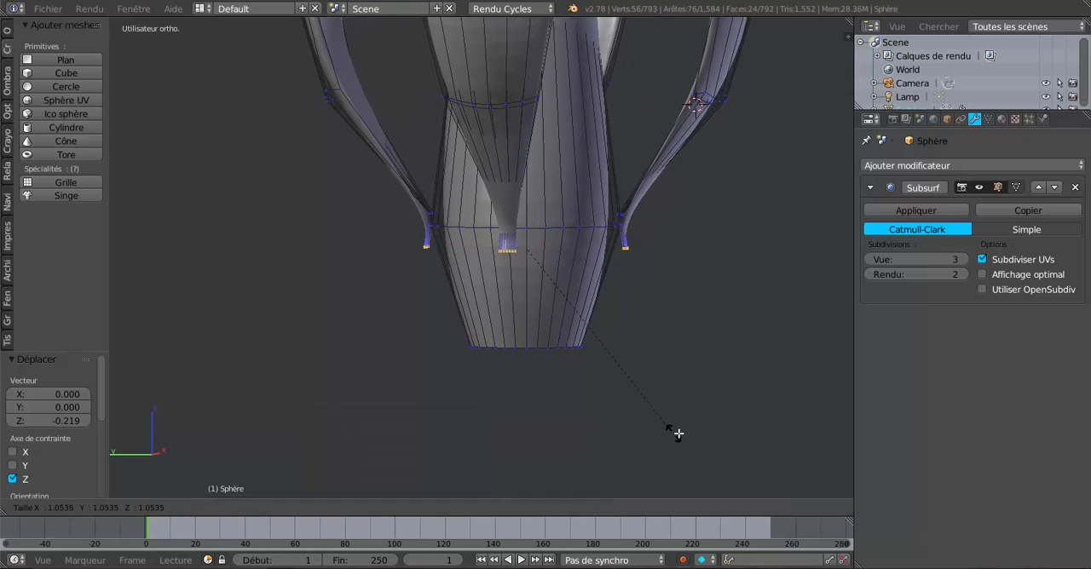
left_click(722, 430)
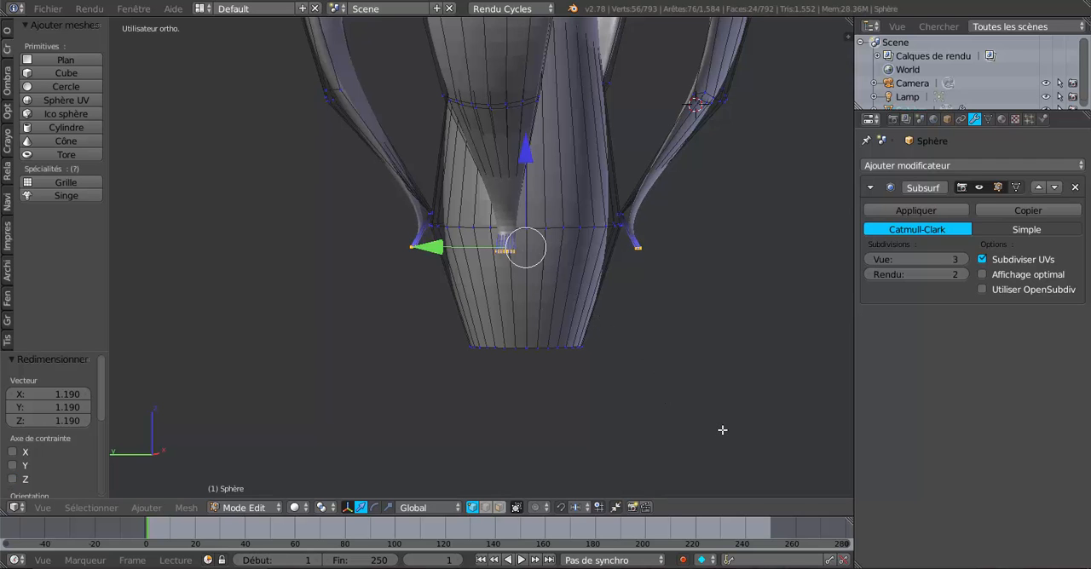
key("Tab")
key("Tab")
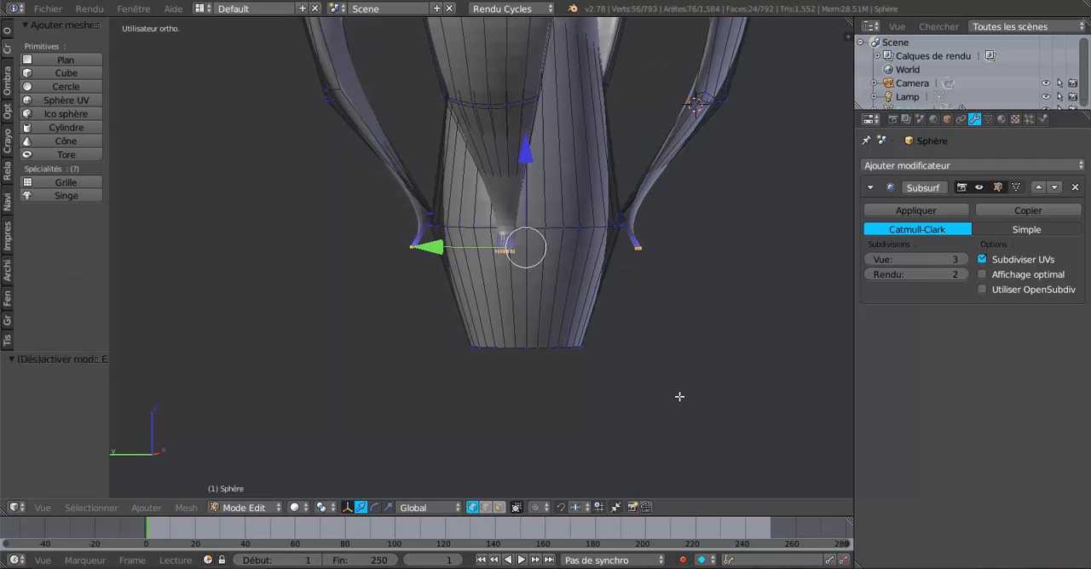
Set the pivot point to Origines individuelles and scale each leg tip down by about 0.425
mouse_move(681, 396)
middle_mouse_down()
mouse_move(616, 402)
mouse_move(626, 397)
mouse_move(538, 460)
mouse_move(513, 392)
mouse_move(546, 394)
middle_mouse_up()
left_click(295, 507)
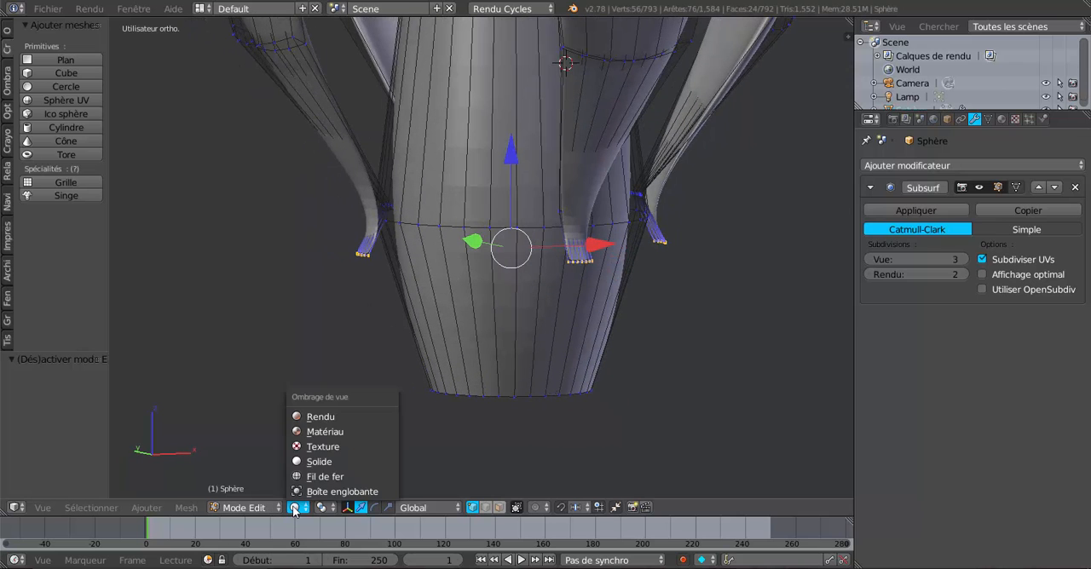
left_click(295, 508)
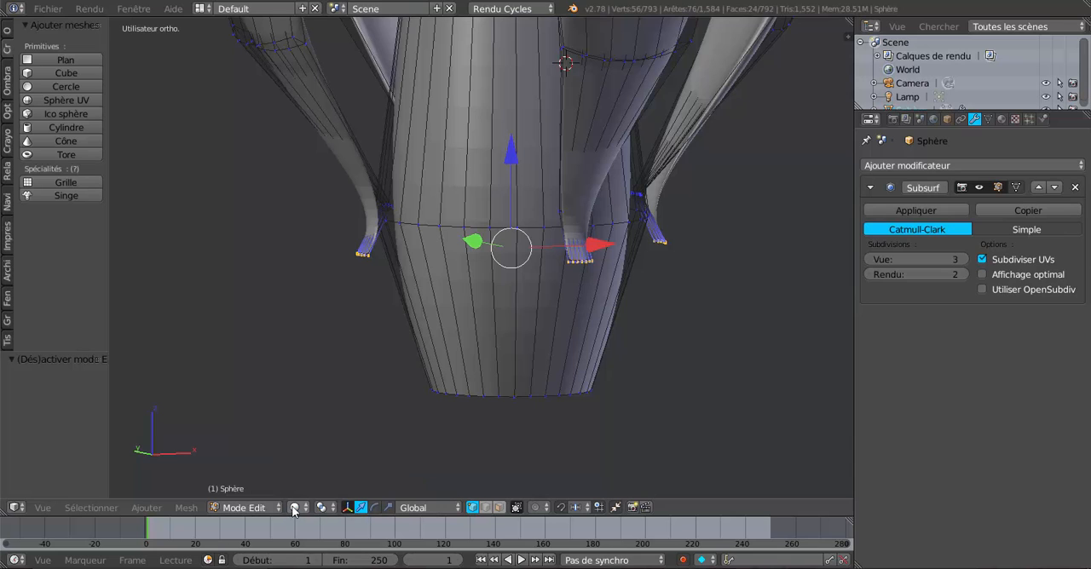
left_click(298, 508)
left_click(322, 507)
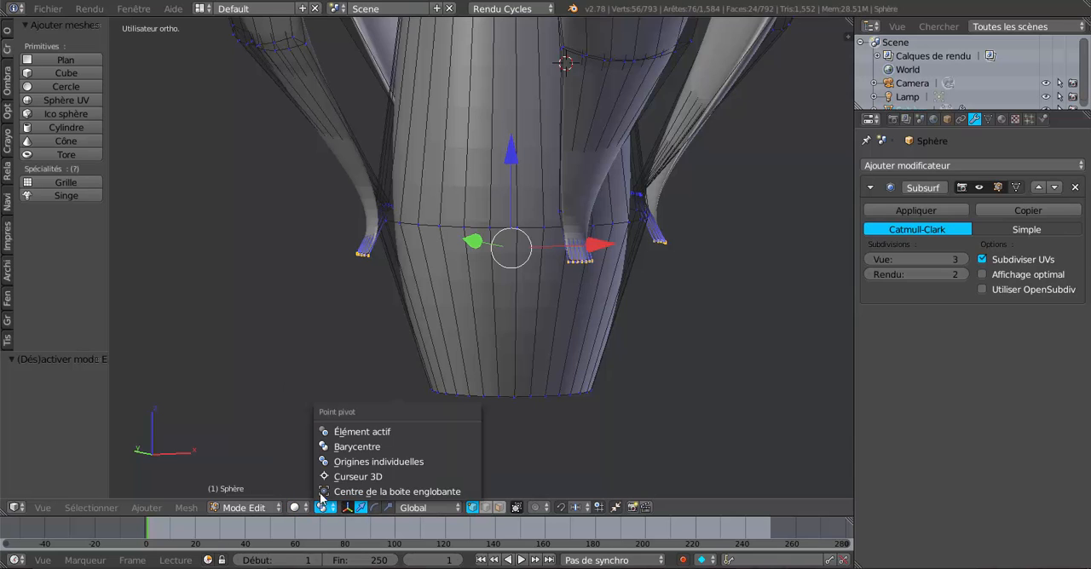
left_click(339, 462)
middle_click_drag(628, 422, 577, 367)
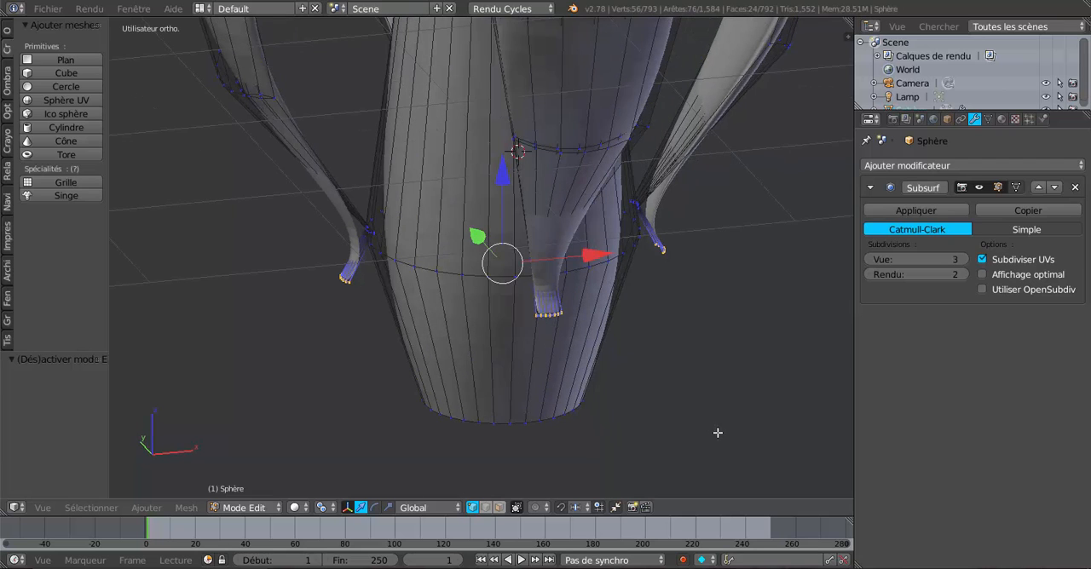
key("s")
left_click(599, 334)
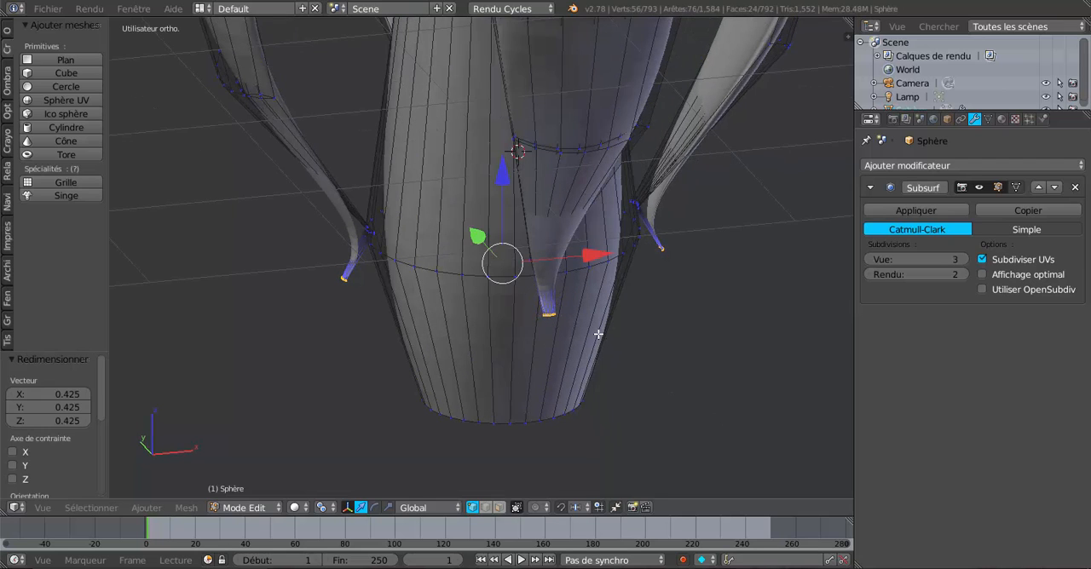
Set the pivot point to Barycentre and scale the four leg tips outward together by about 1.506
middle_click_drag(598, 334, 682, 322)
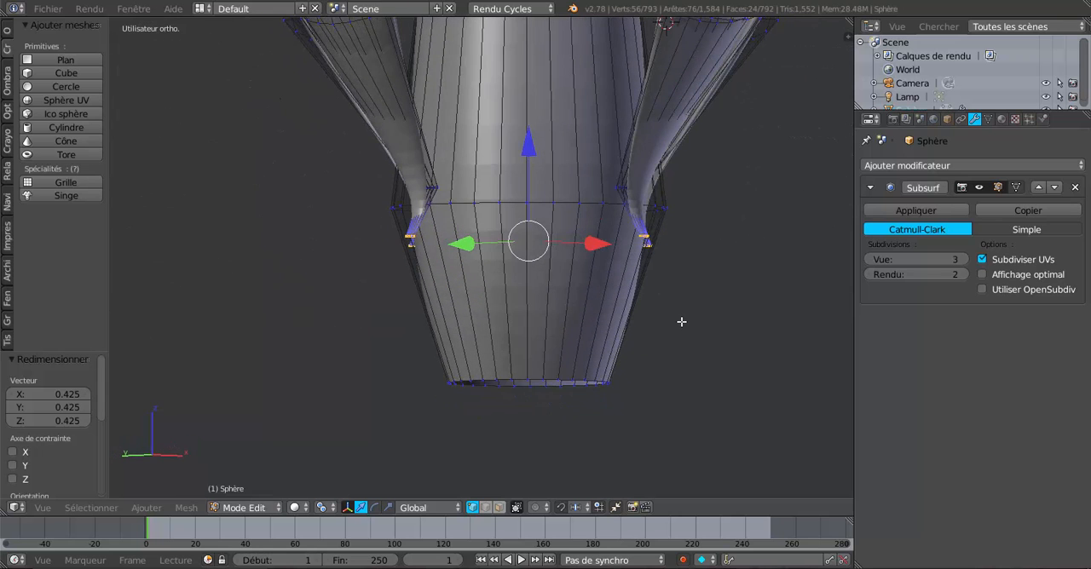
middle_click_drag(690, 358, 687, 398)
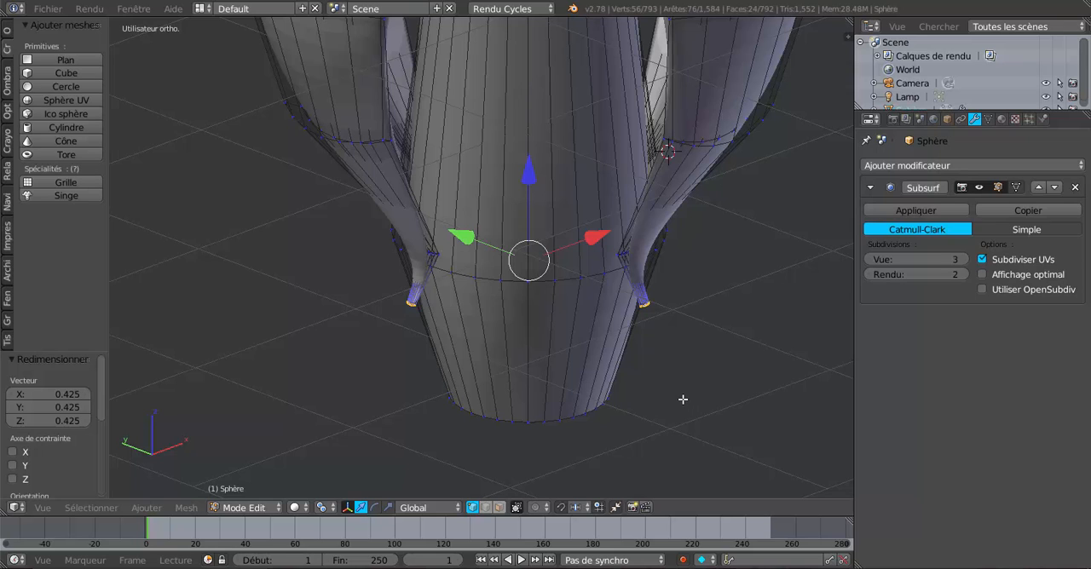
left_click(325, 508)
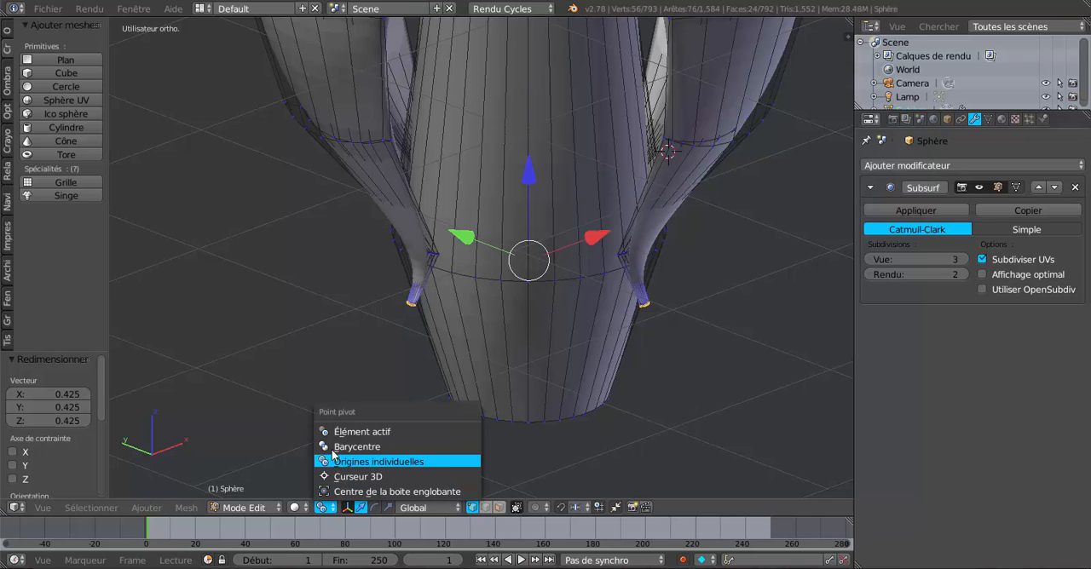
left_click(375, 452)
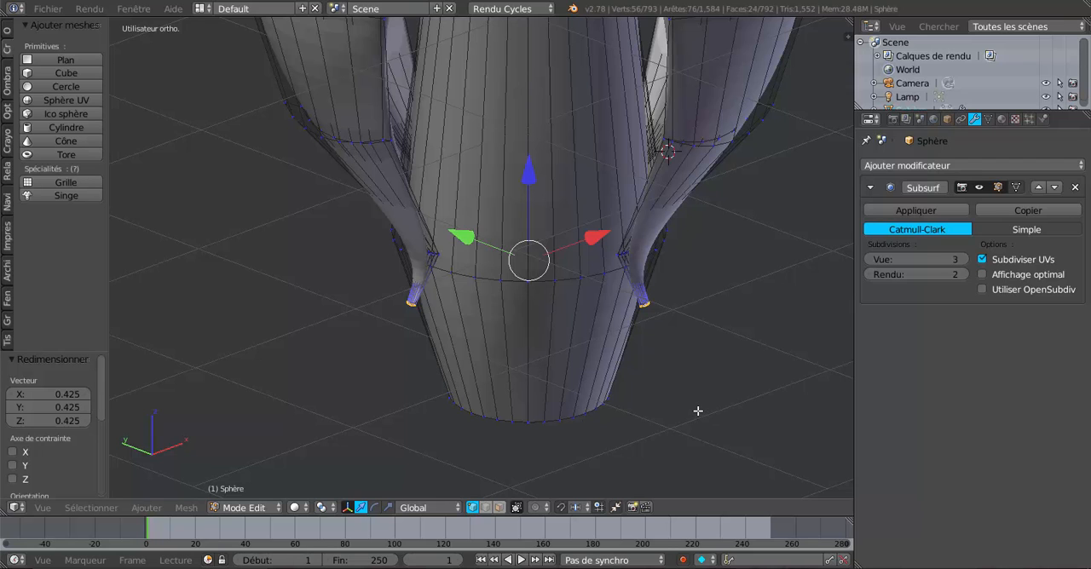
key("s")
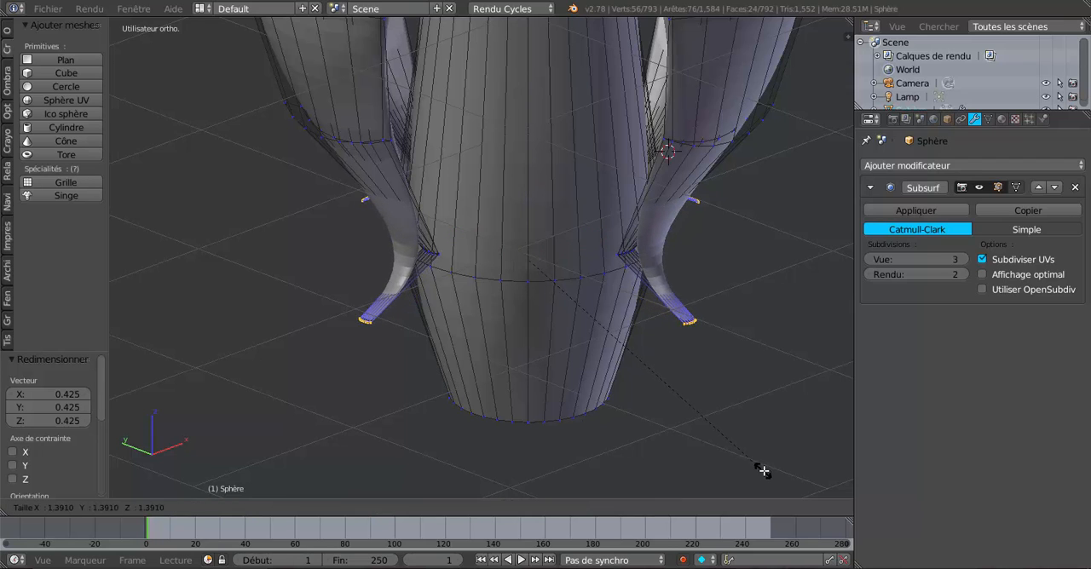
left_click(781, 483)
middle_click_drag(704, 434, 675, 382)
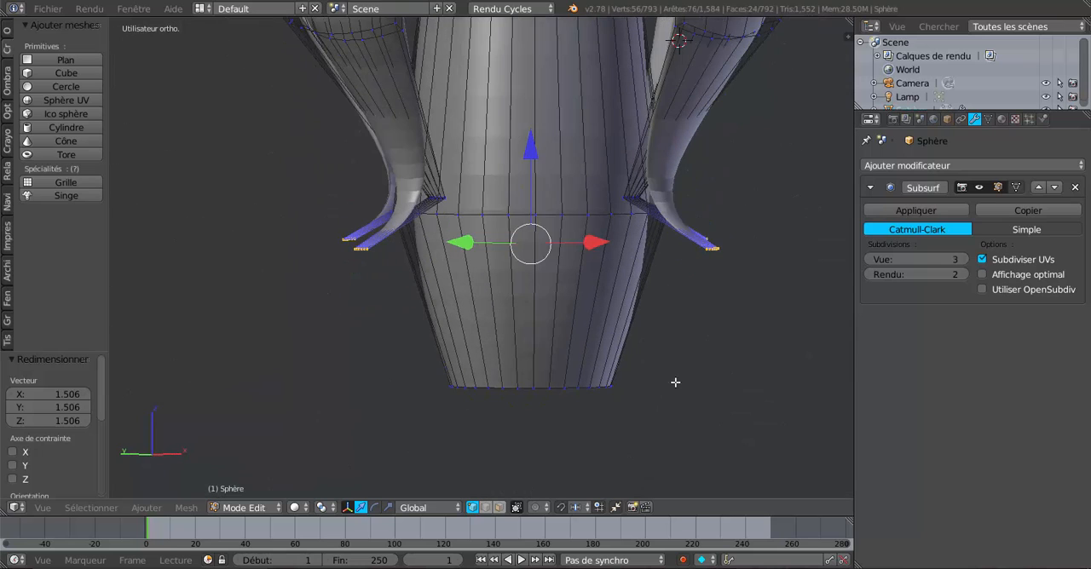
Lower the four leg tips about 0.280 along Z and check the smoothed shape in Object Mode
left_click_drag(539, 152, 535, 213)
scroll(555, 288, "down", 3)
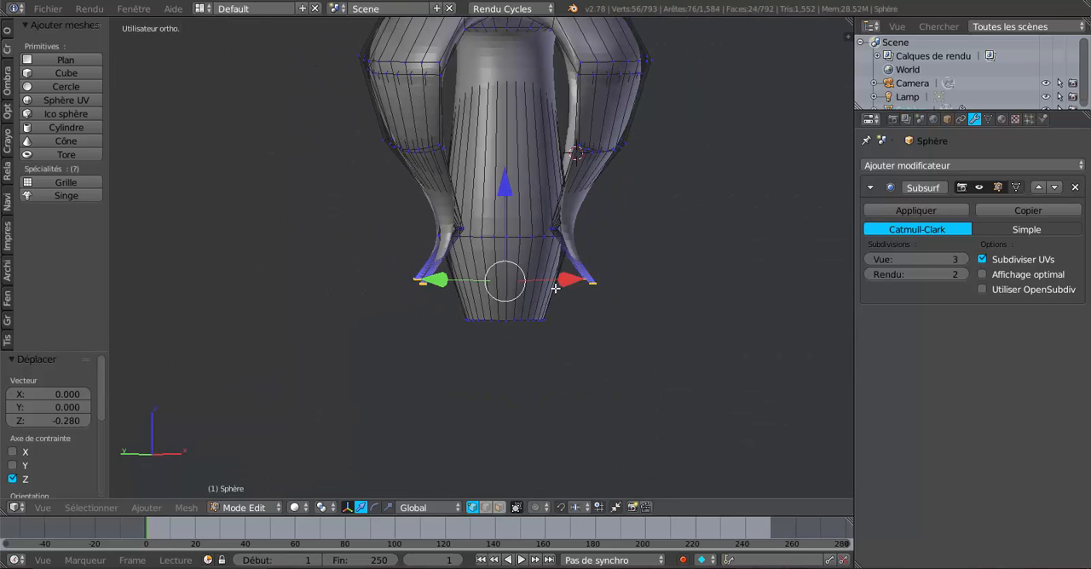
key("Tab")
middle_click_drag(565, 310, 587, 312)
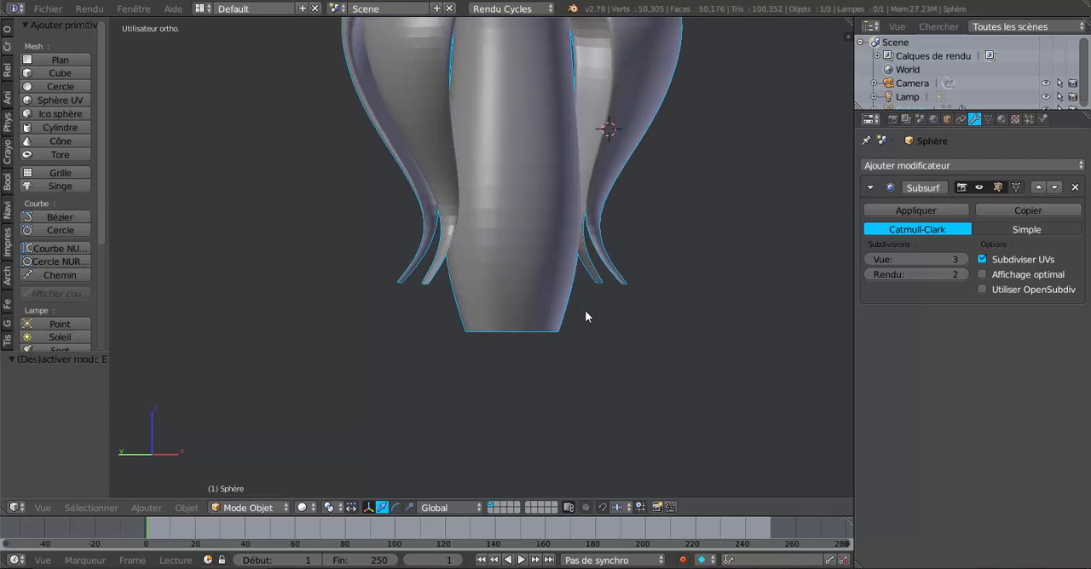
key("Tab")
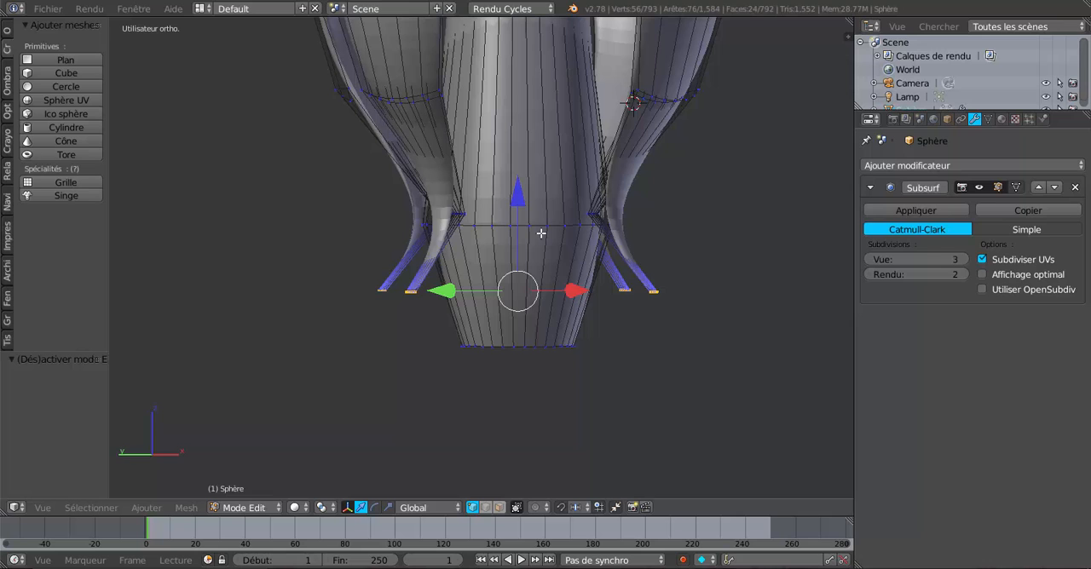
Select the horizontal edge loop around the central column near the leg ends, scale it up by about 1.55, and inspect the smoothed result
key("ctrl+e")
right_click(535, 233, "alt")
scroll(541, 284, "down", 2)
middle_click_drag(604, 360, 640, 401)
scroll(640, 401, "up", 1)
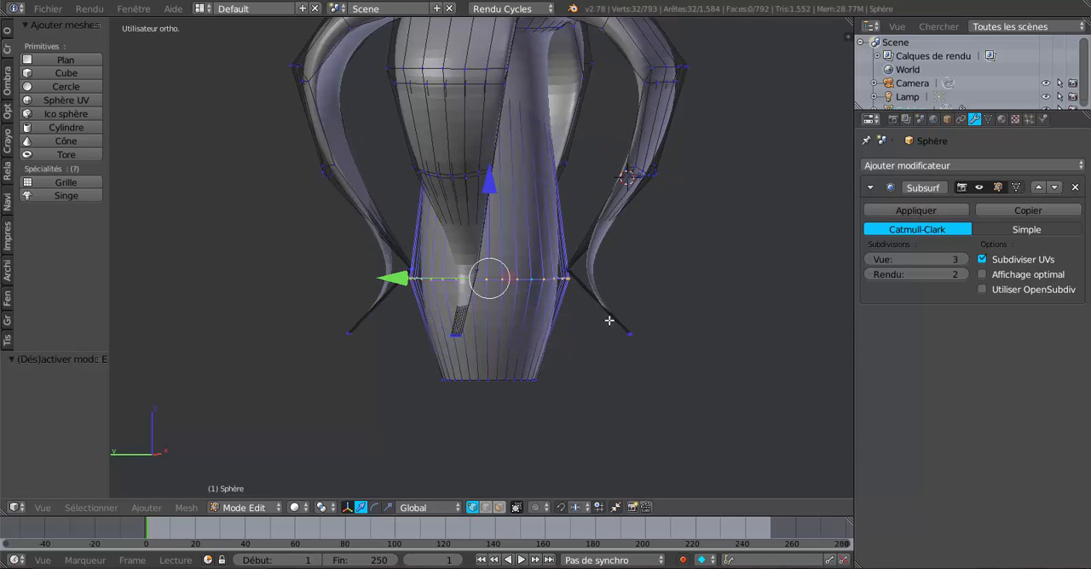
key("s")
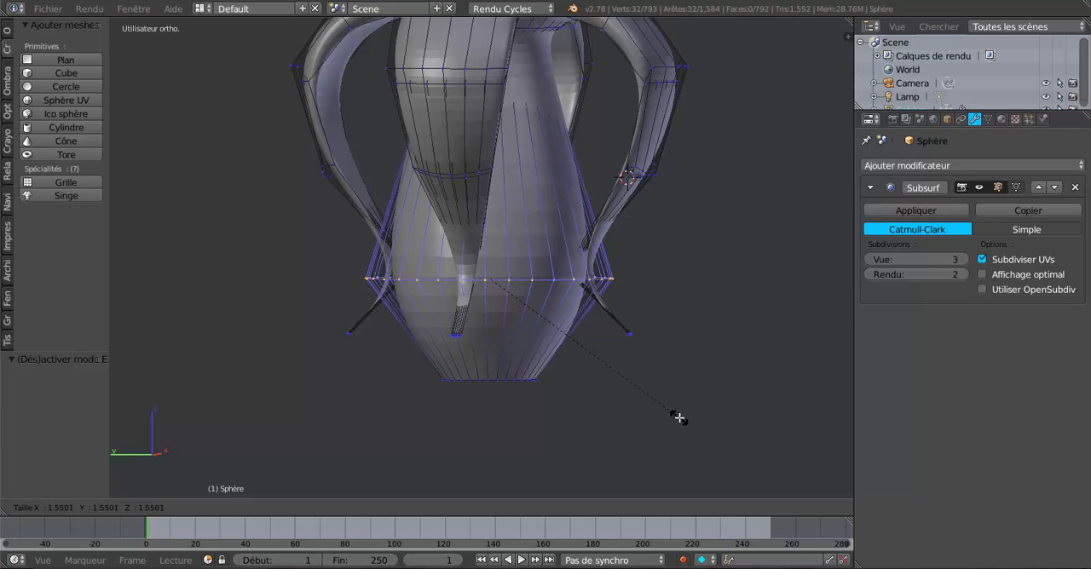
left_click(678, 418)
key("Tab")
middle_click_drag(675, 415, 465, 404)
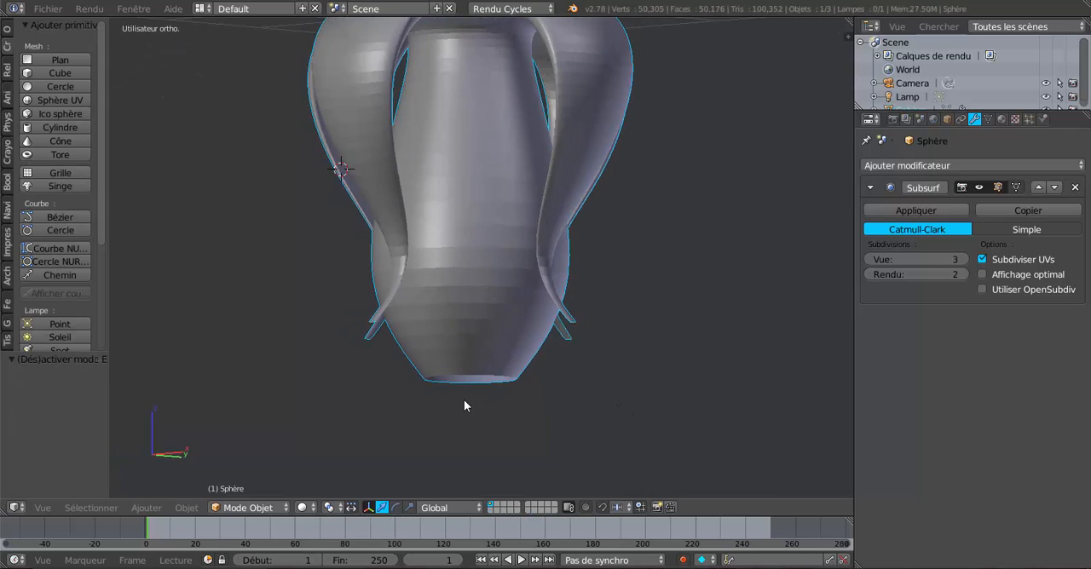
scroll(466, 404, "up", 6)
middle_click_drag(267, 282, 234, 411)
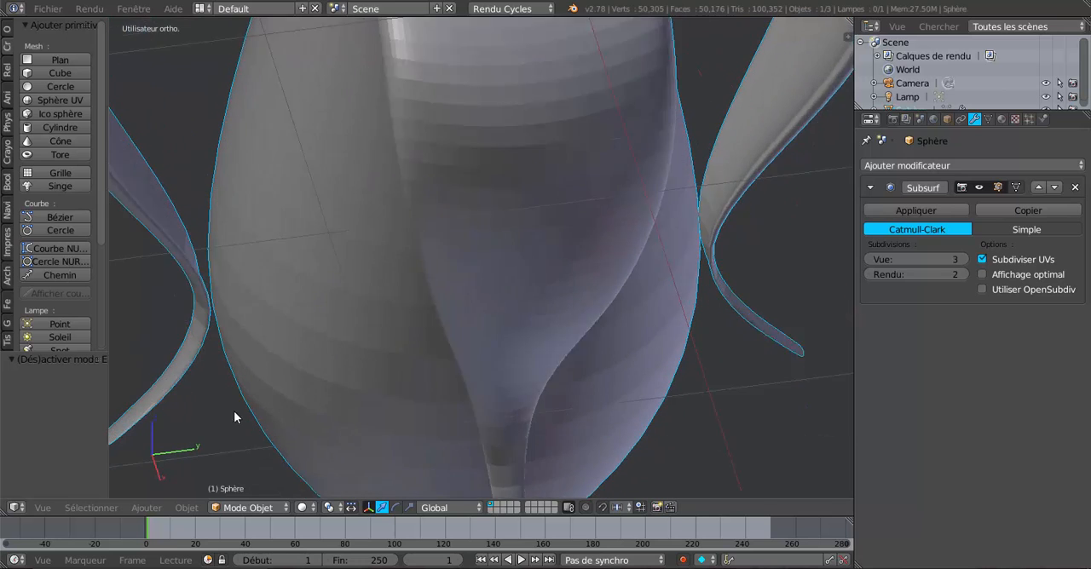
Try enlarging the column's edge loop by a further 1.05, inspect it in Object Mode, and undo that scaling
key("Tab")
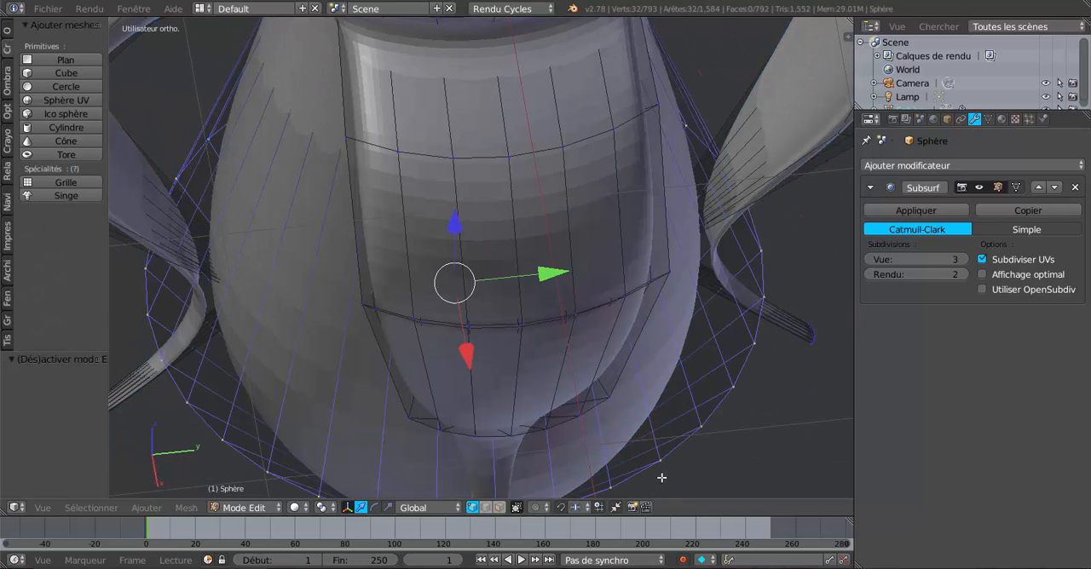
key("s")
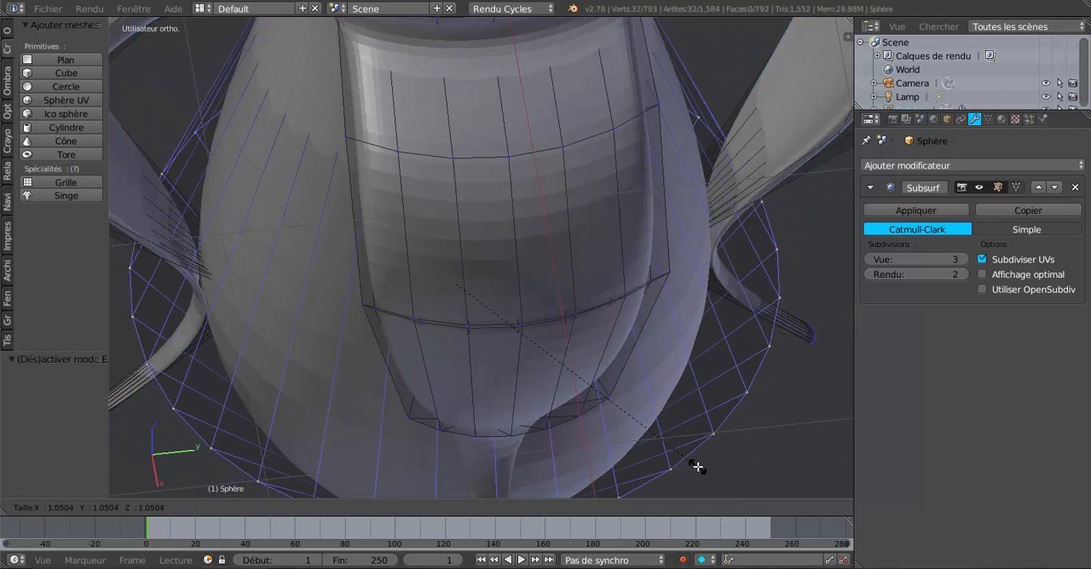
left_click(699, 469)
key("Tab")
scroll(464, 416, "down", 6)
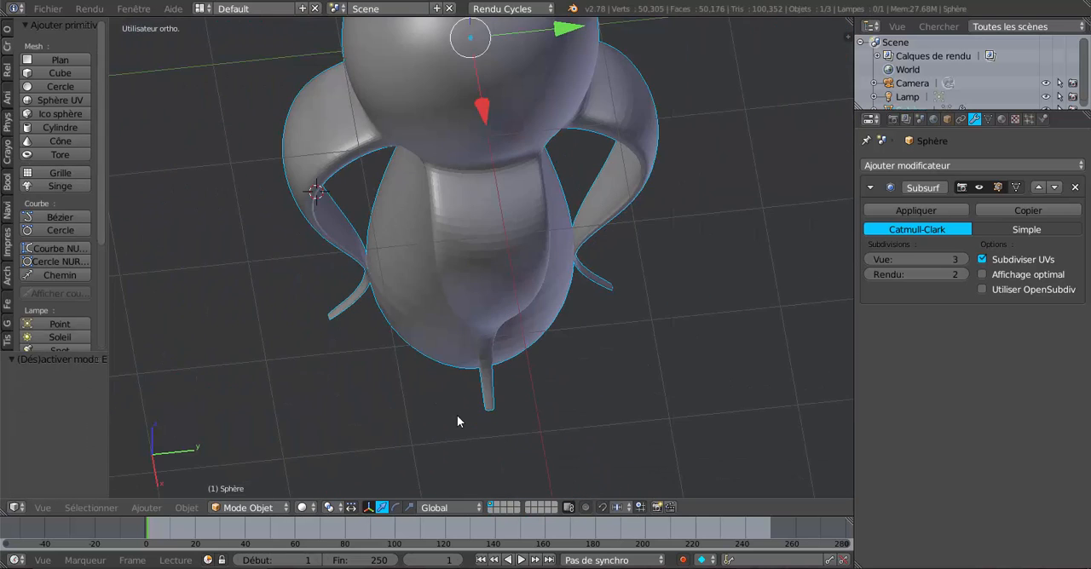
middle_click_drag(456, 415, 542, 365)
scroll(520, 324, "down", 3)
scroll(543, 375, "up", 2)
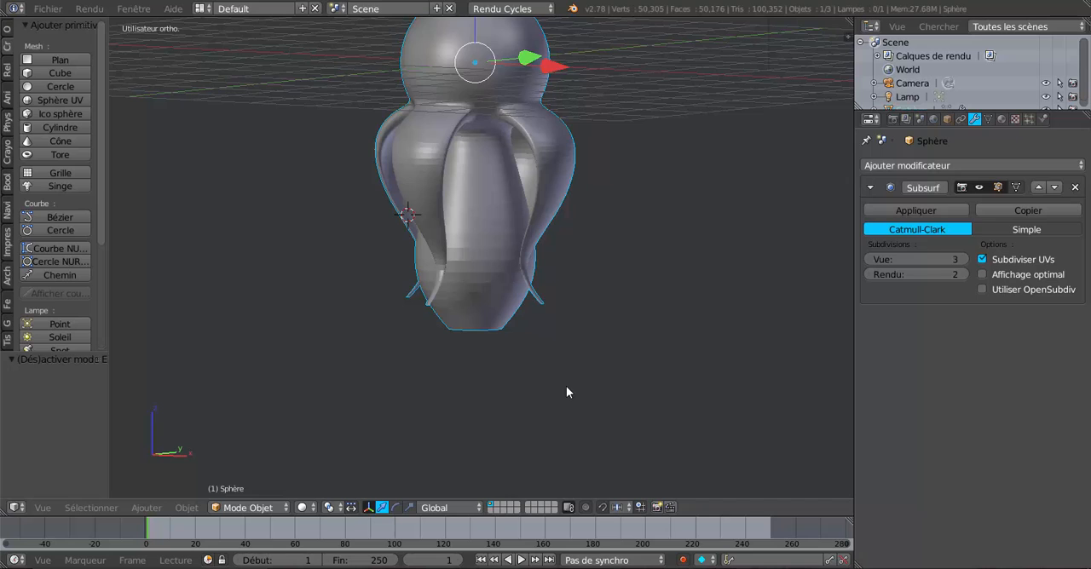
key("ctrl+z")
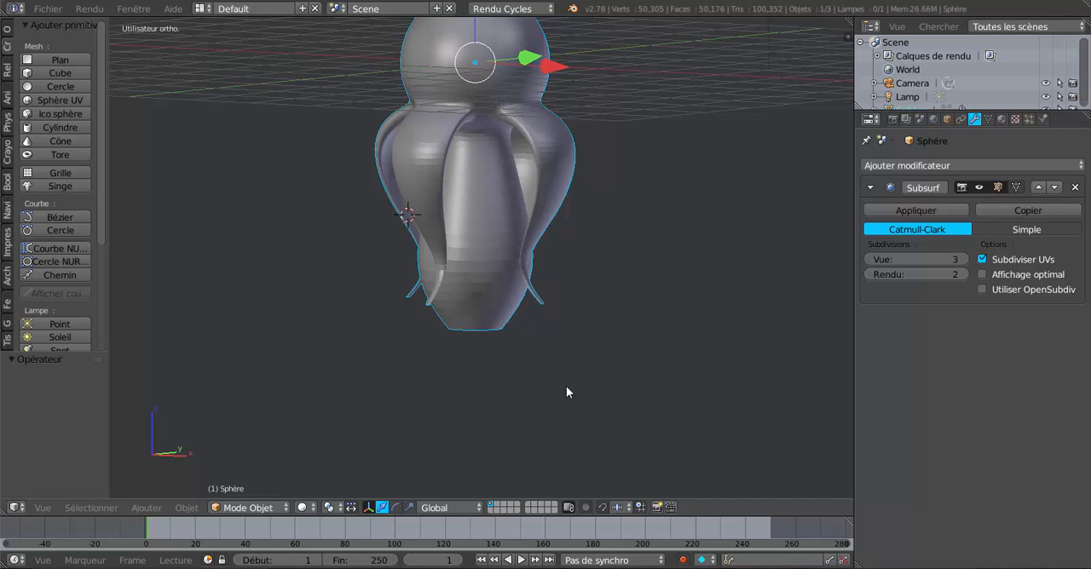
Scale the central column's selected edge loop down by about 0.576
key("Tab")
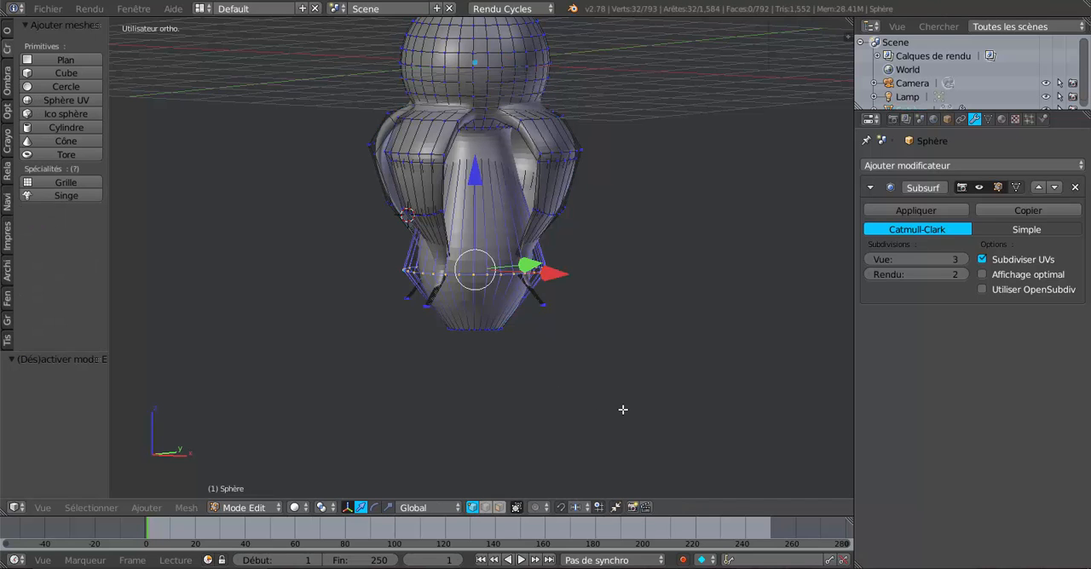
key("s")
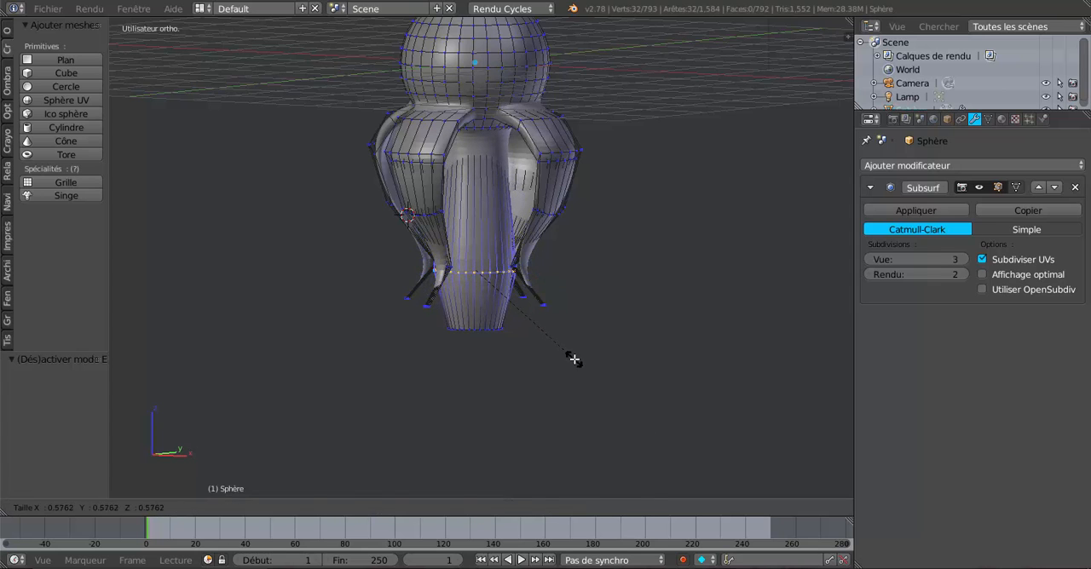
left_click(575, 362)
scroll(502, 331, "up", 3)
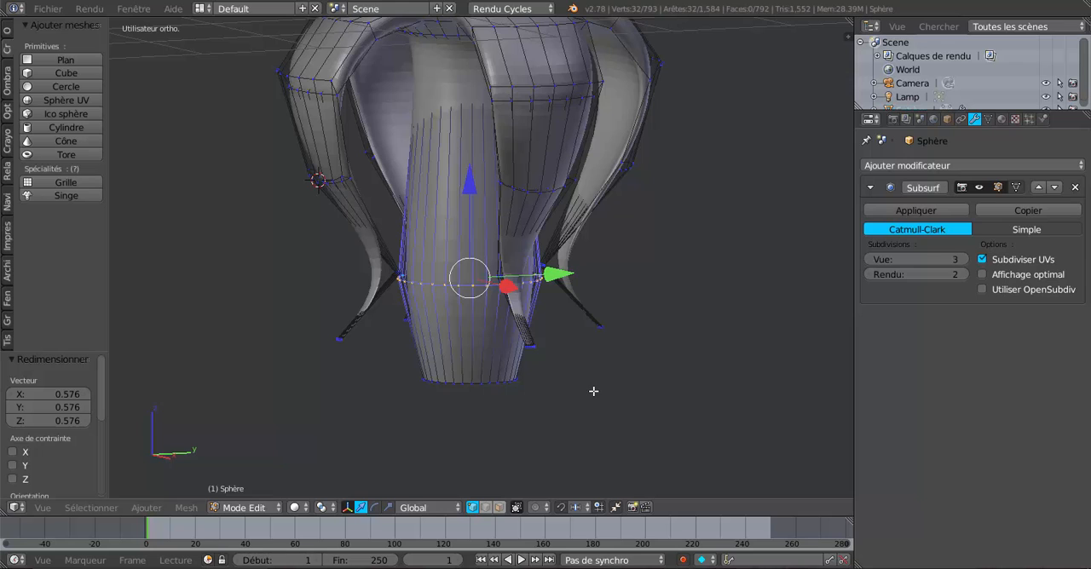
Clear the selection and box-select the narrow bend vertices just above the tips of all four legs in the wireframe front view
key("KP_1")
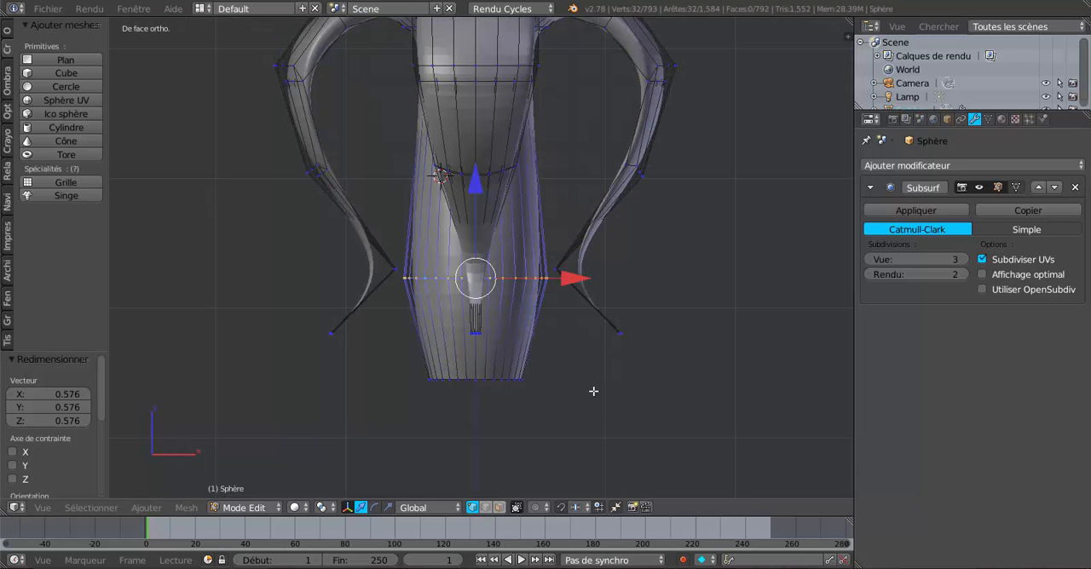
key("z")
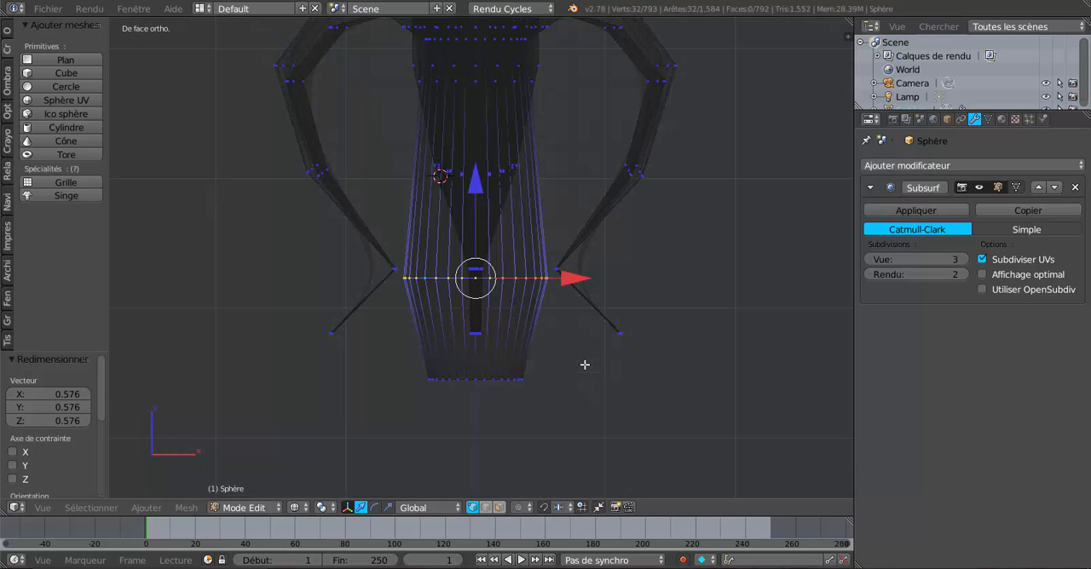
key("a")
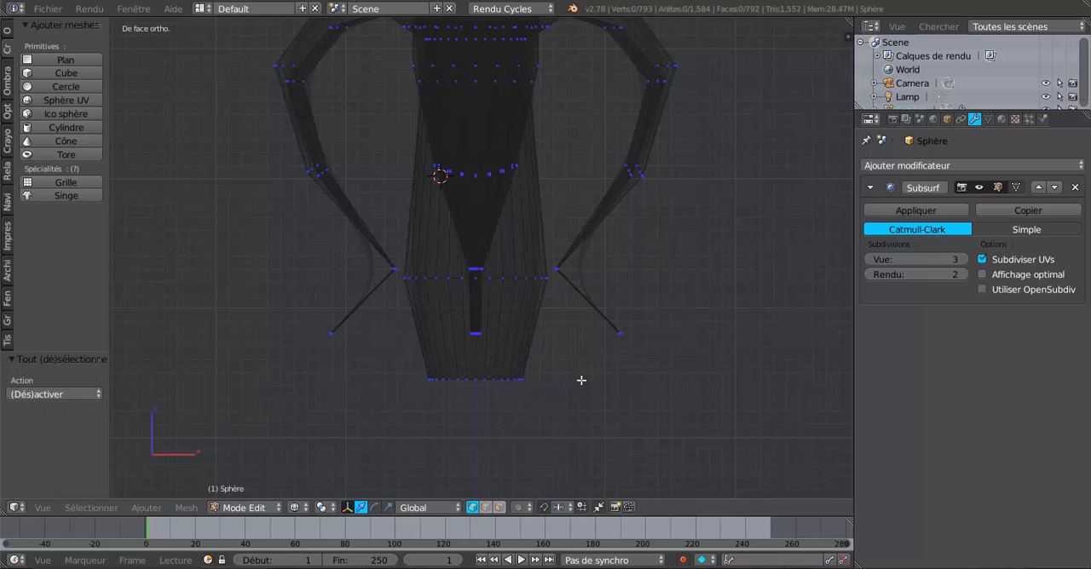
key("c")
scroll(390, 241, "up", 3)
key("Escape")
key("b")
left_click_drag(360, 259, 646, 277)
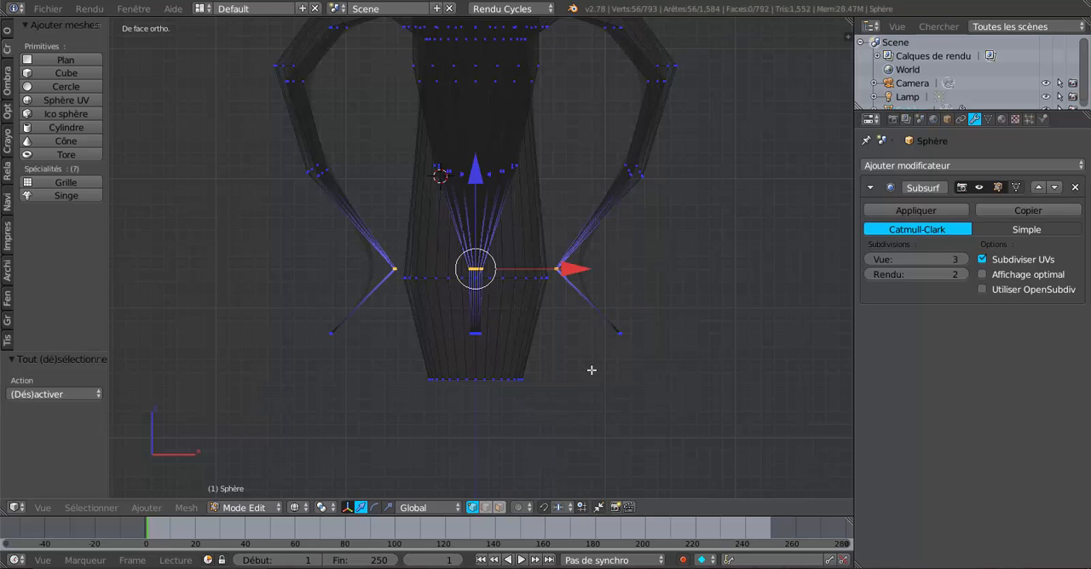
scroll(584, 253, "up", 1)
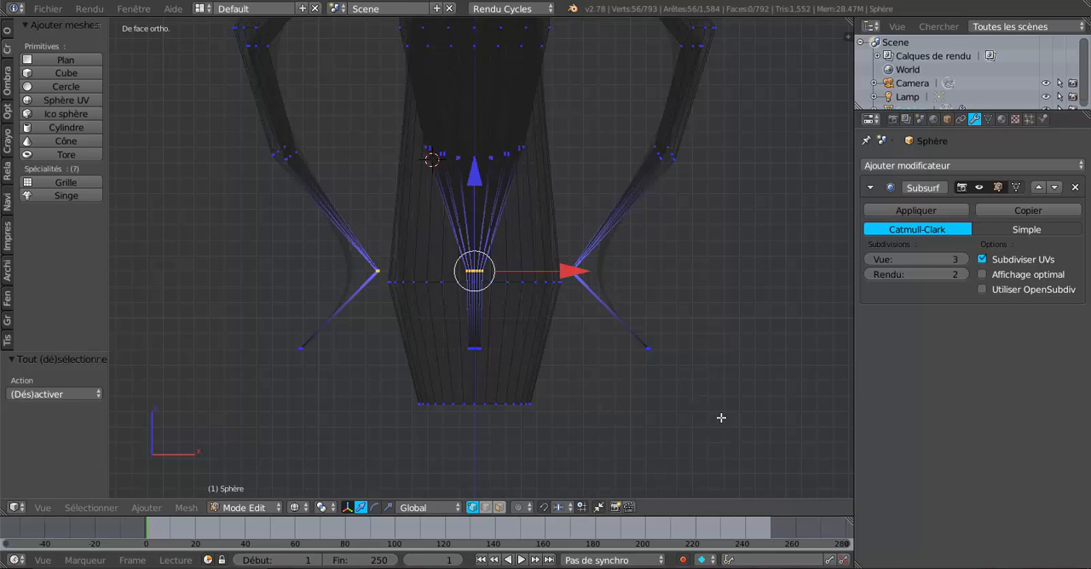
Scale the selected leg-bend vertices down to 0.410 toward the column and inspect the smoothed shape in Object Mode
key("s")
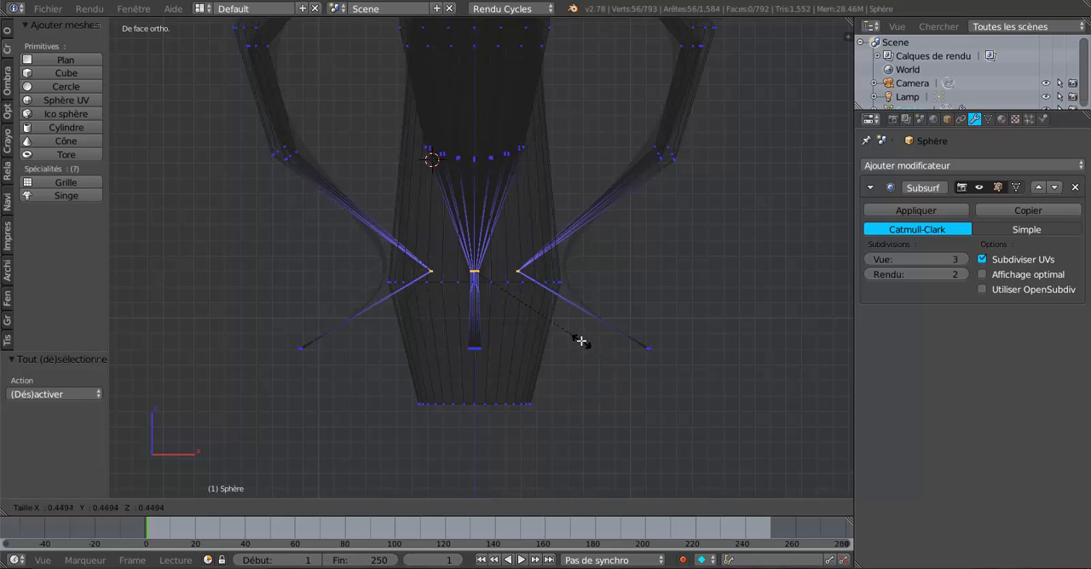
left_click(573, 337)
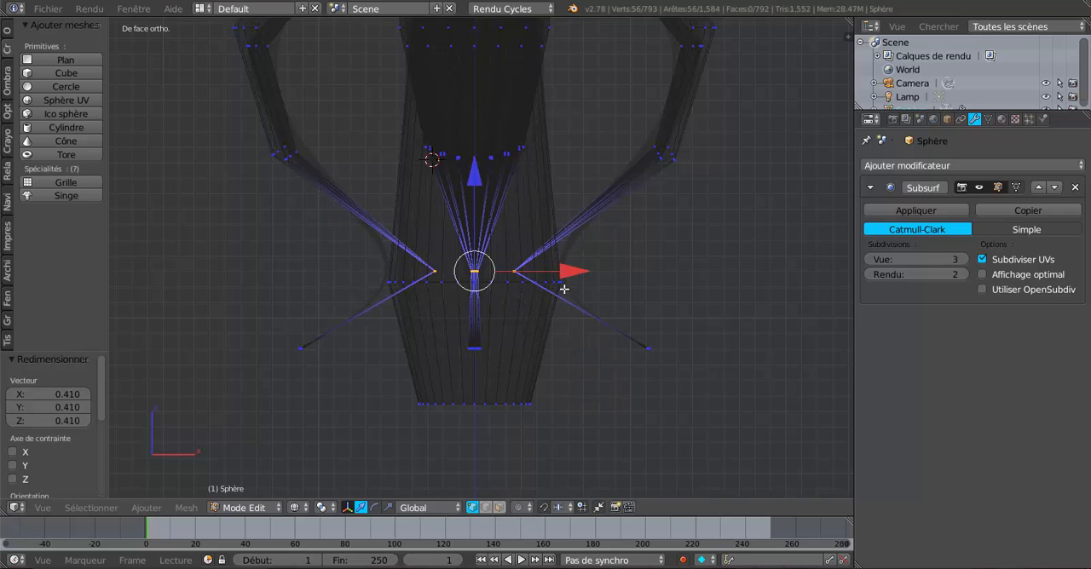
scroll(633, 383, "down", 2)
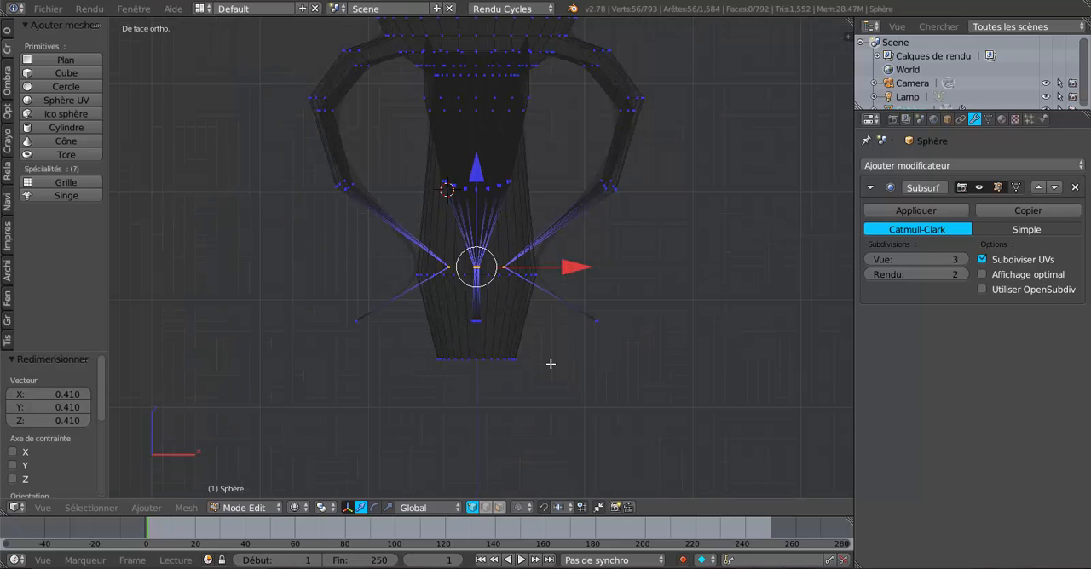
key("z")
mouse_move(605, 386)
middle_mouse_down()
mouse_move(577, 406)
mouse_move(542, 410)
mouse_move(699, 409)
mouse_move(650, 410)
mouse_move(657, 392)
mouse_move(632, 369)
mouse_move(647, 391)
mouse_move(642, 374)
middle_mouse_up()
key("Tab")
scroll(651, 411, "down", 2)
scroll(636, 382, "up", 2)
key("Tab")
scroll(636, 381, "up", 2)
key("KP_1")
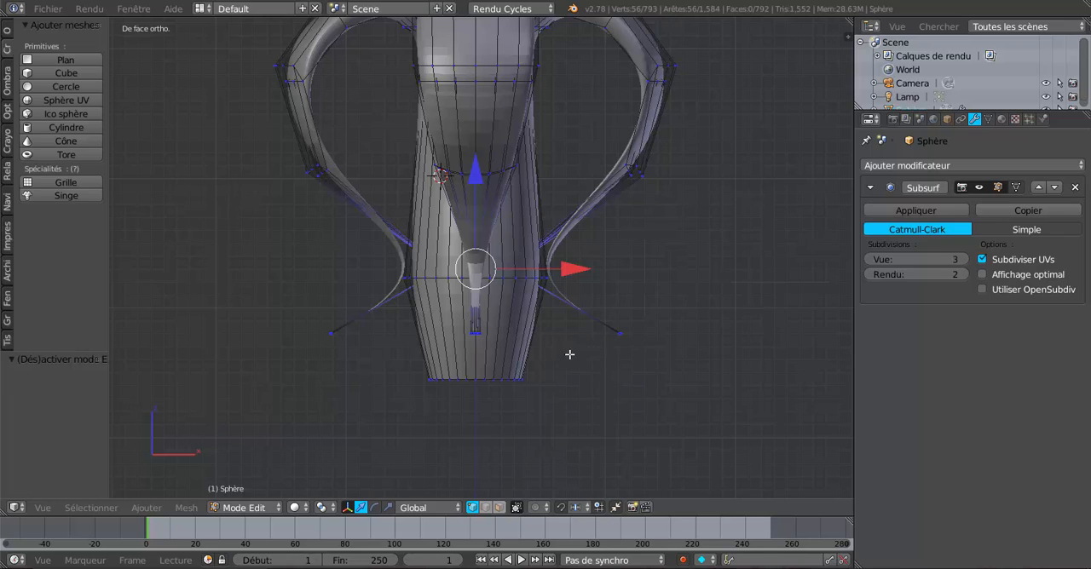
Clear the selection, box-select the tip vertices of all four legs in the wireframe front view, and scale them to 0.521
key("z")
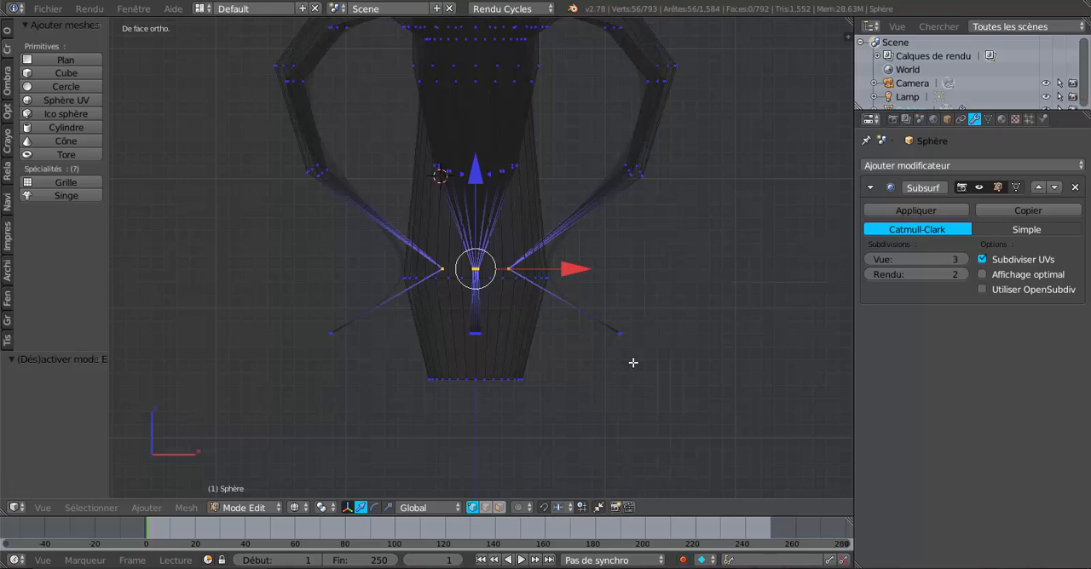
key("a")
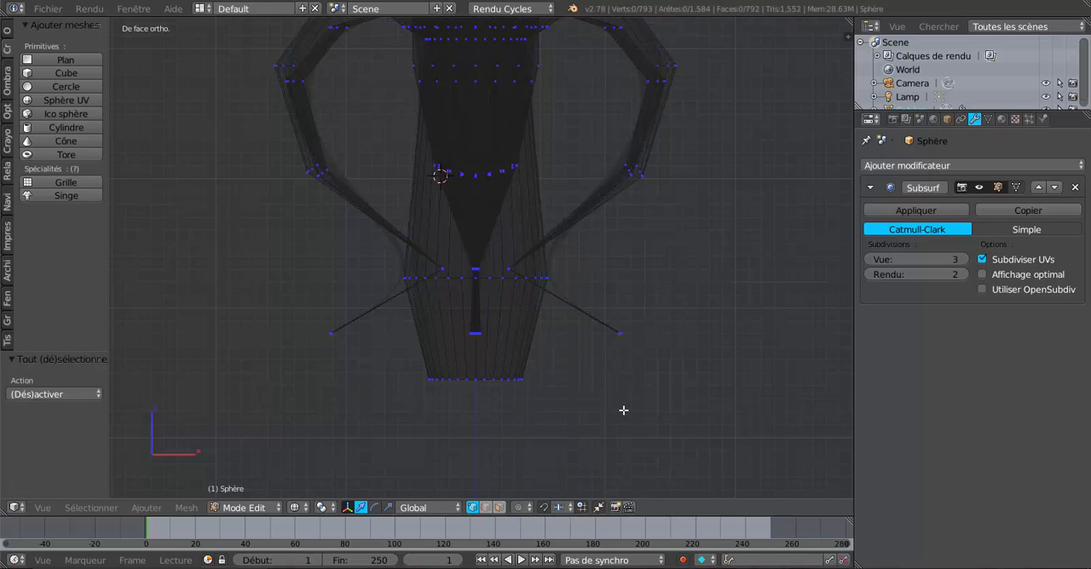
key("b")
left_click_drag(275, 310, 692, 345)
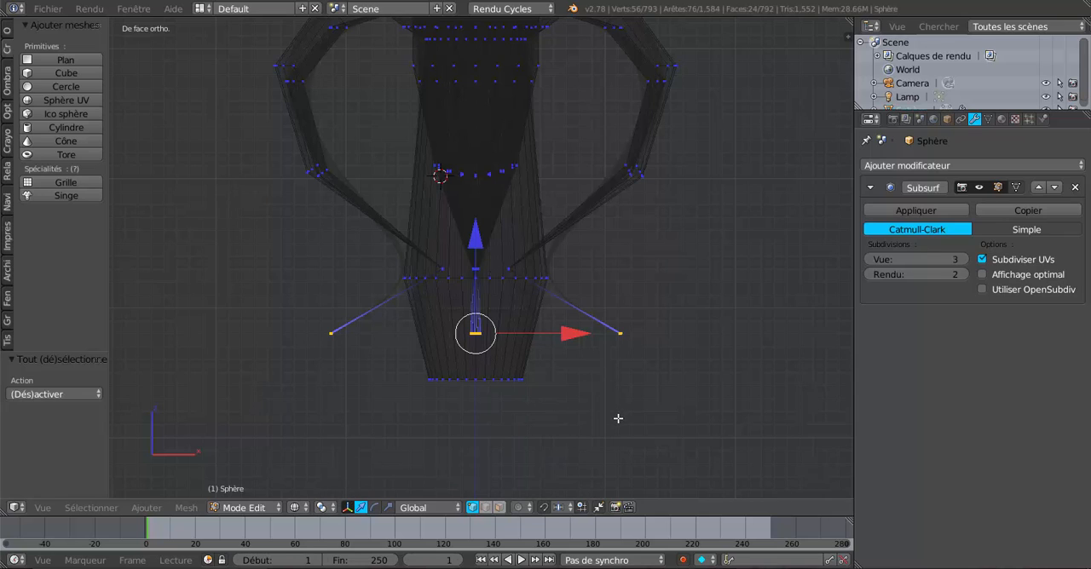
key("s")
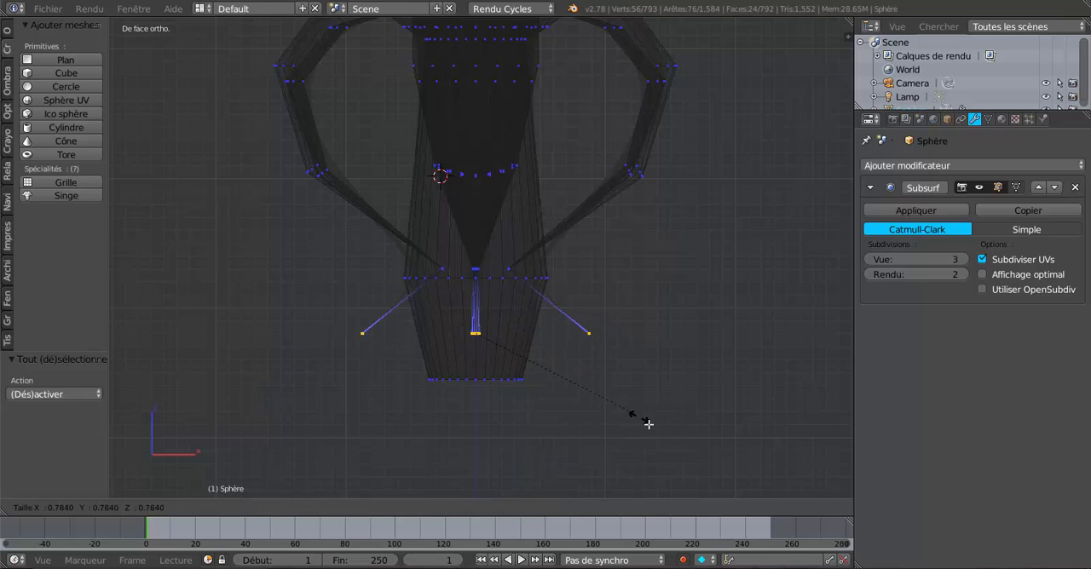
left_click(583, 385)
Select only the bend vertices just above the leg tips, scale them up by about 1.89, and check the curve in Object Mode
scroll(523, 364, "up", 1)
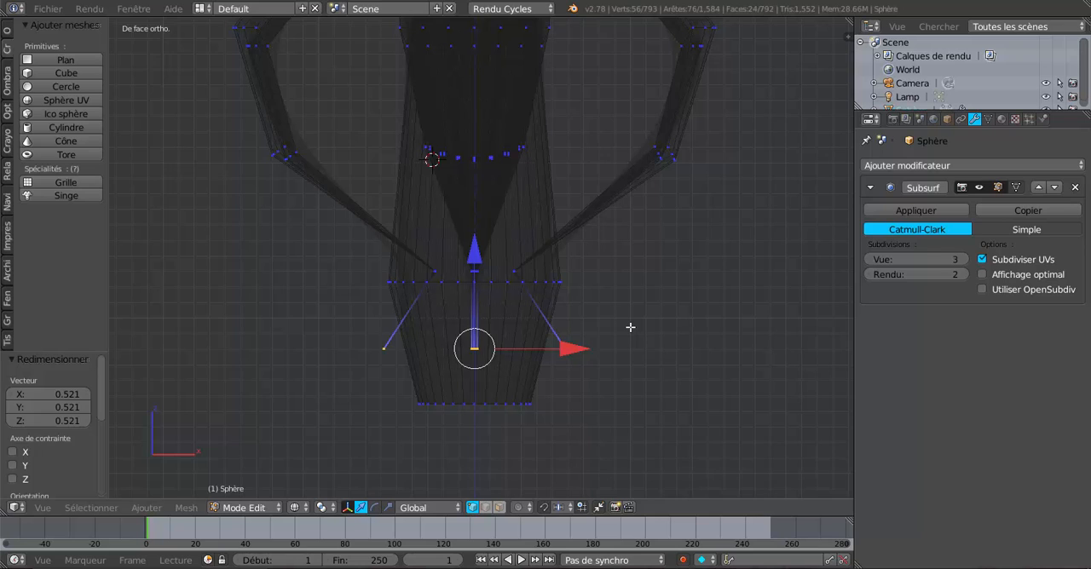
key("a")
key("c")
key("Escape")
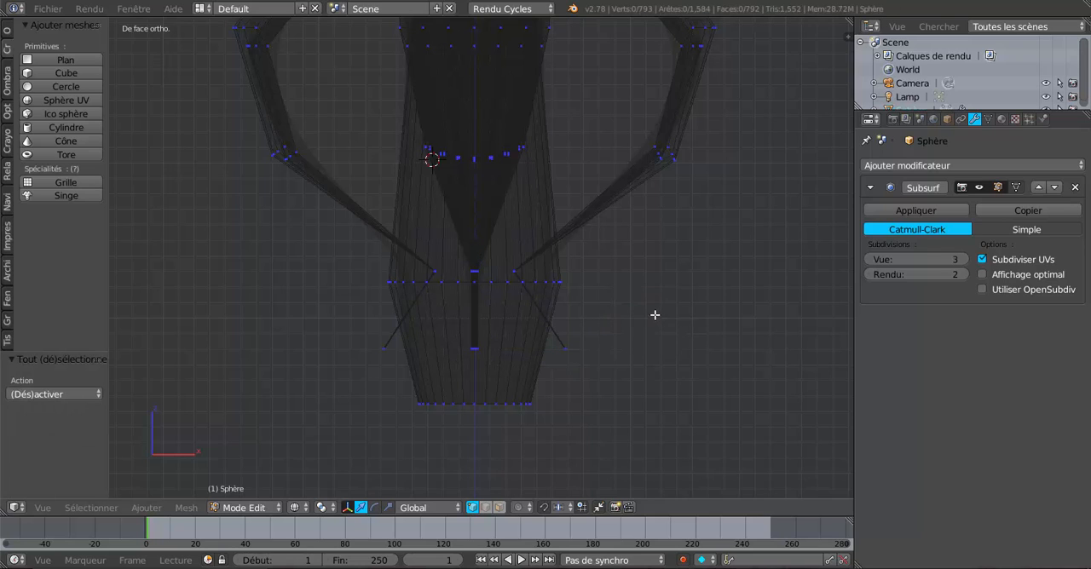
key("b")
left_click_drag(362, 263, 644, 292)
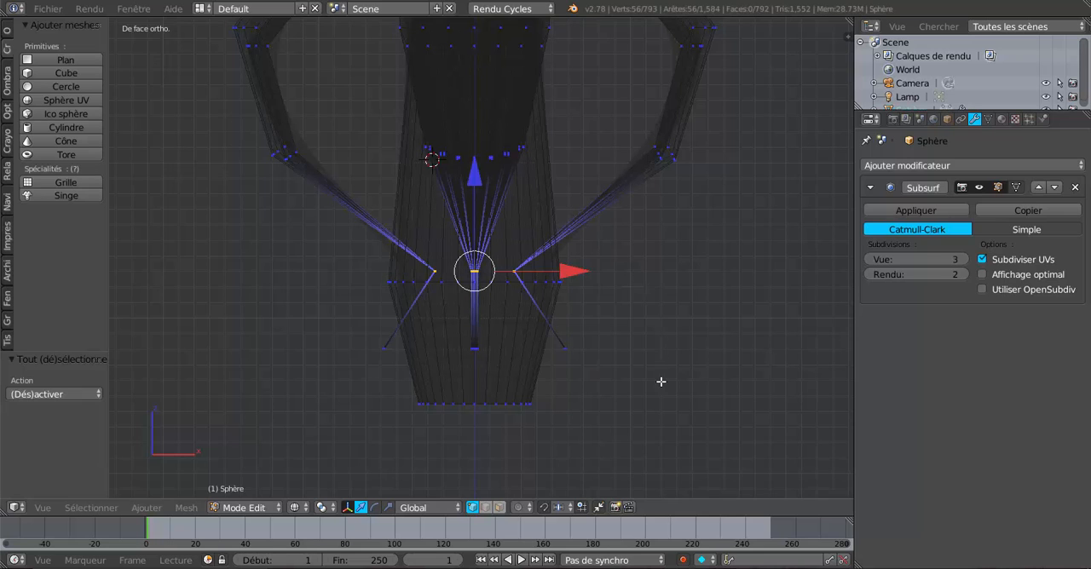
key("s")
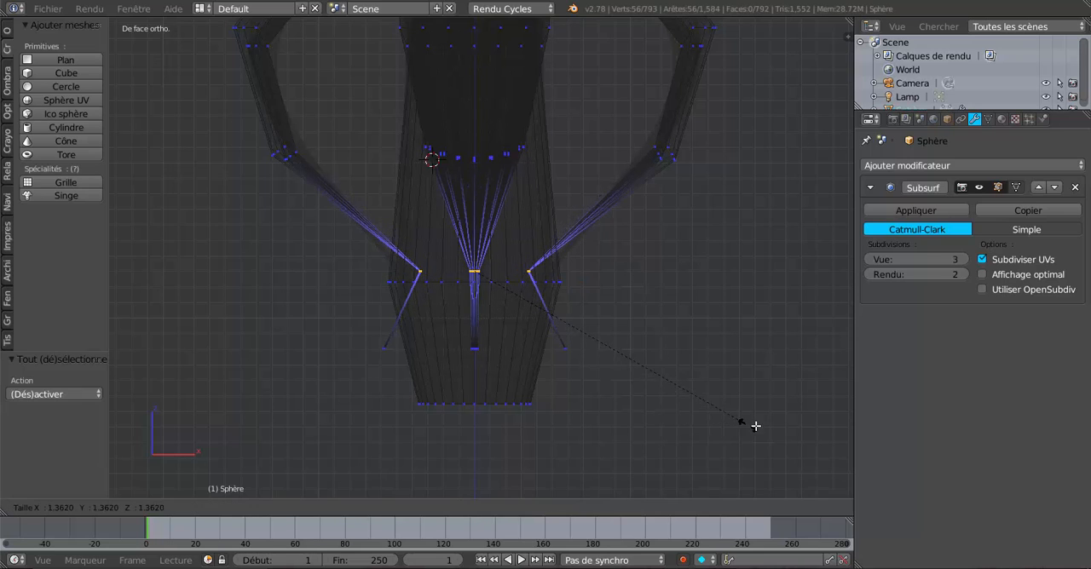
left_click(126, 436)
key("Tab")
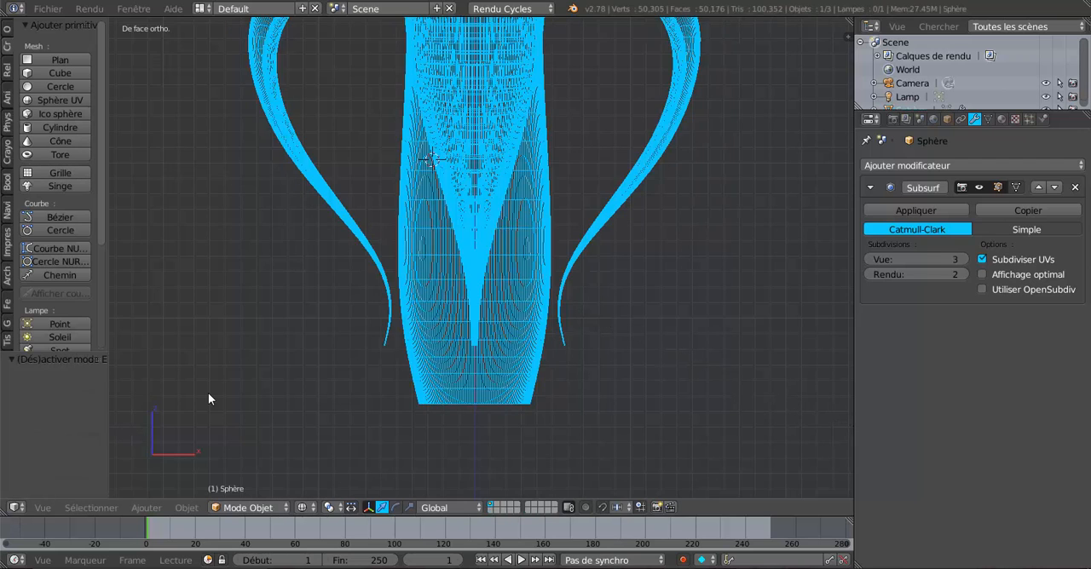
scroll(208, 392, "down", 3)
key("Tab")
scroll(634, 397, "up", 2)
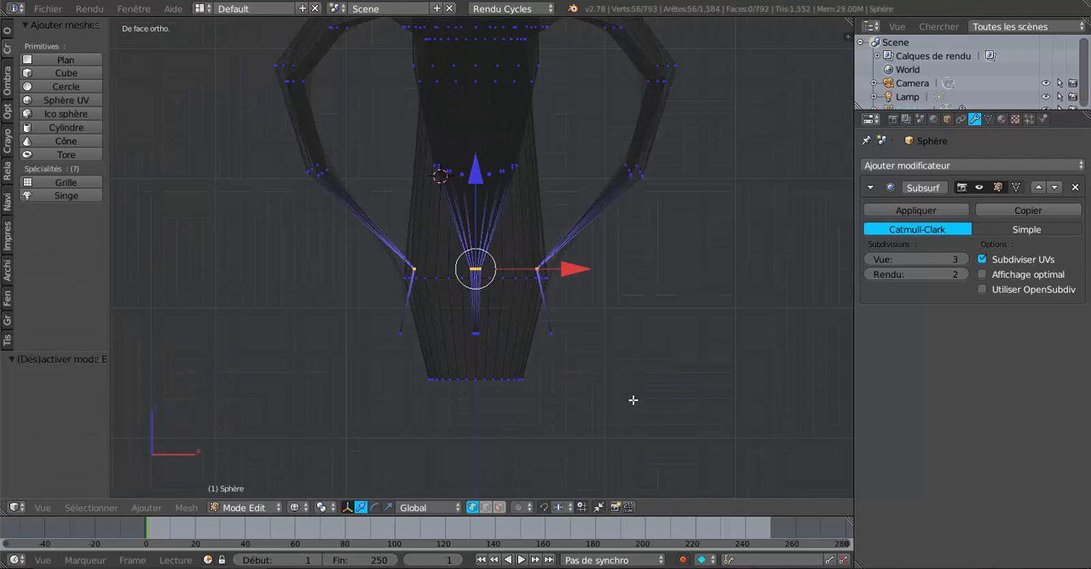
Pull the leg-bend vertices slightly inward with successive small scalings, including about 0.933 and 0.92, checking the smoothed curve between them
key("s")
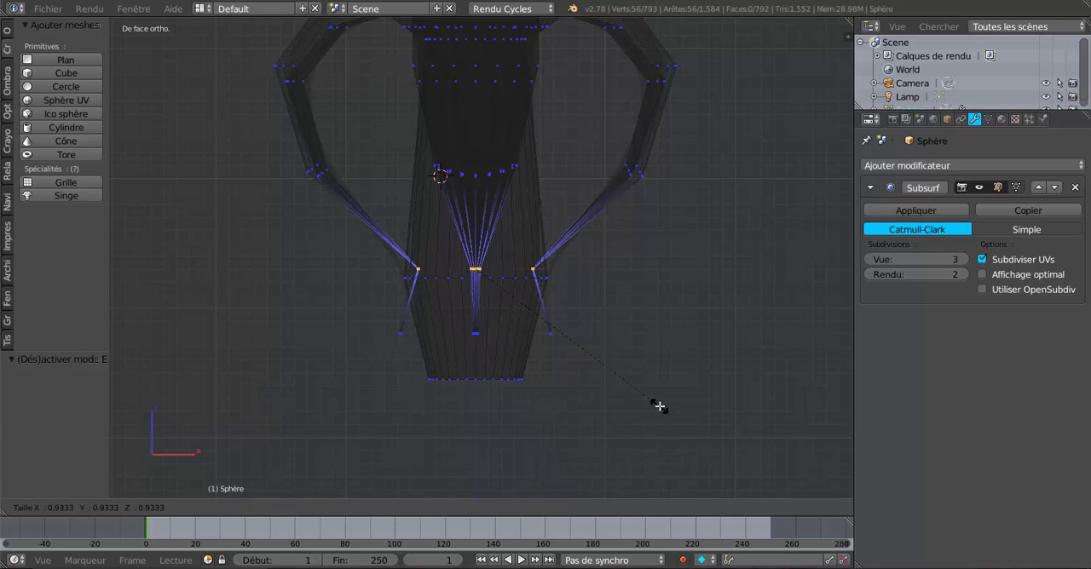
left_click(659, 407)
key("Tab")
key("Tab")
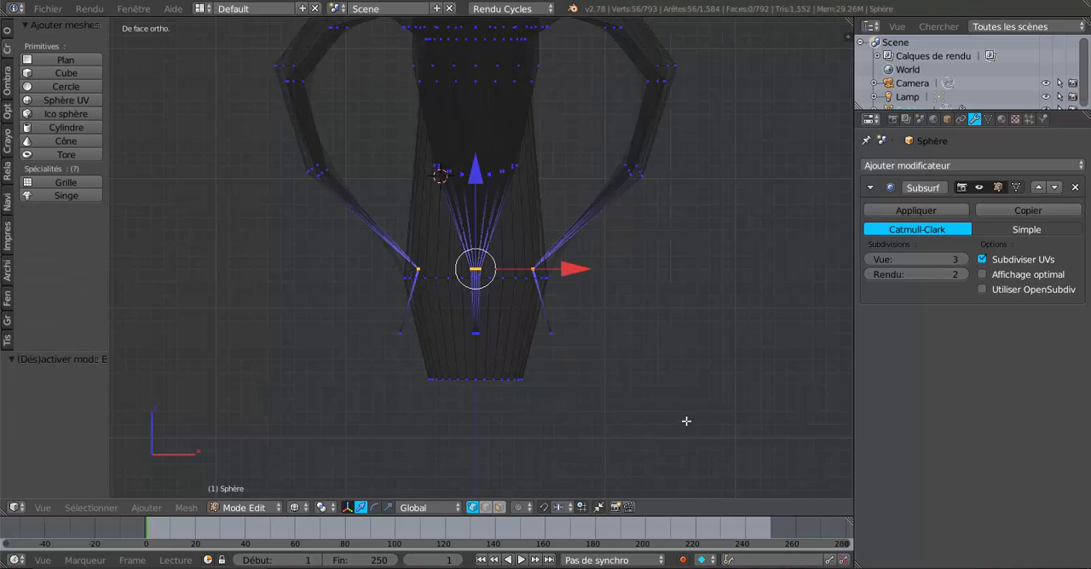
key("s")
left_click(674, 408)
key("Tab")
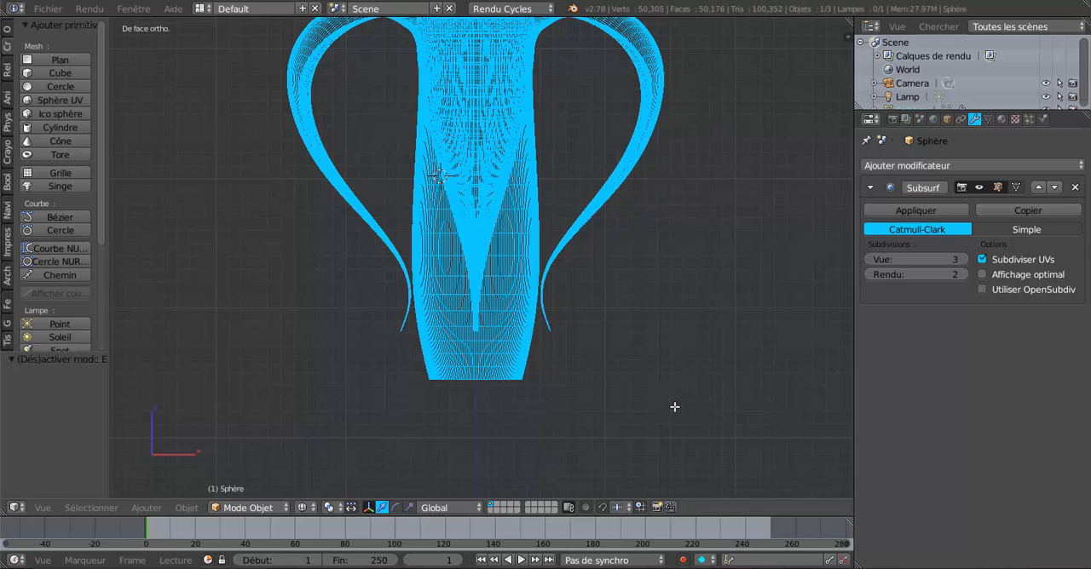
key("Tab")
key("s")
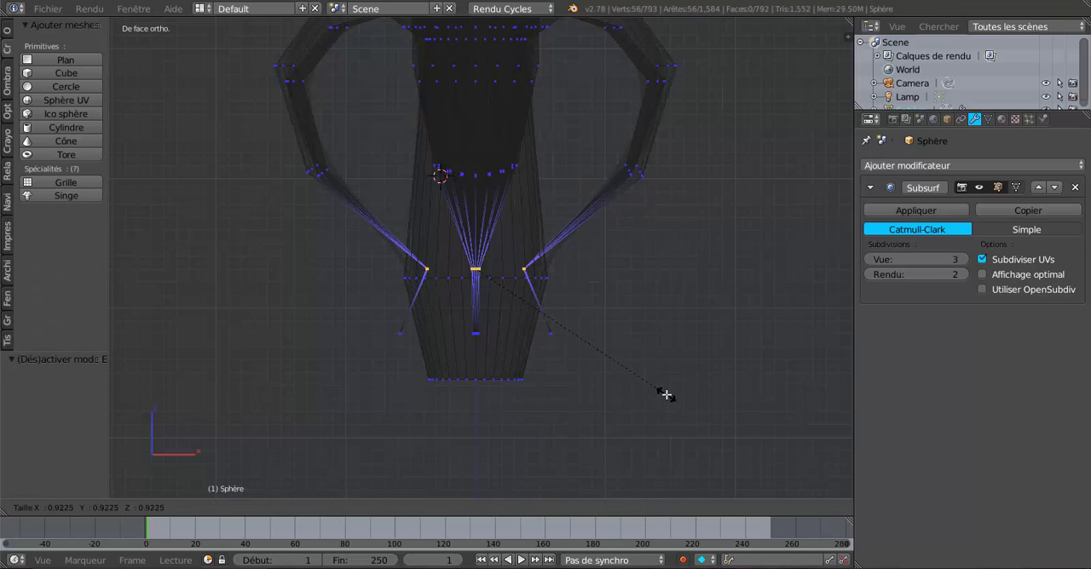
left_click(666, 395)
Examine the reshaped legs and column in solid shading from several angles, in both Object Mode and Edit Mode
key("Tab")
middle_click_drag(665, 398, 524, 345)
key("Tab")
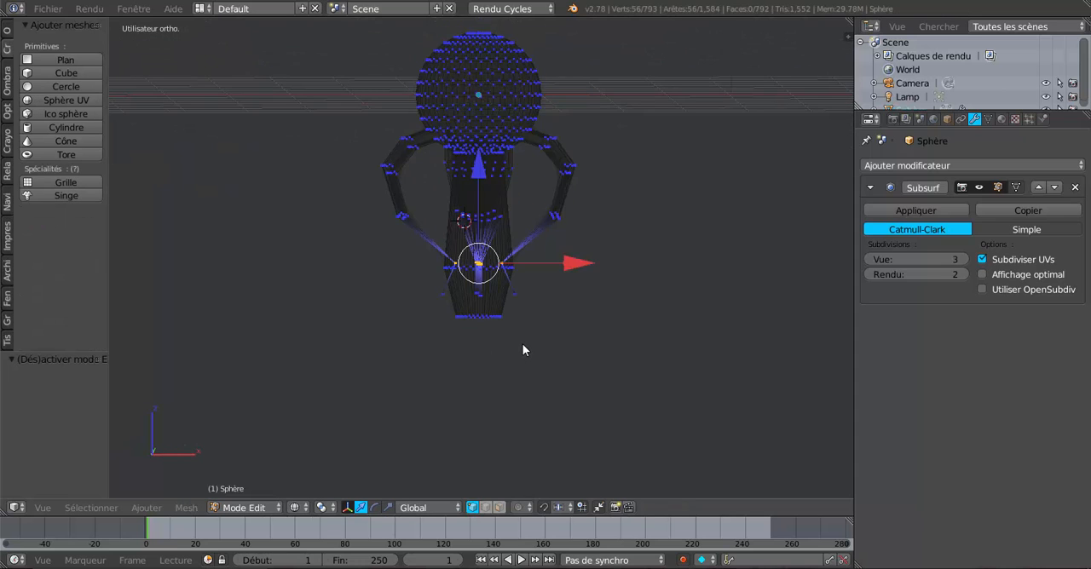
key("Tab")
key("z")
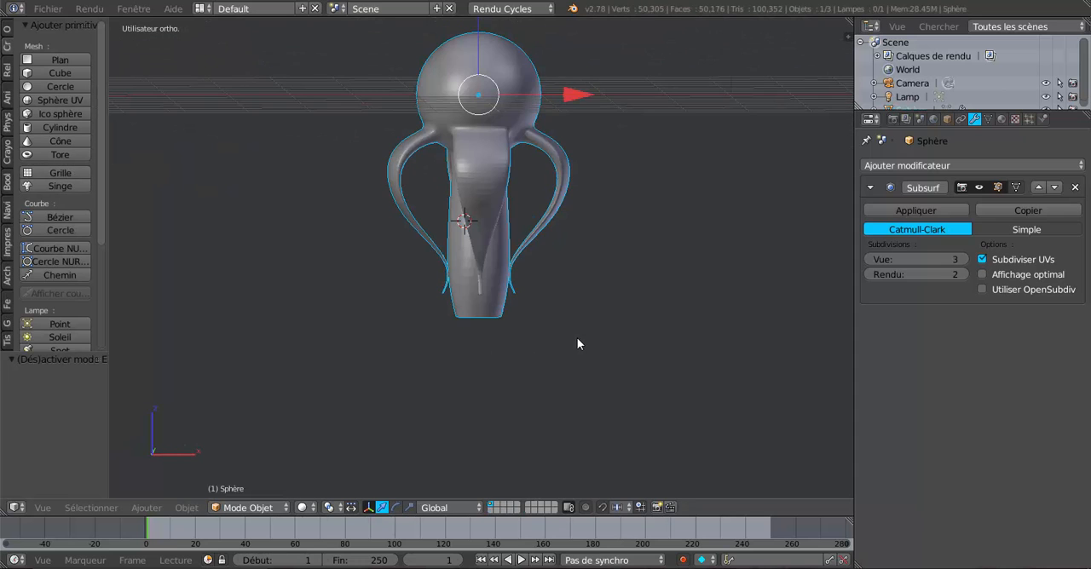
mouse_move(577, 337)
middle_mouse_down()
mouse_move(648, 345)
mouse_move(577, 352)
mouse_move(589, 248)
mouse_move(575, 345)
mouse_move(628, 355)
mouse_move(608, 362)
mouse_move(606, 340)
middle_mouse_up()
scroll(606, 358, "up", 2)
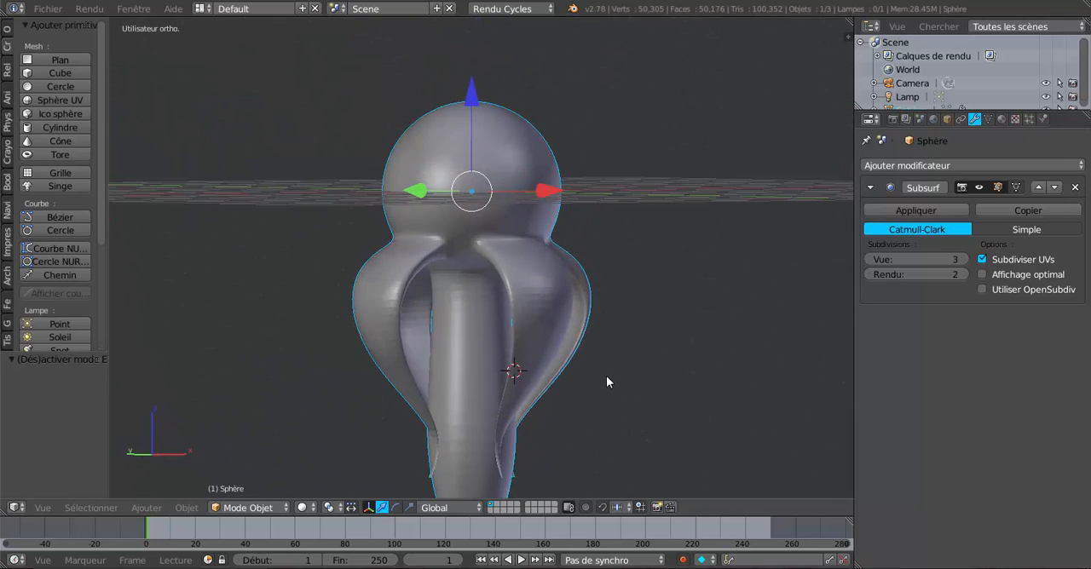
key("Tab")
middle_click_drag(559, 329, 485, 349)
scroll(485, 349, "up", 1)
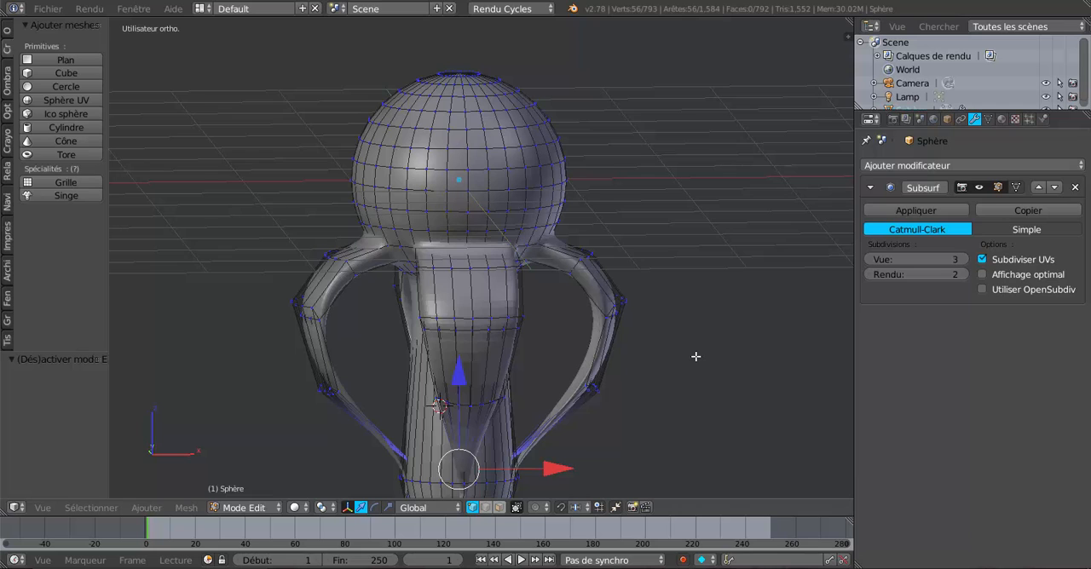
Clear the vertex selection and examine how the legs surround the column from above and obliquely, in wireframe and solid shading
key("KP_7")
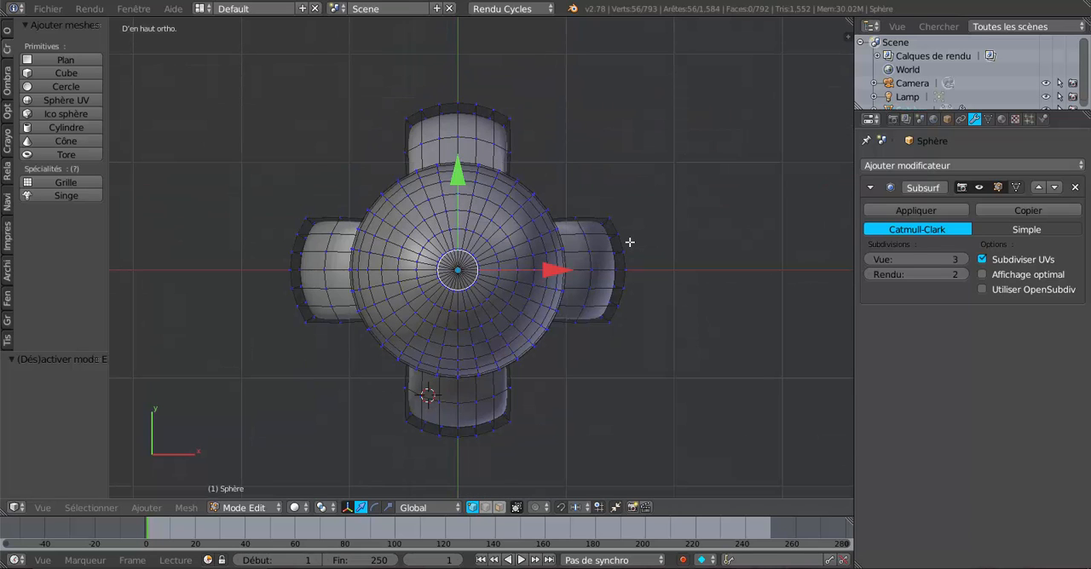
key("z")
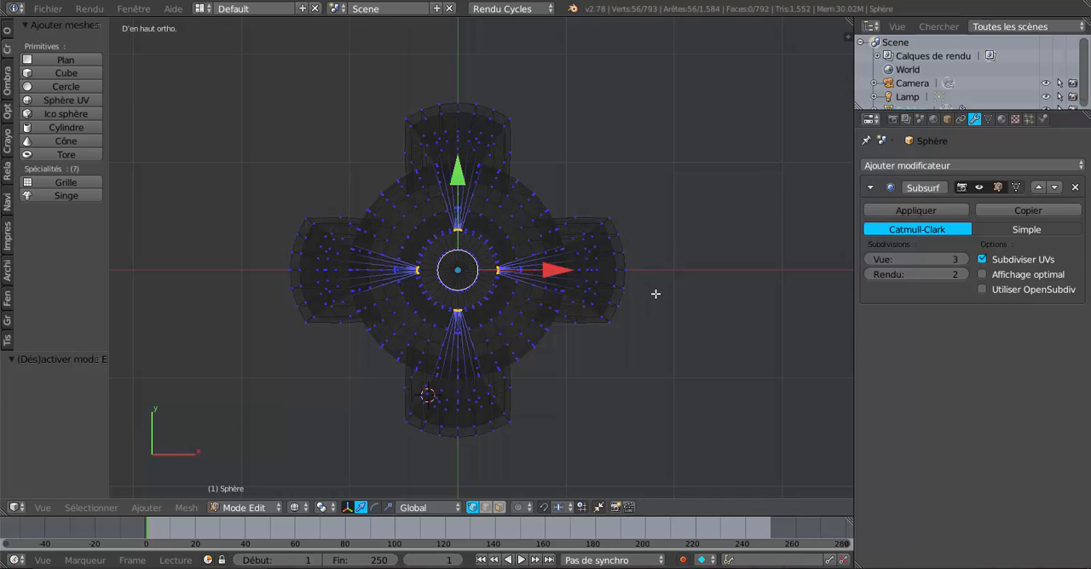
key("a")
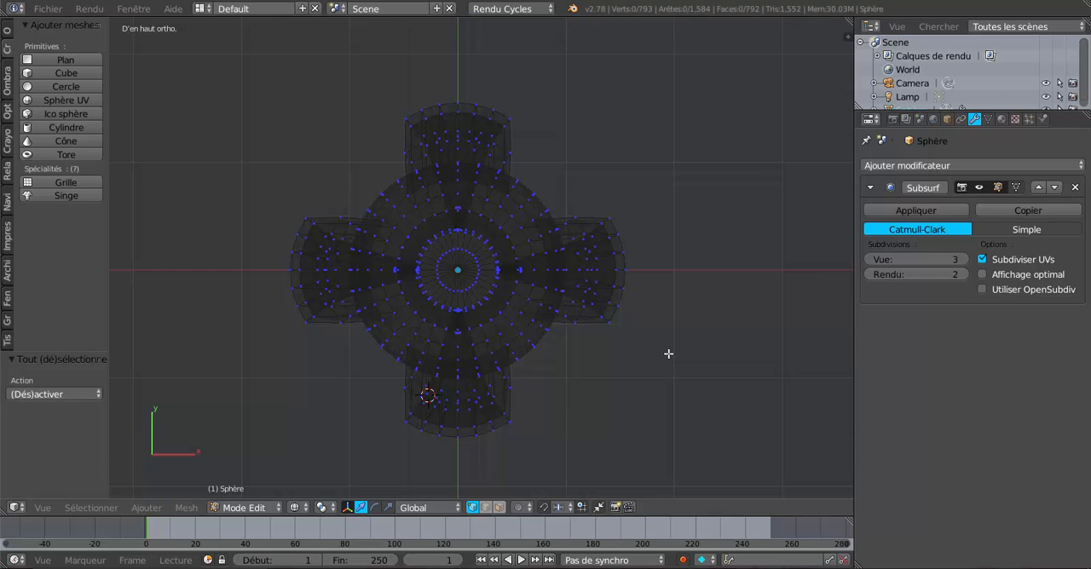
scroll(667, 353, "up", 1)
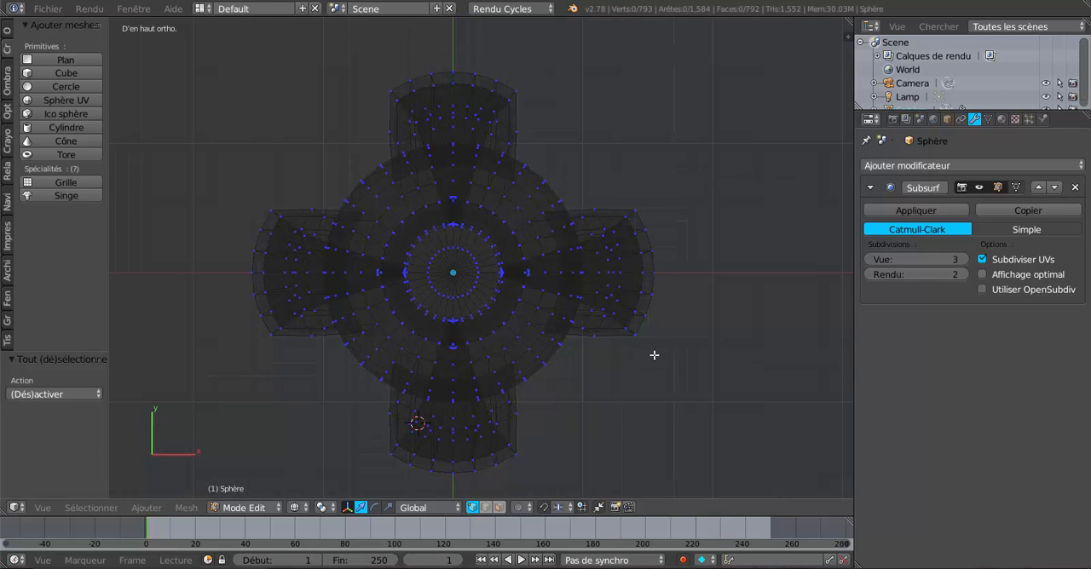
middle_click_drag(660, 394, 506, 373)
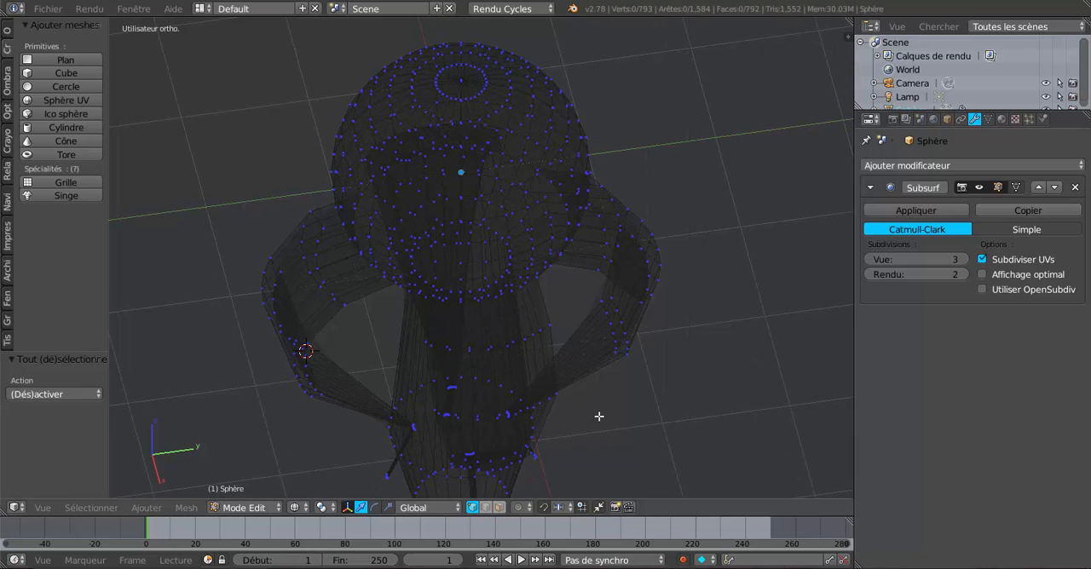
key("z")
middle_click_drag(526, 399, 559, 340)
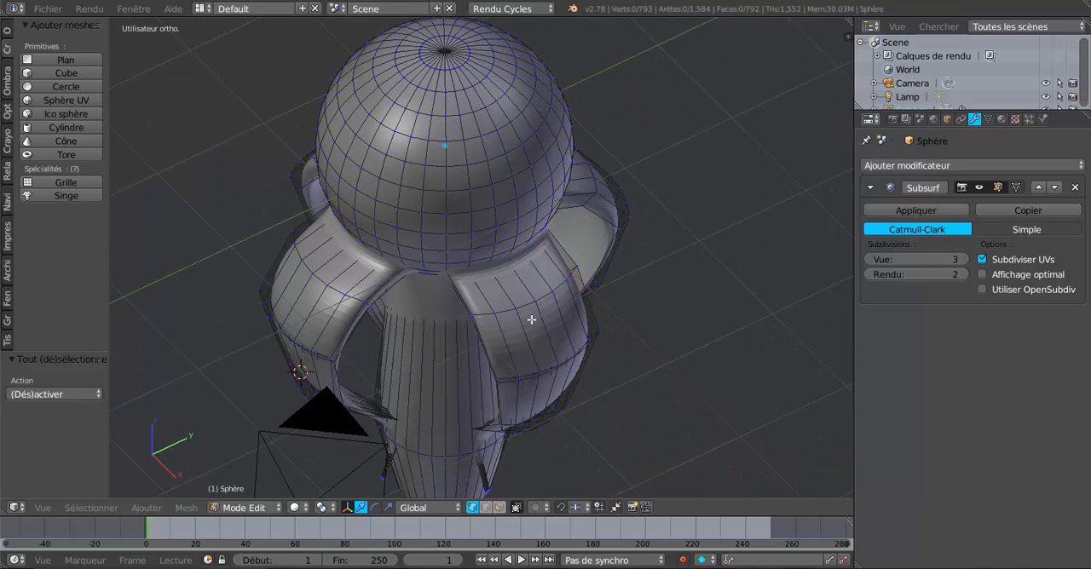
scroll(638, 334, "down", 3)
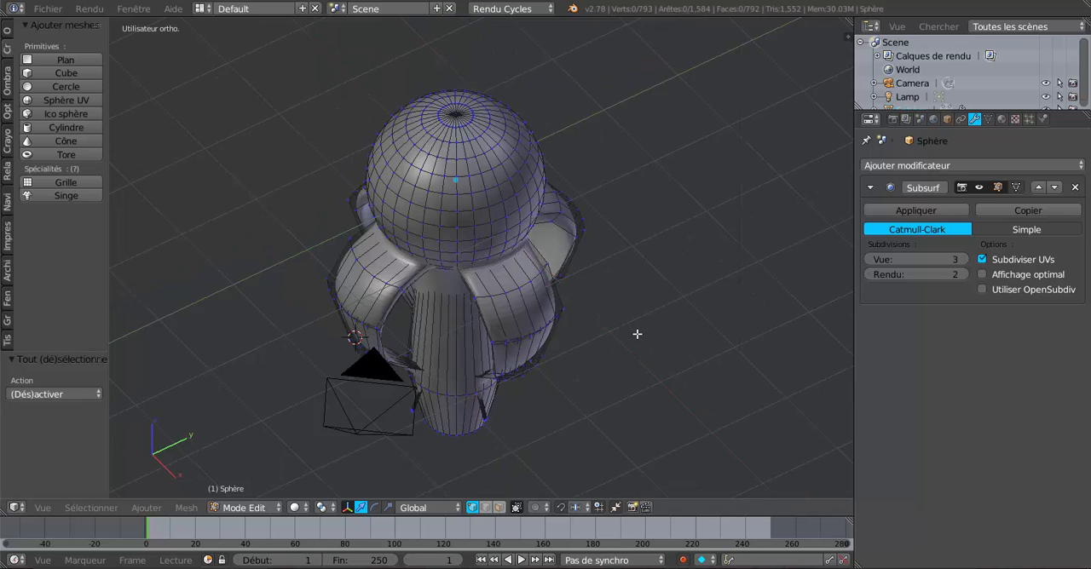
middle_click_drag(570, 360, 542, 315)
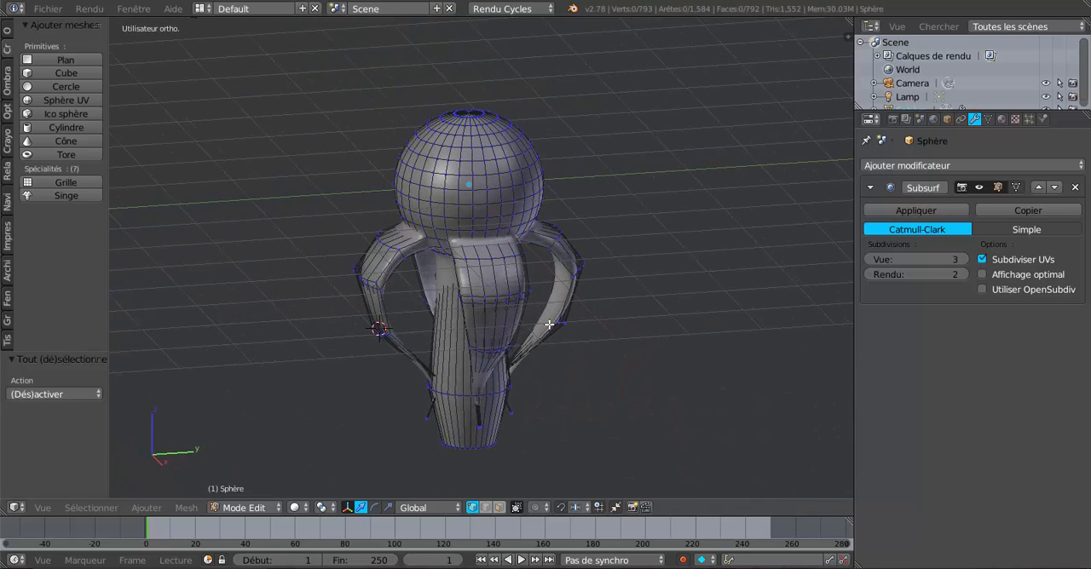
scroll(548, 324, "up", 2)
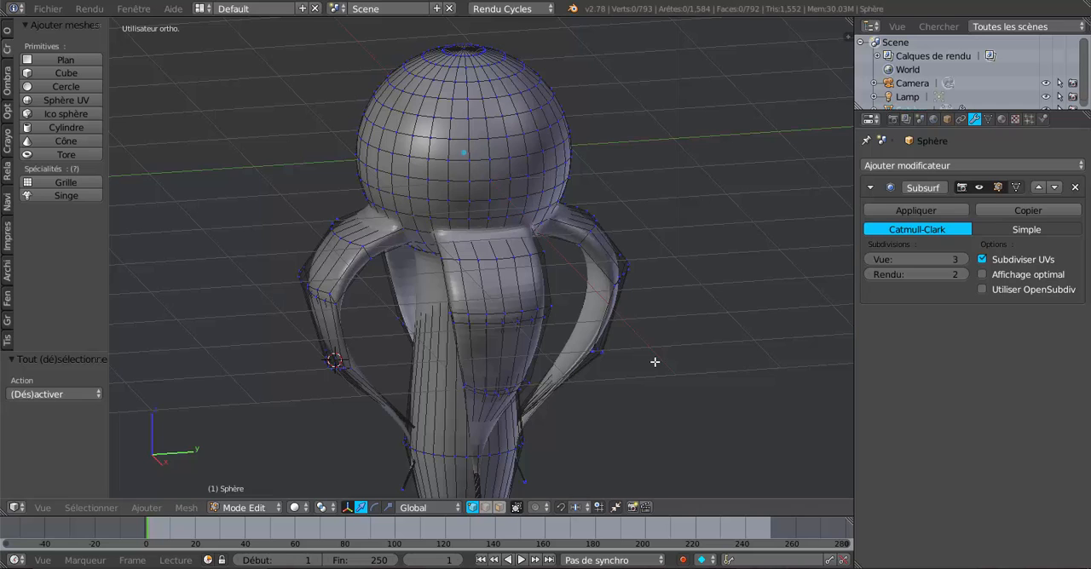
Box-select the sphere's vertices above the leg junction in the wireframe front view and hide them
key("KP_1")
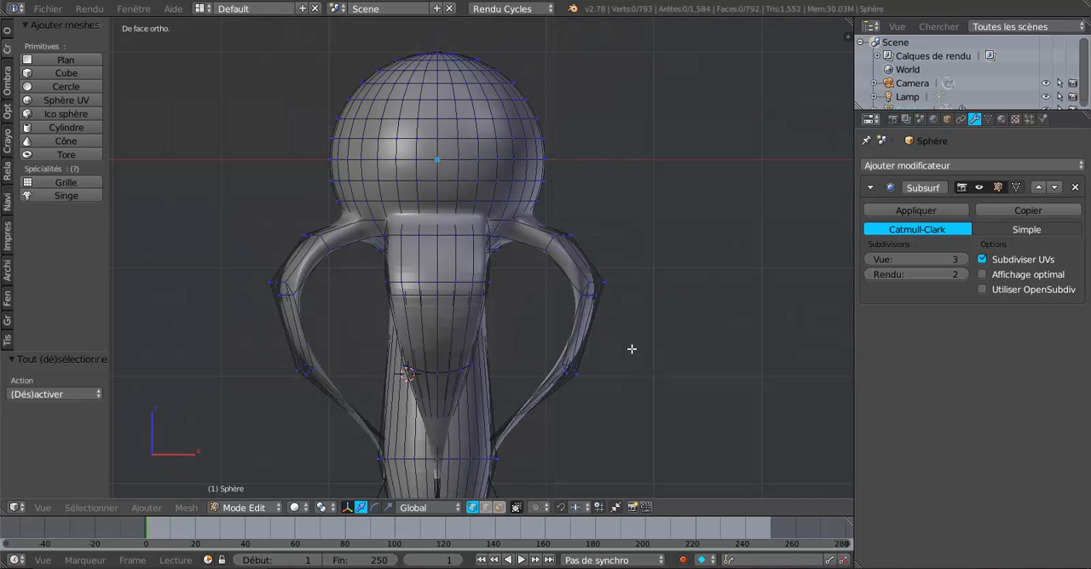
key("z")
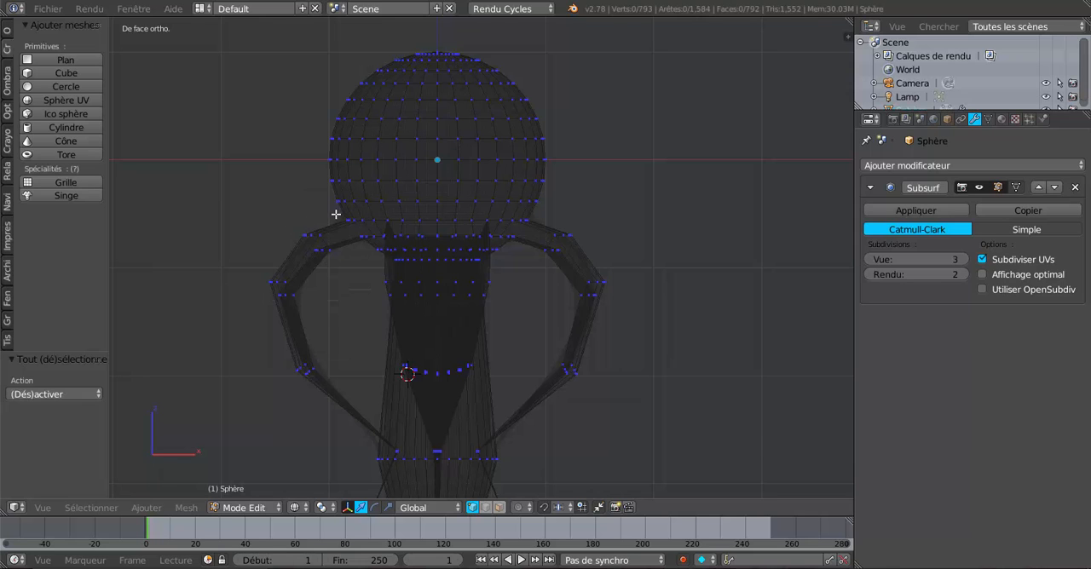
key("b")
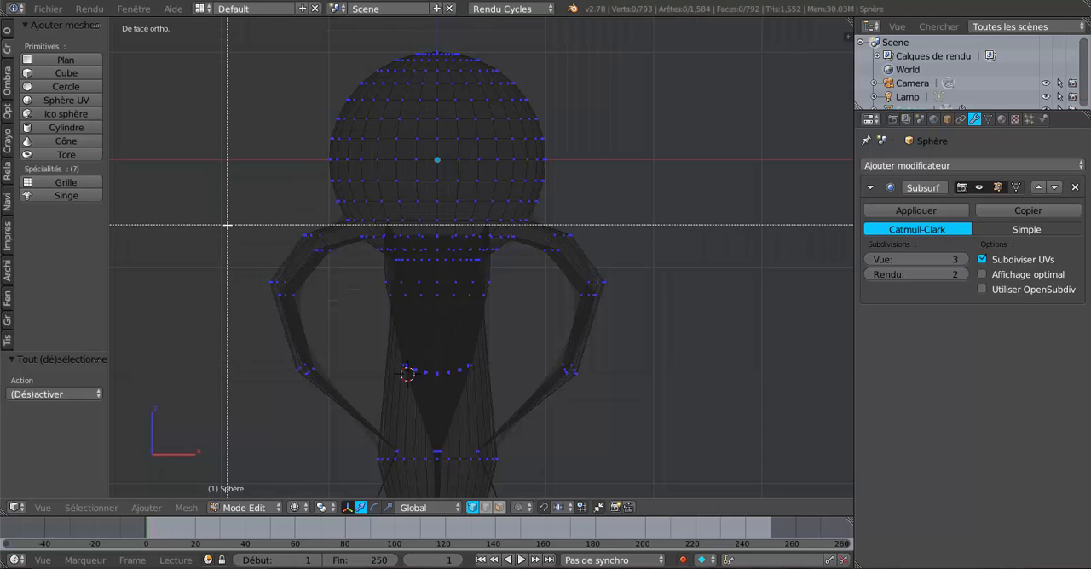
left_click_drag(227, 213, 671, 37)
key("h")
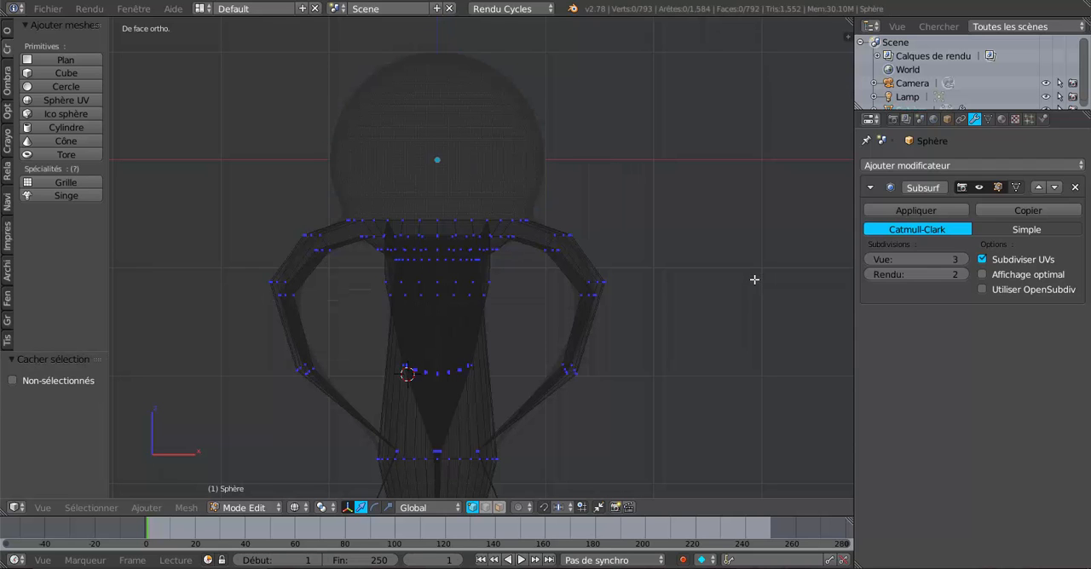
Select the central column's edge loops and faces, from the junction ring down to the base, and hide them
middle_click_drag(754, 280, 707, 280)
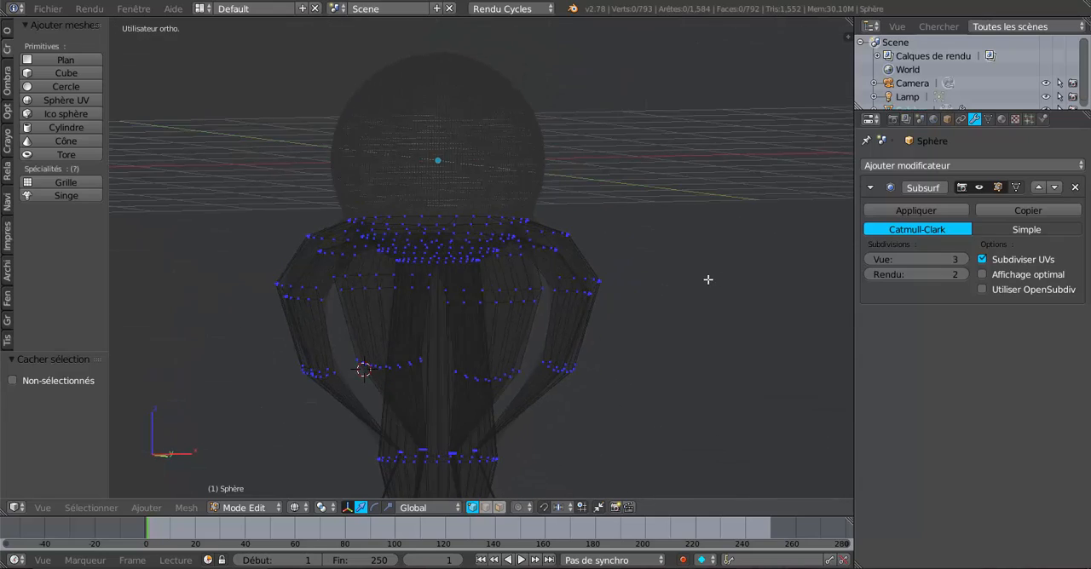
scroll(554, 311, "up", 2)
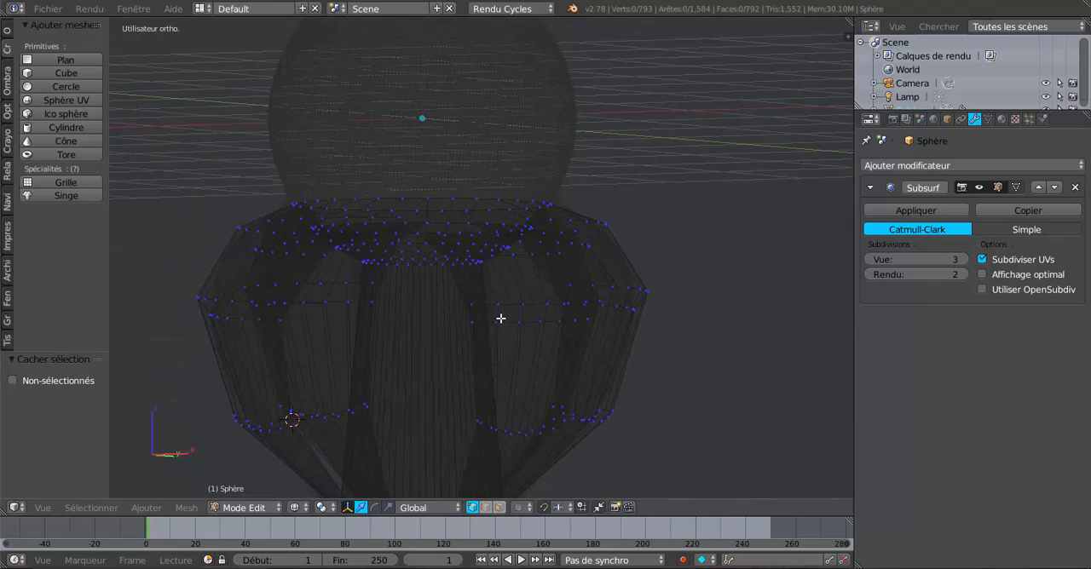
scroll(490, 311, "up", 4)
middle_click_drag(470, 309, 473, 287)
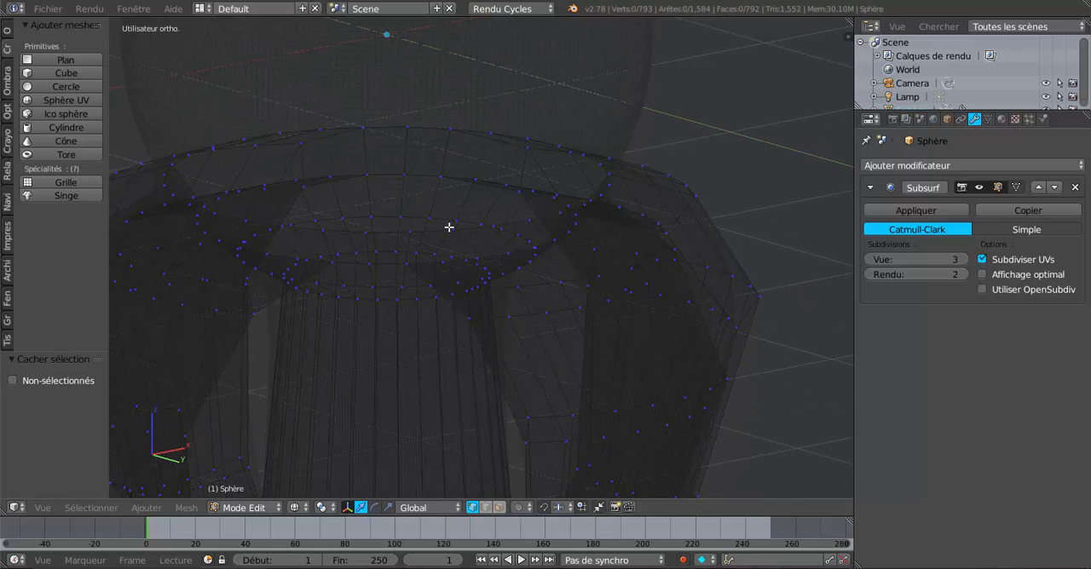
right_click(430, 260, "alt")
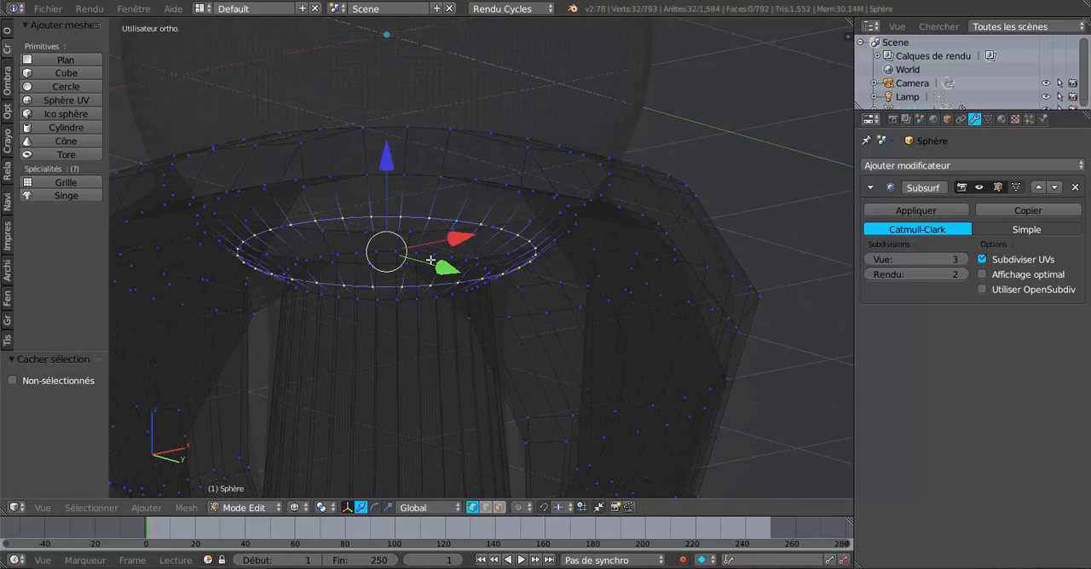
right_click(432, 254, "alt+shift")
scroll(445, 292, "down", 3)
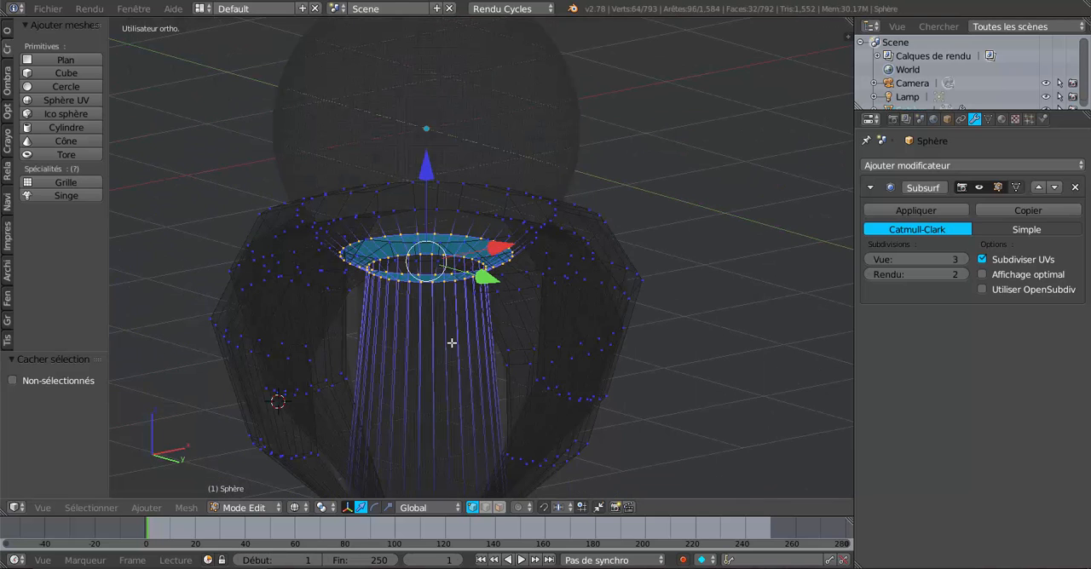
middle_click_drag(448, 348, 475, 174, "shift")
right_click(456, 339, "alt+shift")
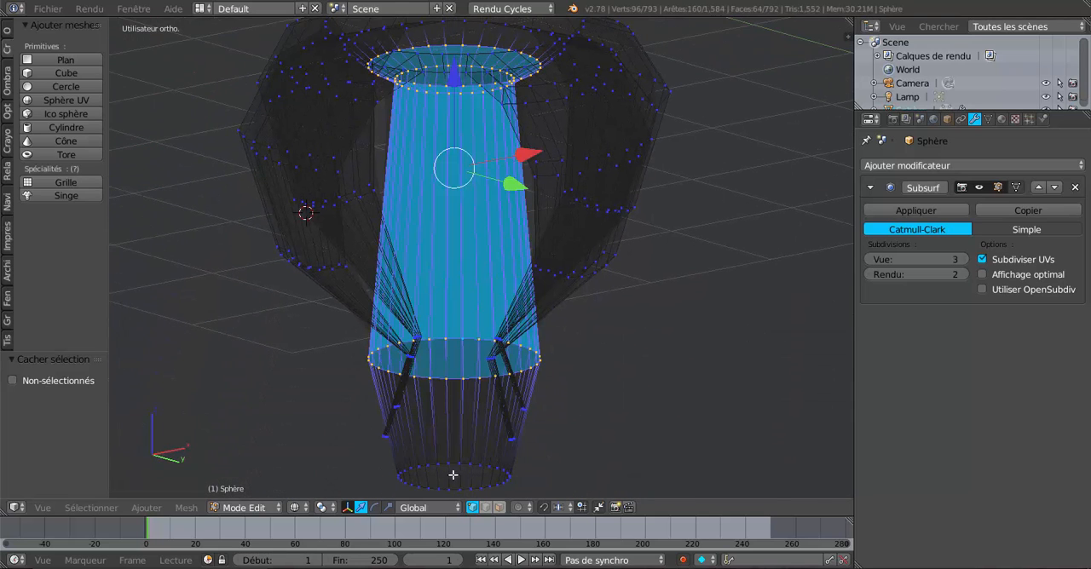
right_click(454, 466, "alt+shift")
key("h")
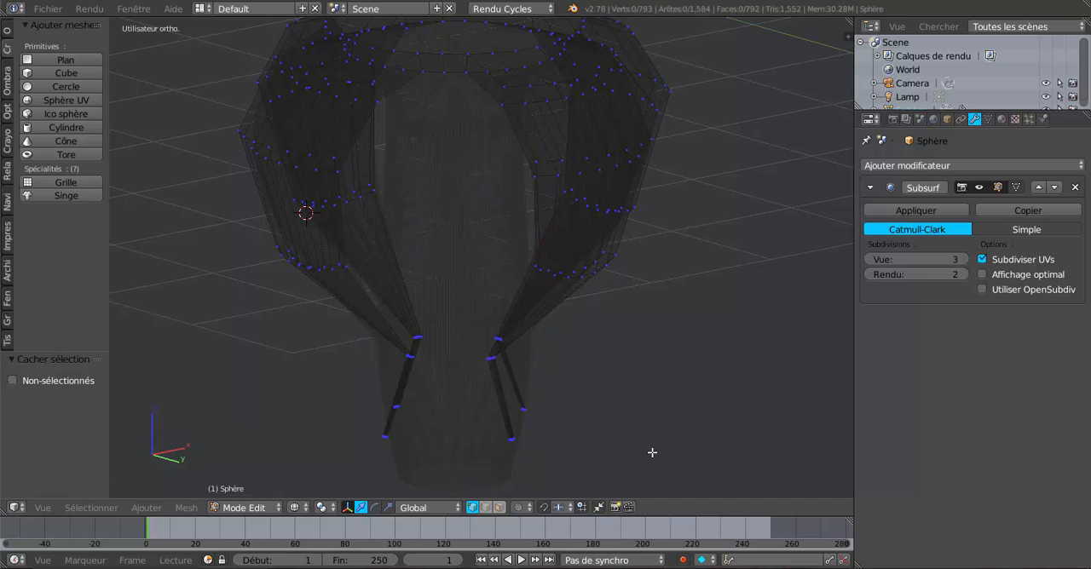
Check the whole object in Object Mode, return to Edit Mode, and examine the isolated legs in solid shading from several angles
scroll(691, 380, "down", 2)
middle_click_drag(679, 409, 599, 464)
key("Tab")
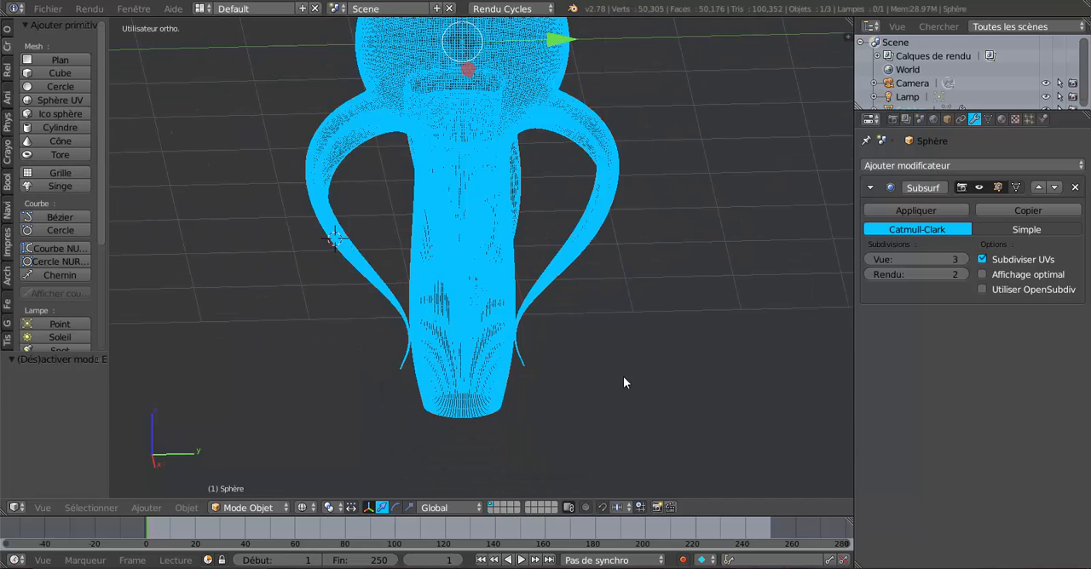
key("Tab")
mouse_move(623, 376)
middle_mouse_down()
mouse_move(585, 383)
mouse_move(585, 358)
mouse_move(501, 337)
mouse_move(540, 315)
mouse_move(572, 383)
mouse_move(546, 386)
middle_mouse_up()
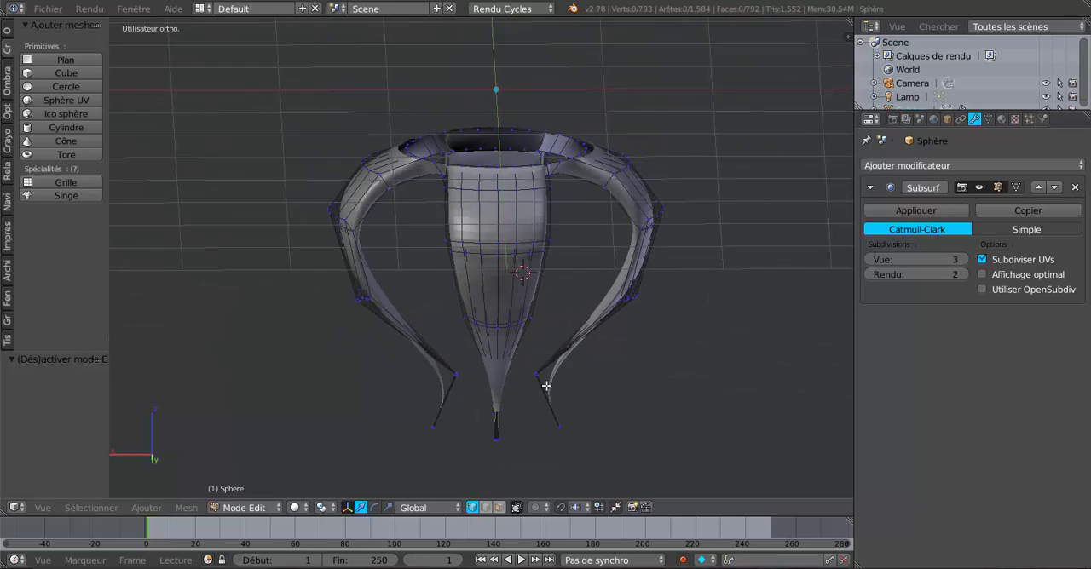
scroll(547, 386, "up", 3)
middle_click_drag(517, 310, 600, 379)
scroll(621, 327, "up", 2)
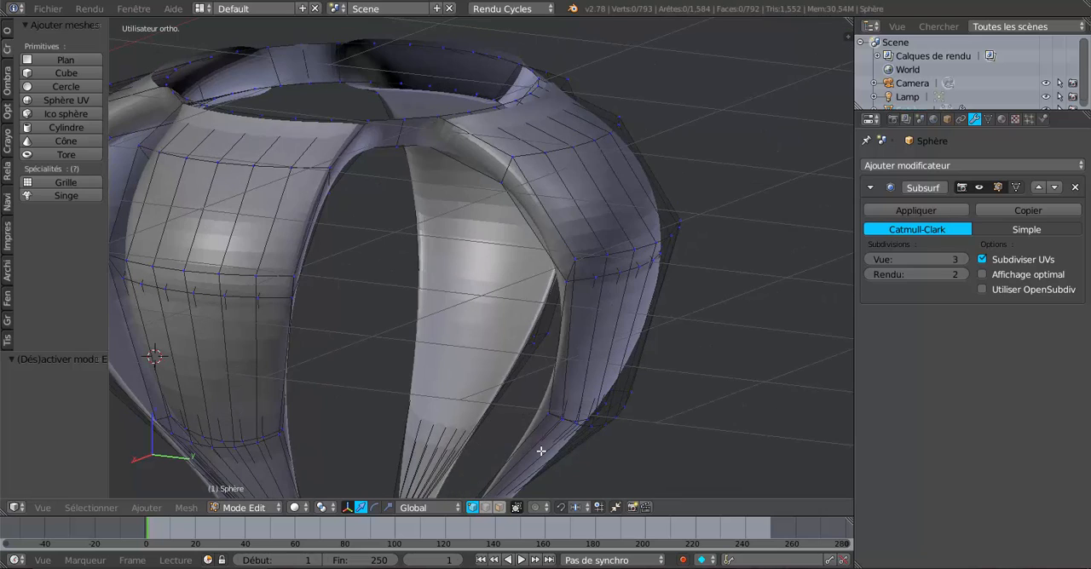
middle_click_drag(591, 273, 602, 250)
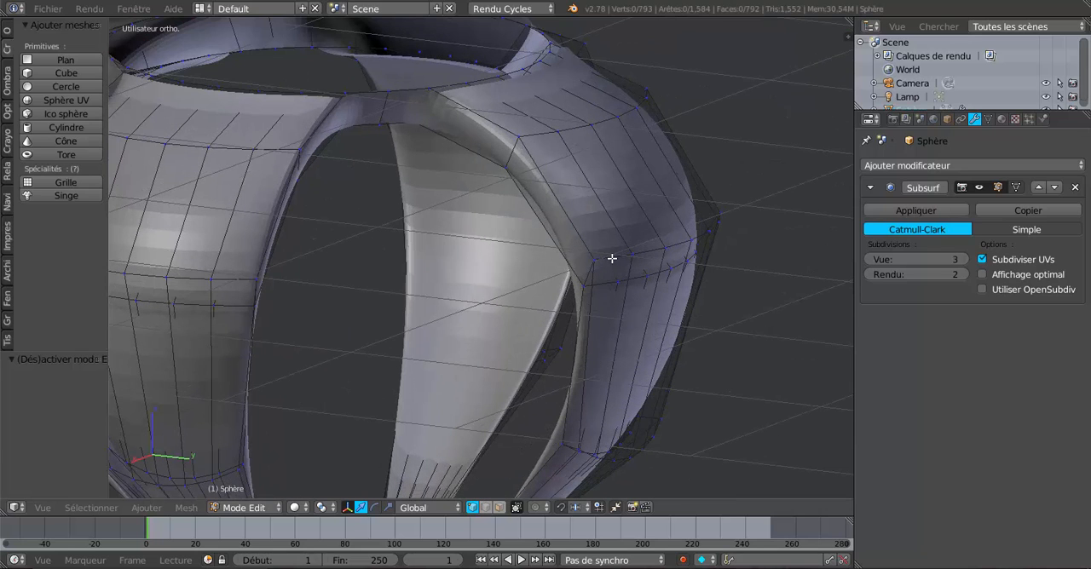
Select the upper bend loop of the positive-Y leg and rotate it about 45.7° in the right orthographic view
right_click(612, 258, "alt")
scroll(610, 301, "down", 2)
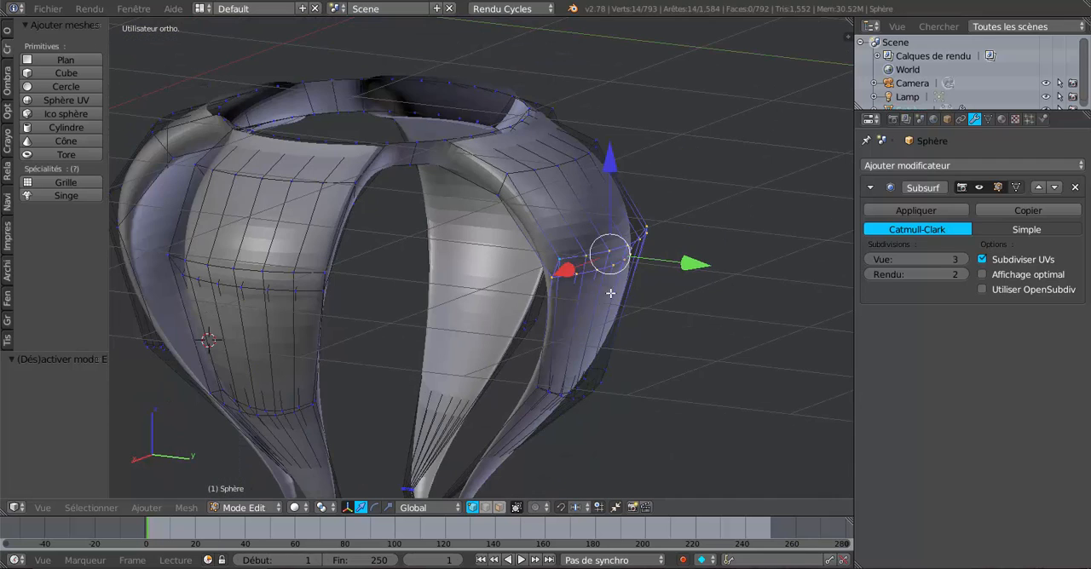
middle_click_drag(610, 294, 676, 285)
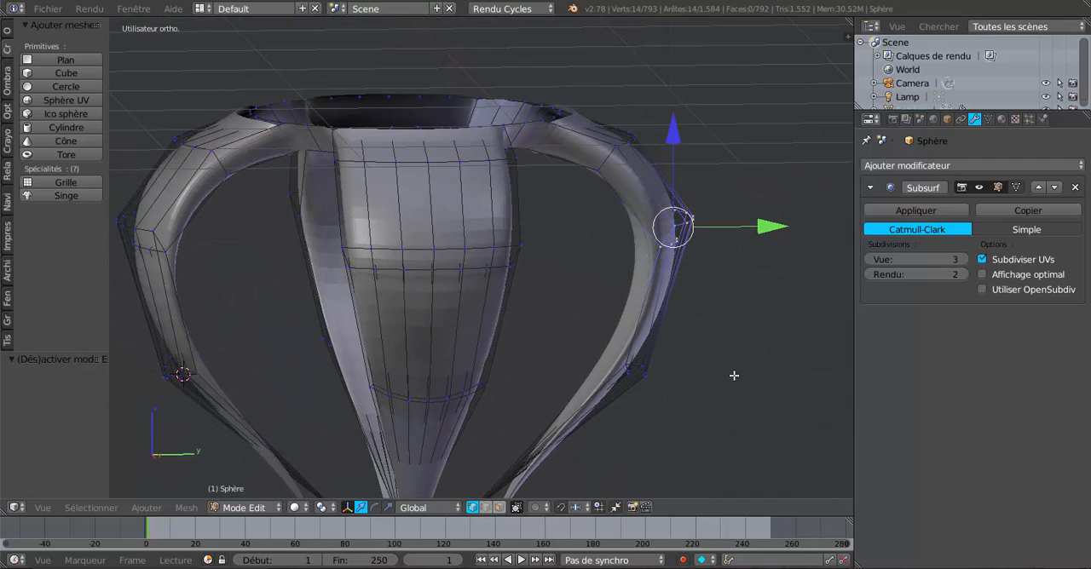
key("KP_1")
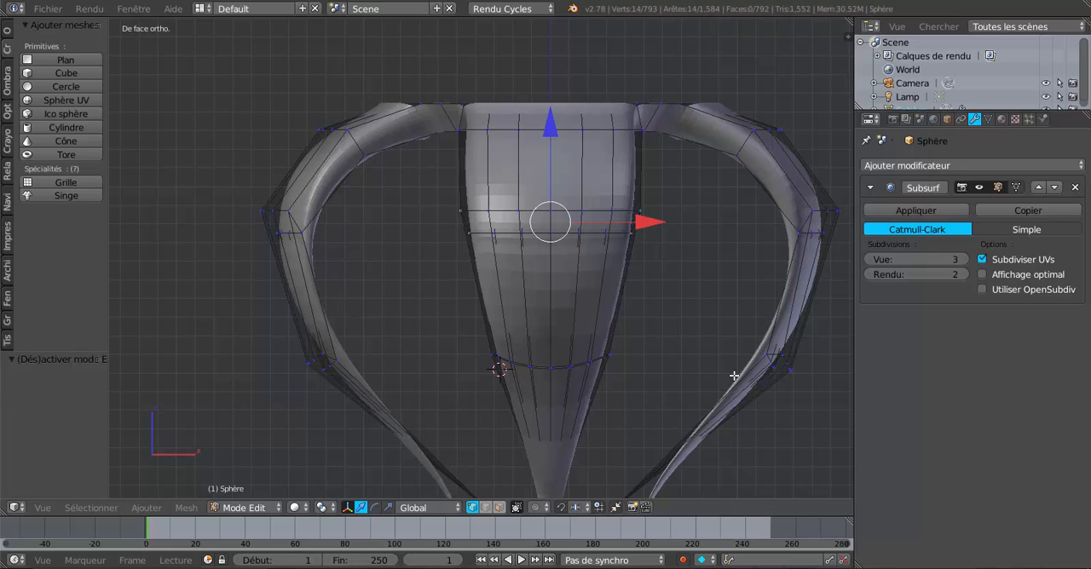
key("KP_3")
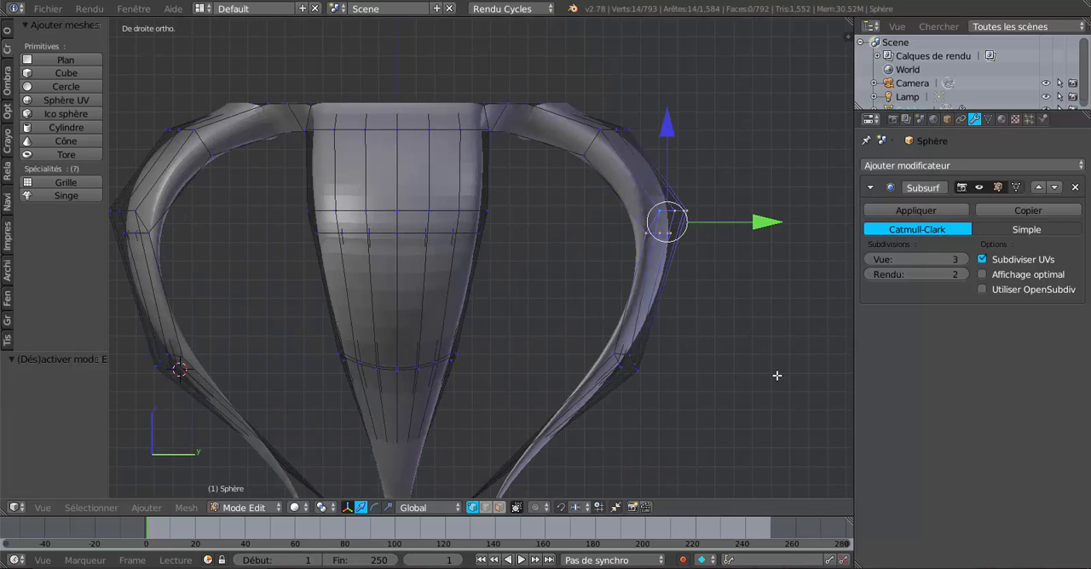
key("r")
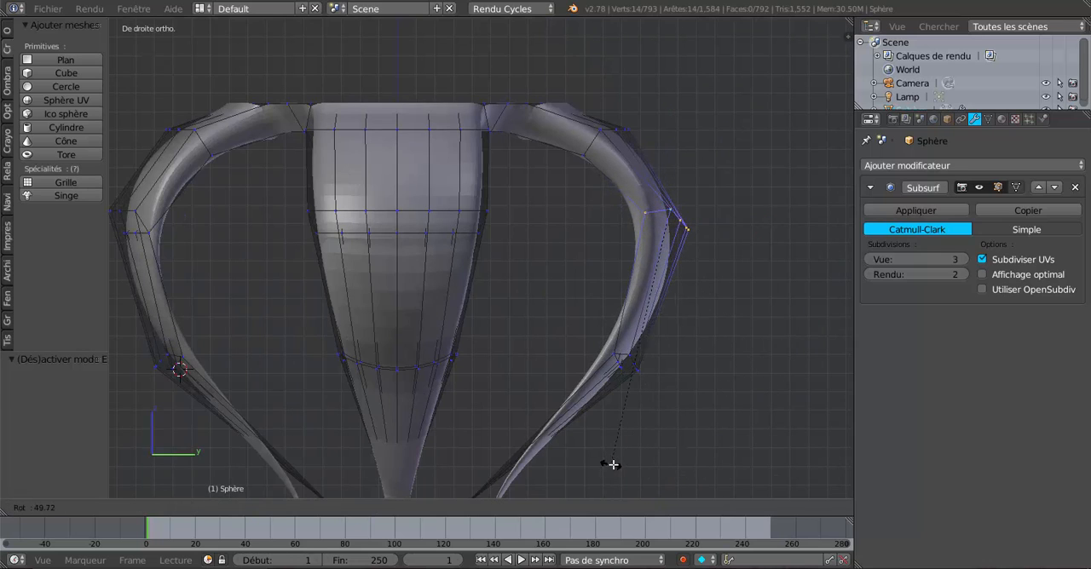
left_click(630, 464)
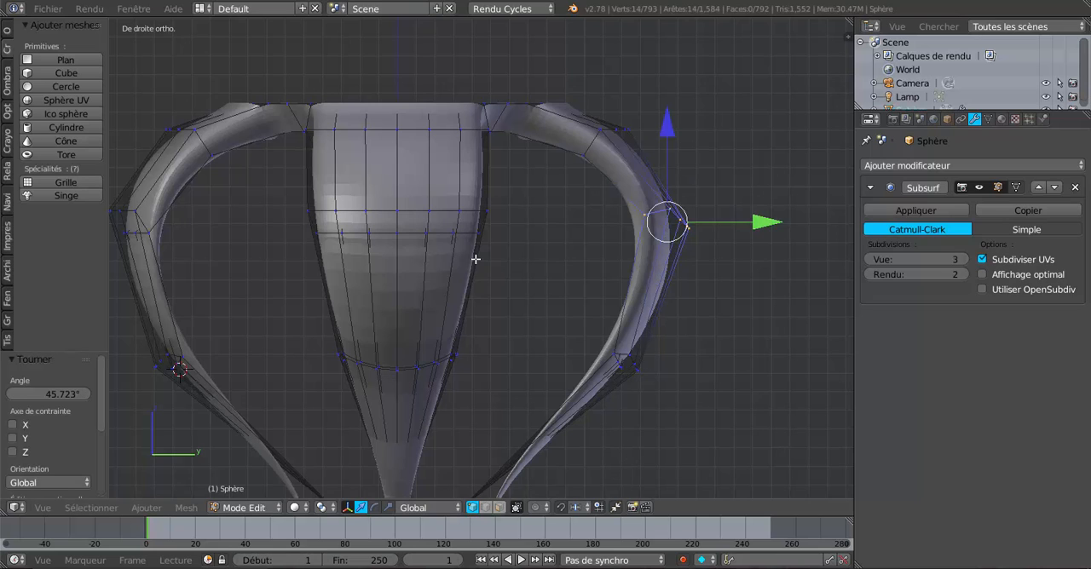
Select the matching upper bend loop on the negative-Y leg and rotate it about -49.4°
right_click(147, 223)
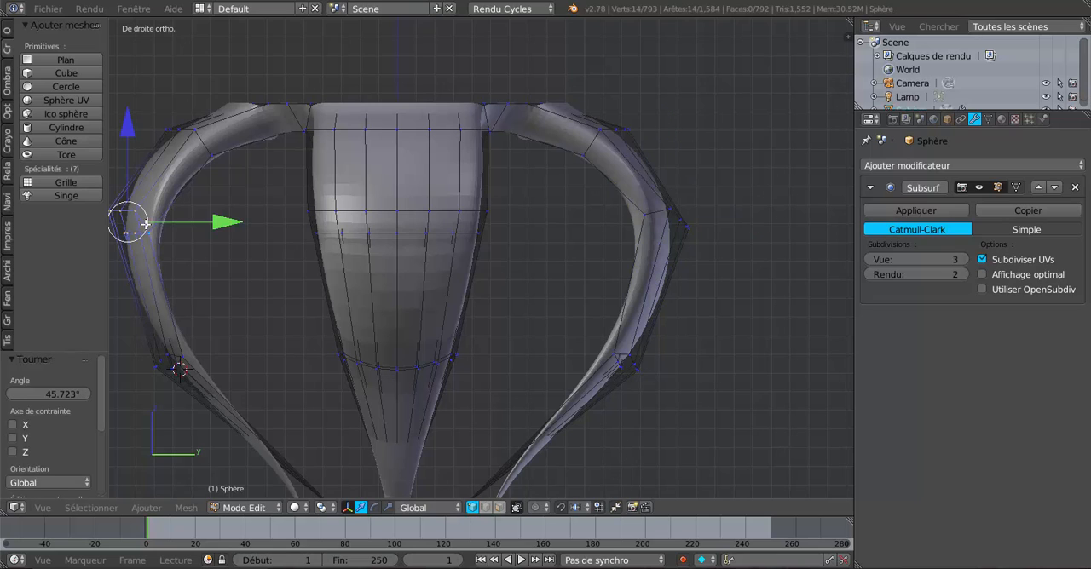
key("r")
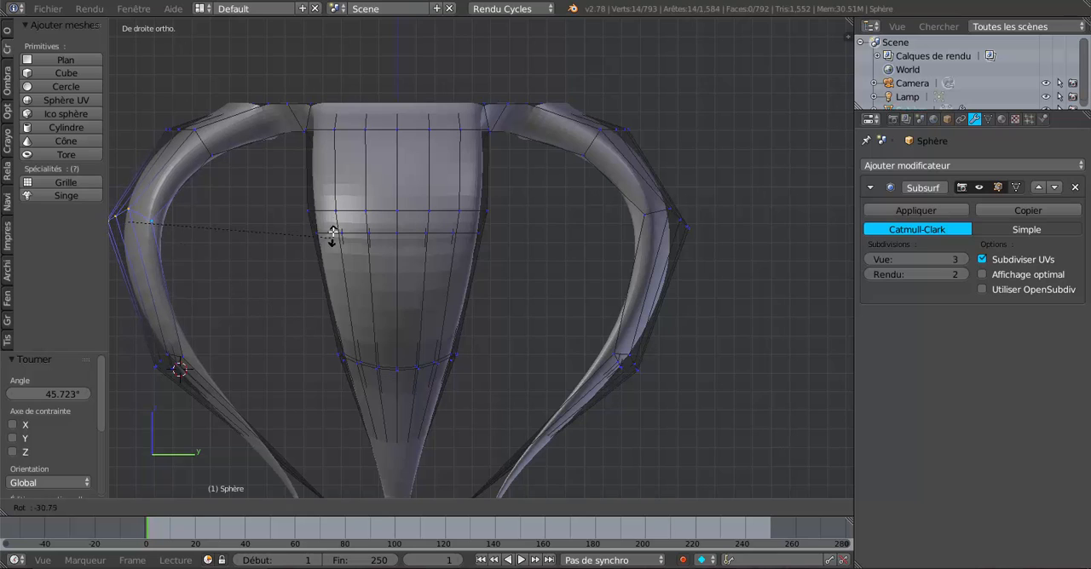
left_click(329, 171)
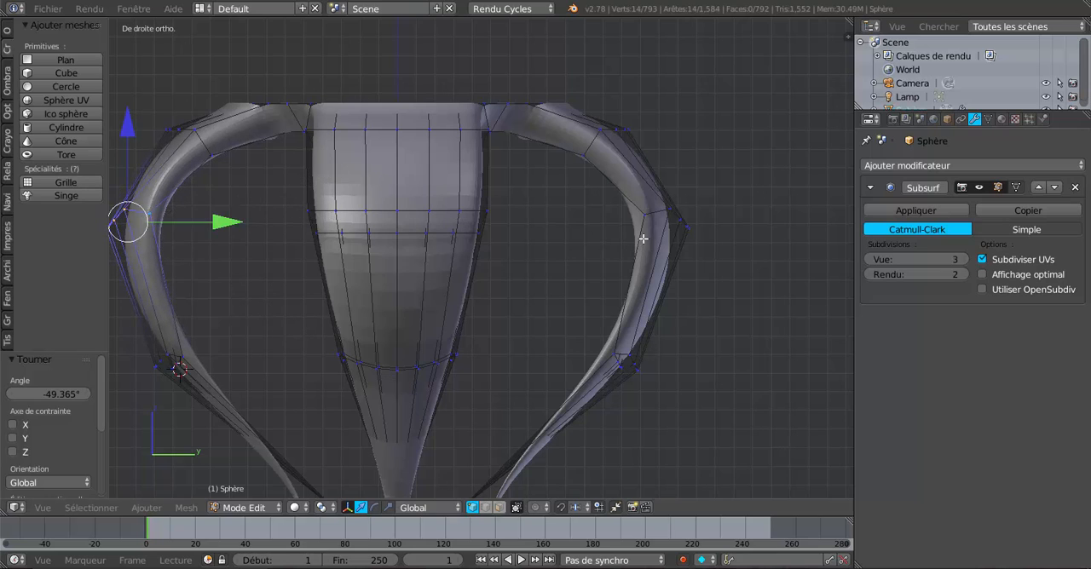
Reselect the positive-Y leg's upper bend loop and flatten it with LoopTools Flatten, using Best fit
right_click(655, 208)
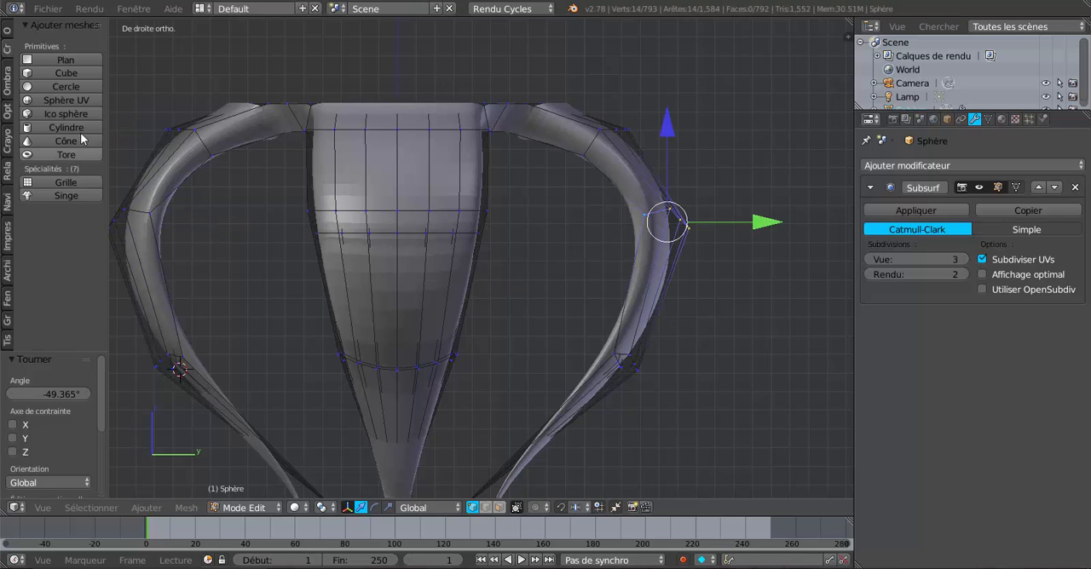
left_click(7, 31)
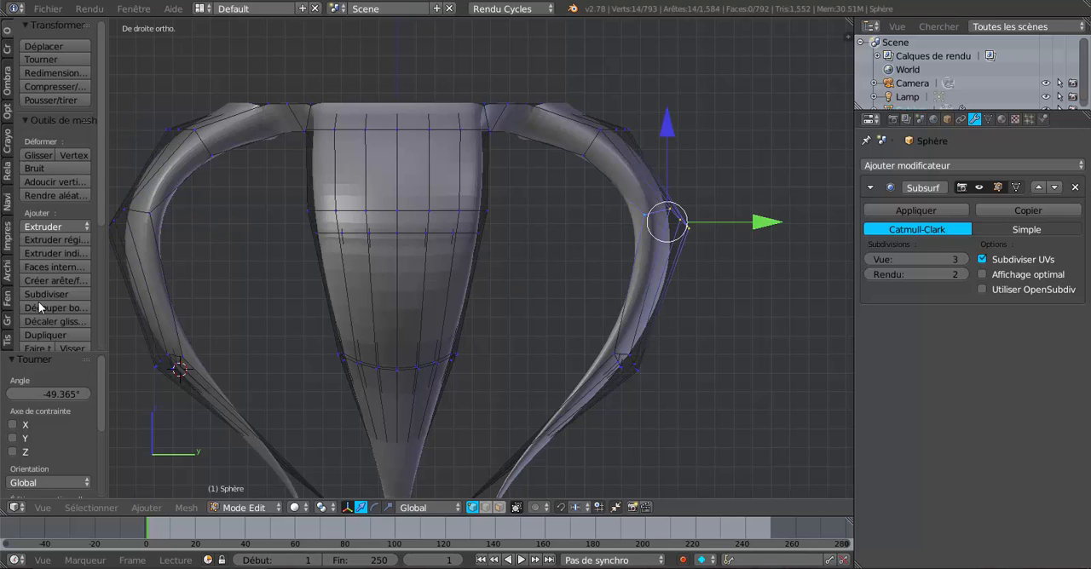
scroll(39, 305, "down", 4)
left_click(42, 343)
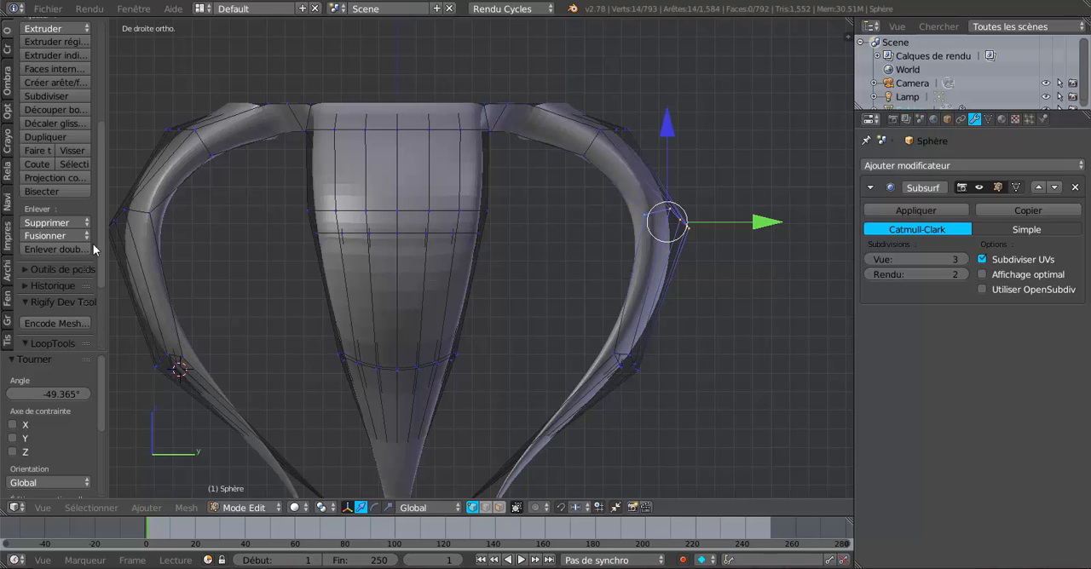
scroll(92, 248, "down", 4)
left_click(50, 284)
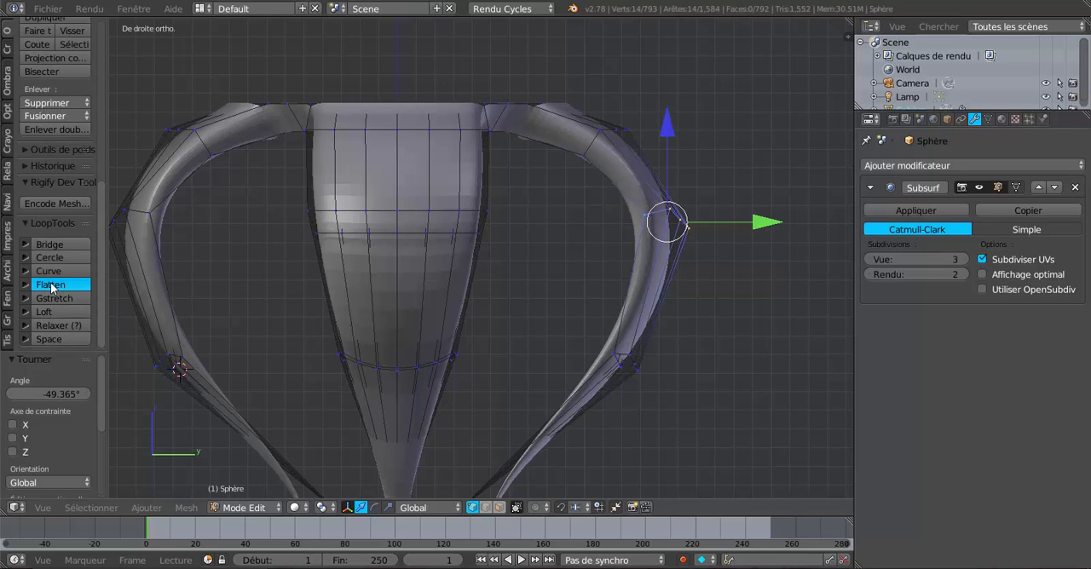
Flatten the negative-Y leg's upper bend loop with LoopTools and rotate it about 12.3°
right_click(127, 216)
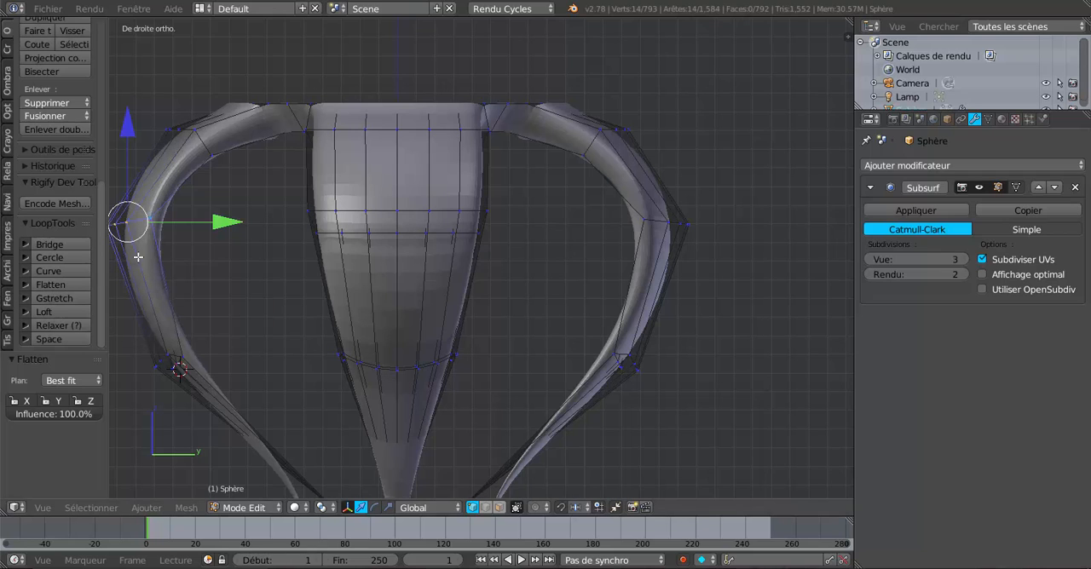
scroll(196, 240, "down", 2)
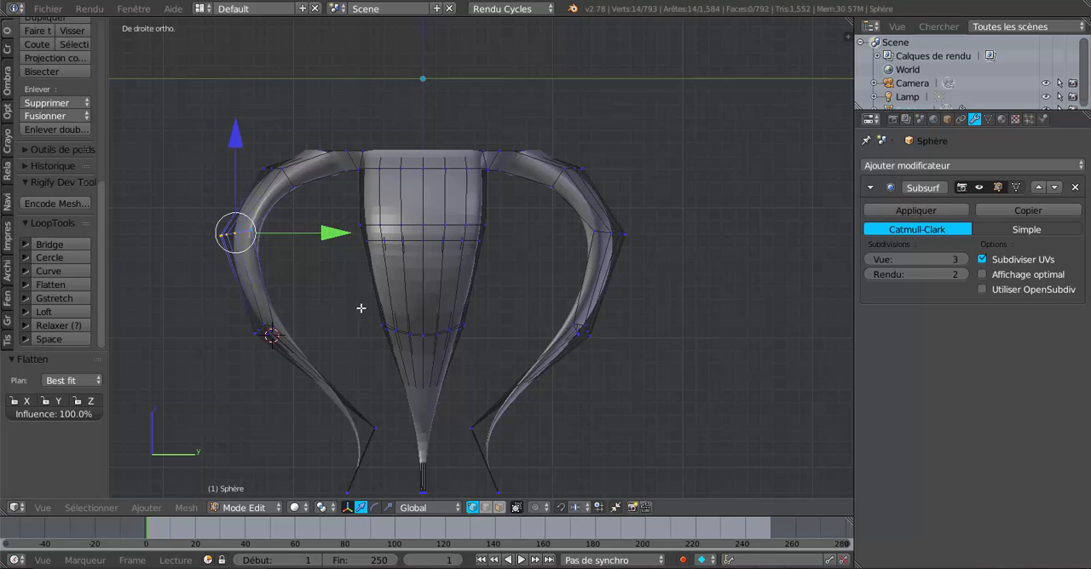
key("r")
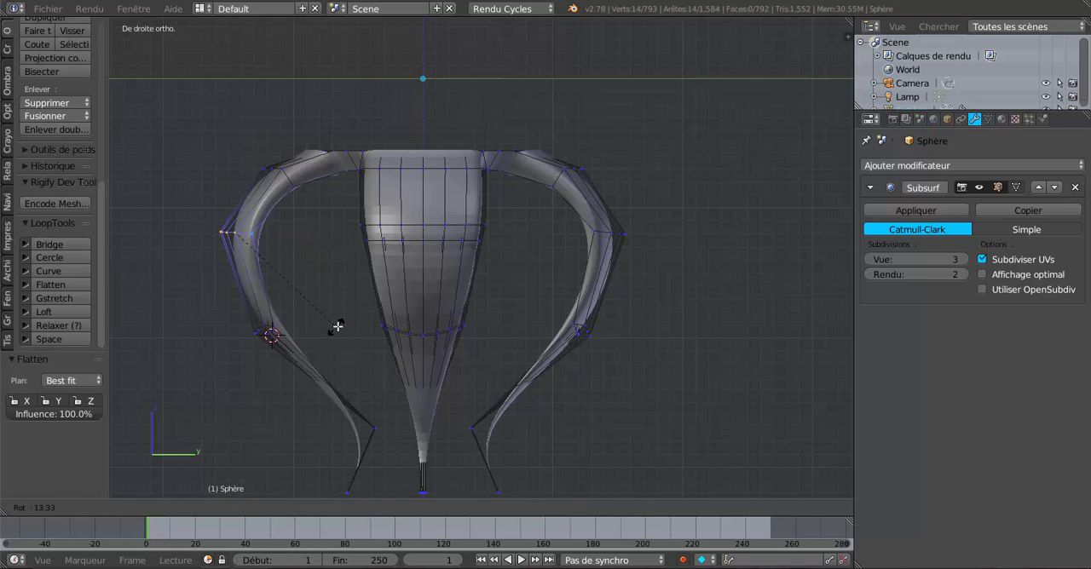
left_click(337, 326)
Flatten the lower bend loops of the positive-Y and negative-Y legs with LoopTools Flatten, one leg after the other
scroll(605, 365, "up", 5)
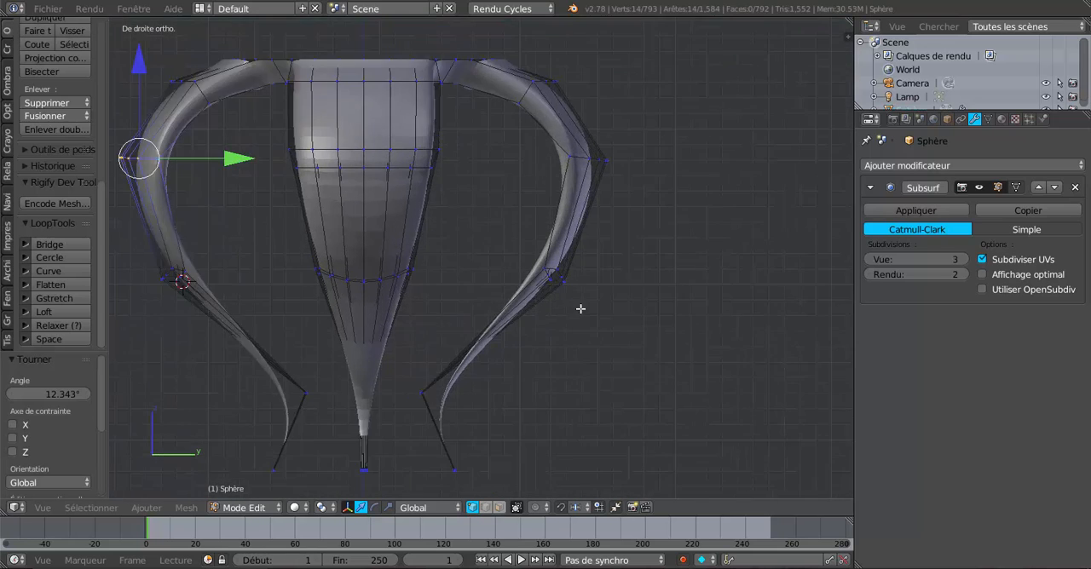
right_click(639, 286, "alt")
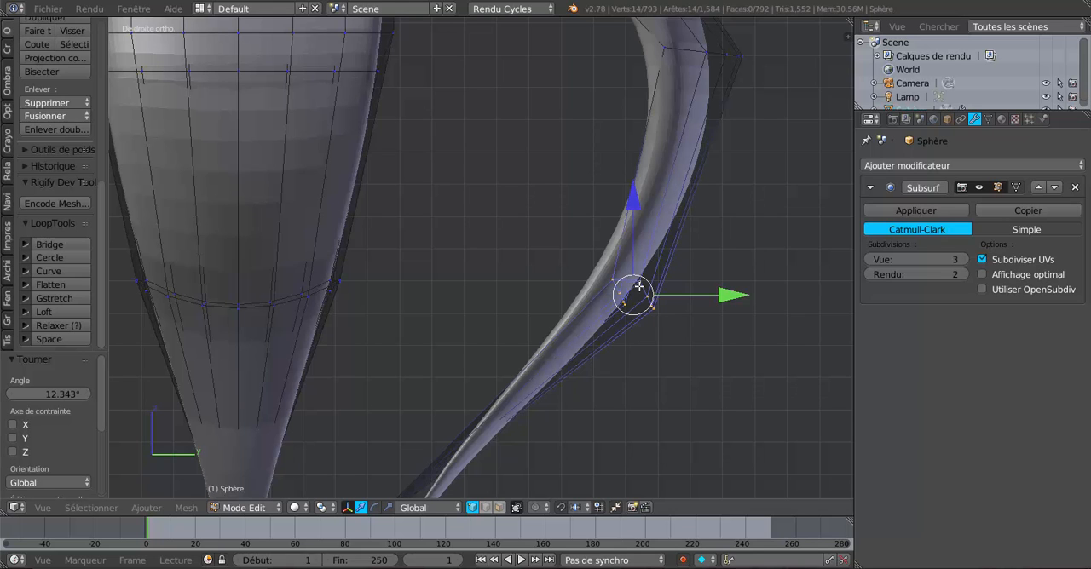
left_click(51, 284)
scroll(413, 298, "down", 4)
scroll(421, 265, "up", 2)
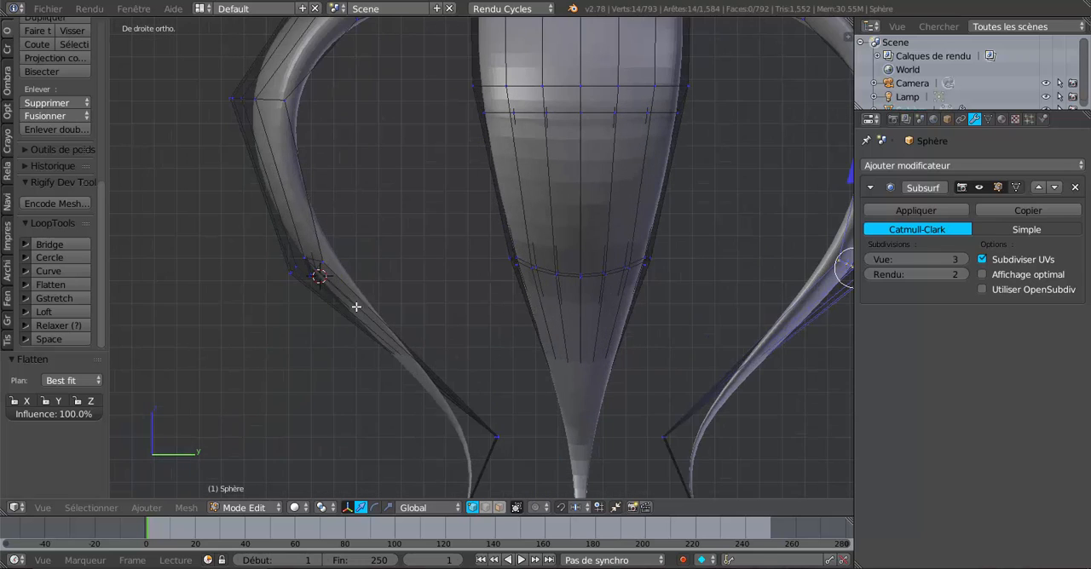
right_click(313, 265)
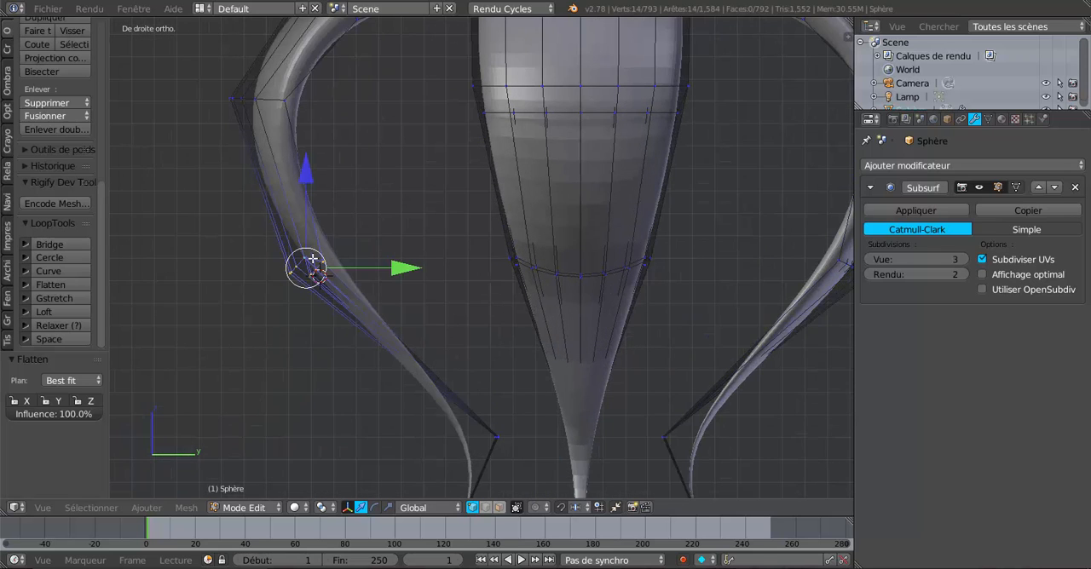
left_click(63, 285)
scroll(255, 298, "down", 3)
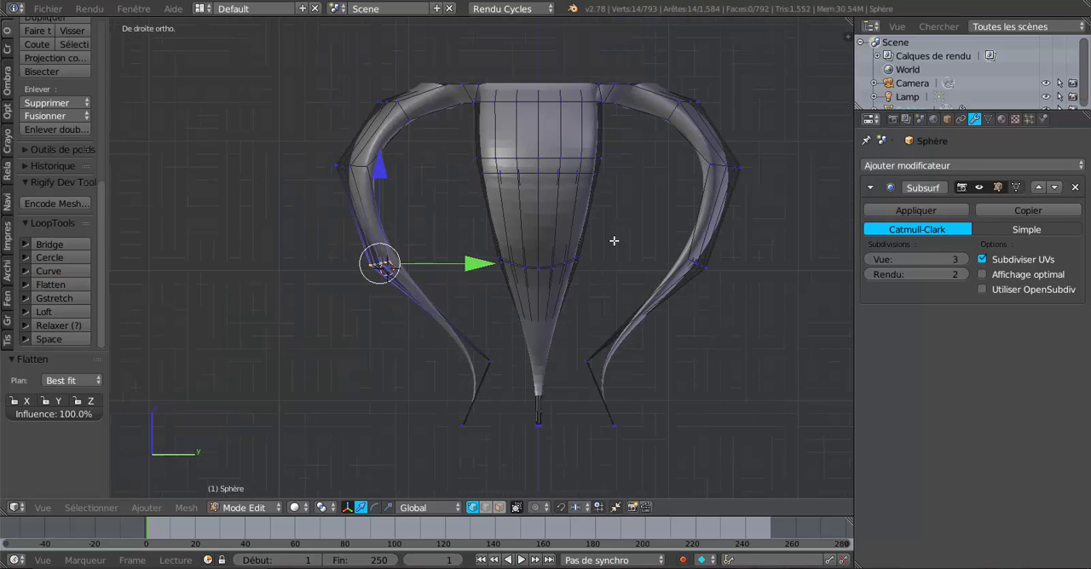
Select the upper bend loop on the negative-X leg and rotate it about -43.9° in front view
middle_click_drag(614, 238, 421, 312, "shift")
scroll(620, 298, "up", 2)
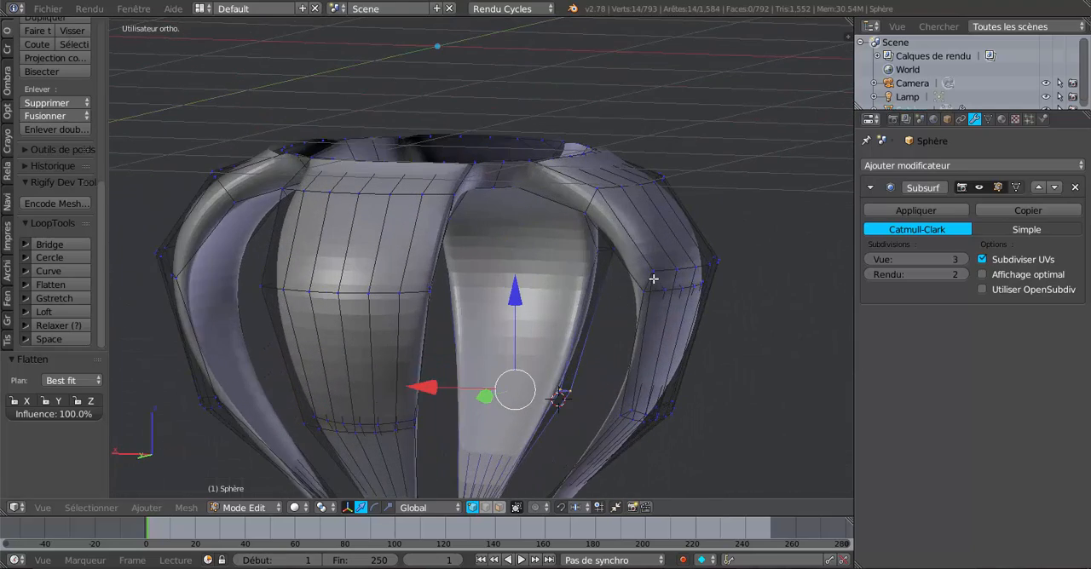
right_click(649, 279, "alt")
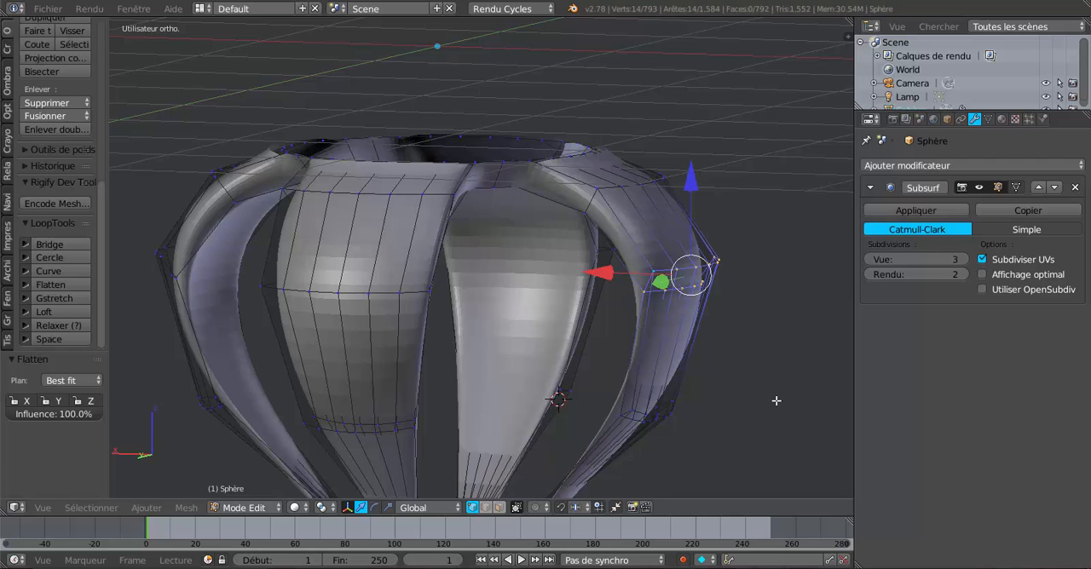
key("KP_3")
key("KP_1")
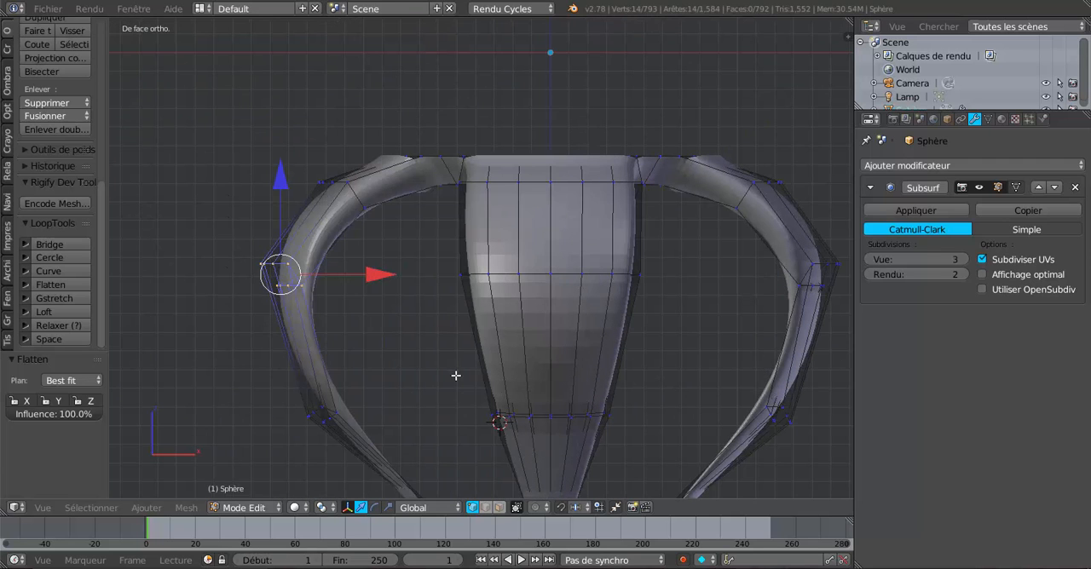
left_click(439, 438)
key("r")
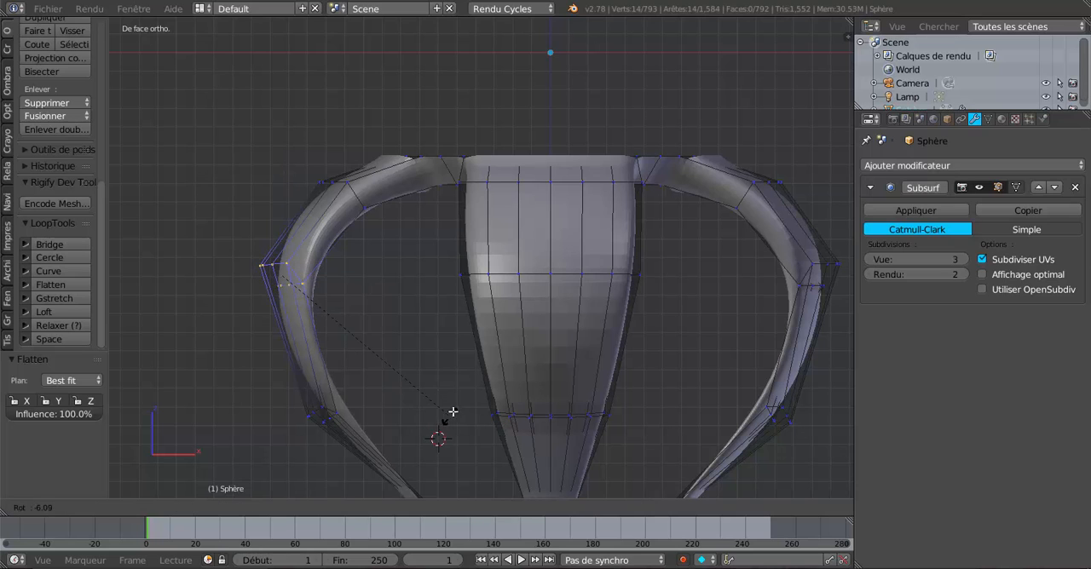
left_click(481, 285)
Flatten the negative-X leg's upper bend loop with LoopTools and rotate it about 4.6°
left_click(64, 285)
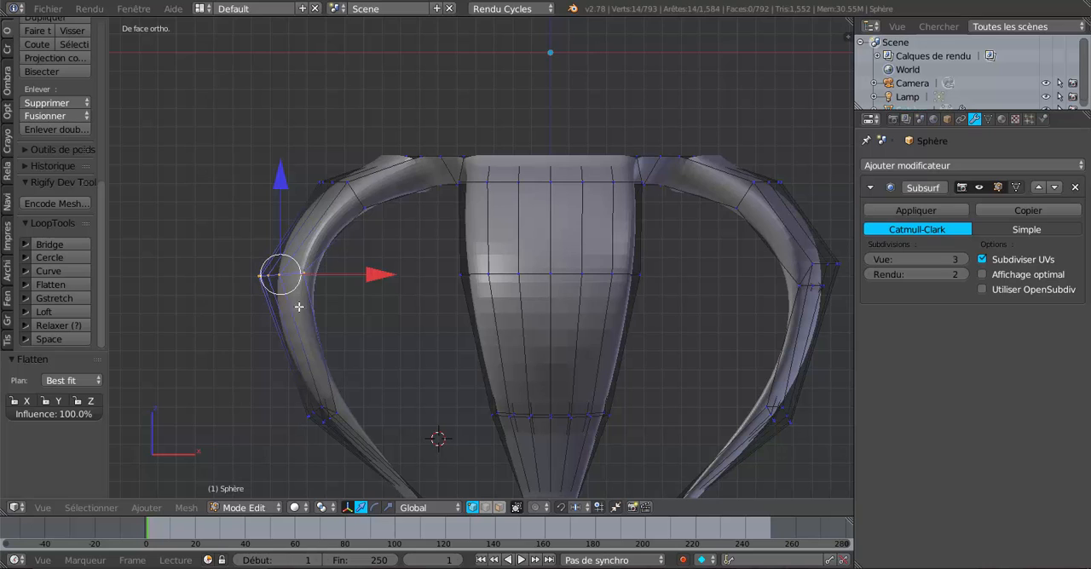
key("r")
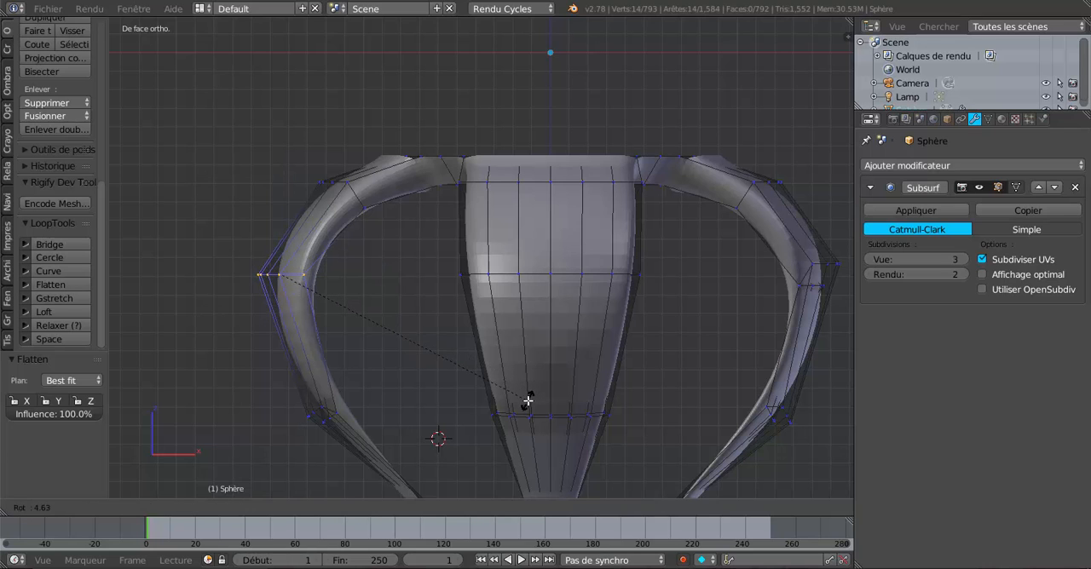
left_click(537, 397)
Select the matching upper bend loop on the positive-X leg and rotate it about 52.3°
middle_click_drag(744, 402, 642, 407, "shift")
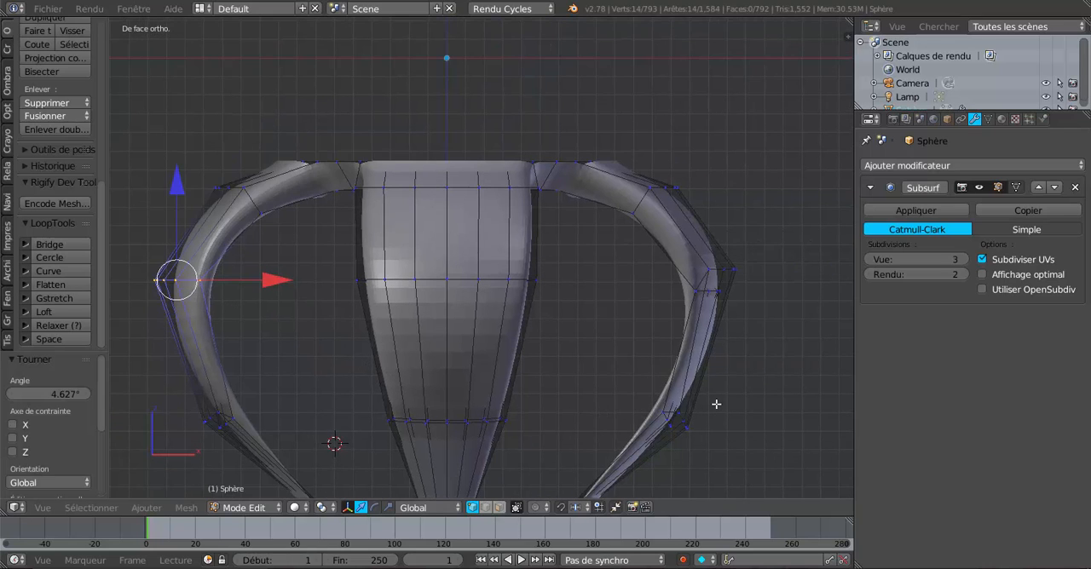
right_click(699, 282, "alt")
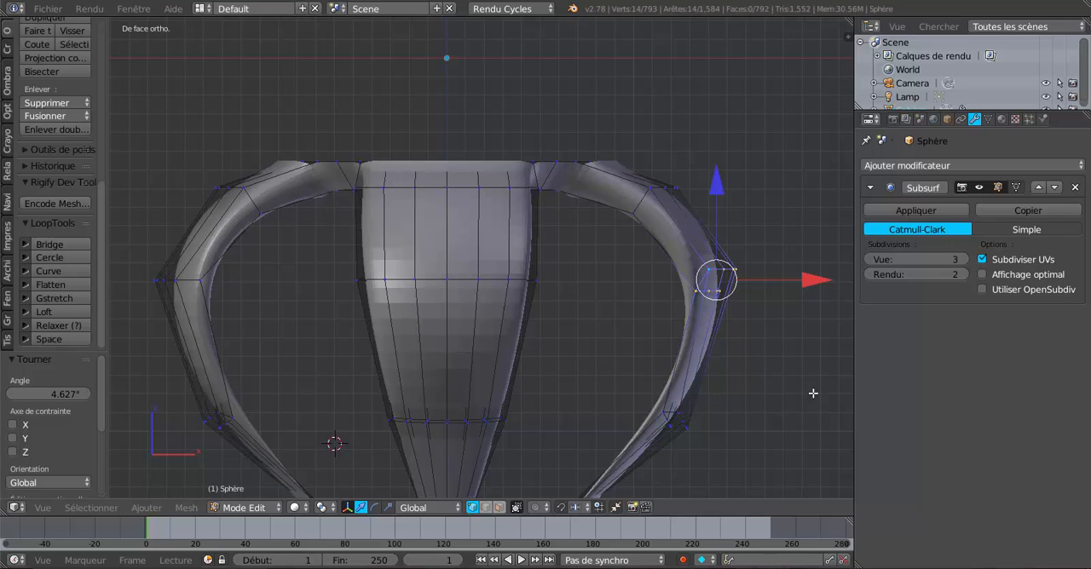
key("r")
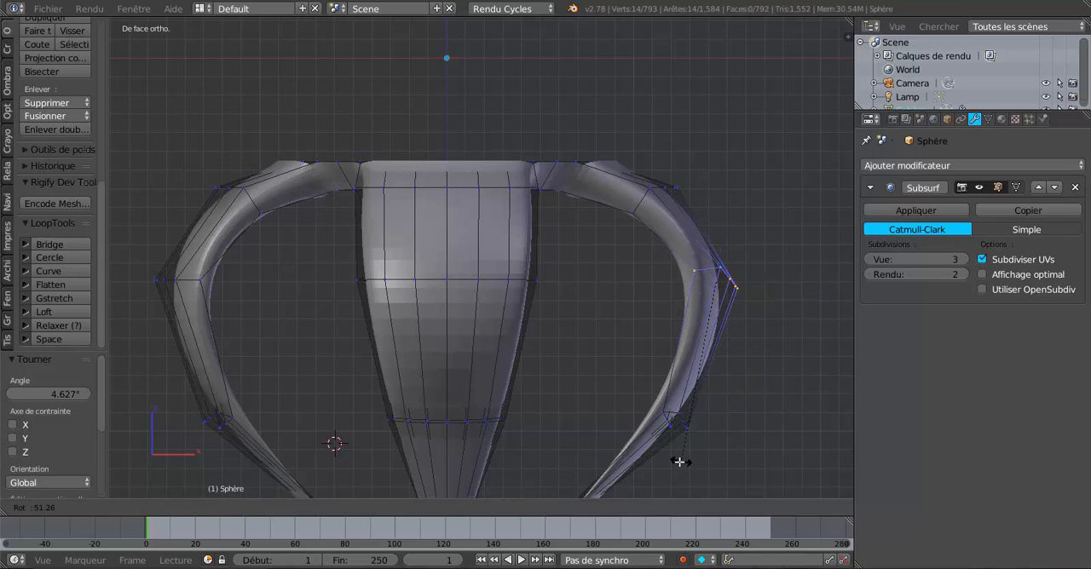
left_click(678, 461)
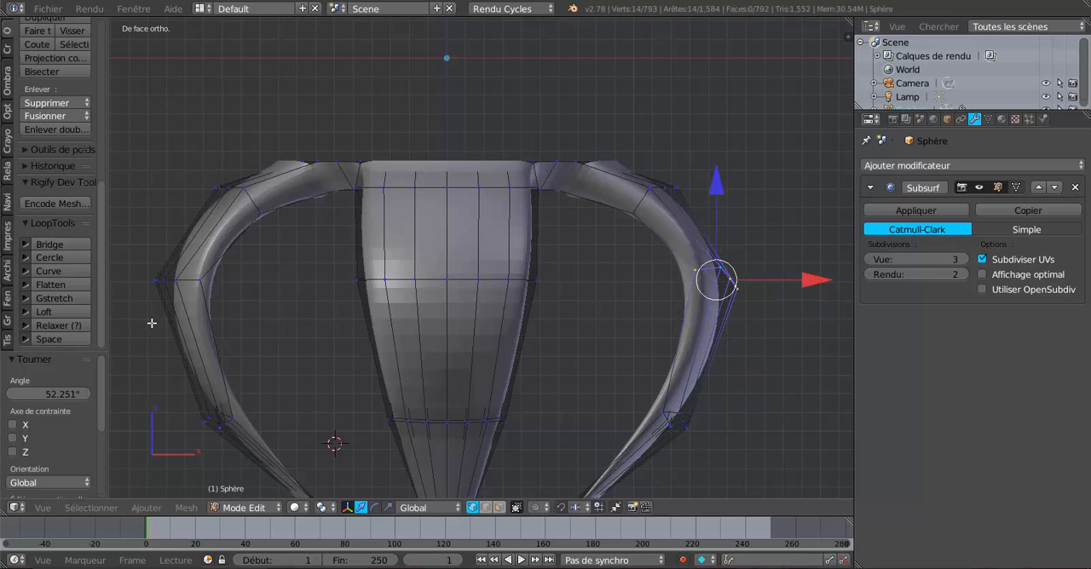
Flatten the positive-X leg's upper bend loop with LoopTools, rotate it about -10.8°, and check the shape in Object Mode
left_click(54, 287)
key("r")
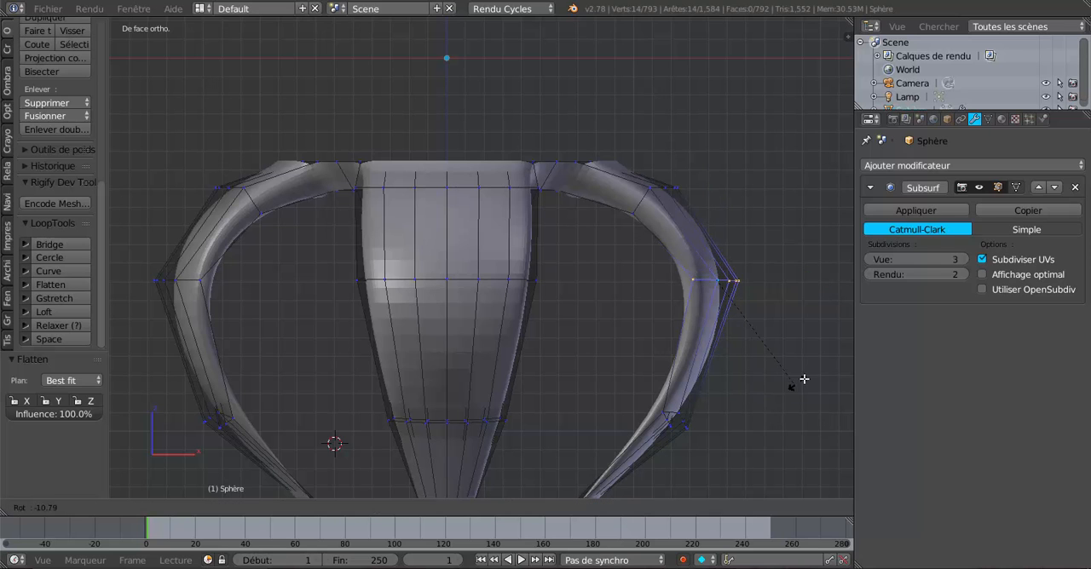
left_click(803, 381)
key("Tab")
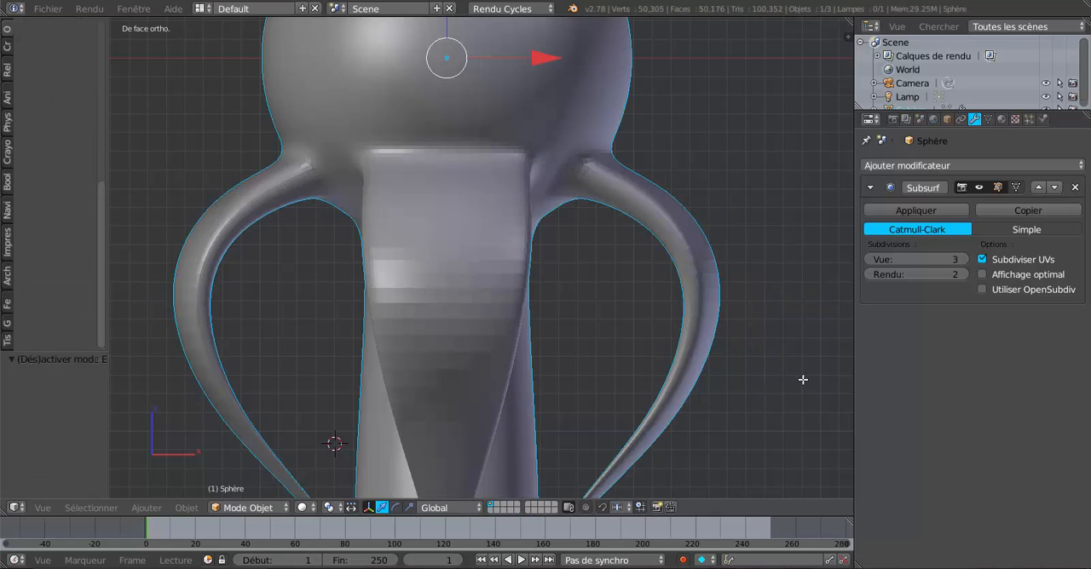
key("Tab")
scroll(803, 381, "down", 2)
key("Tab")
middle_click_drag(786, 381, 562, 393)
In edge select mode, select the outer middle edges above and below the upper bend on the positive-X leg
key("Tab")
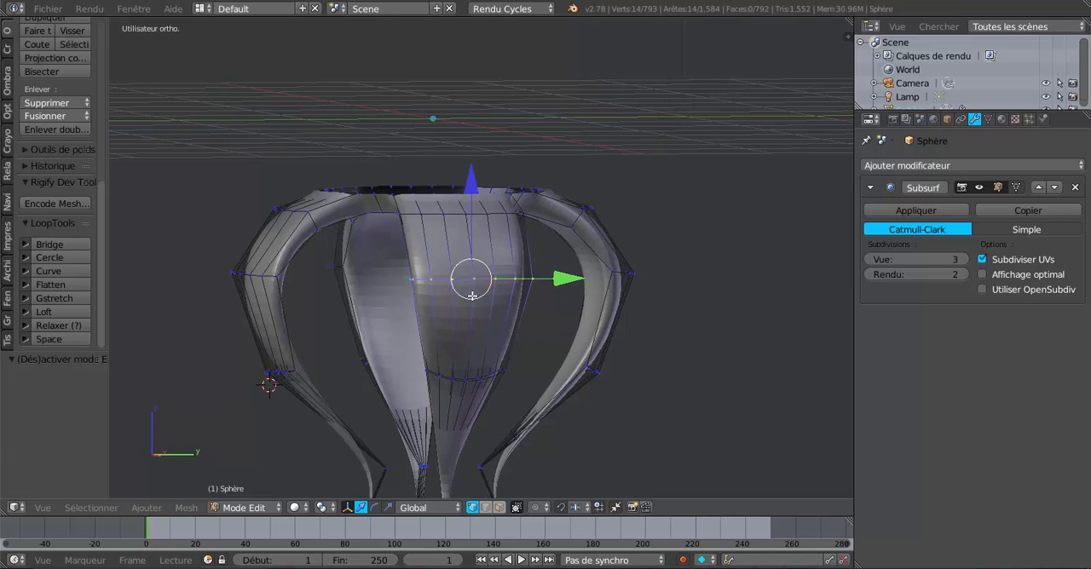
left_click(486, 507)
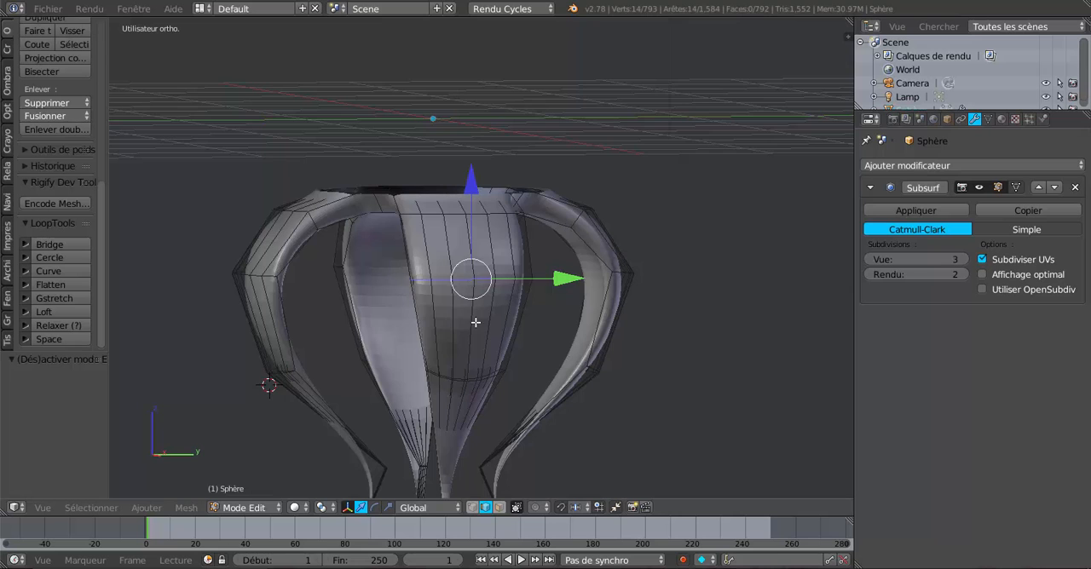
middle_click_drag(476, 322, 522, 333)
right_click(527, 281)
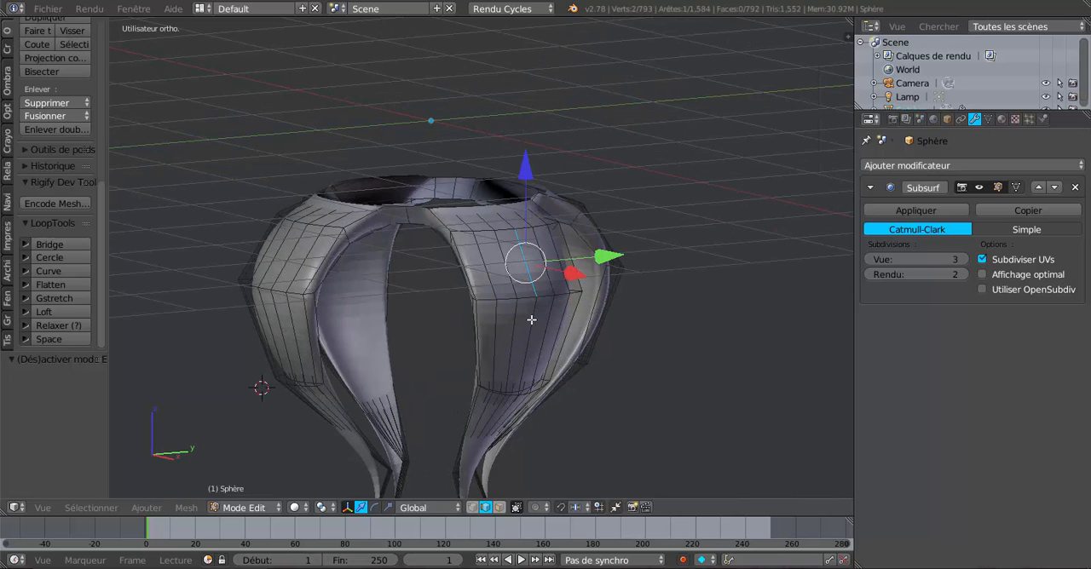
right_click(531, 320, "shift")
middle_click_drag(537, 352, 561, 330)
scroll(550, 336, "up", 2)
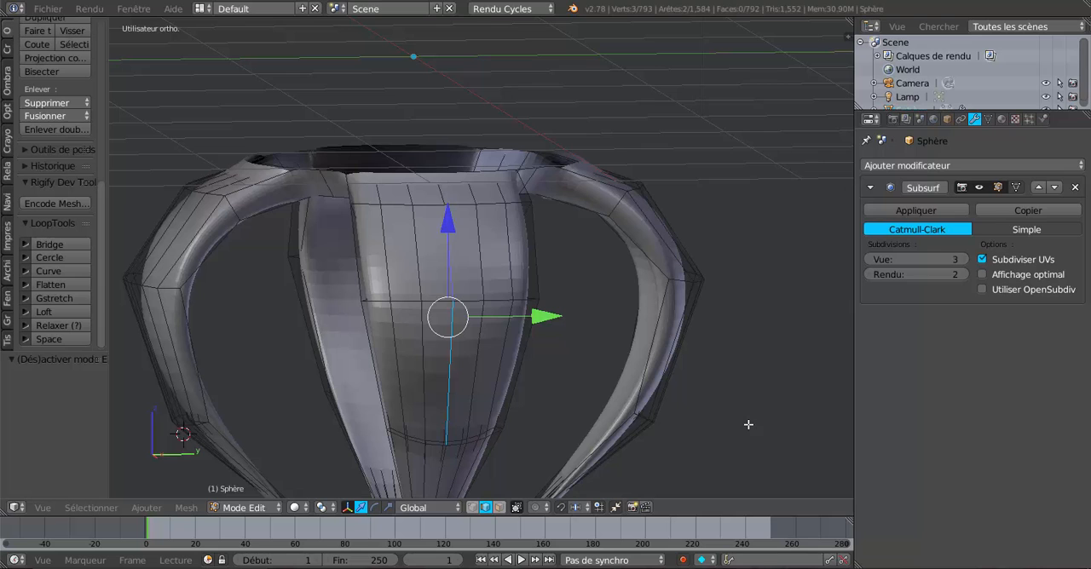
In wireframe display, add the matching inner middle edges of the positive-X leg to the selection
key("z")
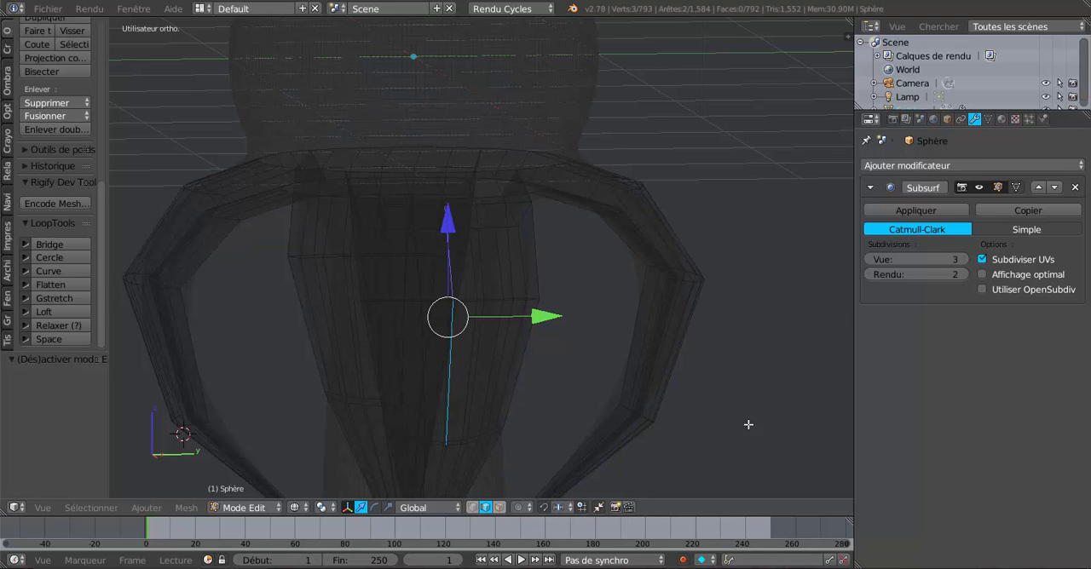
middle_click_drag(785, 420, 456, 345)
scroll(333, 344, "up", 5)
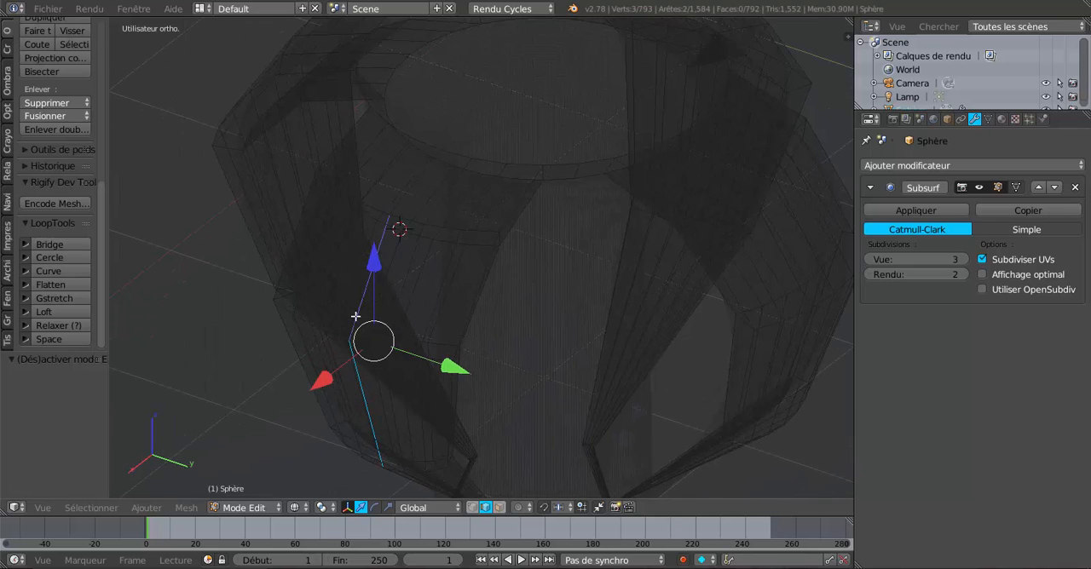
right_click(331, 300, "shift")
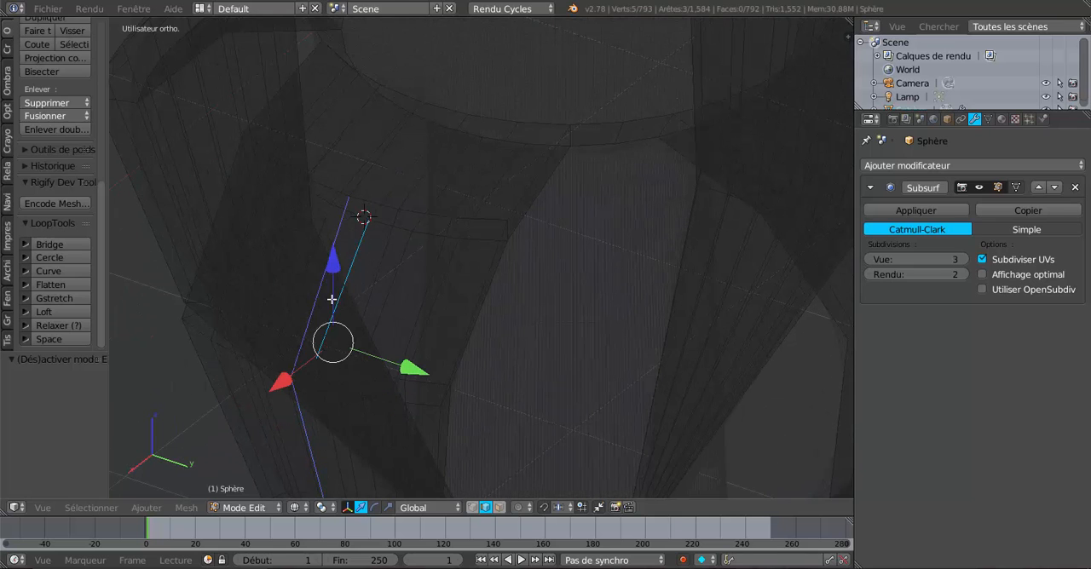
middle_click_drag(318, 391, 381, 335)
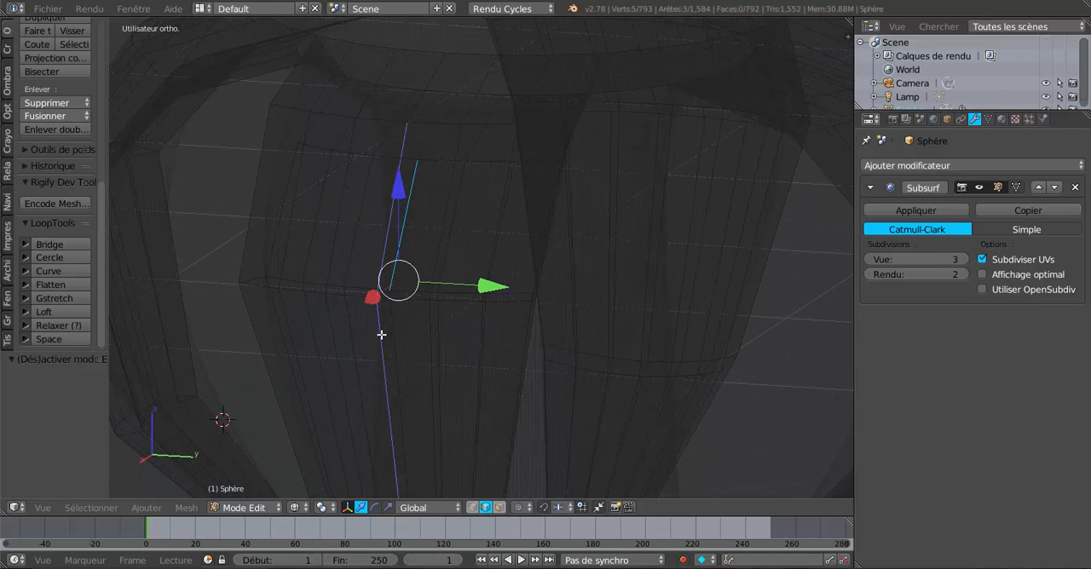
right_click(401, 320, "shift")
scroll(395, 322, "down", 2)
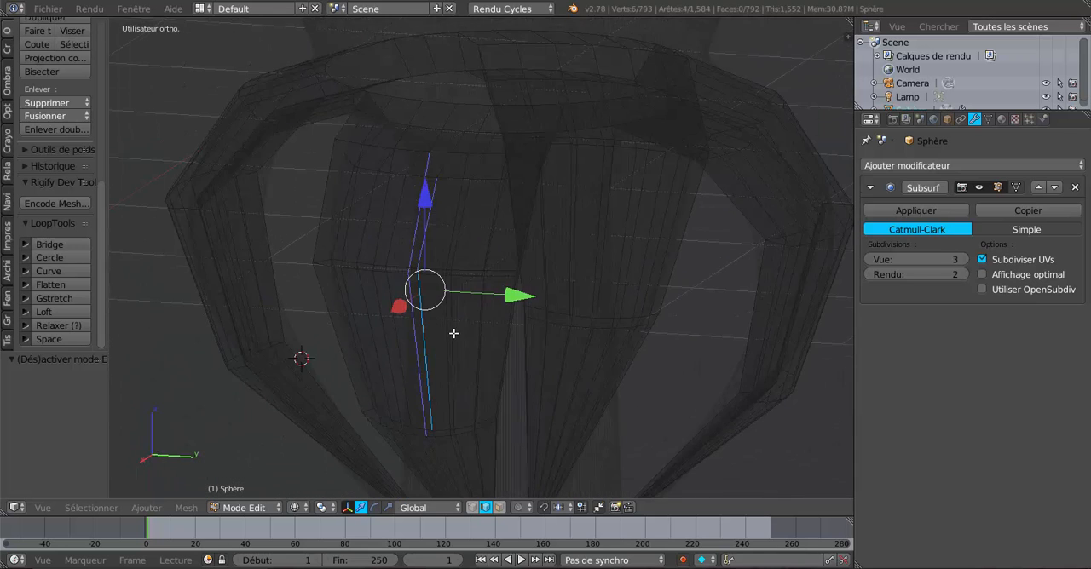
middle_click_drag(453, 333, 593, 347)
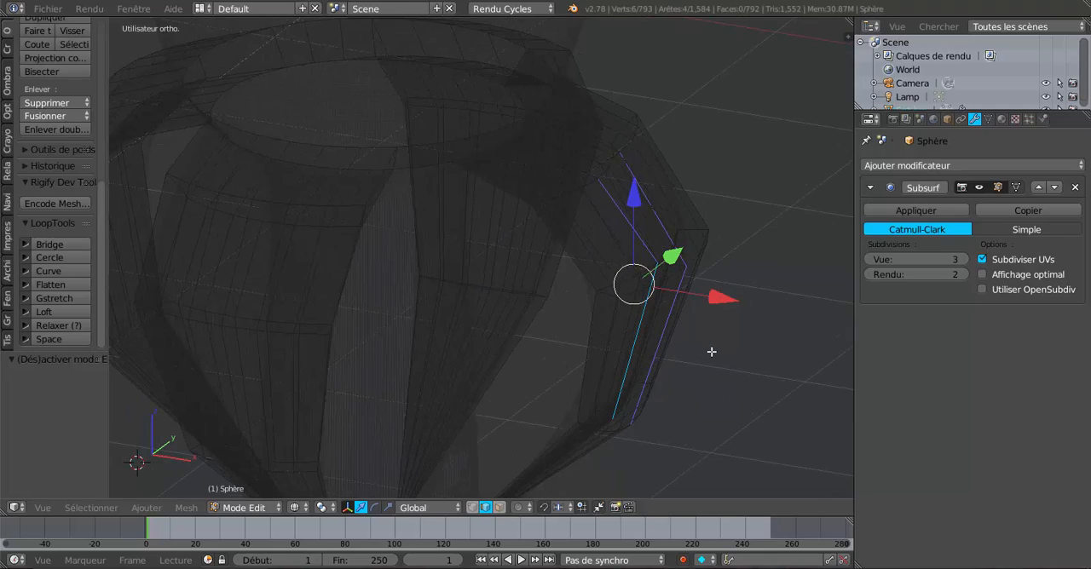
Return to solid display and lower the Subsurf modifier's view subdivisions to 0
key("z")
middle_click_drag(719, 322, 424, 307)
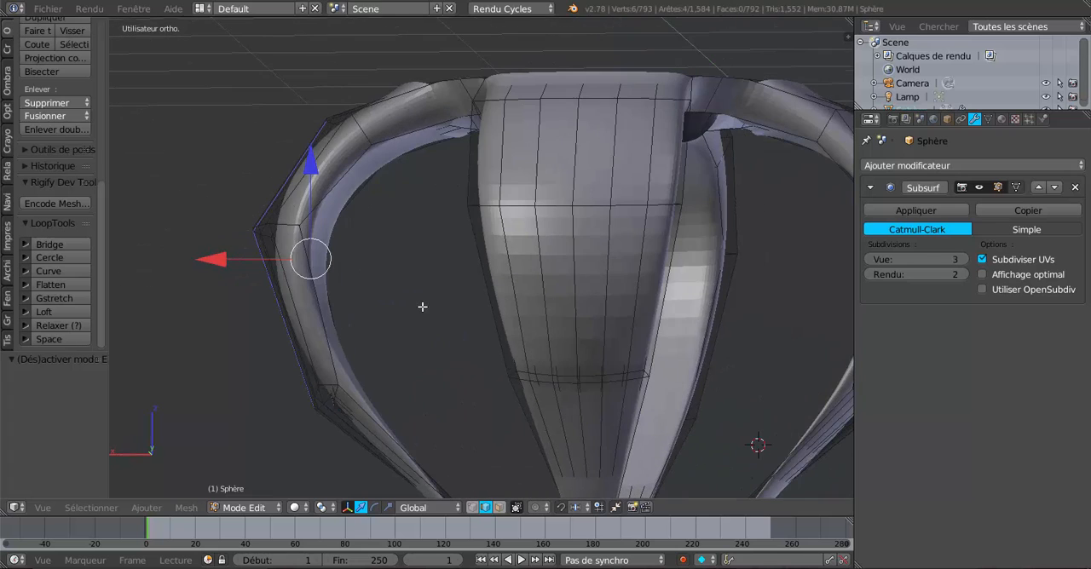
left_click(868, 259)
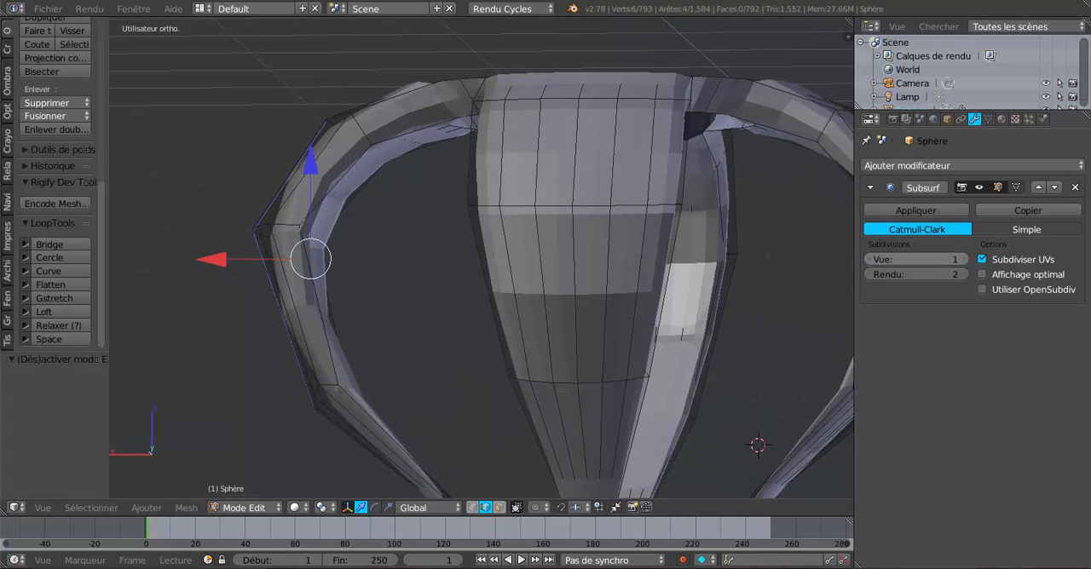
left_click(868, 259)
left_click(868, 259)
middle_click_drag(462, 307, 379, 304)
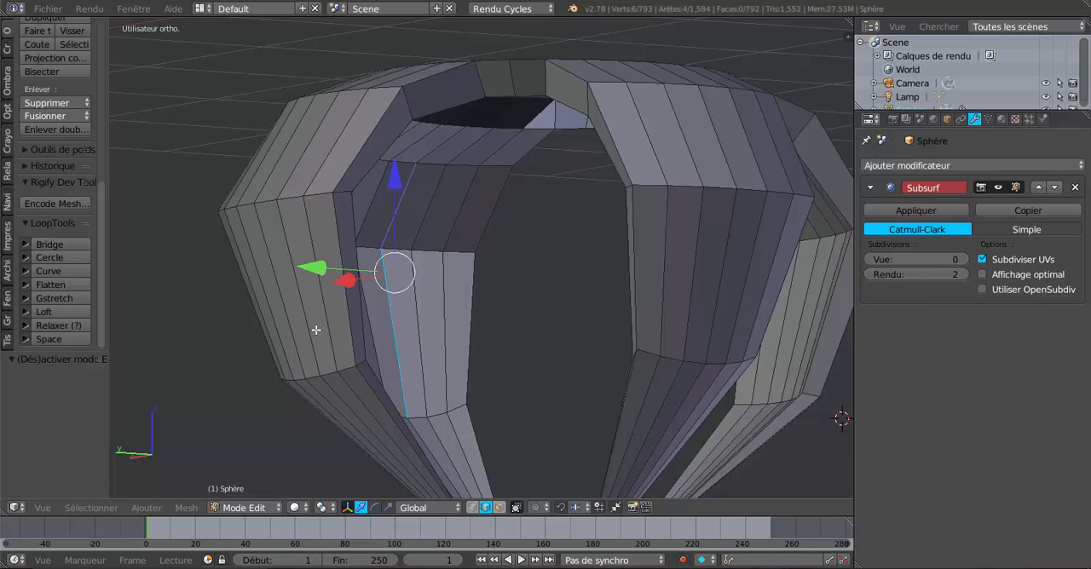
Add the positive-Y leg's outer and inner middle edges above and below the upper bend to the selection
middle_click_drag(315, 330, 426, 358)
right_click(674, 219, "shift")
right_click(691, 319, "shift")
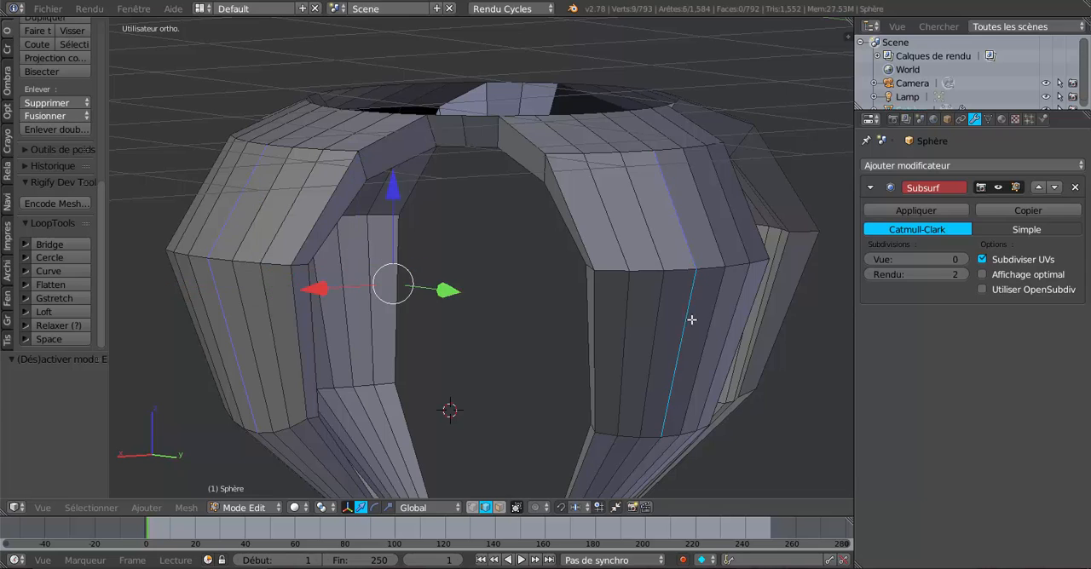
middle_click_drag(593, 357, 803, 341)
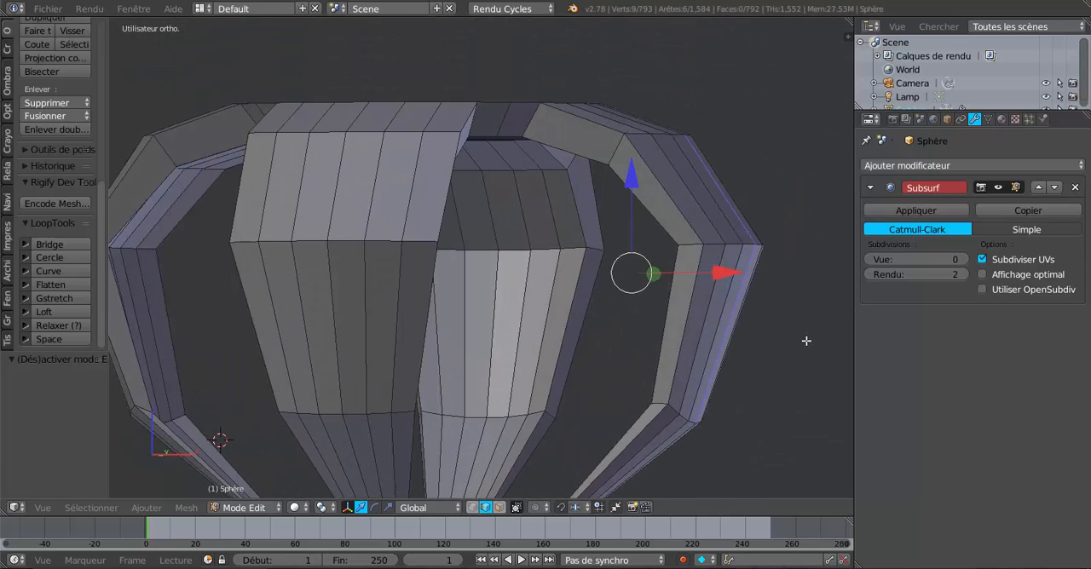
right_click(480, 218, "shift")
right_click(497, 288, "shift")
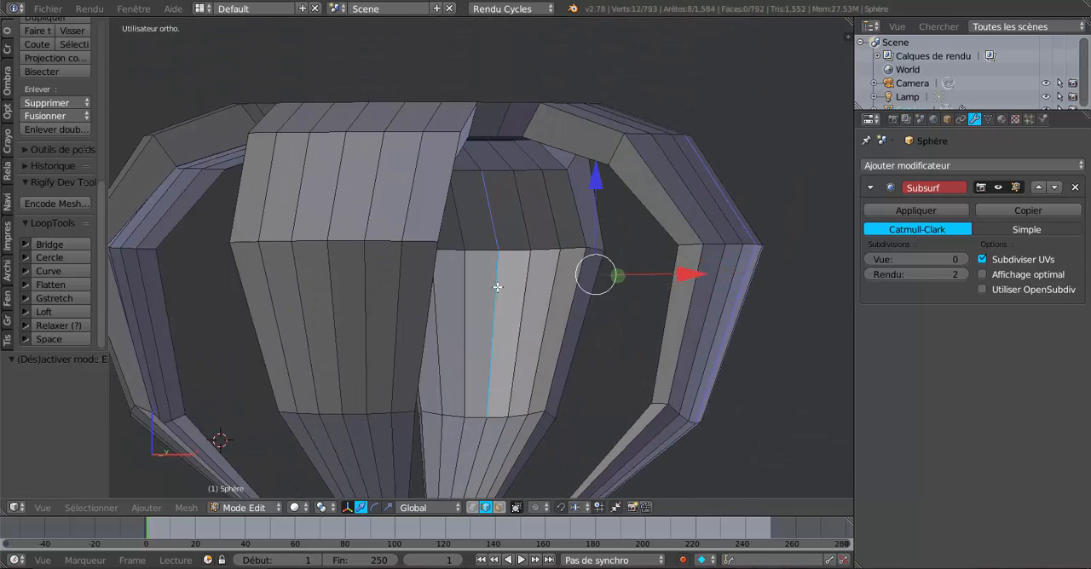
Extend the selection with the negative-Y leg's outer and inner middle edges around the upper bend
right_click(350, 208, "shift")
right_click(331, 281, "shift")
middle_click_drag(287, 316, 519, 296)
right_click(665, 314, "shift")
right_click(670, 207, "shift")
Add the negative-X leg's outer and inner middle edges around the upper bend to the selection
right_click(618, 210, "shift")
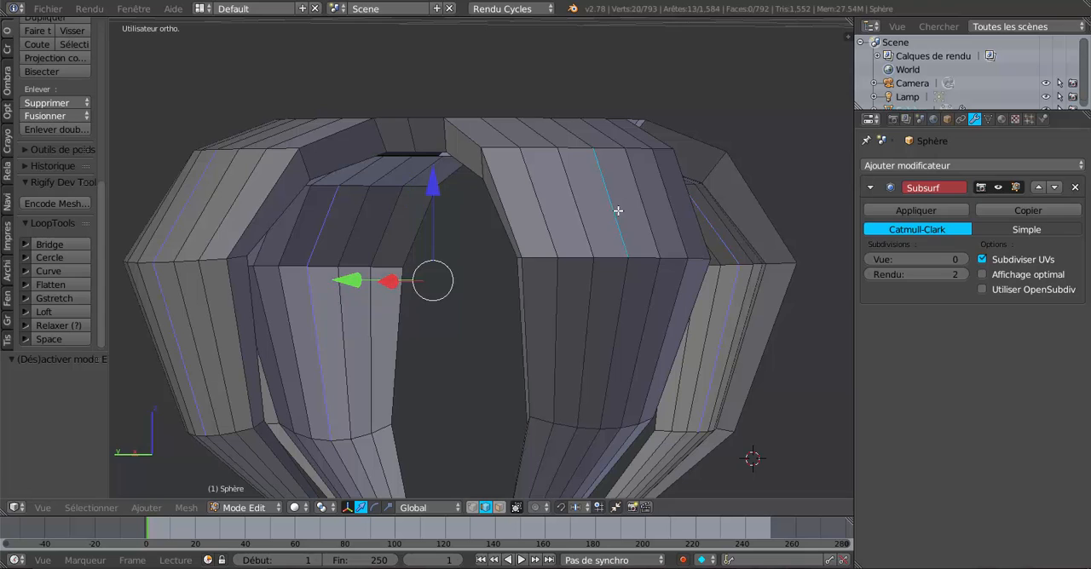
right_click(622, 318, "shift")
middle_click_drag(504, 332, 554, 364)
right_click(549, 218, "shift")
right_click(562, 314, "shift")
Raise the Subsurf view subdivisions to 3, inspect the legs, and return to Object Mode with the basic object tools shown
scroll(571, 320, "down", 4)
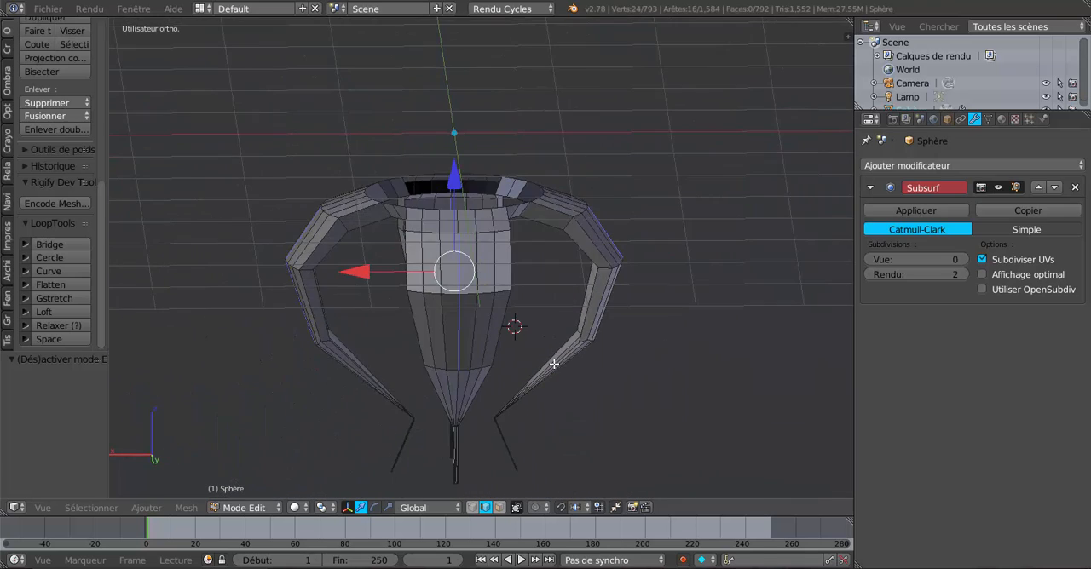
middle_click_drag(673, 372, 595, 380)
scroll(584, 353, "up", 3)
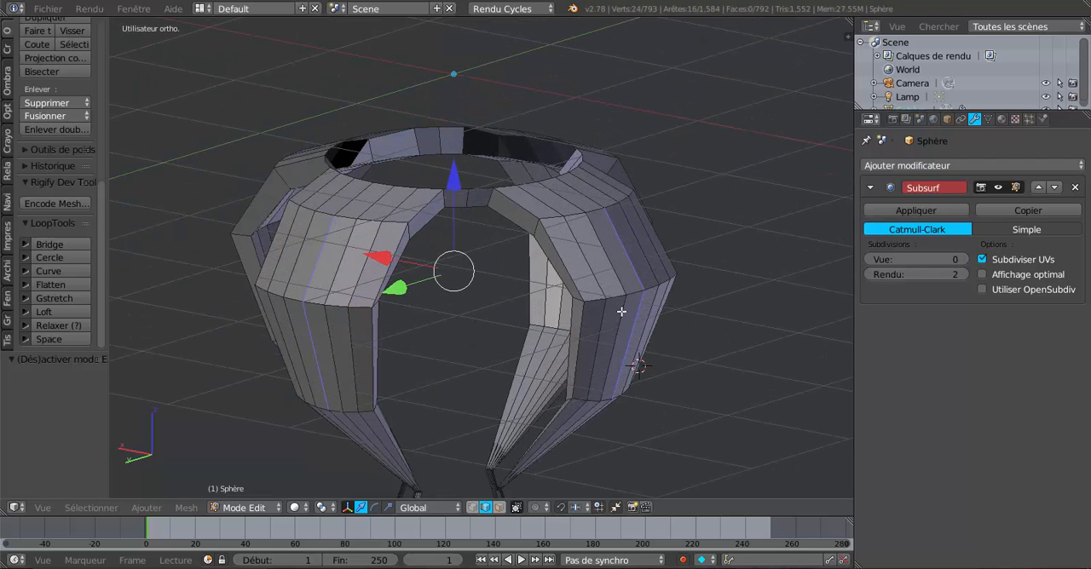
left_click(960, 260)
left_click(961, 260)
middle_click_drag(658, 349, 625, 347)
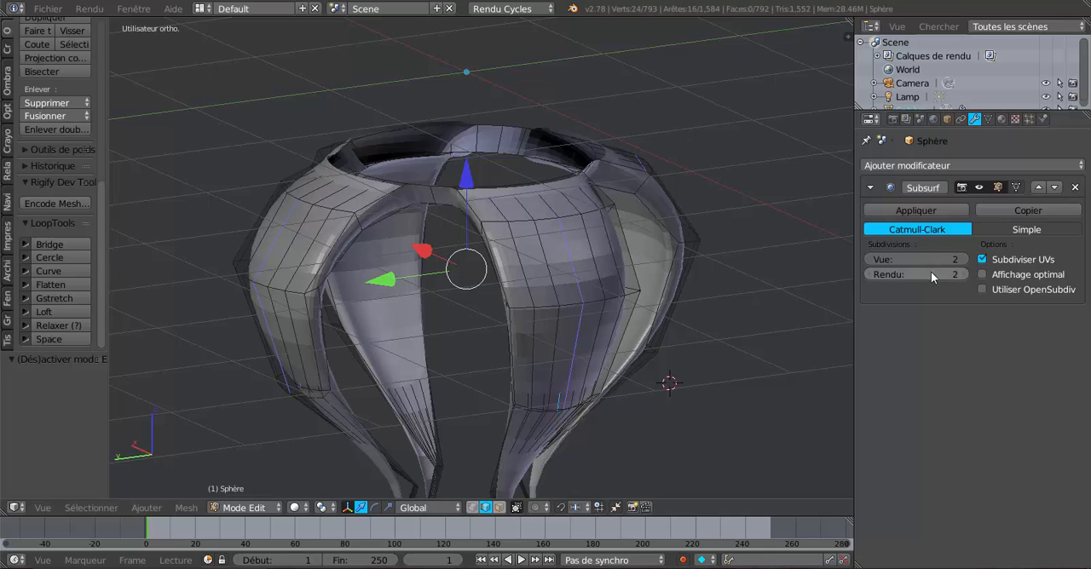
left_click(961, 259)
middle_click_drag(735, 349, 541, 350)
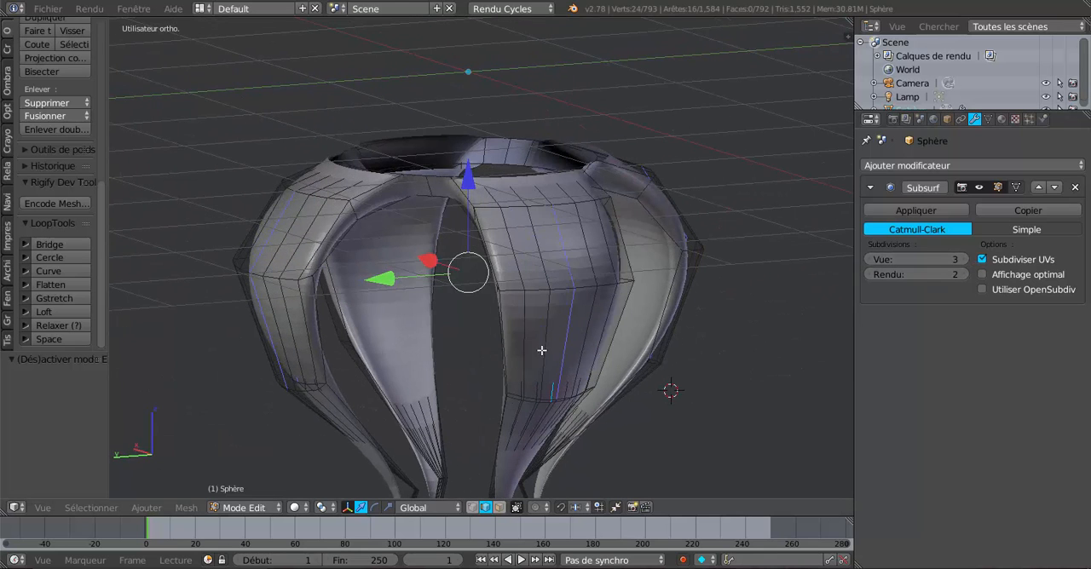
middle_click_drag(673, 330, 513, 325)
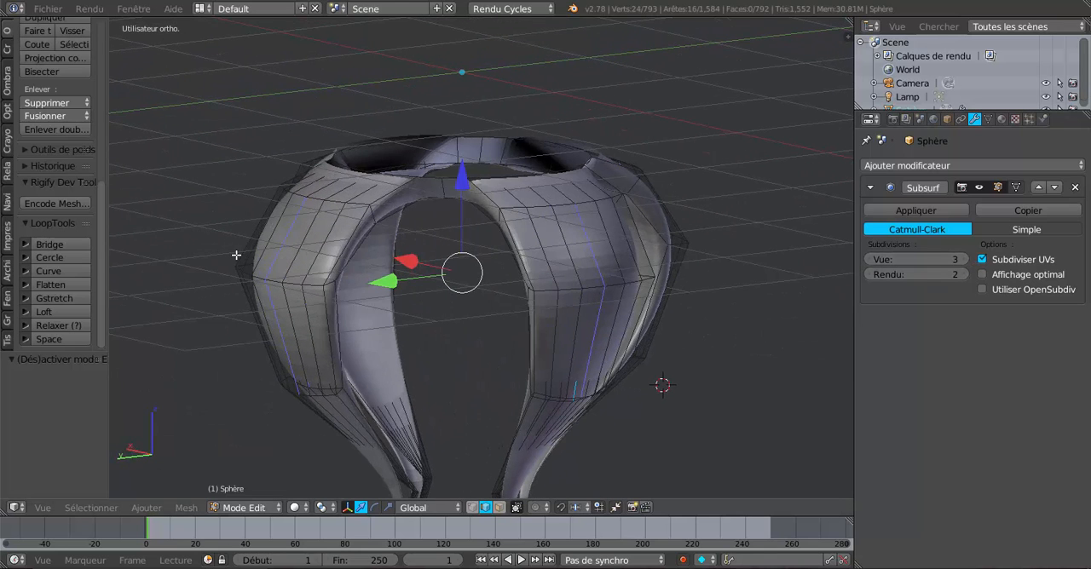
key("Tab")
left_click(7, 31)
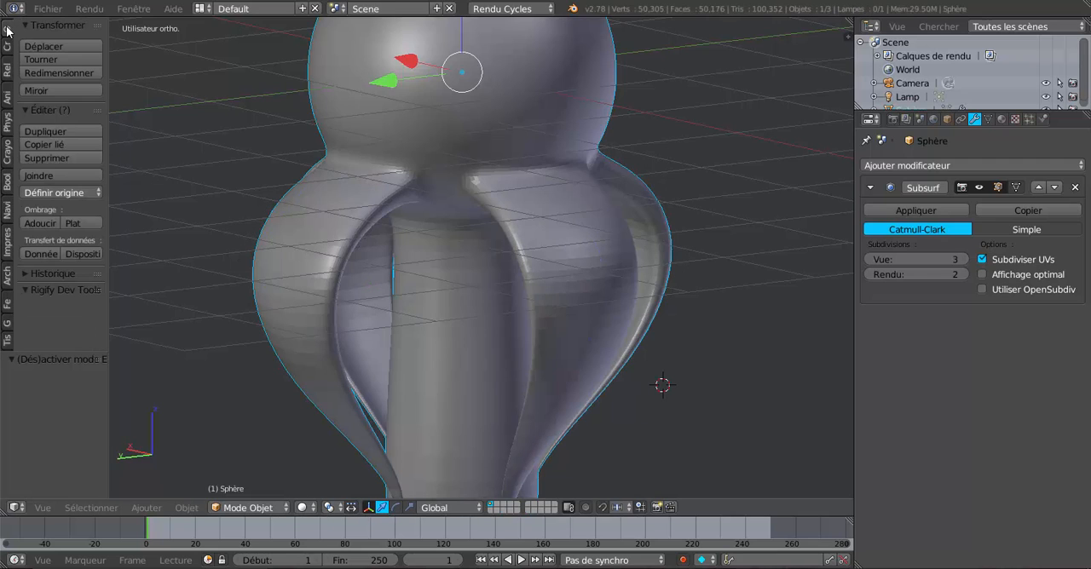
Apply smooth shading to the sphere object and check the shaded surface
left_click(40, 223)
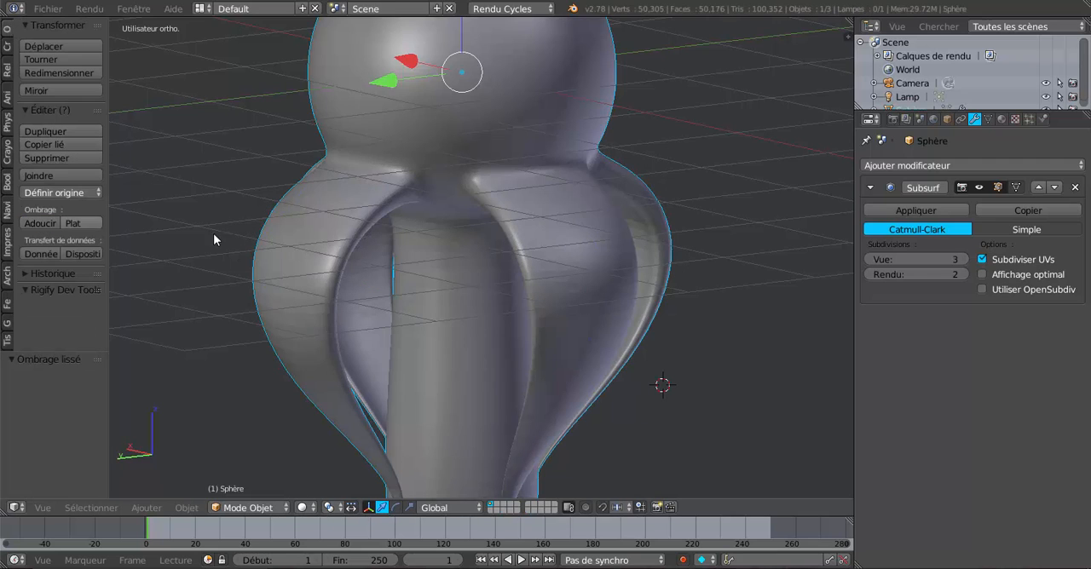
scroll(732, 348, "down", 3)
scroll(734, 348, "up", 2)
Scale the selected middle edges of all four legs uniformly to about 0.908 in Edit Mode
key("Tab")
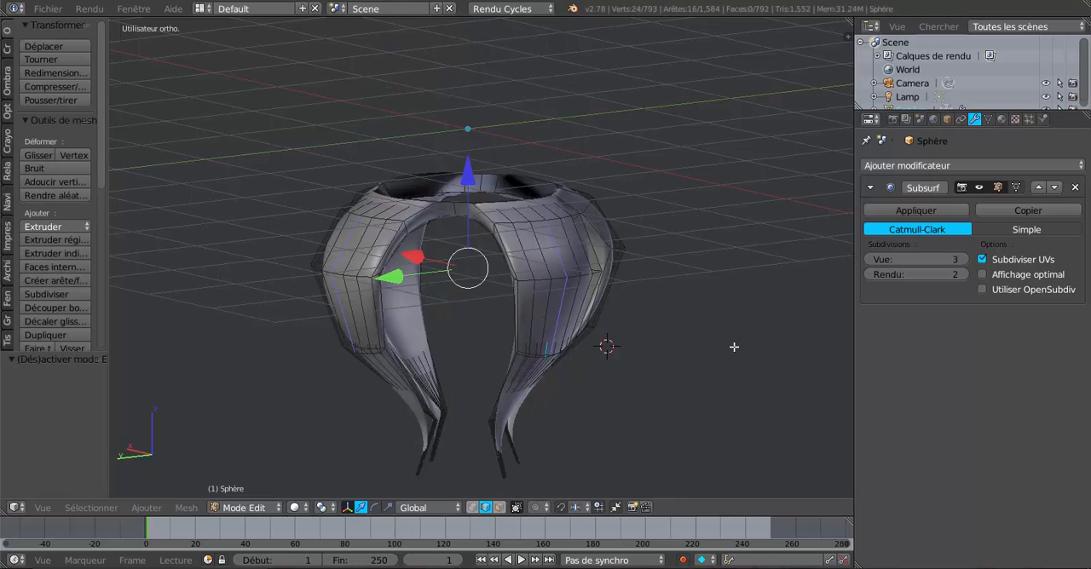
middle_click_drag(733, 348, 713, 339)
scroll(708, 356, "up", 2)
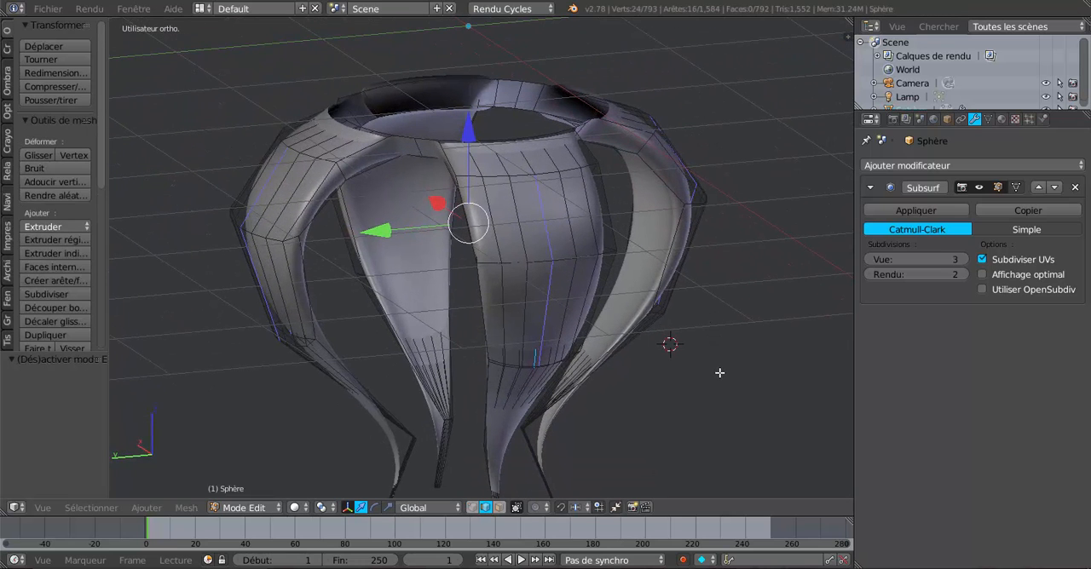
left_click(327, 509)
key("s")
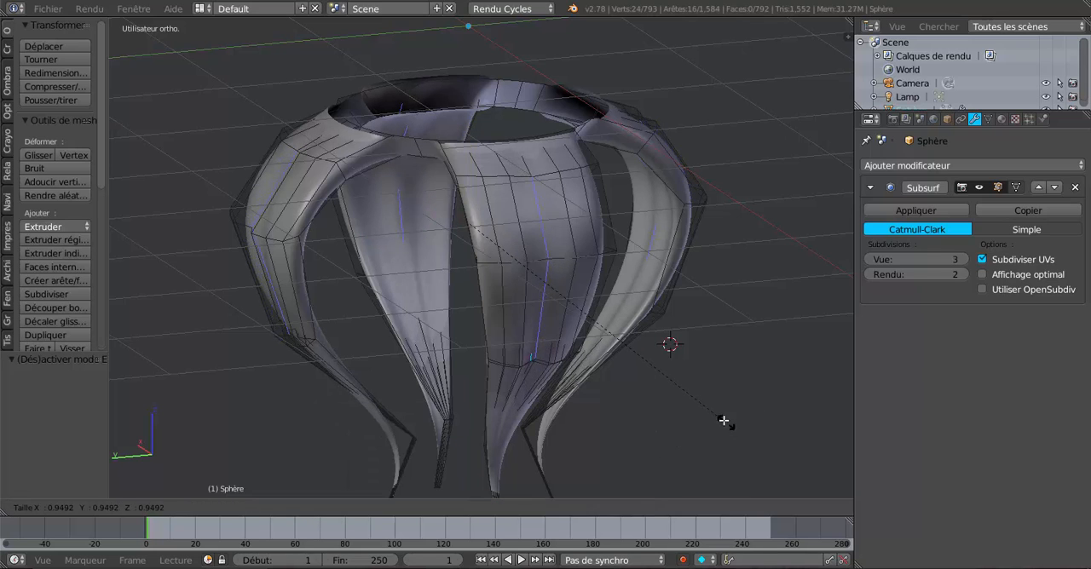
left_click(717, 413)
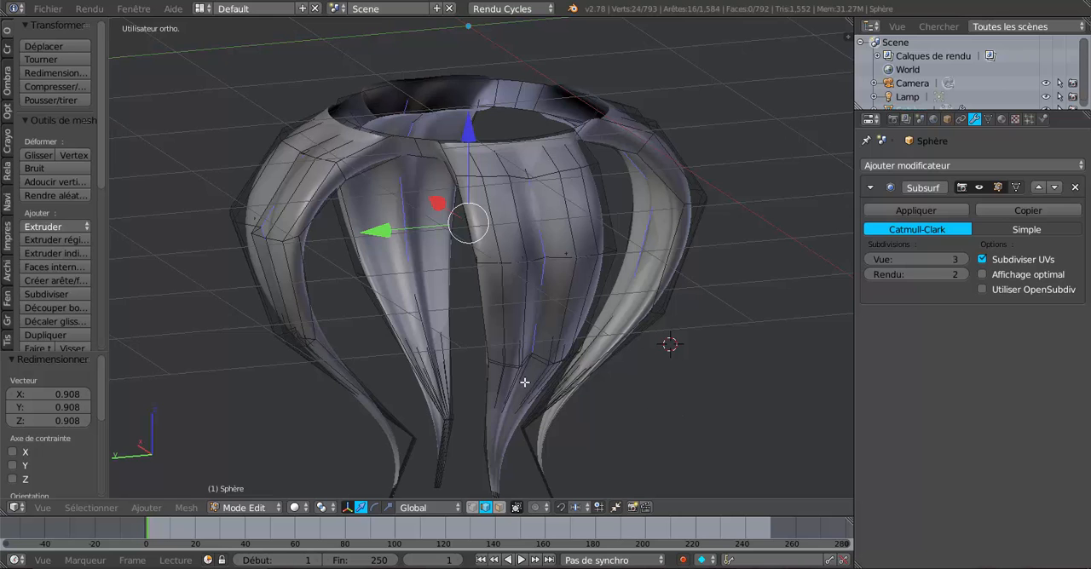
Inspect the grooves along the legs from several sides in Object Mode, comparing them with the mesh
key("Tab")
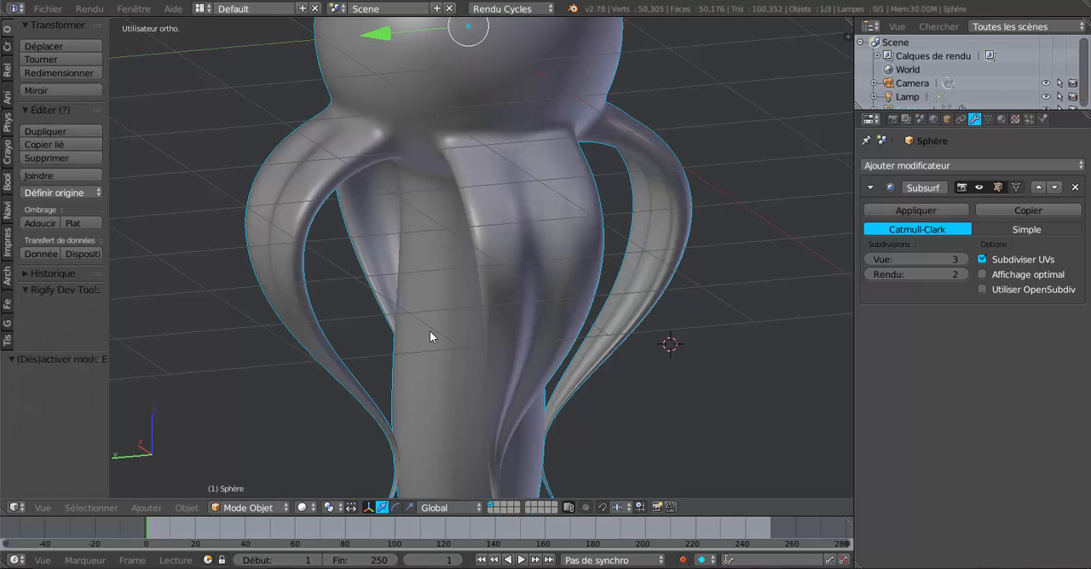
key("Tab")
key("Tab")
middle_click_drag(430, 339, 273, 351)
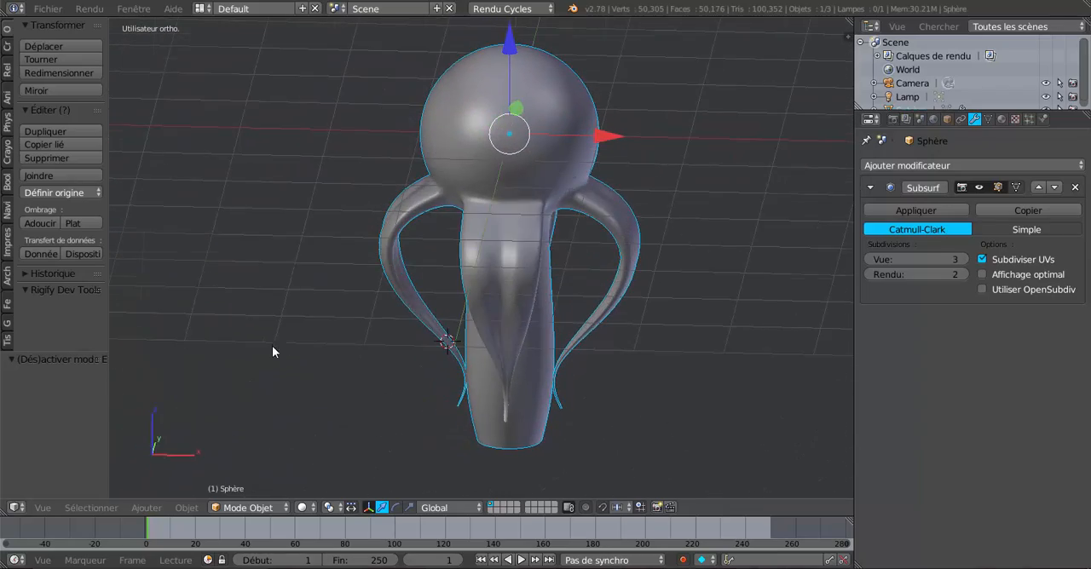
middle_click_drag(534, 279, 572, 313)
key("Tab")
key("Tab")
scroll(569, 307, "up", 3)
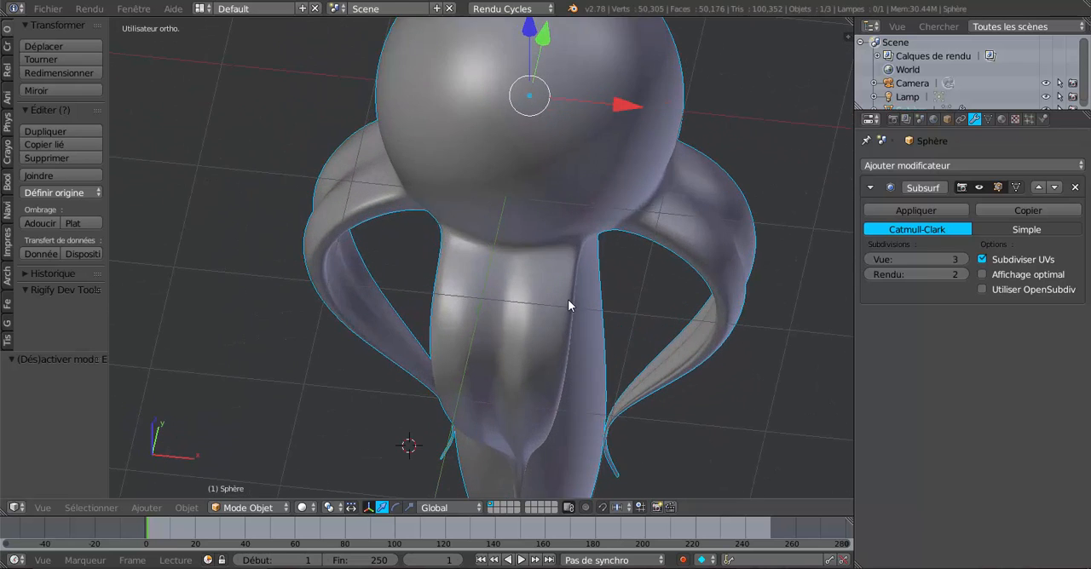
Select the crosswise edge loop just below the upper attachment of each of the four legs
key("Tab")
scroll(568, 300, "up", 2)
scroll(562, 321, "up", 1)
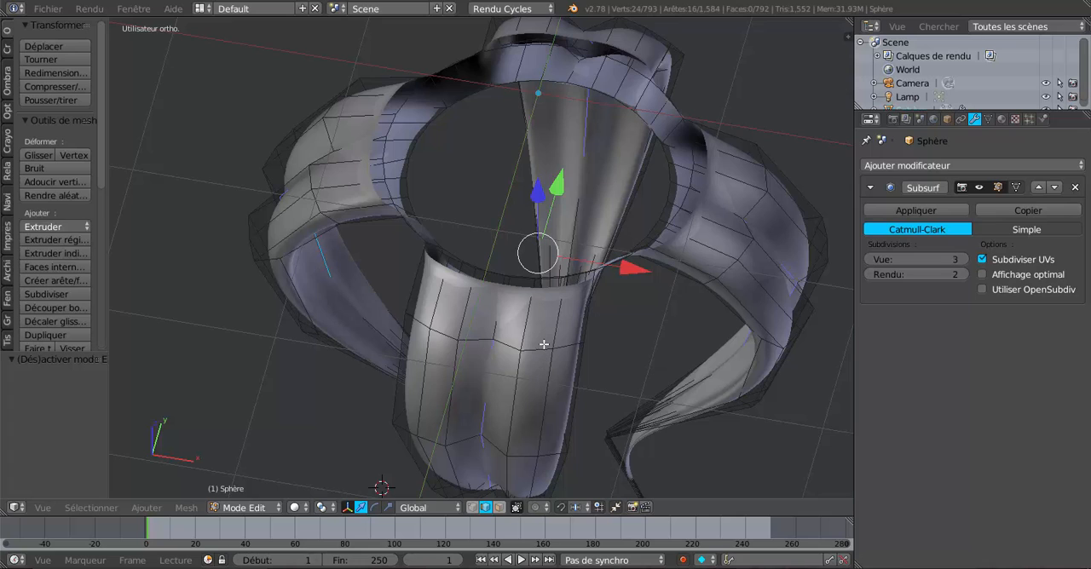
right_click(541, 347, "alt")
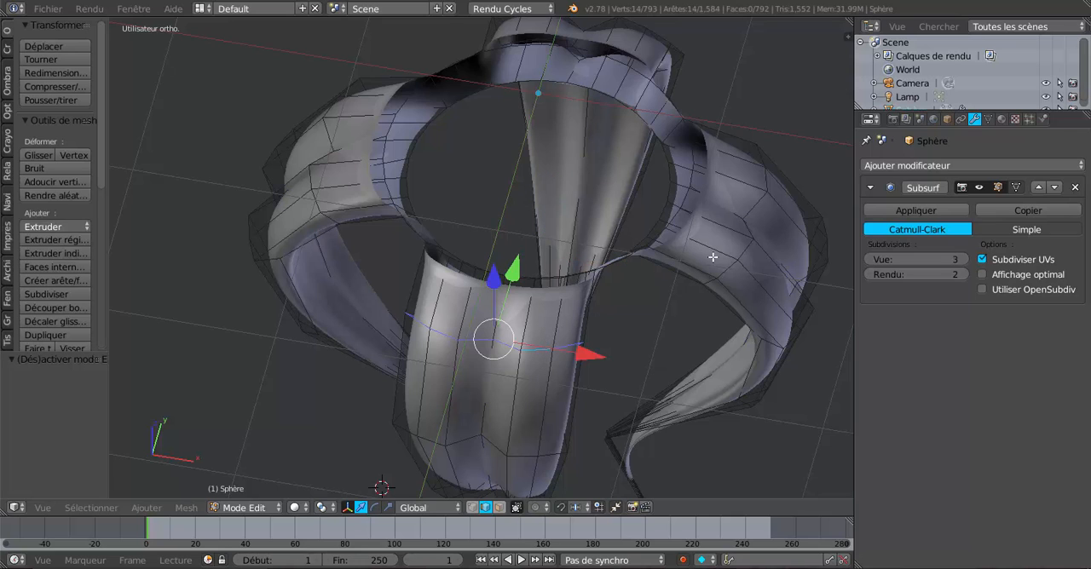
right_click(749, 222, "alt+shift")
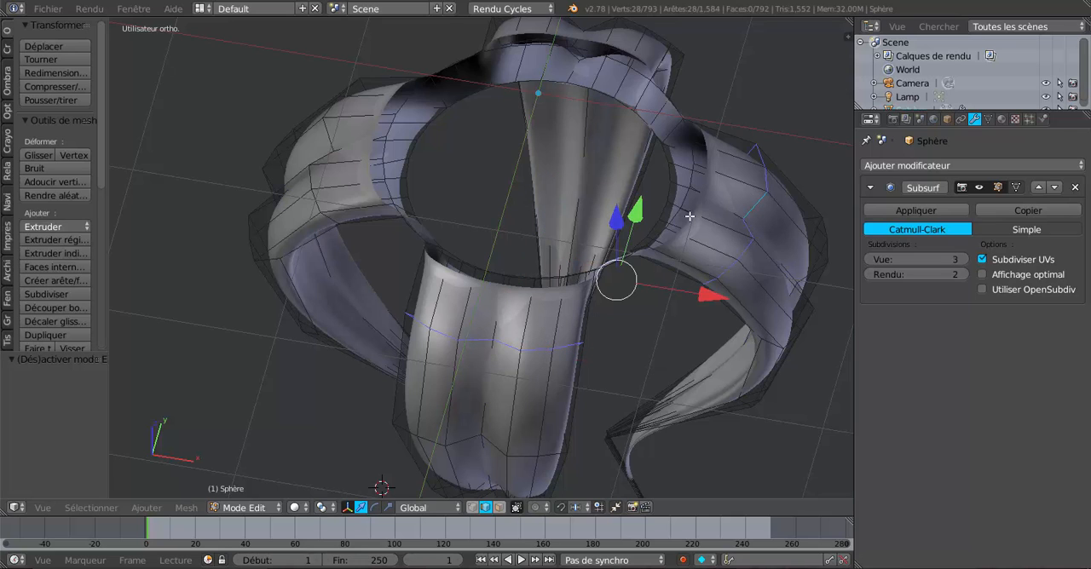
right_click(337, 138, "alt+shift")
middle_click_drag(844, 298, 633, 334)
right_click(672, 272, "alt+shift")
mouse_move(702, 365)
middle_mouse_down()
mouse_move(684, 382)
mouse_move(699, 366)
middle_mouse_up()
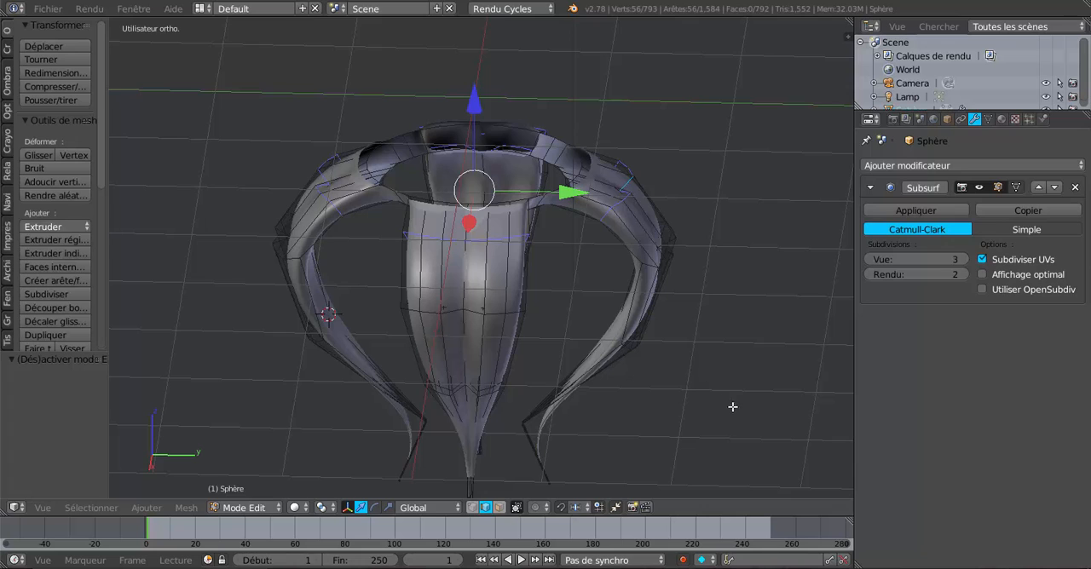
Set the pivot to individual origins, scale the four loops to about 0.443, and check the narrowed legs in Object Mode
left_click(321, 507)
left_click(337, 462)
key("s")
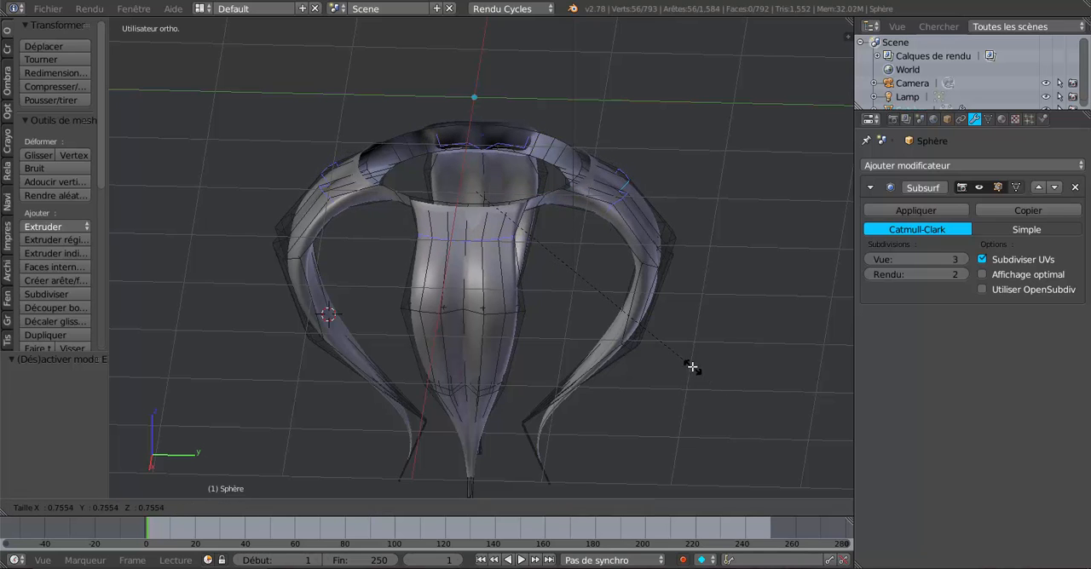
left_click(596, 302)
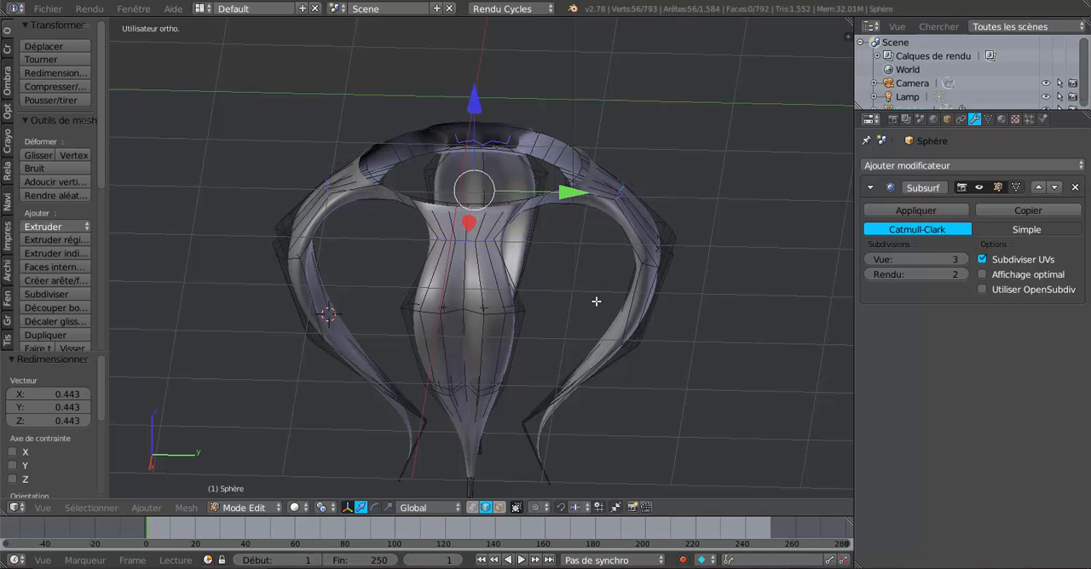
key("Tab")
scroll(598, 315, "down", 4)
middle_click_drag(659, 348, 499, 384)
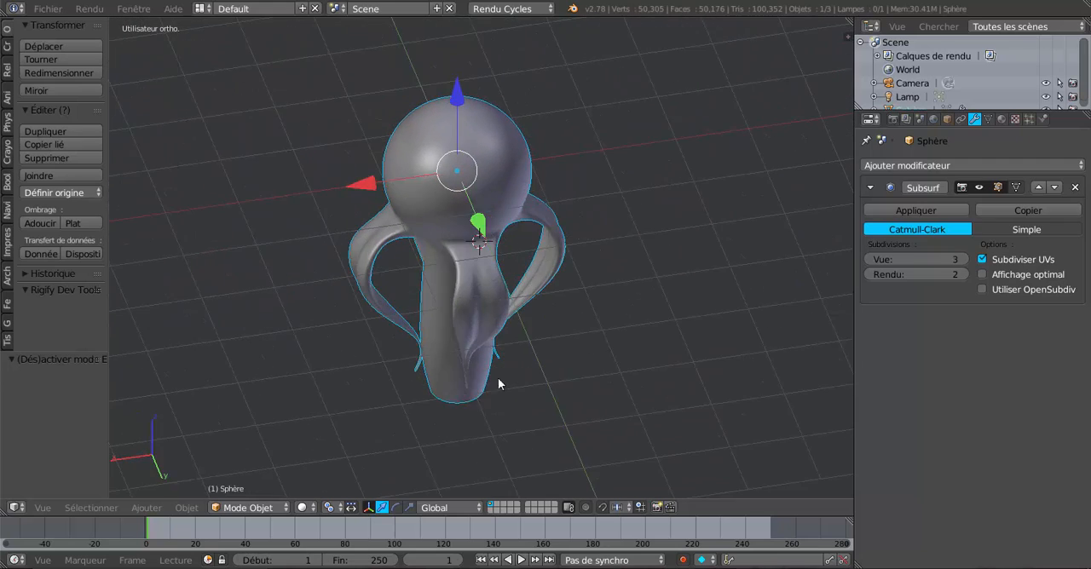
scroll(512, 375, "up", 3)
Scale the four upper leg loops down again to under half size and review the pinched legs in Object Mode
key("Tab")
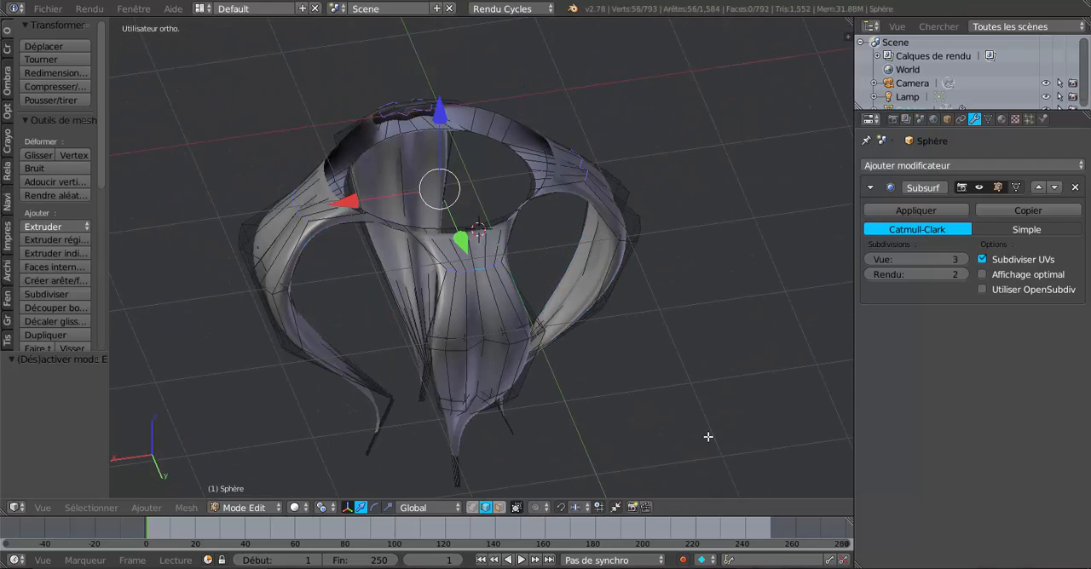
key("s")
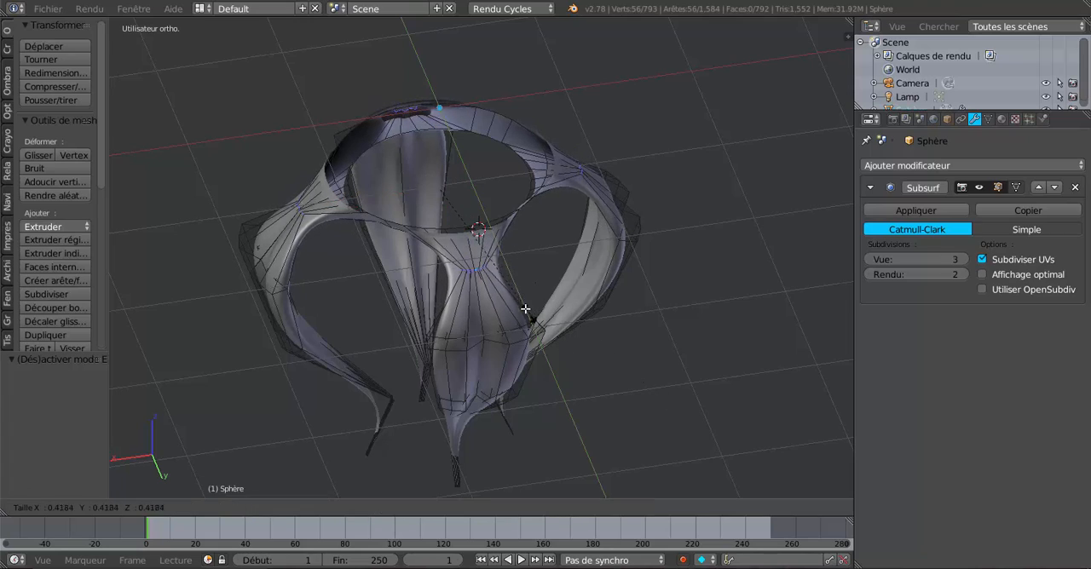
left_click(511, 295)
key("Tab")
scroll(530, 332, "down", 3)
middle_click_drag(554, 332, 572, 309)
scroll(572, 309, "up", 5)
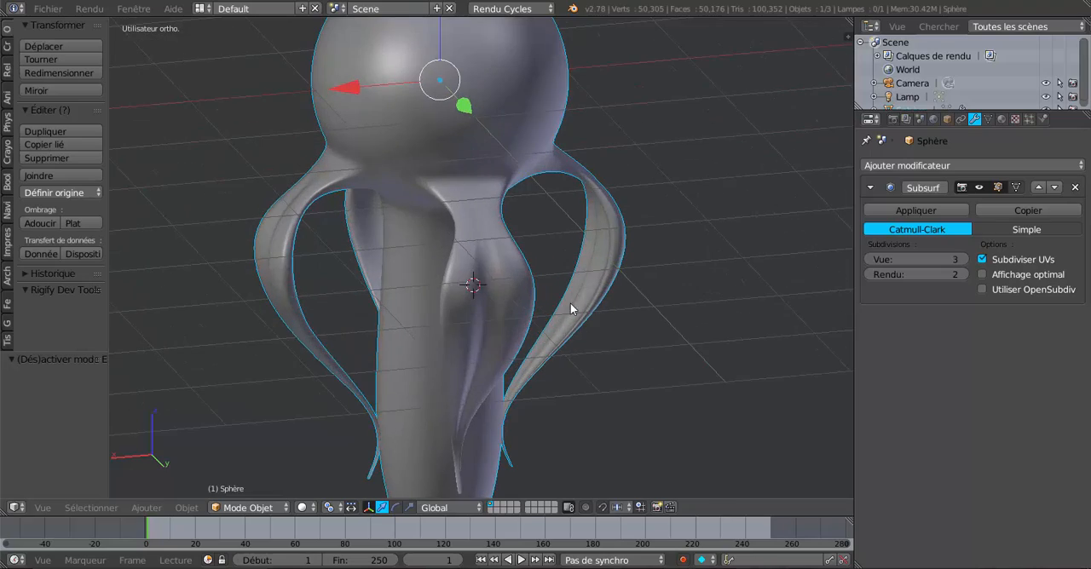
middle_click_drag(494, 356, 508, 328)
Try a loop cut across the positive-Y leg just below its pinched section and inspect the smoothed shape
key("Tab")
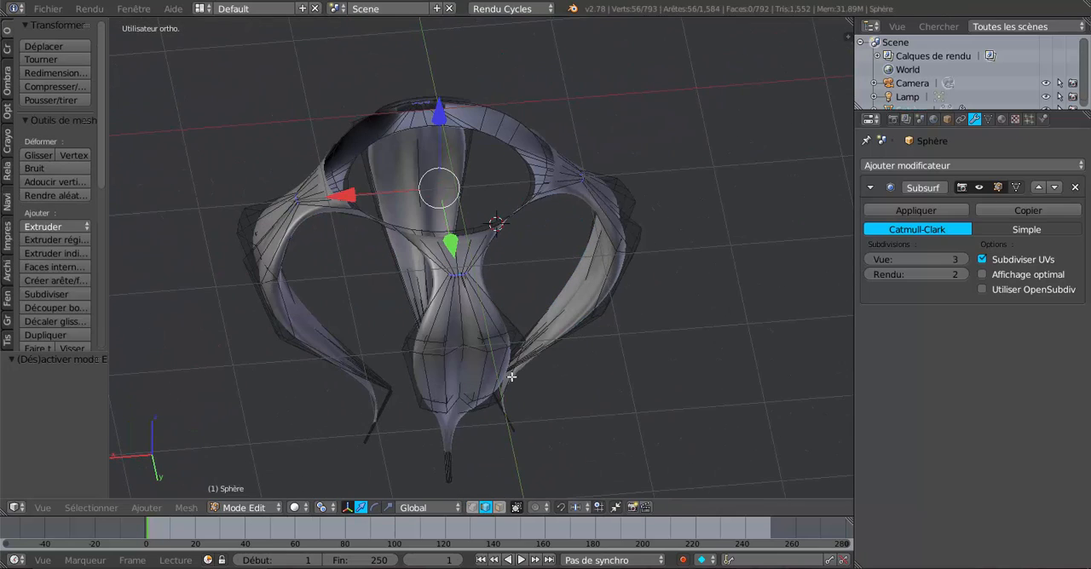
middle_click_drag(512, 376, 510, 337)
scroll(448, 358, "up", 2)
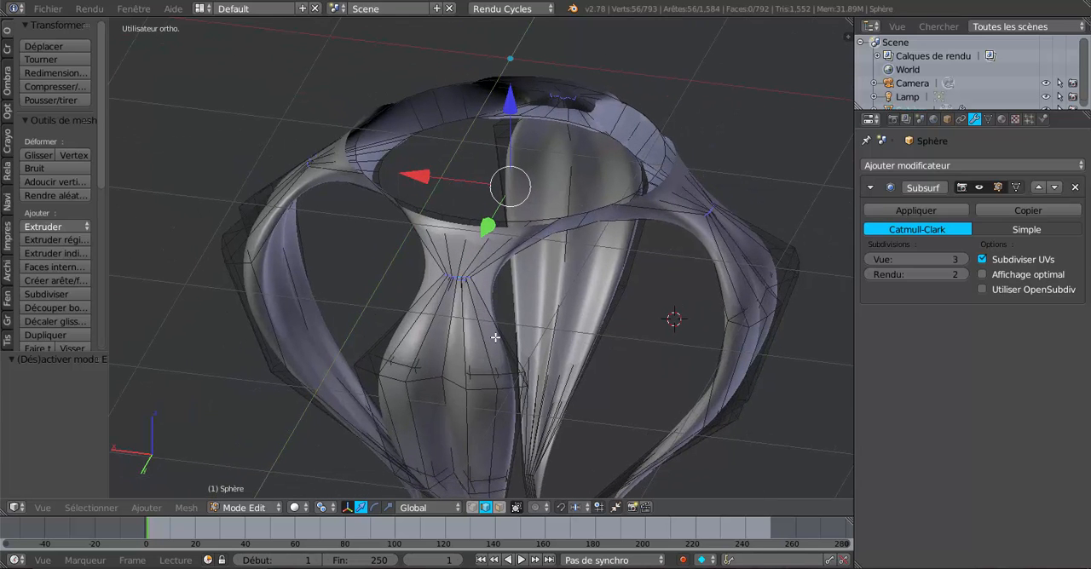
key("ctrl+e")
key("ctrl+r")
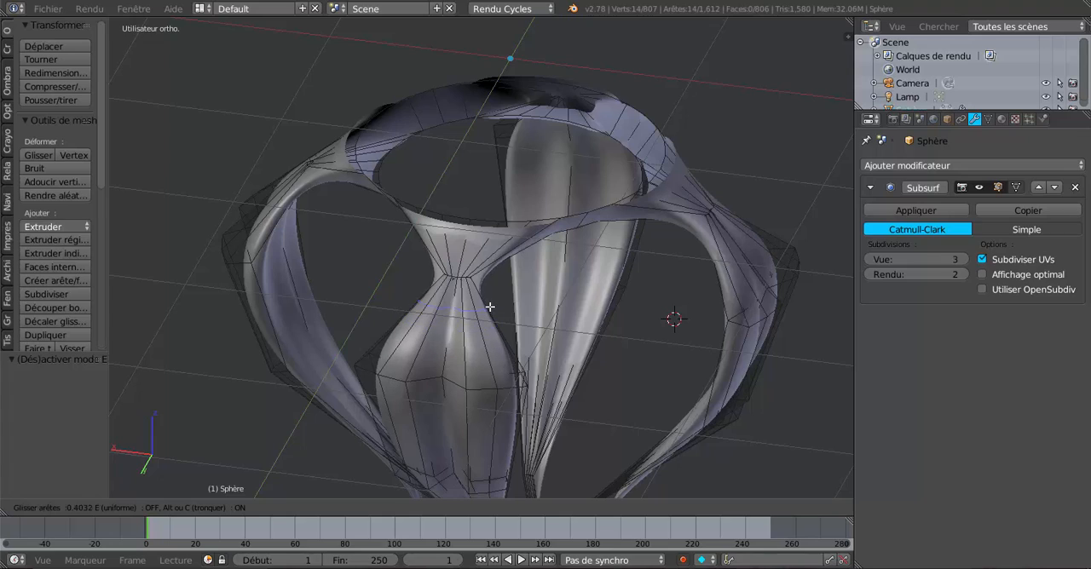
left_click(489, 305)
key("Tab")
scroll(554, 310, "down", 4)
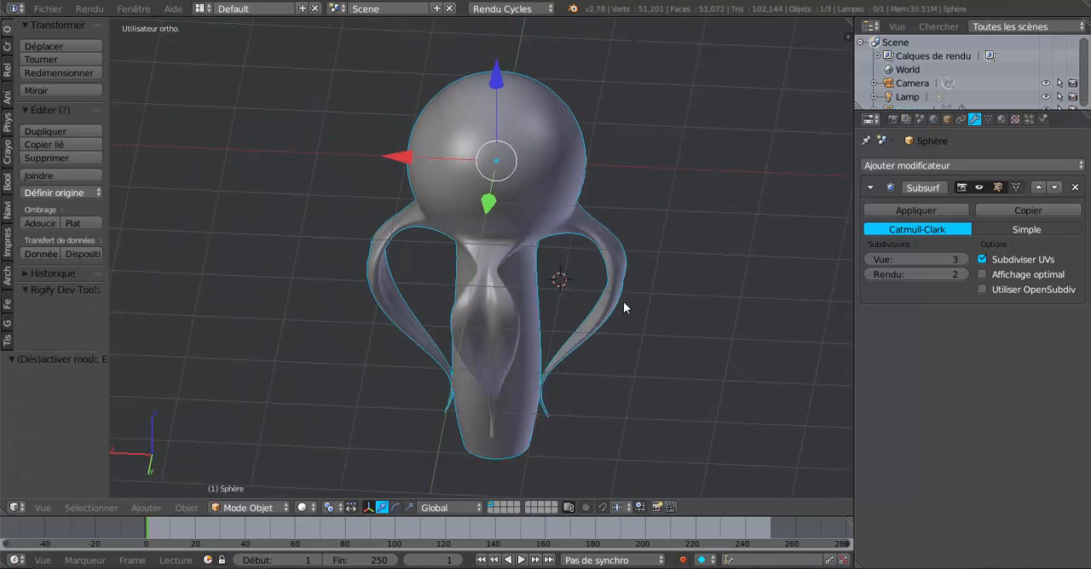
middle_click_drag(623, 307, 544, 291)
scroll(532, 285, "up", 3)
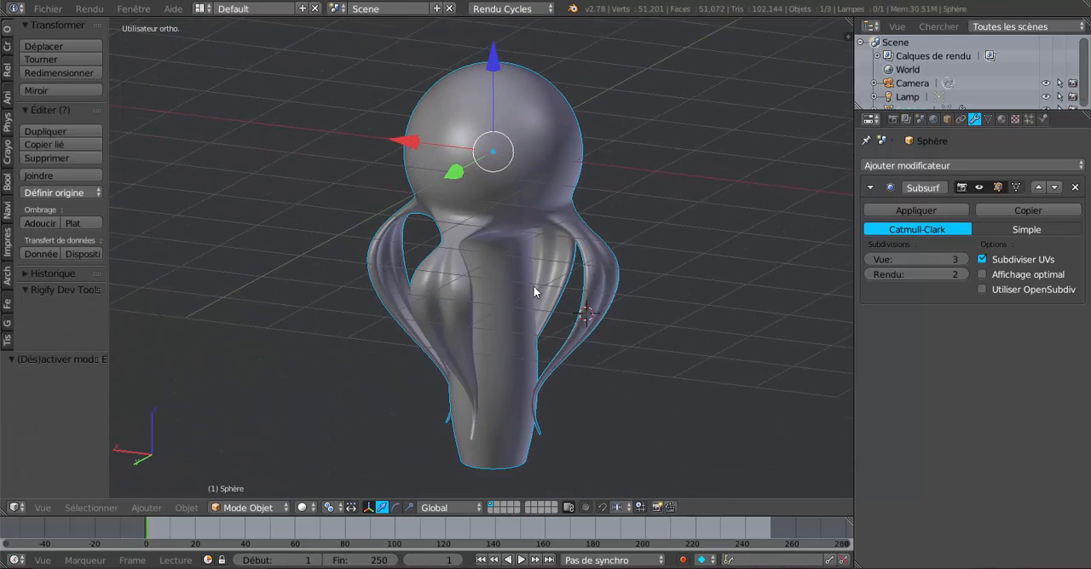
Undo the loop cut on the positive-Y leg in Edit Mode
key("Tab")
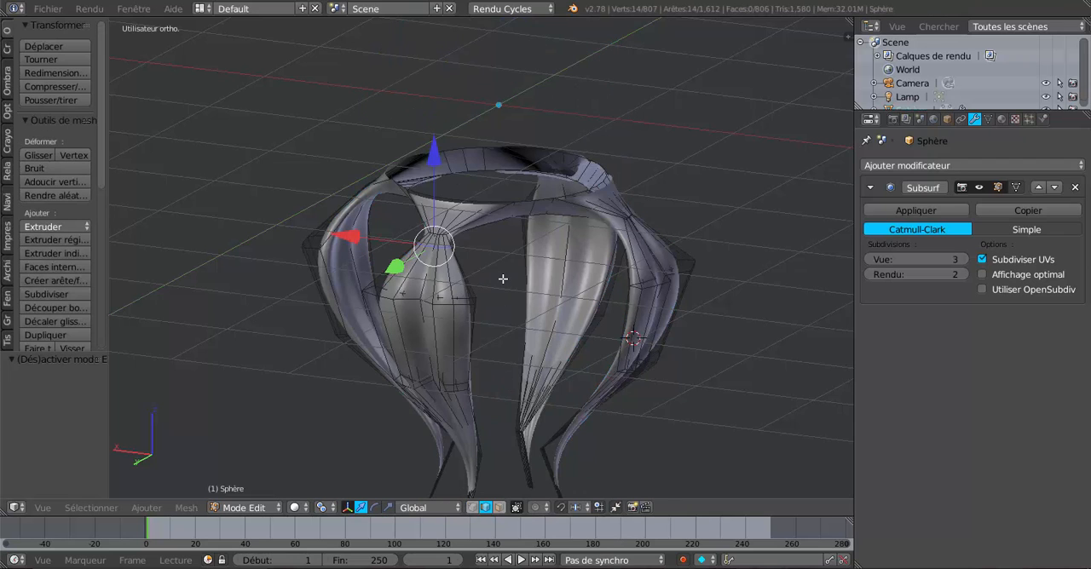
key("ctrl+z")
key("ctrl+z")
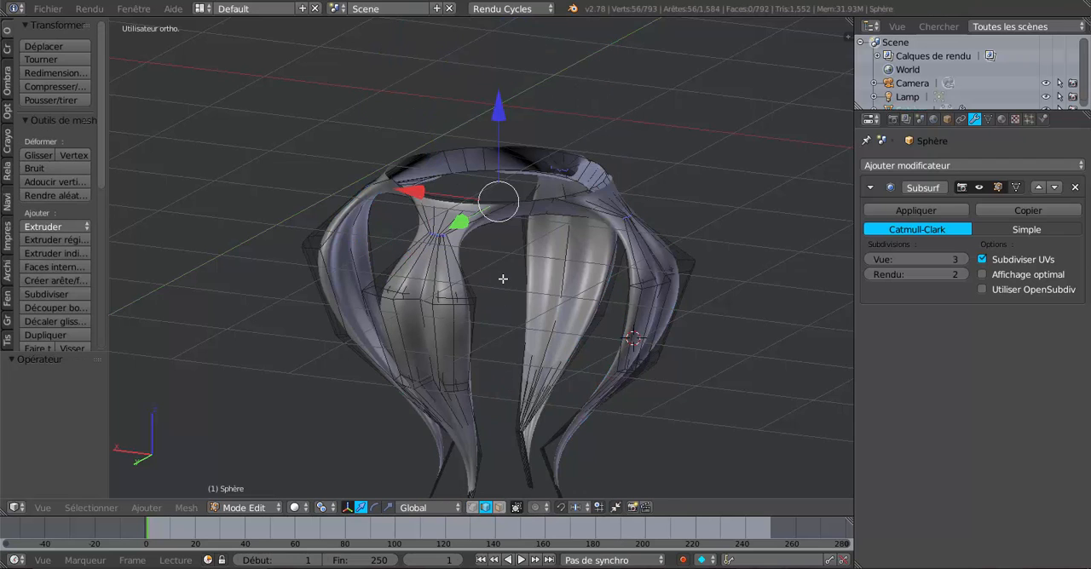
Inspect the whole object, switch to the front view, and reveal the hidden sphere and column geometry in Edit Mode
middle_click_drag(505, 279, 541, 310)
key("Tab")
scroll(565, 279, "down", 4)
middle_click_drag(574, 208, 702, 294)
key("KP_1")
key("Tab")
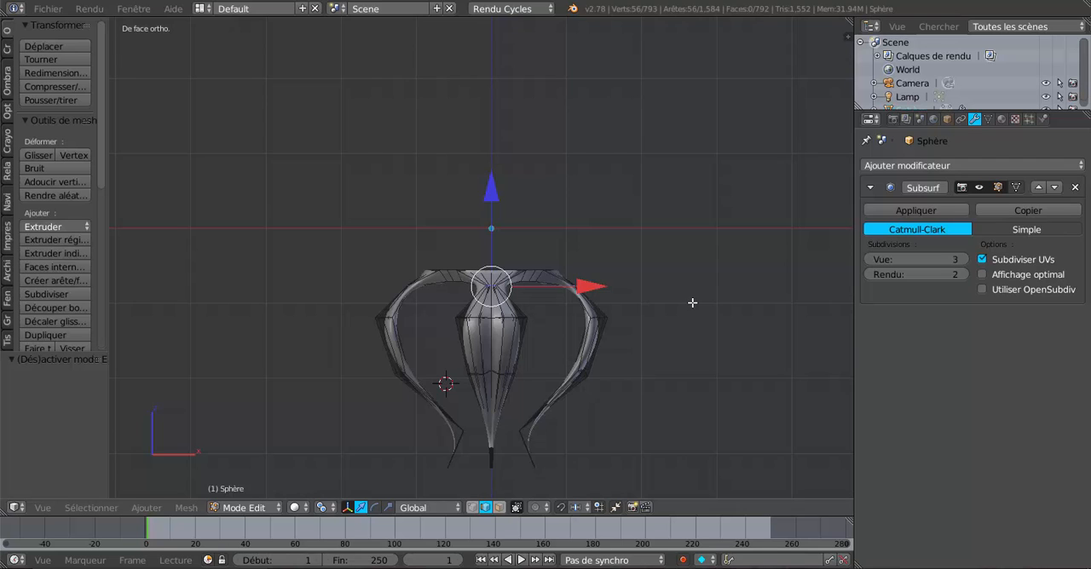
key("alt+h")
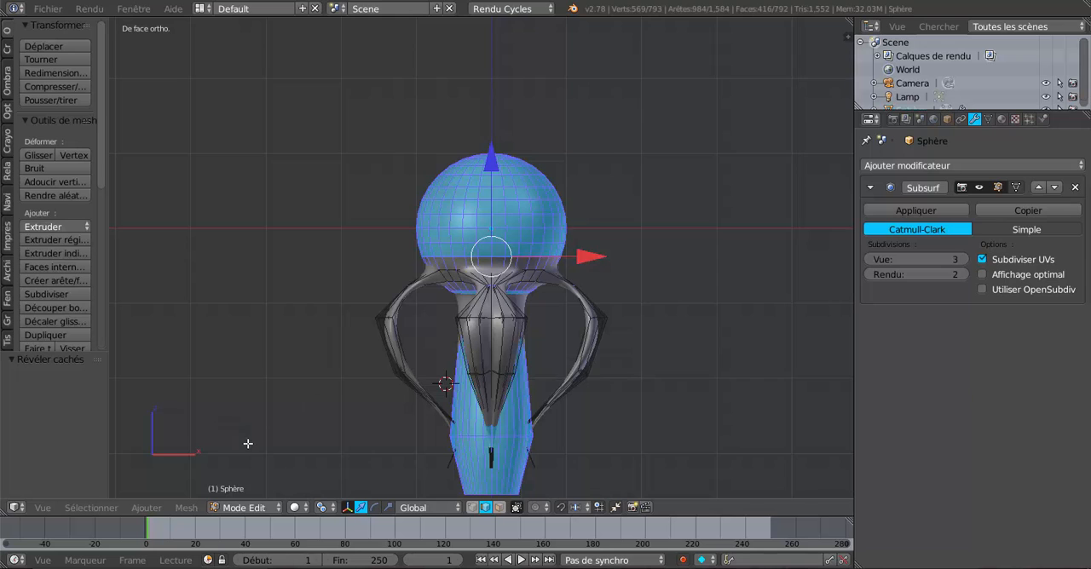
Invert the selection to the leg geometry and hide it, leaving the sphere and column
left_click(91, 508)
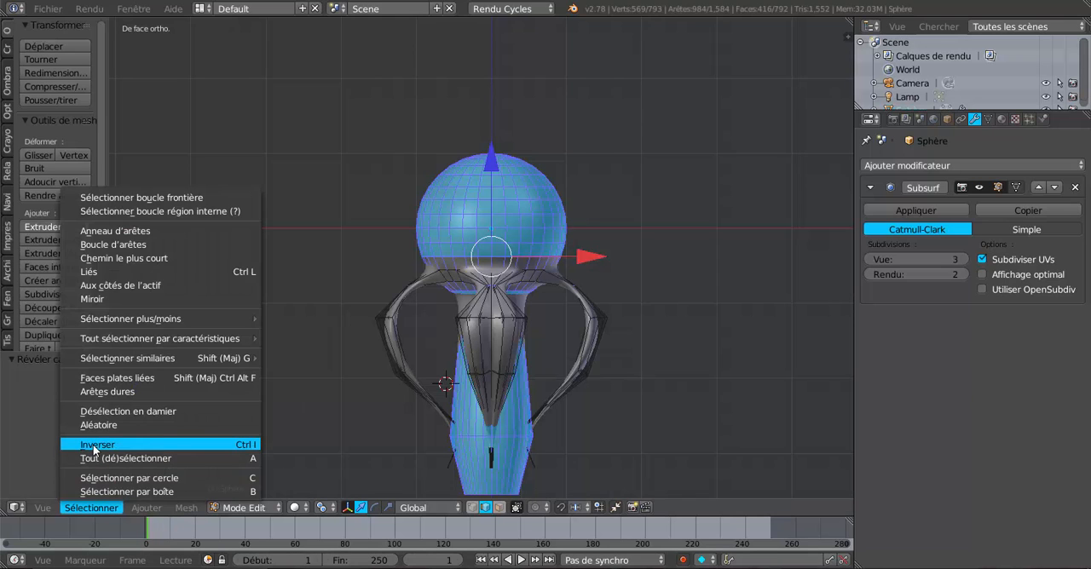
left_click(94, 444)
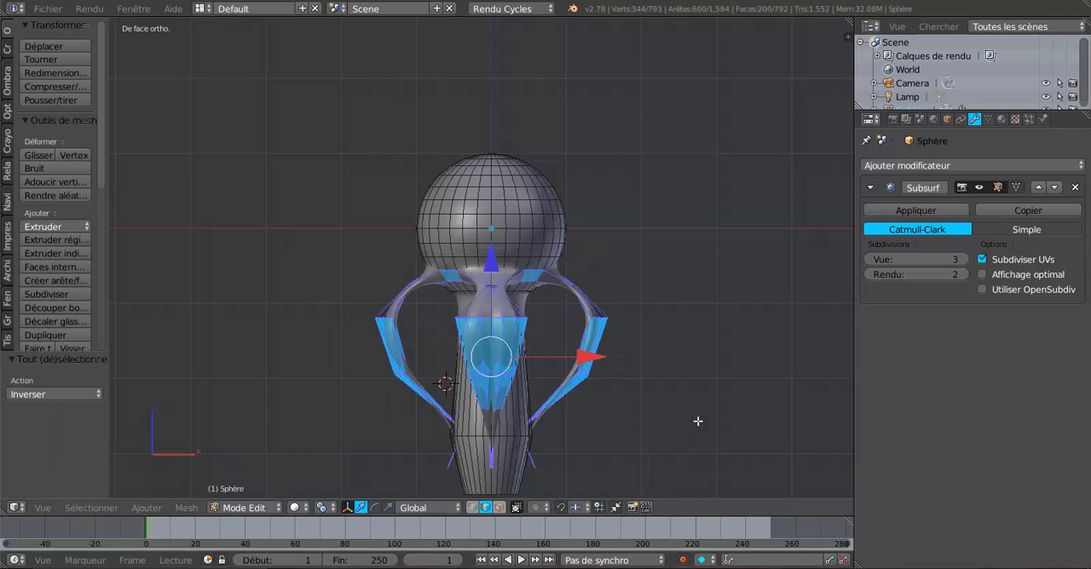
key("h")
scroll(699, 420, "up", 3)
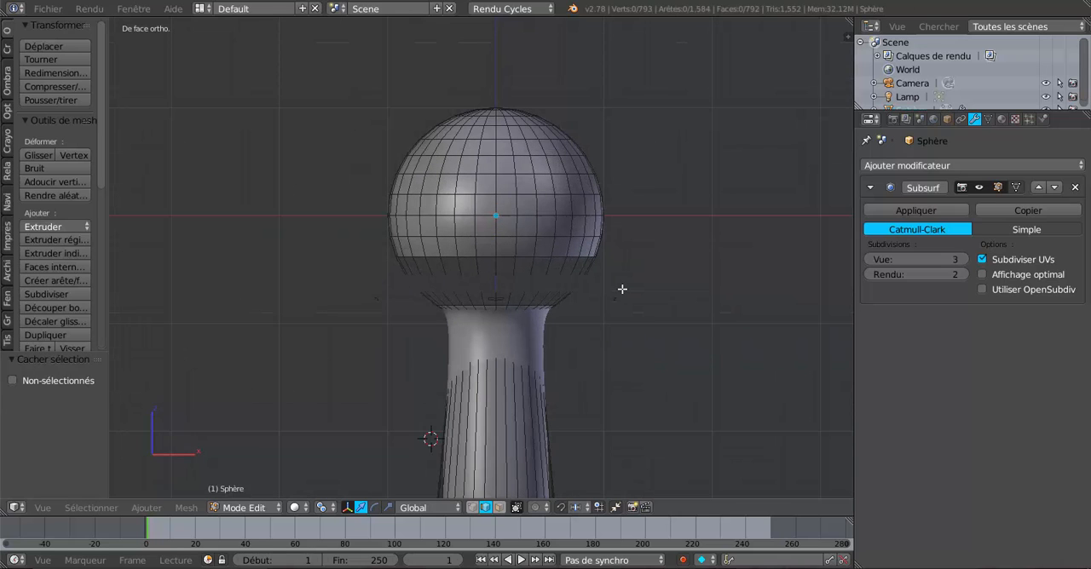
Switch to wireframe display and box-select the sphere's geometry above the leg junction
scroll(622, 289, "down", 2)
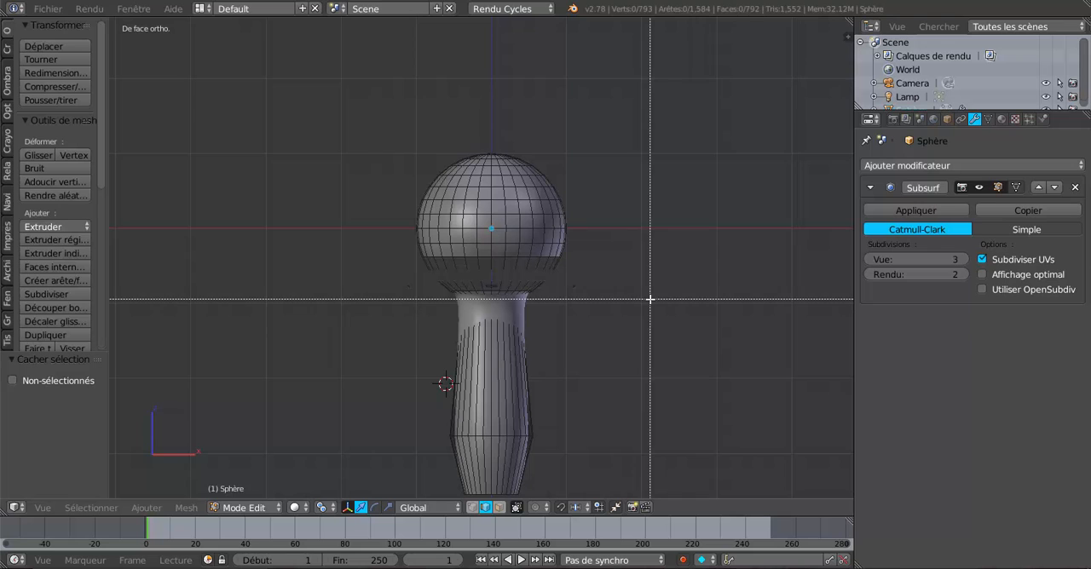
key("z")
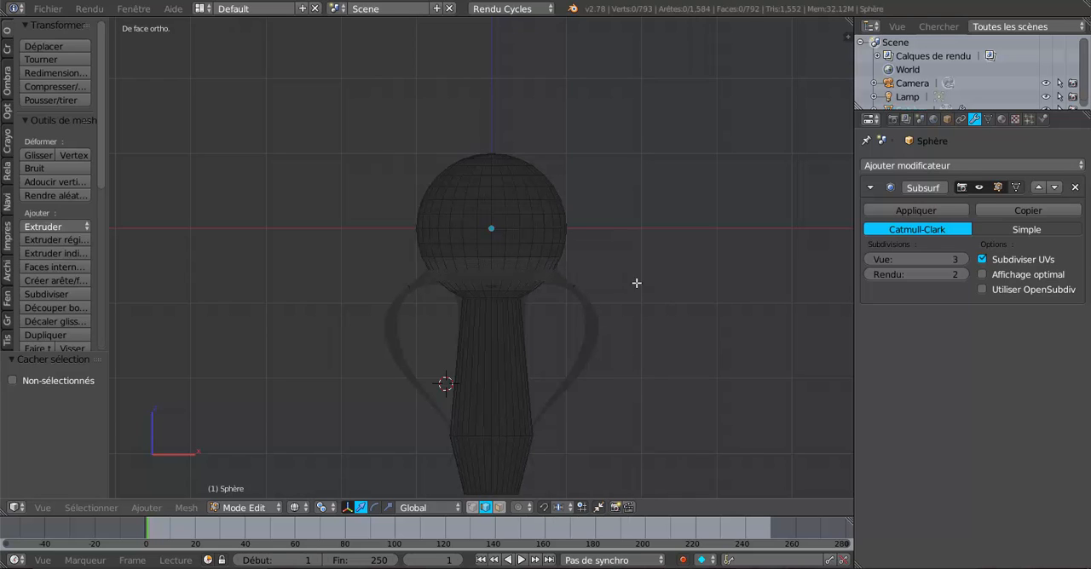
key("b")
left_click_drag(388, 138, 637, 262)
scroll(638, 263, "up", 3)
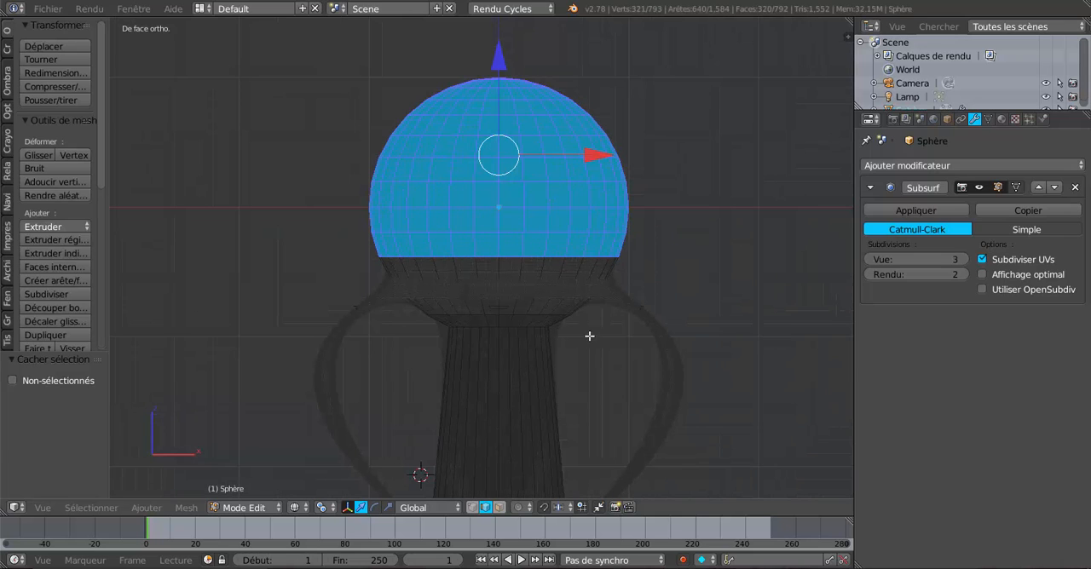
Use face selection to select only the horizontal ring of faces on the lower sphere, just above the leg junction
left_click(499, 507)
right_click(550, 243, "alt")
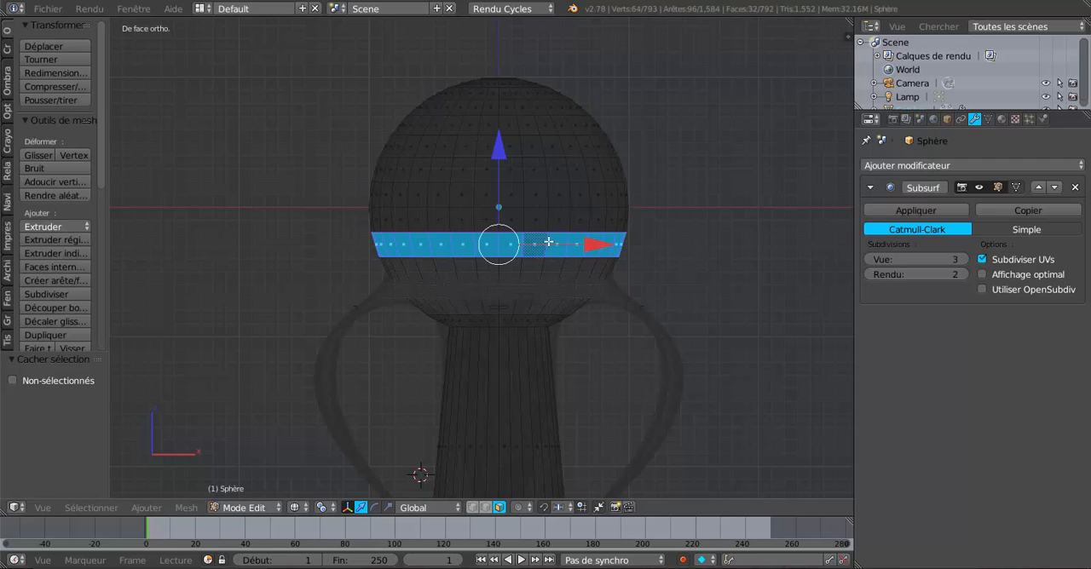
Restore the sphere's dome selection, remove its lowest ring of faces from it, and return to solid display
key("ctrl+z")
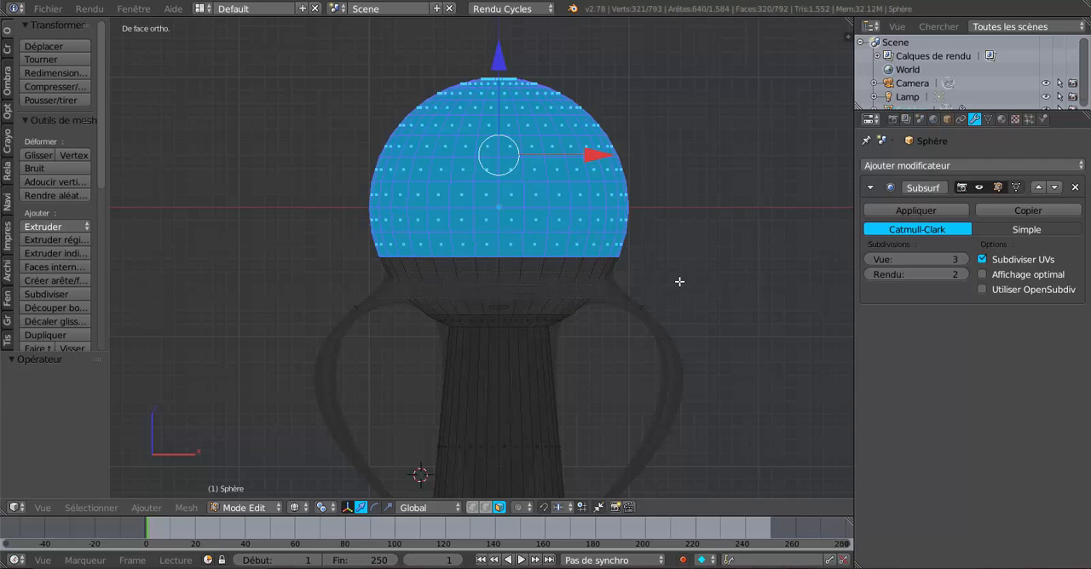
right_click(565, 243, "alt+shift")
scroll(566, 243, "down", 3)
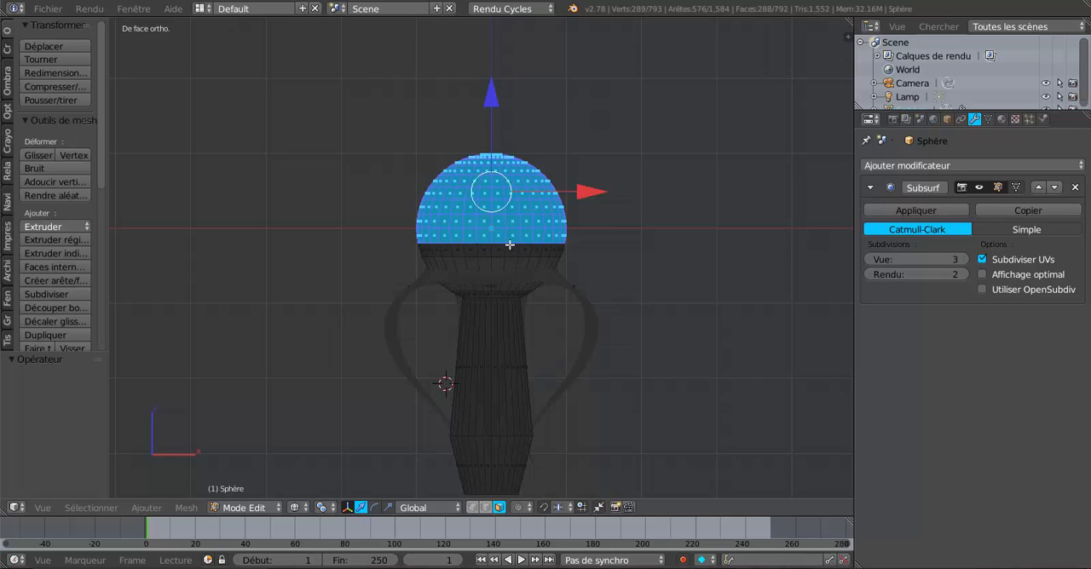
key("z")
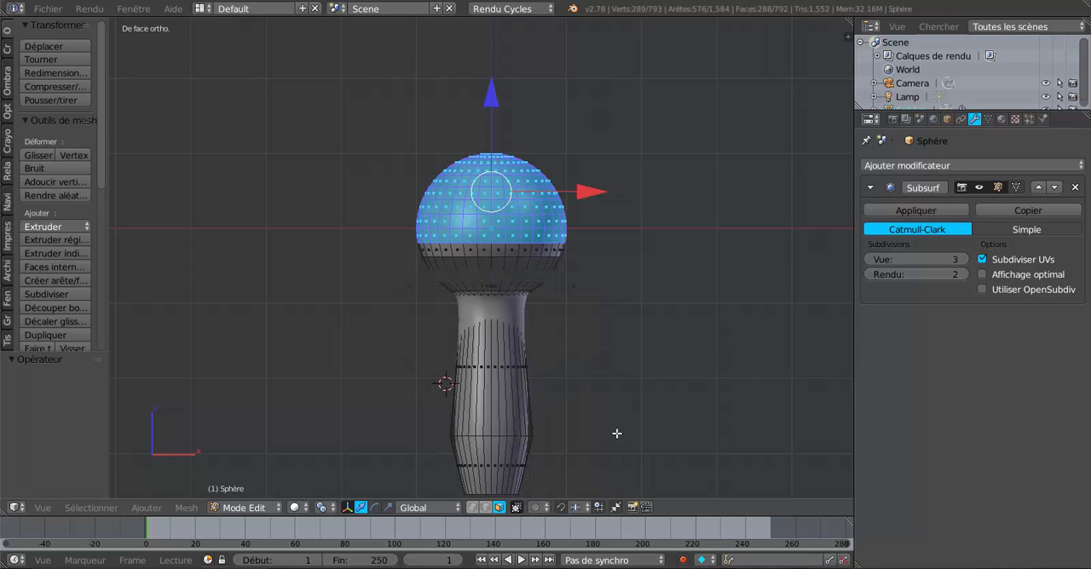
Stretch the selected dome along Z by a factor of about 1.546 and raise it vertically above the lower sphere
left_click(388, 507)
left_click_drag(491, 91, 527, 44)
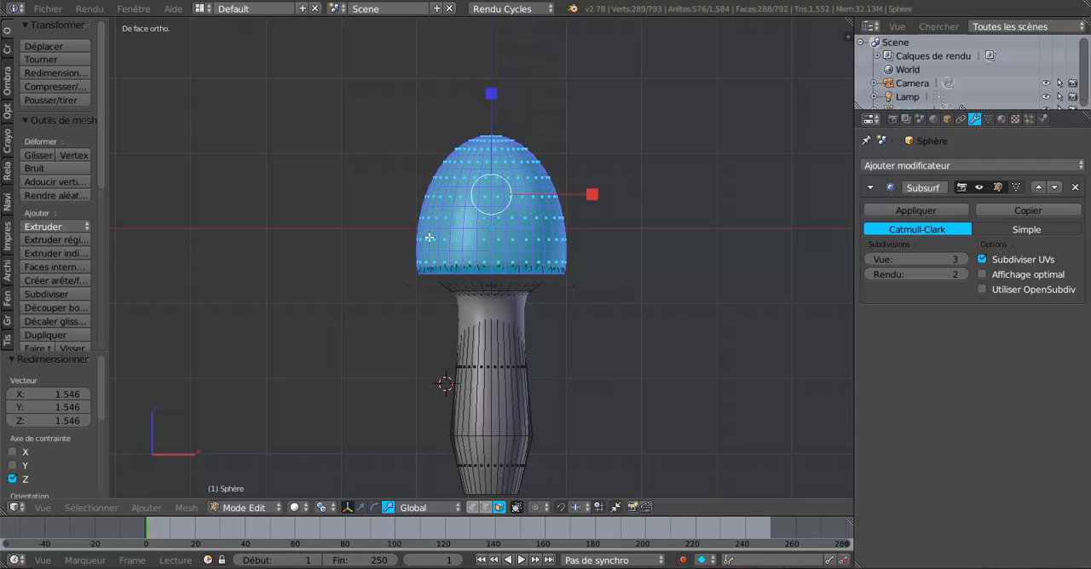
left_click(361, 508)
left_click_drag(491, 101, 501, 62)
scroll(605, 153, "down", 2)
middle_click_drag(602, 240, 588, 266, "shift")
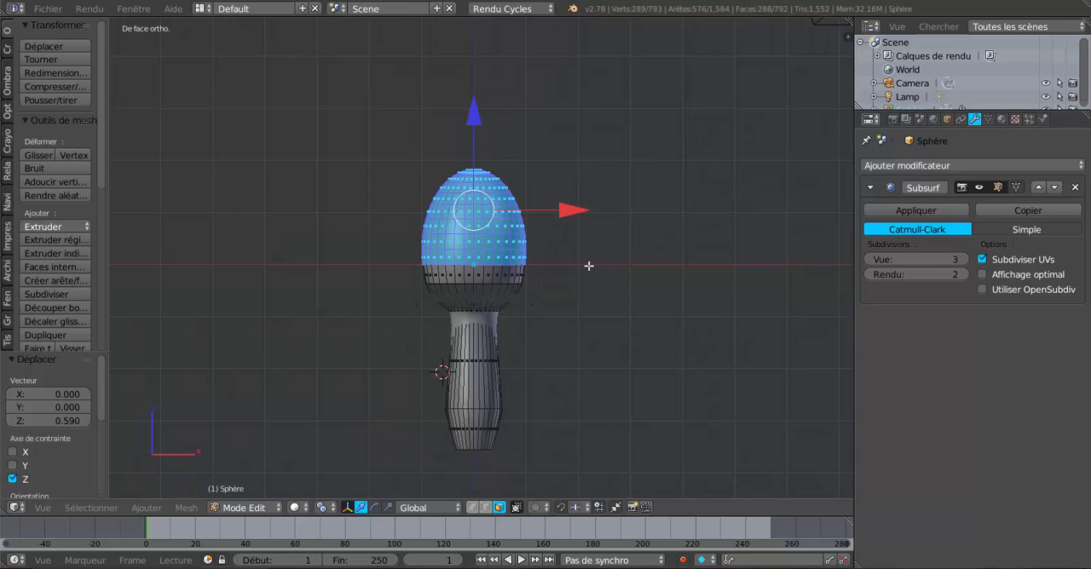
scroll(588, 266, "up", 1)
left_click_drag(468, 106, 479, 85)
Check the smoothed shape of the stretched dome in Object Mode and return to Edit Mode
key("Tab")
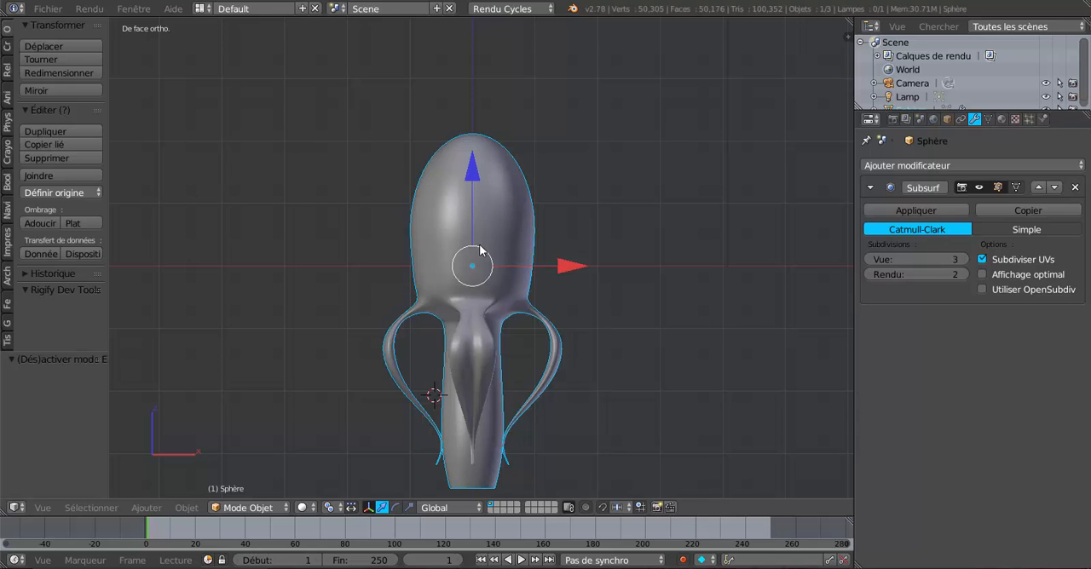
scroll(482, 282, "up", 1)
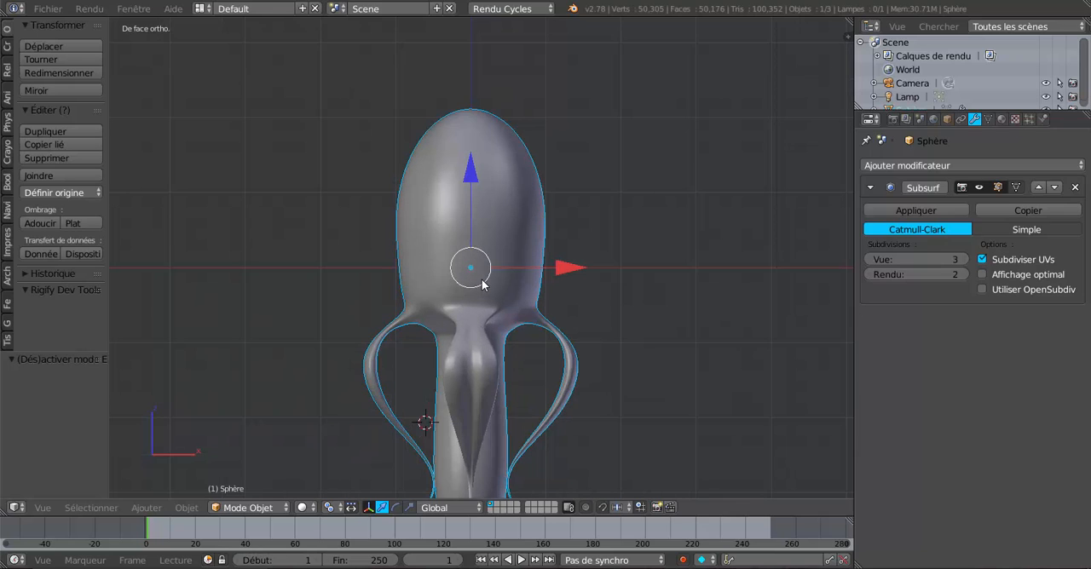
key("Tab")
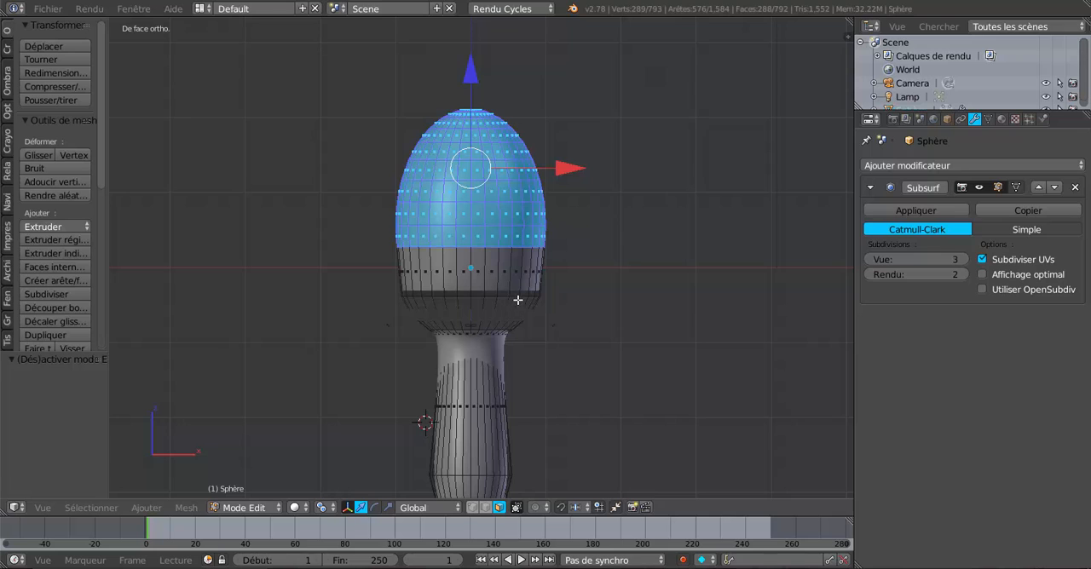
scroll(518, 300, "up", 1)
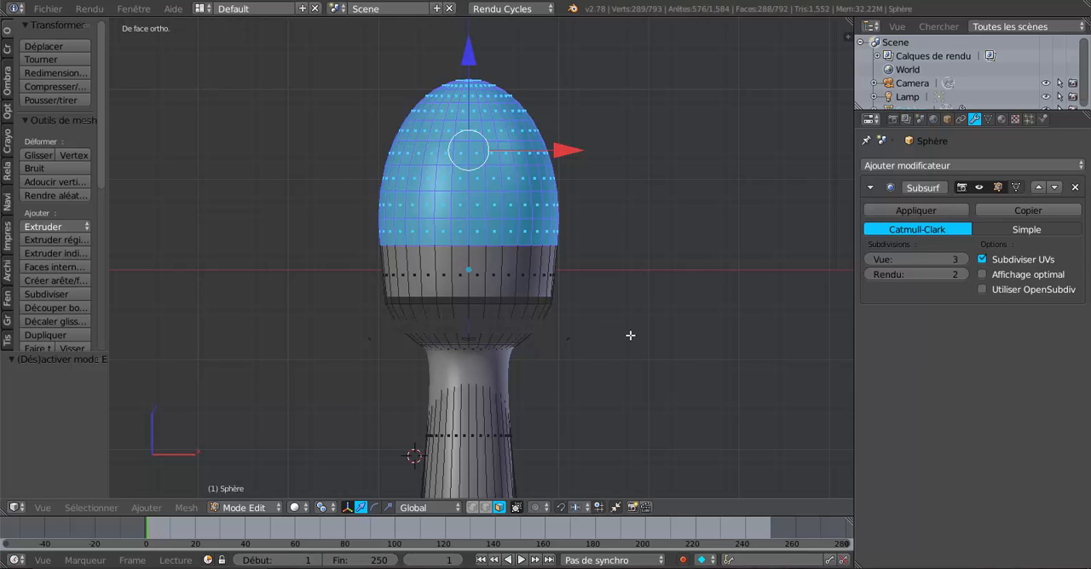
key("Tab")
key("Tab")
key("Tab")
key("Tab")
Reveal the hidden leg geometry and clear the selection
key("alt+h")
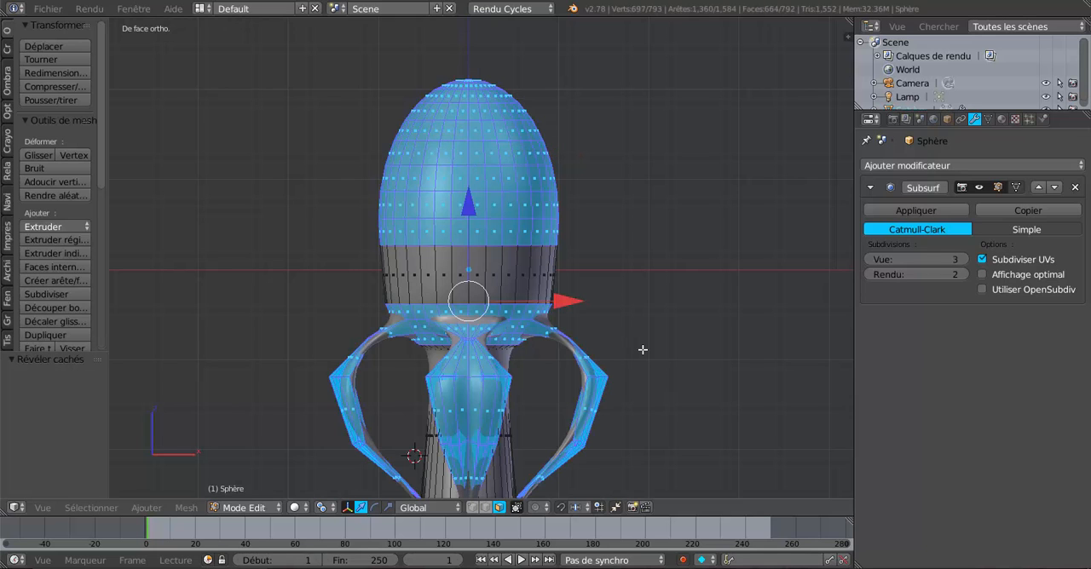
key("Tab")
key("Tab")
key("a")
scroll(523, 337, "up", 2)
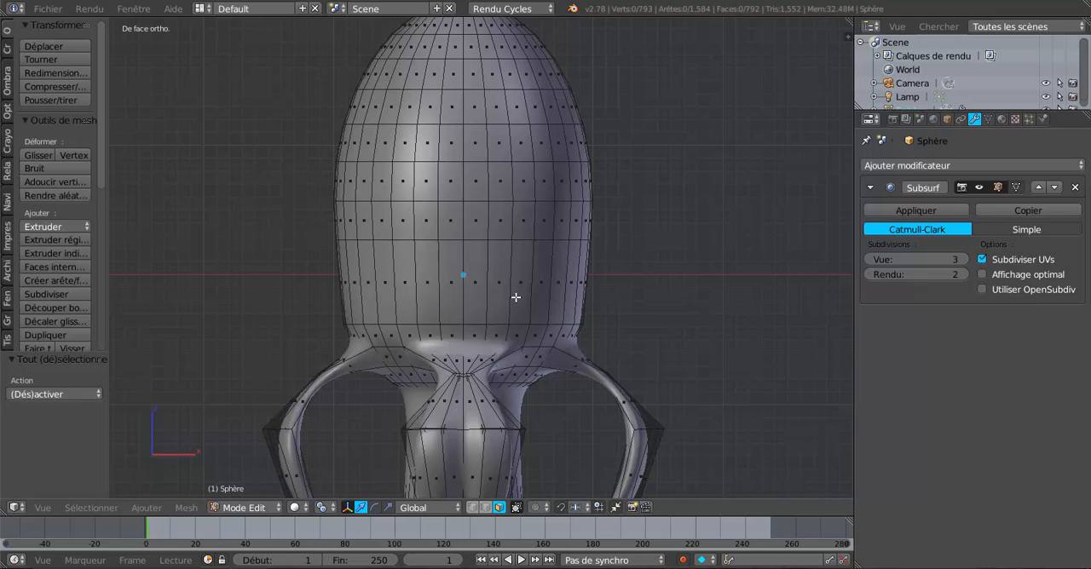
Extrude the two face rings just above the leg junction and scale them outward by about 1.06 to form a collar
right_click(525, 338, "alt")
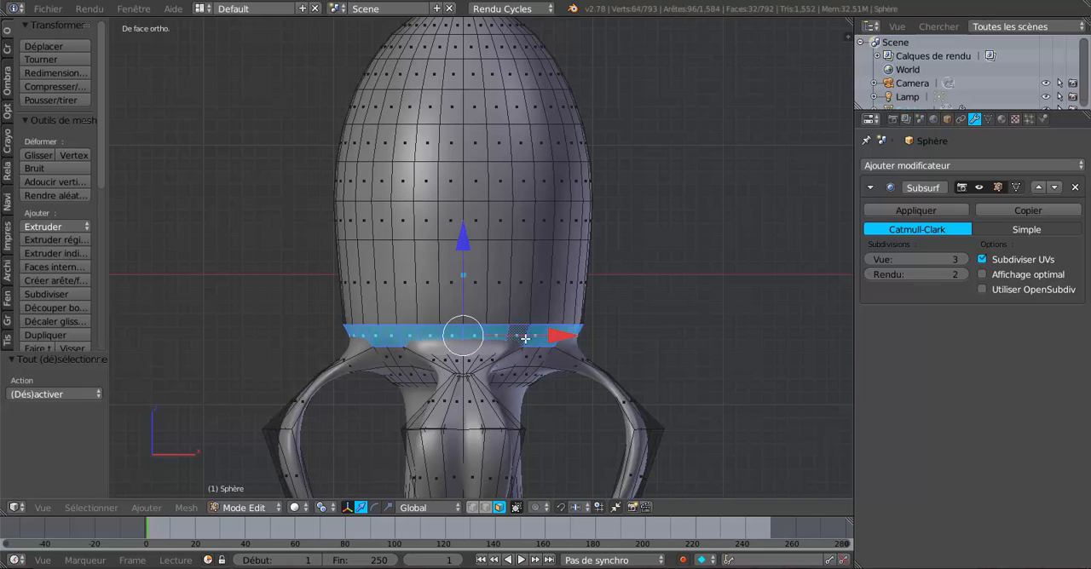
right_click(526, 313, "alt+shift")
scroll(546, 311, "down", 2)
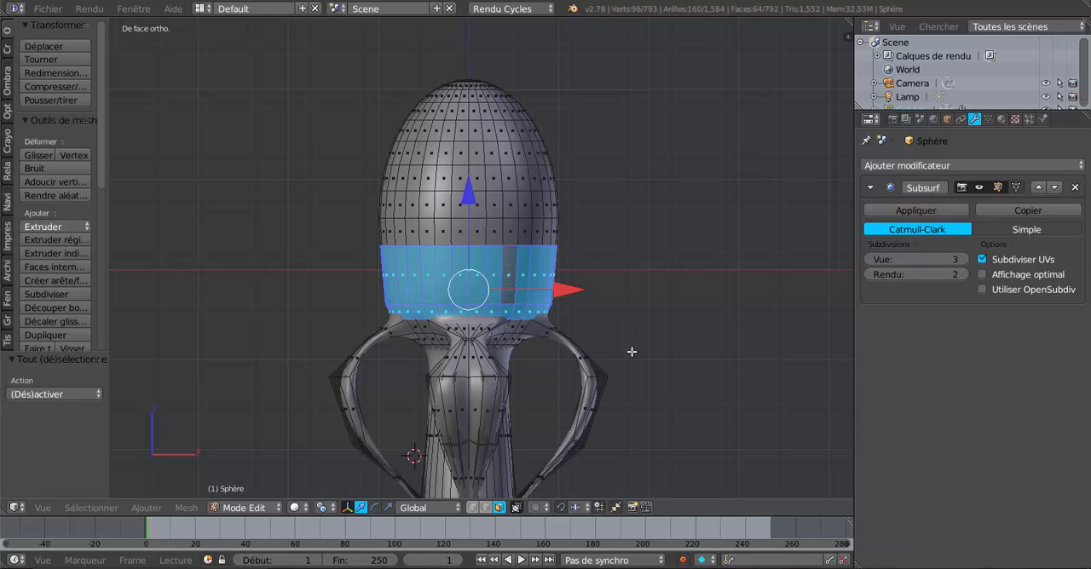
key("e")
key("s")
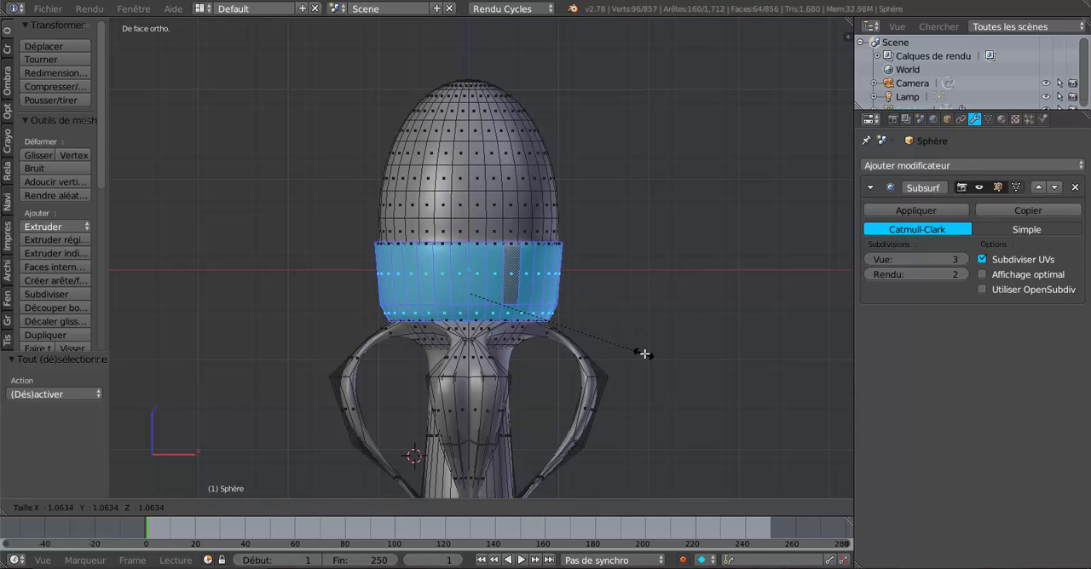
left_click(646, 354)
key("Tab")
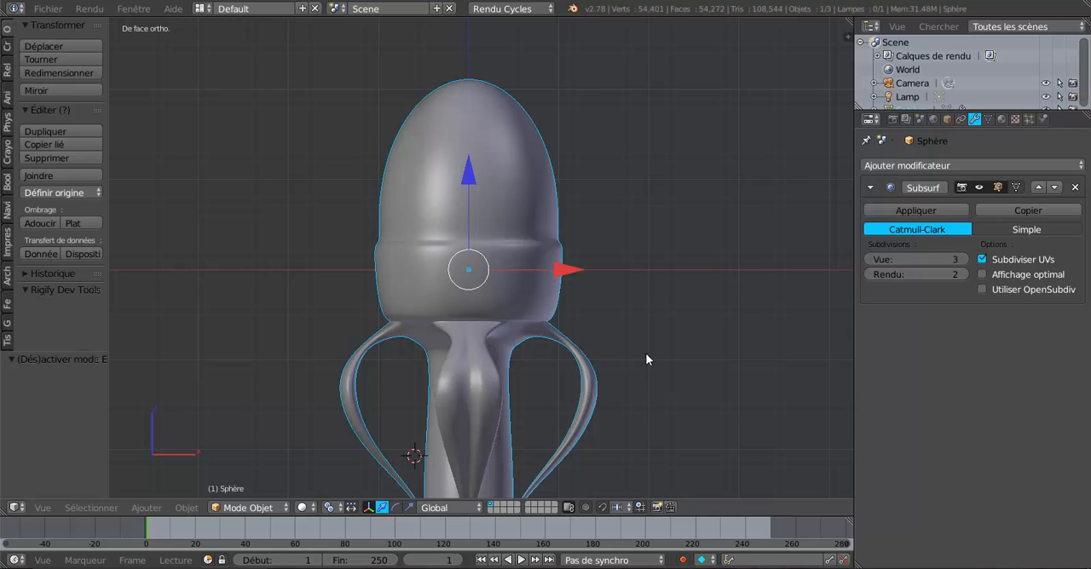
mouse_move(639, 356)
middle_mouse_down()
mouse_move(642, 308)
mouse_move(625, 338)
mouse_move(635, 340)
mouse_move(630, 370)
middle_mouse_up()
Select the collar's middle edge loop and scale it inward to about 0.86, checking the smoothed shape from several angles
key("Tab")
scroll(626, 338, "up", 2)
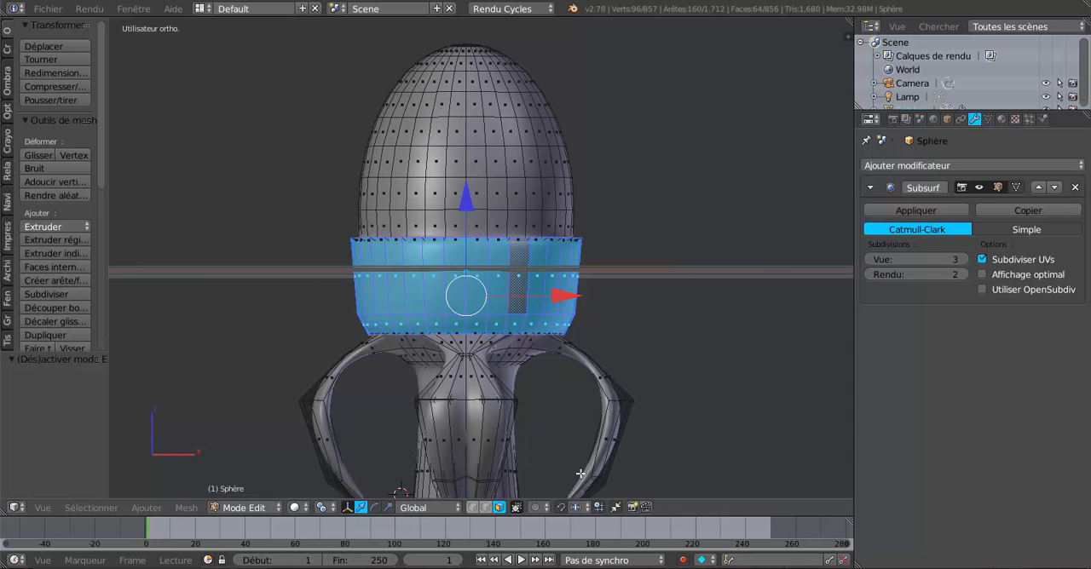
left_click(484, 508)
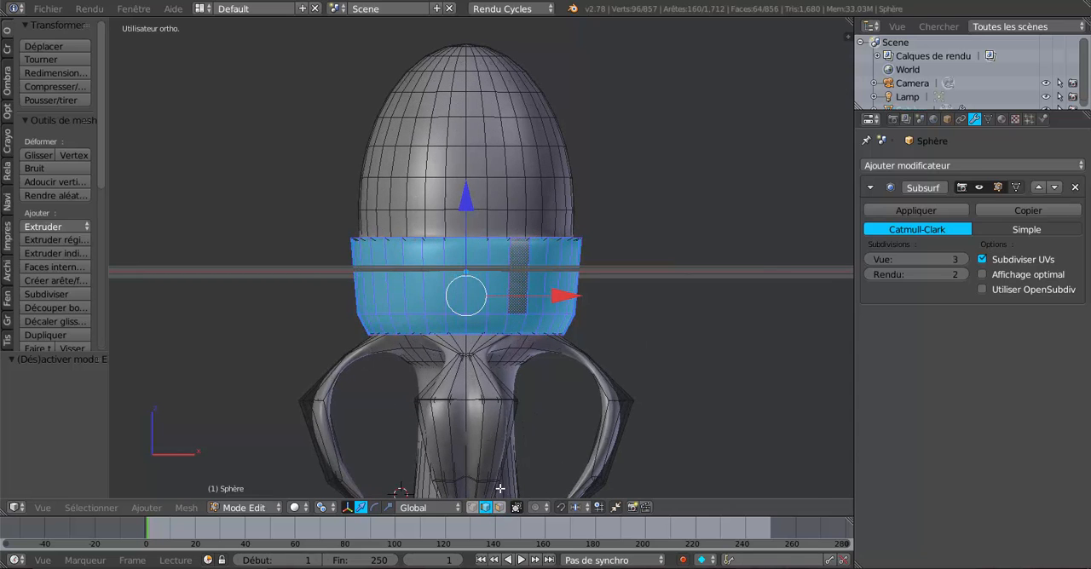
right_click(519, 314, "alt")
key("s")
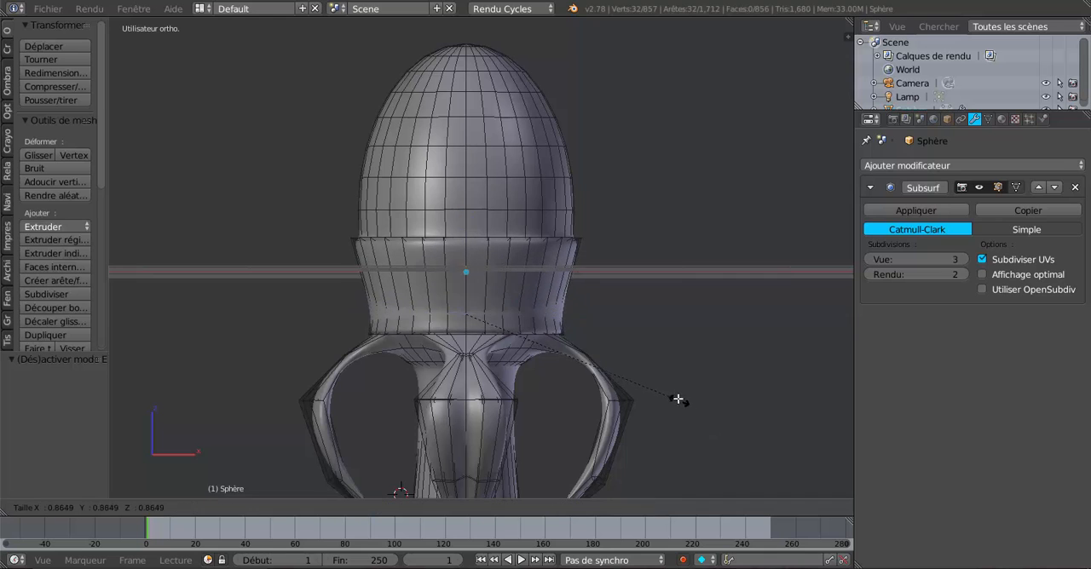
left_click(674, 395)
key("Tab")
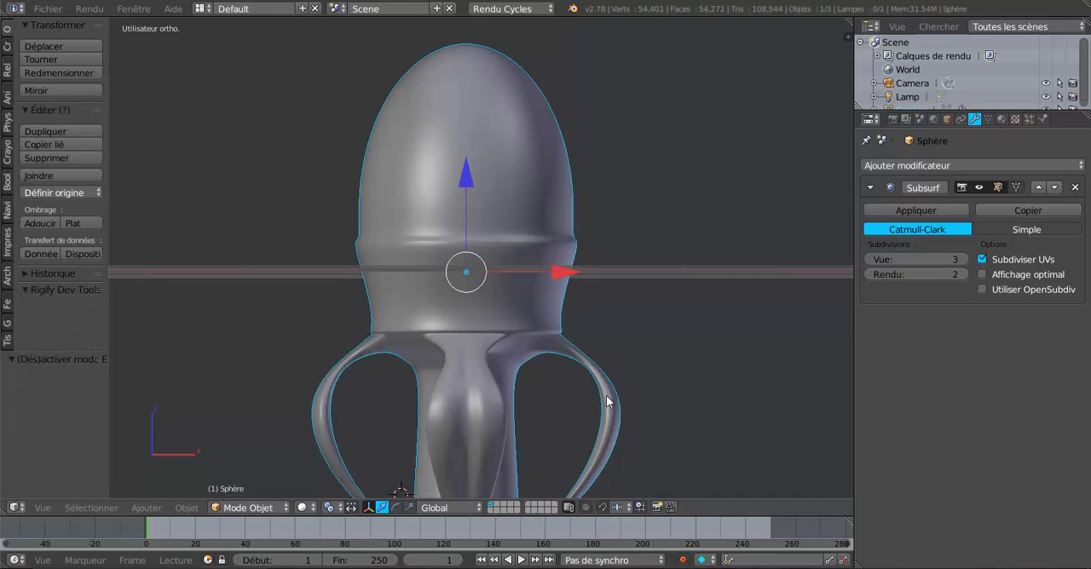
middle_click_drag(608, 401, 560, 377)
scroll(556, 368, "up", 2)
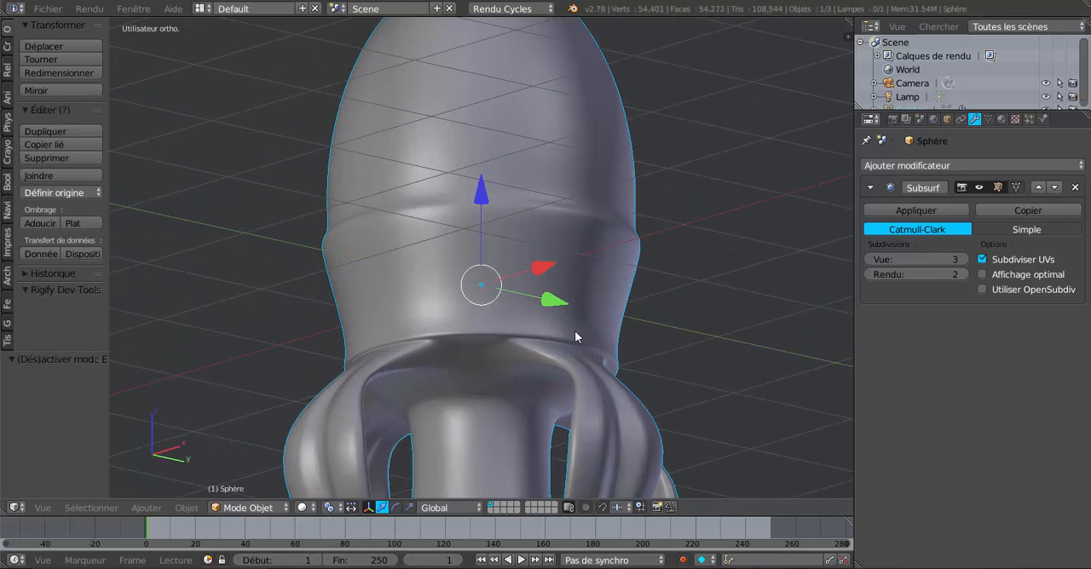
middle_click_drag(468, 337, 558, 364)
scroll(628, 384, "down", 3)
scroll(554, 406, "up", 2)
Scale the edge loop at the collar's base inward by 0.804 and raise it slightly along Z
key("Tab")
scroll(554, 380, "up", 2)
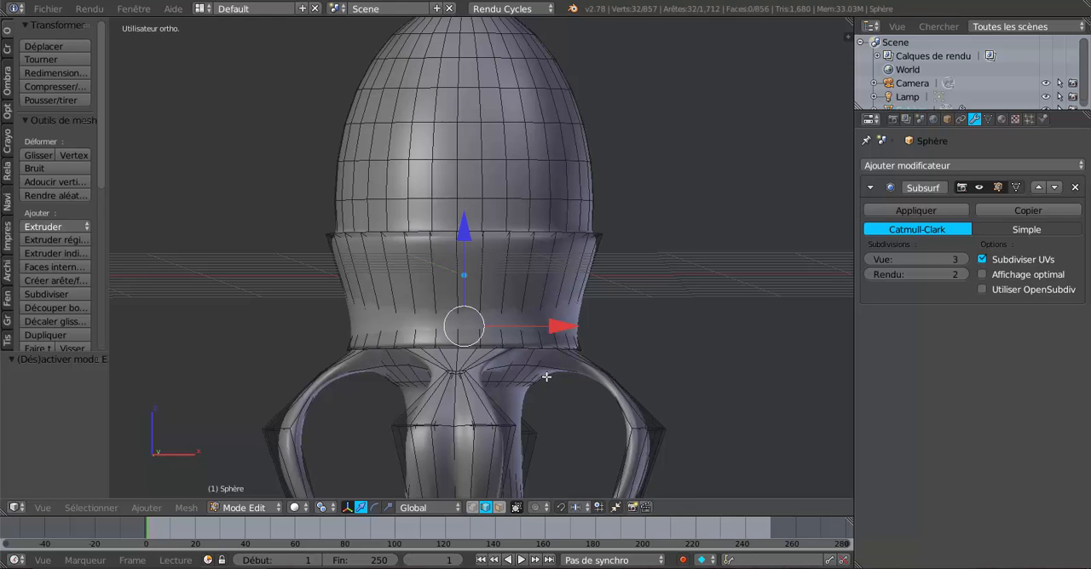
scroll(546, 377, "up", 1)
right_click(526, 368, "alt")
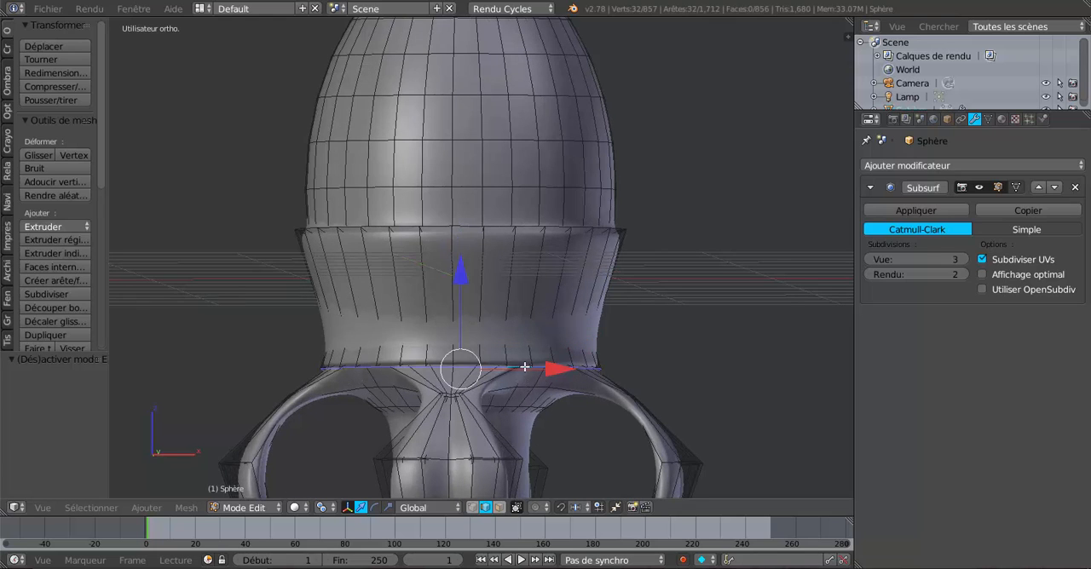
key("s")
left_click(635, 411)
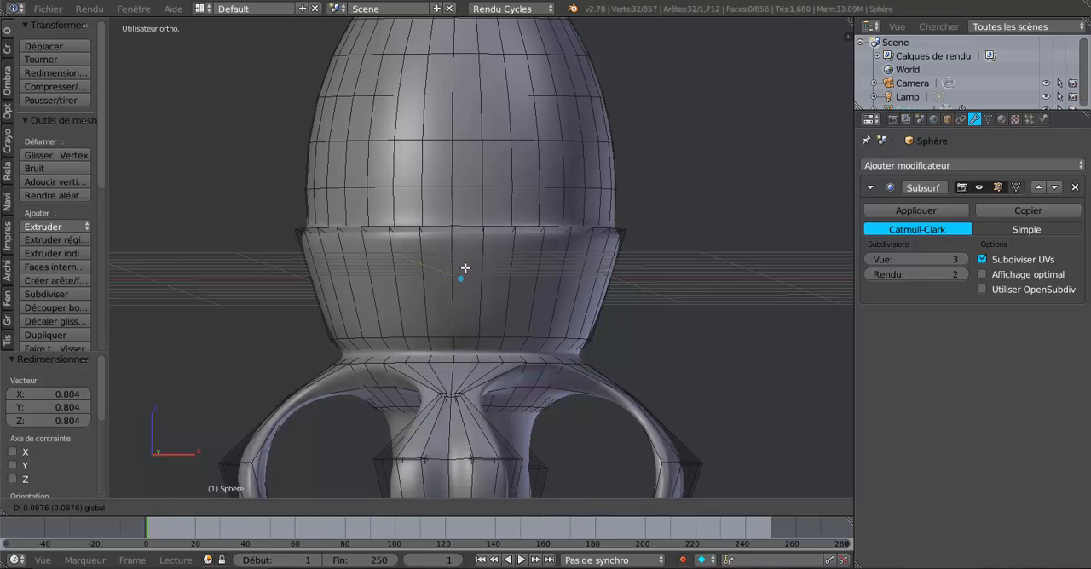
key("Tab")
mouse_move(525, 335)
middle_mouse_down()
mouse_move(628, 360)
mouse_move(538, 282)
mouse_move(538, 348)
middle_mouse_up()
scroll(524, 307, "up", 3)
Lower the collar's upper rim edge loop slightly and scale it outward by 1.149 into a flared lip
key("Tab")
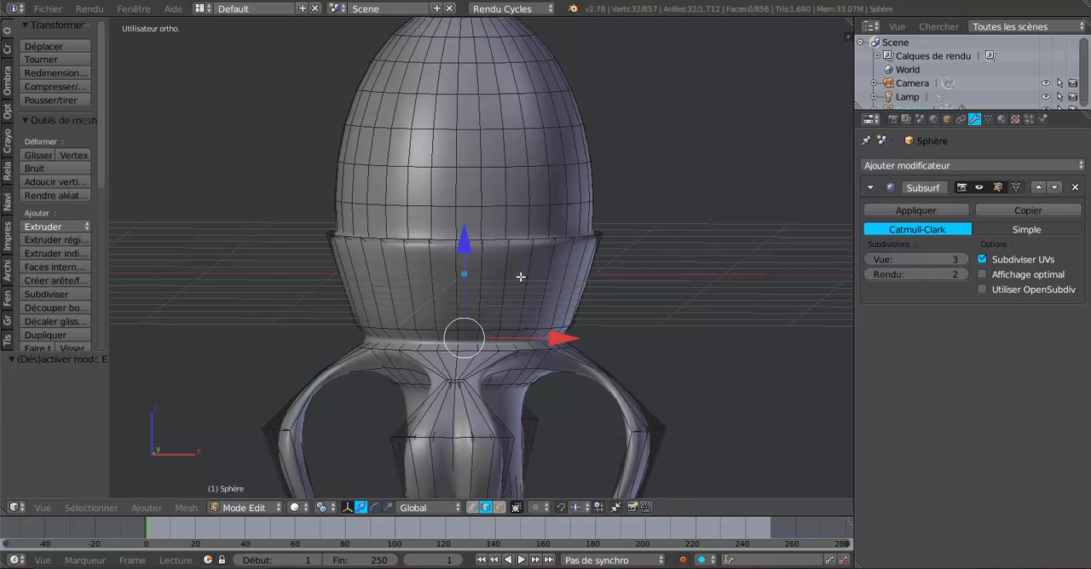
middle_click_drag(520, 276, 591, 285)
right_click(523, 255, "alt")
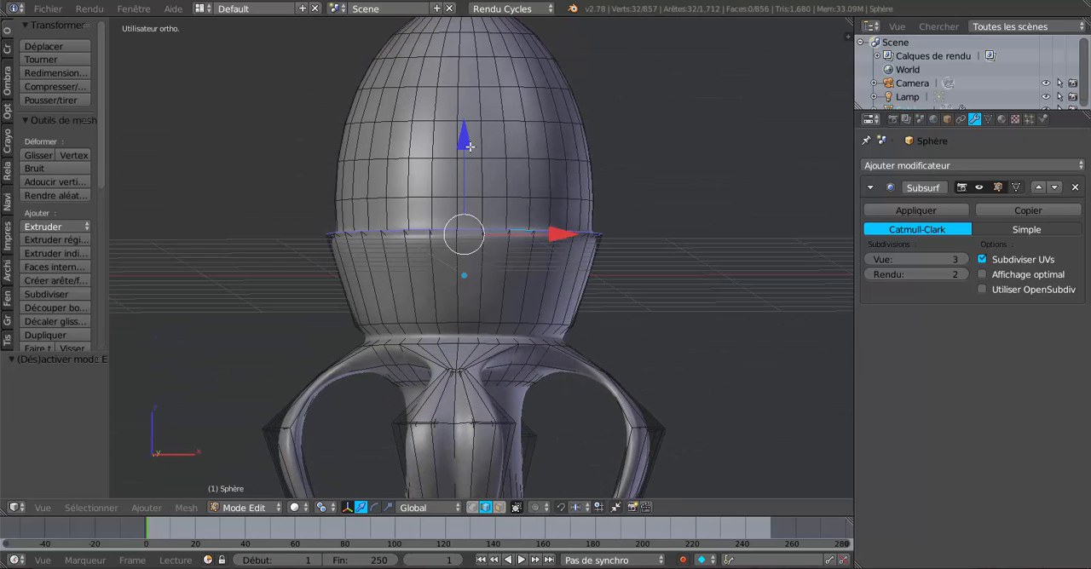
left_click_drag(469, 146, 464, 152)
scroll(605, 334, "down", 3)
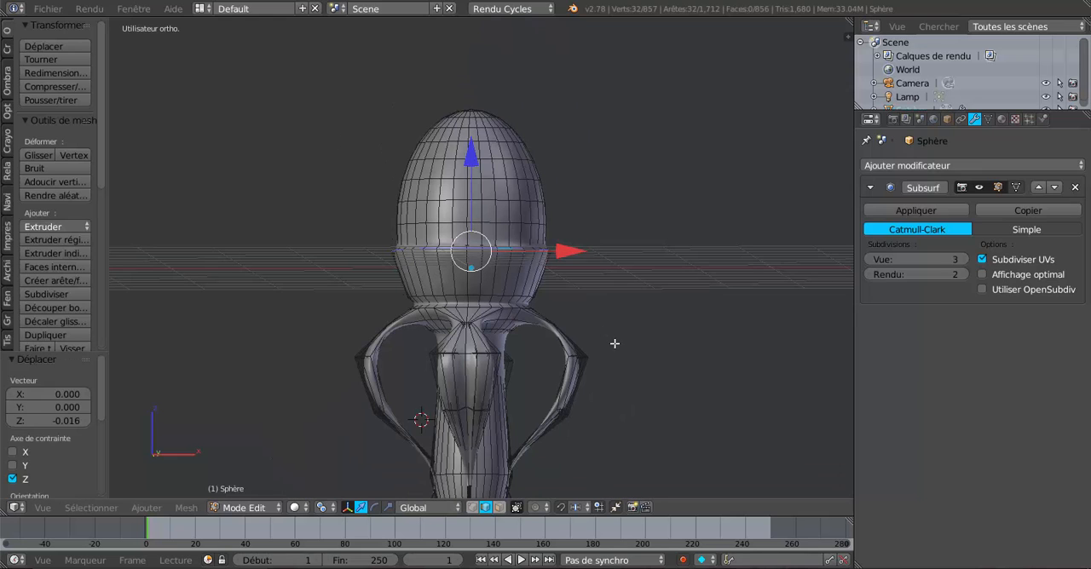
key("s")
left_click(651, 358)
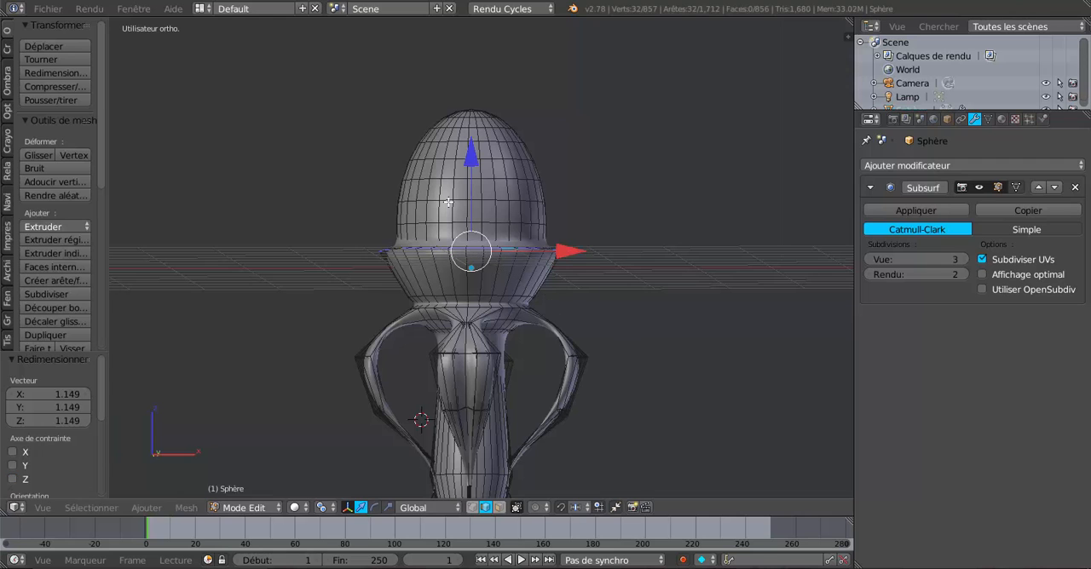
left_click_drag(468, 158, 470, 162)
middle_click_drag(533, 227, 633, 235)
key("Tab")
middle_click_drag(702, 285, 551, 289)
scroll(524, 304, "up", 2)
Add four evenly spaced horizontal loop cuts across the tapered band of faces below the collar's rim
key("Tab")
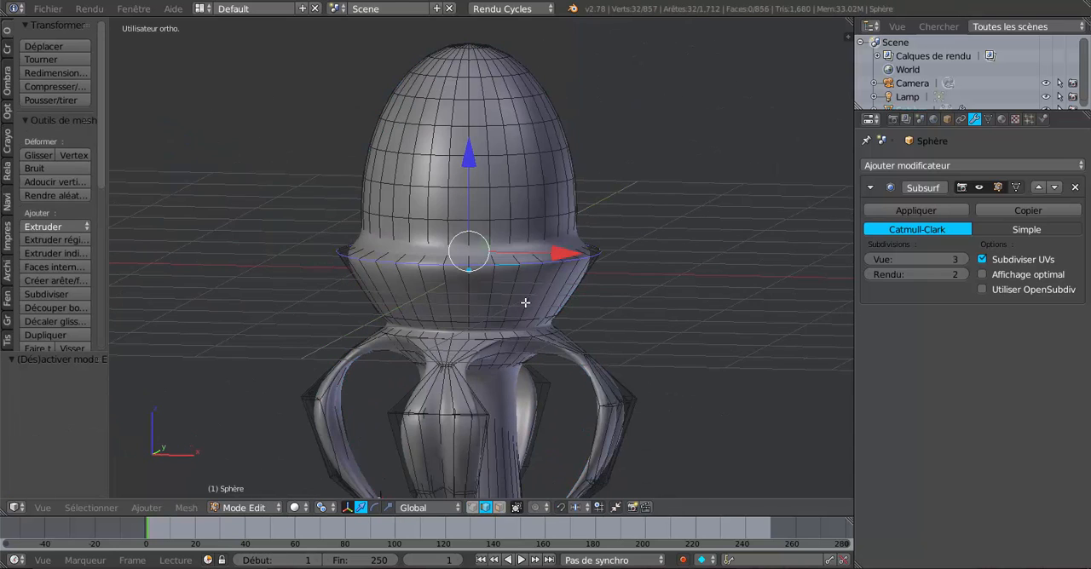
left_click(498, 507)
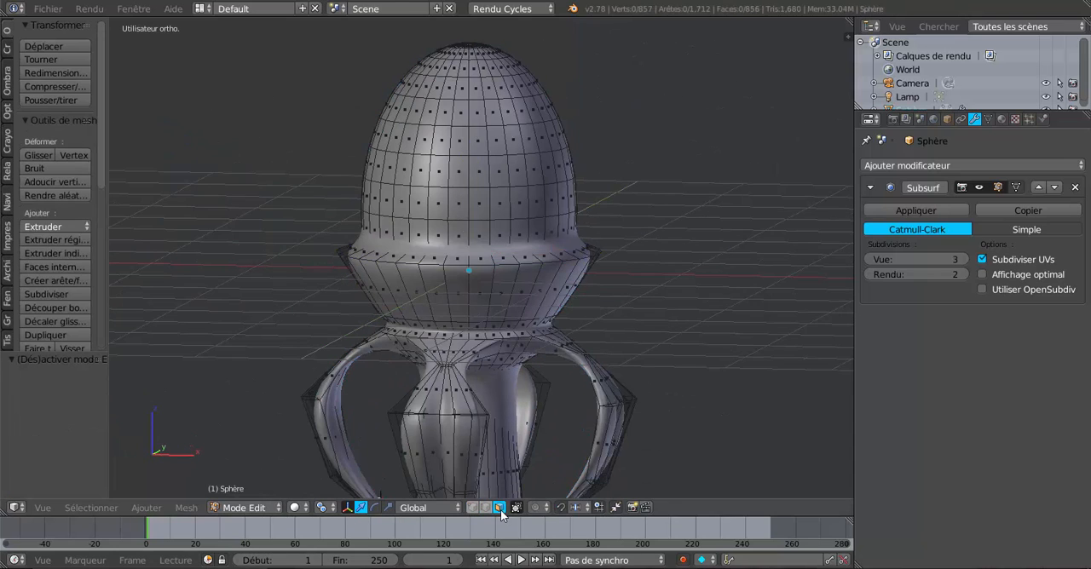
right_click(530, 300, "alt")
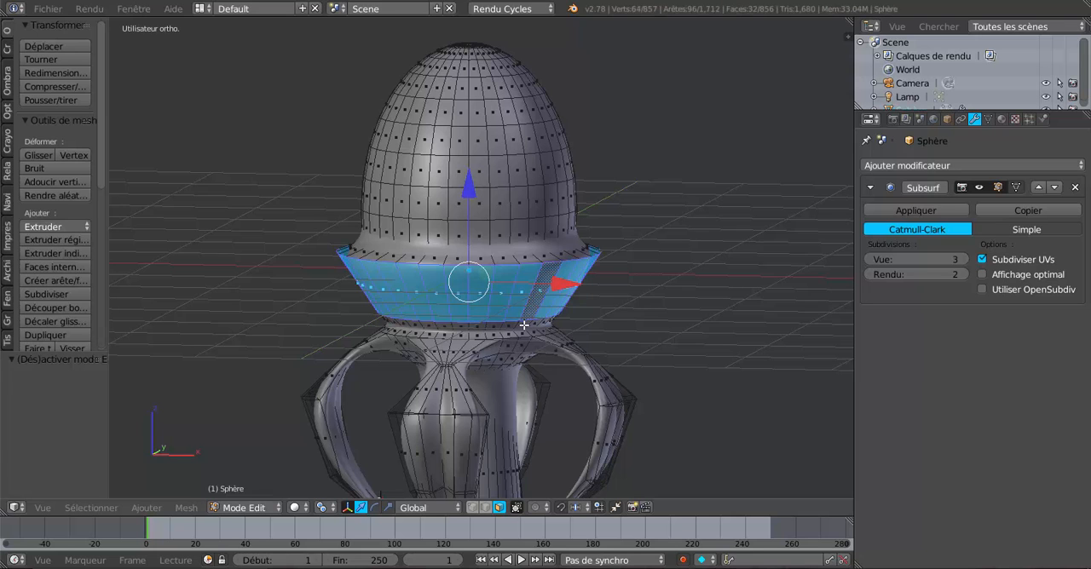
middle_click_drag(514, 332, 476, 324)
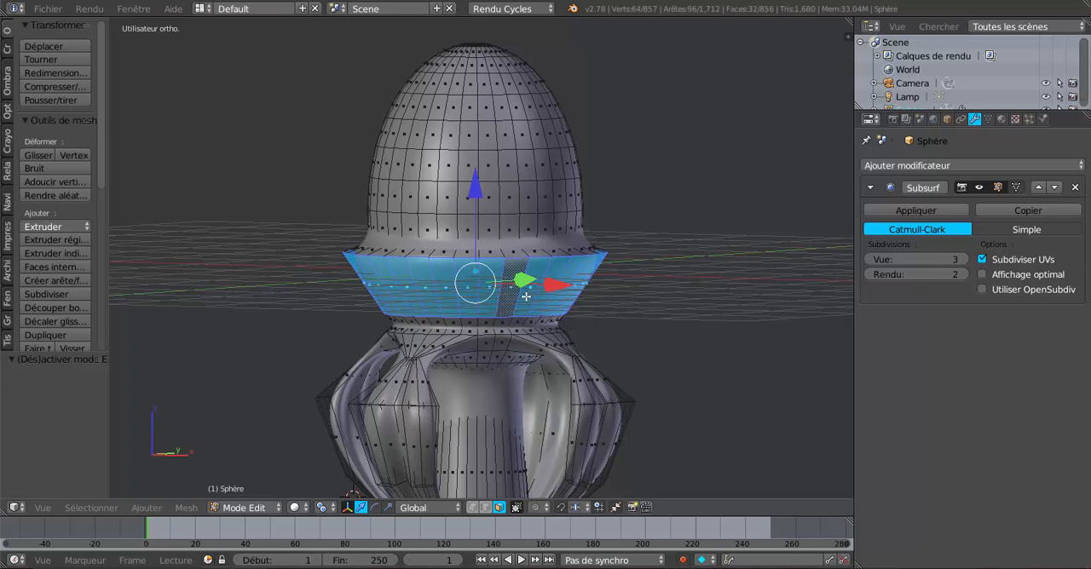
key("ctrl+r")
scroll(526, 297, "up", 2)
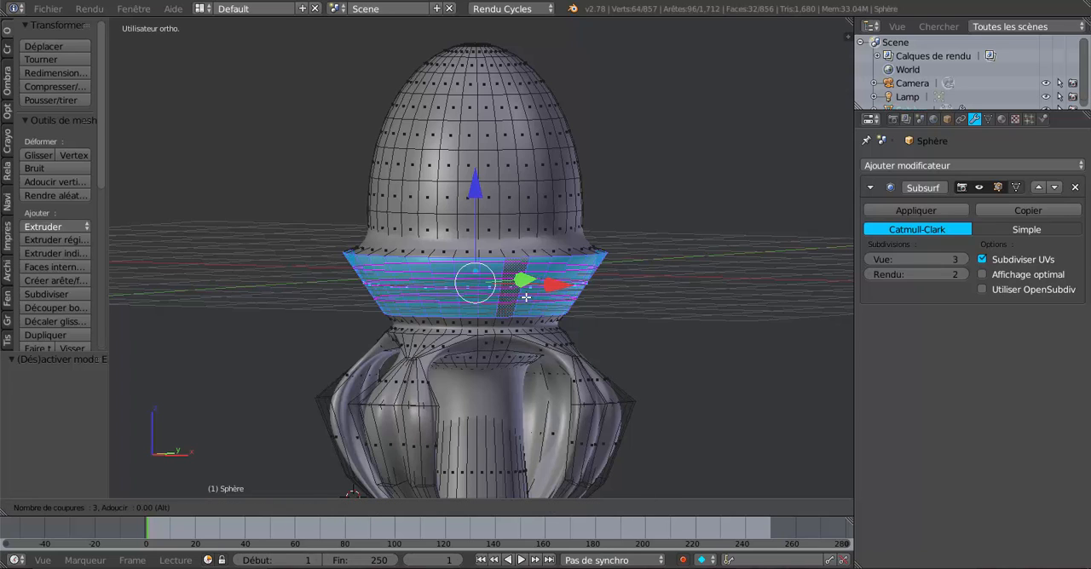
scroll(526, 296, "up", 1)
left_click(527, 297)
right_click(528, 297)
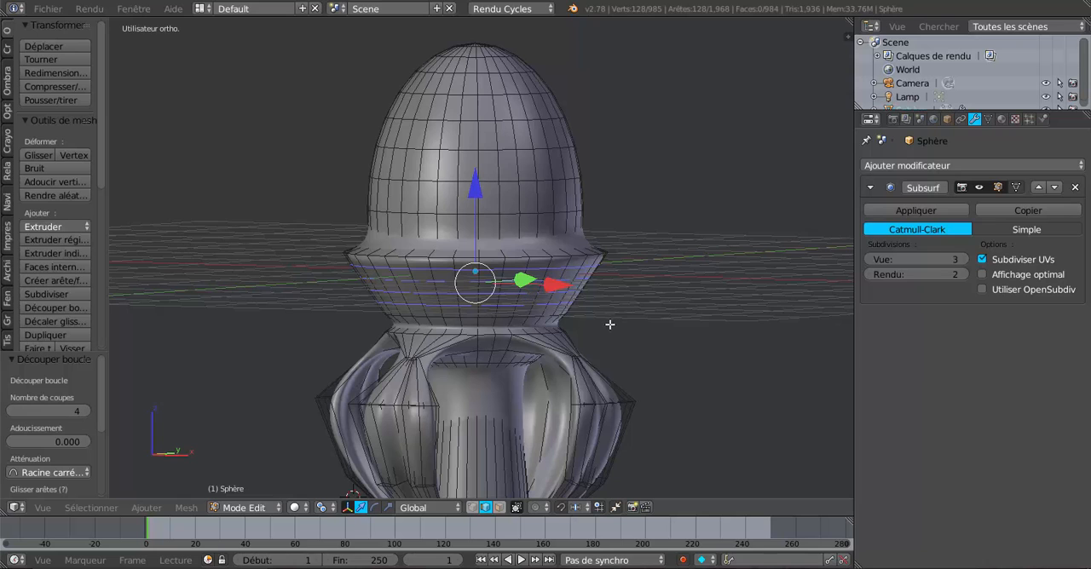
In face selection mode, select all six horizontal face loops of the tapered collar band below the rim
left_click(499, 507)
scroll(519, 366, "up", 1)
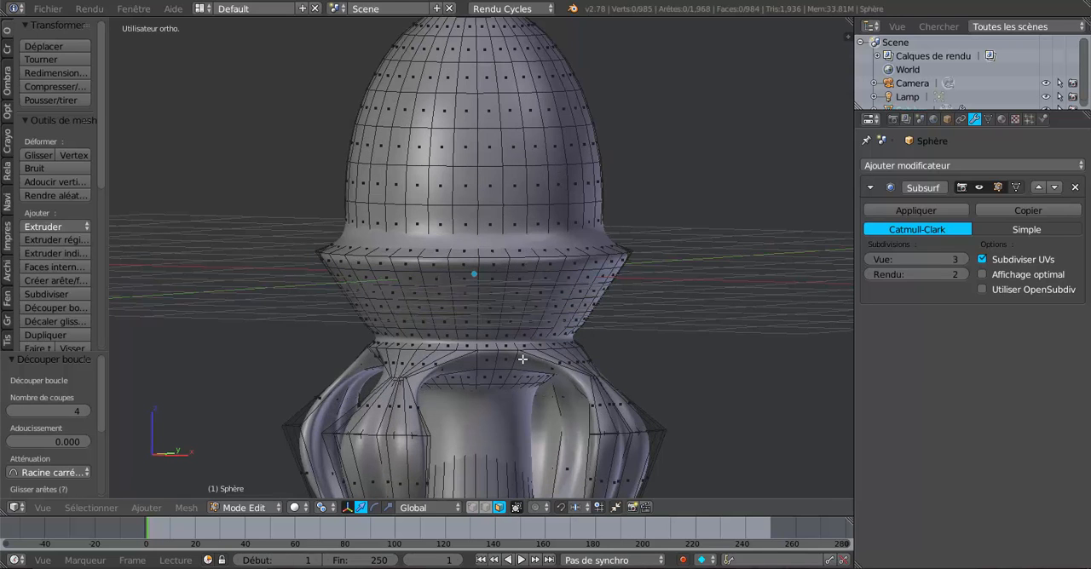
right_click(535, 277, "alt")
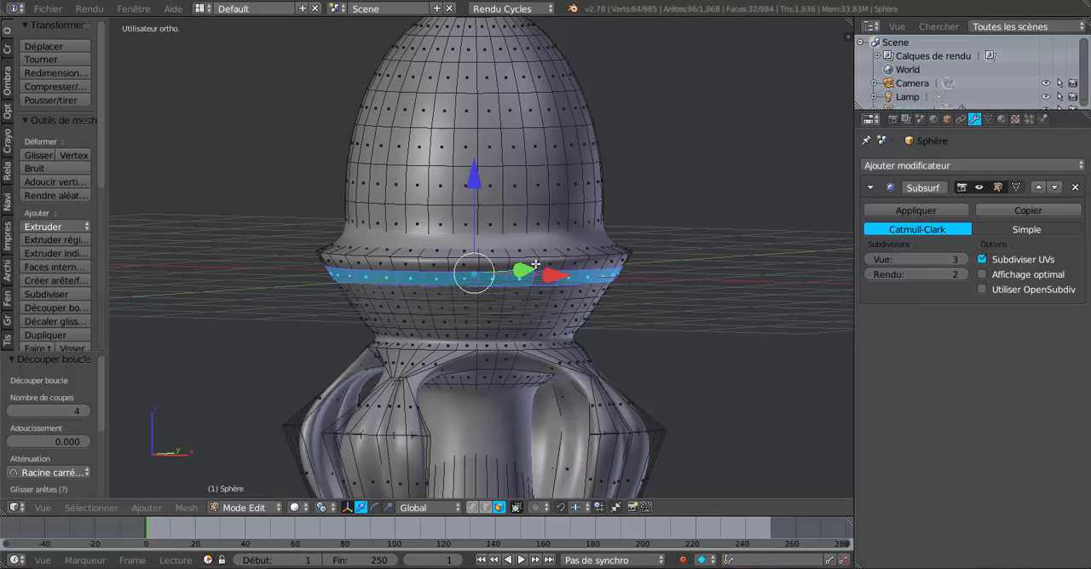
right_click(533, 295, "alt+shift")
right_click(527, 308, "alt+shift")
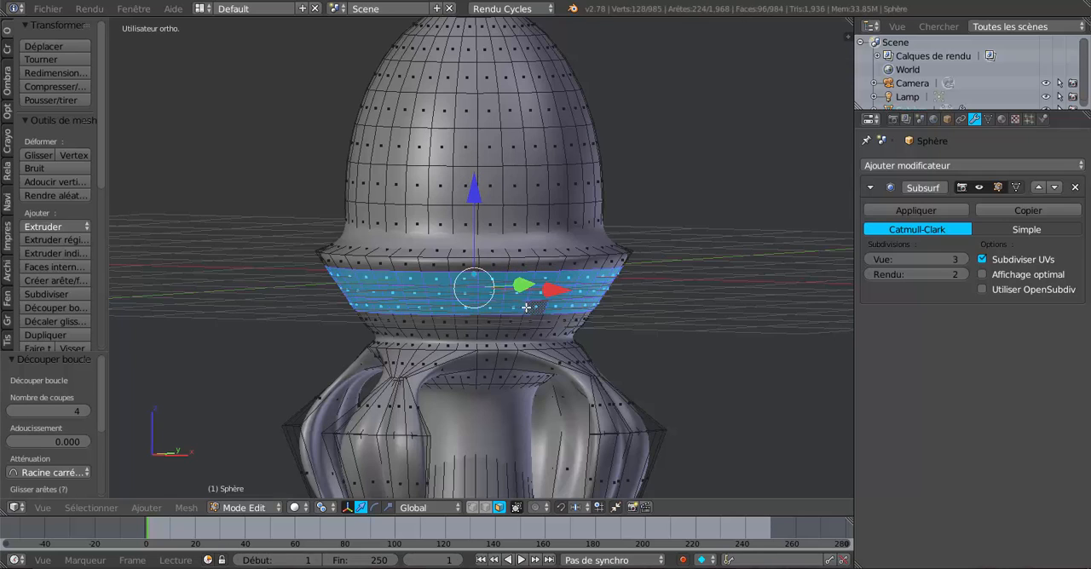
right_click(523, 322, "alt+shift")
left_click(536, 265, "alt+shift")
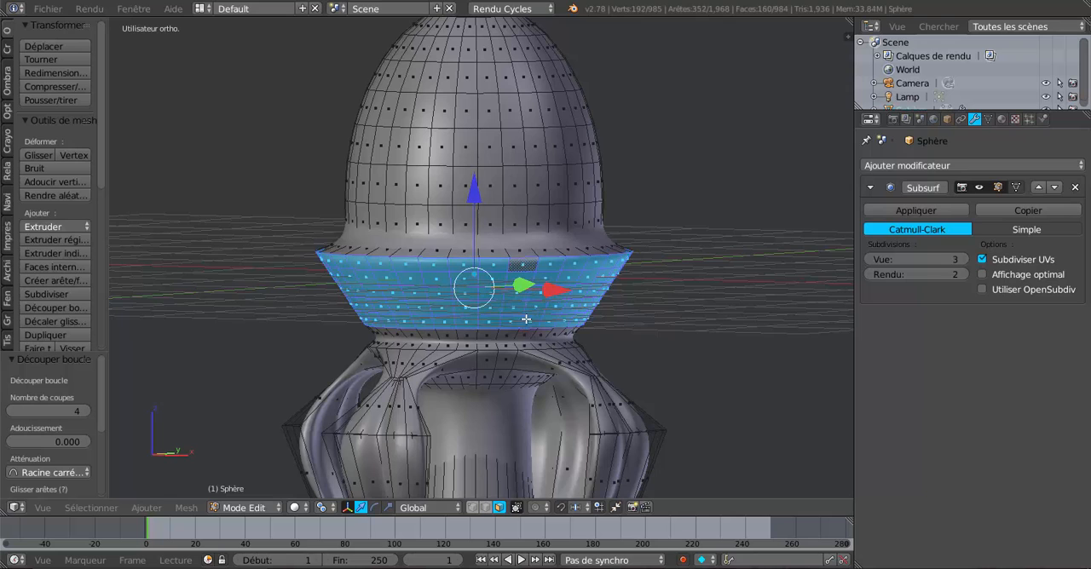
right_click(518, 334, "alt+shift")
scroll(605, 333, "down", 1, "alt")
scroll(599, 337, "down", 1)
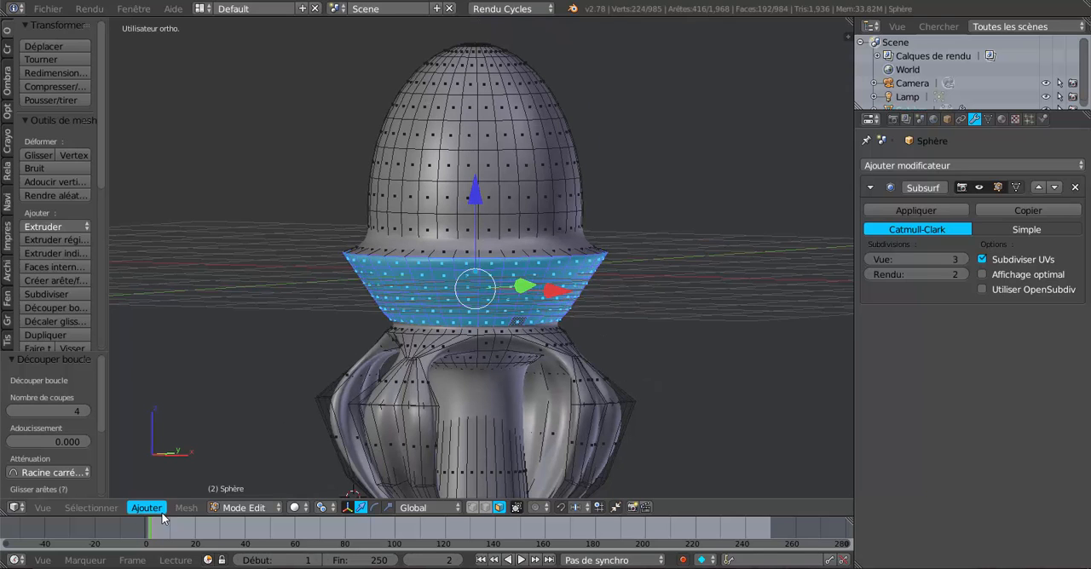
Apply Checker Deselect to the collar band's faces with an Nth selection of 3
left_click(100, 509)
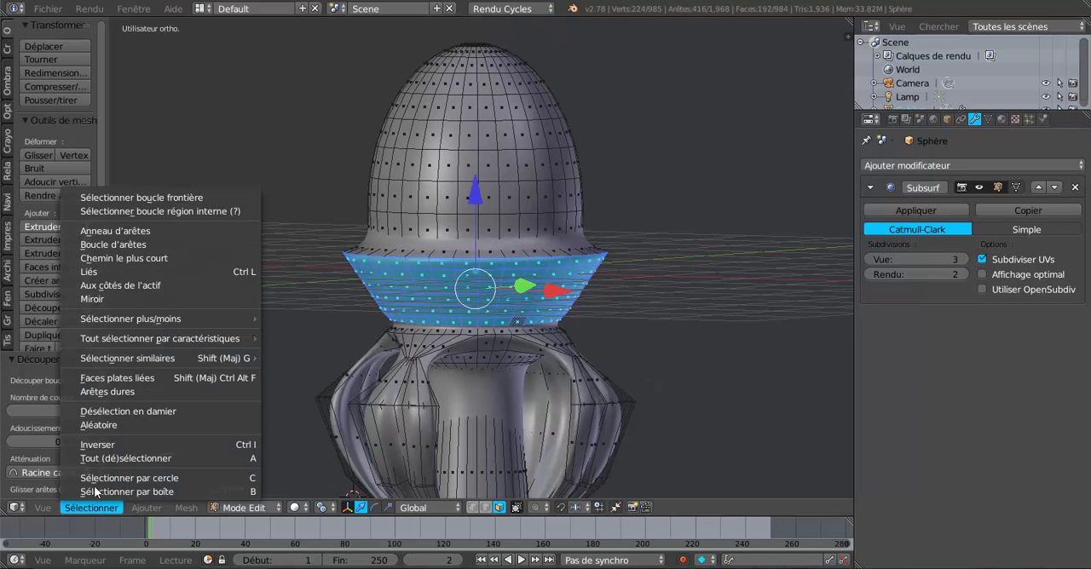
left_click(112, 413)
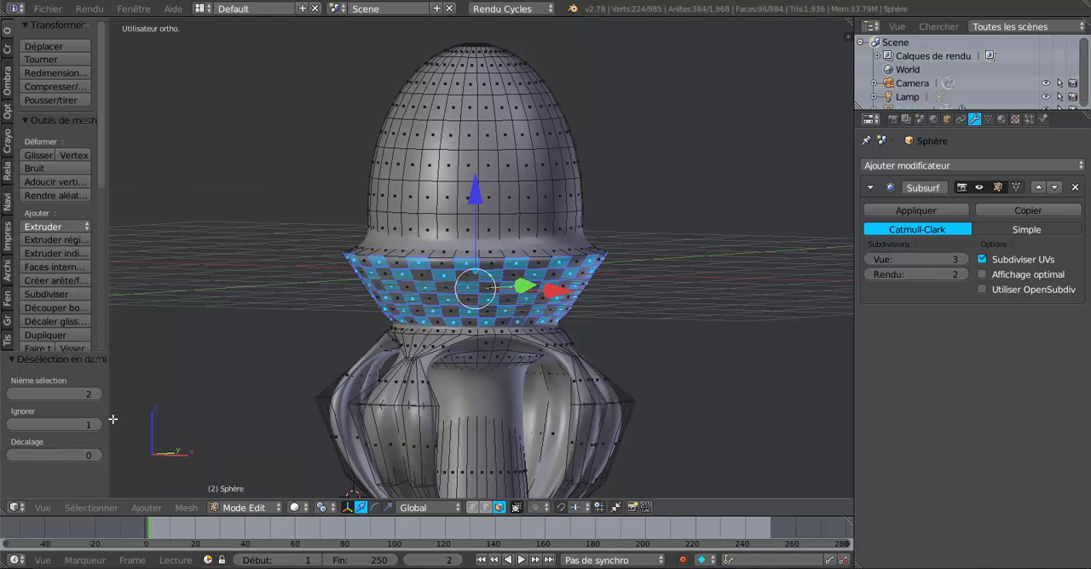
left_click_drag(107, 398, 167, 398)
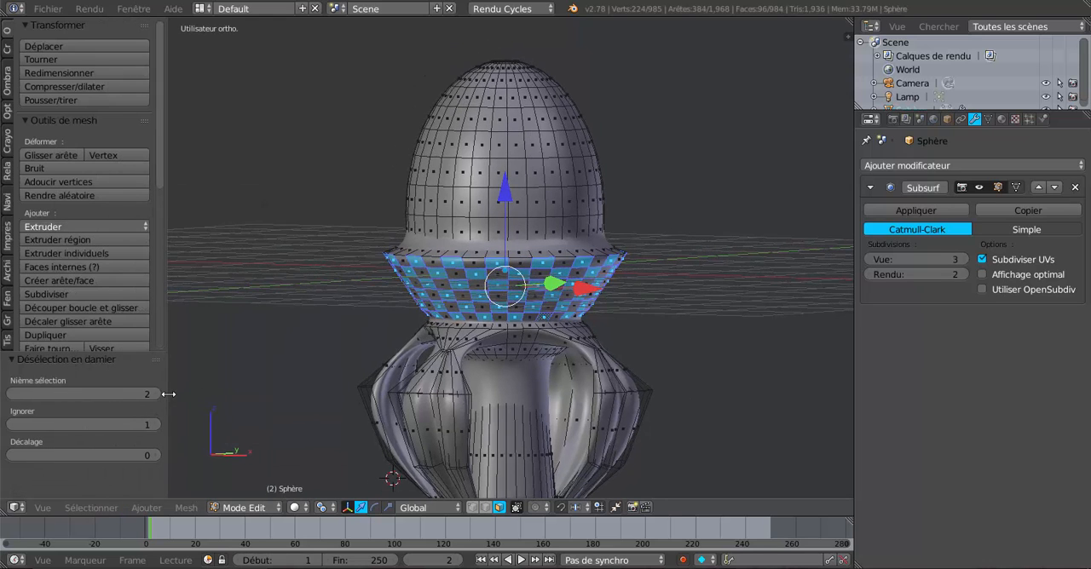
left_click(157, 394)
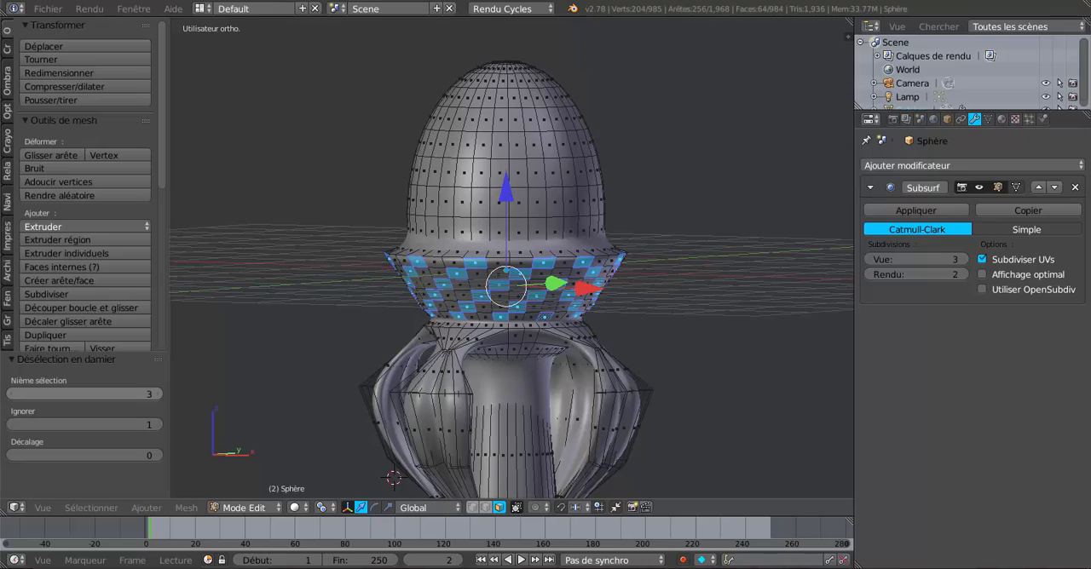
Change the pivot point from individual origins so that the selected collar faces scale around a shared centre
middle_click_drag(285, 378, 321, 387)
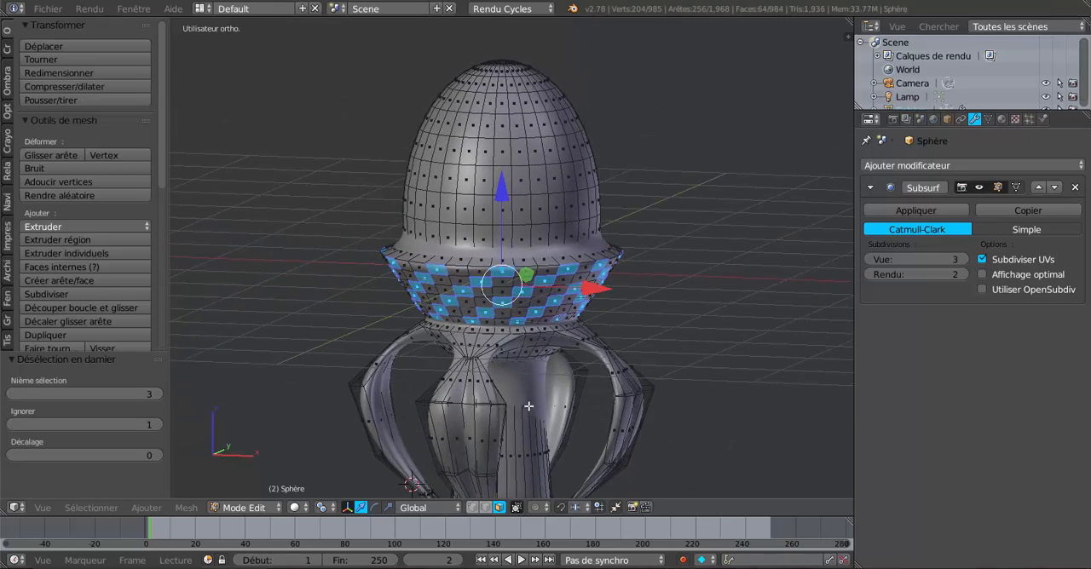
middle_click_drag(528, 407, 525, 398)
middle_click_drag(604, 426, 584, 398, "shift")
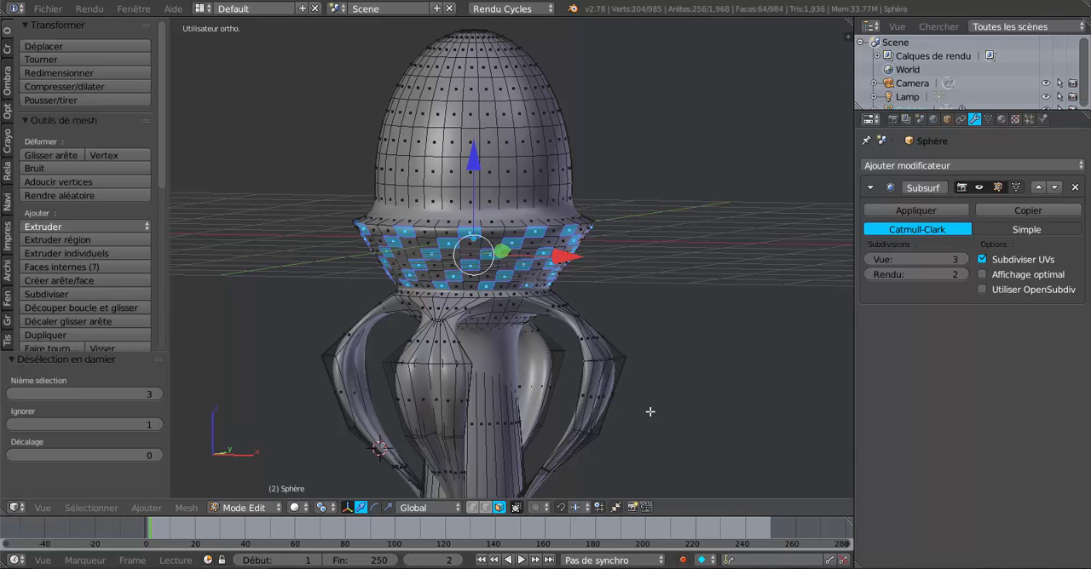
key("s")
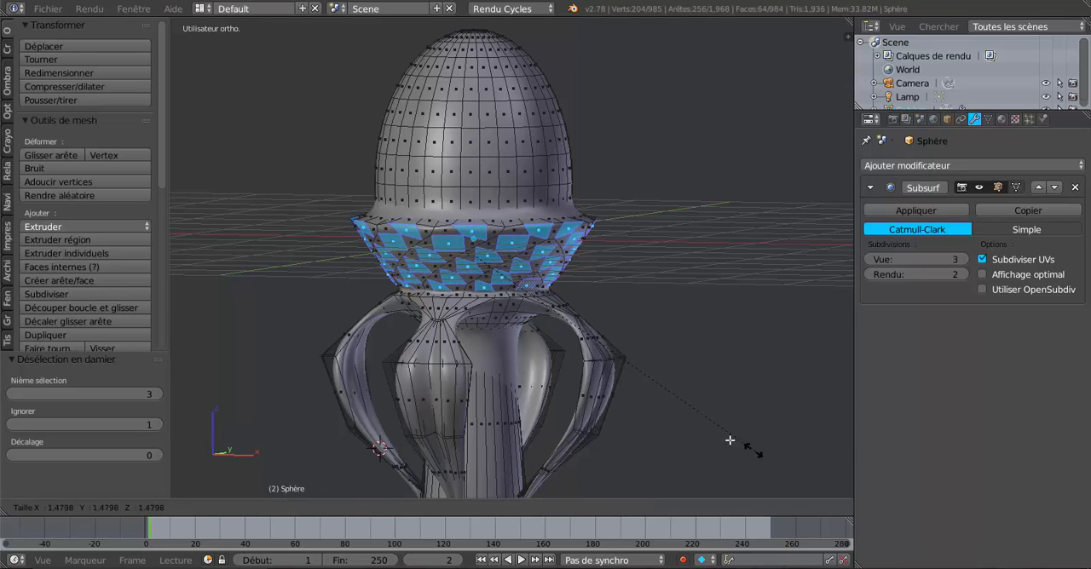
key("Escape")
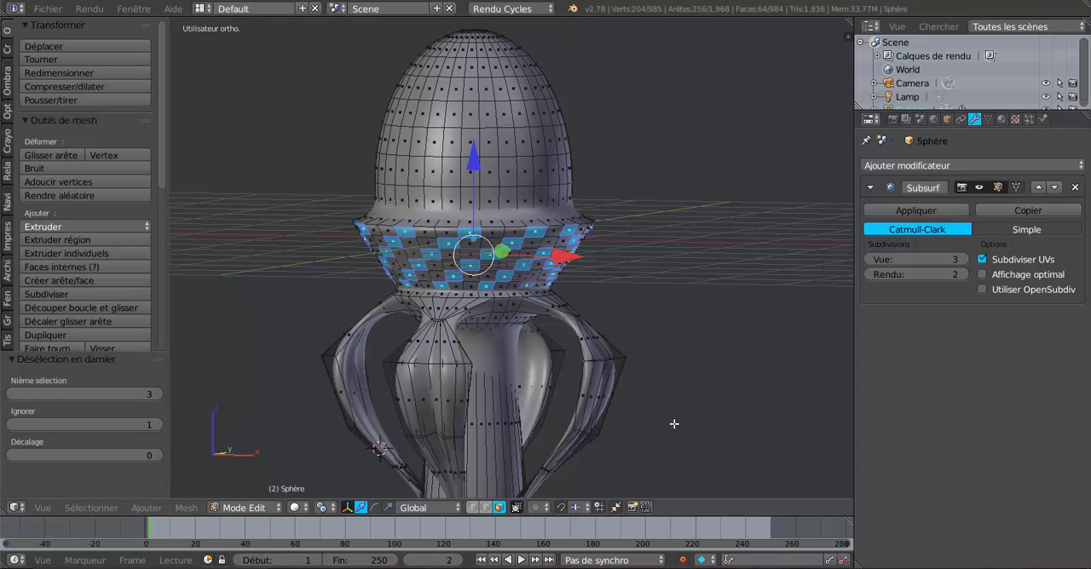
left_click(322, 507)
left_click(366, 458)
Scale the checkered collar faces outward by about 1.10 and inspect the smoothed shape in Object Mode
key("s")
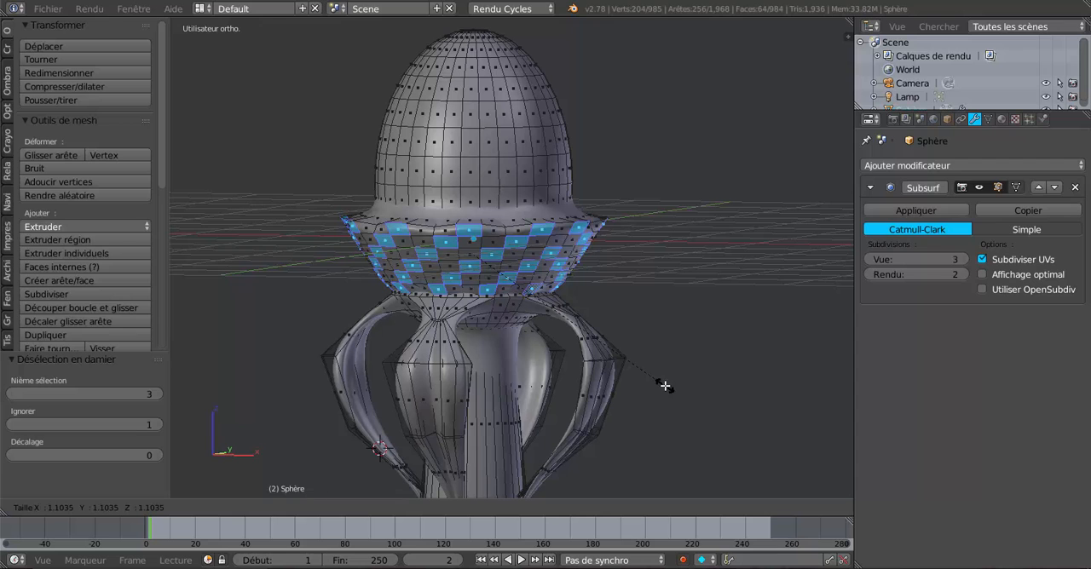
left_click(665, 386)
key("Tab")
middle_click_drag(604, 452, 500, 302)
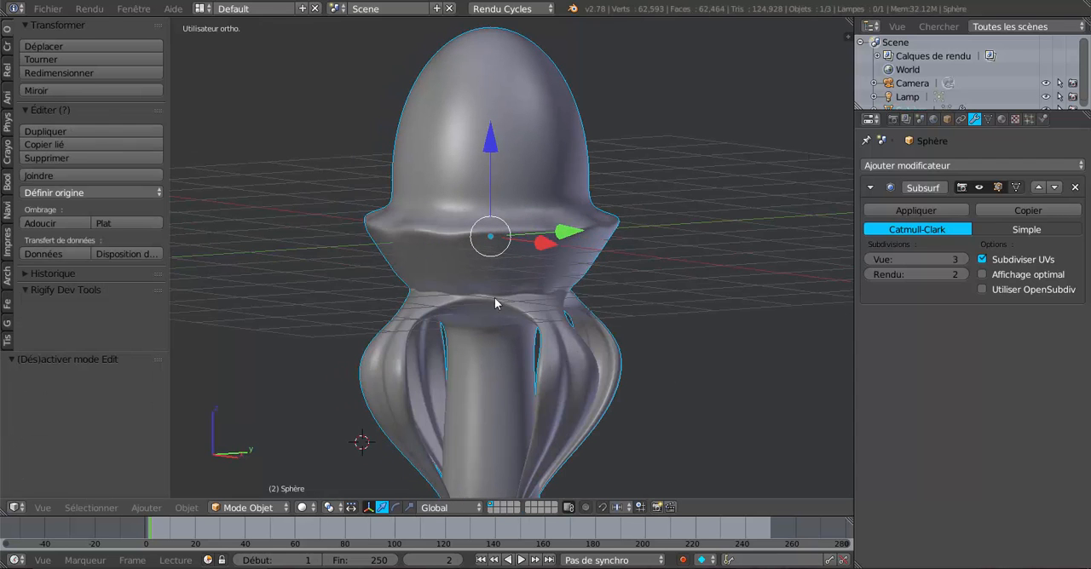
middle_click_drag(577, 268, 609, 264)
middle_click_drag(565, 292, 503, 292)
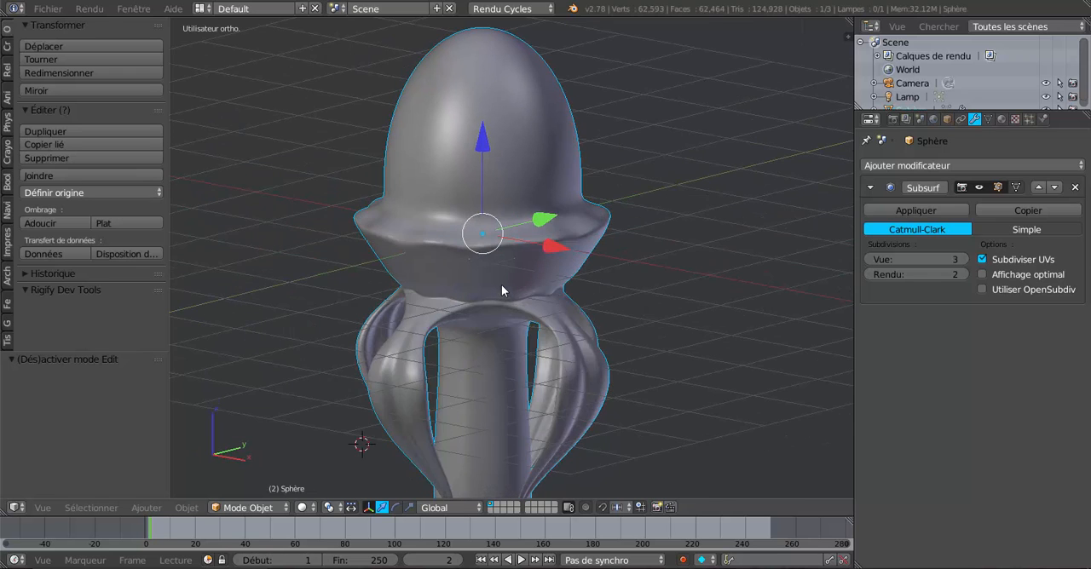
scroll(508, 253, "up", 3)
key("Tab")
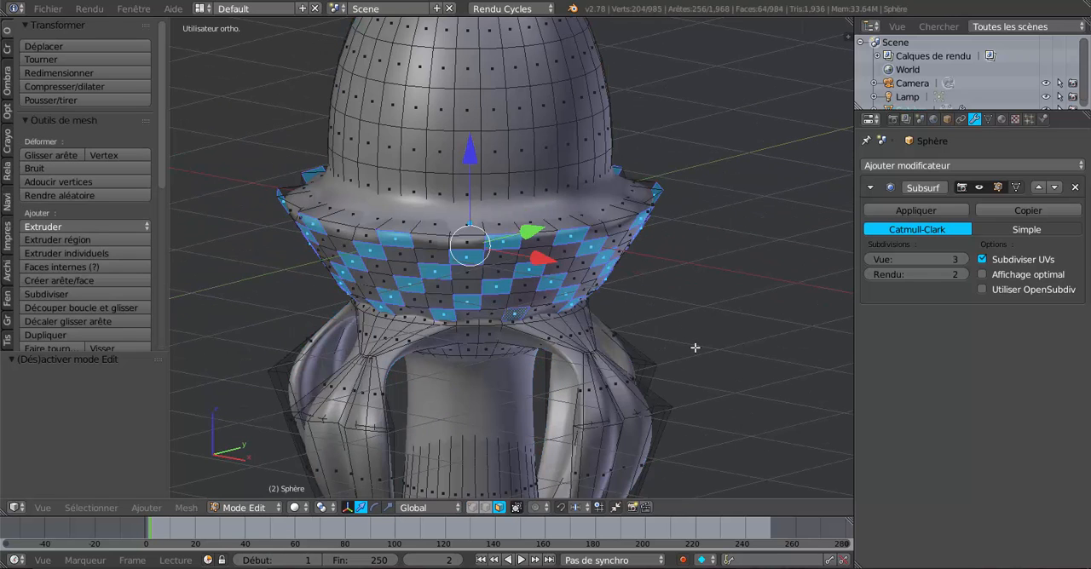
Undo the face scaling and the checker deselection to restore the full collar band selection
key("ctrl+z")
key("ctrl+z")
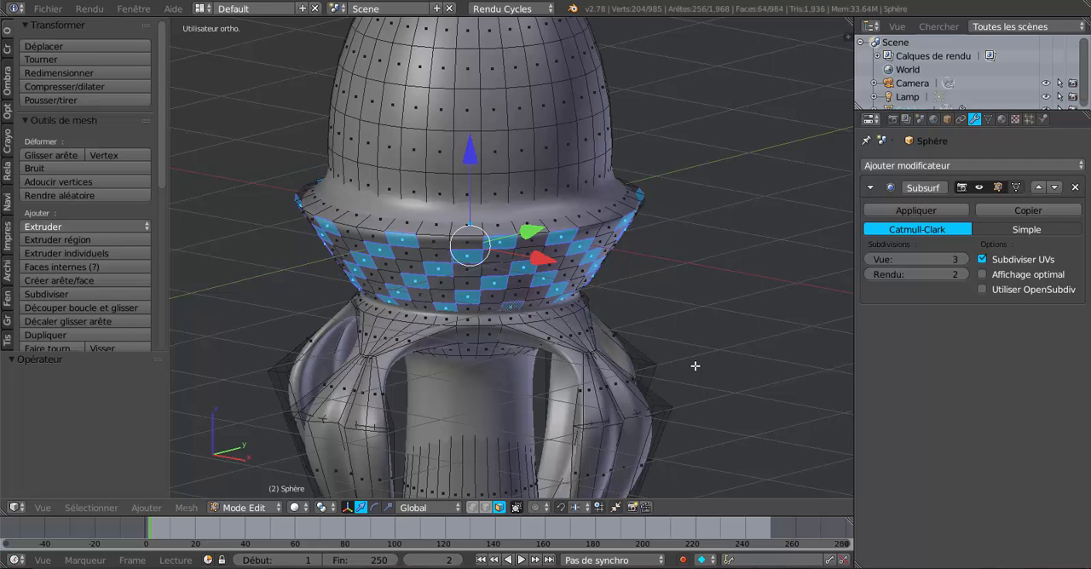
key("ctrl+z")
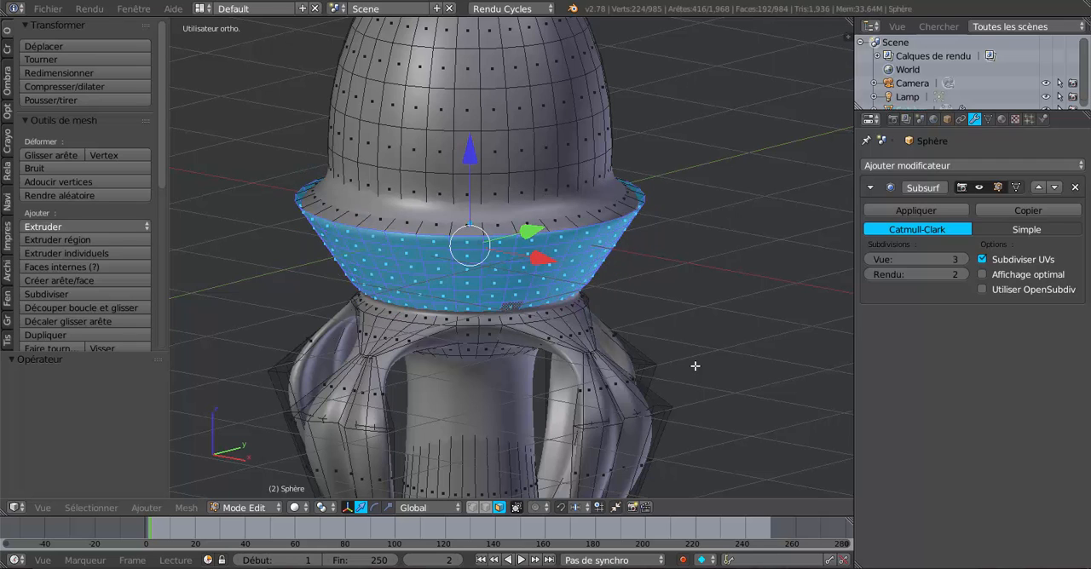
Apply Checker Deselect to the collar band with an Nth selection of 4, leaving diagonal rows of faces
left_click(83, 510)
left_click(92, 412)
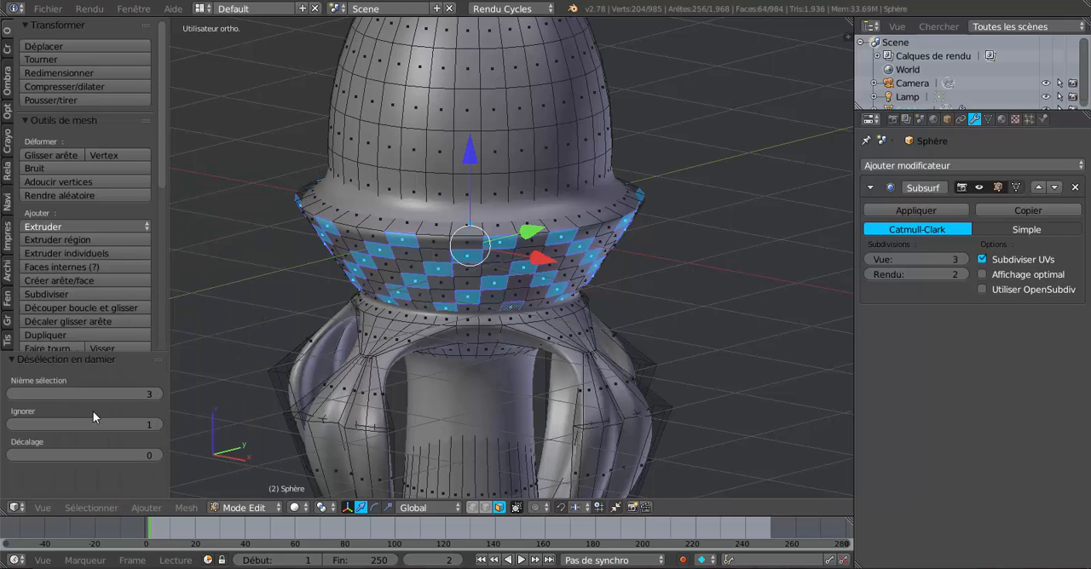
left_click(157, 394)
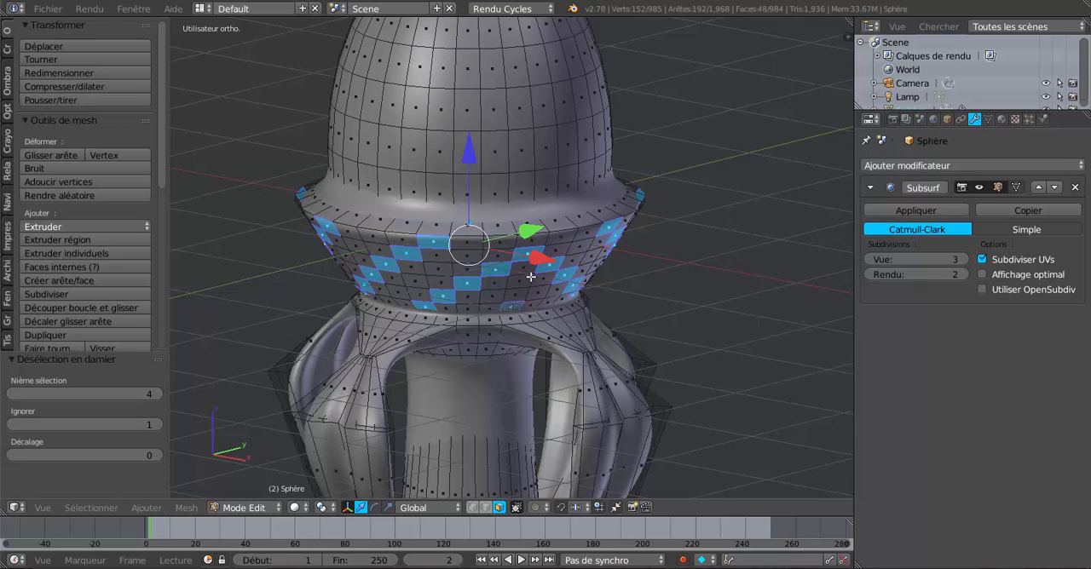
Scale the diagonal rows of collar faces outward by about 1.10 and check the smoothed relief from several angles
middle_click_drag(530, 277, 679, 256)
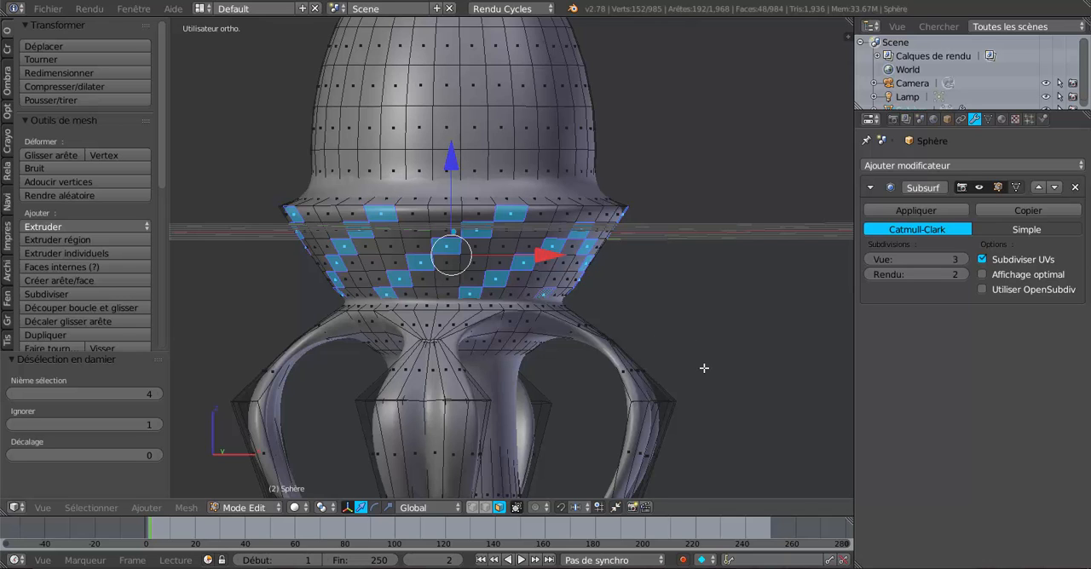
key("s")
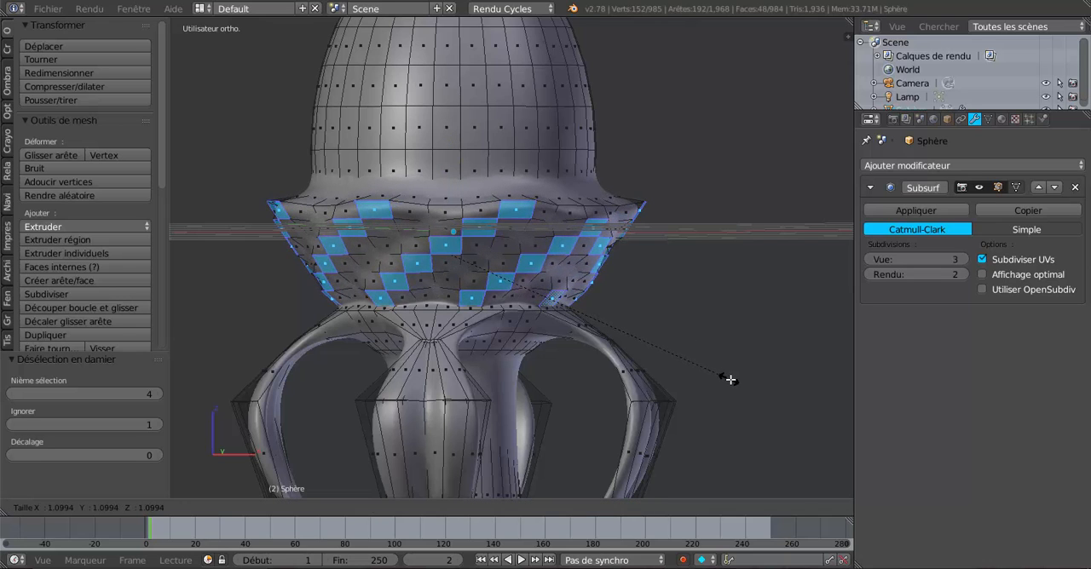
left_click(732, 381)
key("Tab")
middle_click_drag(732, 379, 579, 366)
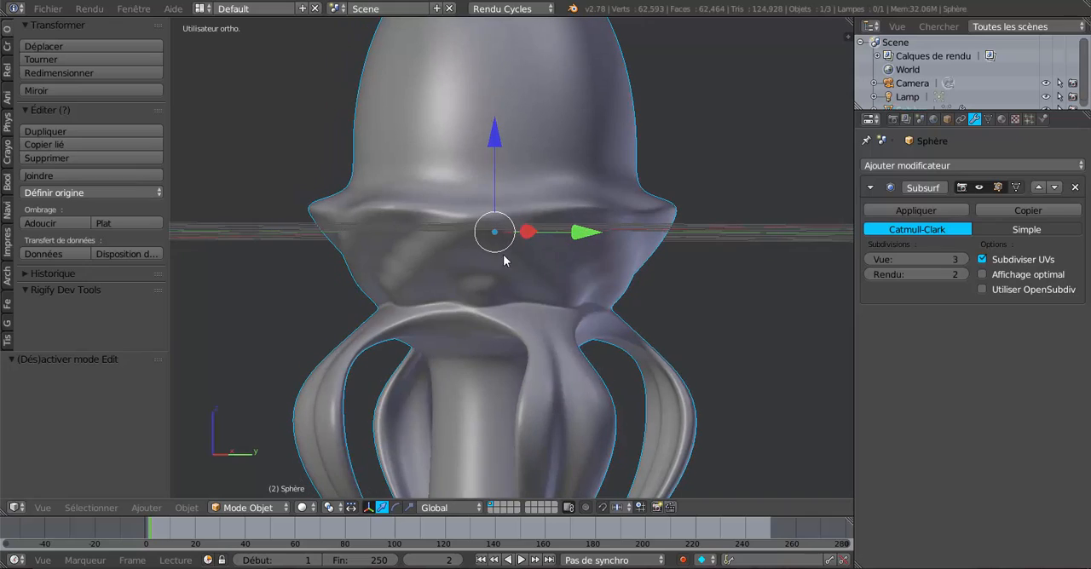
middle_click_drag(700, 309, 623, 239)
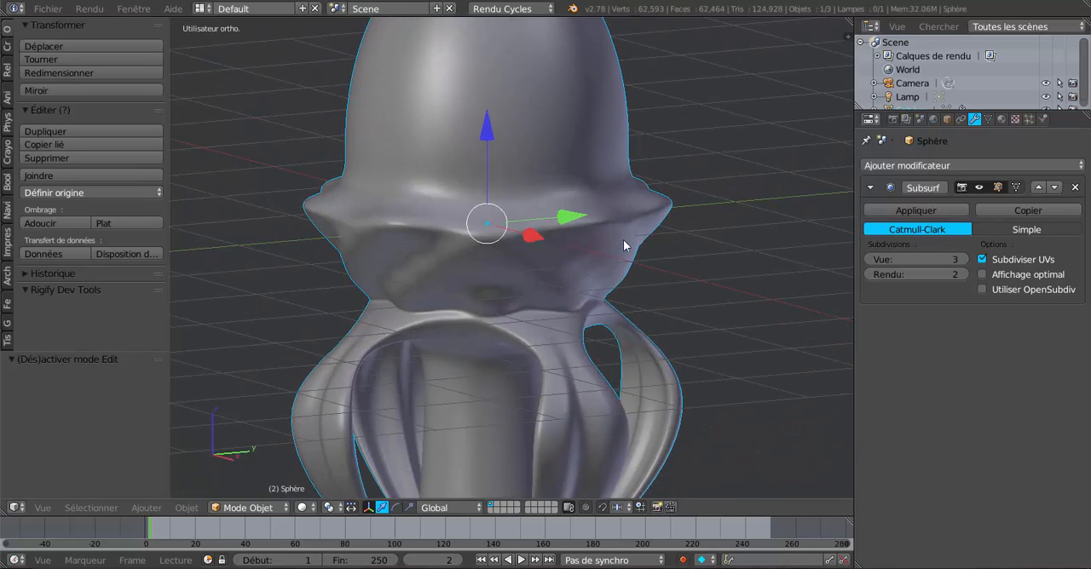
mouse_move(594, 283)
middle_mouse_down()
mouse_move(701, 240)
mouse_move(577, 267)
mouse_move(552, 305)
mouse_move(602, 290)
middle_mouse_up()
key("Tab")
Add a horizontal loop cut just above the collar's rim, slid close to the rim edge to sharpen it
scroll(602, 289, "up", 2)
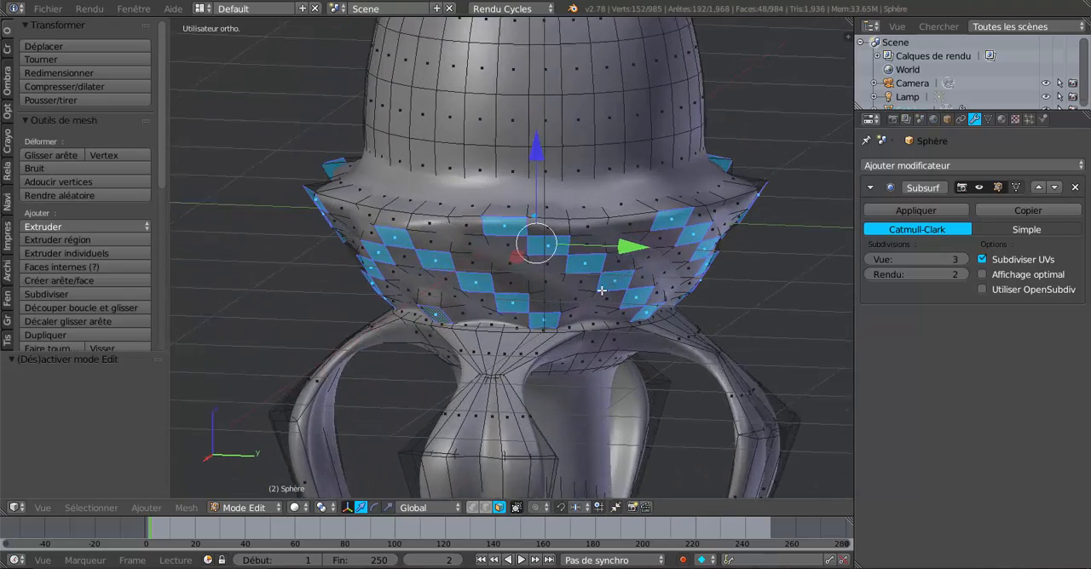
key("ctrl+r")
left_click(577, 202)
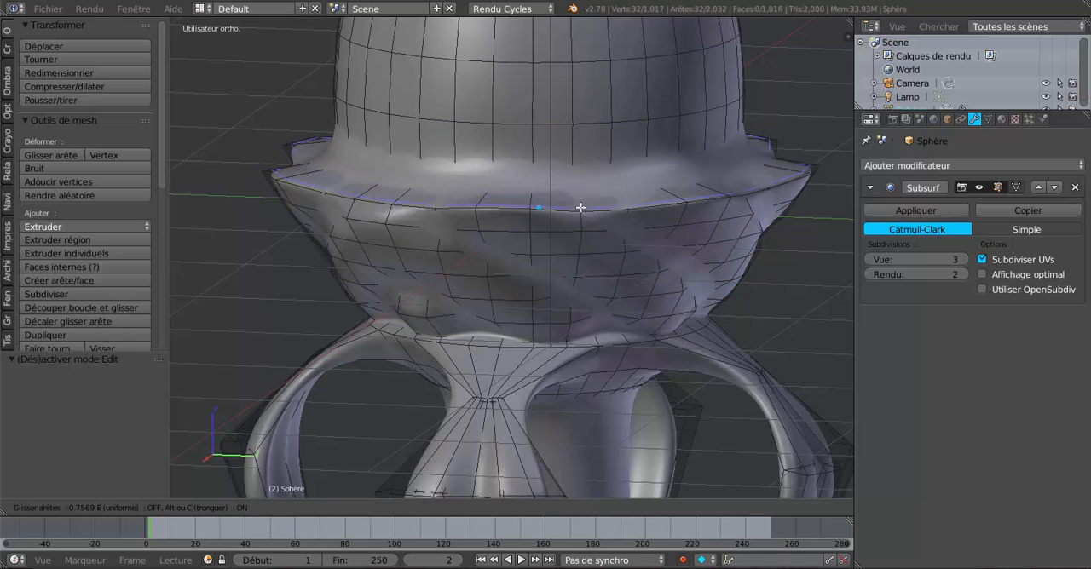
left_click(581, 209)
key("Tab")
scroll(573, 265, "down", 4)
middle_click_drag(575, 263, 585, 226)
scroll(584, 230, "up", 5)
key("Tab")
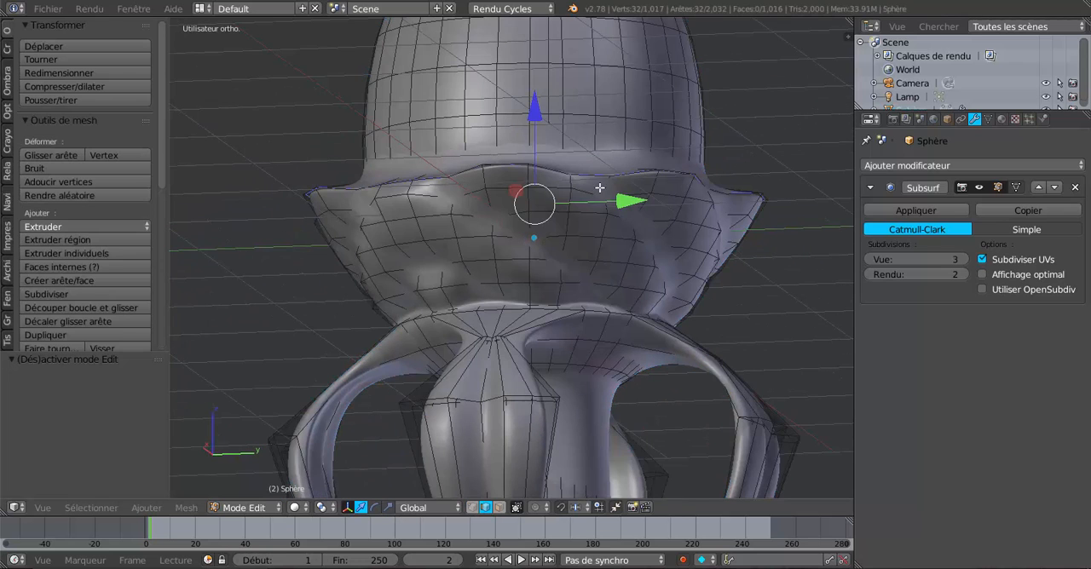
Add a second horizontal loop cut just below the collar's rim, slid up close to the rim edge
key("ctrl+r")
left_click(655, 181)
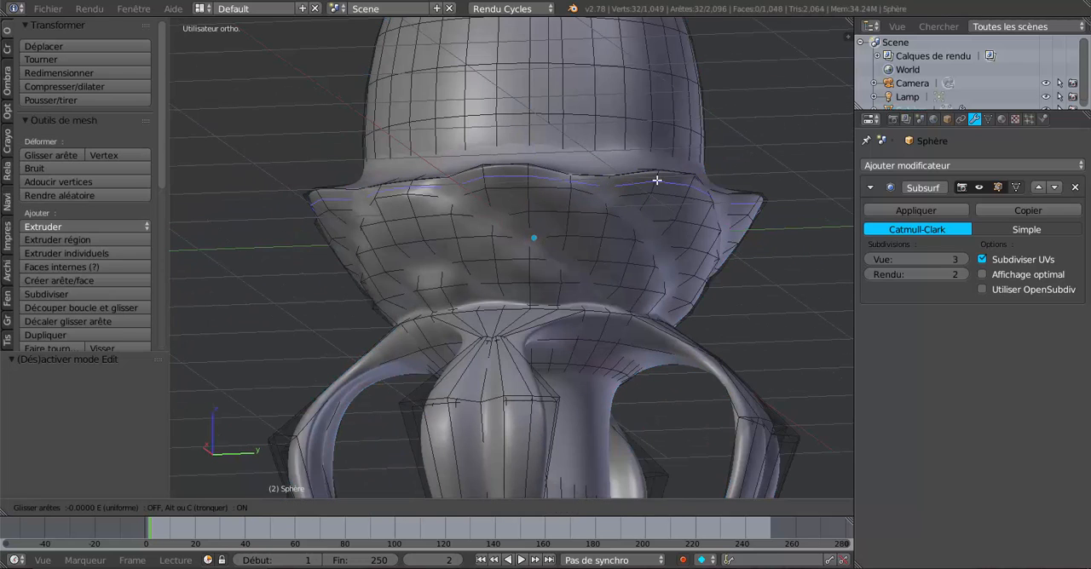
left_click(657, 178)
key("Tab")
scroll(655, 207, "down", 3)
middle_click_drag(655, 209, 653, 277)
scroll(652, 275, "up", 3)
key("Tab")
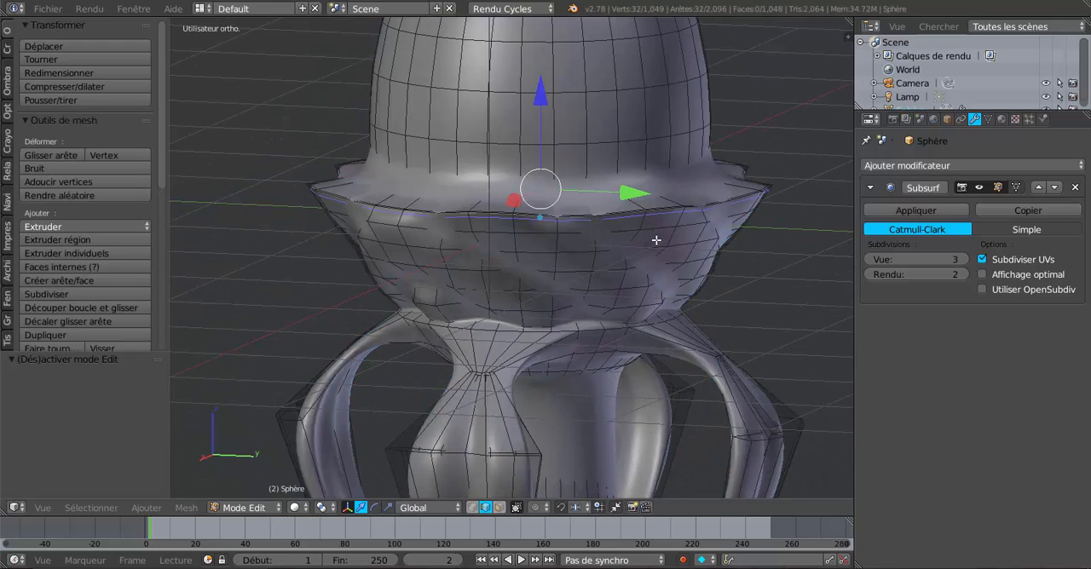
Select the three closely spaced edge loops around the collar's rim
scroll(599, 268, "up", 4)
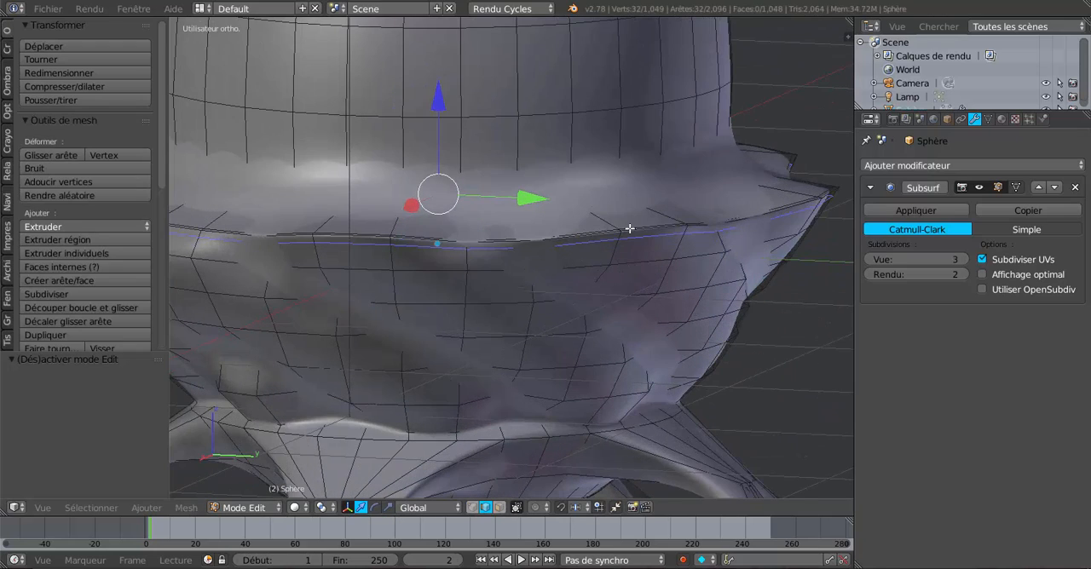
right_click(629, 227, "alt+shift")
right_click(631, 228, "alt+shift")
scroll(631, 228, "down", 1)
middle_click_drag(631, 260, 628, 245)
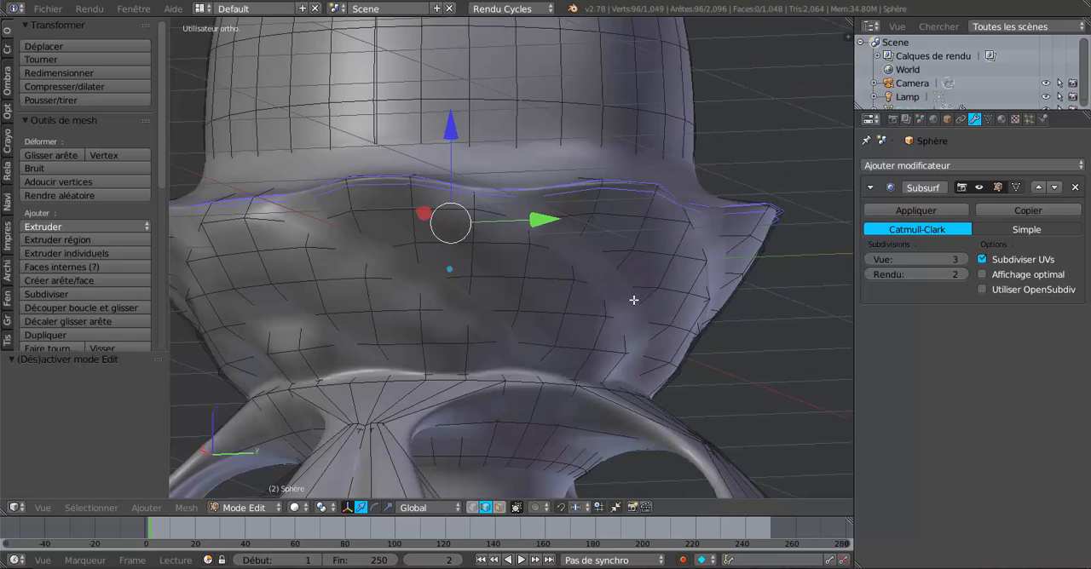
scroll(633, 300, "down", 4)
middle_click_drag(634, 282, 634, 306)
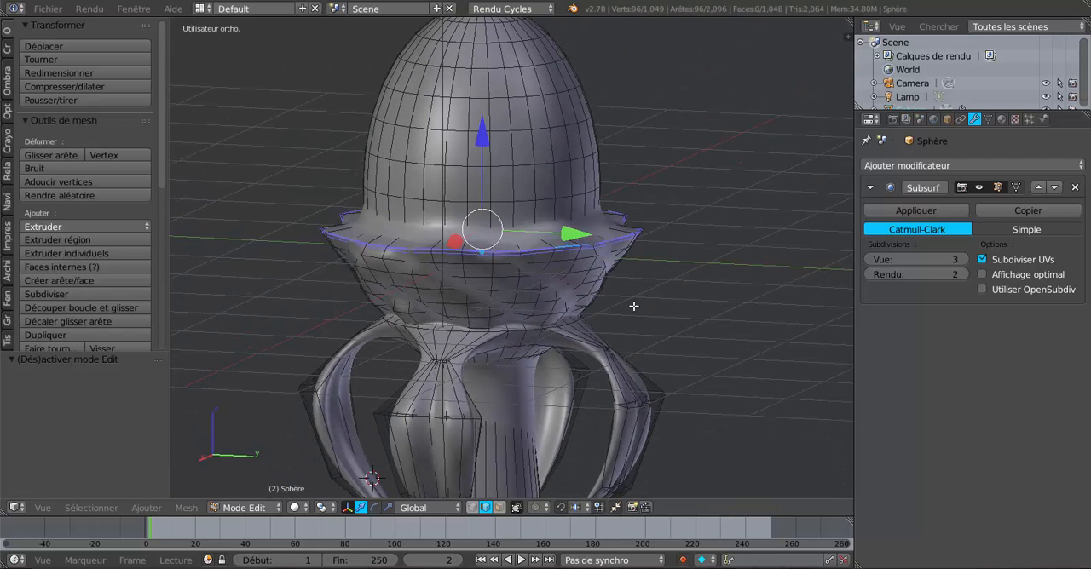
Scale the three rim edge loops inward to 0.930 and check the smoothed collar in Object Mode
key("s")
left_click(714, 355)
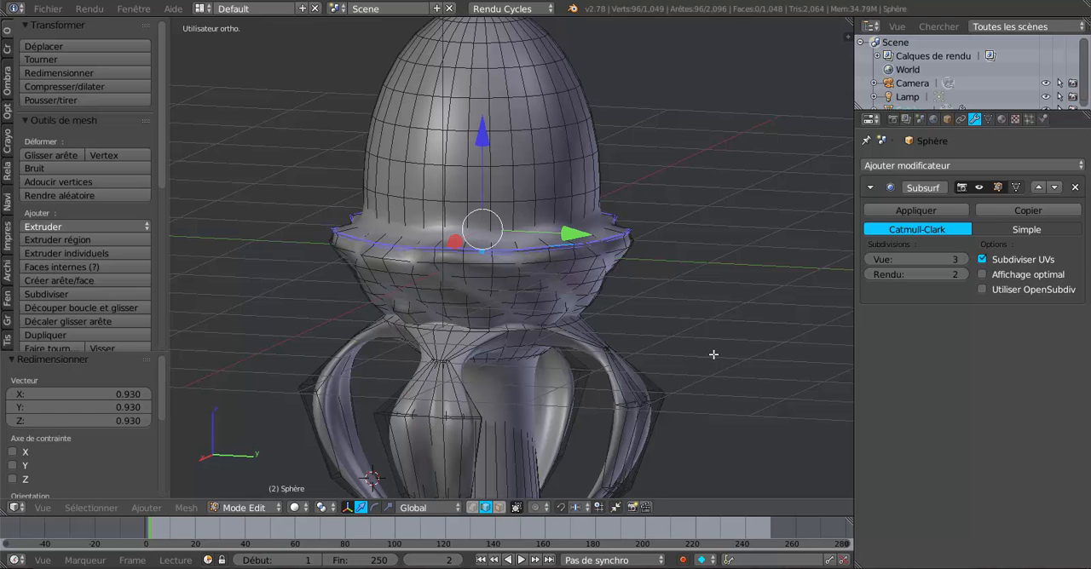
key("Tab")
middle_click_drag(724, 329, 719, 327)
key("Tab")
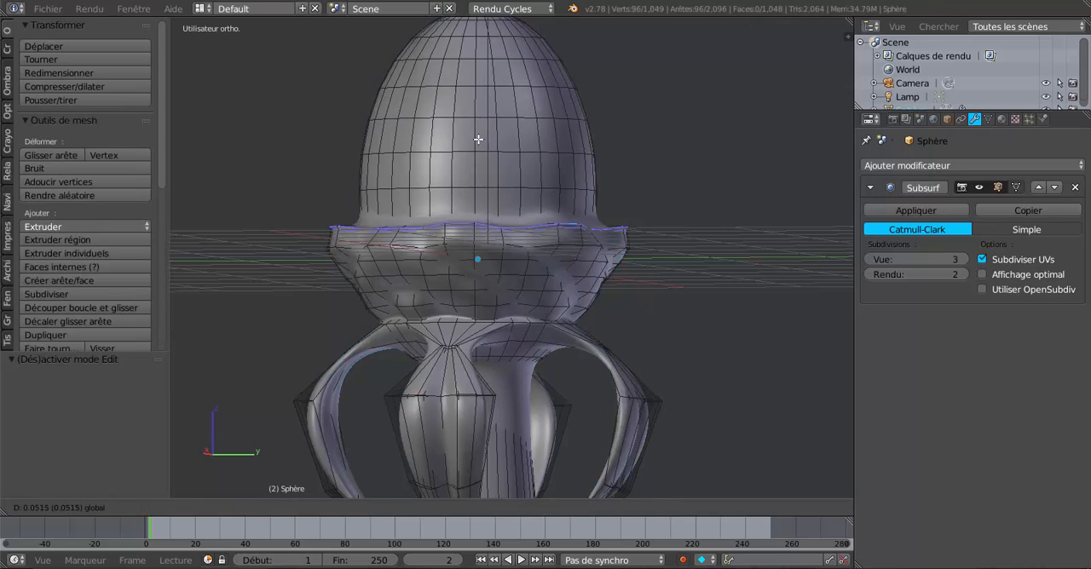
Raise the collar's rim edge loops by about 0.05 and check the smoothed collar in Object Mode
key("Tab")
middle_click_drag(478, 142, 687, 295)
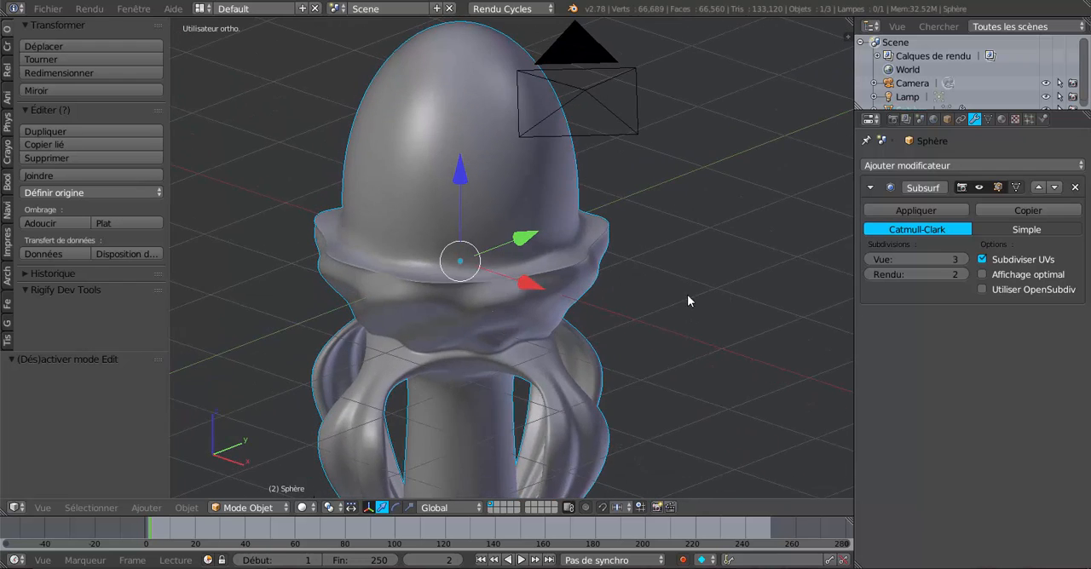
scroll(531, 309, "up", 2)
middle_click_drag(531, 309, 602, 324)
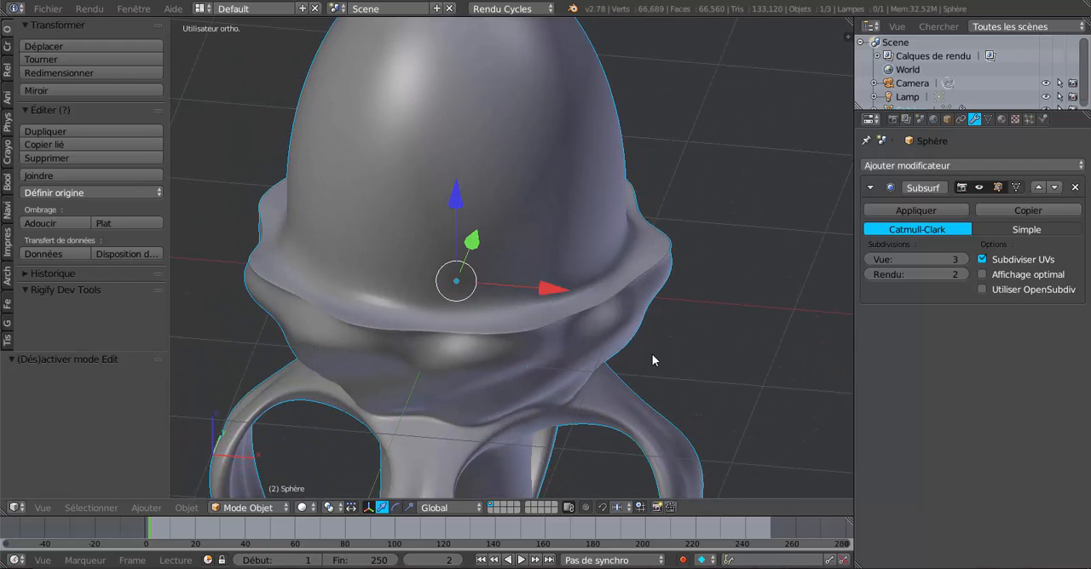
Scale the rim edge loops inward to about 0.87 and check the whole smoothed model in Object Mode
key("Tab")
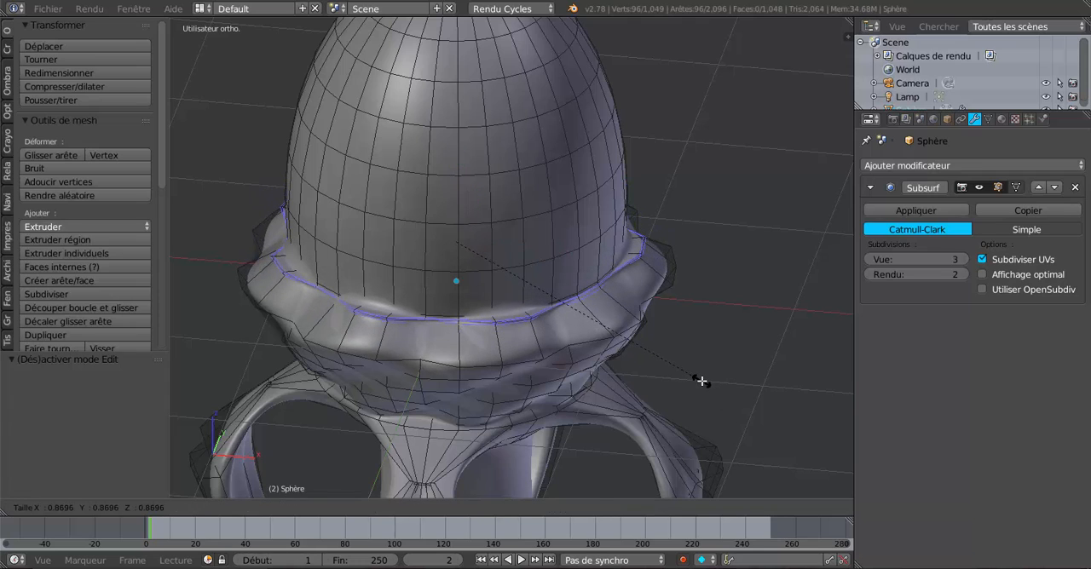
key("Tab")
middle_click_drag(635, 355, 714, 383)
scroll(380, 327, "down", 5)
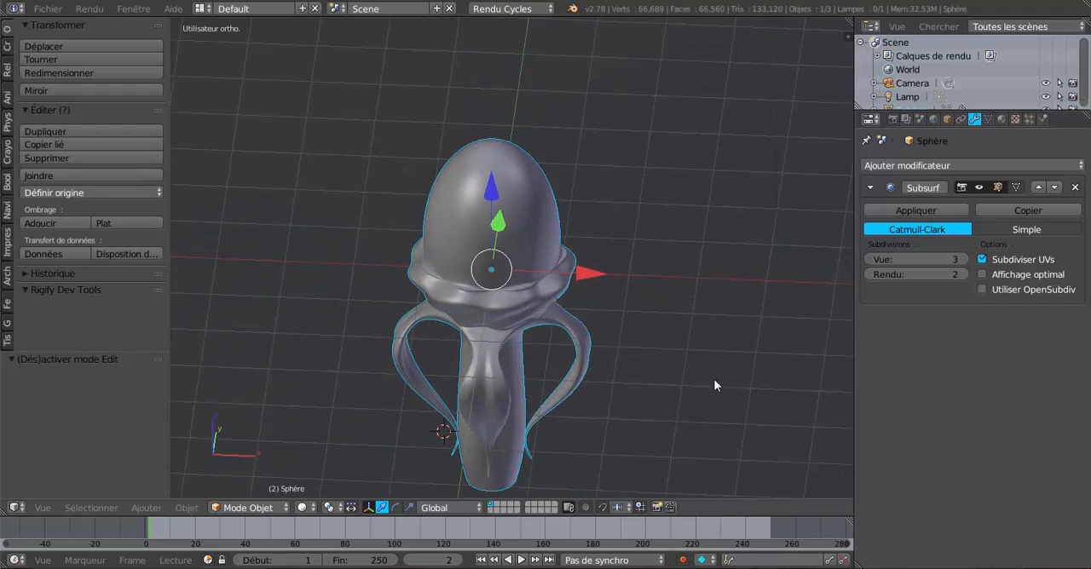
Examine in Edit Mode how closely the collar's rim edge loops follow the base of the dome, all the way around
scroll(597, 344, "up", 4)
scroll(598, 344, "up", 4)
key("Tab")
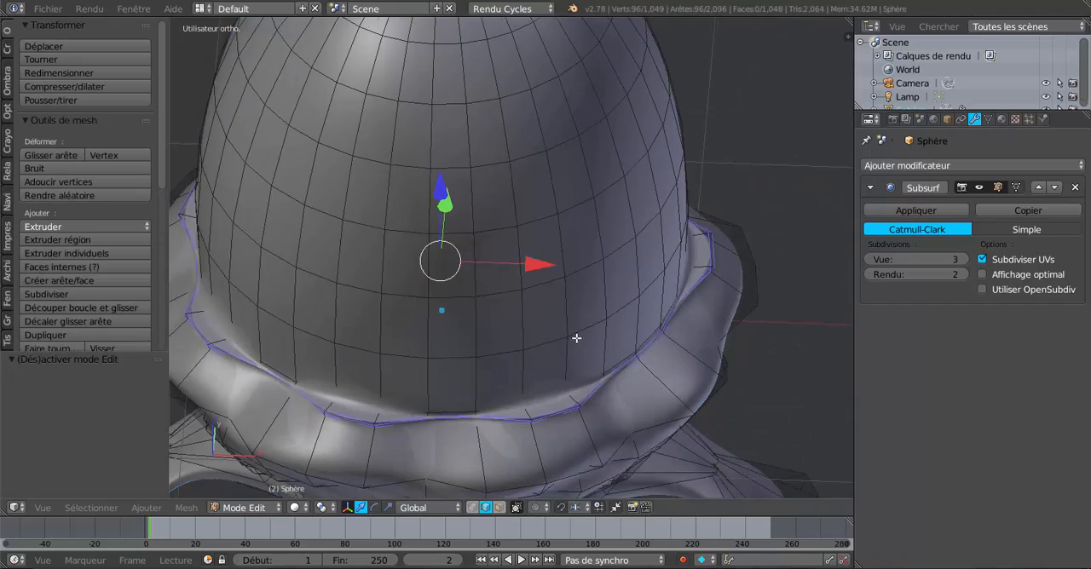
middle_click_drag(577, 339, 556, 317)
scroll(541, 327, "up", 2)
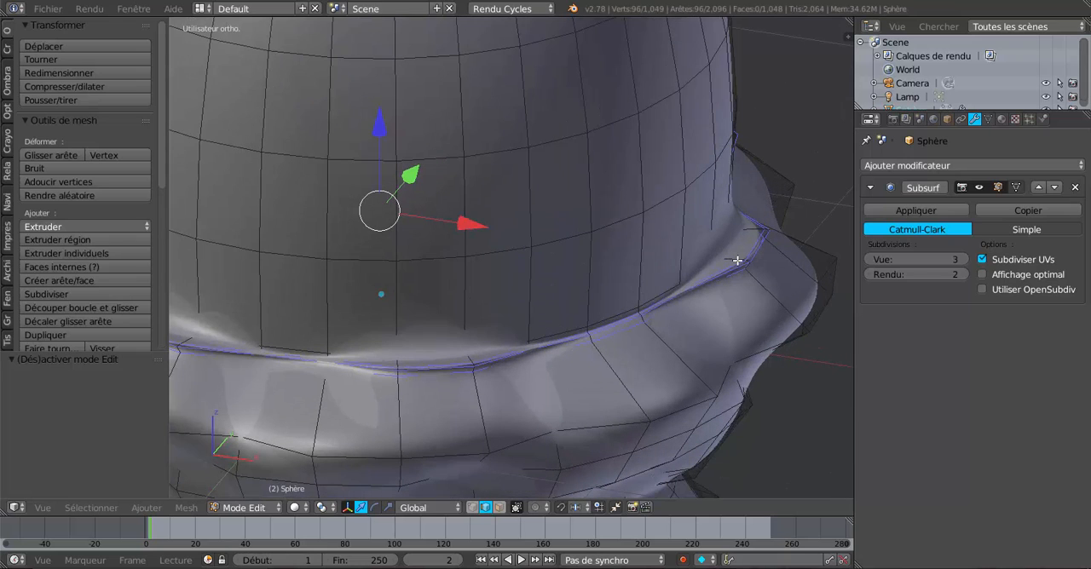
scroll(265, 357, "down", 3)
middle_click_drag(328, 355, 470, 354)
scroll(470, 354, "up", 1)
scroll(470, 354, "up", 1)
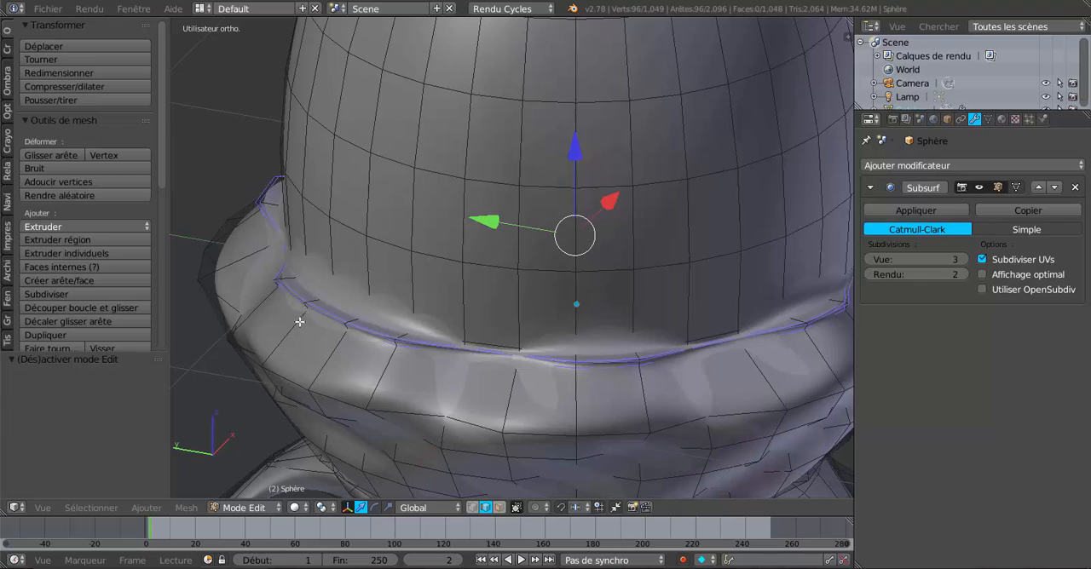
scroll(295, 313, "down", 2)
middle_click_drag(358, 312, 523, 295)
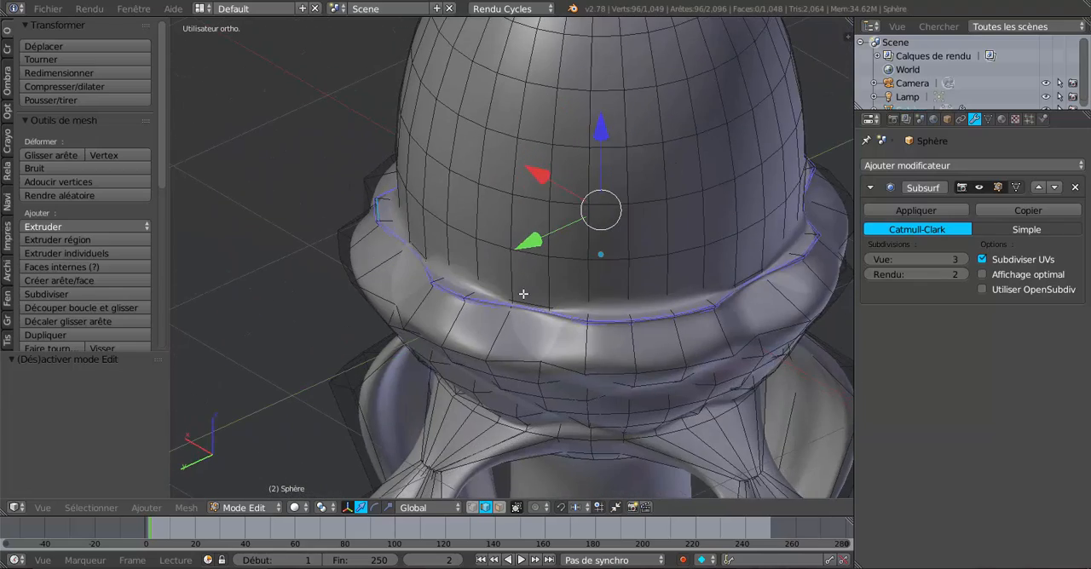
Check the smoothed collar and its rim against the dome in Object Mode, ending in the front view
key("Tab")
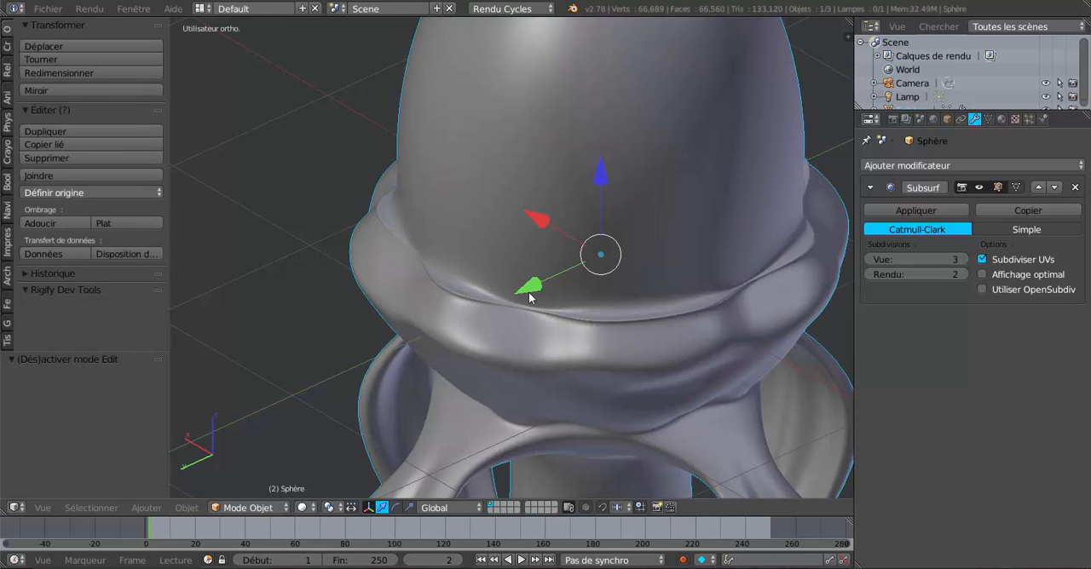
scroll(530, 296, "down", 4)
middle_click_drag(494, 309, 547, 298)
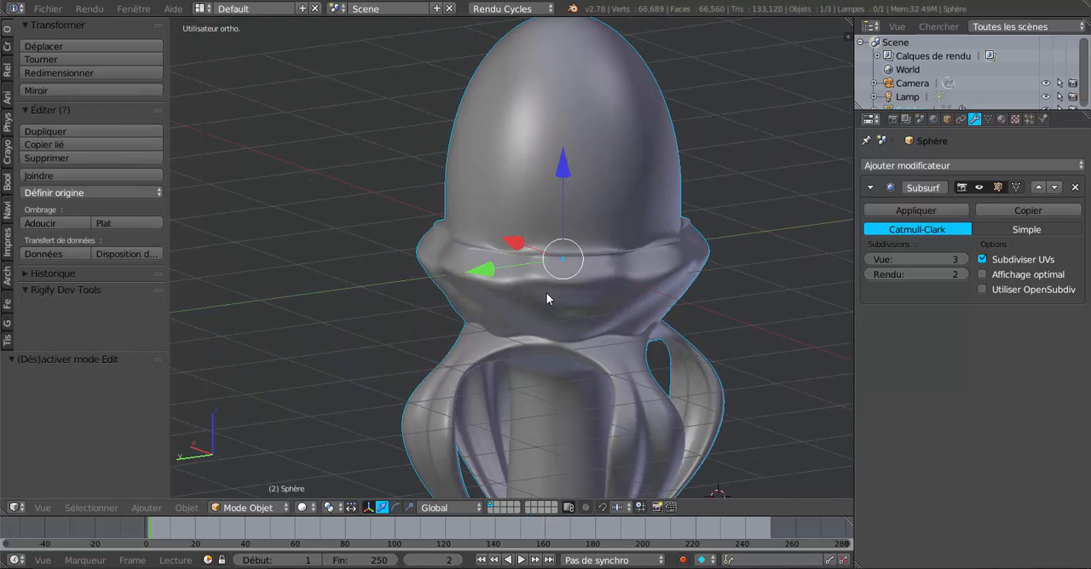
key("KP_1")
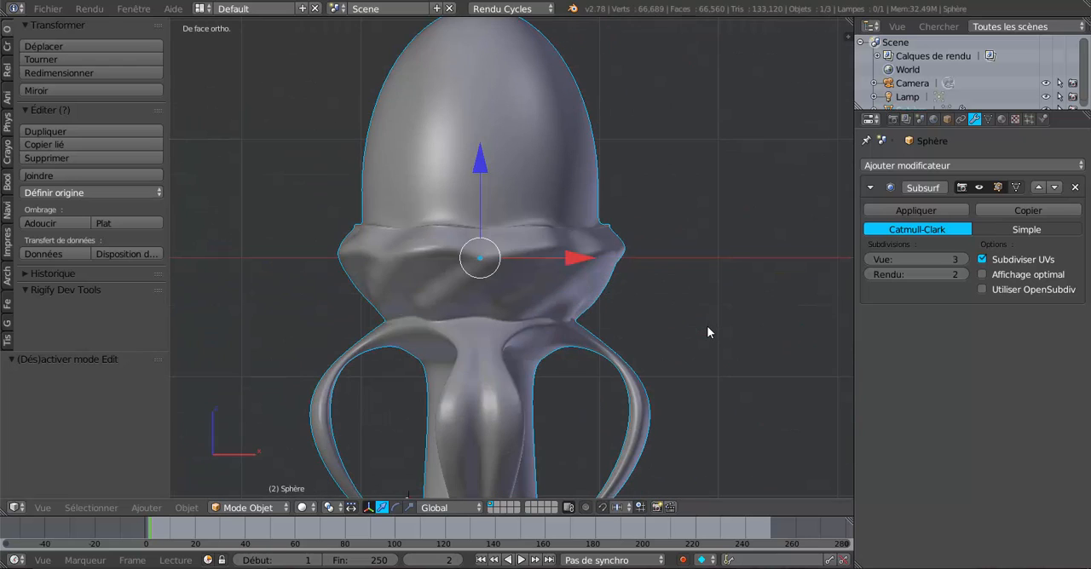
scroll(627, 242, "up", 1)
scroll(624, 241, "down", 2)
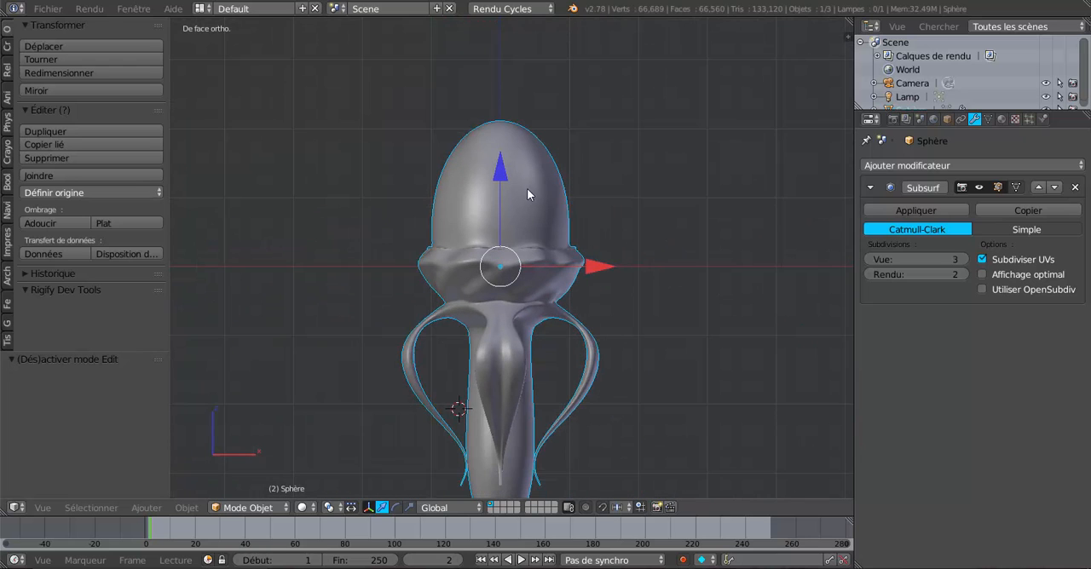
Return to Edit Mode and switch the mesh to face selection, with the dome and collar seen from the front
key("Tab")
scroll(525, 194, "up", 2)
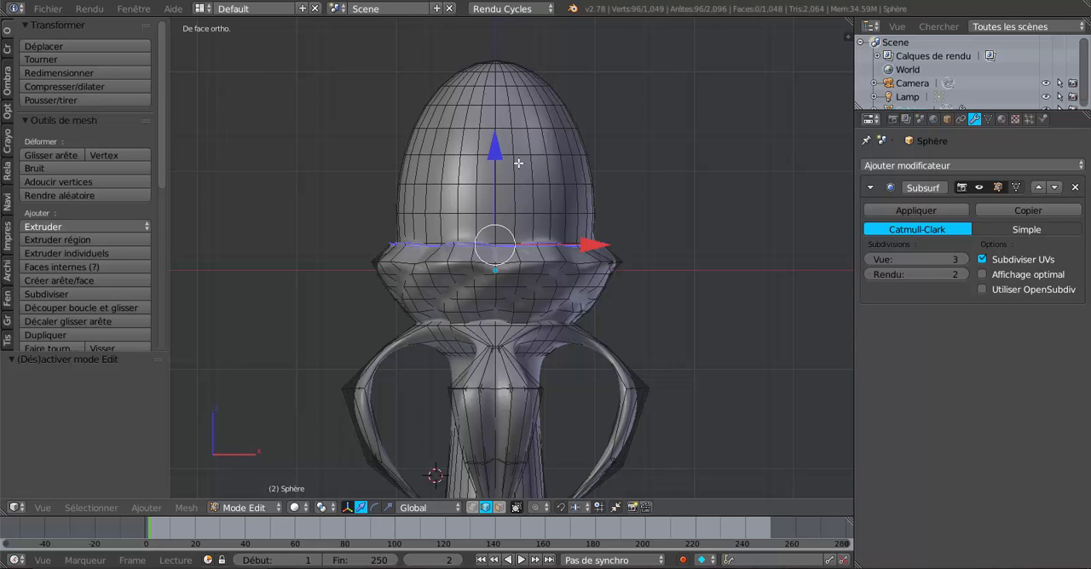
scroll(580, 204, "up", 1)
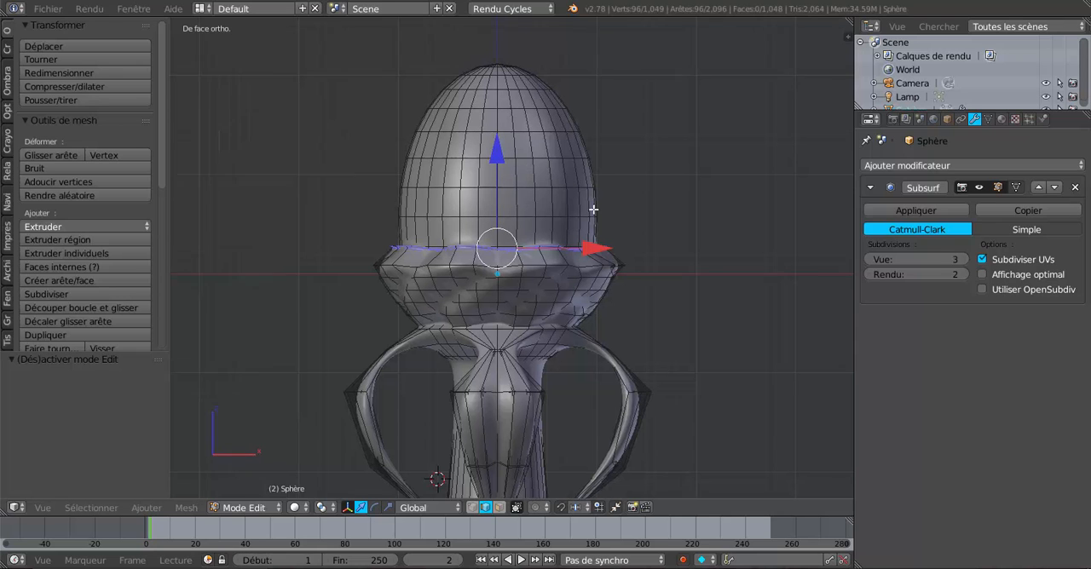
scroll(596, 216, "down", 1)
scroll(587, 253, "up", 3)
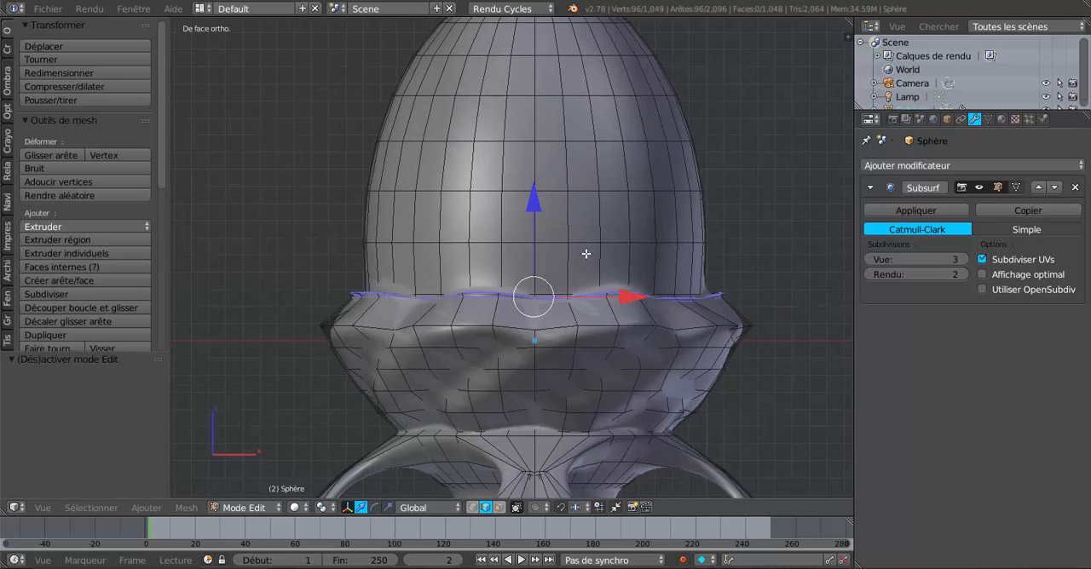
left_click(498, 507)
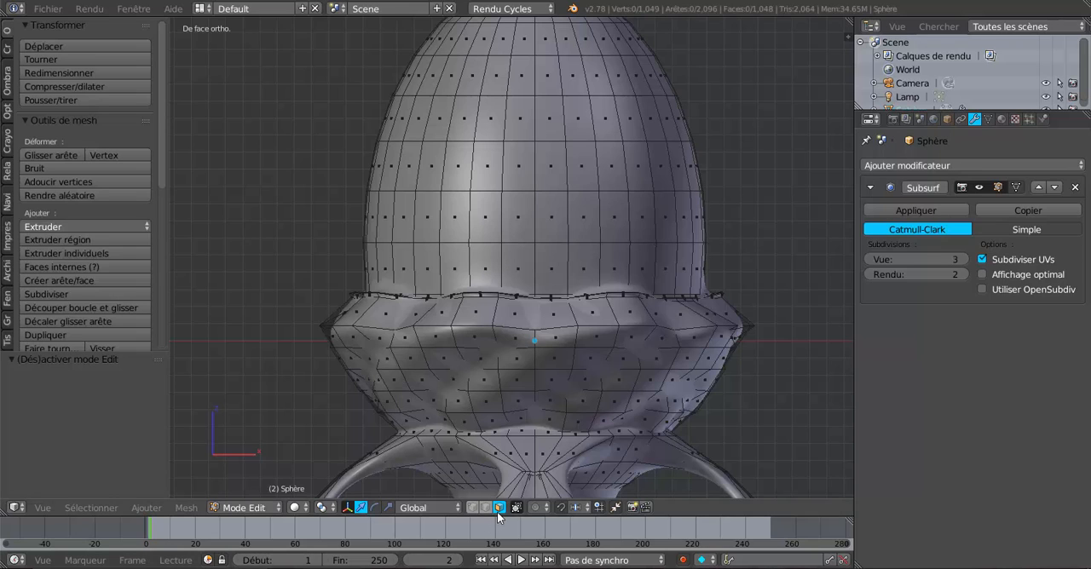
Select a block of faces four wide and two rows high at the base of the dome's front
right_click(492, 267)
right_click(519, 269, "shift")
right_click(553, 264, "shift")
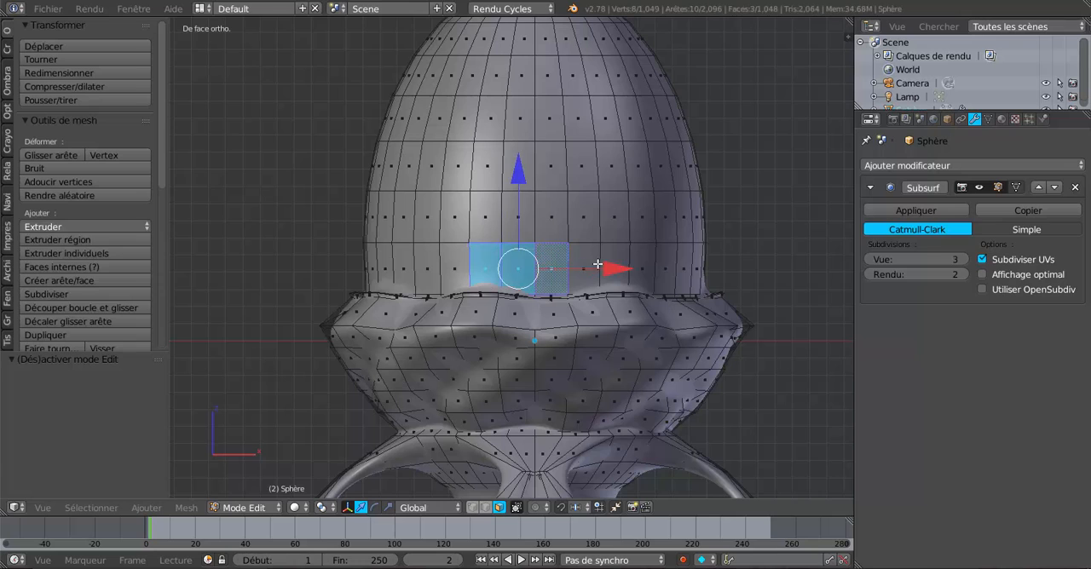
right_click(588, 264, "shift")
right_click(585, 223, "shift")
right_click(540, 218, "shift")
right_click(520, 219, "shift")
right_click(487, 219, "shift")
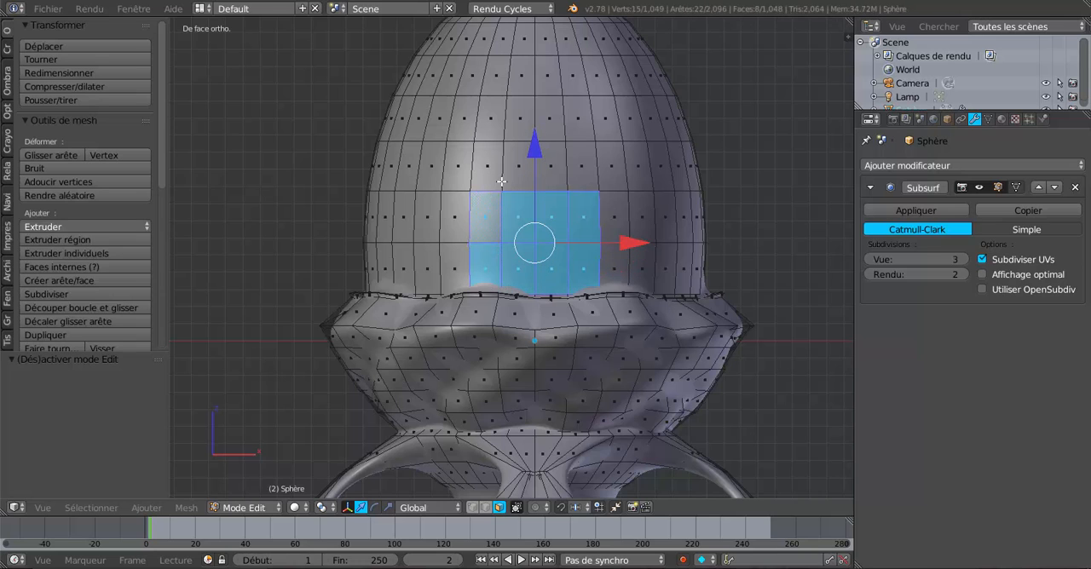
Extend the front selection upward with circle select into a four-face-wide vertical strip reaching almost to the dome's top
key("c")
mouse_move(539, 61)
left_mouse_down()
mouse_move(524, 170)
mouse_move(490, 154)
mouse_move(529, 59)
left_mouse_up()
right_click(529, 60)
middle_click_drag(534, 138, 519, 231, "shift")
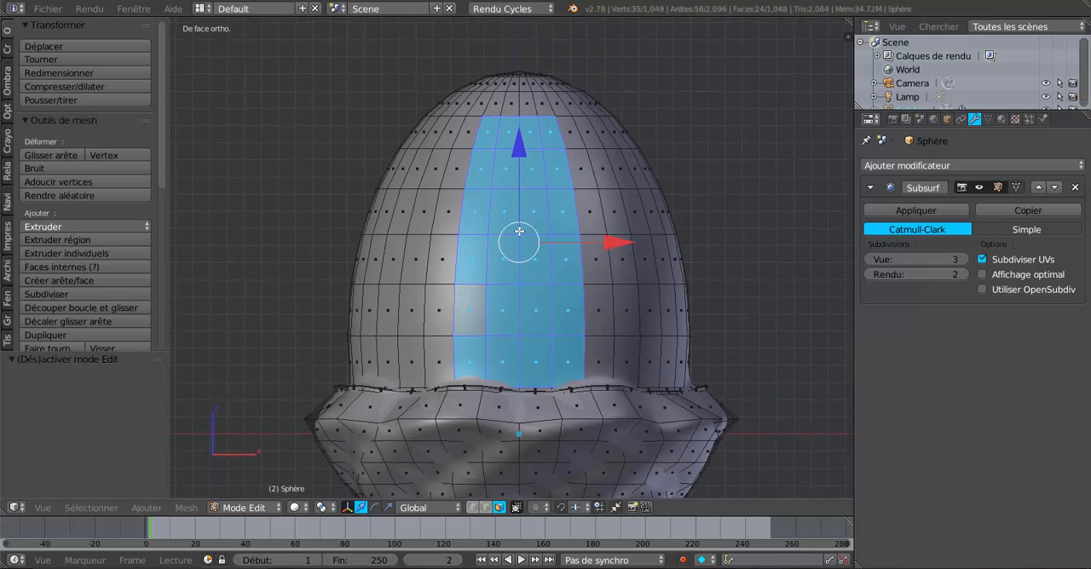
key("c")
left_click_drag(521, 117, 518, 122)
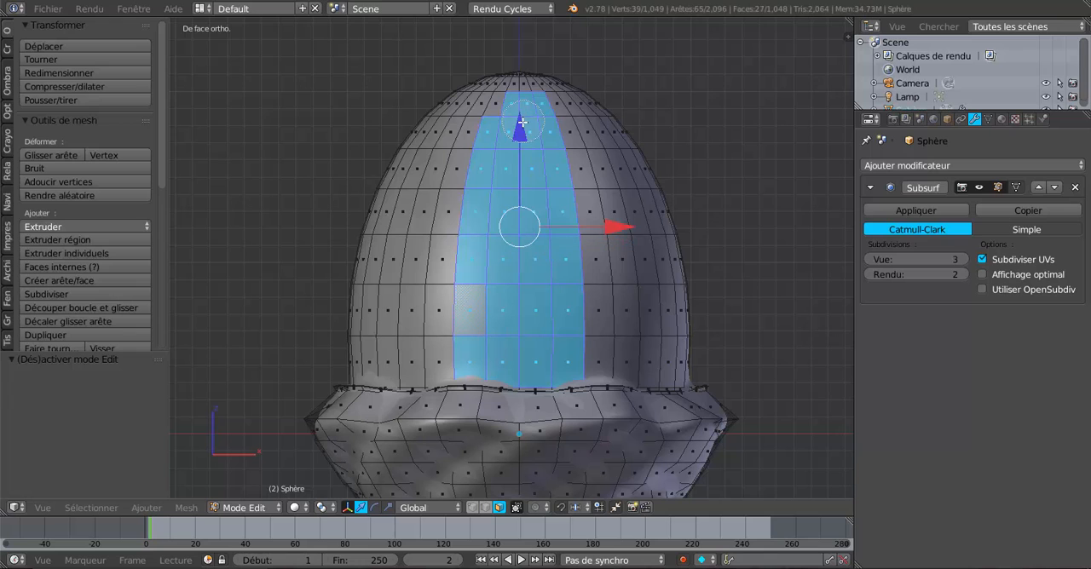
right_click(515, 119)
Add a second four-face-wide vertical strip on the next side of the dome, from its base almost to the top
middle_click_drag(630, 281, 543, 283)
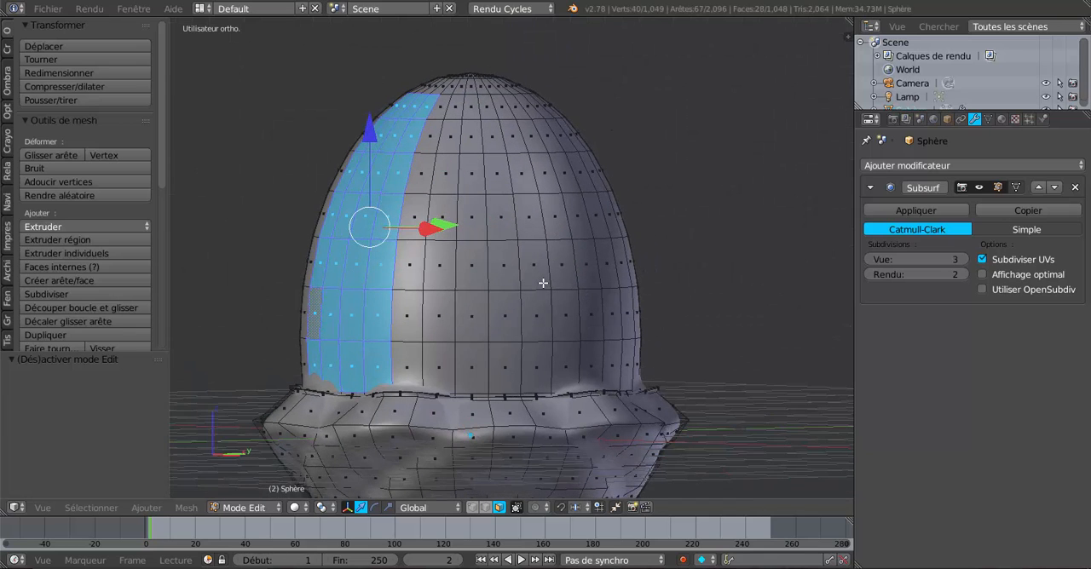
right_click(536, 375, "shift")
right_click(557, 367, "shift")
right_click(593, 366, "shift")
right_click(615, 364, "shift")
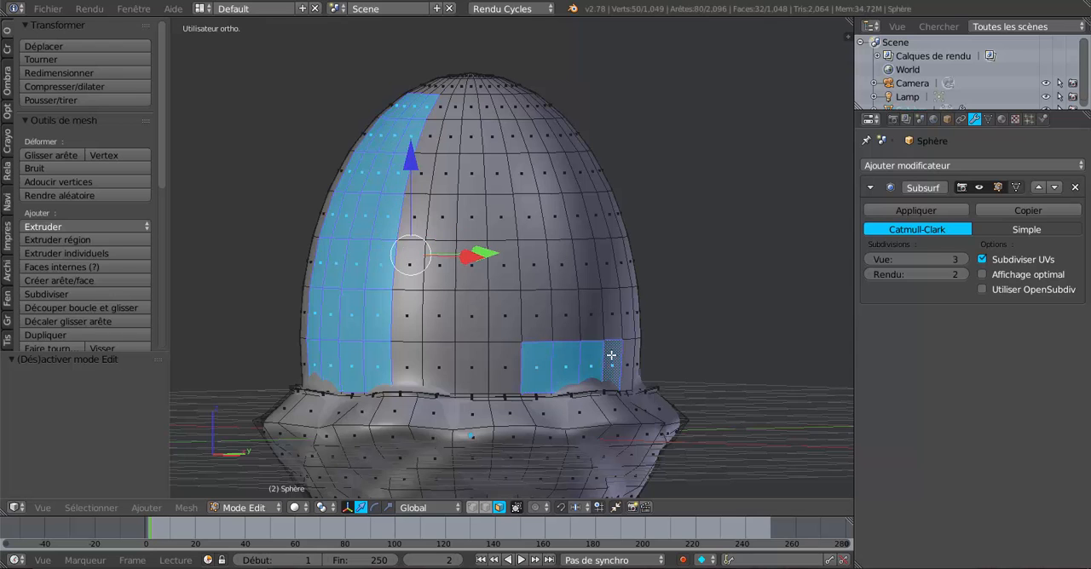
middle_click_drag(611, 355, 539, 352)
key("c")
mouse_move(463, 312)
left_mouse_down()
mouse_move(479, 272)
mouse_move(437, 219)
mouse_move(406, 260)
mouse_move(452, 170)
mouse_move(453, 112)
mouse_move(467, 170)
mouse_move(443, 165)
mouse_move(437, 184)
left_mouse_up()
Add four adjacent bottom-row faces on the third side of the dome to the selection
middle_click_drag(508, 257, 429, 278)
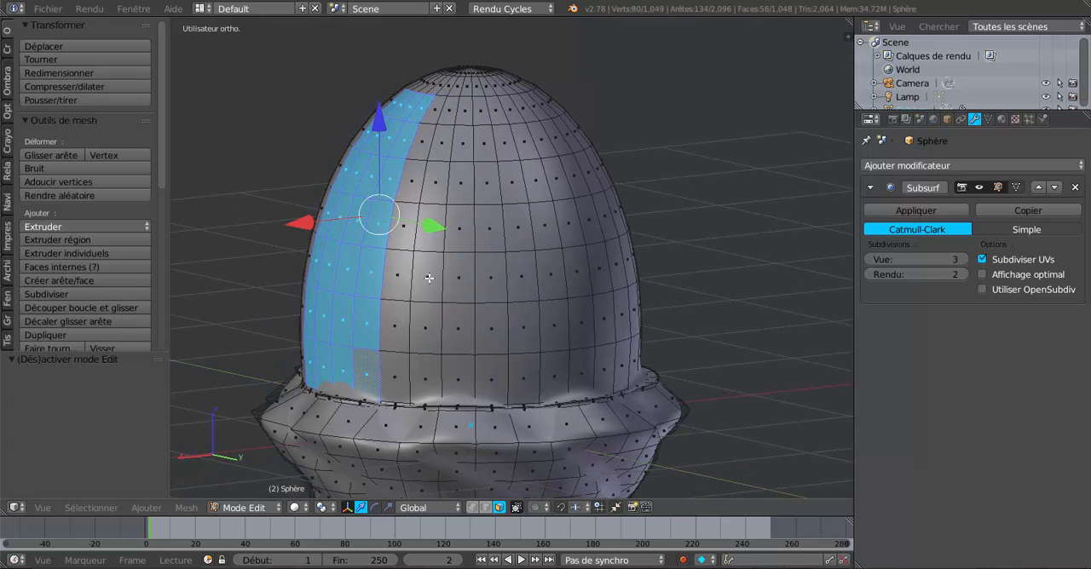
right_click(525, 375, "shift")
right_click(555, 375, "shift")
right_click(583, 372, "shift")
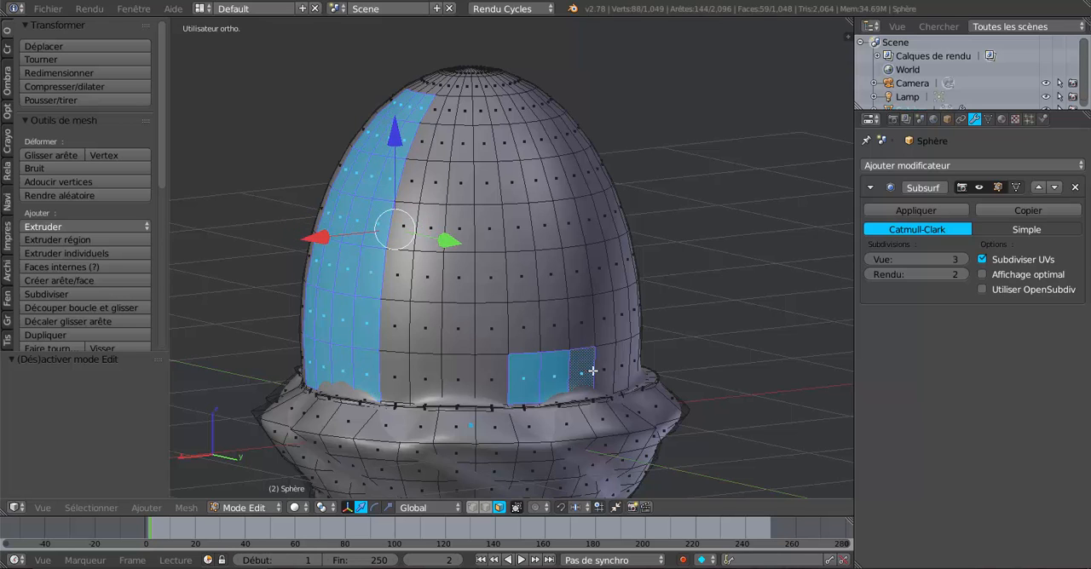
right_click(605, 370, "shift")
Add a four-face-wide vertical strip on the fourth side of the dome, from its base almost to the top
middle_click_drag(626, 352, 506, 345)
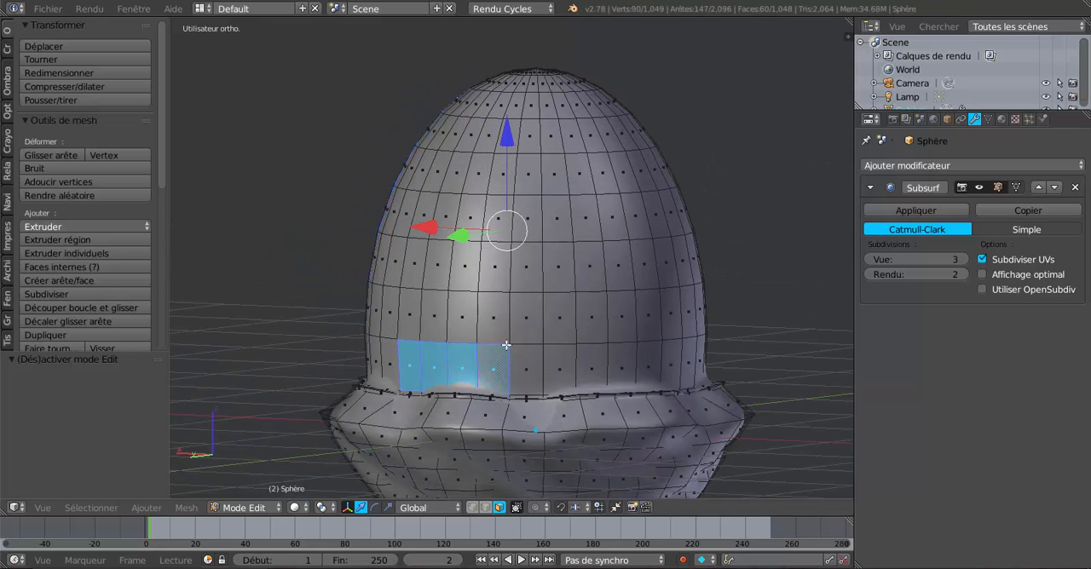
right_click(648, 360, "shift")
right_click(675, 363, "shift")
right_click(690, 361, "shift")
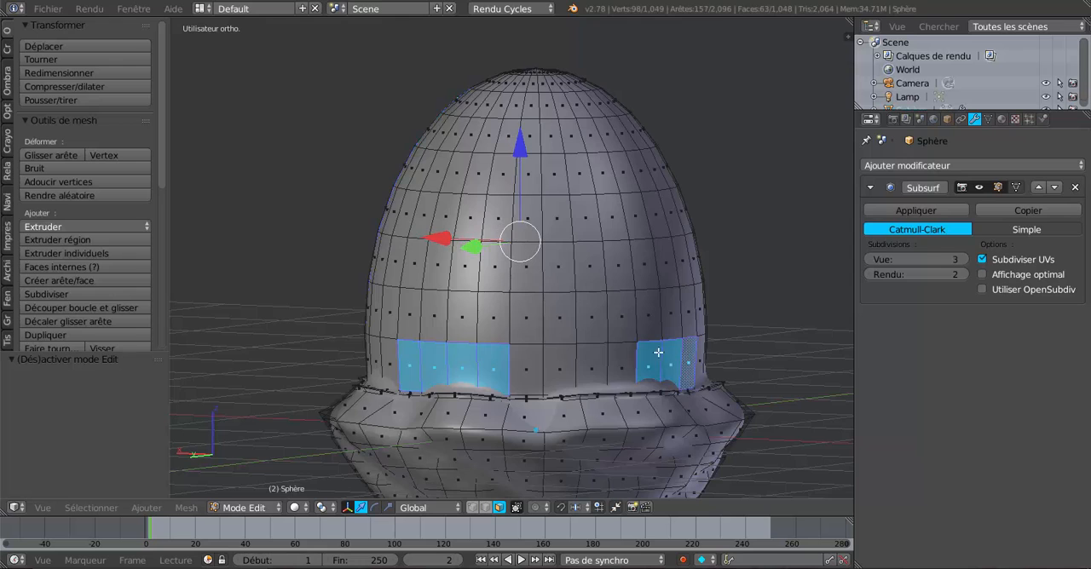
middle_click_drag(690, 361, 635, 359)
right_click(637, 358, "shift")
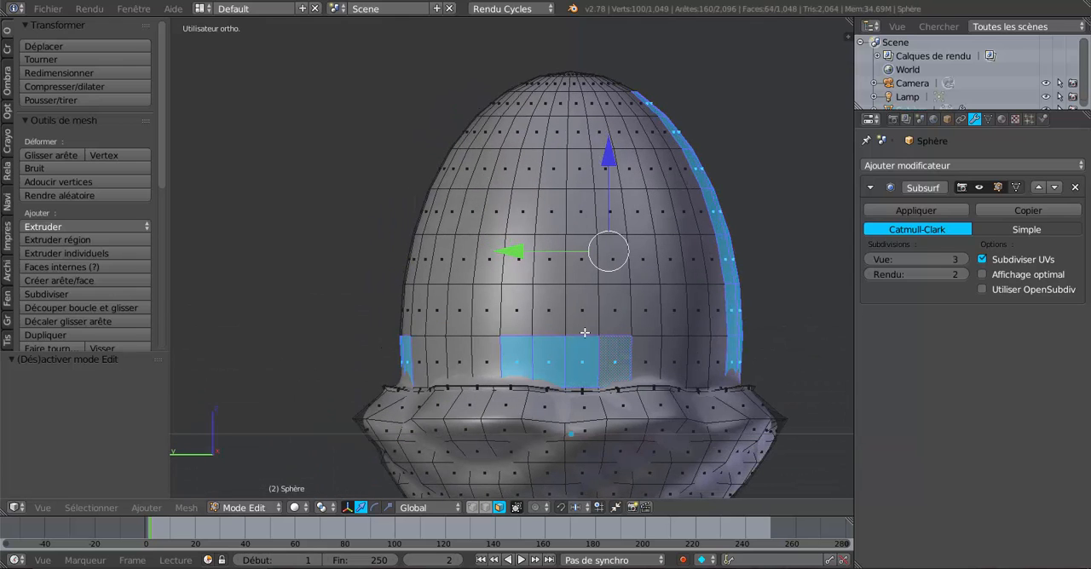
key("c")
mouse_move(584, 332)
left_mouse_down()
mouse_move(588, 285)
mouse_move(520, 310)
mouse_move(571, 120)
mouse_move(582, 207)
left_mouse_up()
right_click(559, 249)
Extend the four selected base faces on the third side upward into a full strip with circle select
middle_click_drag(559, 250, 667, 262)
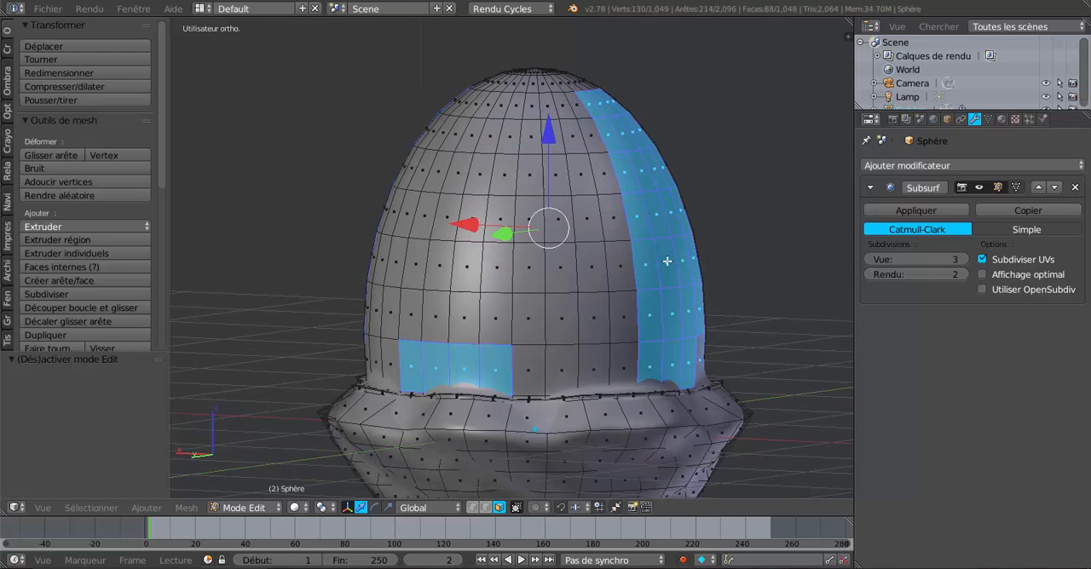
key("c")
mouse_move(494, 153)
left_mouse_down()
mouse_move(475, 319)
mouse_move(435, 328)
mouse_move(417, 303)
mouse_move(439, 209)
mouse_move(485, 118)
mouse_move(492, 122)
left_mouse_up()
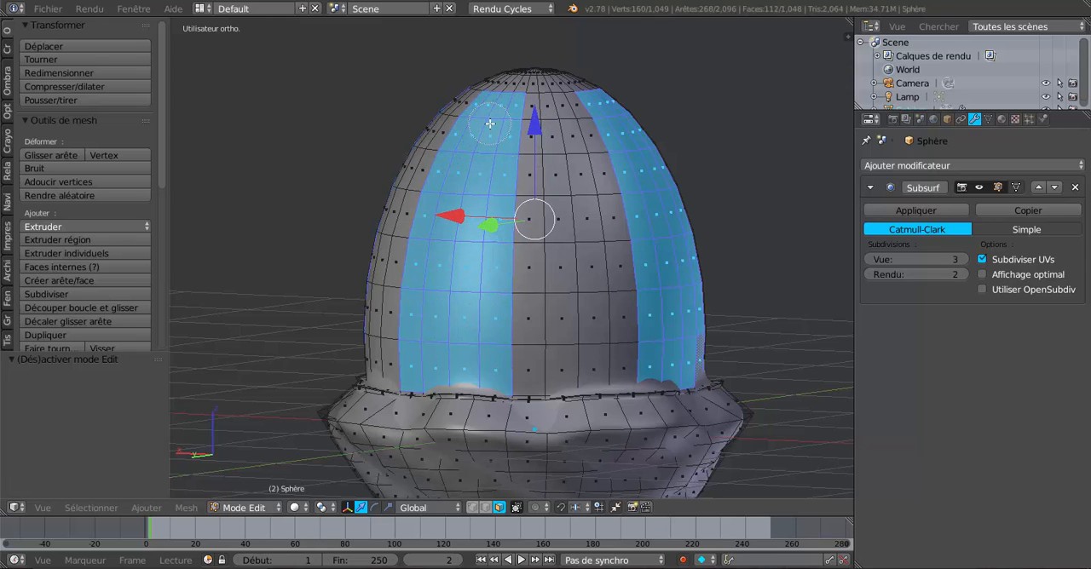
right_click(491, 122)
Scale the four selected strips up to about 1.12 and inspect the ribbed dome in Object Mode
mouse_move(461, 319)
middle_mouse_down()
mouse_move(647, 312)
mouse_move(597, 332)
mouse_move(531, 402)
mouse_move(464, 322)
mouse_move(522, 316)
middle_mouse_up()
scroll(574, 331, "down", 2)
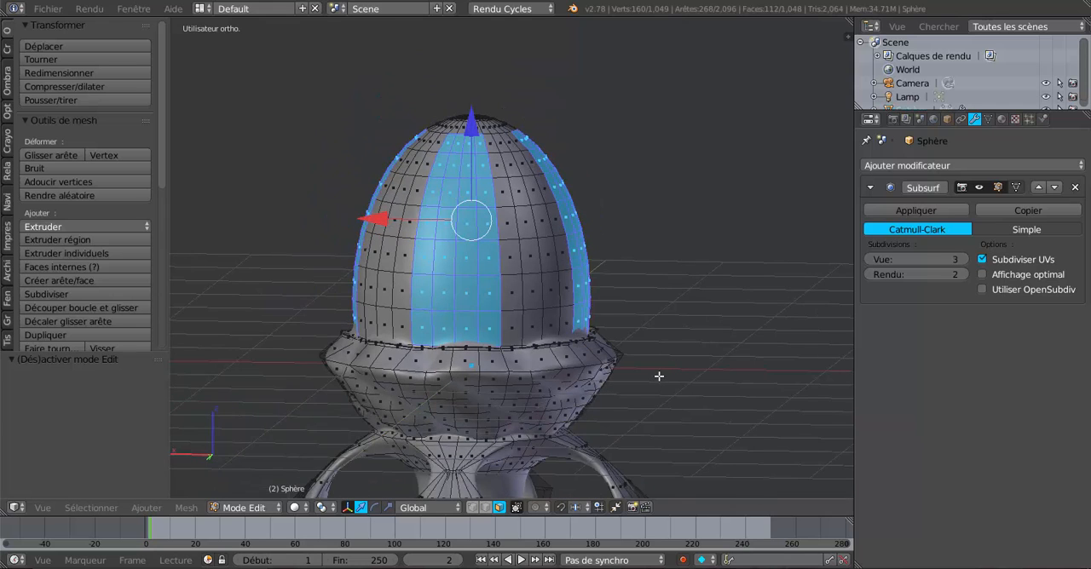
key("s")
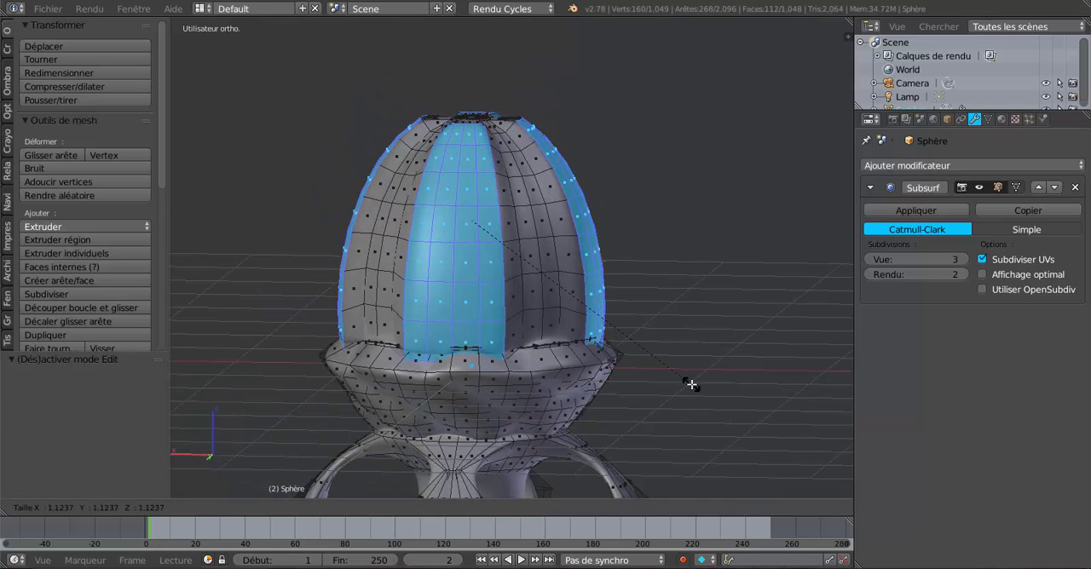
left_click(691, 385)
key("Tab")
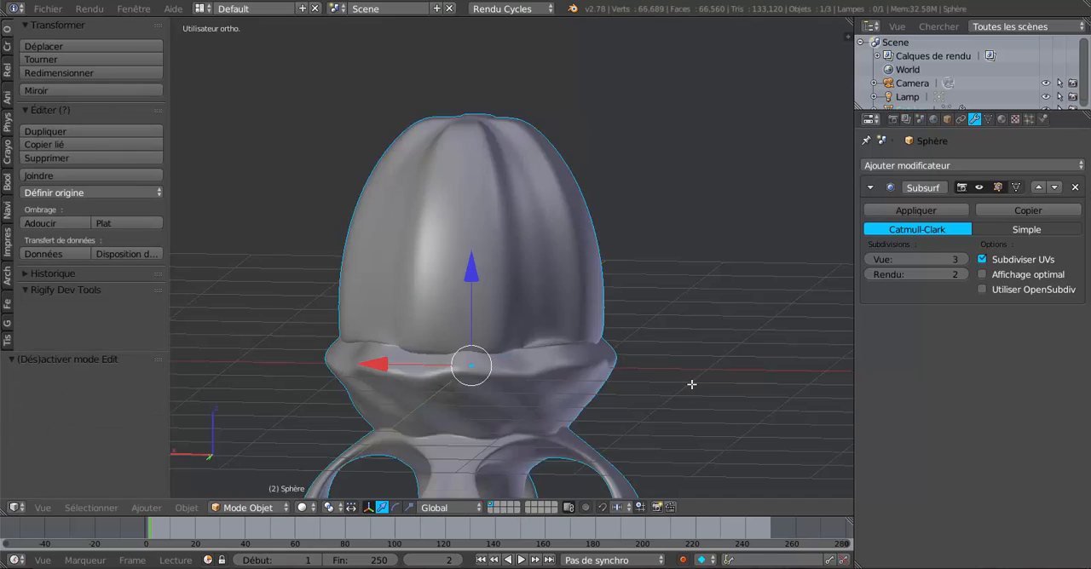
scroll(691, 384, "down", 2)
mouse_move(691, 384)
middle_mouse_down()
mouse_move(764, 352)
mouse_move(644, 373)
mouse_move(546, 421)
mouse_move(559, 388)
mouse_move(546, 358)
mouse_move(611, 363)
mouse_move(450, 391)
middle_mouse_up()
scroll(524, 383, "up", 2)
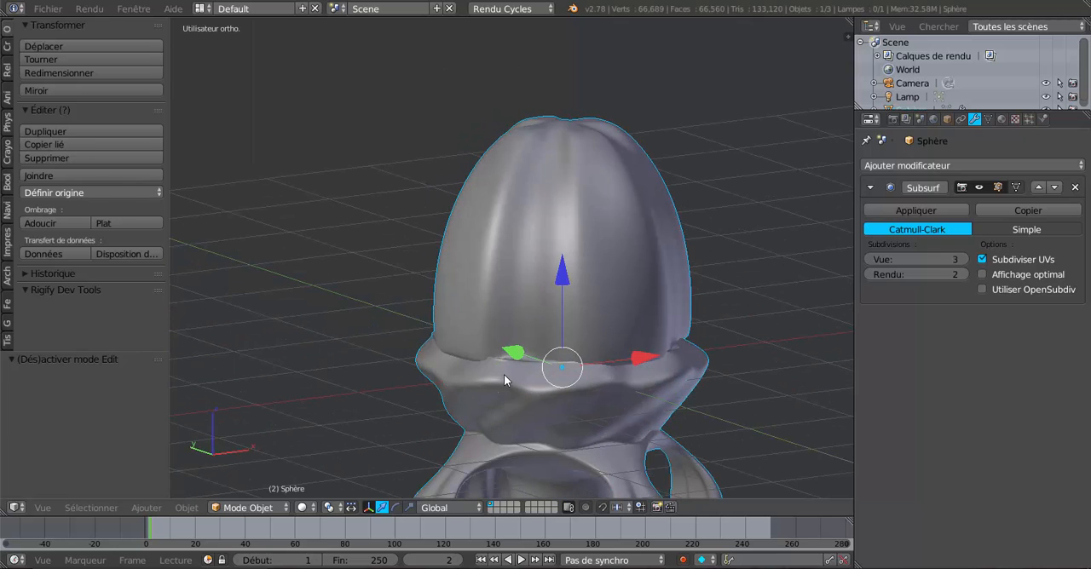
Try raising the four strips along the Z axis and compare the smoothed dome in Object Mode
key("Tab")
left_click_drag(564, 132, 565, 114)
key("Tab")
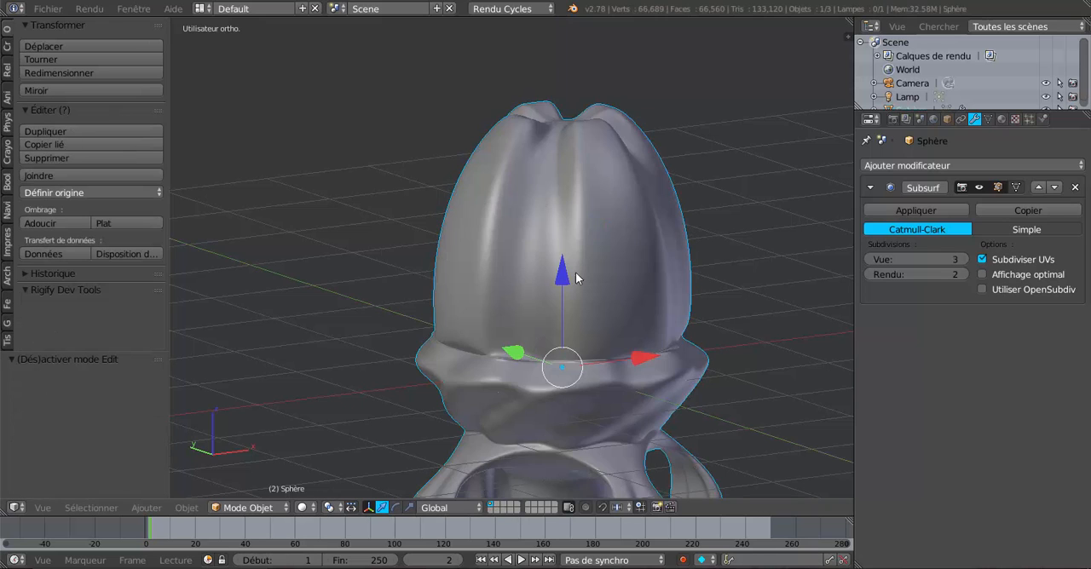
mouse_move(622, 247)
middle_mouse_down()
mouse_move(735, 255)
mouse_move(724, 269)
mouse_move(654, 272)
mouse_move(700, 290)
mouse_move(506, 281)
mouse_move(613, 287)
middle_mouse_up()
key("Tab")
key("Tab")
key("Tab")
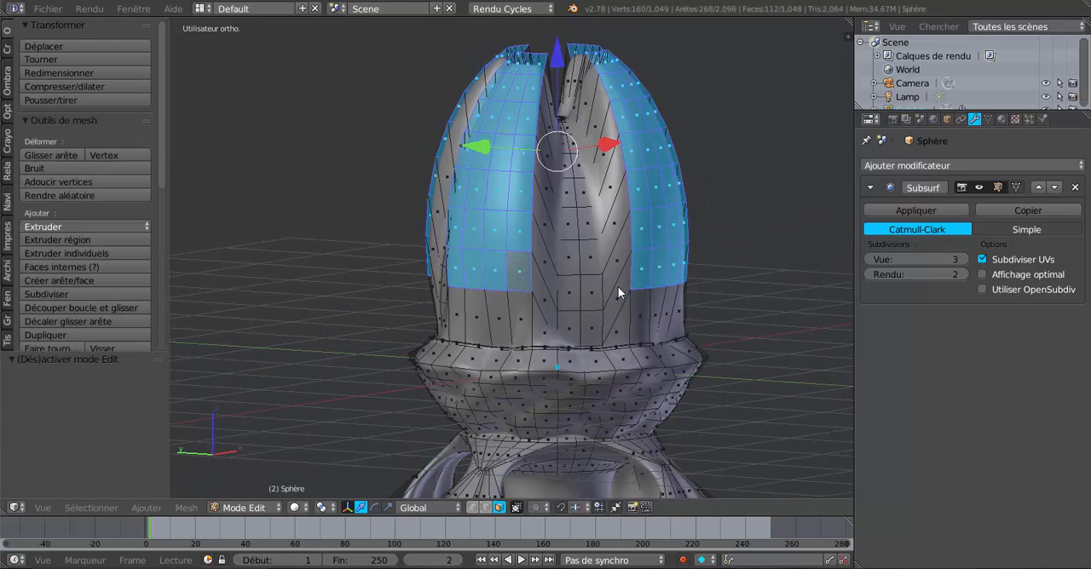
Lower the four strips on the Z axis, then undo the strip moves and the scaling
left_click_drag(558, 70, 565, 137)
middle_click_drag(672, 221, 707, 220)
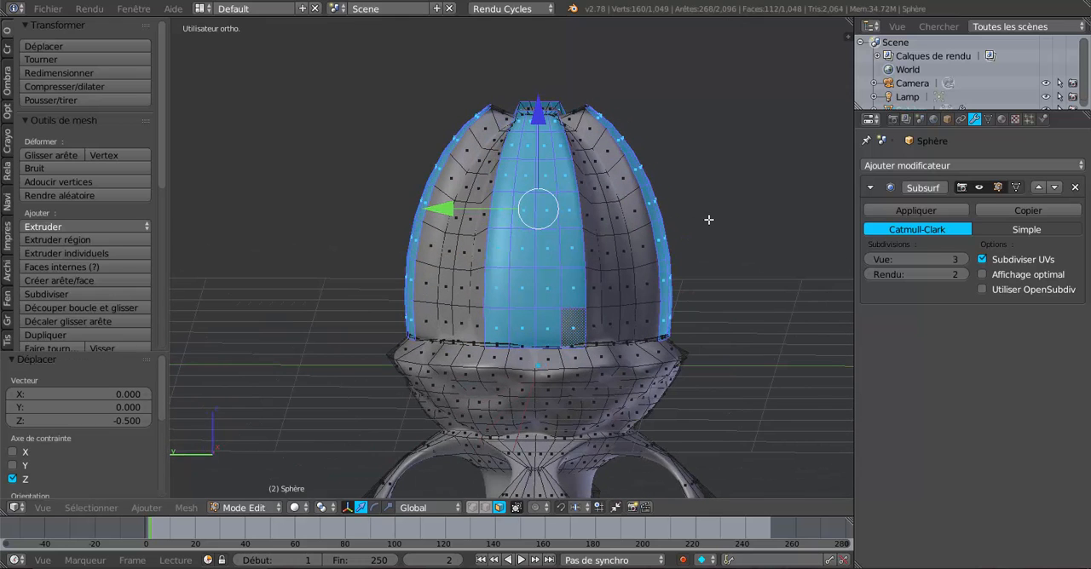
key("ctrl+z")
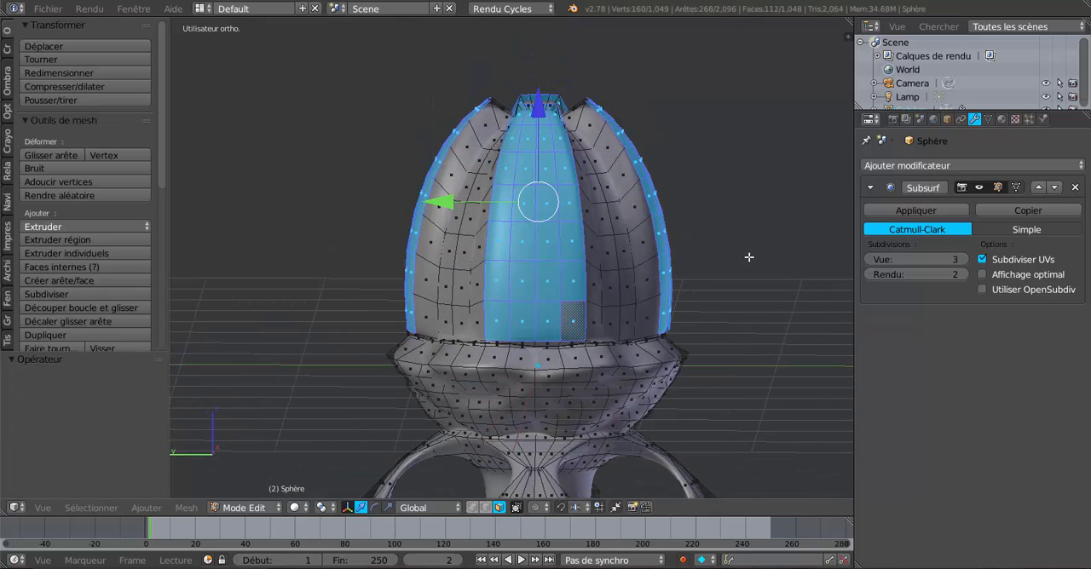
key("ctrl+z")
key("ctrl+z")
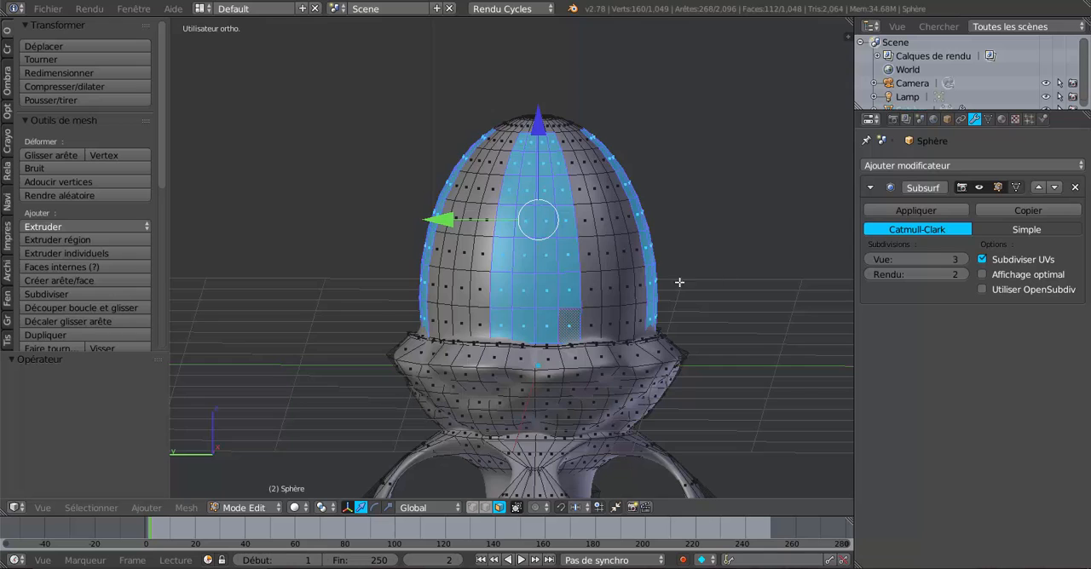
Extrude the four selected dome strips and scale the extruded faces slightly outward
middle_click_drag(679, 282, 623, 293)
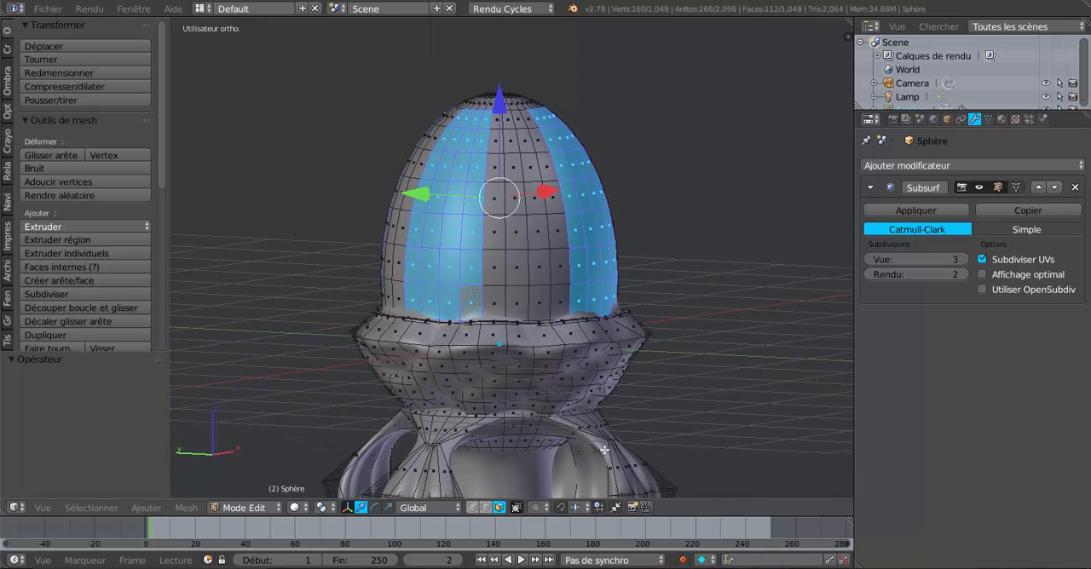
key("e")
key("s")
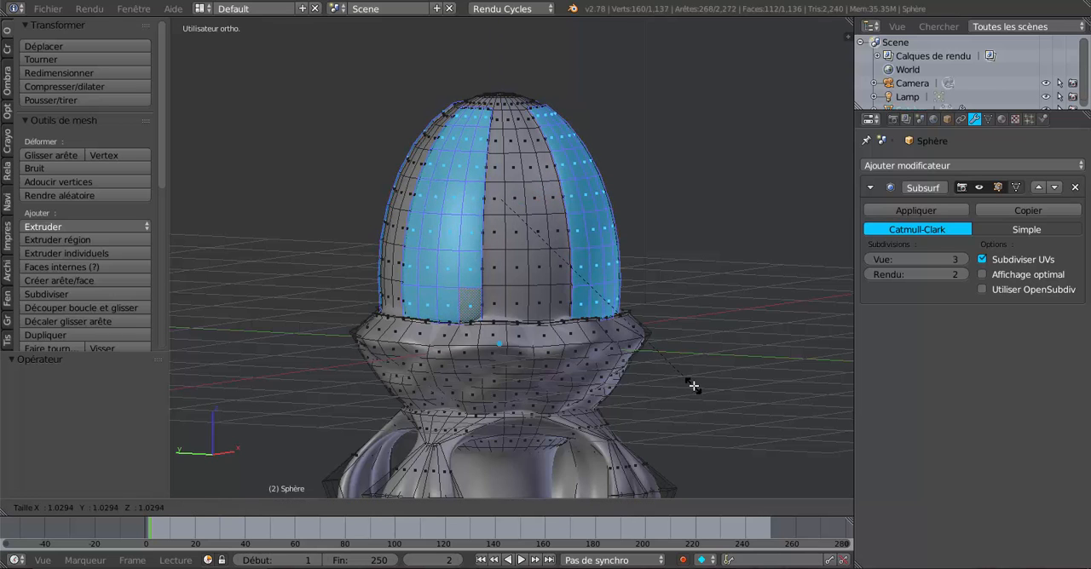
left_click(711, 387)
Examine the extruded strips on the smoothed dome in Object Mode from several angles and distances
key("Tab")
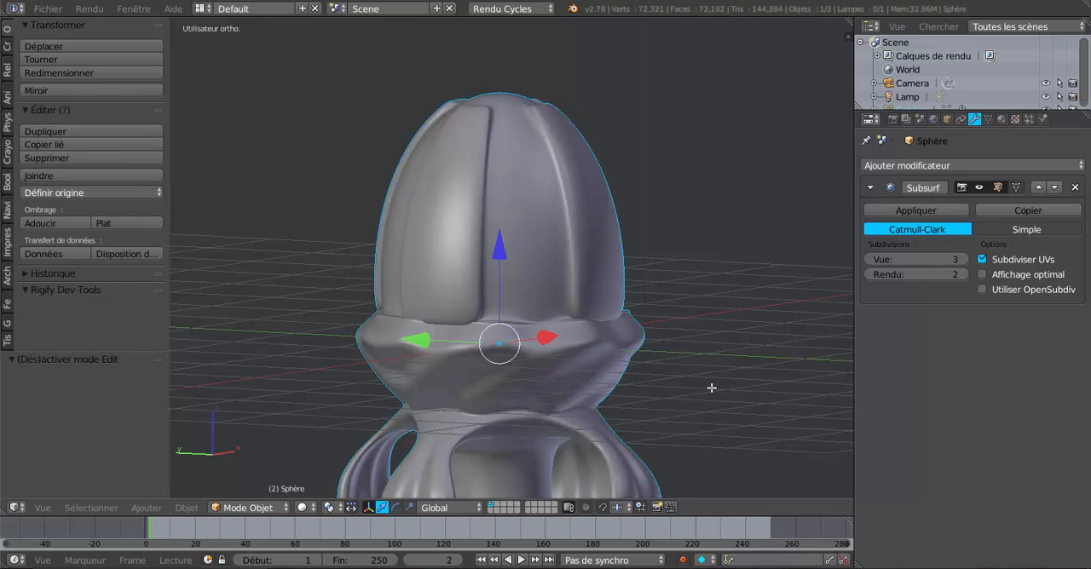
scroll(657, 393, "down", 4)
middle_click_drag(653, 393, 555, 414)
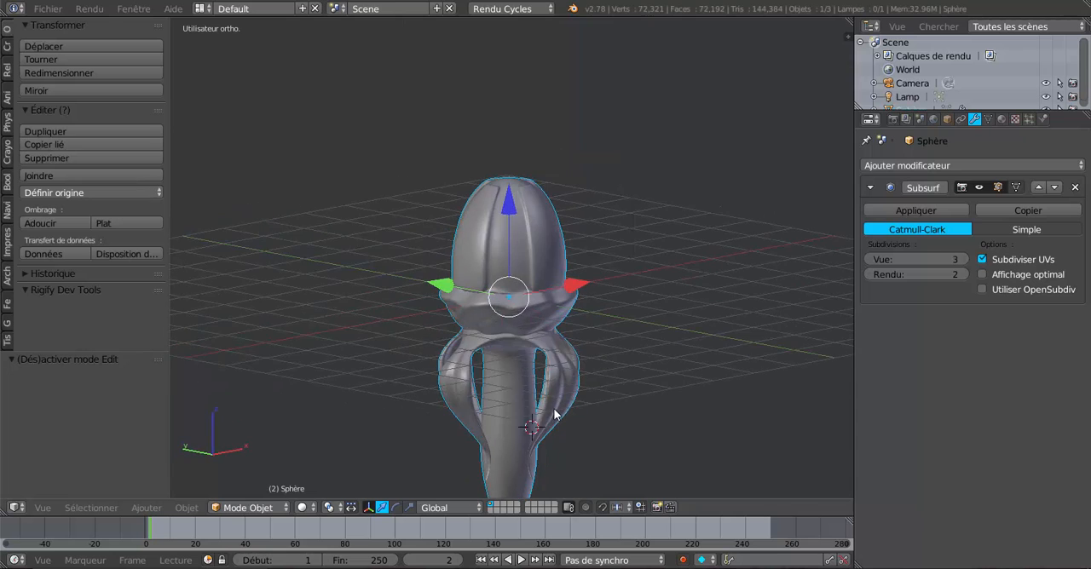
scroll(639, 398, "up", 3)
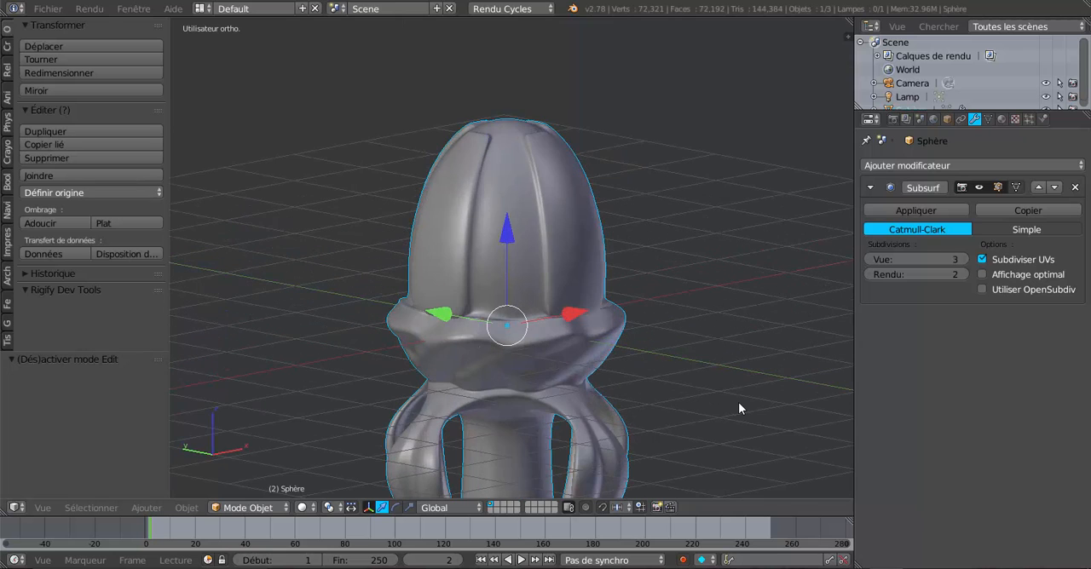
scroll(692, 398, "up", 3)
scroll(646, 376, "down", 3)
mouse_move(653, 381)
middle_mouse_down()
mouse_move(687, 381)
mouse_move(623, 446)
mouse_move(635, 366)
mouse_move(633, 377)
middle_mouse_up()
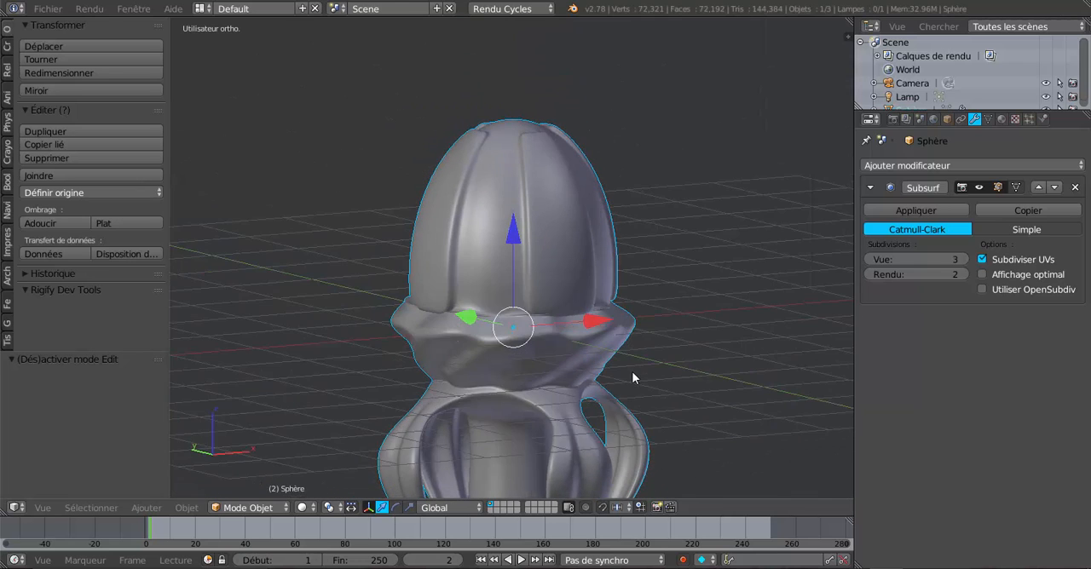
scroll(632, 378, "up", 2)
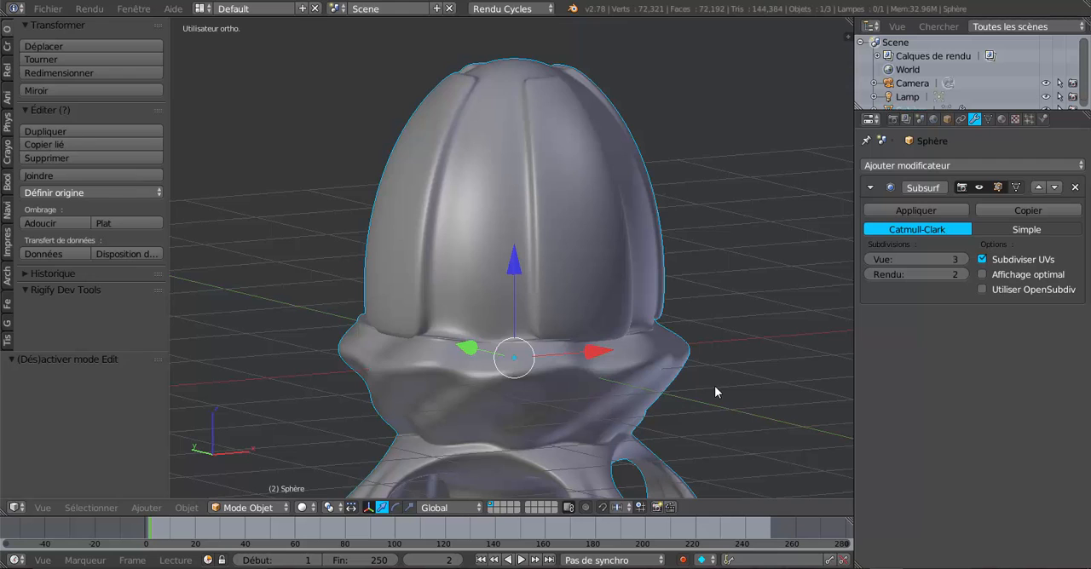
Set the pivot point to individual origins, scale the strips down to about 0.9 and check them in Object Mode
key("Tab")
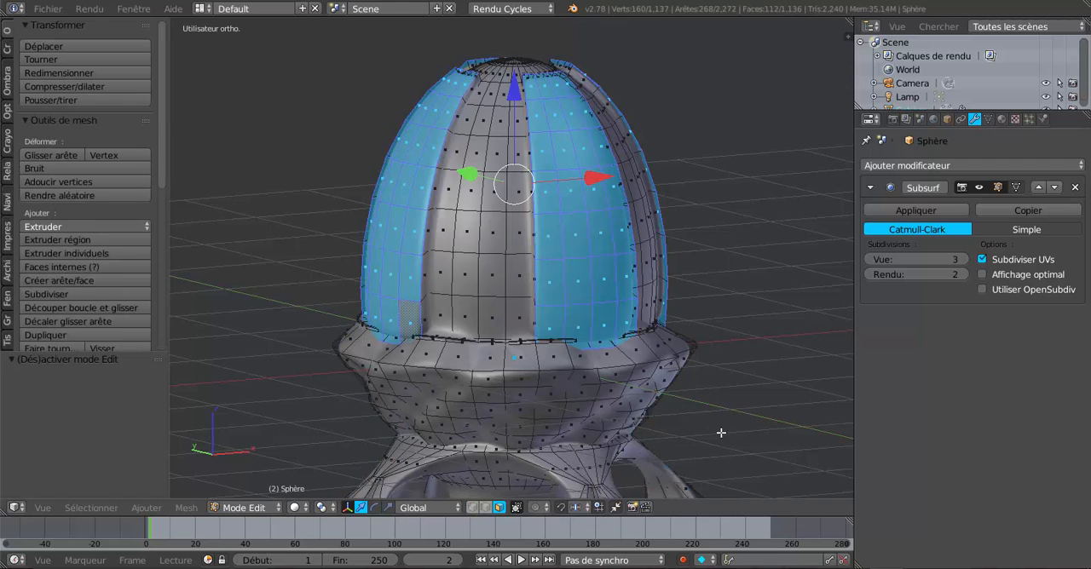
left_click(296, 507)
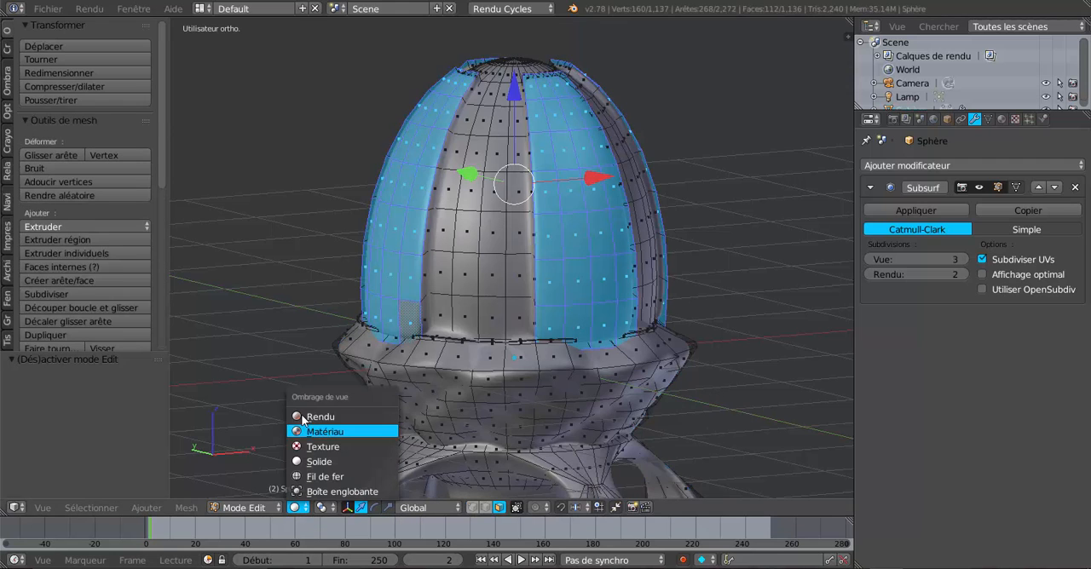
left_click(323, 508)
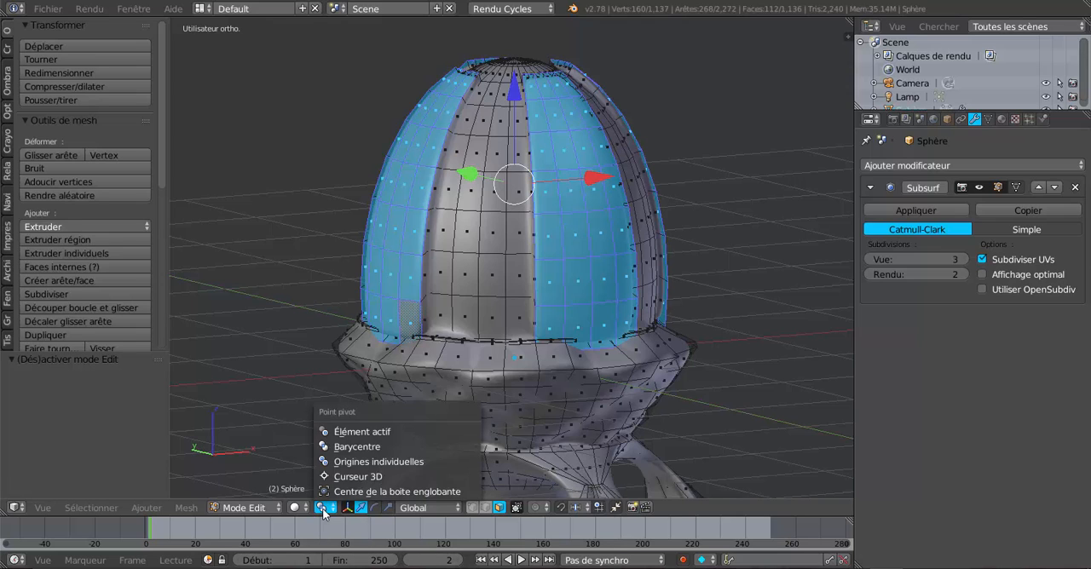
left_click(337, 461)
key("s")
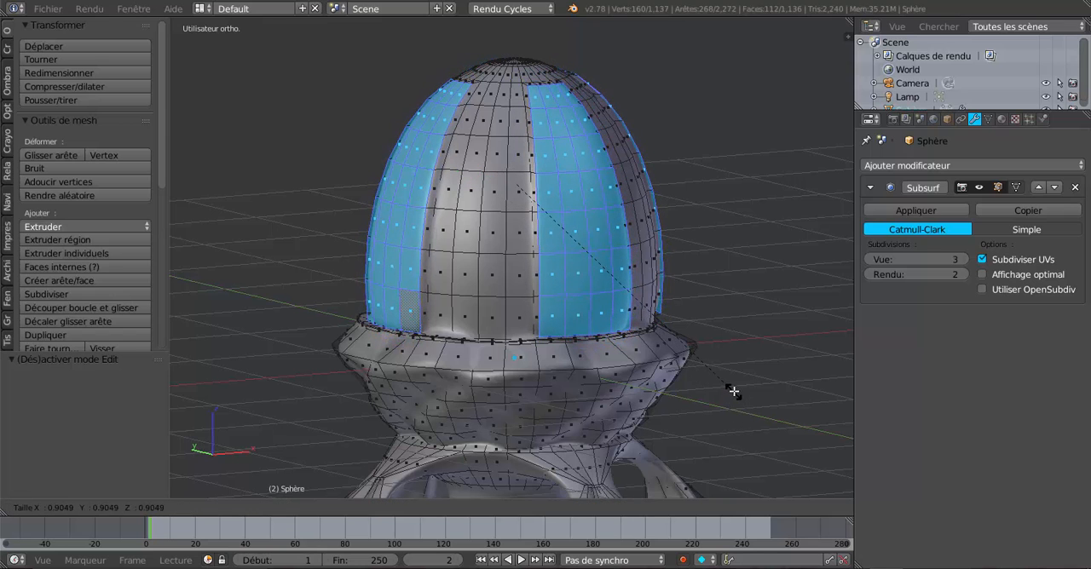
left_click(733, 384)
key("Tab")
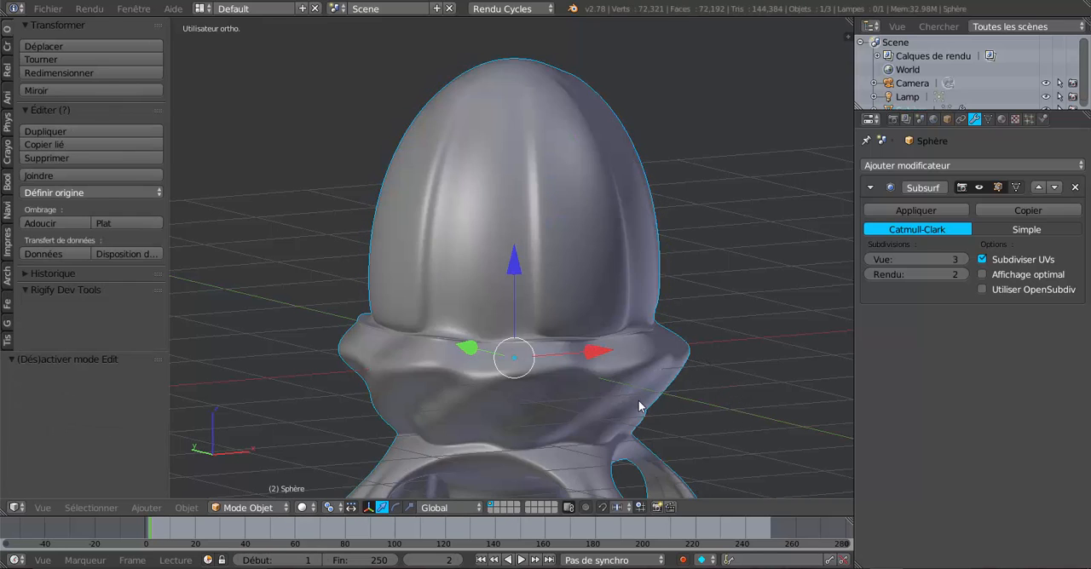
Return to Edit Mode and inset the four selected strips with a thickness of 0.0891
middle_click_drag(640, 408, 625, 364)
key("Tab")
key("i")
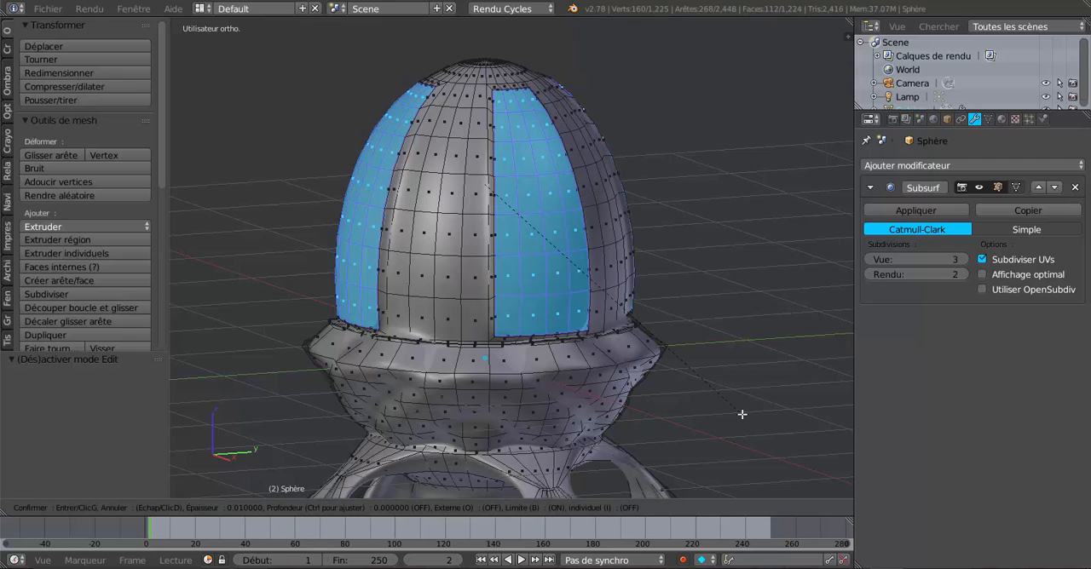
left_click(741, 398)
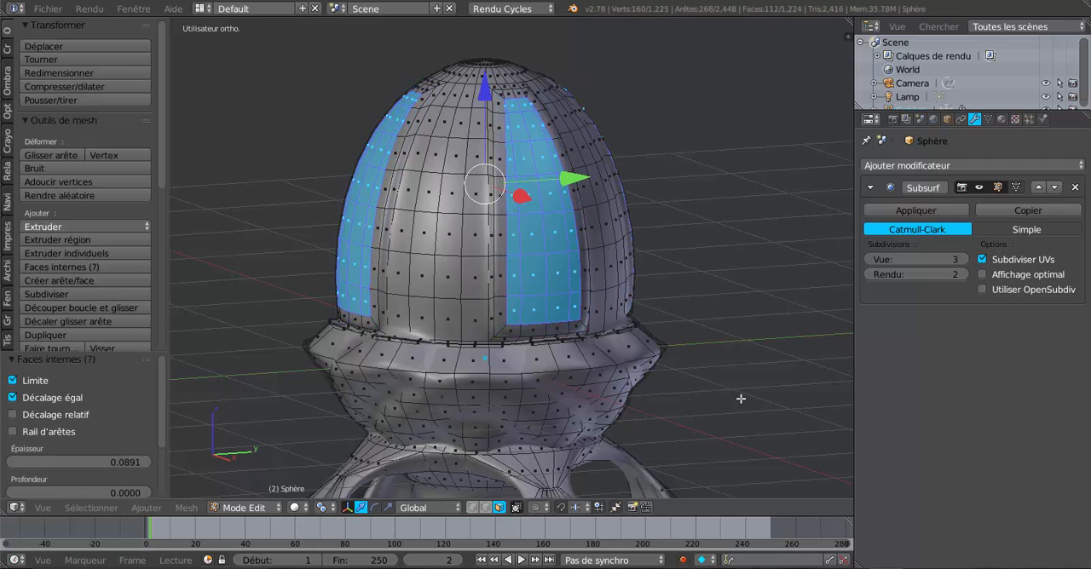
Extrude the four inset dome panels and scale them slightly outward about their shared centre instead of individual origins
mouse_move(523, 413)
middle_mouse_down()
mouse_move(575, 414)
mouse_move(453, 420)
mouse_move(558, 414)
mouse_move(537, 410)
middle_mouse_up()
key("Tab")
key("Tab")
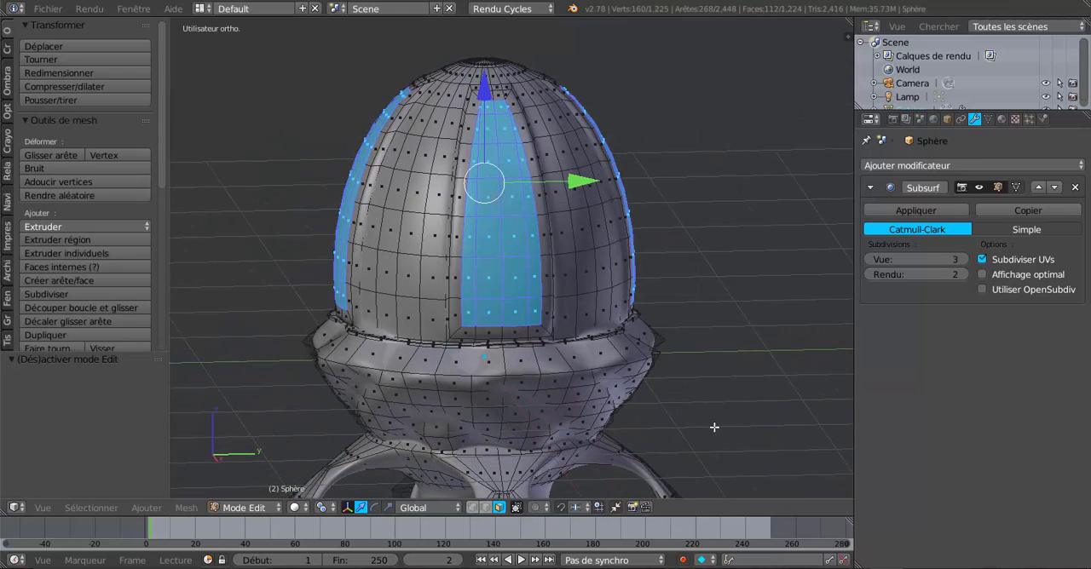
middle_click_drag(714, 427, 686, 437)
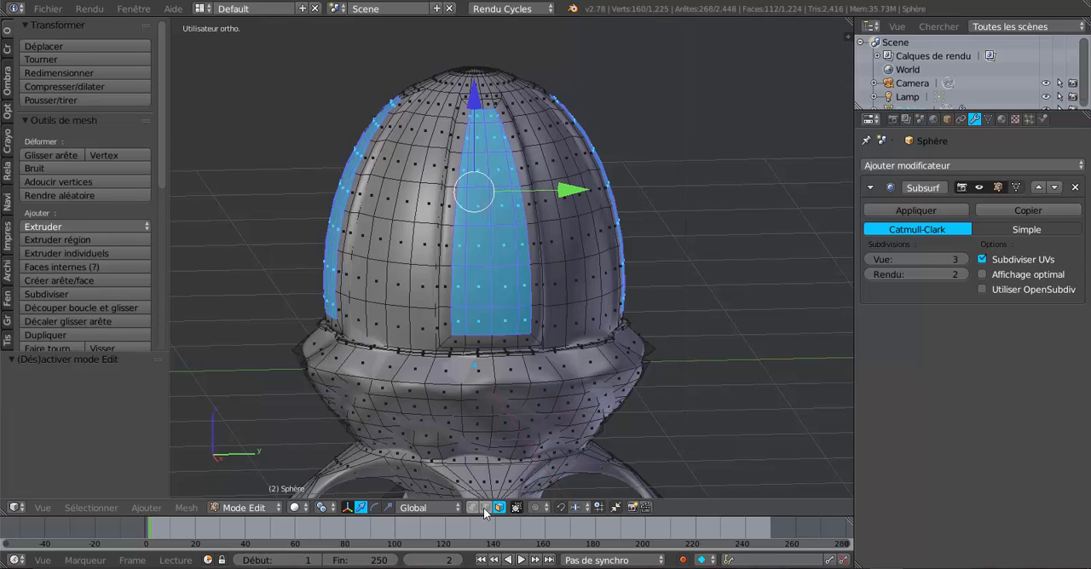
left_click(329, 511)
left_click(344, 452)
key("s")
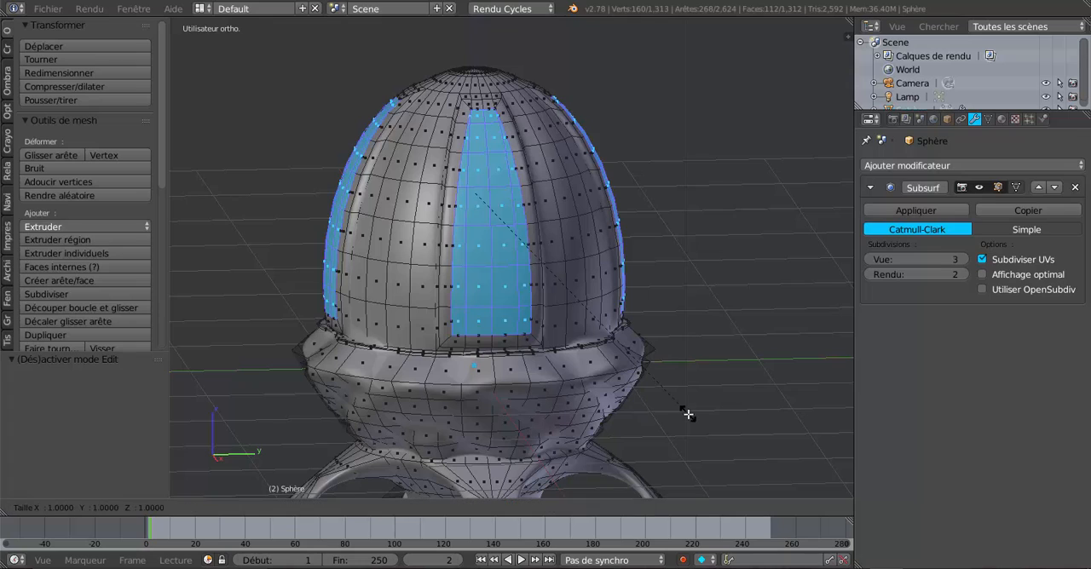
left_click(700, 424)
key("Tab")
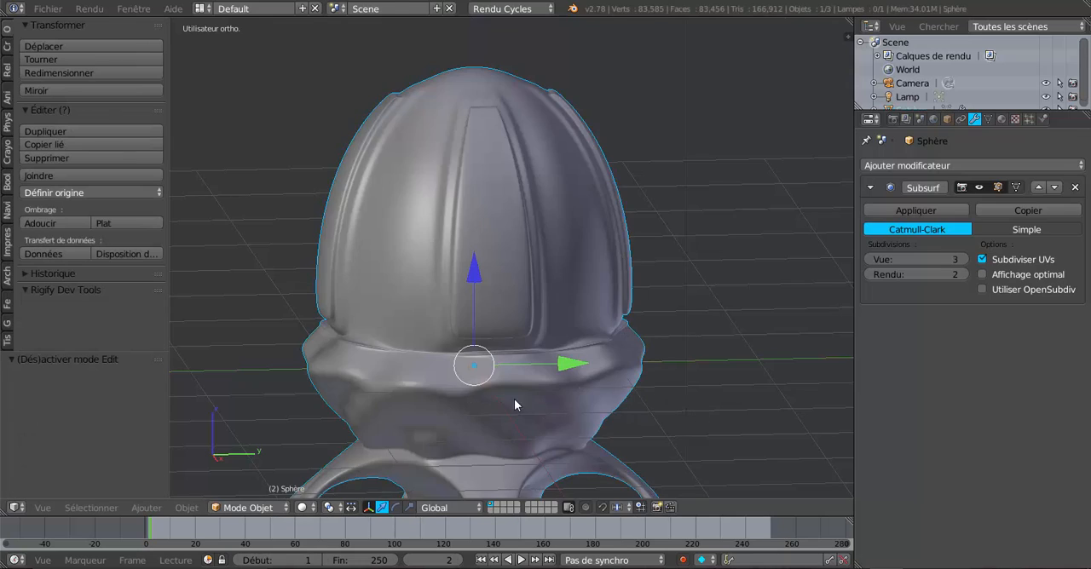
middle_click_drag(514, 399, 583, 342)
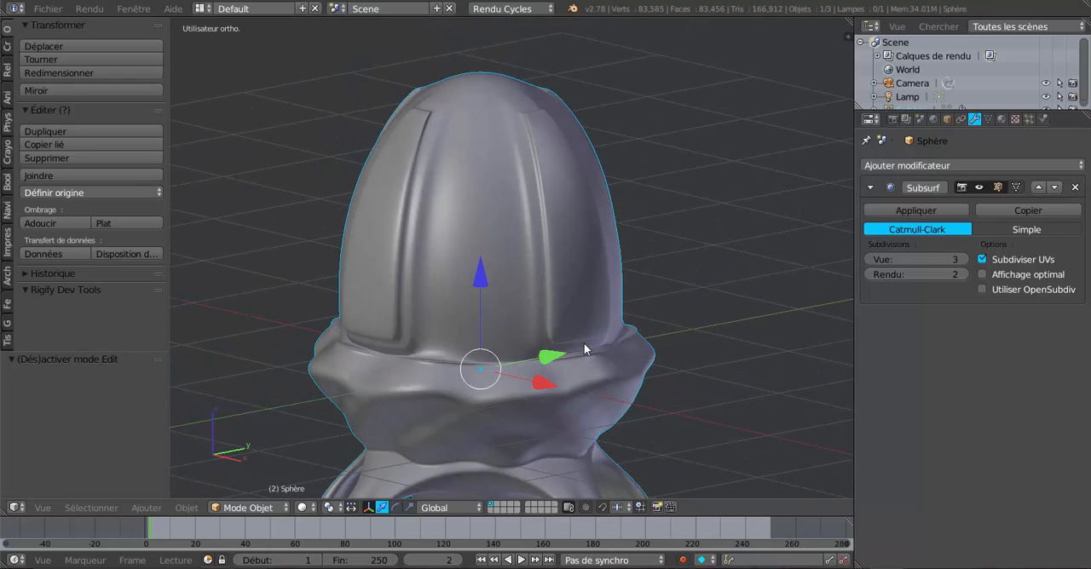
Scale the four extruded panel faces inward to about 0.89 and check the recesses in Object Mode
key("Tab")
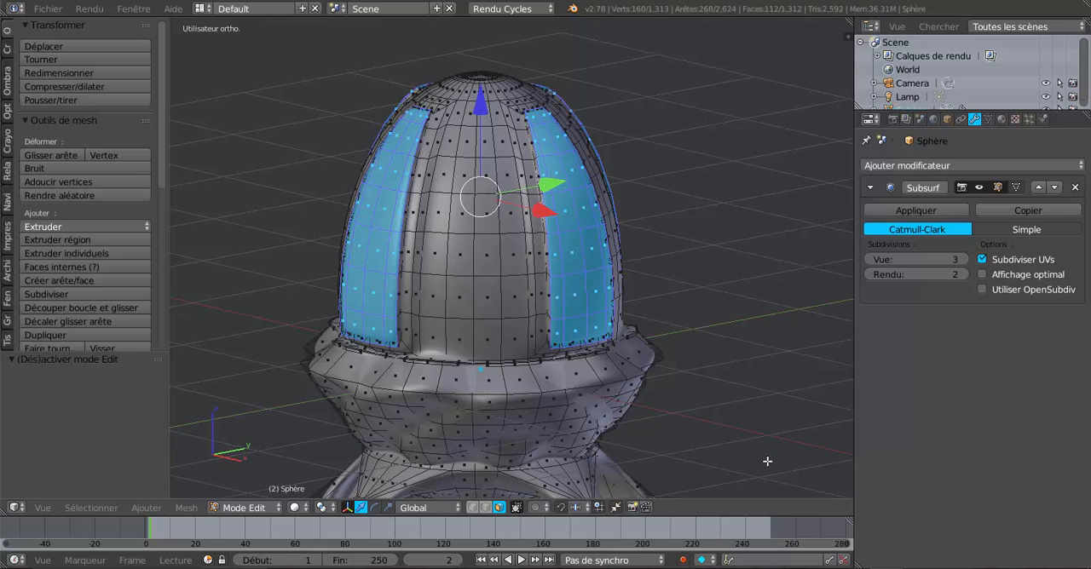
key("s")
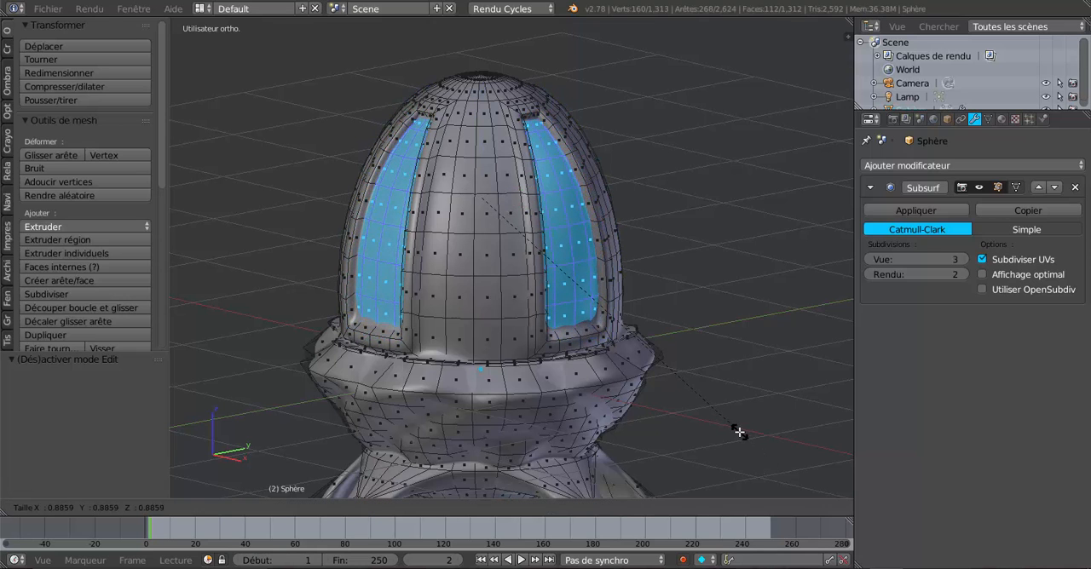
left_click(739, 432)
key("Tab")
middle_click_drag(738, 432, 643, 431)
key("Tab")
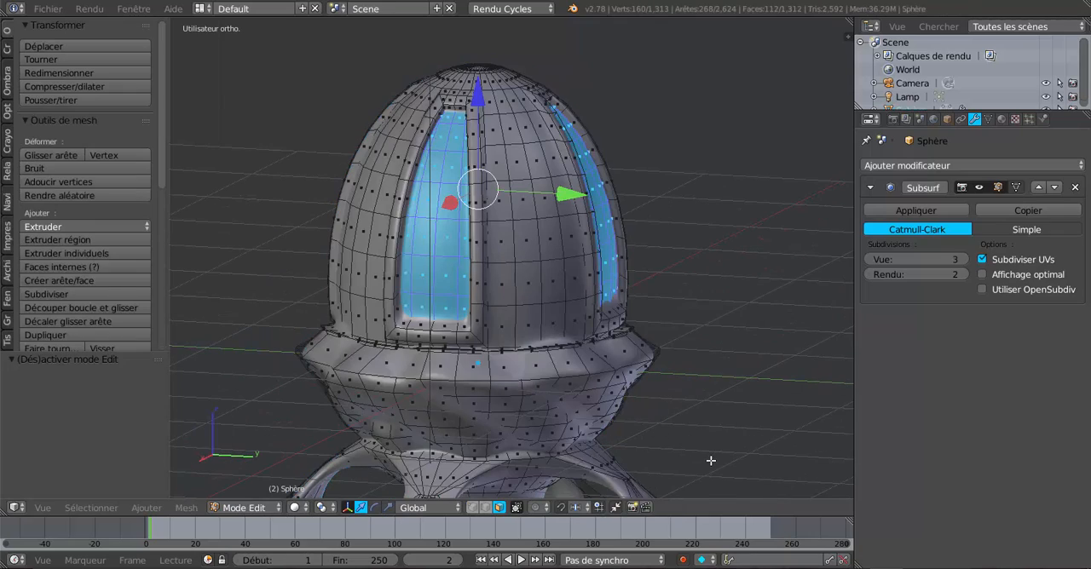
Scale the four panel faces further toward the dome's centre and inspect the deeper recesses in Object Mode
key("s")
left_click(683, 427)
key("Tab")
middle_click_drag(682, 427, 629, 417)
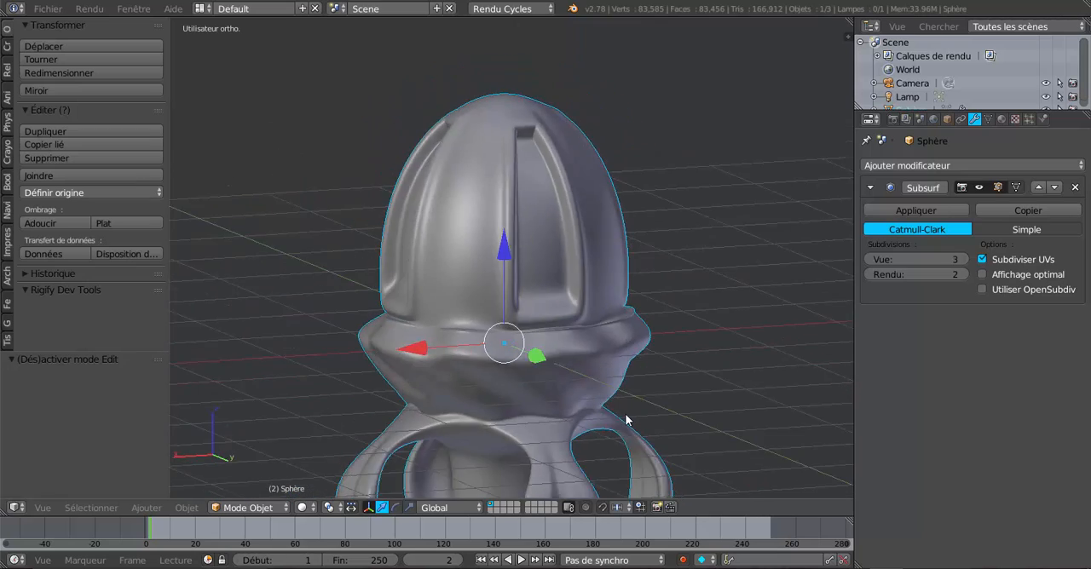
scroll(628, 418, "down", 3)
scroll(647, 407, "up", 3)
key("Tab")
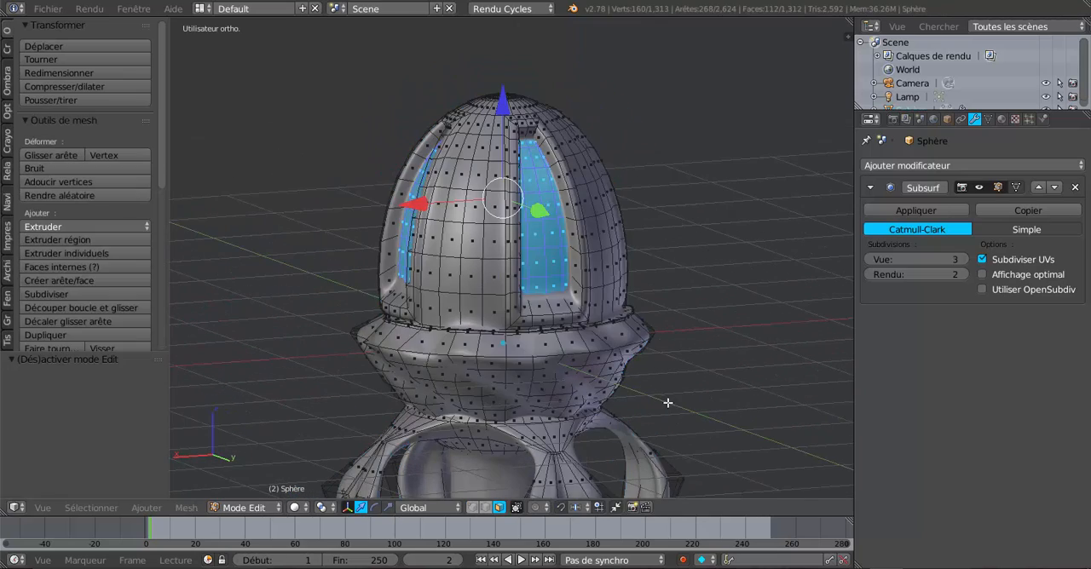
Scale the four panel faces outward by about 1.3 so they stand proud, and check them in Object Mode
key("s")
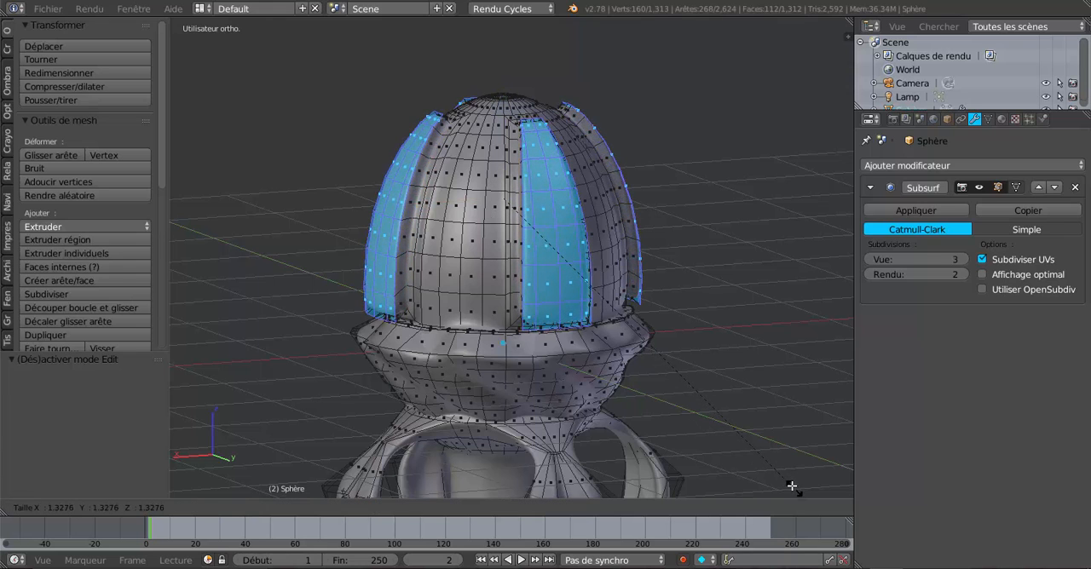
left_click(788, 484)
key("Tab")
middle_click_drag(634, 379, 538, 325)
scroll(541, 337, "up", 3)
key("Tab")
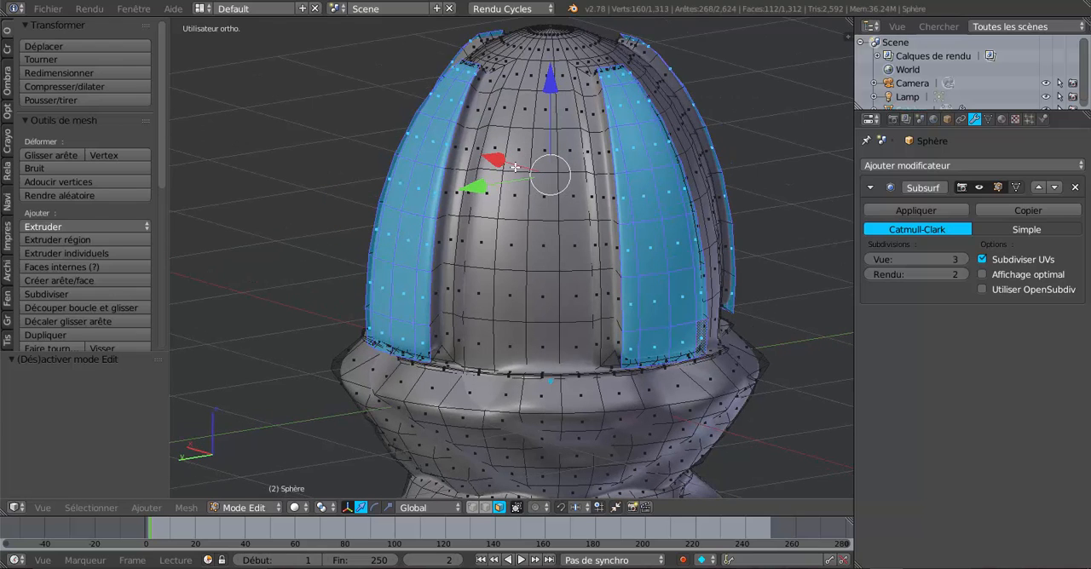
Replace the selection with a block two faces wide and four high, centred on the dome area between two raised panels
middle_click_drag(542, 222, 499, 220)
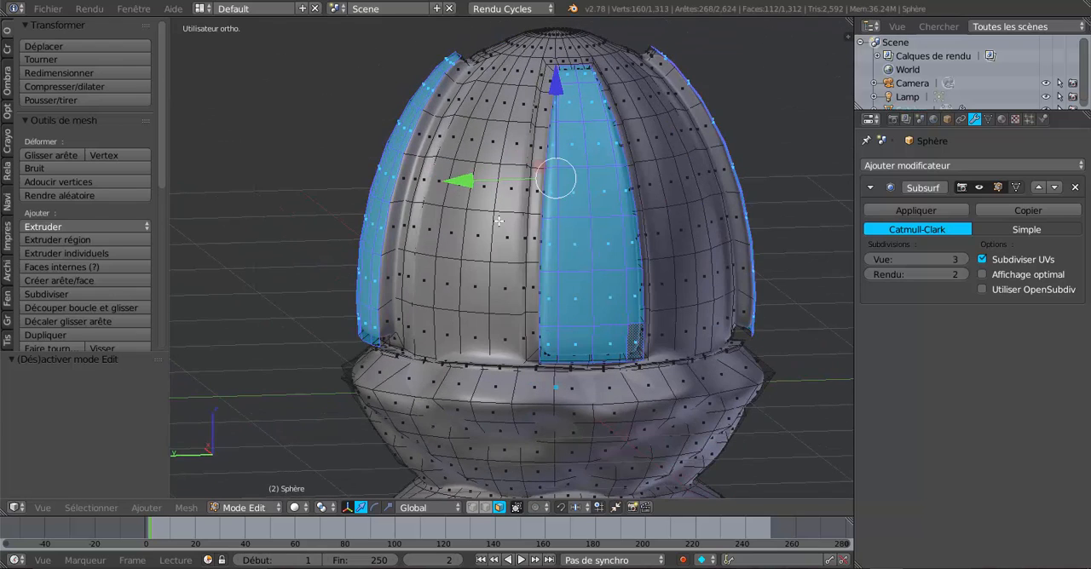
scroll(596, 240, "up", 1)
middle_click_drag(591, 224, 652, 230)
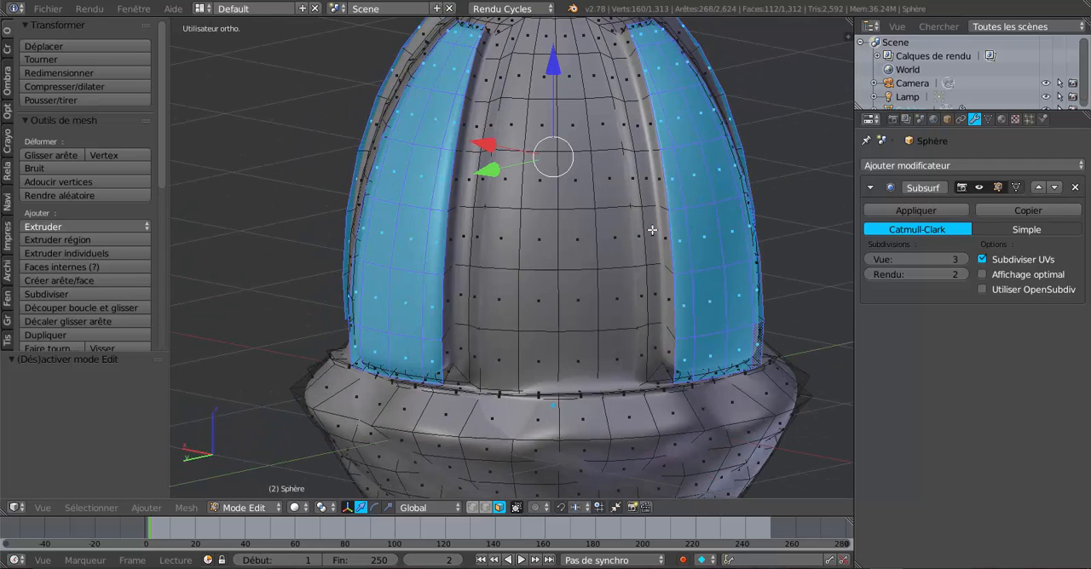
right_click(546, 127)
right_click(569, 130, "shift")
right_click(575, 175, "shift")
right_click(551, 188, "shift")
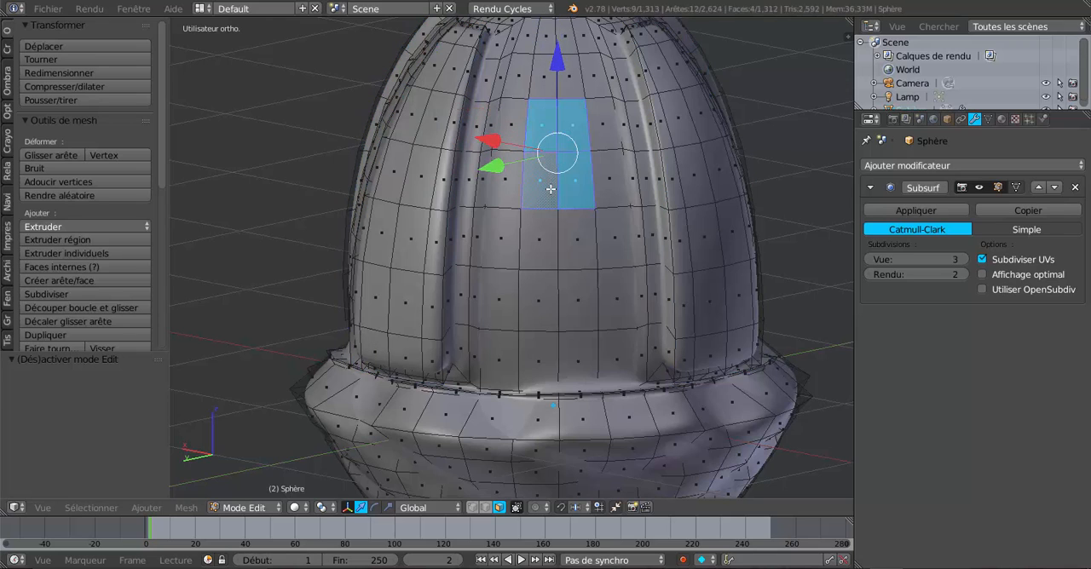
right_click(544, 237, "shift")
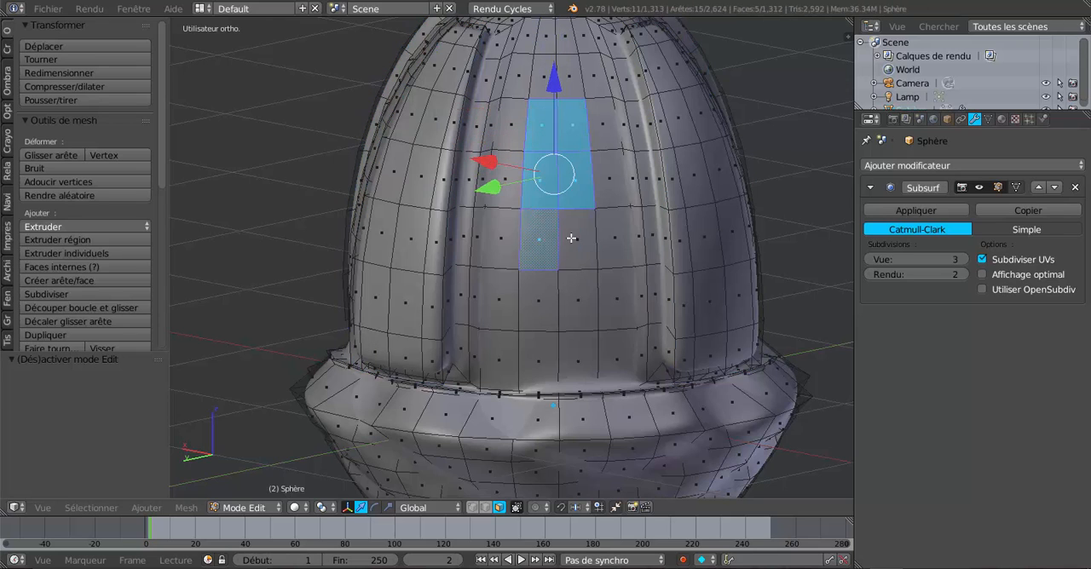
right_click(570, 238, "shift")
right_click(575, 288, "shift")
right_click(546, 295, "shift")
Add the matching two-by-four block of faces in the second gap between the raised panels to the selection
scroll(617, 269, "down", 3)
middle_click_drag(633, 241, 534, 233)
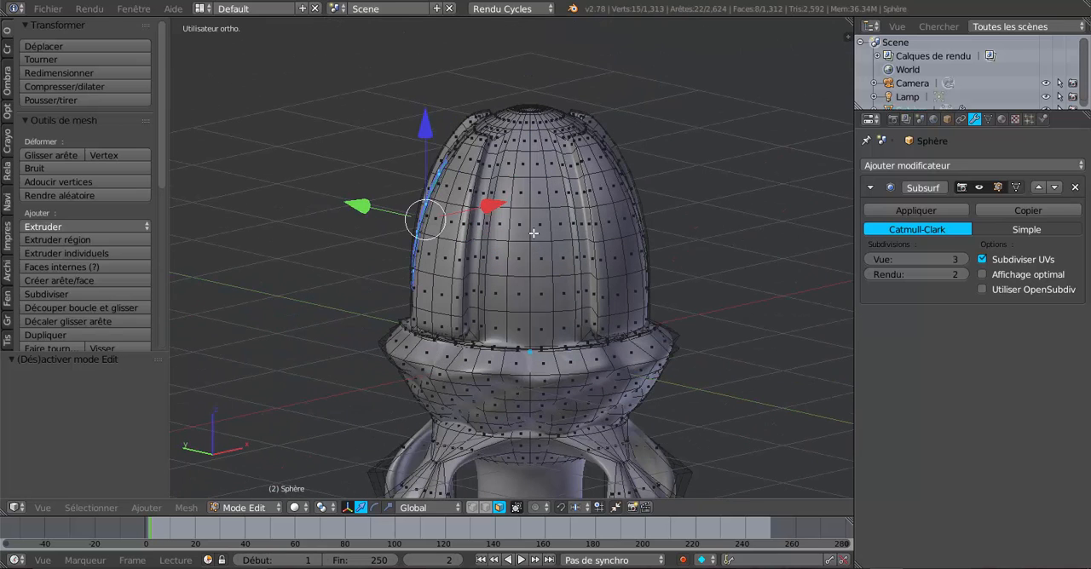
right_click(521, 195, "shift")
right_click(540, 192, "shift")
right_click(522, 225, "shift")
right_click(541, 225, "shift")
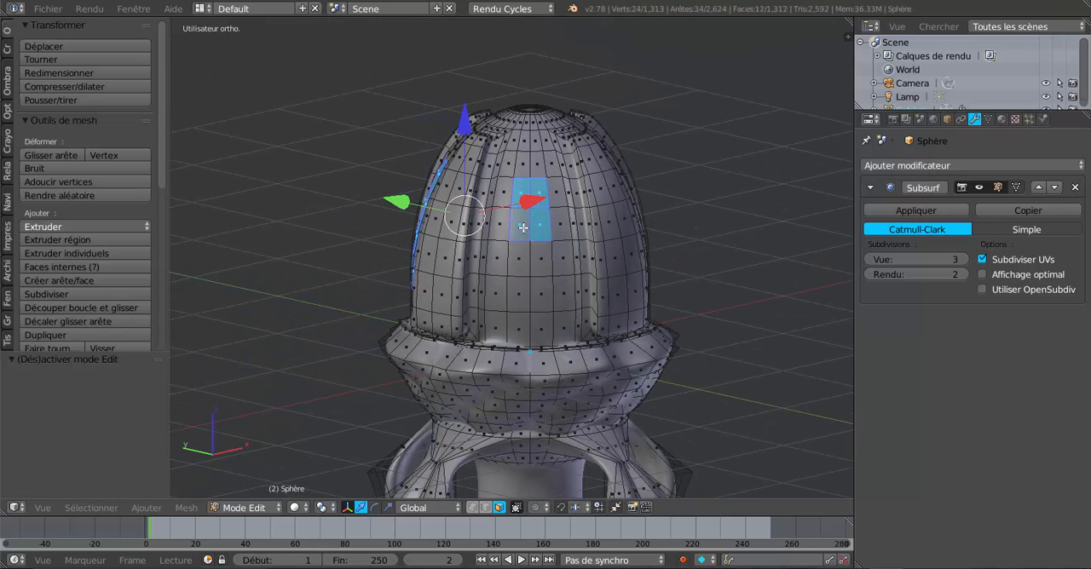
right_click(542, 258, "shift")
right_click(519, 263, "shift")
right_click(522, 292, "shift")
right_click(542, 299, "shift")
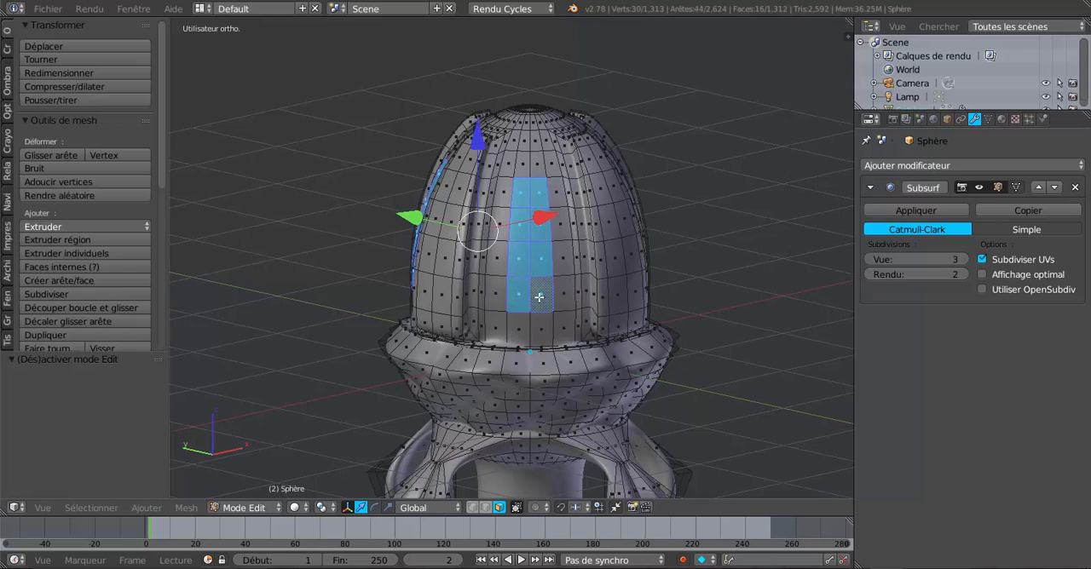
Extend the selection with the same two-by-four face block in the third gap between the raised panels
middle_click_drag(592, 272, 528, 240)
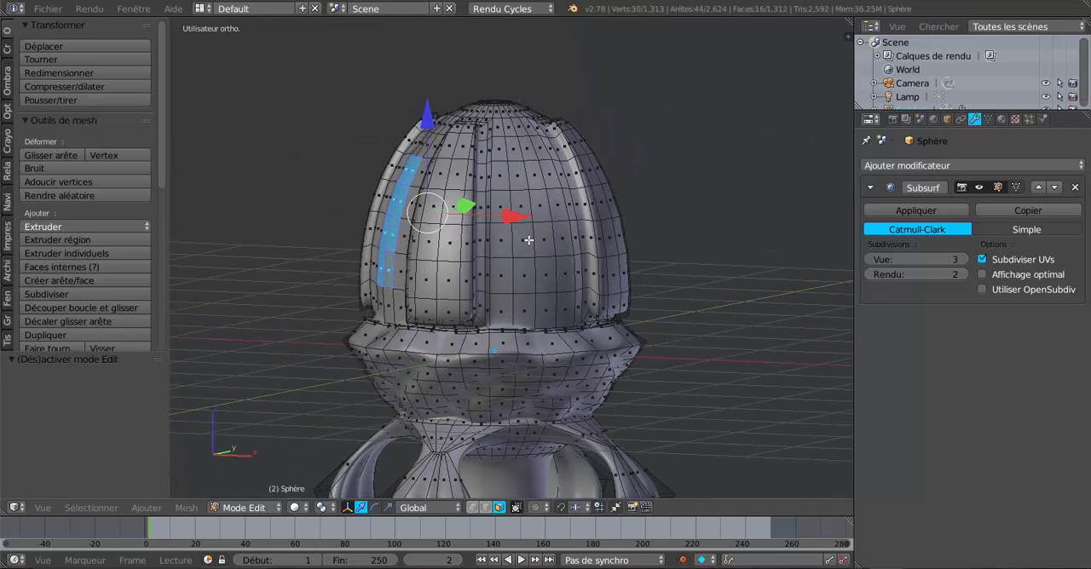
right_click(521, 176, "shift")
right_click(534, 175, "shift")
right_click(537, 204, "shift")
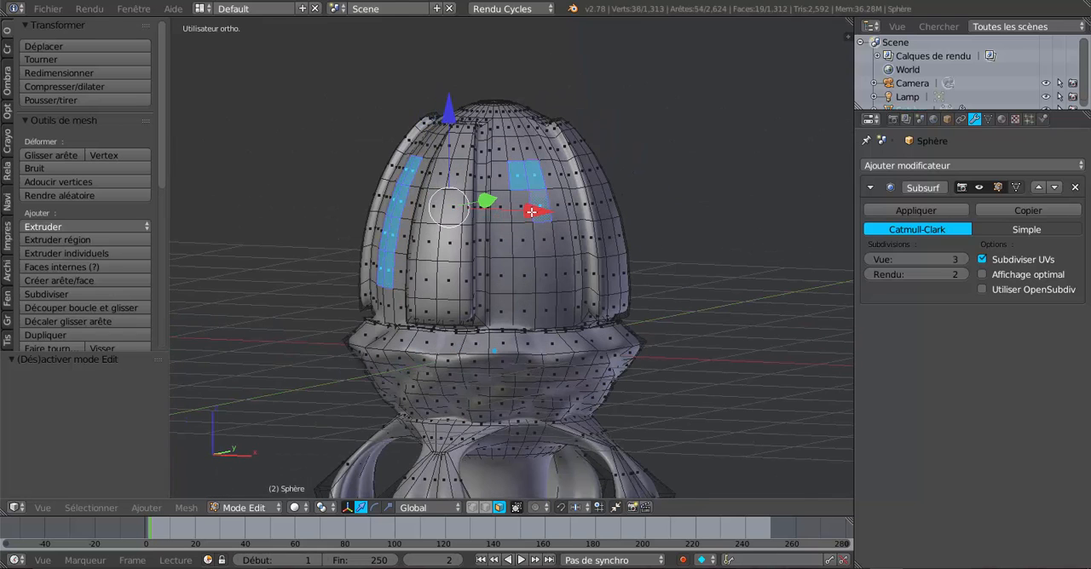
right_click(521, 209, "shift")
right_click(538, 241, "shift")
right_click(528, 248, "shift")
right_click(524, 273, "shift")
right_click(550, 277, "shift")
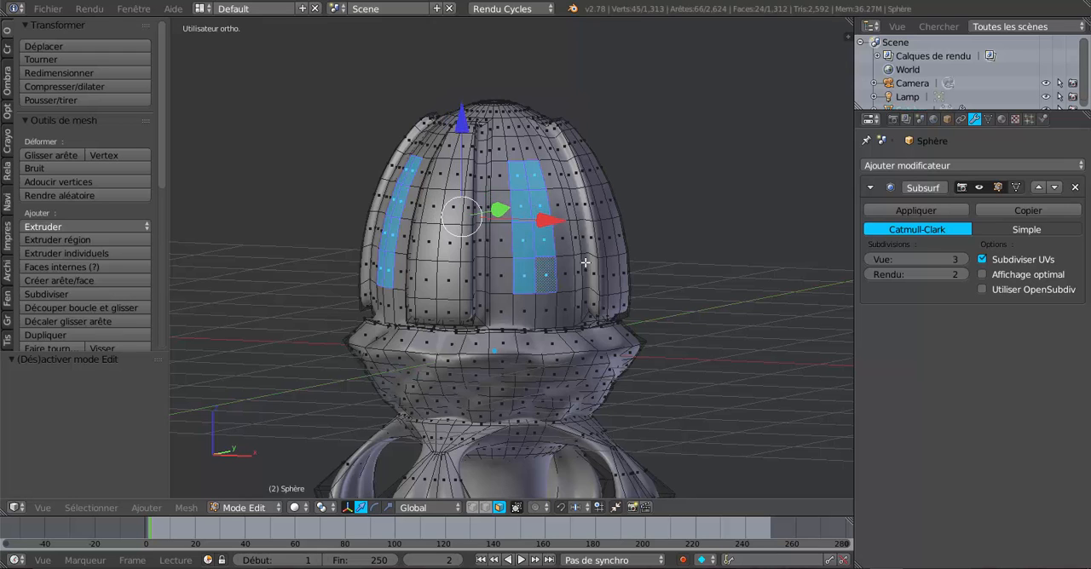
Complete the selection with the two-by-four face block in the fourth gap between the raised panels
middle_click_drag(578, 247, 477, 249)
right_click(498, 188, "shift")
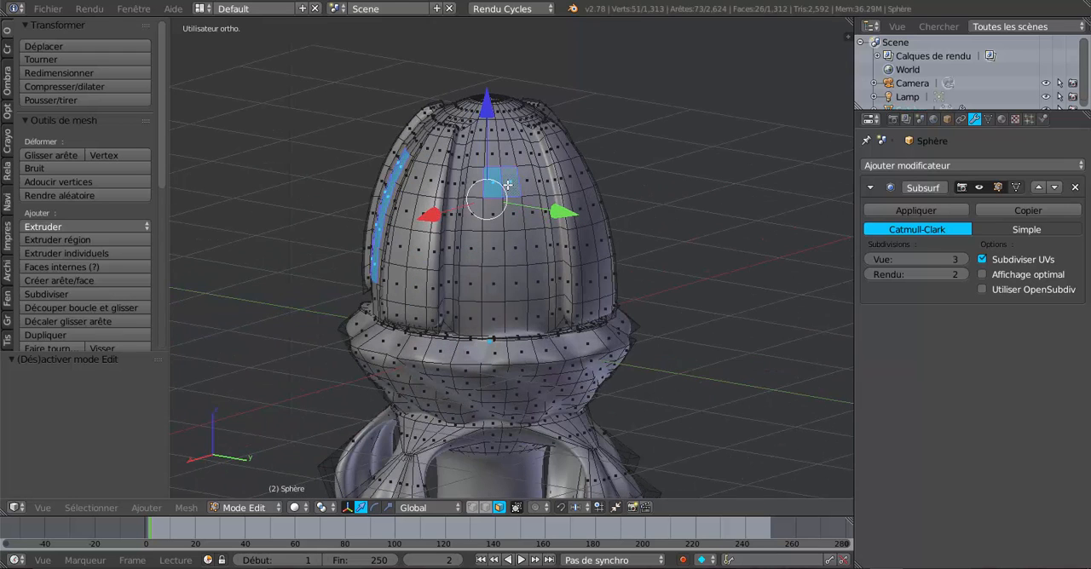
right_click(504, 176, "shift")
right_click(512, 220, "shift")
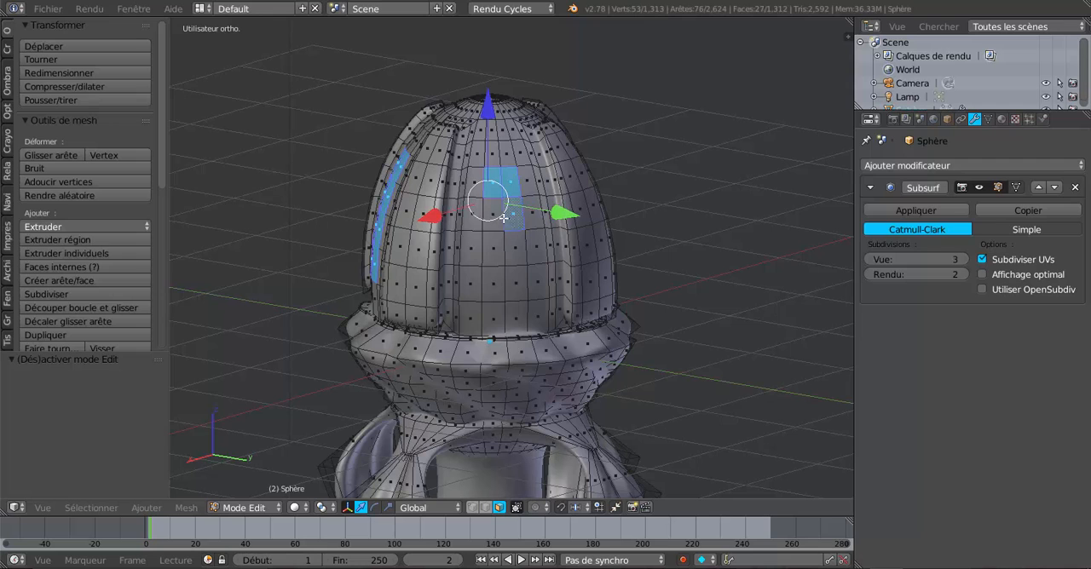
right_click(488, 223, "shift")
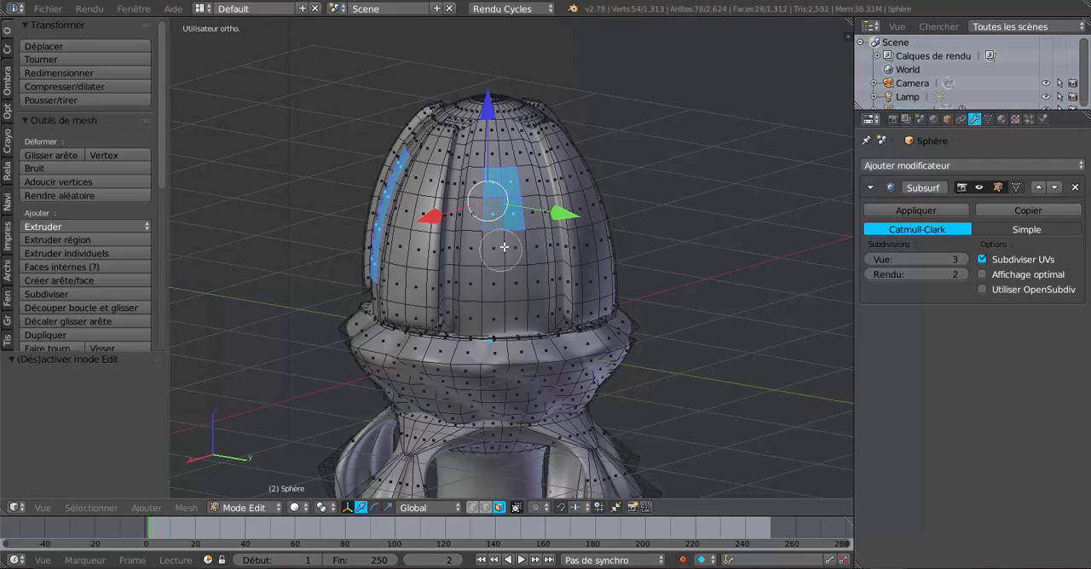
left_click_drag(504, 233, 503, 267)
Scale the four selected face blocks outward by 1.102 and check the dome in Object Mode
middle_click_drag(670, 256, 632, 286)
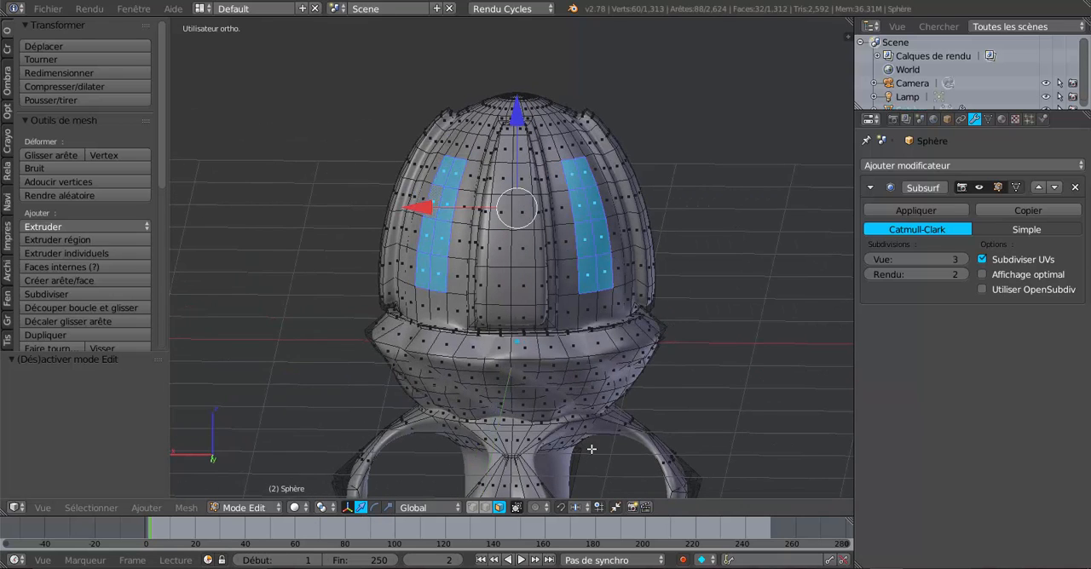
key("s")
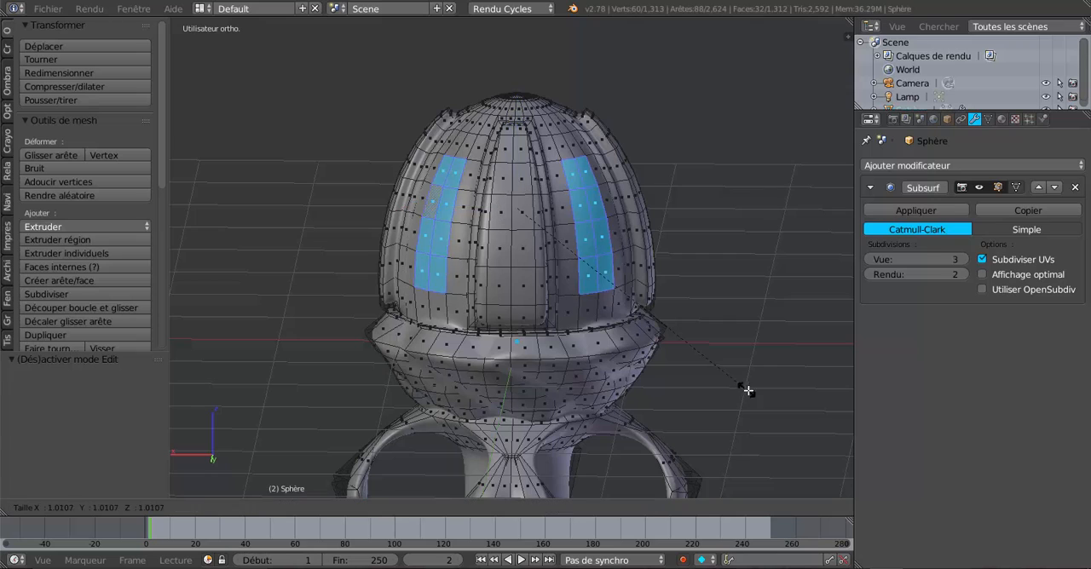
left_click(773, 398)
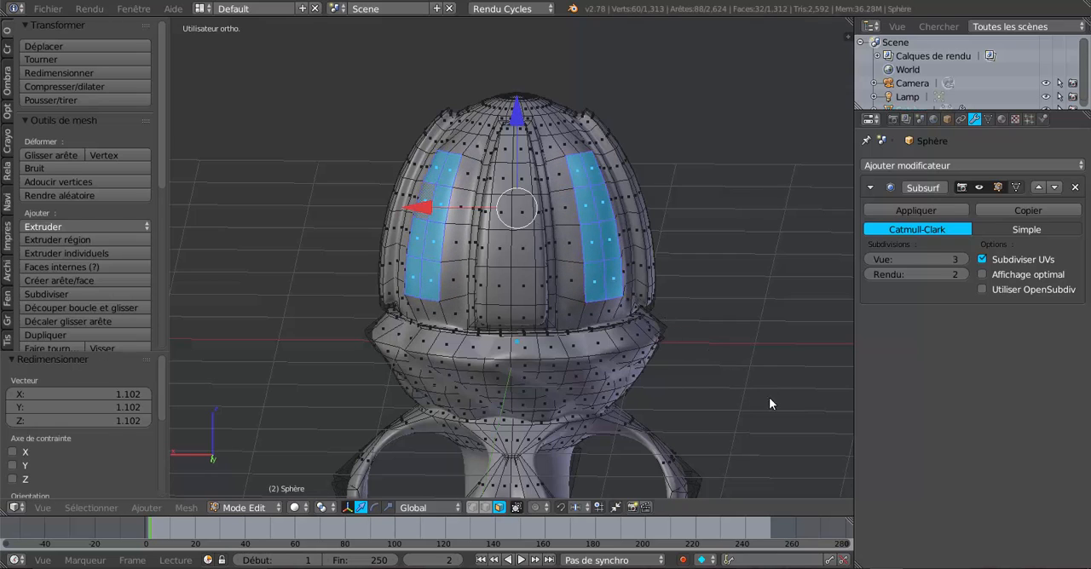
key("Tab")
middle_click_drag(769, 397, 611, 381)
scroll(519, 398, "down", 4)
scroll(610, 381, "up", 4)
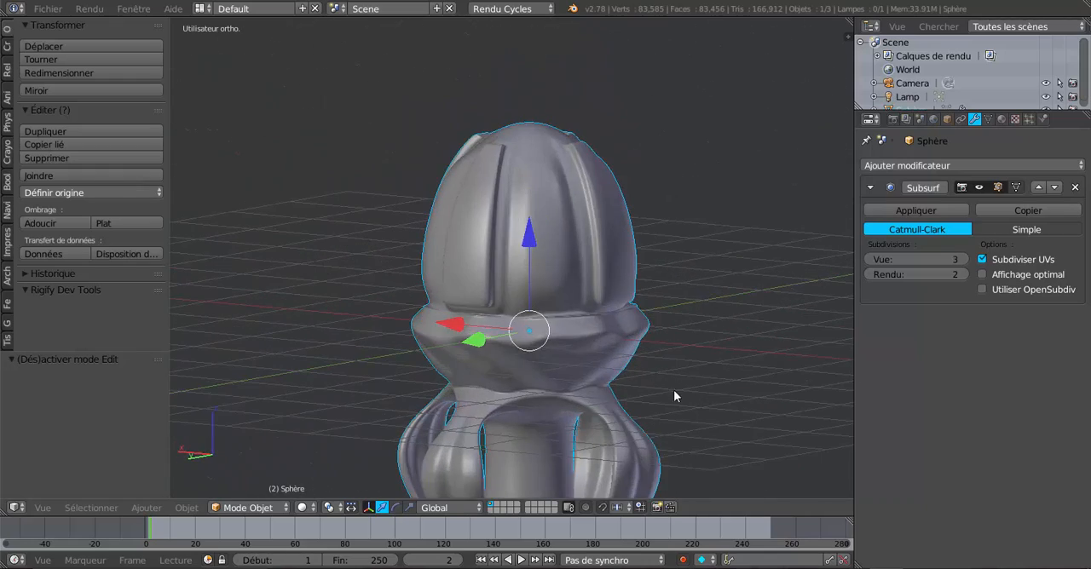
Scale the four face blocks inward to about 0.84 and check the dents in Object Mode
key("Tab")
key("s")
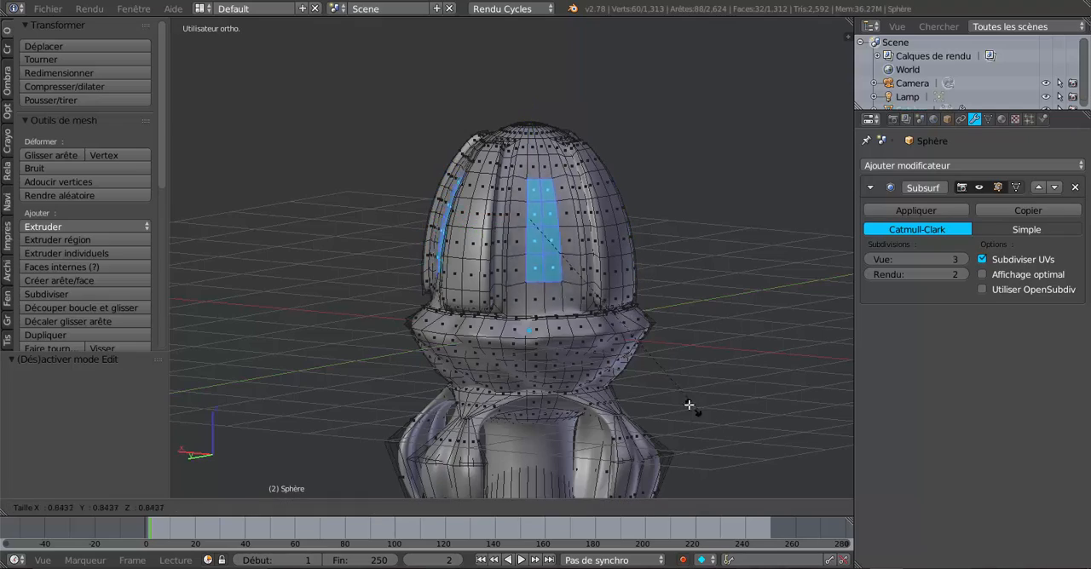
left_click(686, 398)
key("Tab")
mouse_move(686, 397)
middle_mouse_down()
mouse_move(617, 407)
mouse_move(669, 367)
mouse_move(660, 350)
mouse_move(685, 425)
mouse_move(702, 371)
mouse_move(562, 382)
middle_mouse_up()
key("Tab")
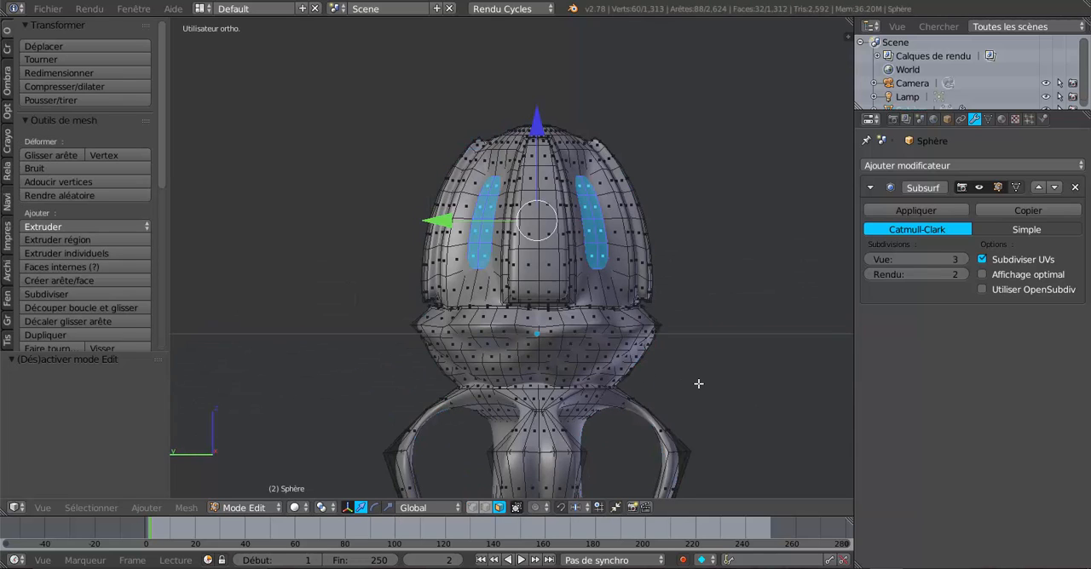
Scale the four face blocks back outward by about 1.32 and examine the whole object in Object Mode
key("s")
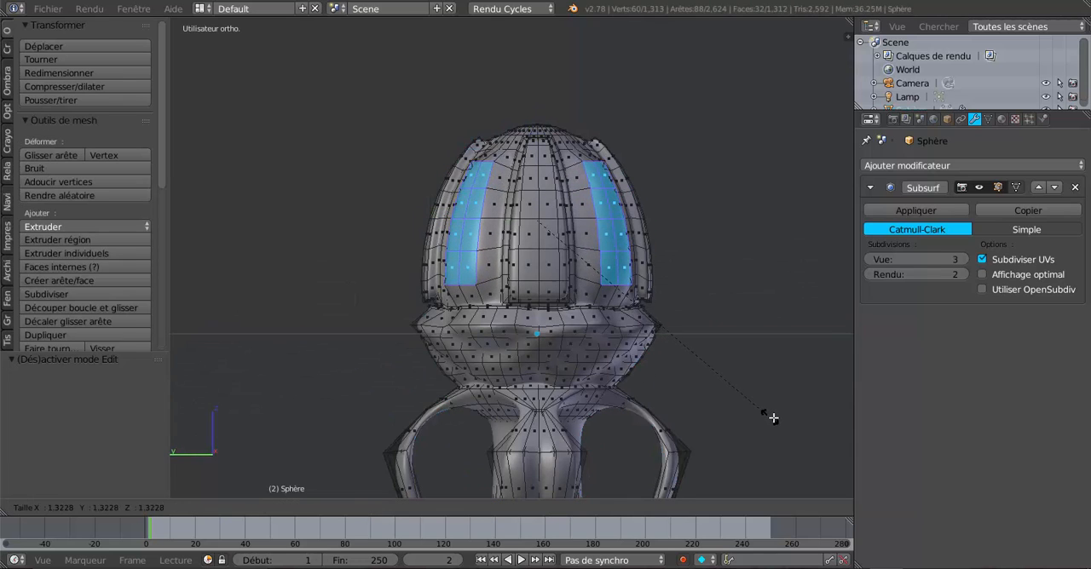
left_click(771, 418)
key("Tab")
mouse_move(730, 403)
middle_mouse_down()
mouse_move(445, 414)
mouse_move(732, 410)
middle_mouse_up()
scroll(446, 414, "down", 4)
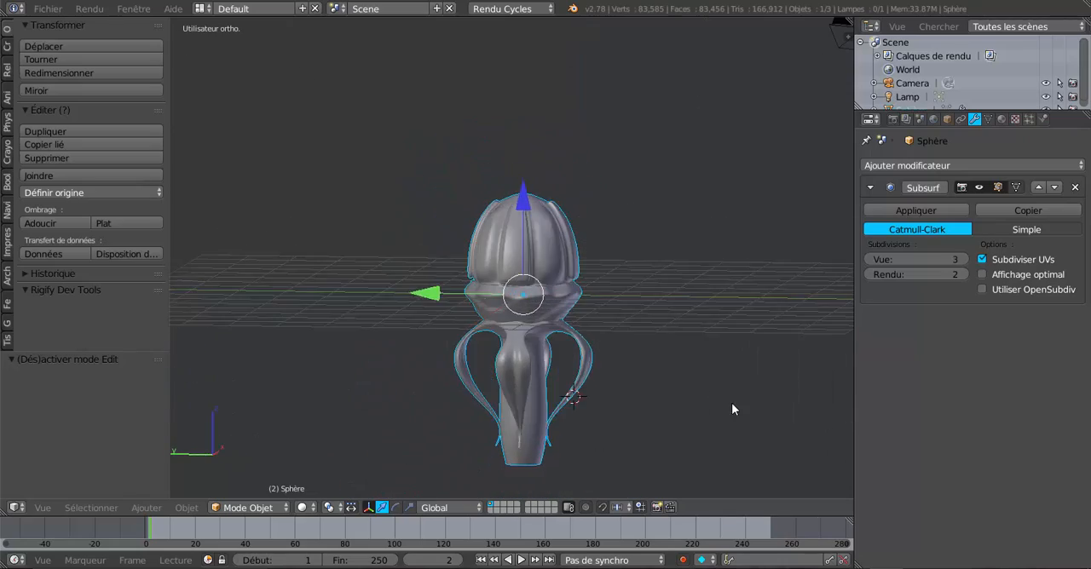
scroll(731, 410, "up", 3)
middle_click_drag(646, 377, 611, 358)
key("Tab")
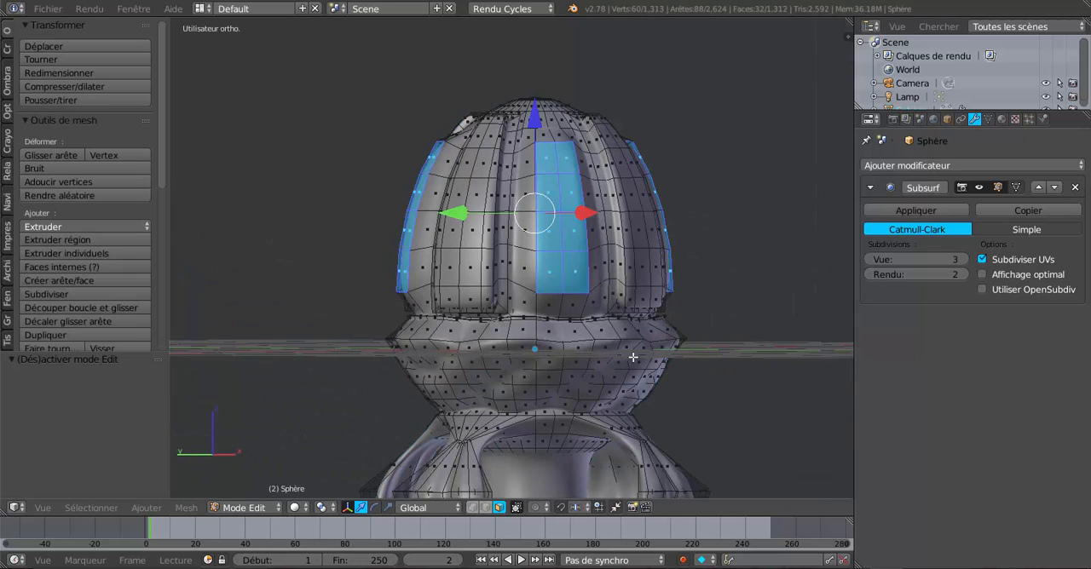
middle_click_drag(691, 363, 644, 363, "shift")
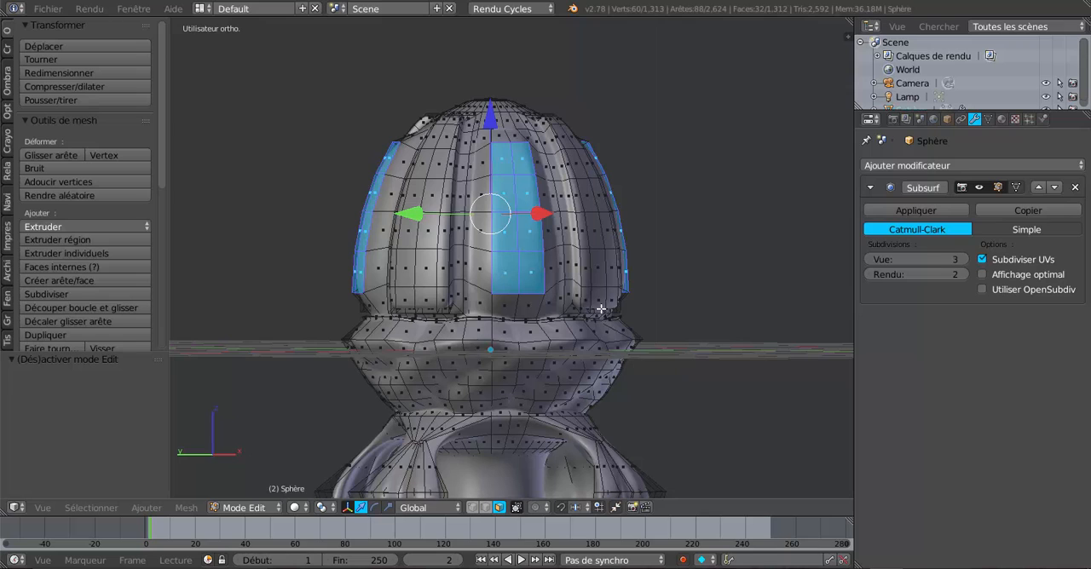
Select the horizontal edge loop near the dome's base, scale it outward by about 1.42 and check the flared rim in Object Mode
scroll(605, 309, "up", 1)
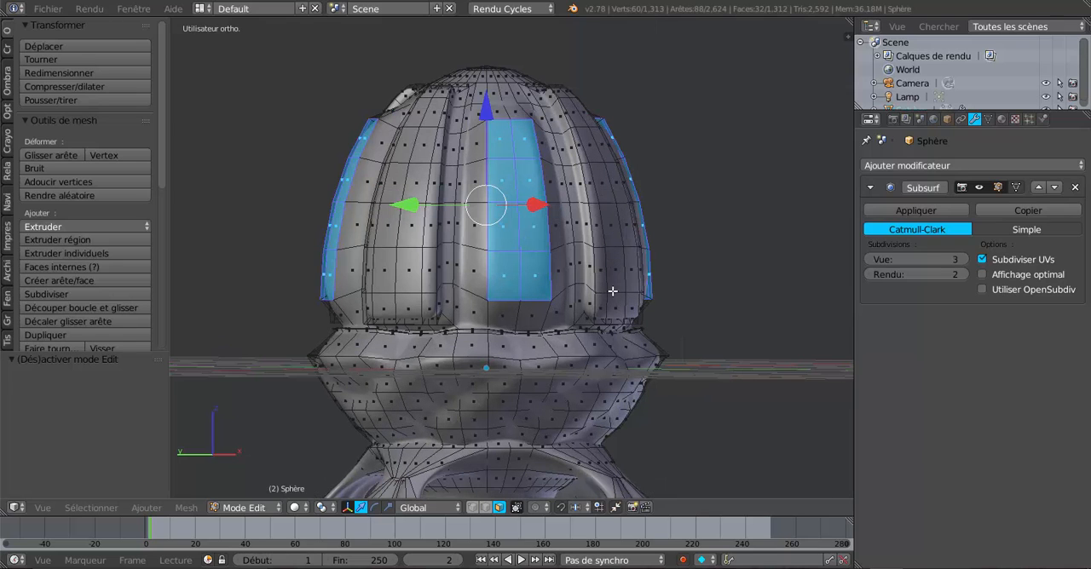
right_click(613, 290, "alt")
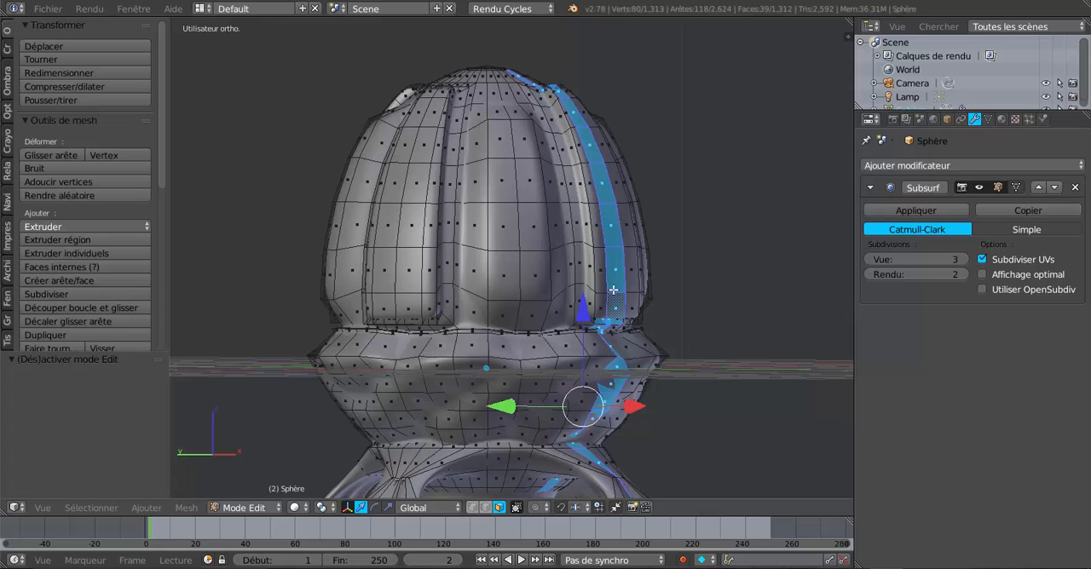
left_click(486, 507)
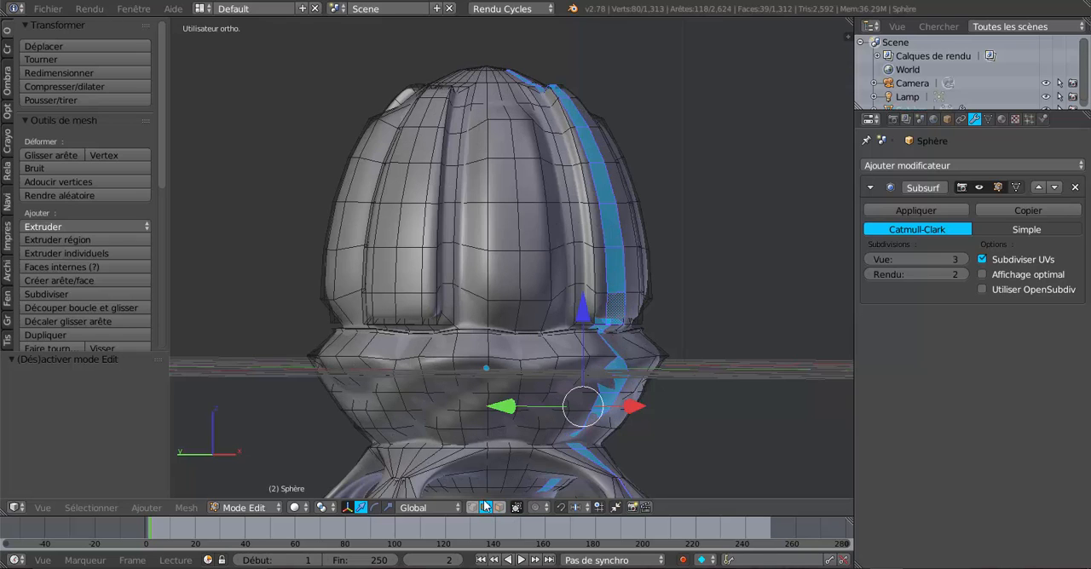
right_click(606, 293, "alt")
scroll(618, 311, "down", 1, "alt")
scroll(618, 311, "down", 2)
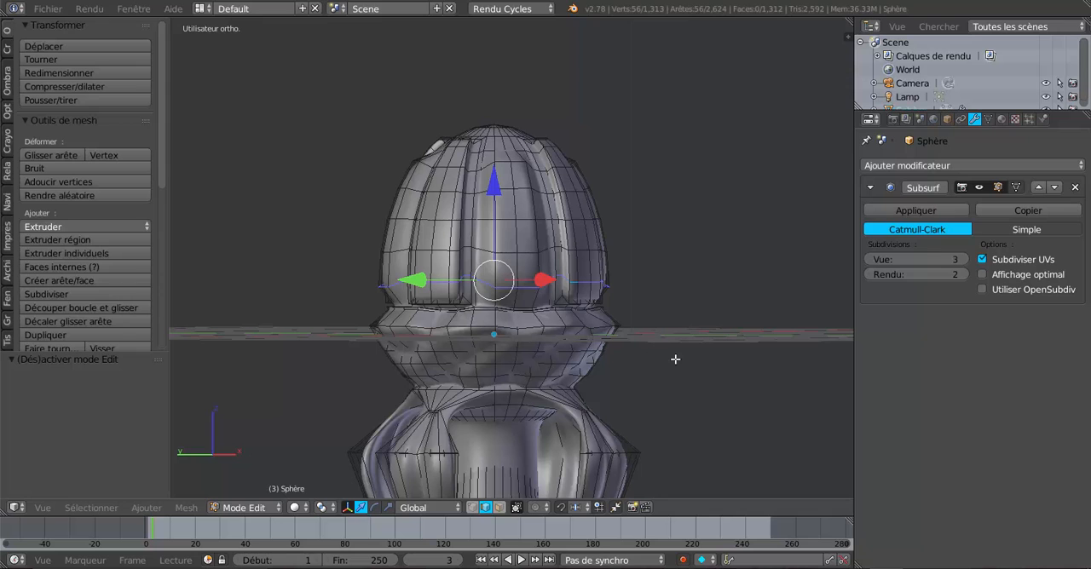
key("s")
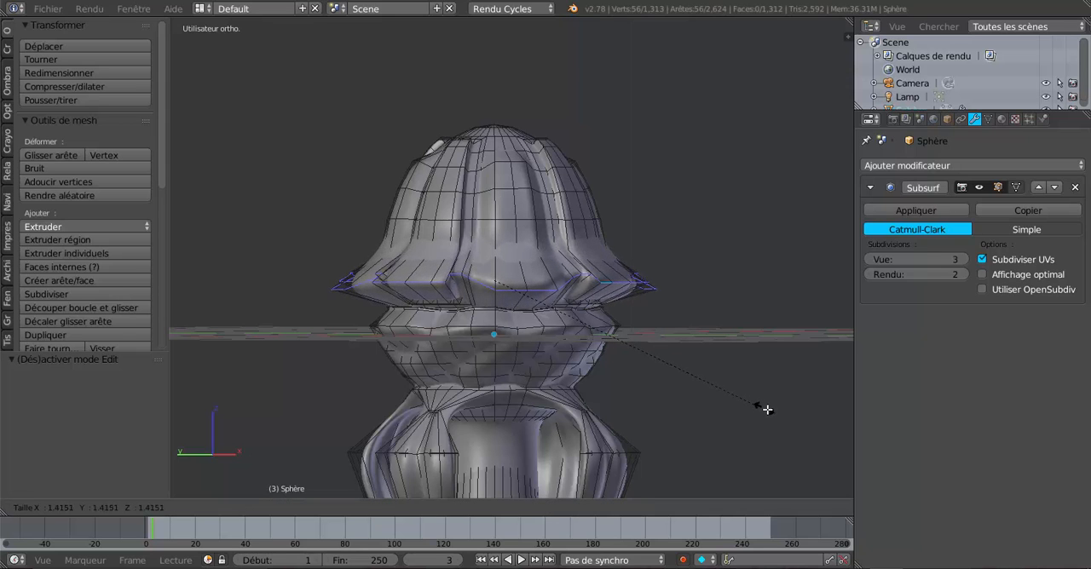
left_click(771, 412)
key("Tab")
scroll(755, 386, "down", 3)
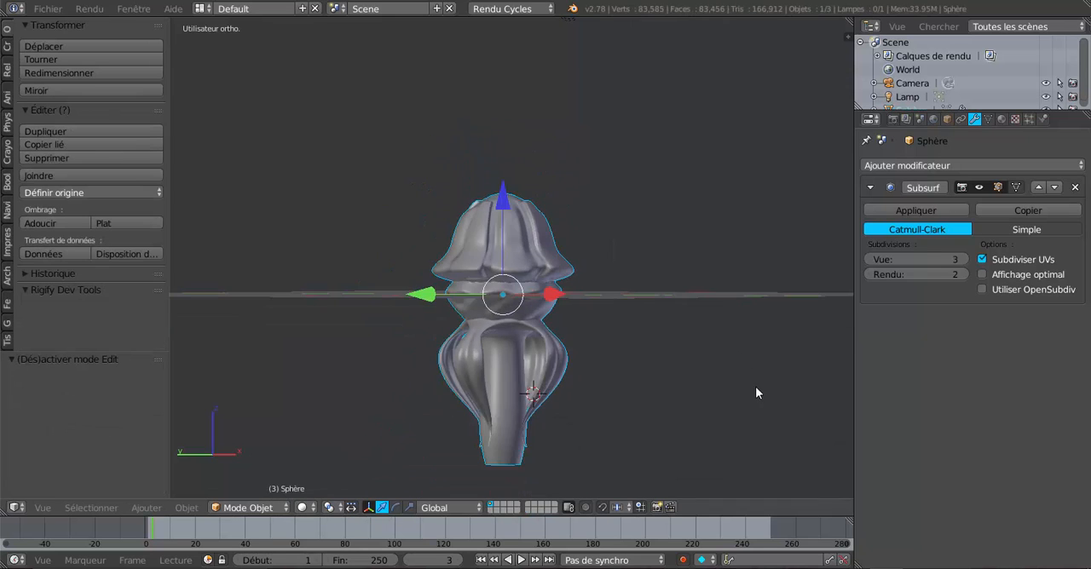
middle_click_drag(751, 384, 723, 388)
scroll(655, 405, "up", 3)
scroll(688, 379, "up", 2)
key("Tab")
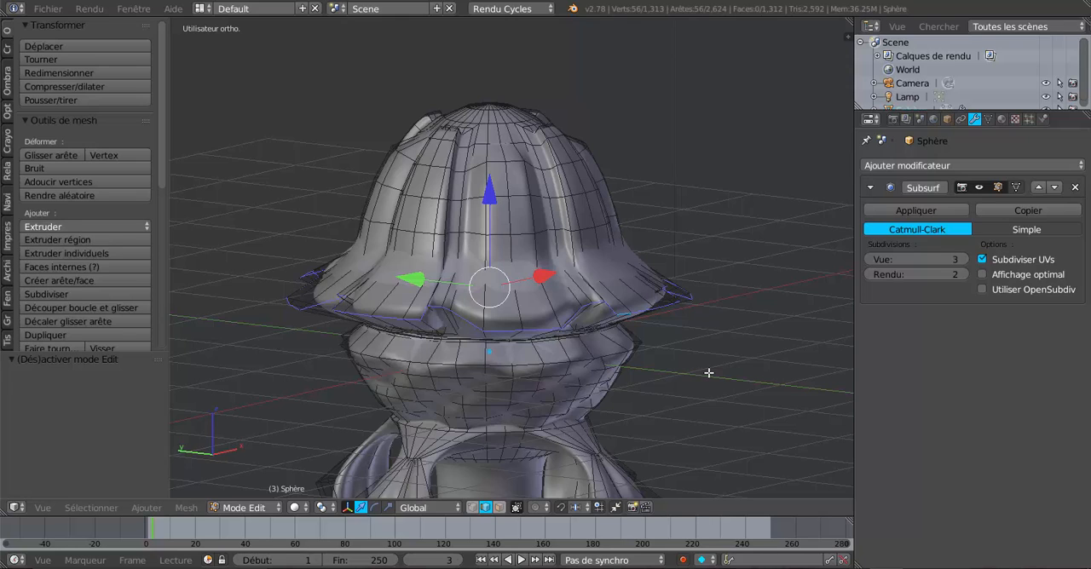
Lower the Subsurf viewport subdivisions to 0, select the horizontal edge loop just above the flared rim, and set the subdivisions to 2
left_click(866, 259)
left_click(867, 259)
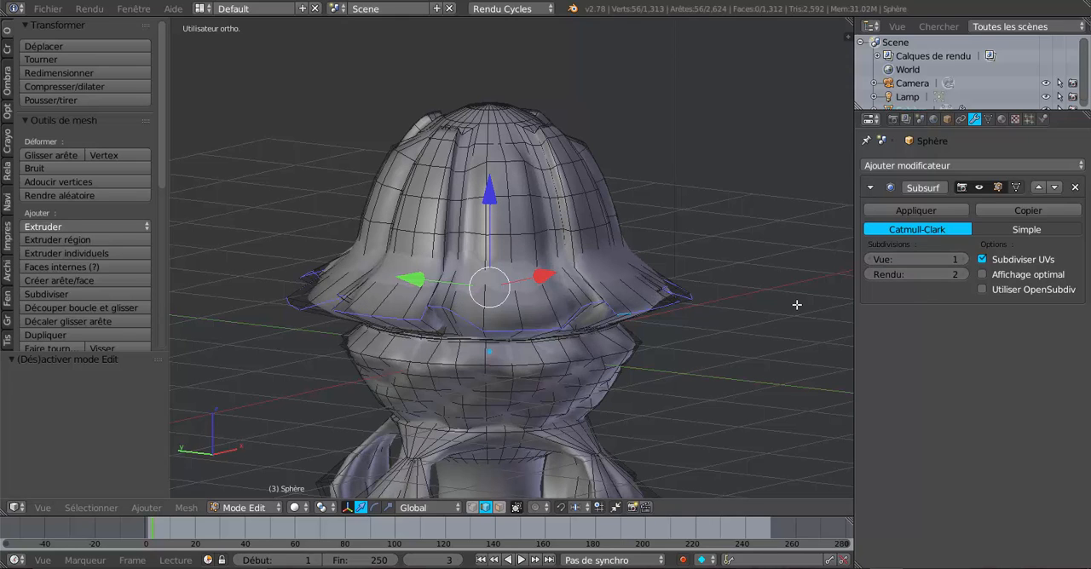
left_click(867, 259)
middle_click_drag(840, 316, 670, 339)
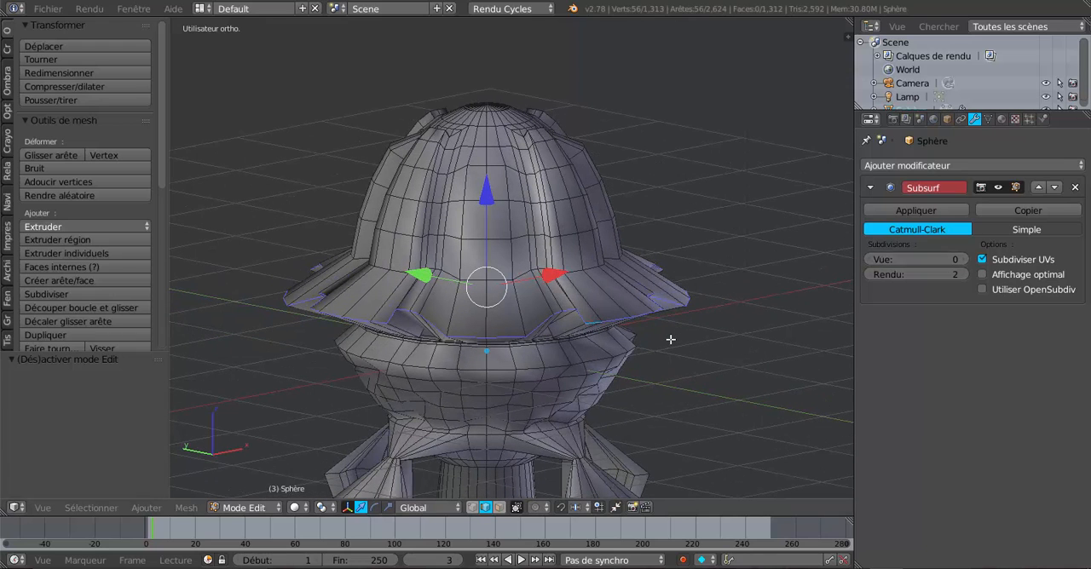
right_click(576, 267, "alt")
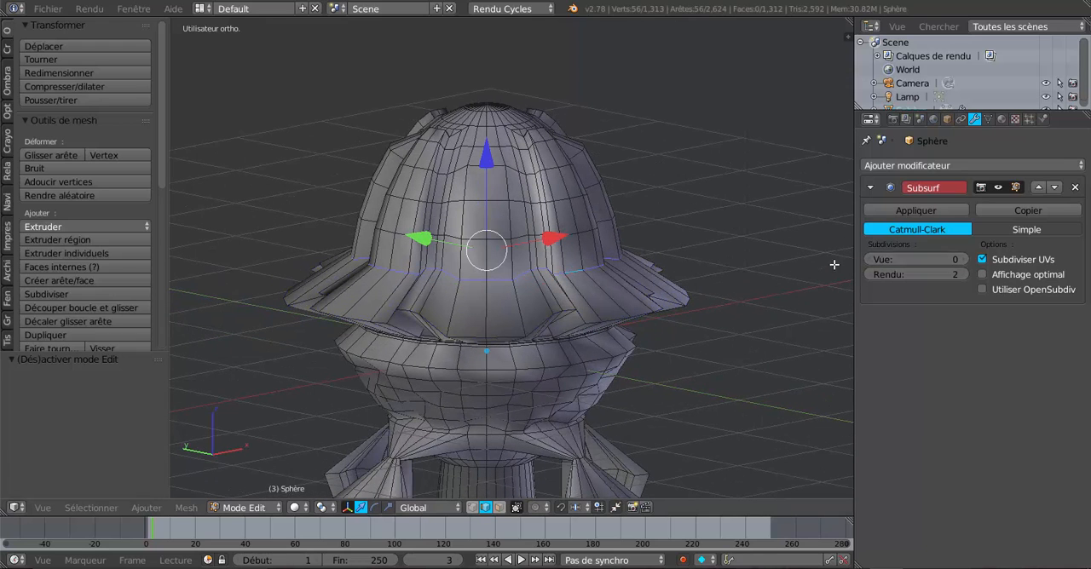
left_click(963, 259)
left_click(964, 260)
scroll(677, 349, "down", 3)
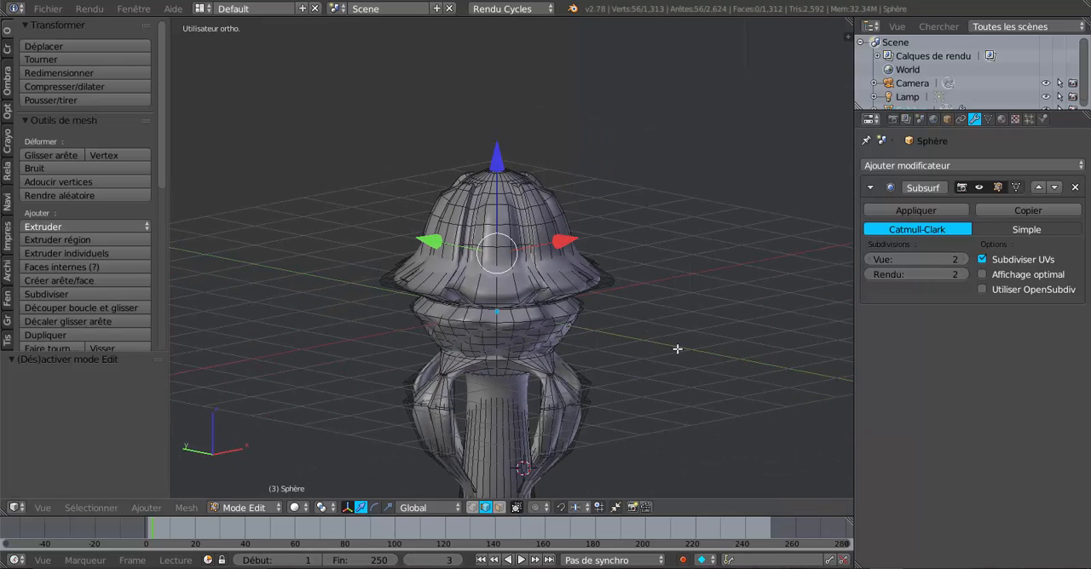
middle_click_drag(676, 402, 693, 381)
scroll(693, 382, "up", 1)
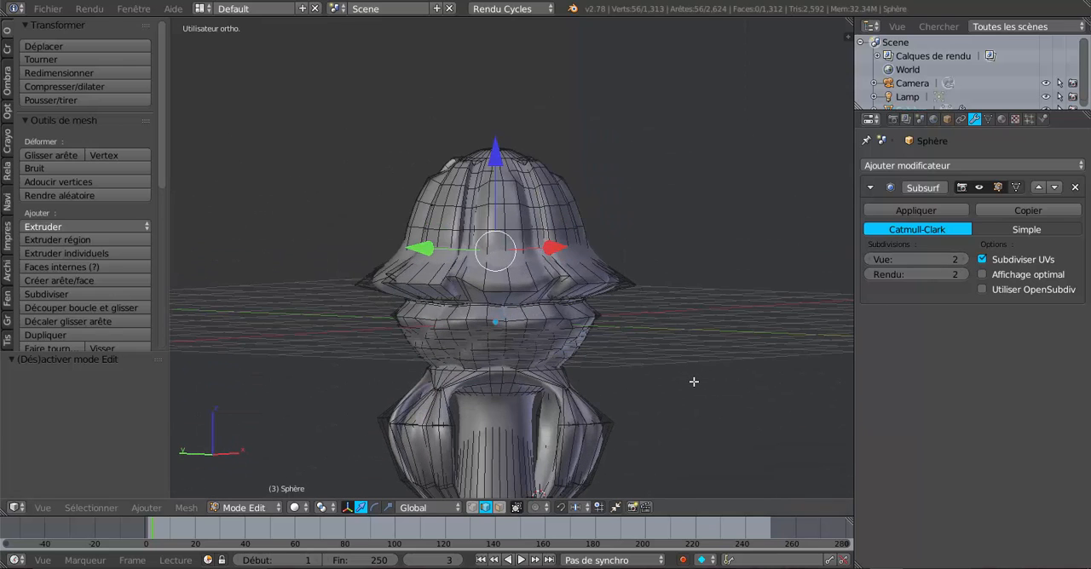
middle_click_drag(705, 421, 665, 423)
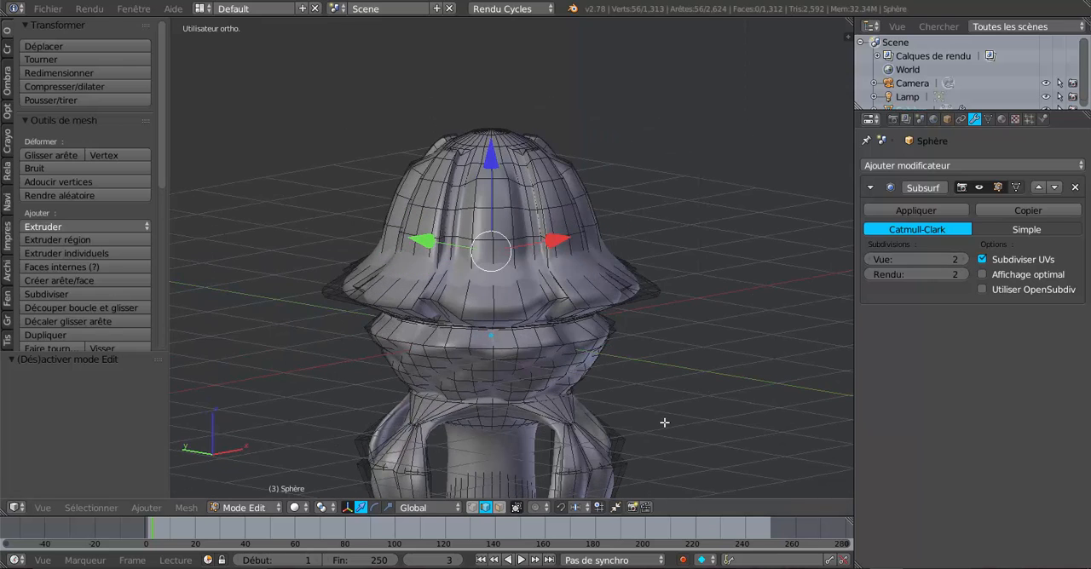
Scale the edge loop above the rim inward into a narrower waist and check the shape in Object Mode
key("s")
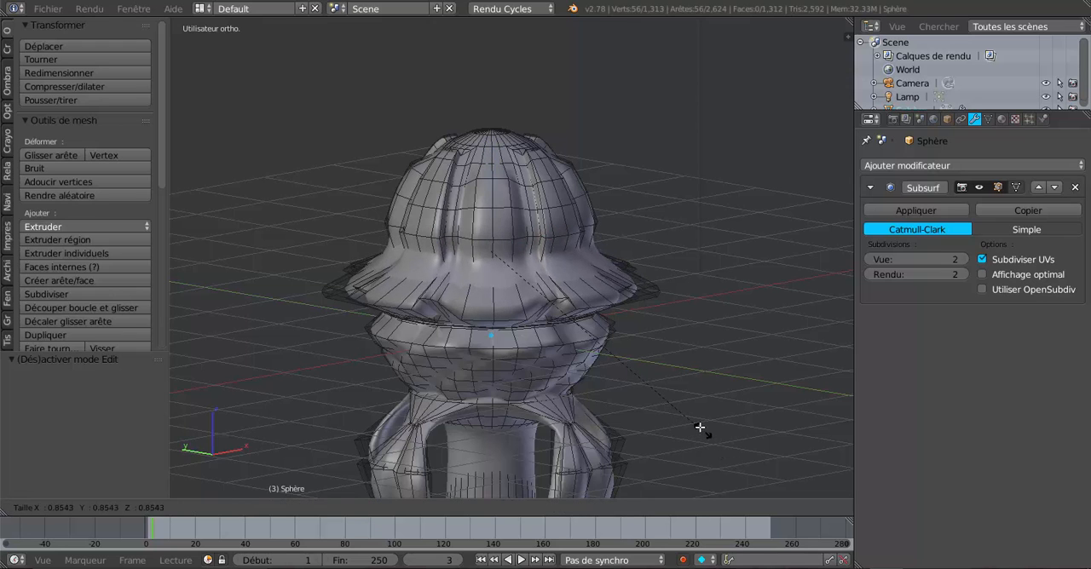
left_click(659, 401)
key("Tab")
scroll(660, 400, "down", 4)
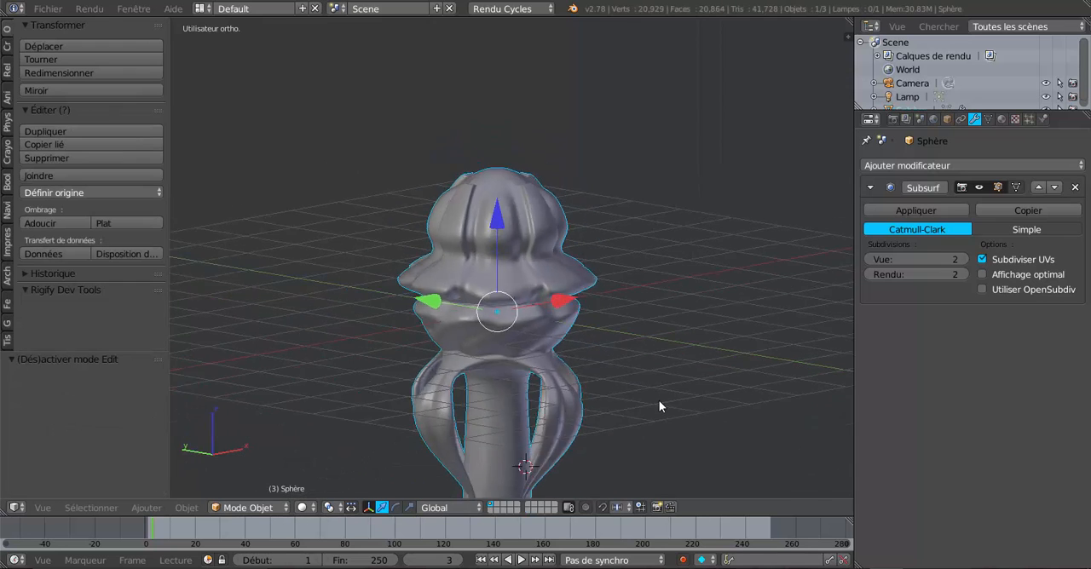
mouse_move(662, 399)
middle_mouse_down()
mouse_move(734, 394)
mouse_move(666, 388)
middle_mouse_up()
scroll(667, 393, "up", 2)
key("Tab")
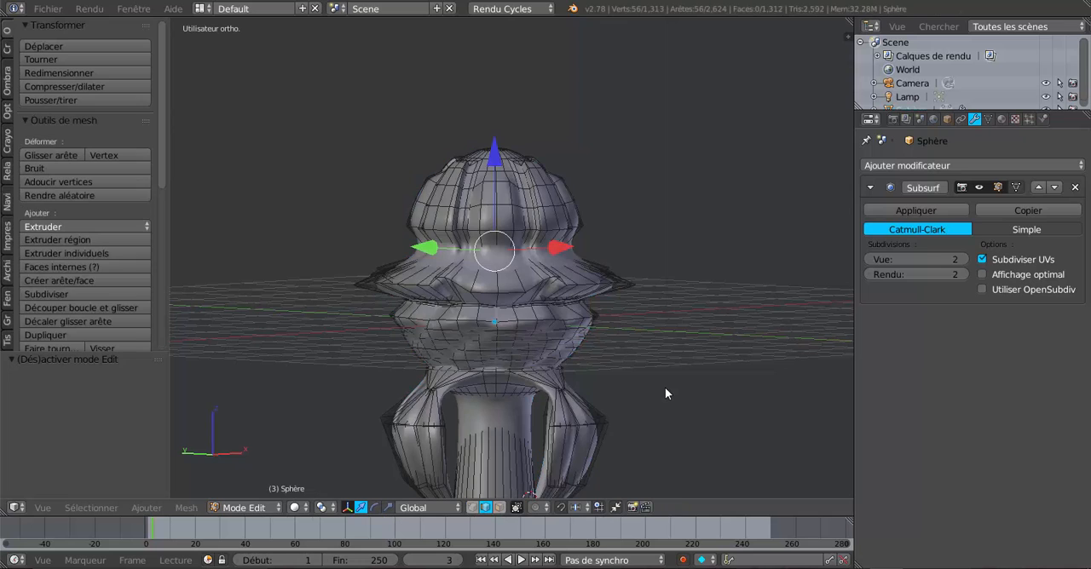
Try scaling the waist edge loop outward by about 2.12 and check the cap in Object Mode
key("s")
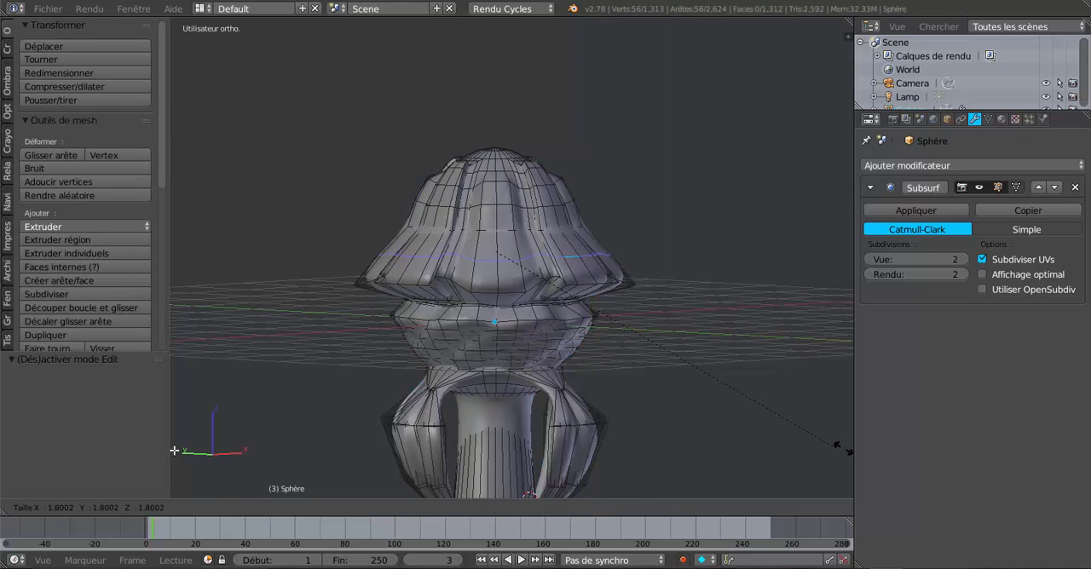
left_click(226, 460)
key("Tab")
scroll(225, 460, "down", 3)
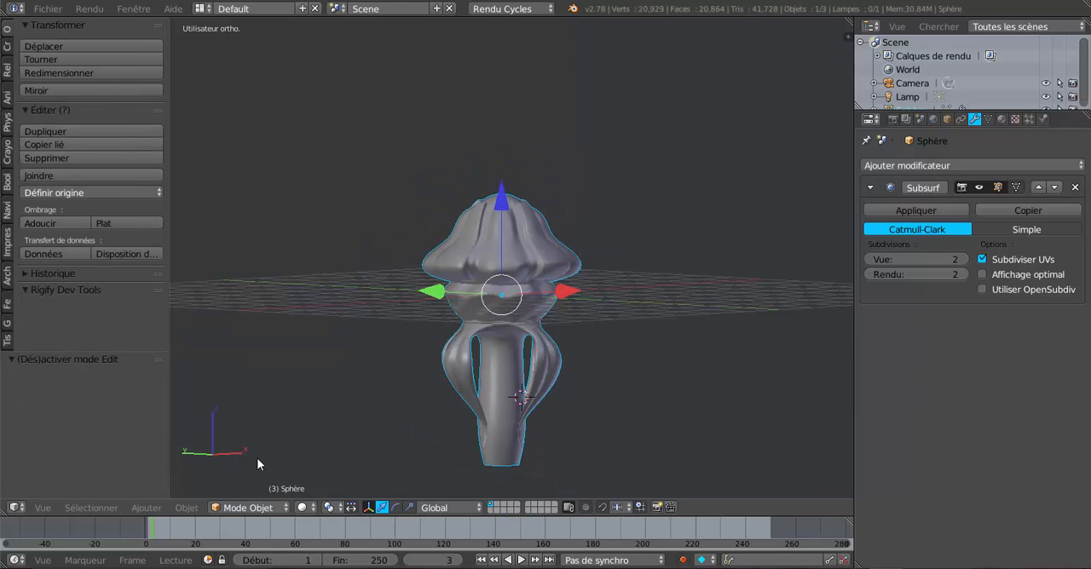
middle_click_drag(257, 457, 325, 470)
scroll(401, 430, "up", 3)
middle_click_drag(413, 425, 331, 444)
key("Tab")
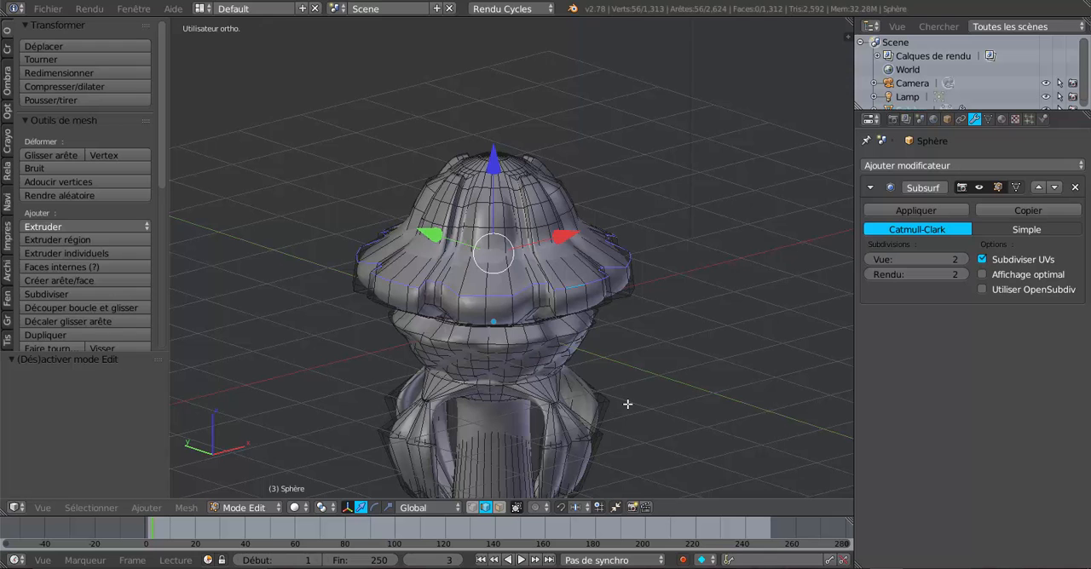
Try lowering the widened edge loop by 0.198 along Z and check the cap in Object Mode
left_click_drag(494, 171, 495, 185)
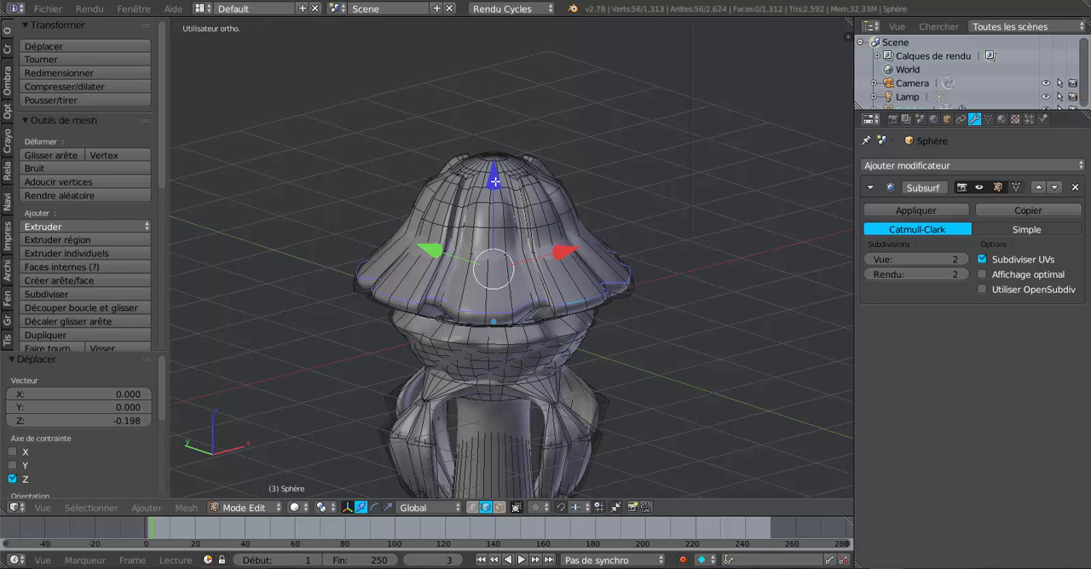
key("Tab")
middle_click_drag(532, 351, 552, 322)
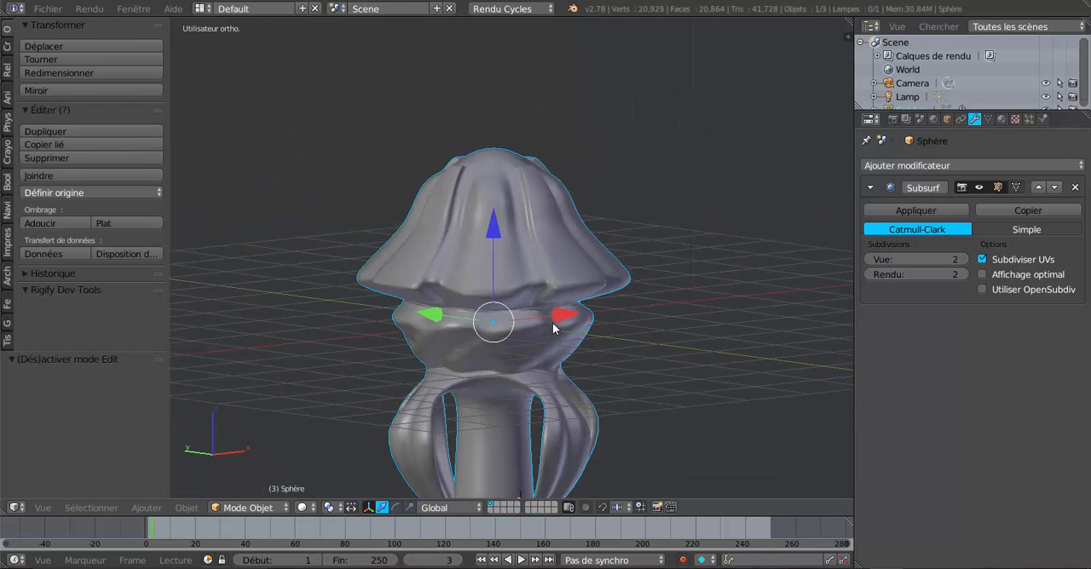
key("Tab")
Try raising the widened edge loop along Z and inspect the cap's profile in Object Mode
left_click_drag(493, 163, 492, 131)
key("Tab")
middle_click_drag(563, 300, 668, 337)
key("Tab")
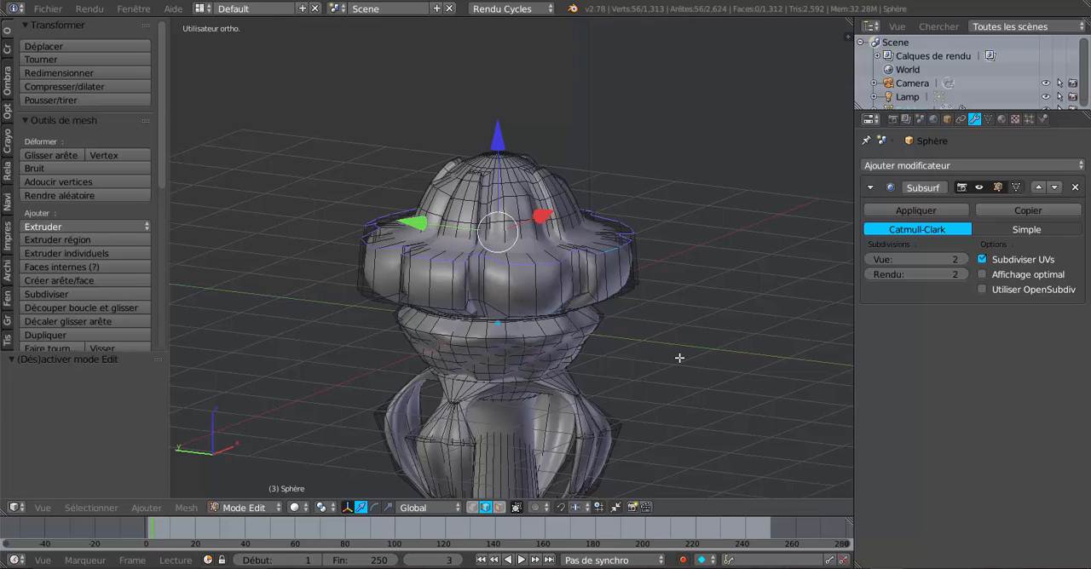
scroll(679, 358, "up", 1)
Undo both vertical moves and the outward scaling of the edge loop above the rim
key("ctrl+z")
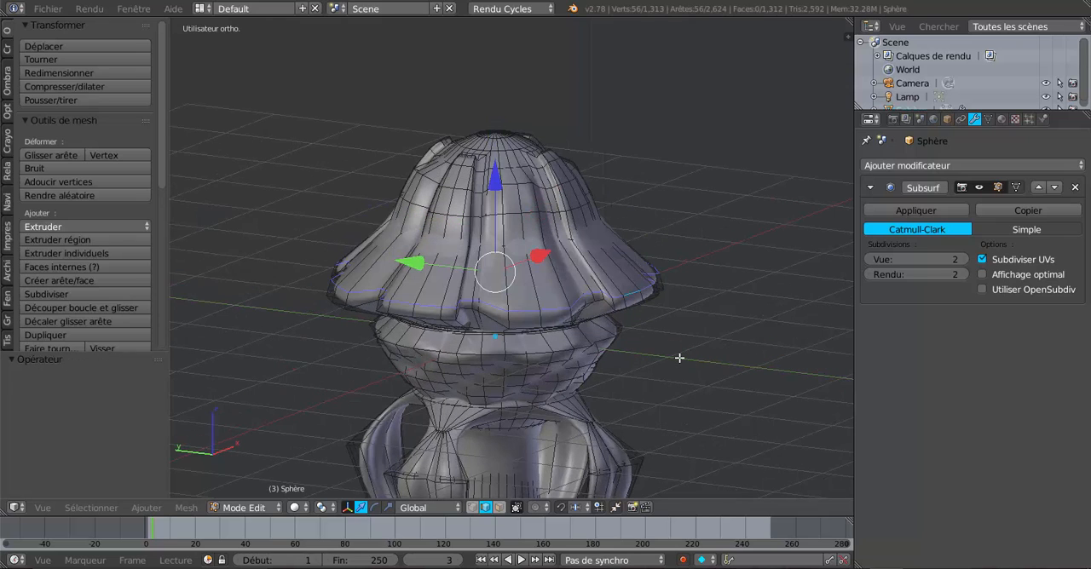
key("ctrl+z")
key("ctrl+z")
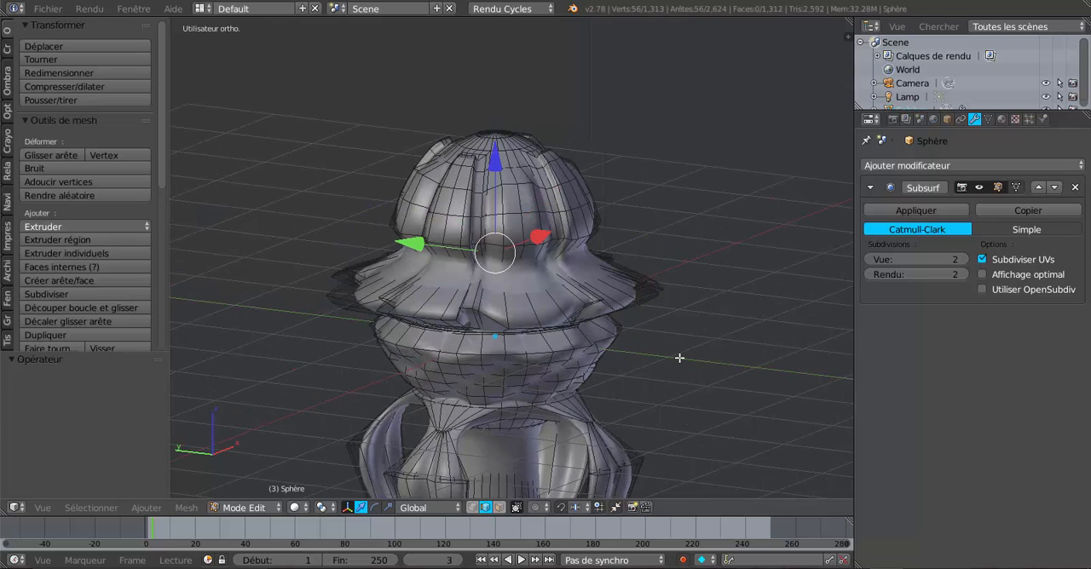
key("ctrl+z")
key("ctrl+z")
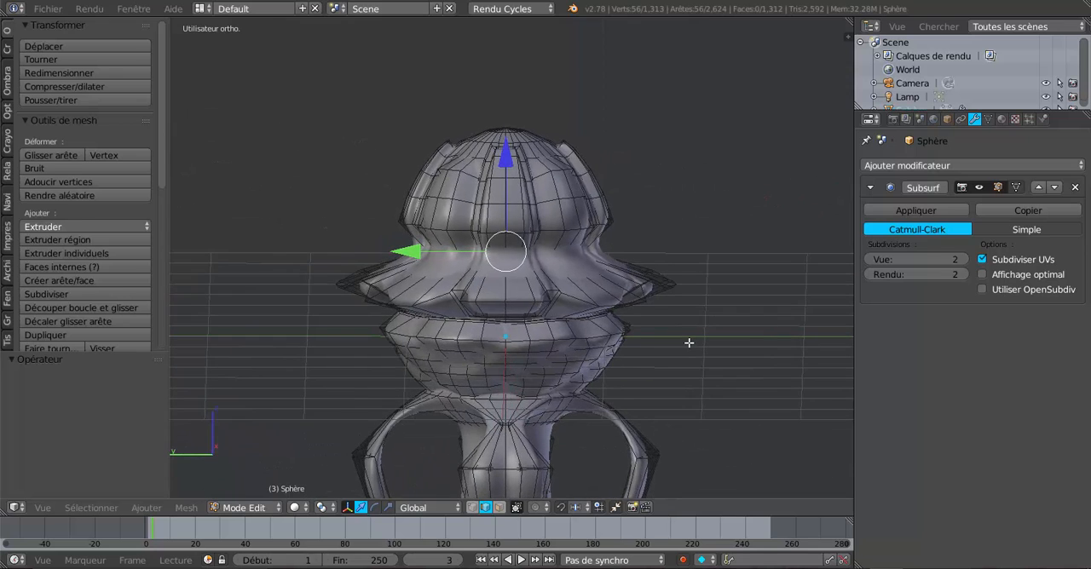
key("Tab")
key("ctrl+z")
key("Tab")
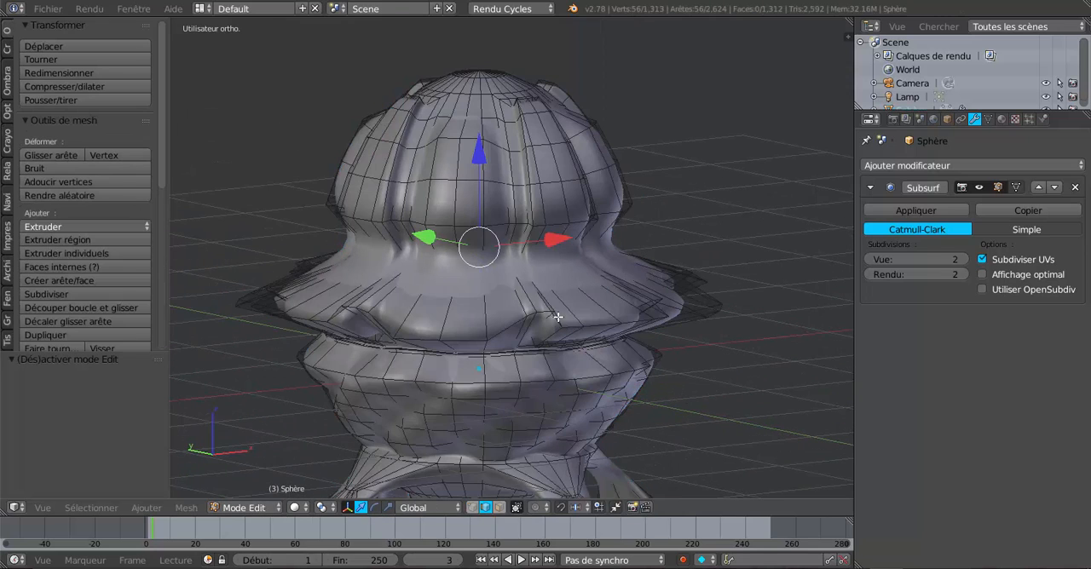
Scale the edge loop above the rim outward by 2.001
key("s")
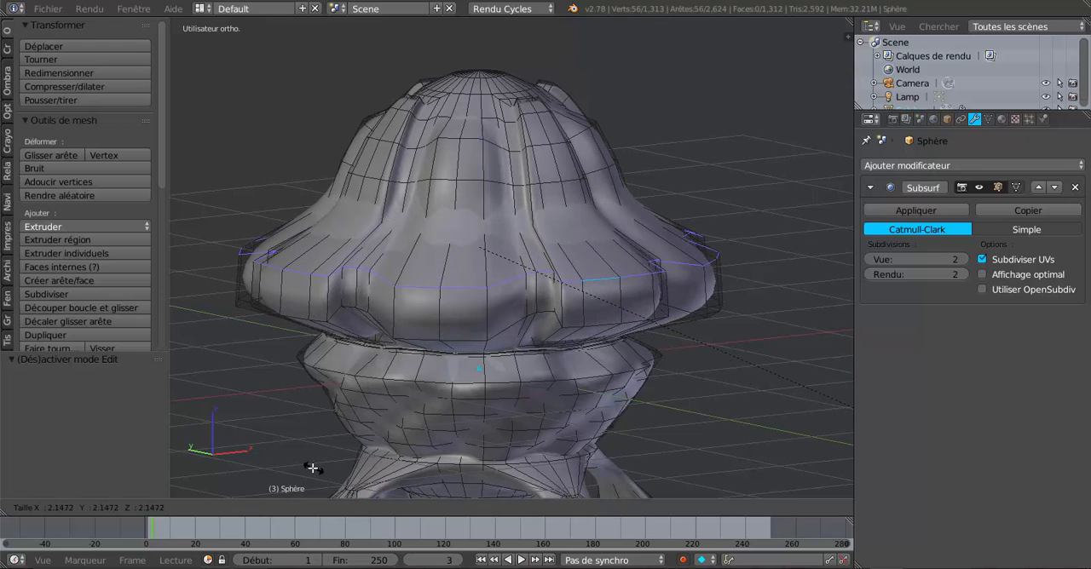
left_click(280, 450)
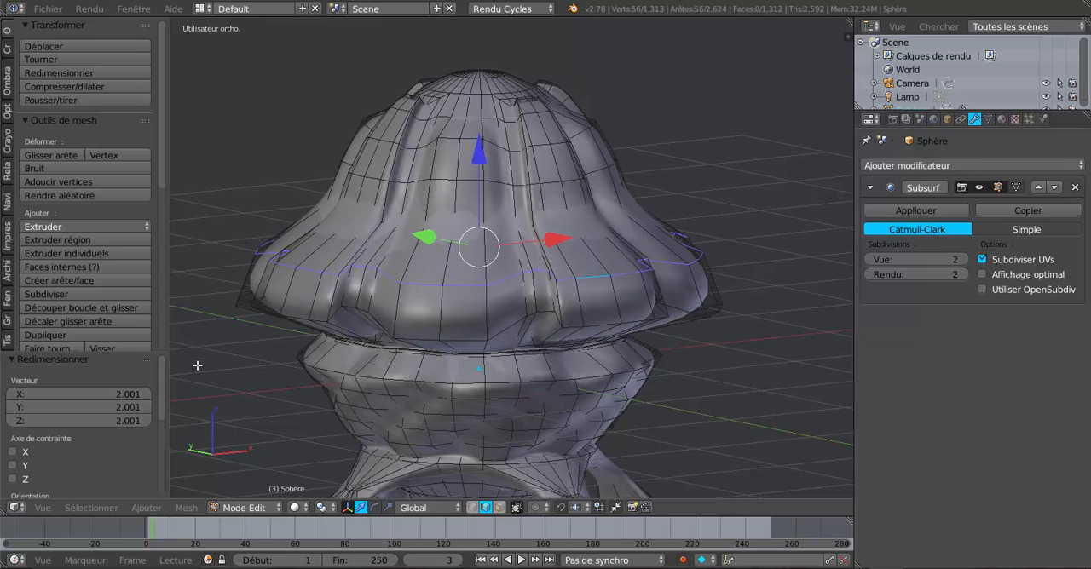
scroll(443, 266, "up", 2)
key("x")
key("Escape")
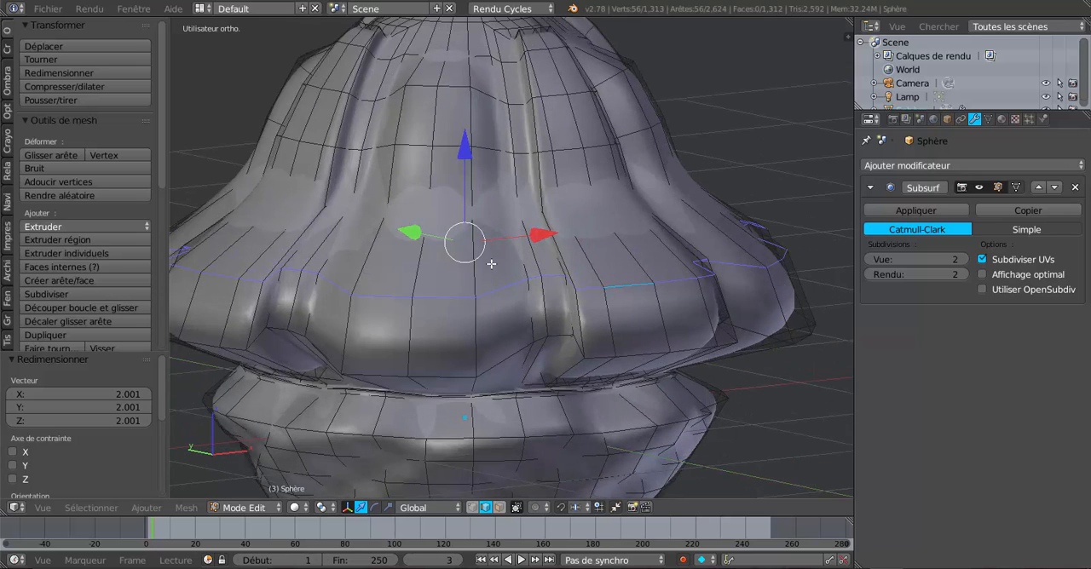
Select the next horizontal edge loop up the dome, checking it with viewport subdivisions at 0, and set the subdivisions back to 2
right_click(453, 225, "alt")
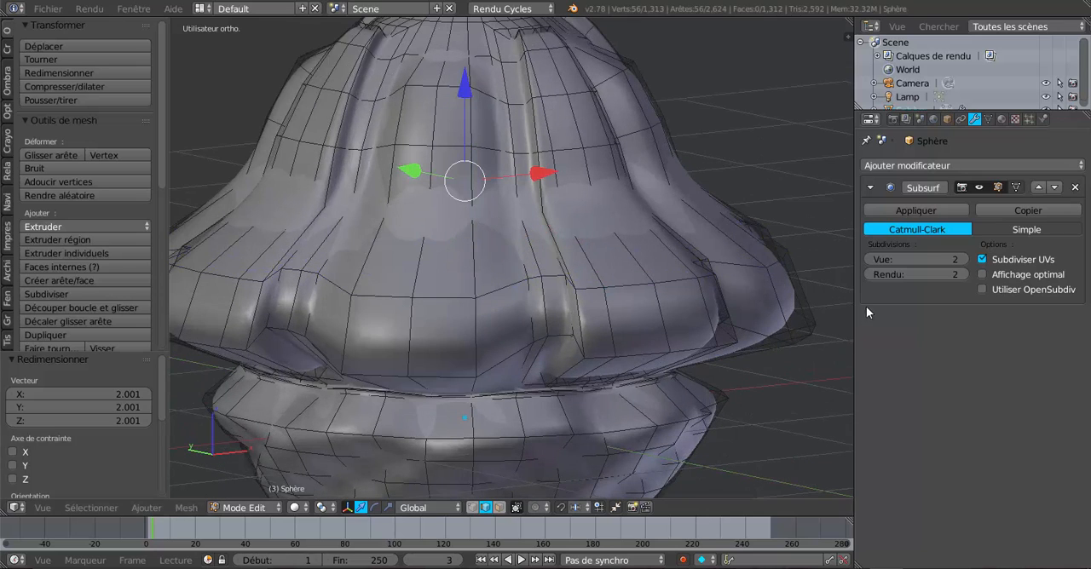
left_click(868, 259)
left_click(868, 259)
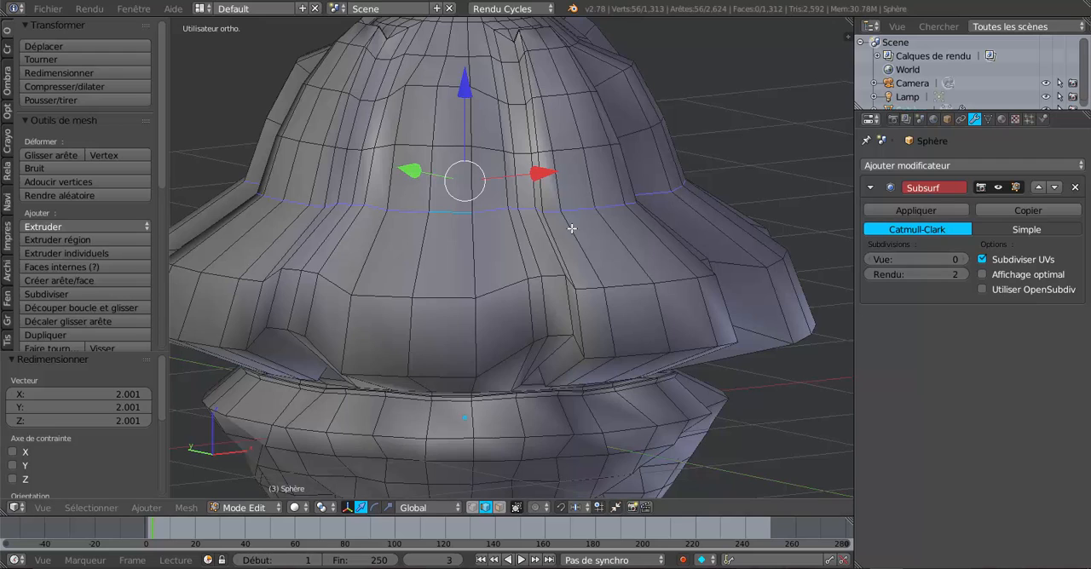
scroll(569, 256, "down", 4)
left_click(966, 259)
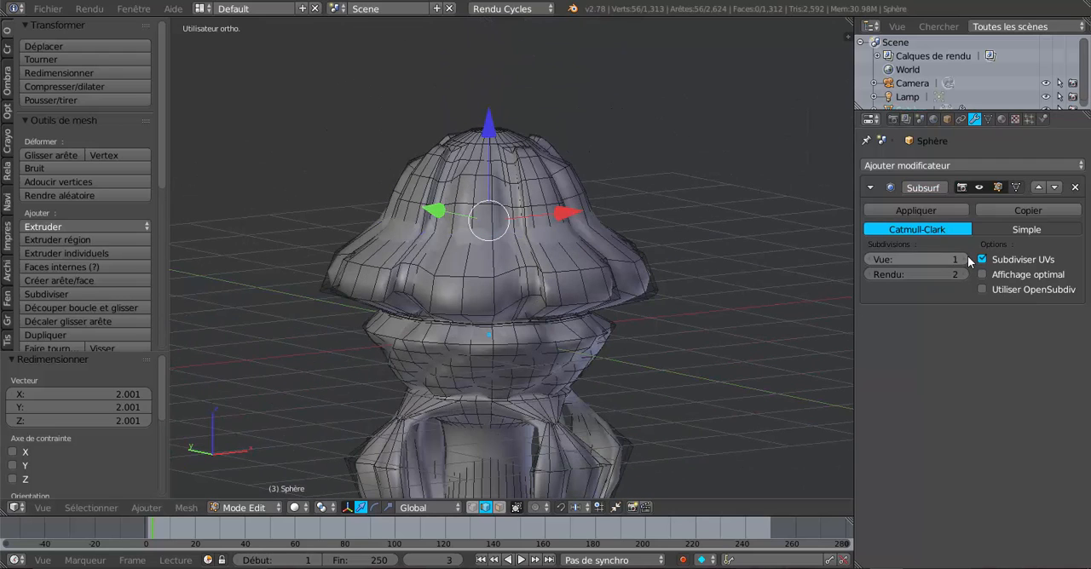
left_click(965, 259)
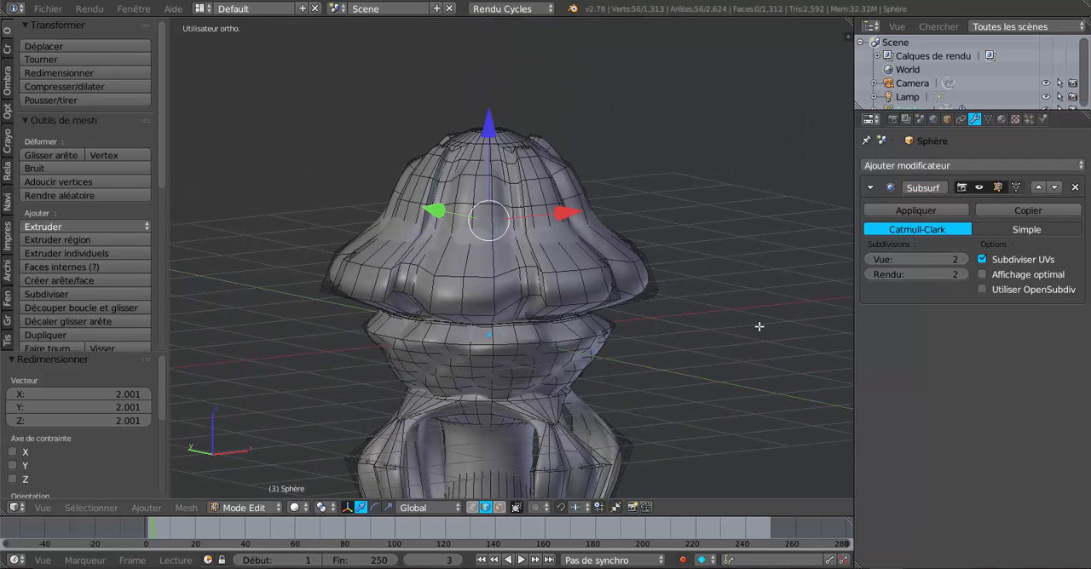
Scale the selected upper edge loop outward by about 1.93 and examine the whole object in Object Mode
key("s")
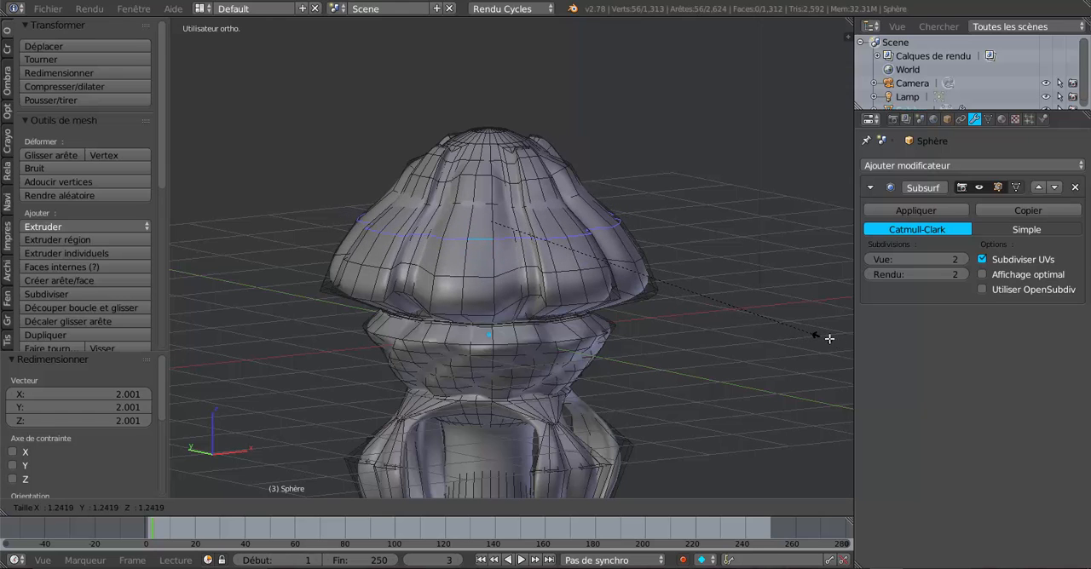
left_click(328, 406)
key("Tab")
scroll(332, 406, "down", 3)
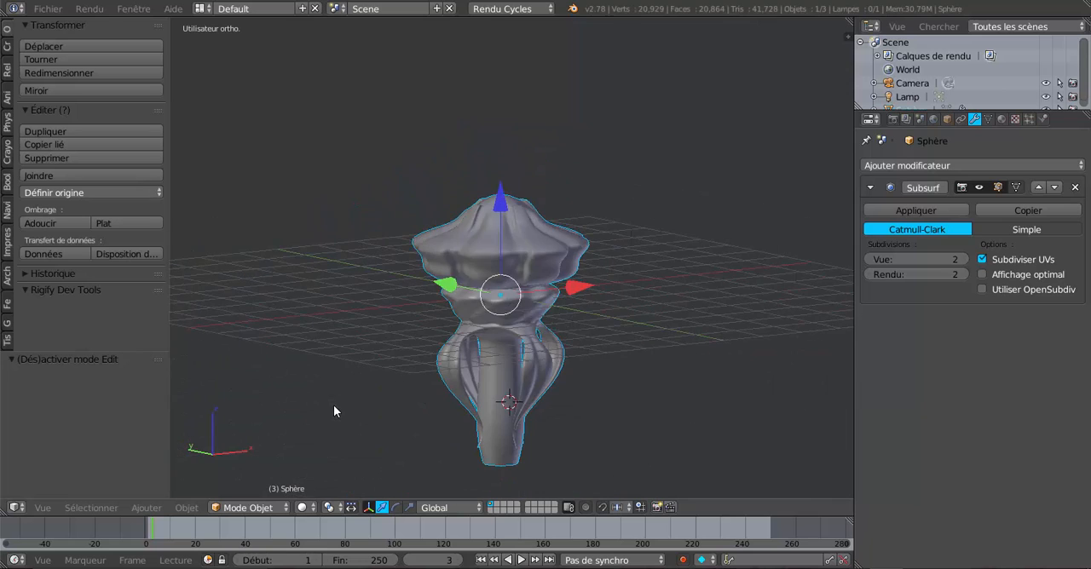
middle_click_drag(333, 404, 432, 365)
scroll(537, 330, "up", 4)
scroll(621, 356, "down", 1)
key("Tab")
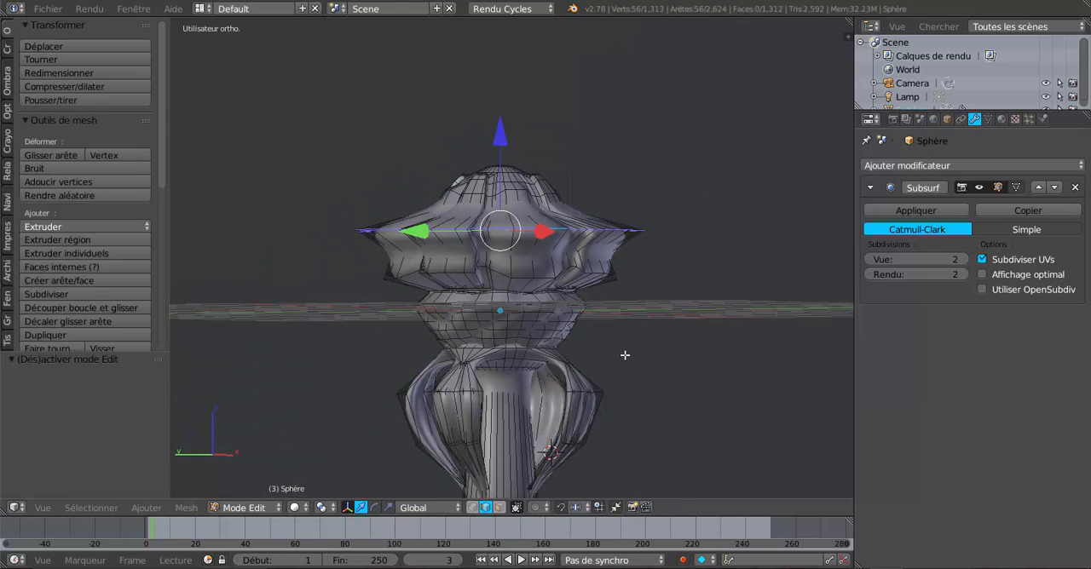
Scale the selected upper edge loop inward to about 0.07 and check the cap's shape in Object Mode
key("s")
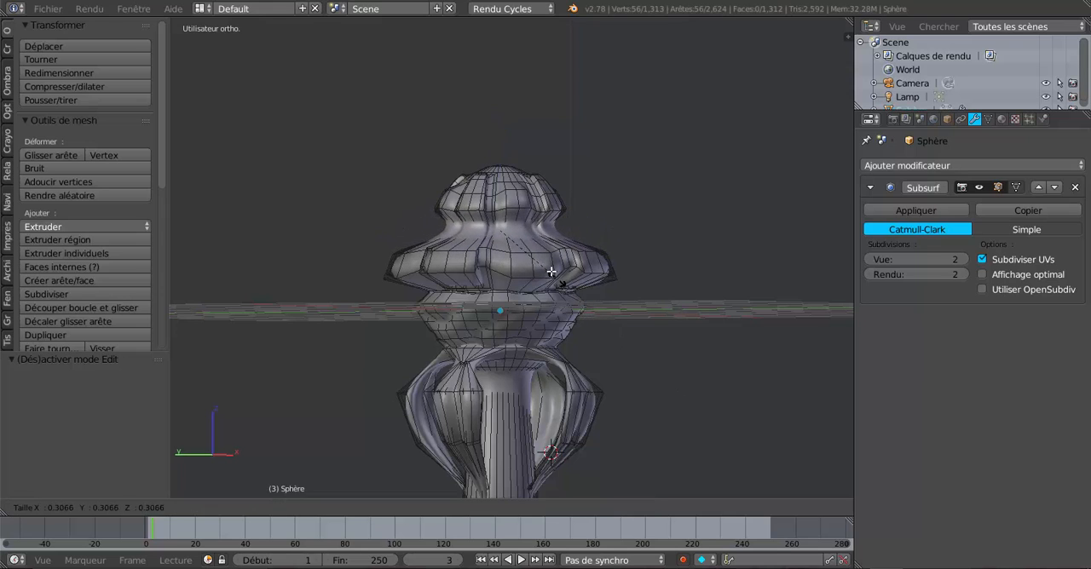
left_click(515, 236)
key("Tab")
middle_click_drag(597, 264, 577, 299)
scroll(574, 299, "up", 4)
key("Tab")
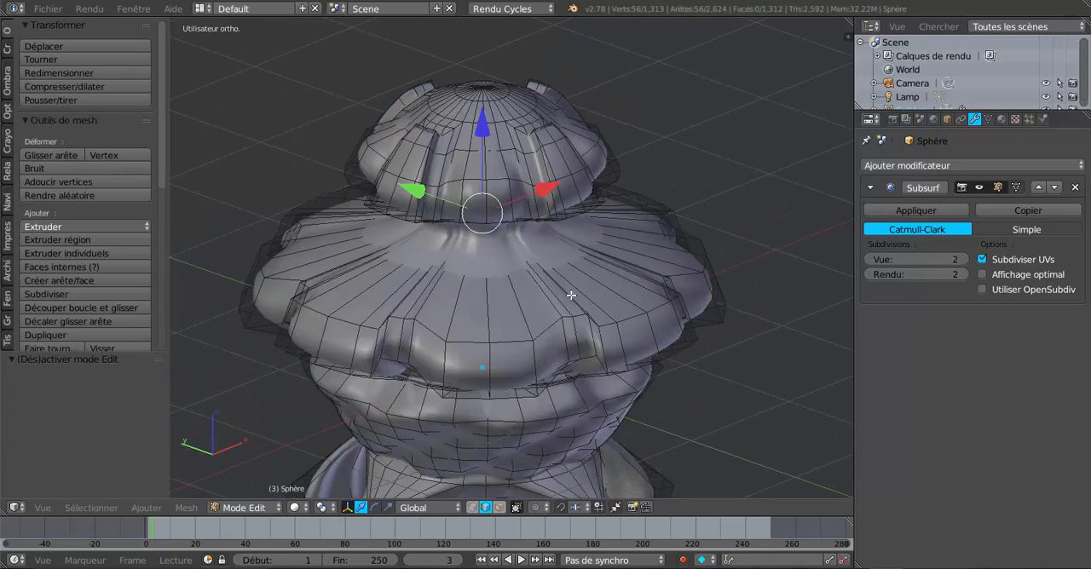
Scale the narrowed upper edge loop outward by 9.508 and check the cap's profile in Object Mode
key("s")
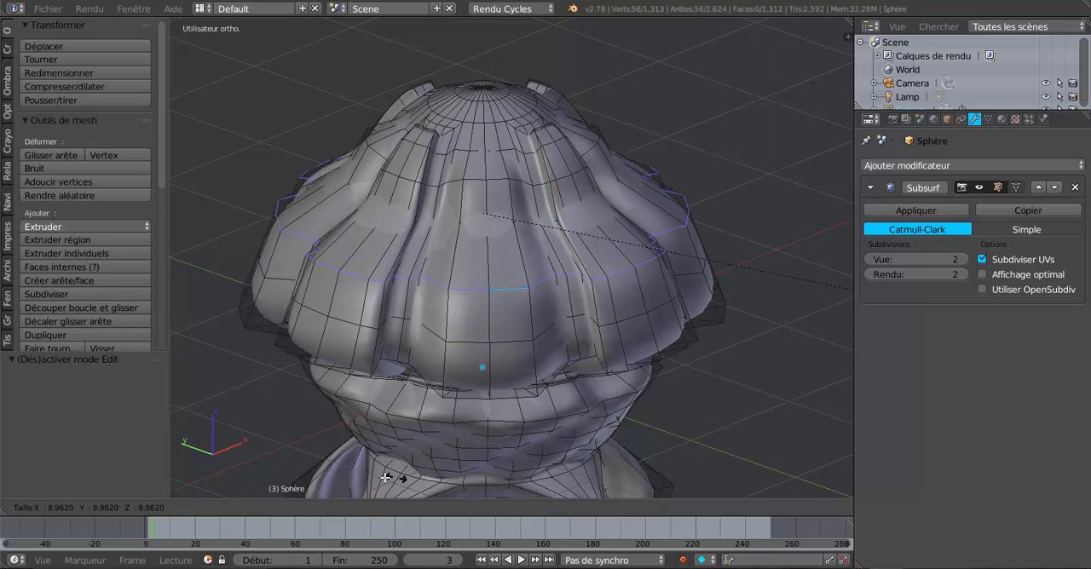
left_click(337, 474)
scroll(409, 439, "down", 4)
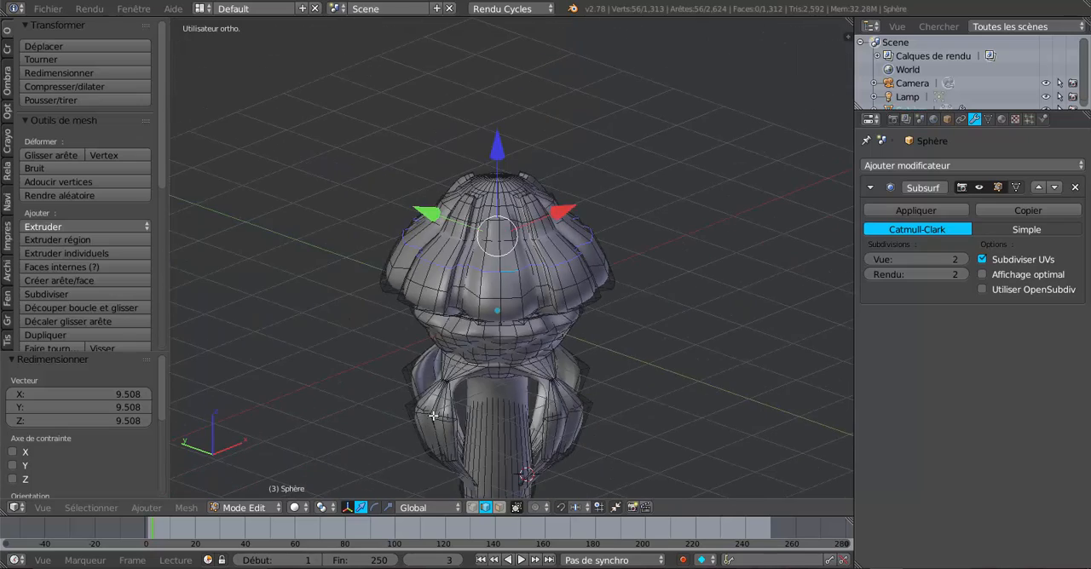
middle_click_drag(426, 418, 455, 388)
key("Tab")
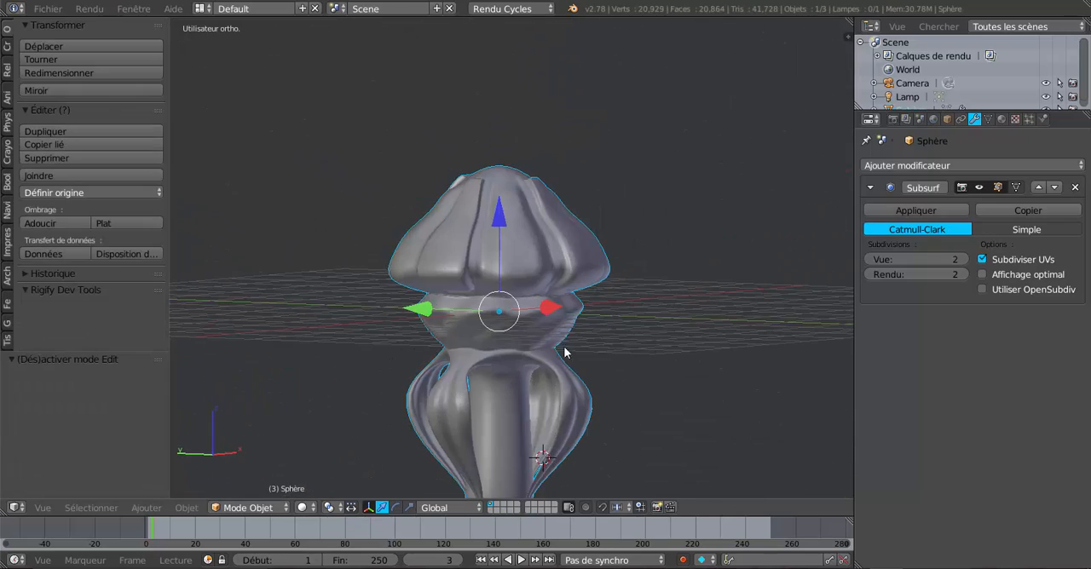
mouse_move(564, 352)
middle_mouse_down()
mouse_move(730, 360)
mouse_move(612, 367)
mouse_move(433, 458)
mouse_move(531, 336)
mouse_move(511, 285)
middle_mouse_up()
Add a single loop cut just above the cap's lower rim, slide it toward the rim, and check the edge in Object Mode
key("Tab")
scroll(522, 338, "up", 3)
scroll(516, 278, "up", 2)
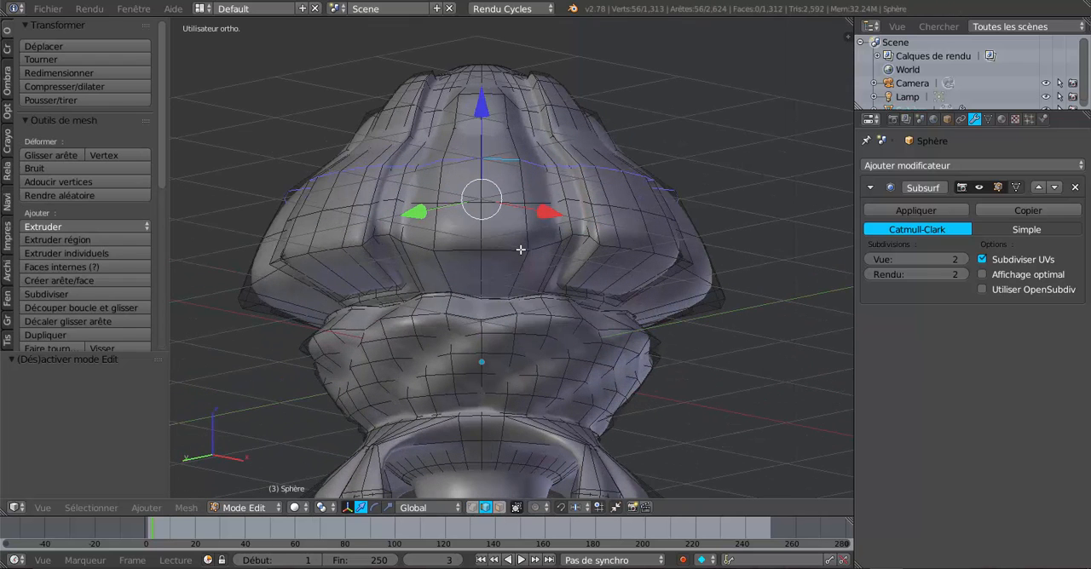
key("ctrl+r")
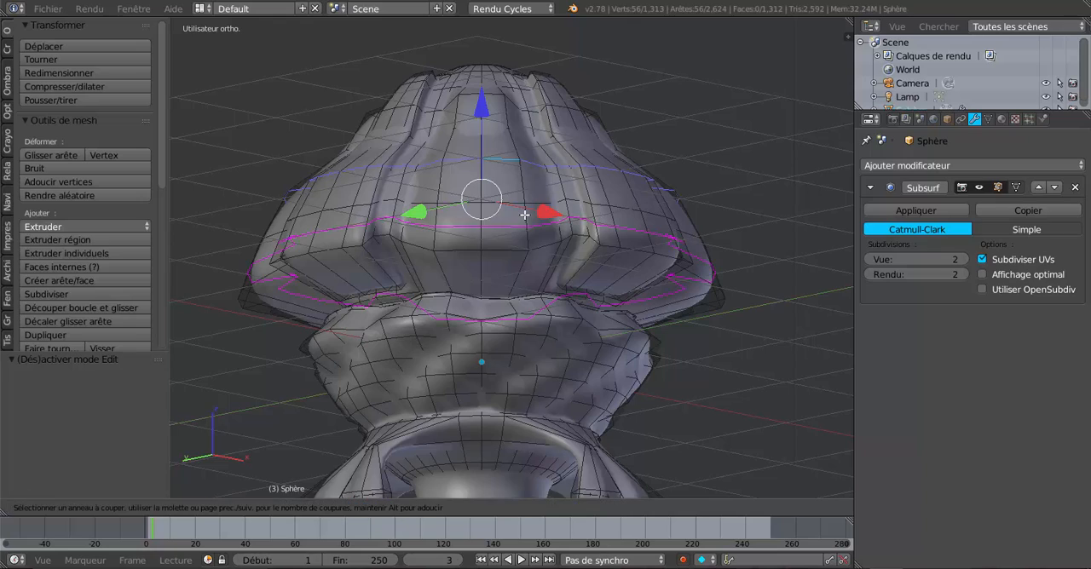
left_click(524, 217)
left_click(524, 228)
key("Tab")
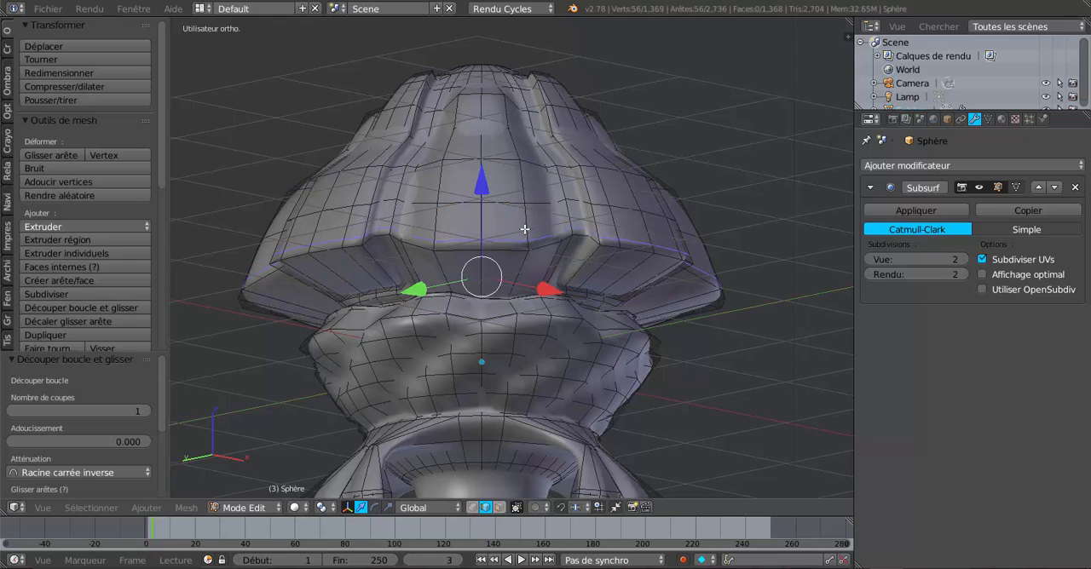
scroll(532, 238, "down", 3)
middle_click_drag(541, 244, 483, 307)
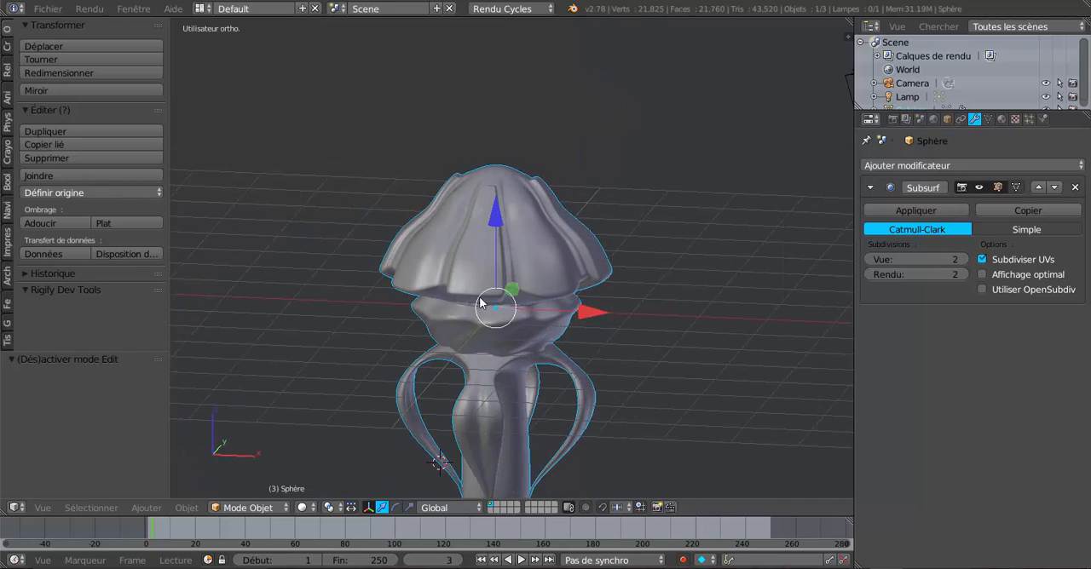
Examine the cap's rim and ribs, comparing the mesh in Edit Mode with the smooth surface in Object Mode
key("Tab")
scroll(576, 270, "up", 4)
scroll(576, 270, "up", 2)
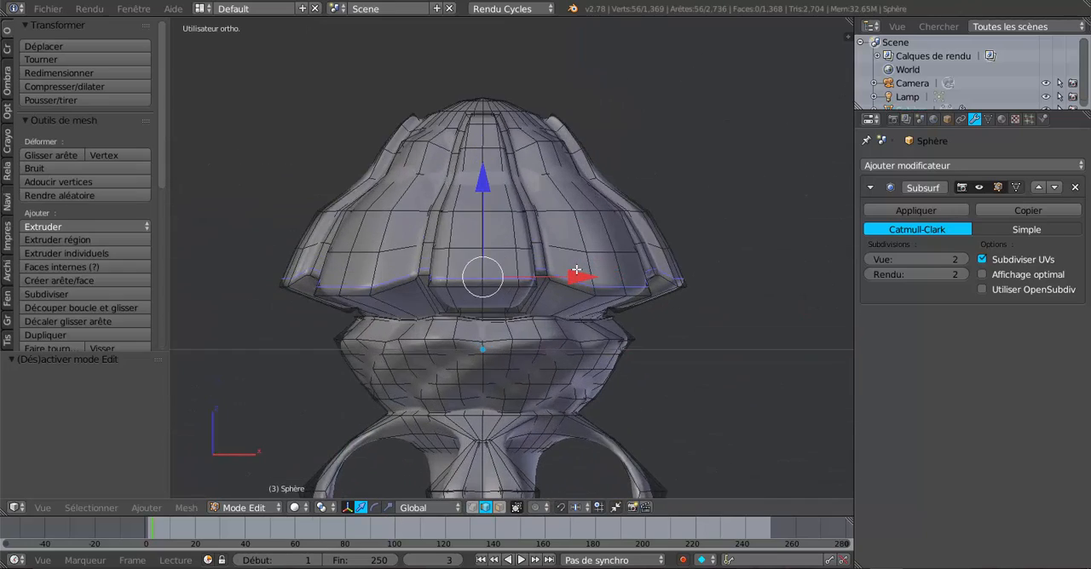
key("Tab")
key("Tab")
key("Tab")
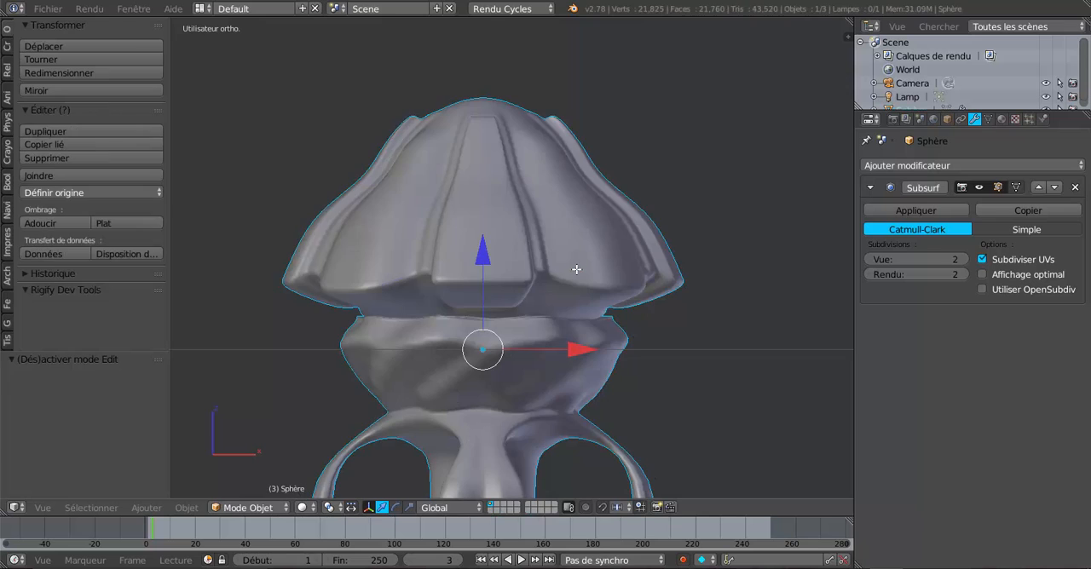
key("Tab")
key("Tab")
middle_click_drag(721, 299, 701, 311)
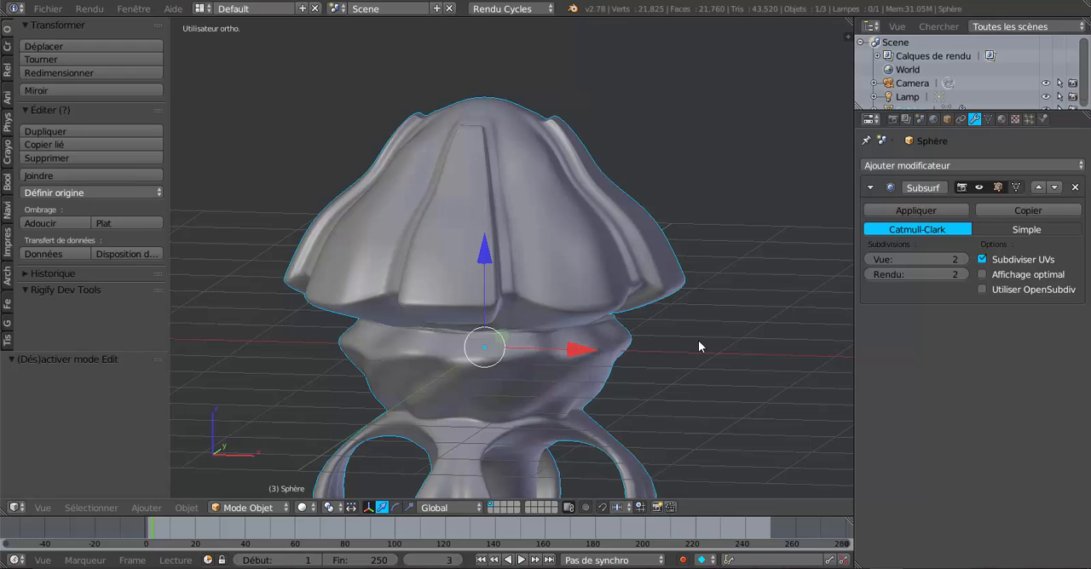
Undo the rim loop cut and the successive edge loop scalings back to the unflared ribbed dome with viewport subdivisions at 3
key("ctrl+z")
key("ctrl+z")
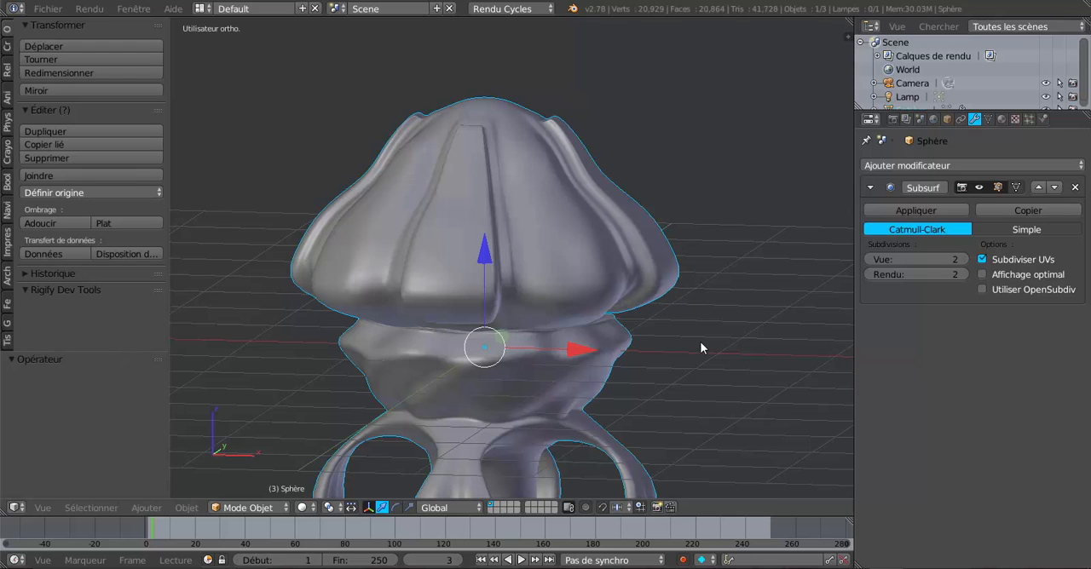
key("ctrl+z")
key("ctrl+z")
key("ctrl+z")
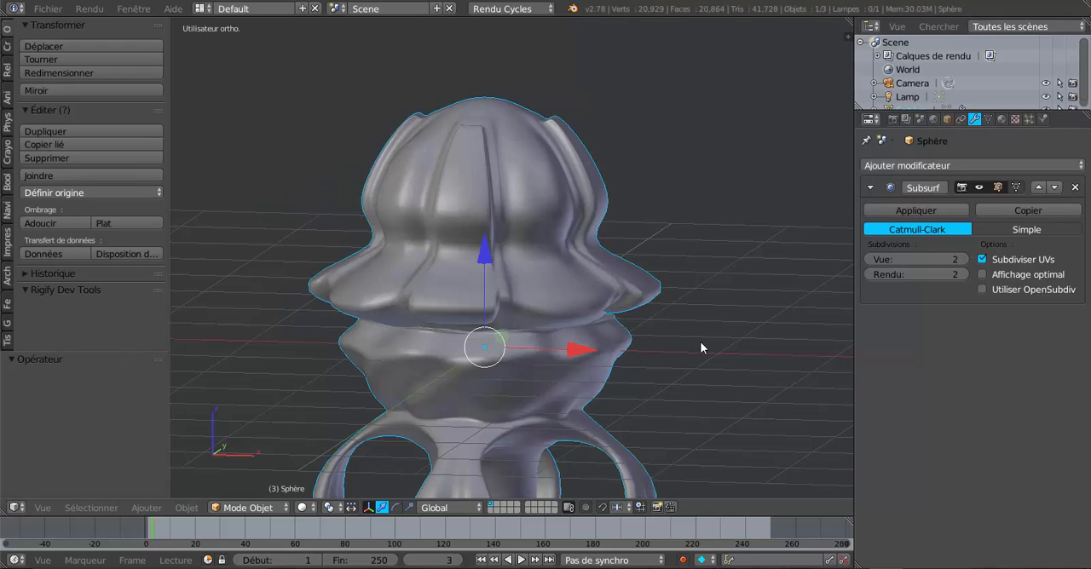
key("ctrl+shift+z")
key("ctrl+shift+z")
key("ctrl+z")
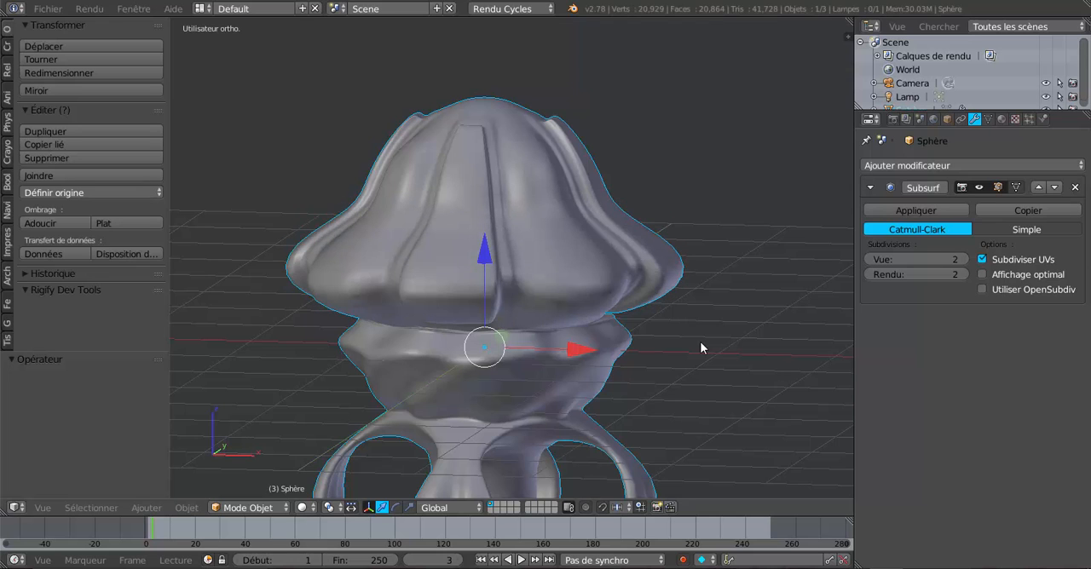
key("ctrl+z")
key("ctrl+z")
key("ctrl+z")
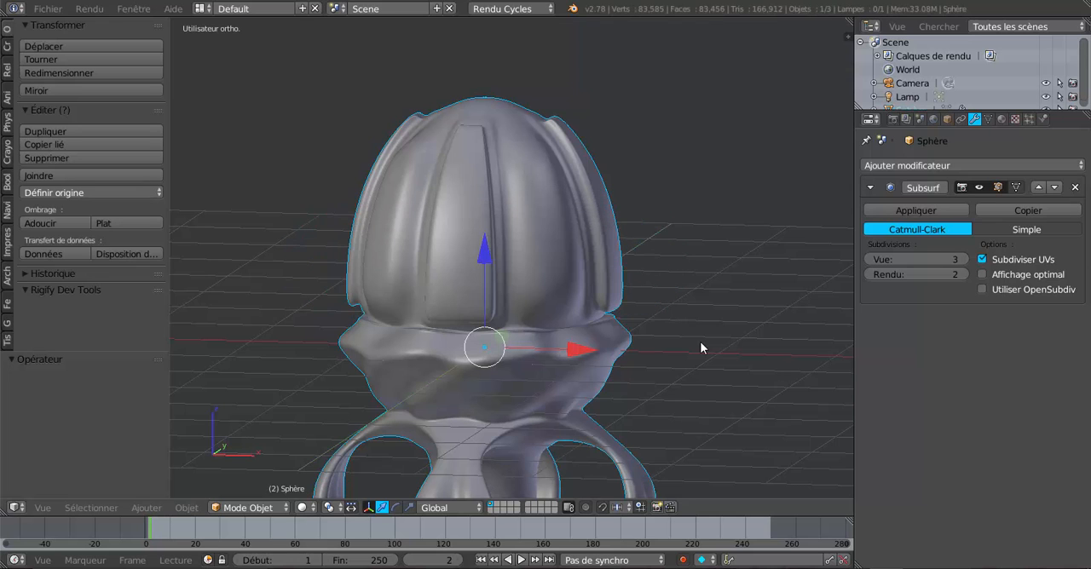
Change to edge selection in Edit Mode and select the horizontal edge loop just above the dome's lower rim
key("Tab")
middle_click_drag(618, 352, 517, 333)
scroll(610, 337, "up", 2)
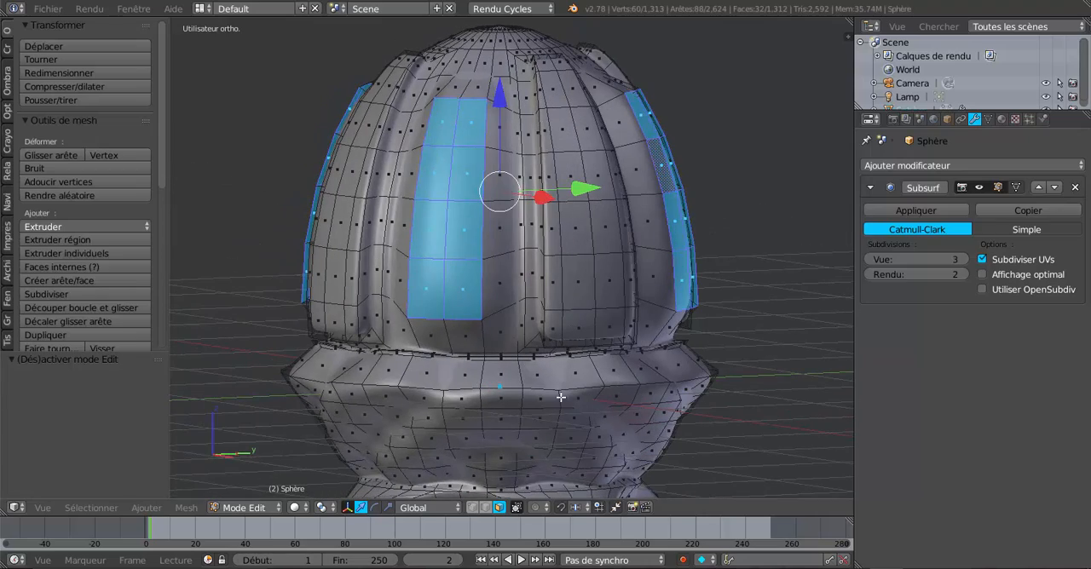
left_click(486, 507)
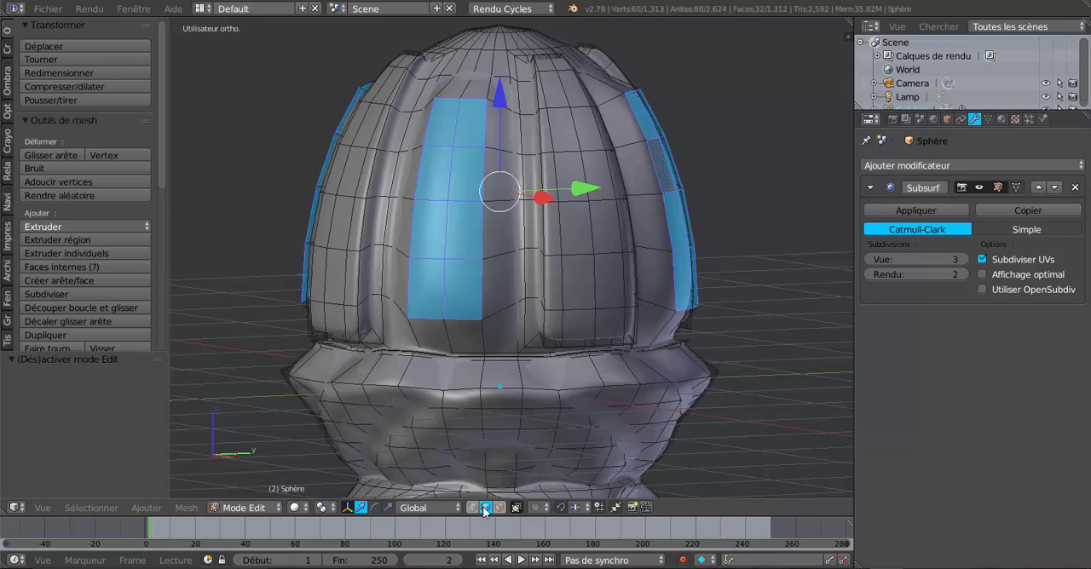
right_click(585, 310, "alt")
scroll(615, 356, "down", 3)
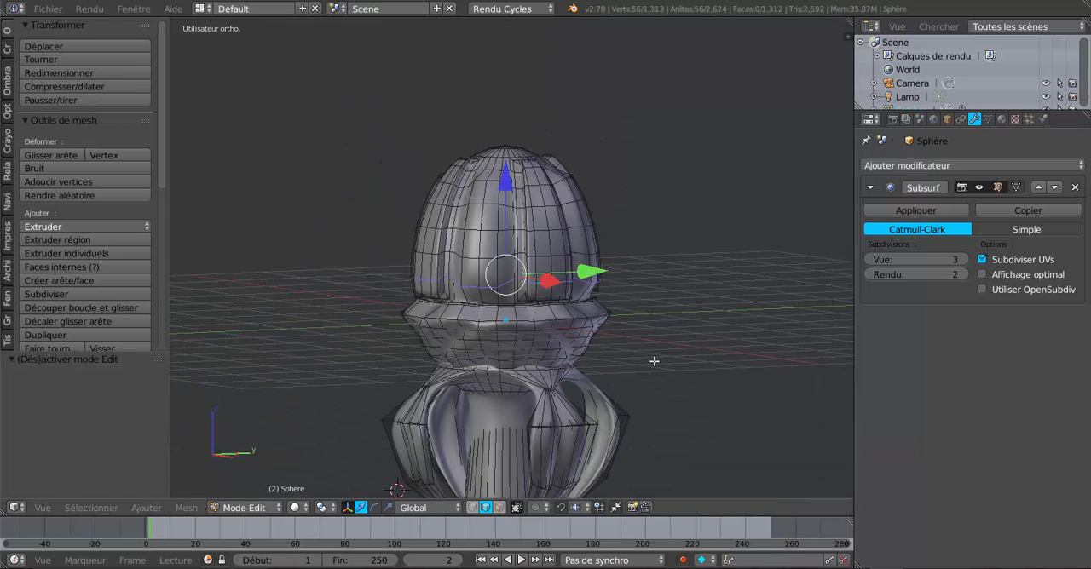
Scale the selected edge loop outward to flare the dome's base and inspect the result in Object Mode
key("s")
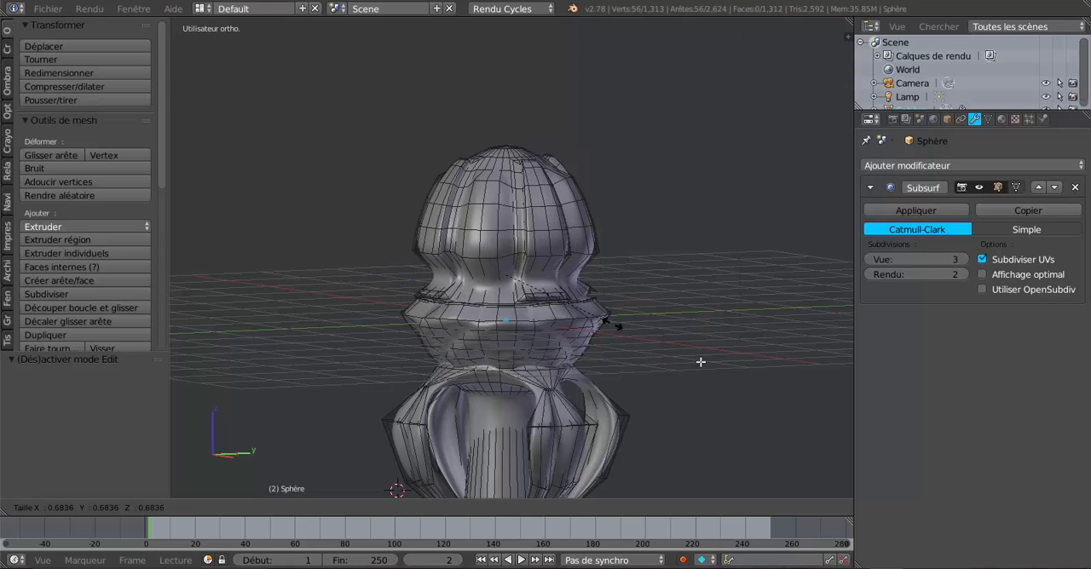
left_click(746, 381)
key("Tab")
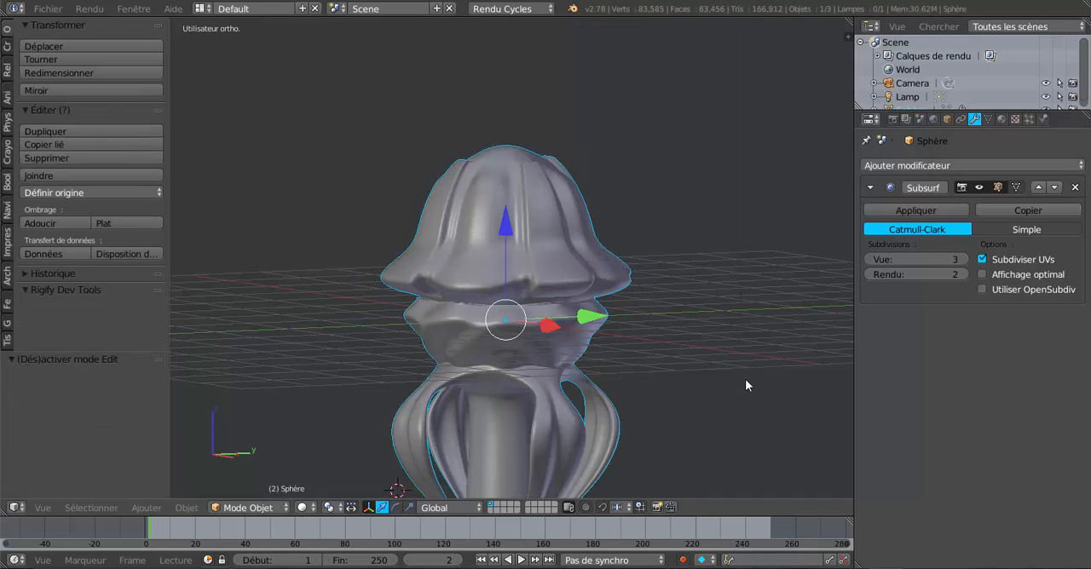
middle_click_drag(651, 404, 625, 397)
scroll(614, 374, "up", 2)
Add a single loop cut just above the flared rim, slide it toward the rim, and view the sharpened edge in Object Mode
key("Tab")
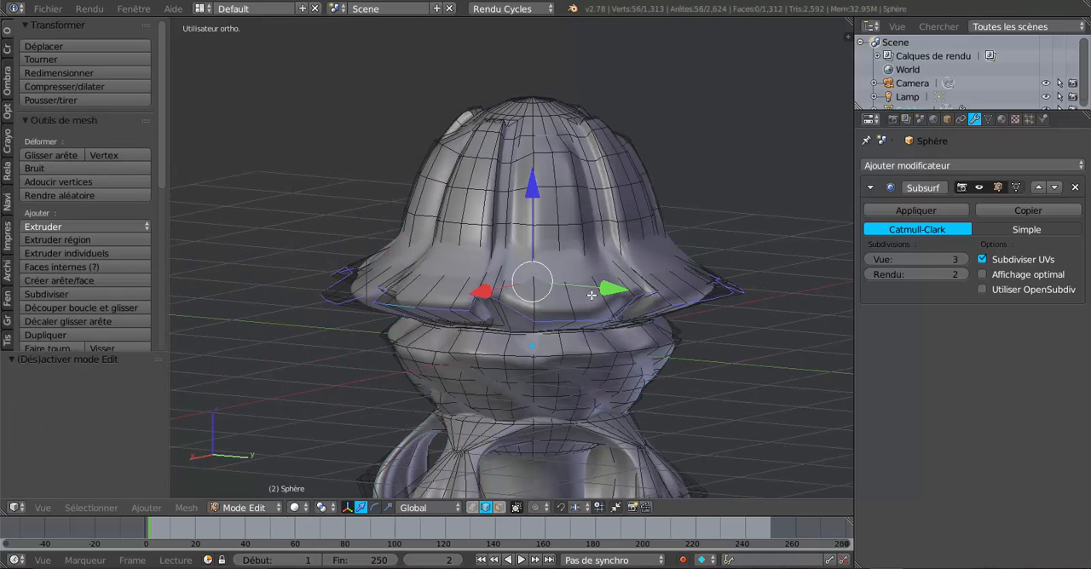
key("ctrl+r")
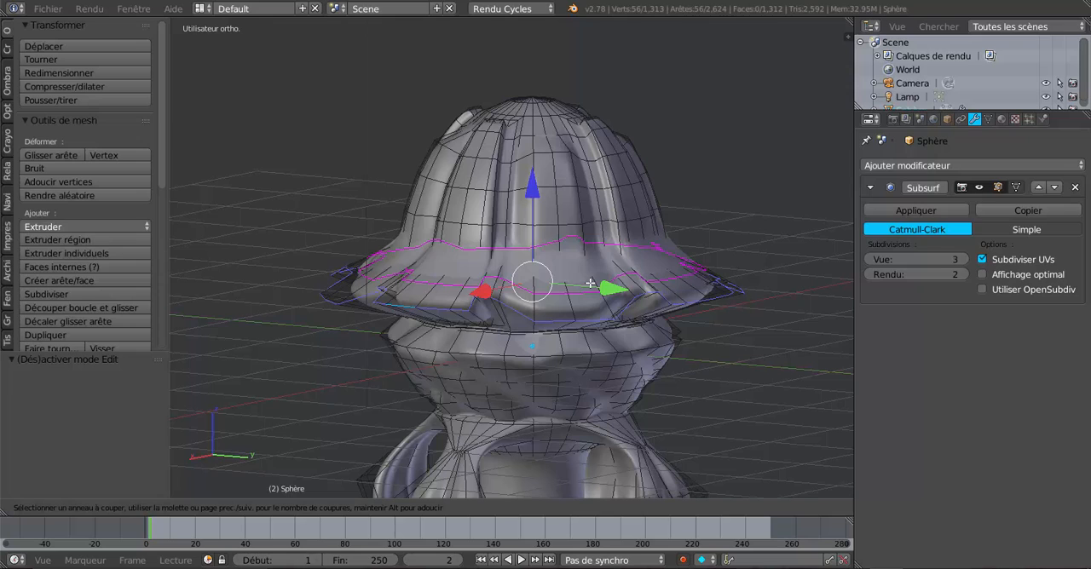
left_click(589, 283)
left_click(590, 299)
key("Tab")
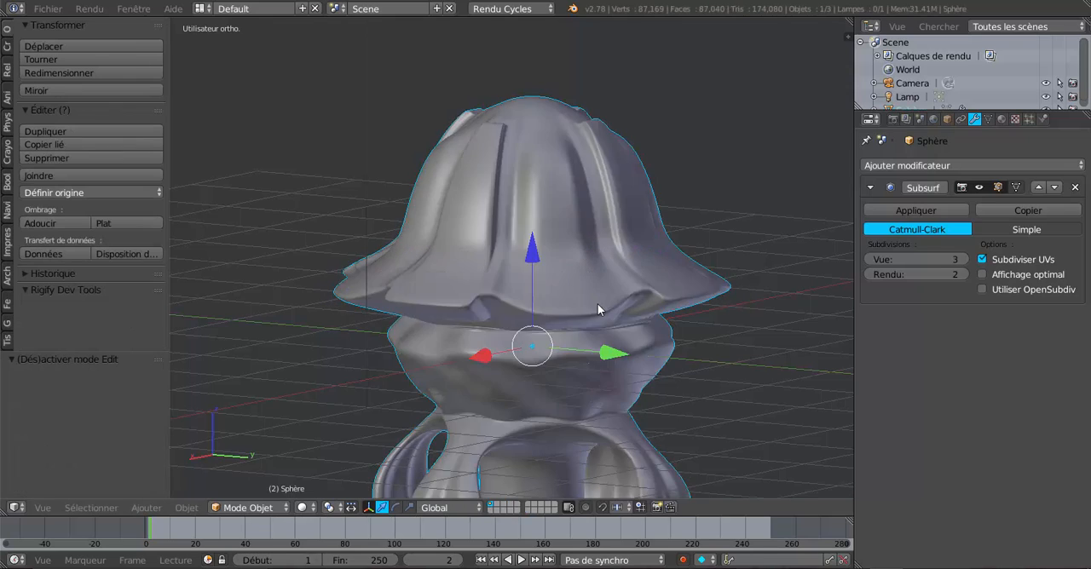
mouse_move(598, 309)
middle_mouse_down()
mouse_move(684, 289)
mouse_move(708, 224)
mouse_move(731, 305)
mouse_move(779, 312)
mouse_move(732, 329)
mouse_move(548, 355)
mouse_move(597, 343)
mouse_move(604, 231)
mouse_move(574, 322)
mouse_move(589, 315)
middle_mouse_up()
Change to face selection in Edit Mode and select the ring of tall faces around the central column between the legs
key("Tab")
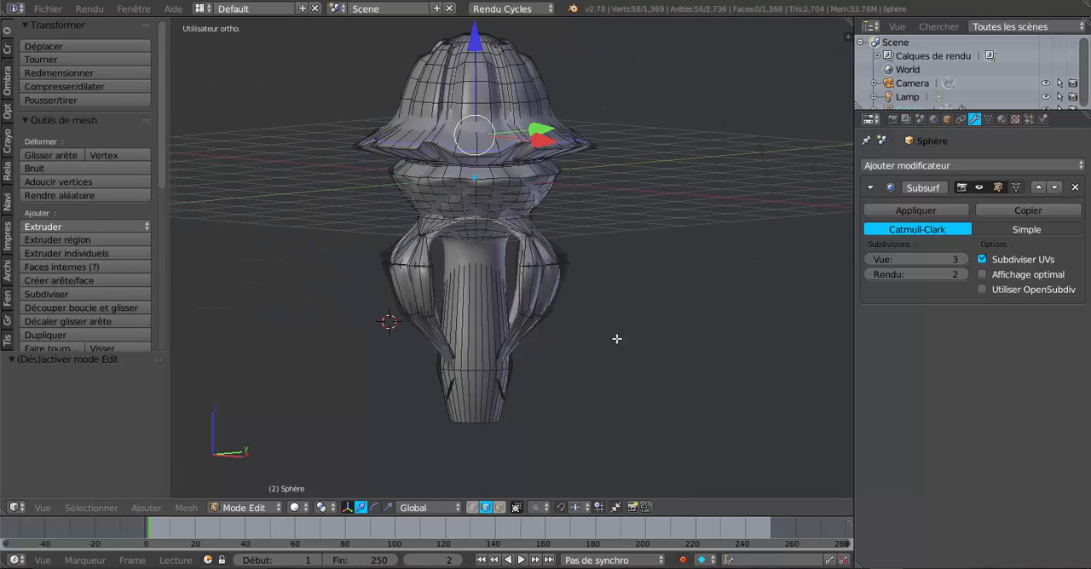
scroll(665, 338, "up", 3)
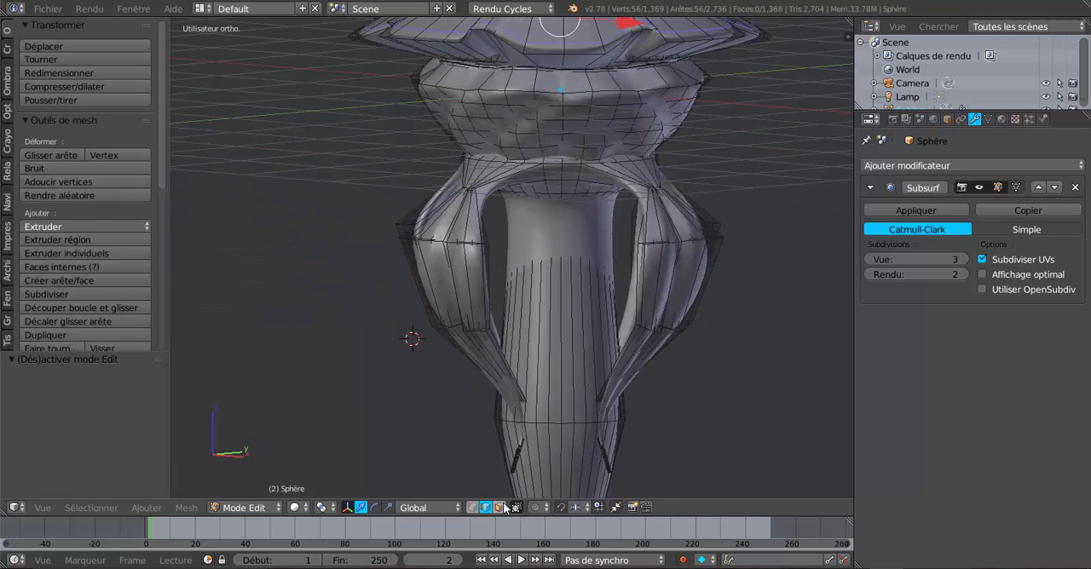
left_click(499, 507)
left_click(608, 319, "alt")
scroll(588, 324, "down", 3)
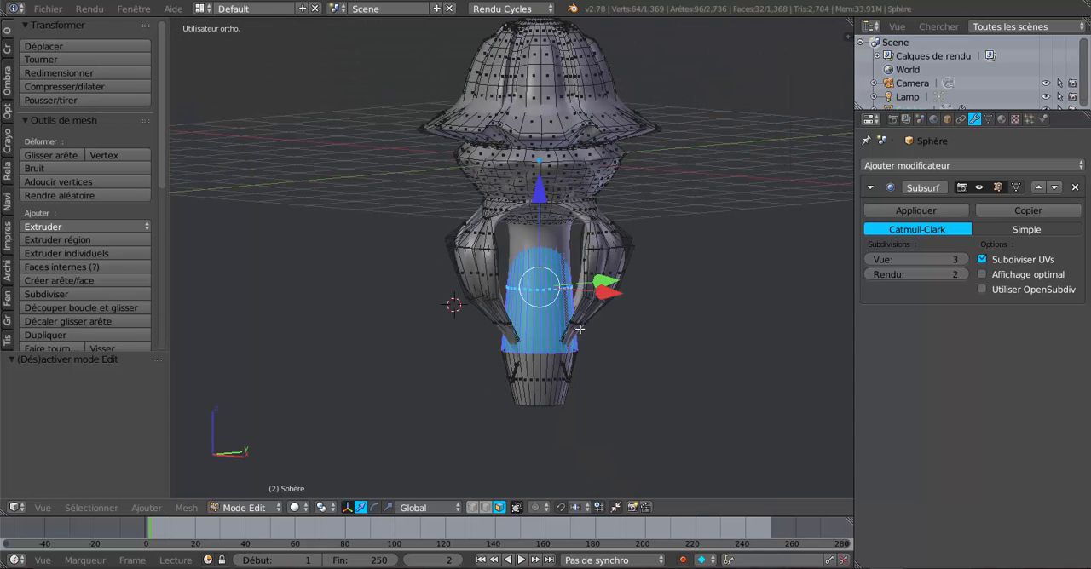
scroll(551, 279, "up", 3)
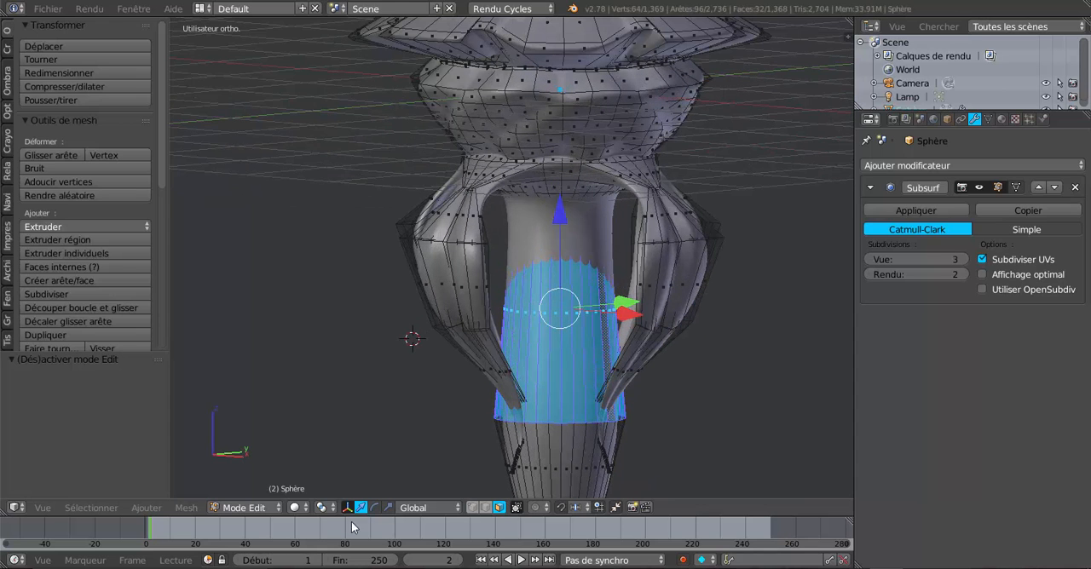
Apply Checker Deselect to the column's face ring with an Nth selection of 2
mouse_move(502, 414)
middle_mouse_down()
mouse_move(504, 432)
mouse_move(491, 423)
middle_mouse_up()
scroll(538, 356, "up", 1)
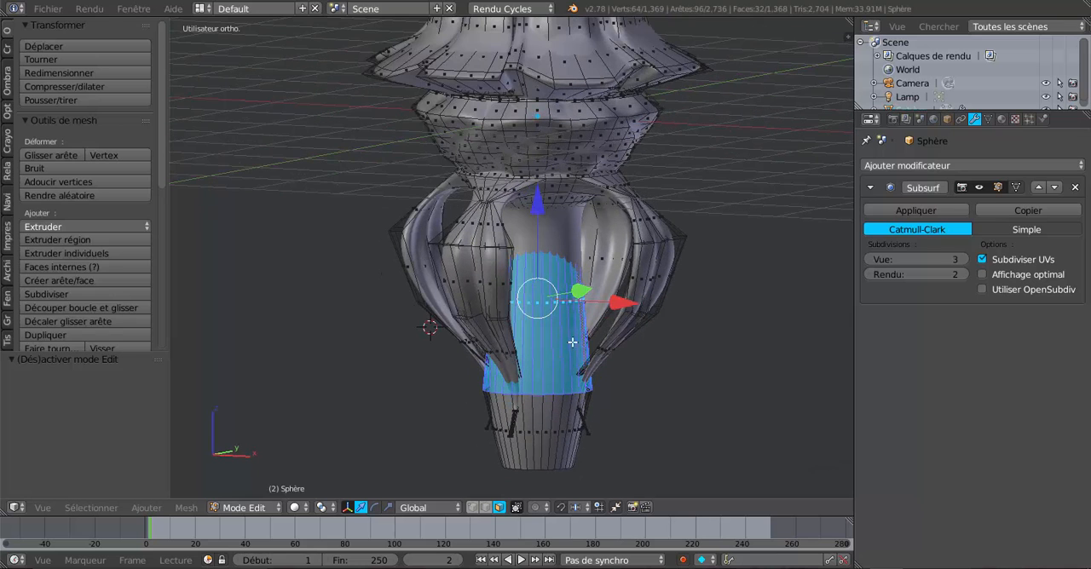
left_click(91, 508)
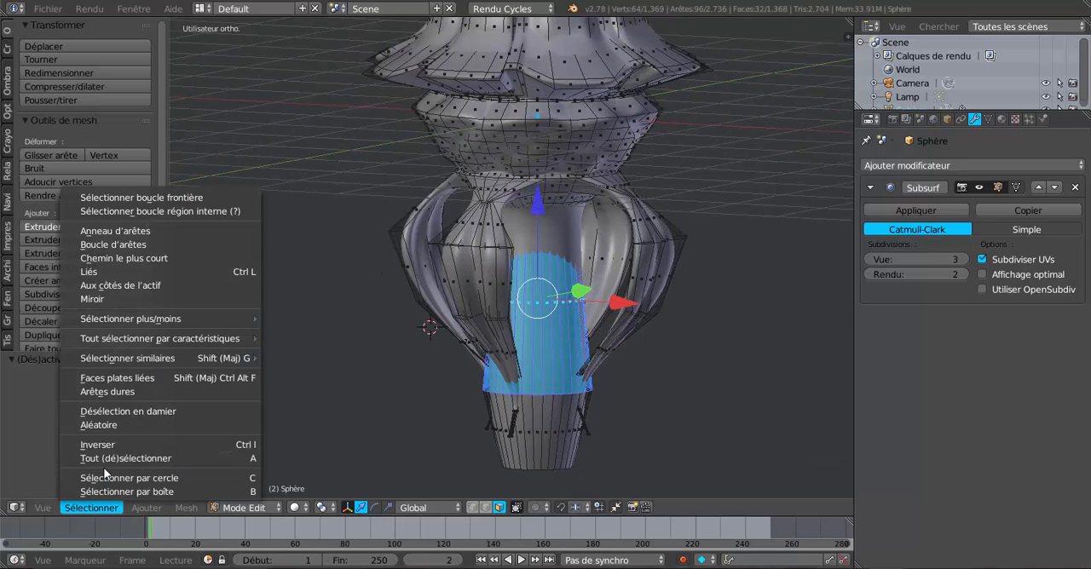
left_click(106, 413)
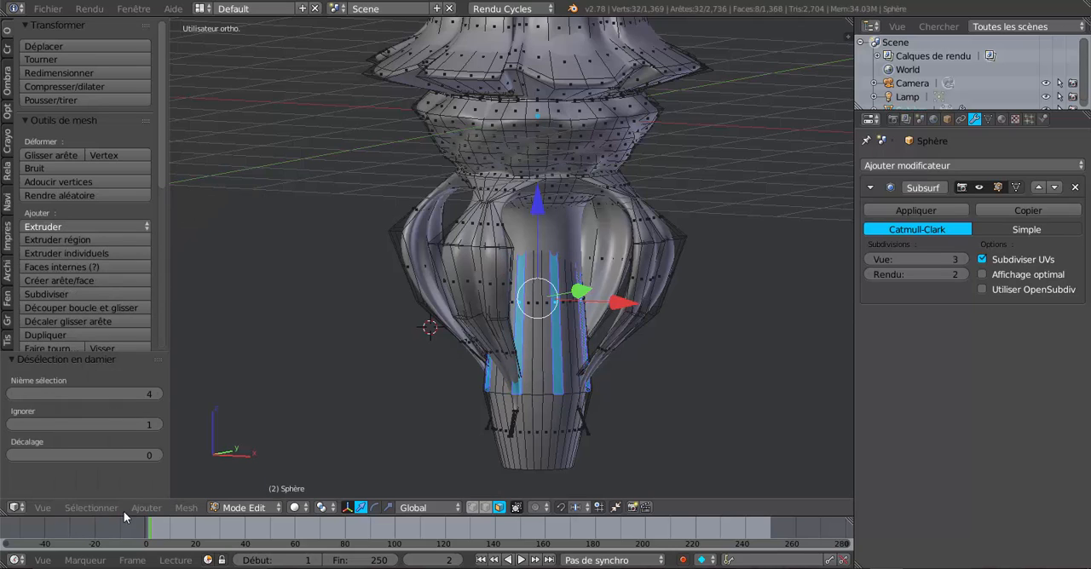
left_click_drag(119, 393, 96, 393)
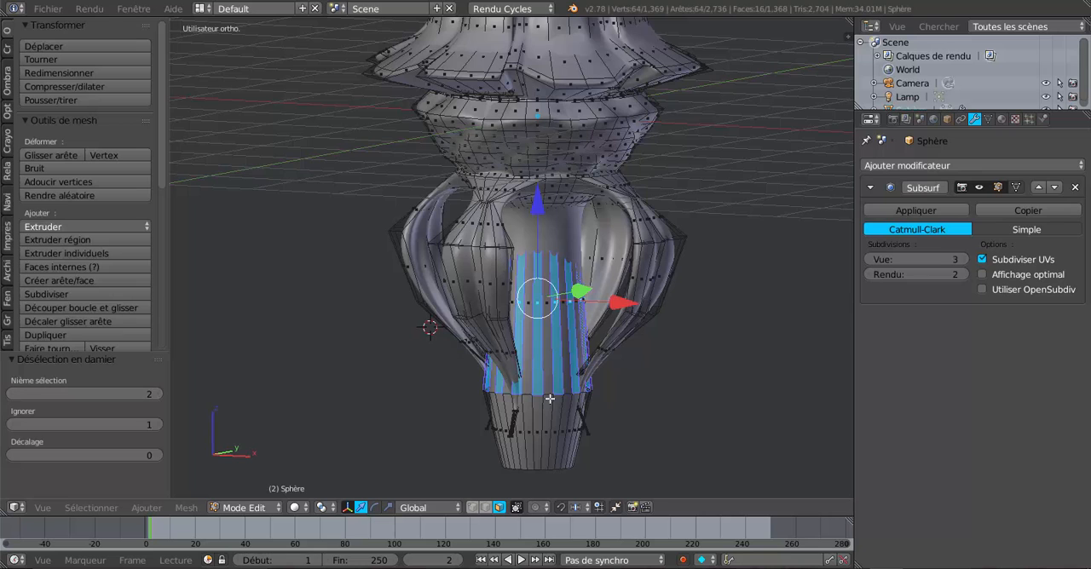
Inset the alternating selected faces around the central column with a thickness of 0.0286
scroll(550, 398, "up", 3)
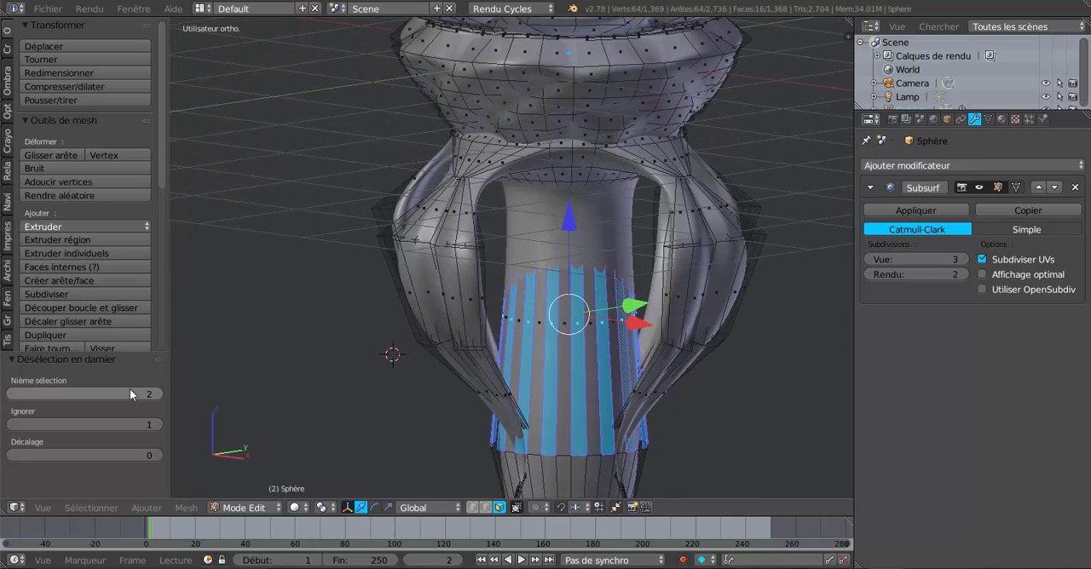
middle_click_drag(382, 430, 305, 394, "shift")
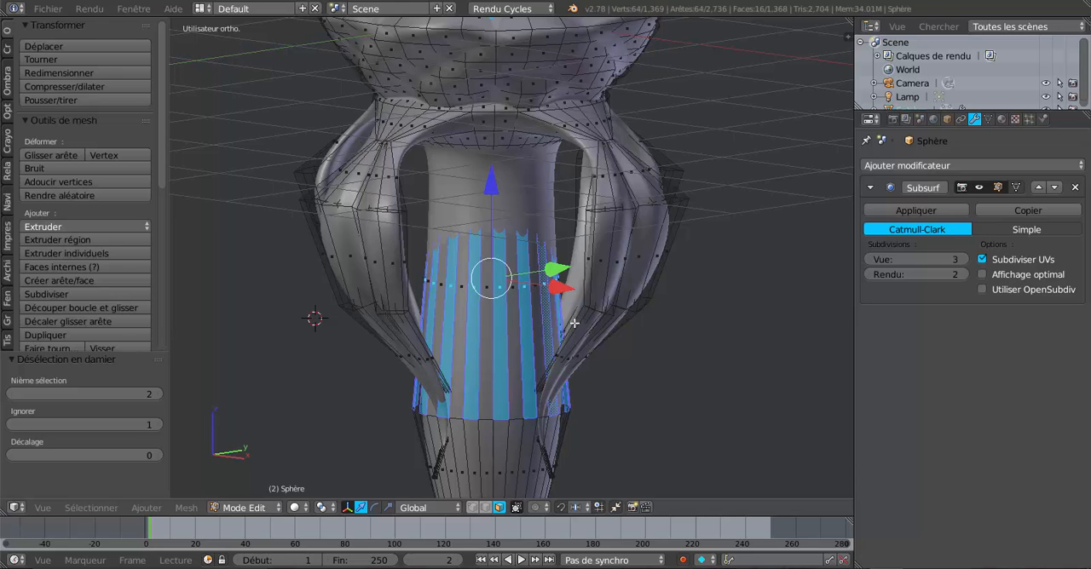
scroll(574, 323, "down", 3)
scroll(611, 355, "up", 1)
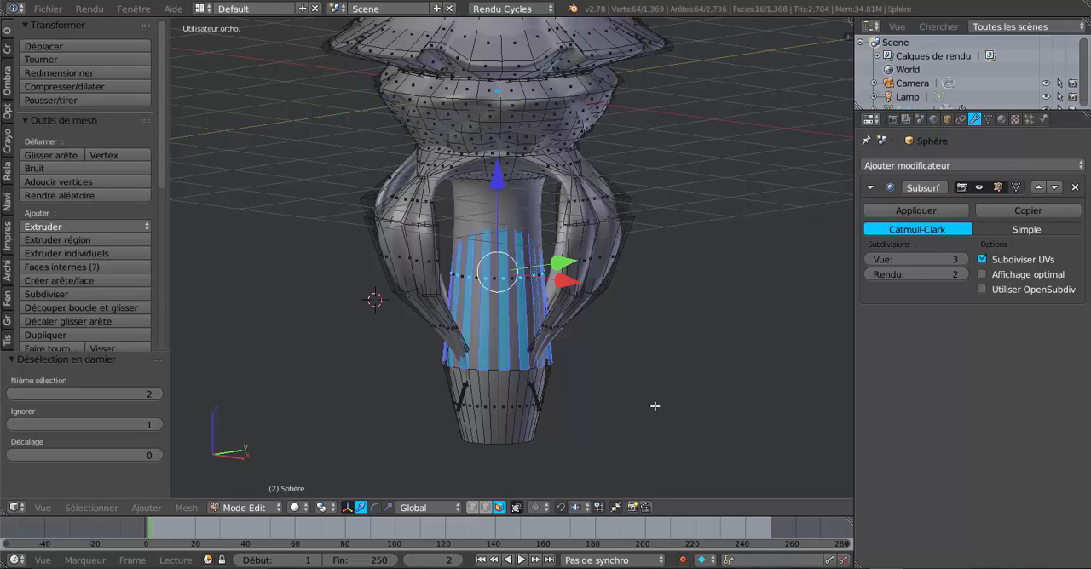
key("i")
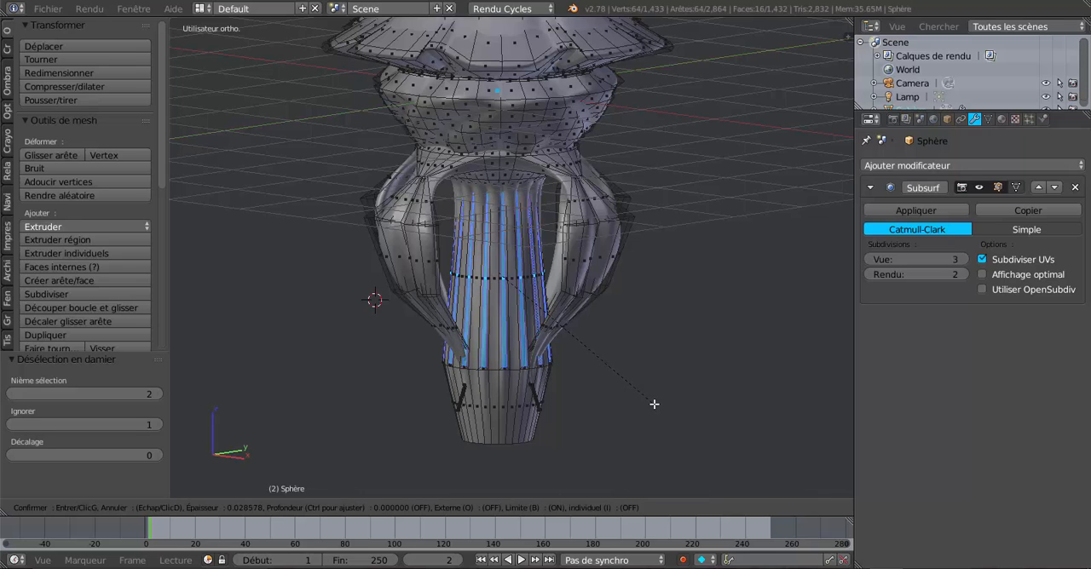
left_click(654, 404)
scroll(588, 390, "up", 5)
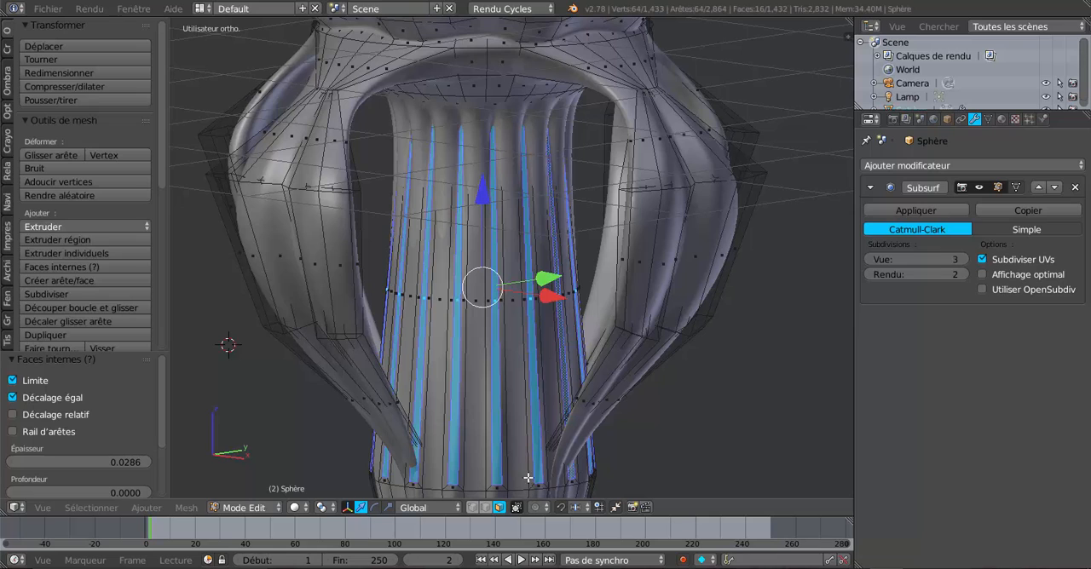
scroll(642, 362, "down", 2)
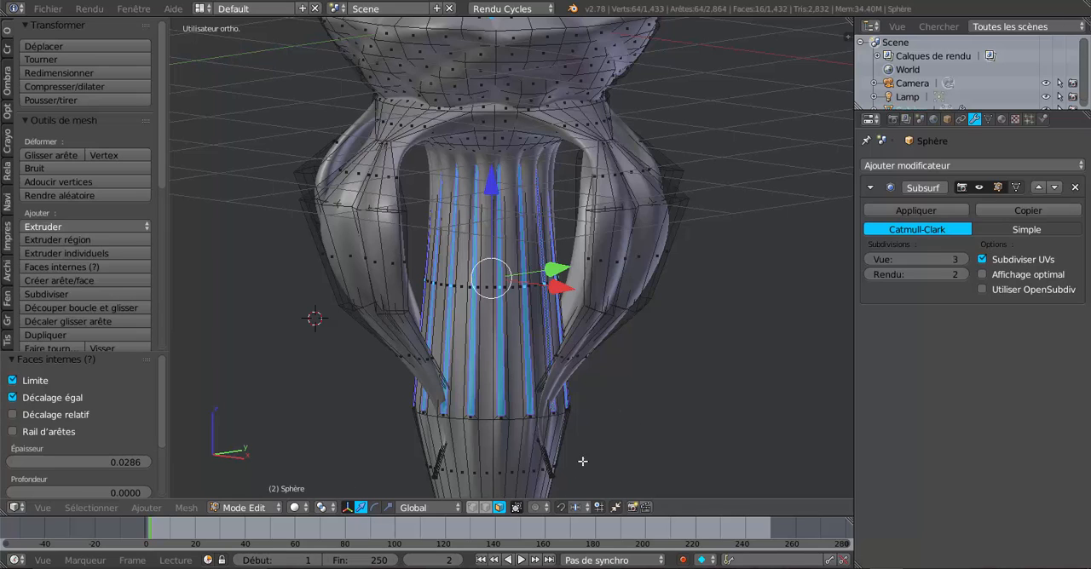
Extrude the inset column faces and scale them inward to about 0.90 to carve the flutes, and inspect the result in Object Mode
key("e")
key("s")
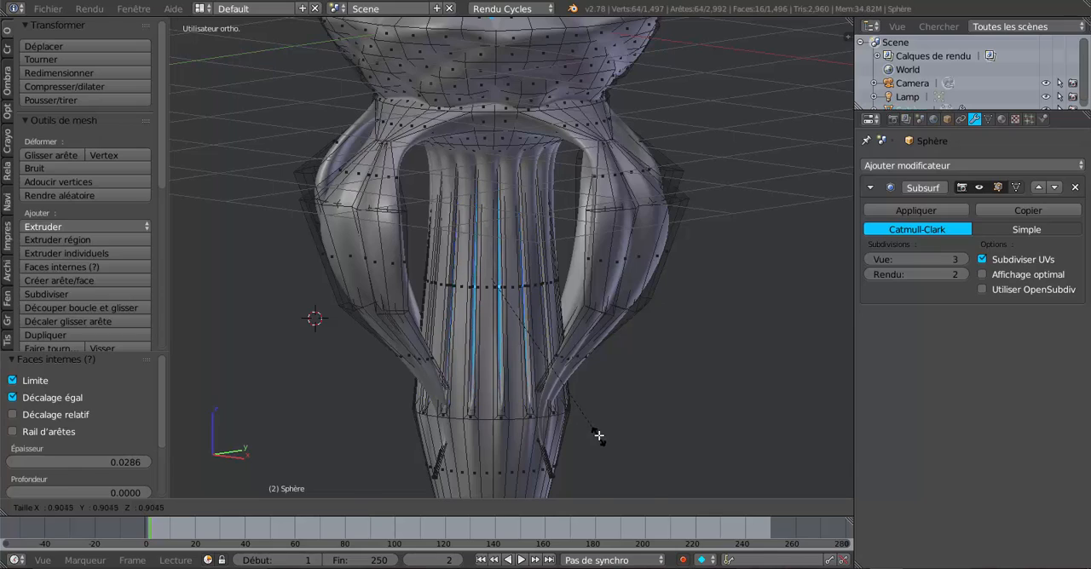
left_click(600, 435)
key("Tab")
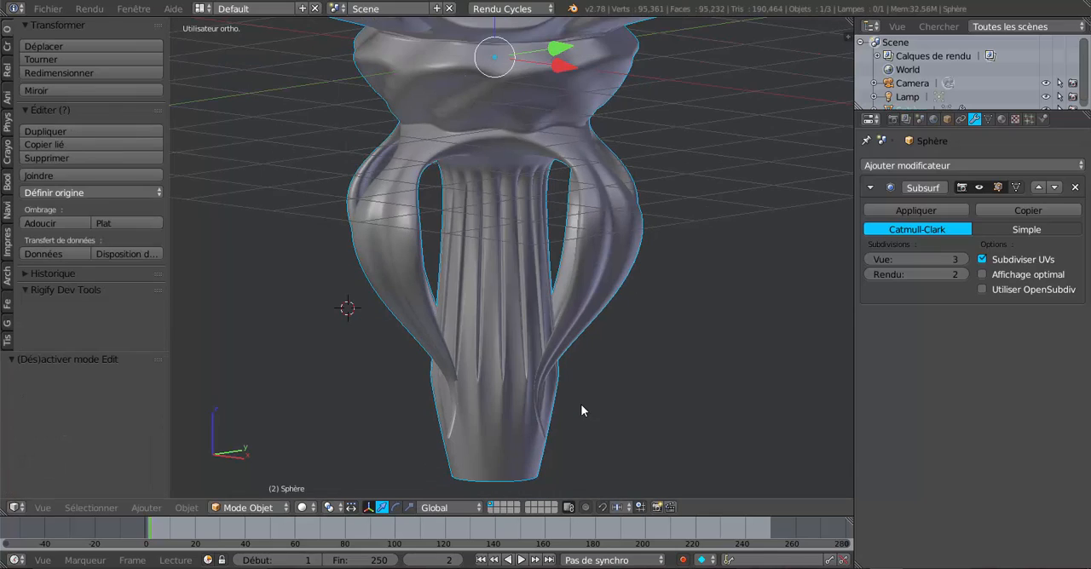
middle_click_drag(580, 404, 607, 389)
scroll(560, 390, "up", 5)
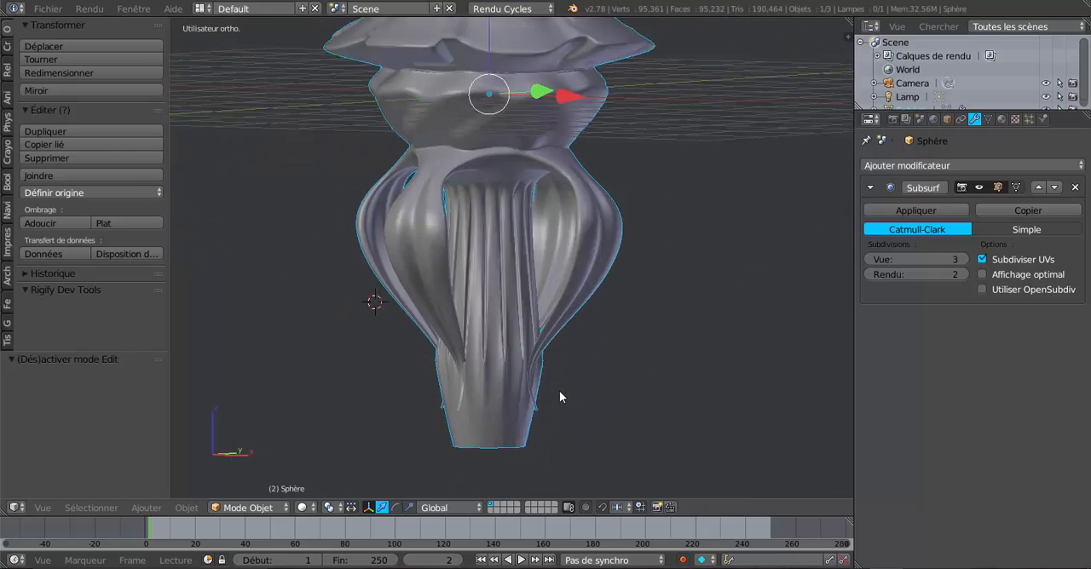
Add a single loop cut around the fluted column, slide it down close to the flutes' lower ends, and view the sharpened edge in Object Mode
key("Tab")
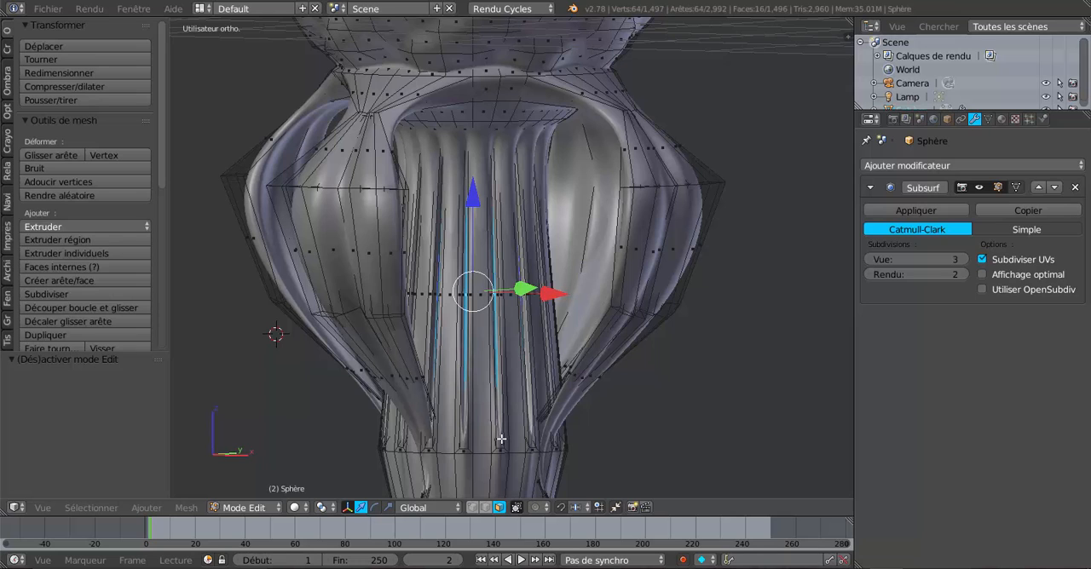
key("ctrl+r")
left_click(537, 334)
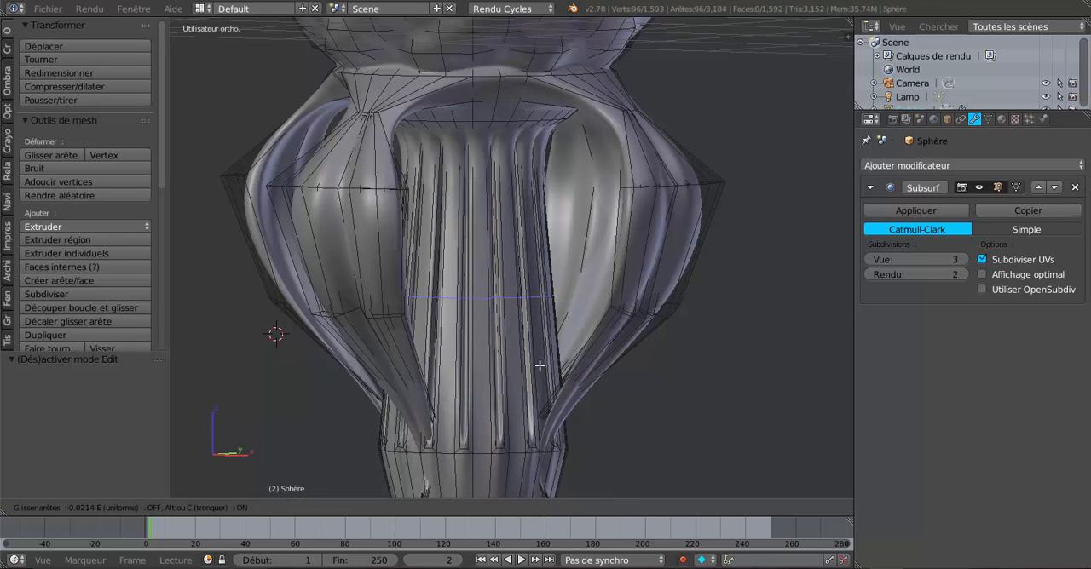
left_click(561, 474)
key("Tab")
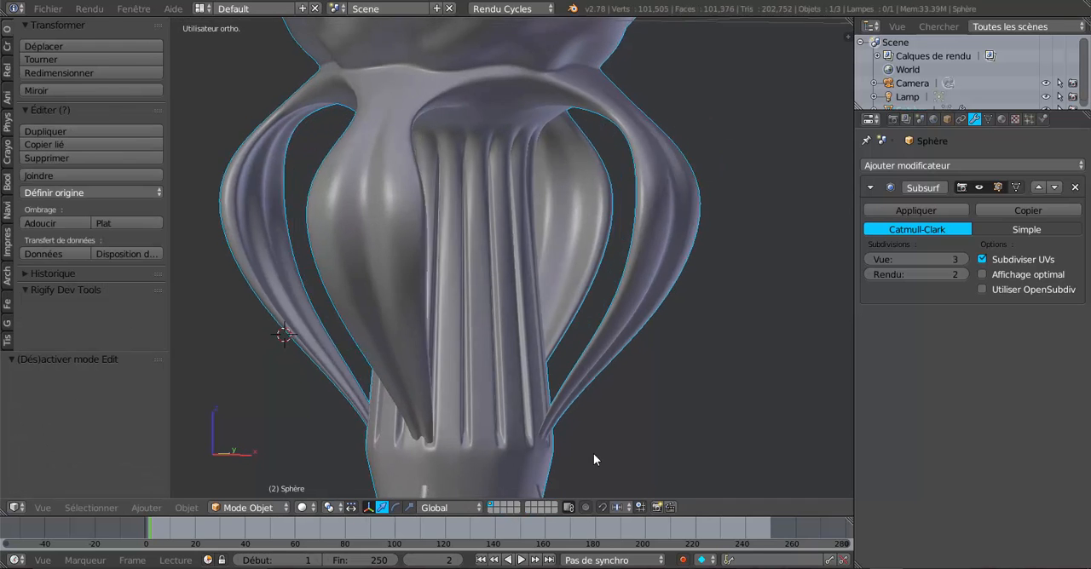
mouse_move(552, 451)
middle_mouse_down()
mouse_move(524, 442)
mouse_move(522, 407)
mouse_move(547, 447)
mouse_move(584, 429)
mouse_move(537, 440)
mouse_move(473, 428)
mouse_move(557, 439)
middle_mouse_up()
Examine the leg tips and the column's lower vertex rings in front-view wireframe, using vertex selection with nothing selected
key("Tab")
middle_click_drag(483, 441, 476, 438)
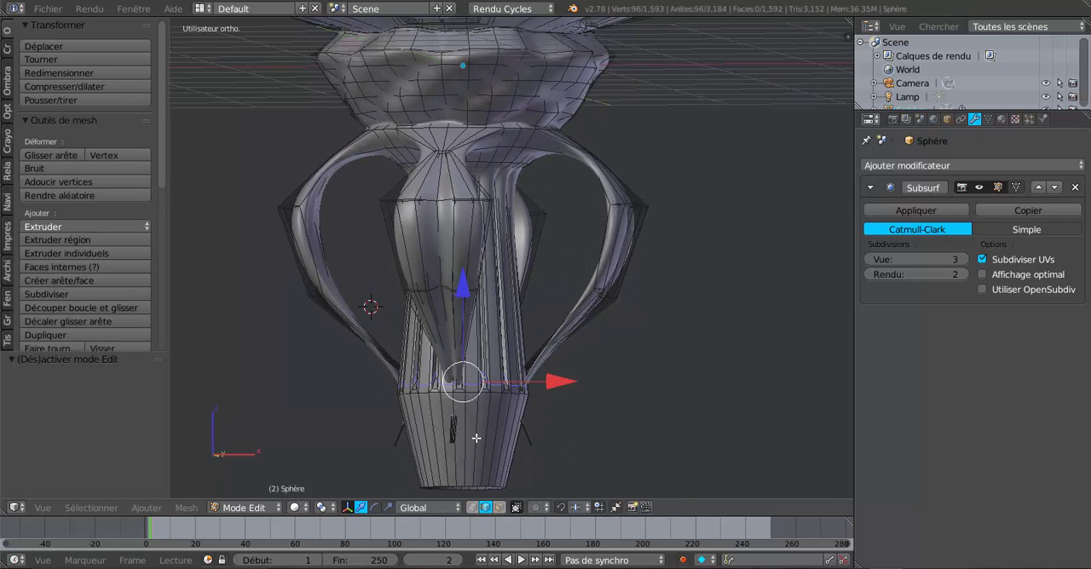
scroll(488, 440, "up", 1)
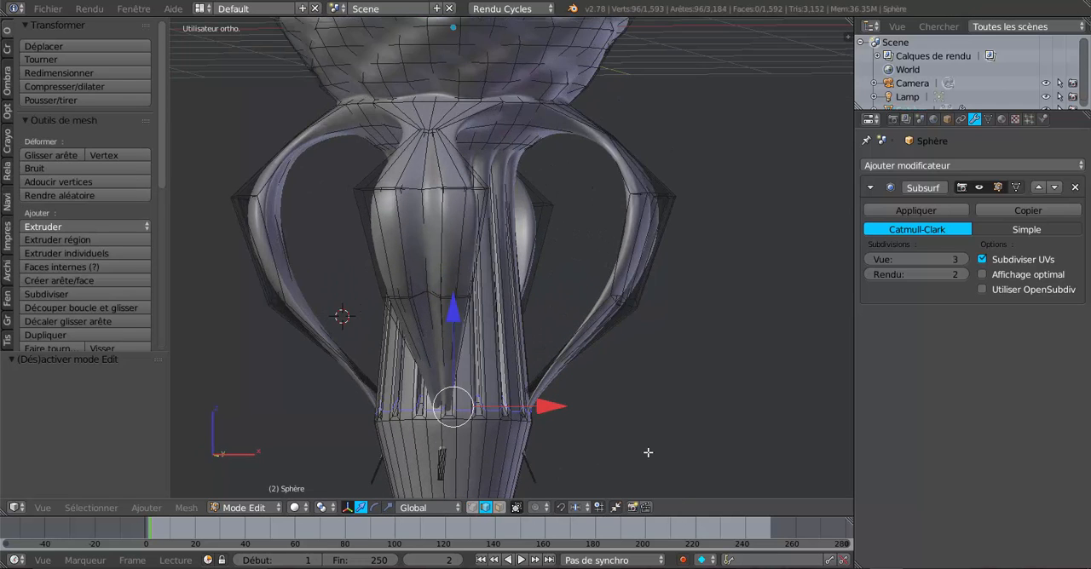
key("KP_1")
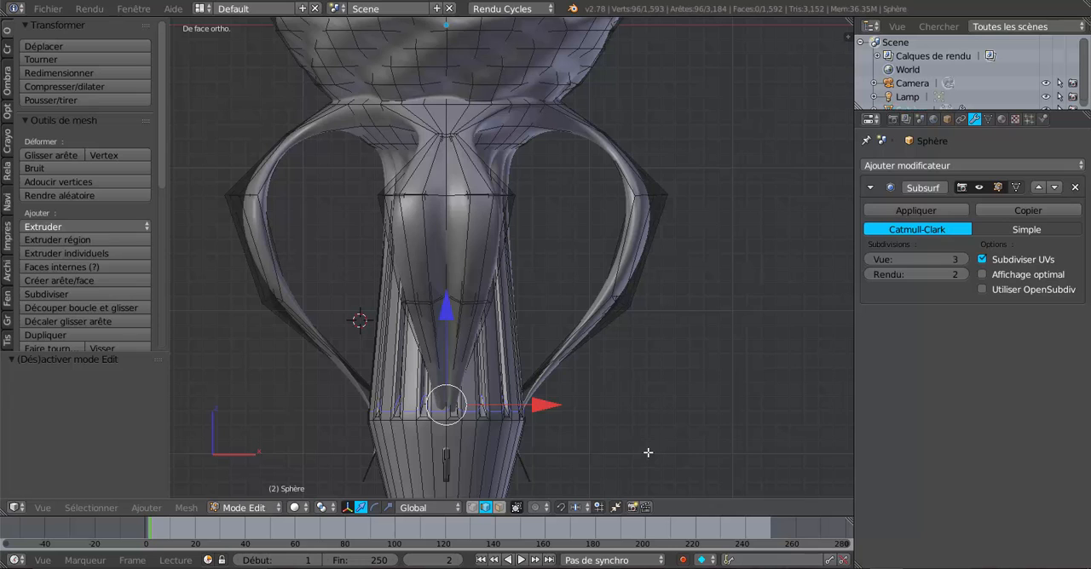
middle_click_drag(649, 454, 670, 399, "shift")
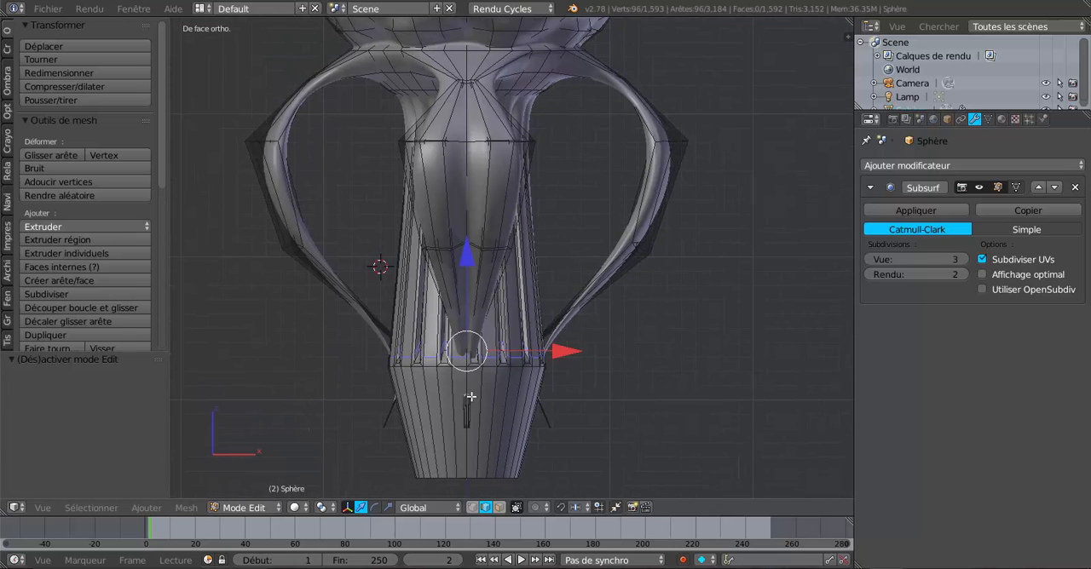
key("z")
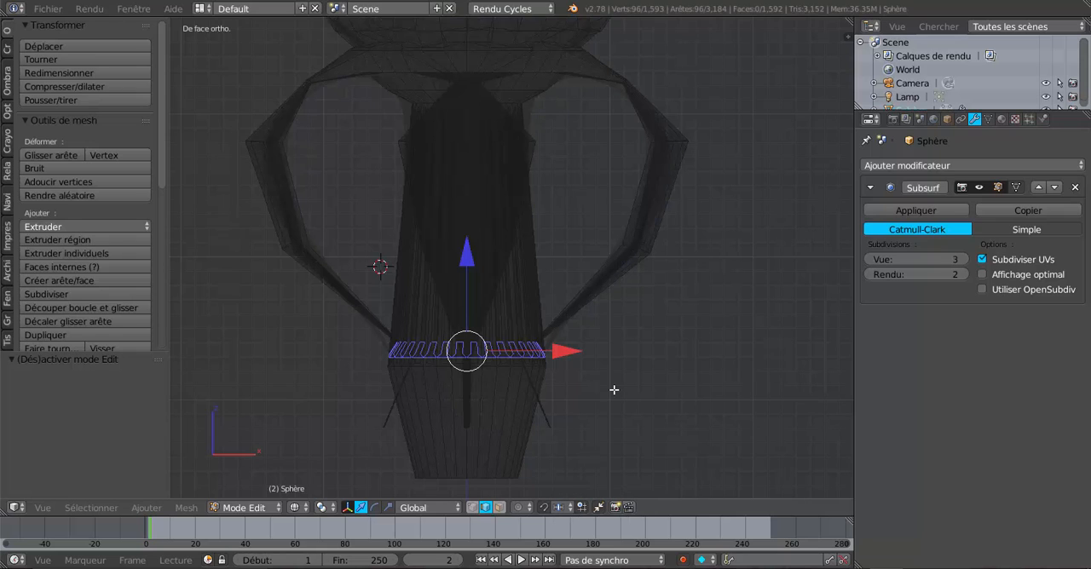
key("1")
key("a")
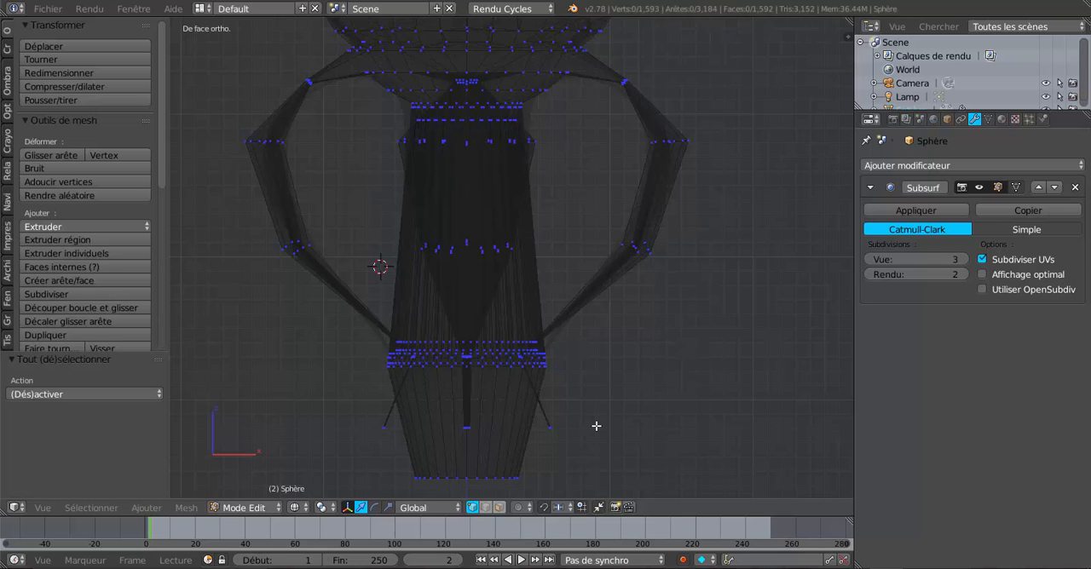
scroll(595, 426, "up", 3)
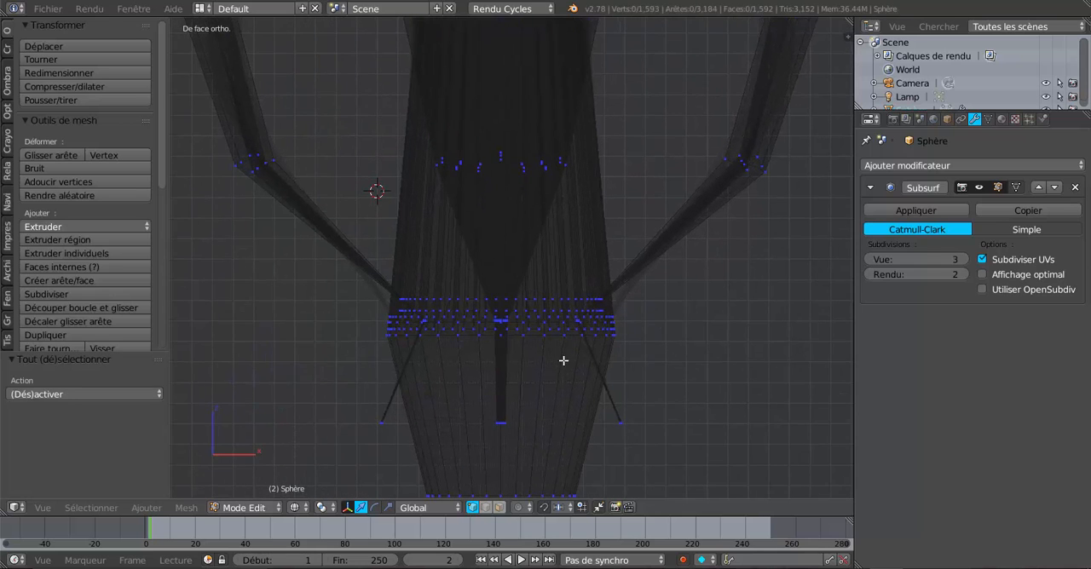
scroll(491, 361, "up", 2)
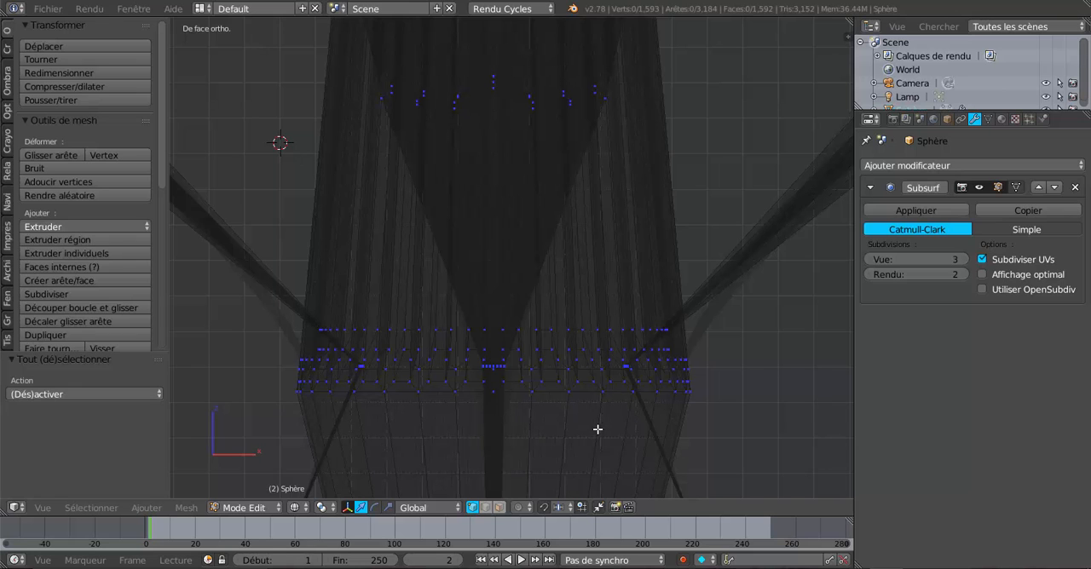
scroll(598, 429, "down", 3)
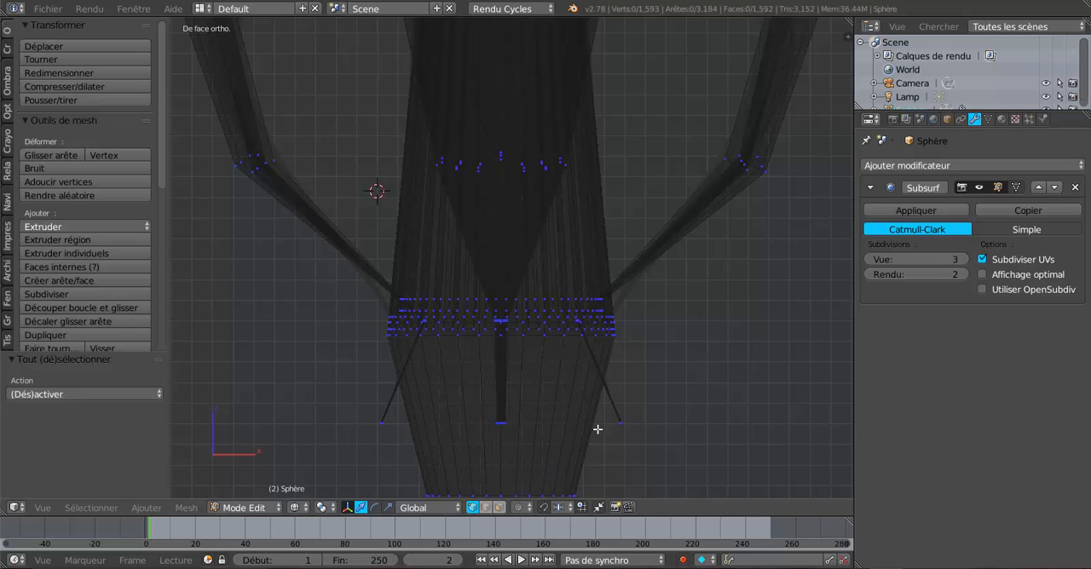
key("z")
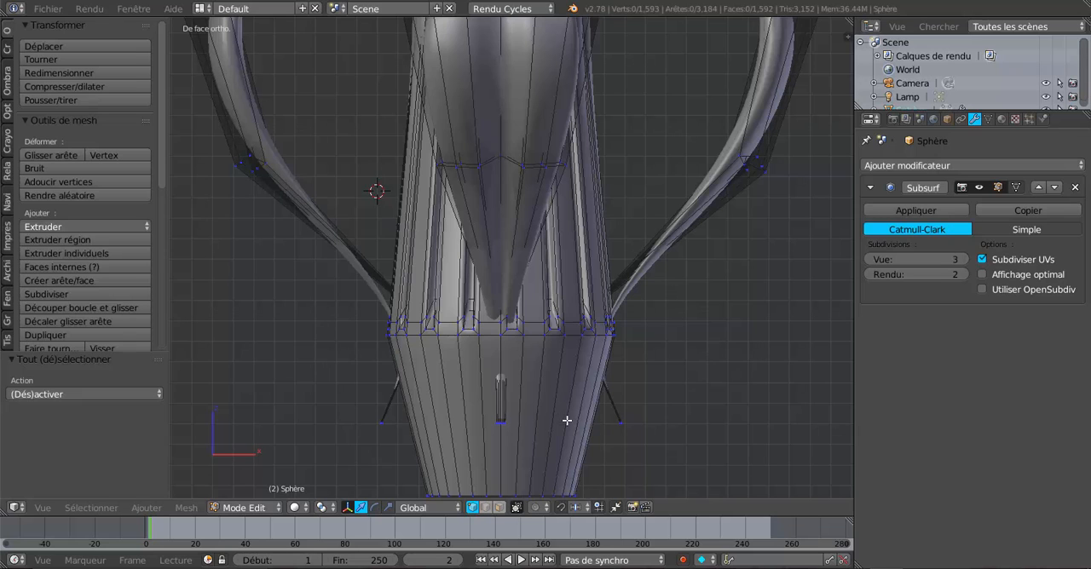
Change to face selection and select the face loops around the column's plain lower section and the narrow band above it
right_click(562, 308, "alt")
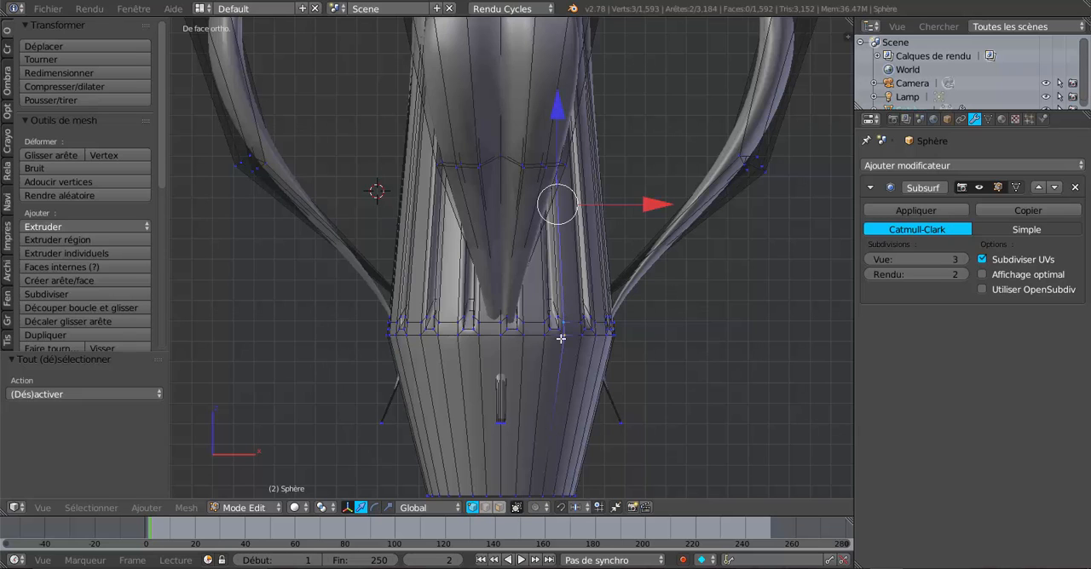
left_click(499, 507)
scroll(533, 460, "up", 2)
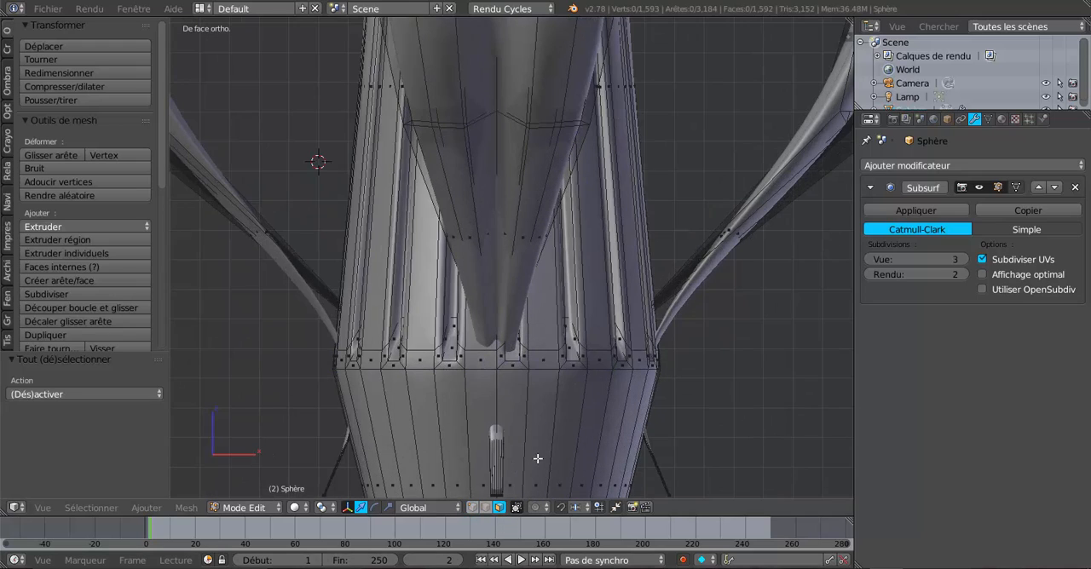
right_click(586, 359, "alt")
right_click(576, 390, "alt+shift")
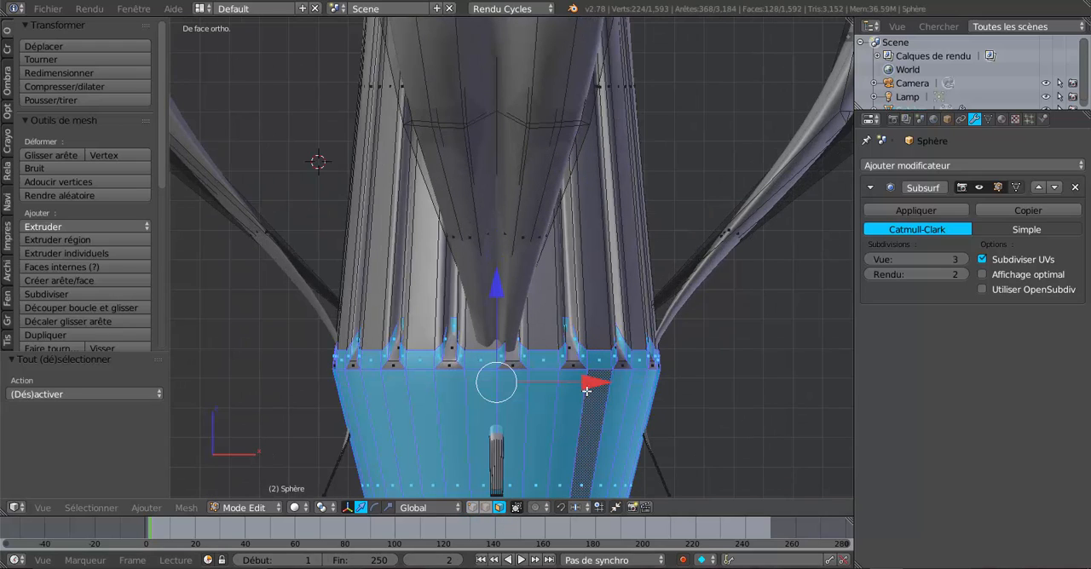
scroll(573, 410, "down", 3)
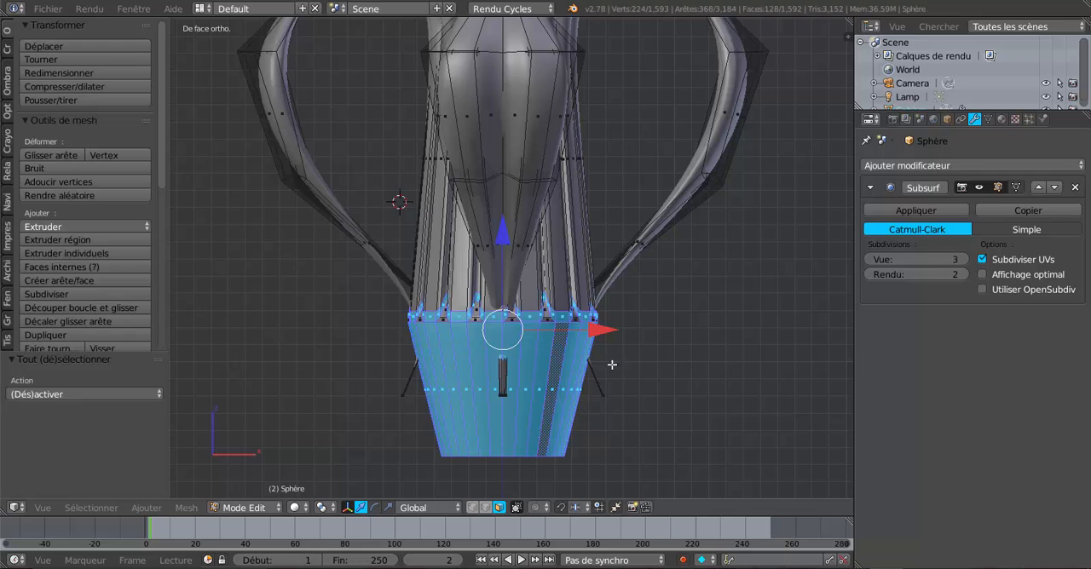
Add the fluted section's faces to the selection and hide all selected column faces to expose the leg ends
scroll(591, 318, "up", 3)
right_click(614, 274, "alt+shift")
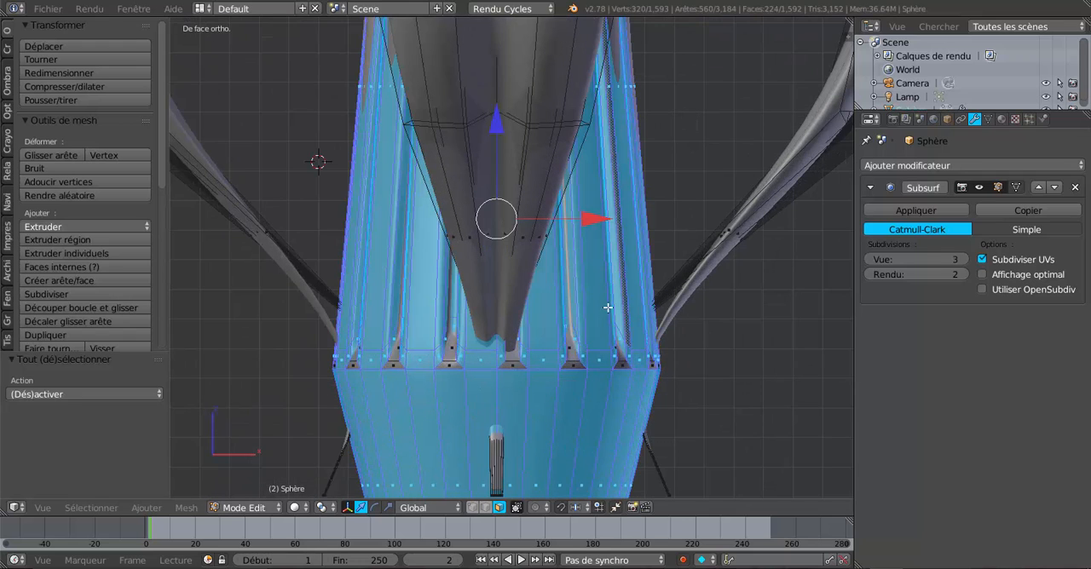
scroll(593, 385, "up", 2)
scroll(602, 390, "down", 3)
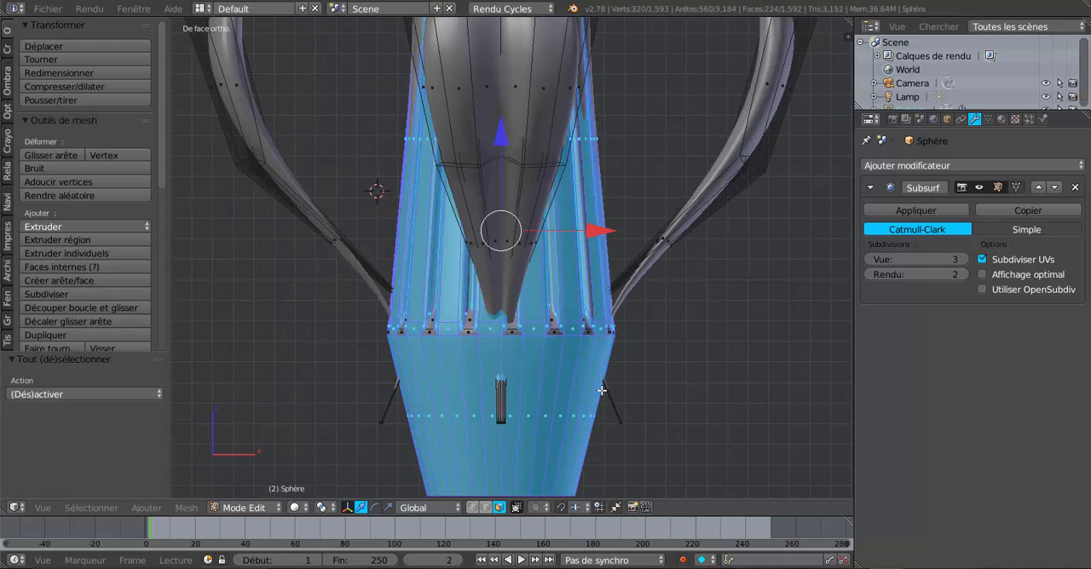
scroll(600, 364, "up", 1)
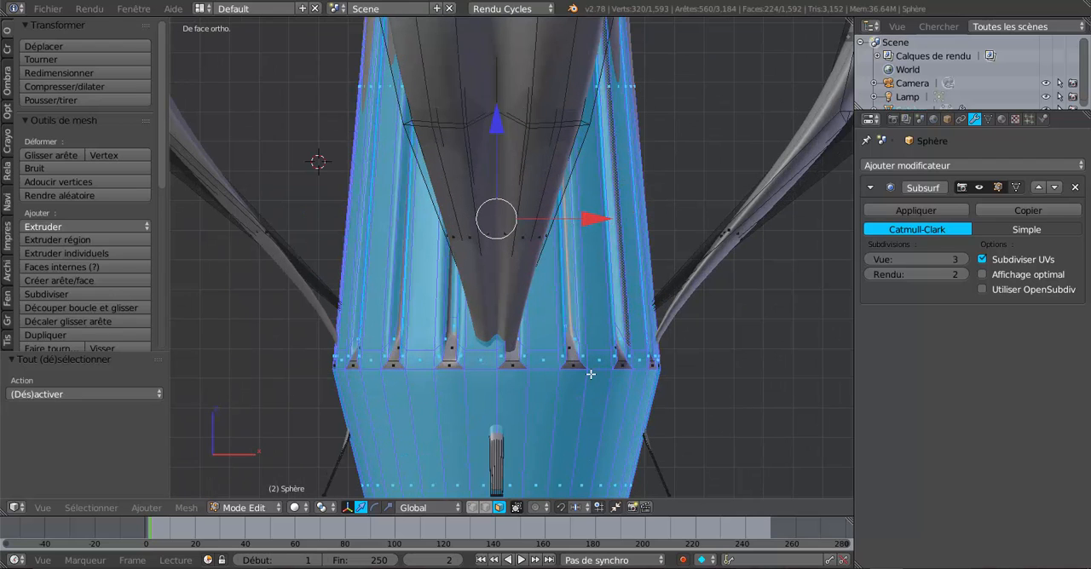
scroll(719, 427, "down", 4)
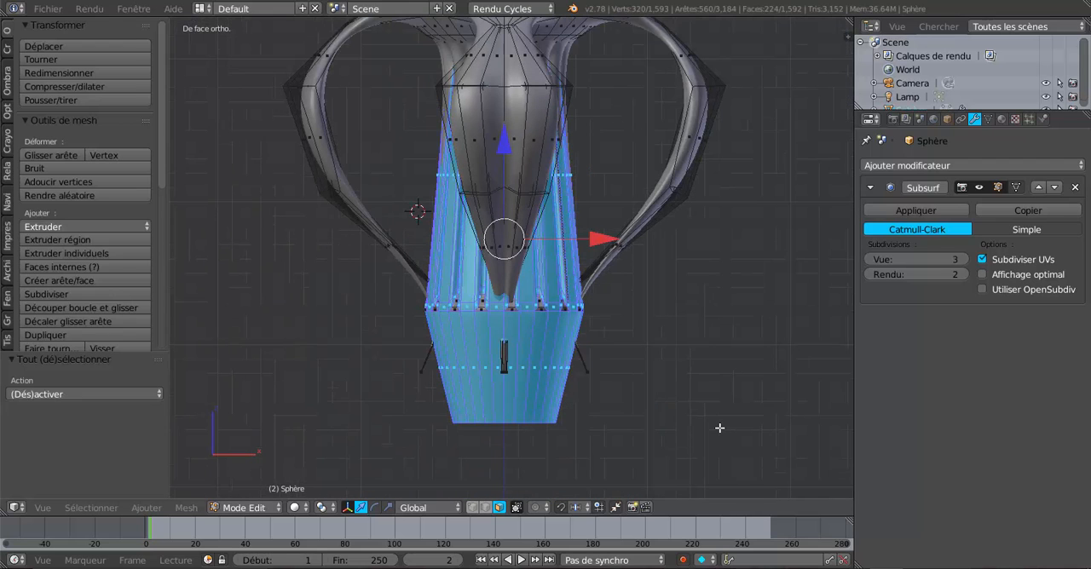
key("h")
scroll(719, 428, "up", 1)
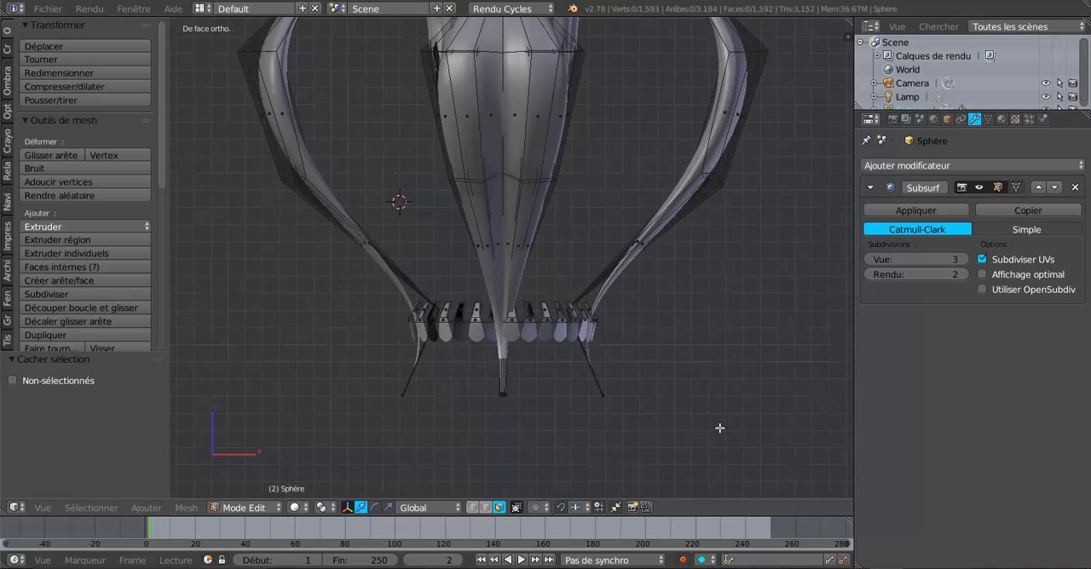
scroll(638, 431, "up", 3)
middle_click_drag(589, 434, 696, 413)
key("Tab")
key("Tab")
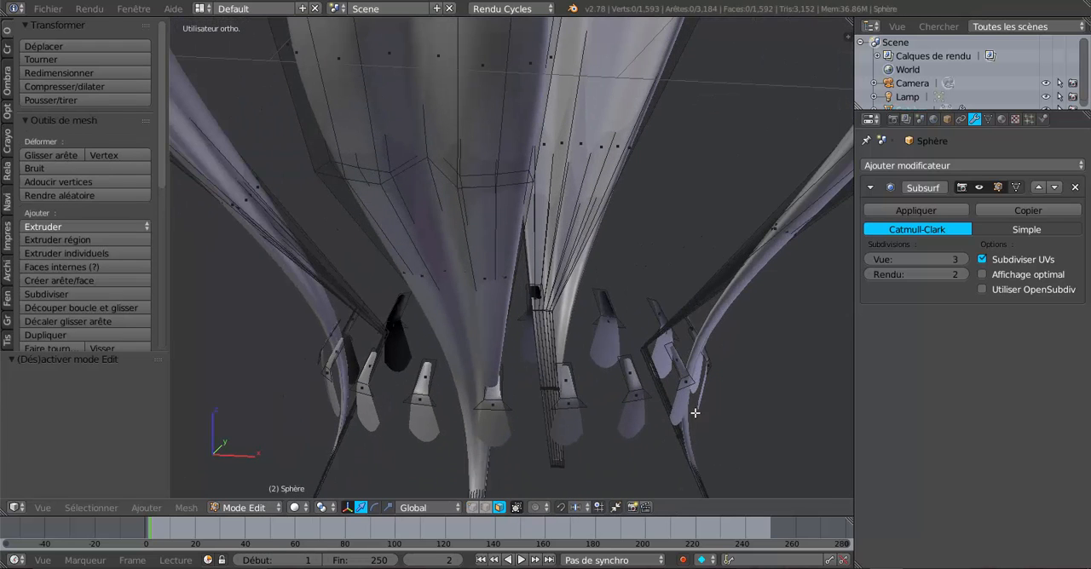
Set the Subsurf modifier's view subdivisions to 0 and display the mesh in wireframe around the leg ends
left_click(870, 259)
type("0")
key("Return")
middle_click_drag(605, 422, 529, 420)
left_click(530, 420)
key("z")
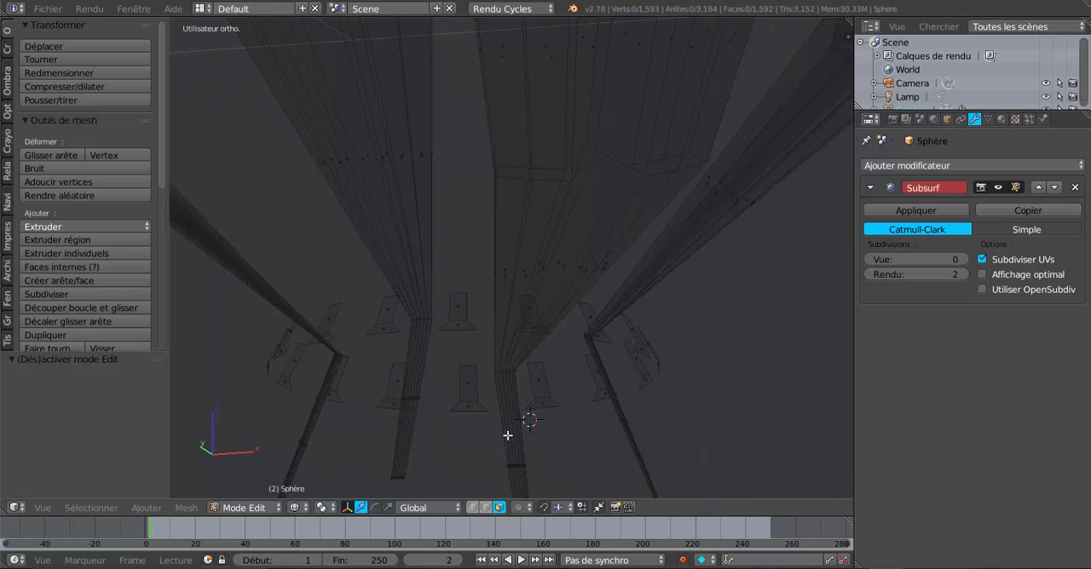
Switch to vertex selection and select the vertex rings where all four legs bend near the column's base
left_click(472, 507)
right_click(506, 372, "alt")
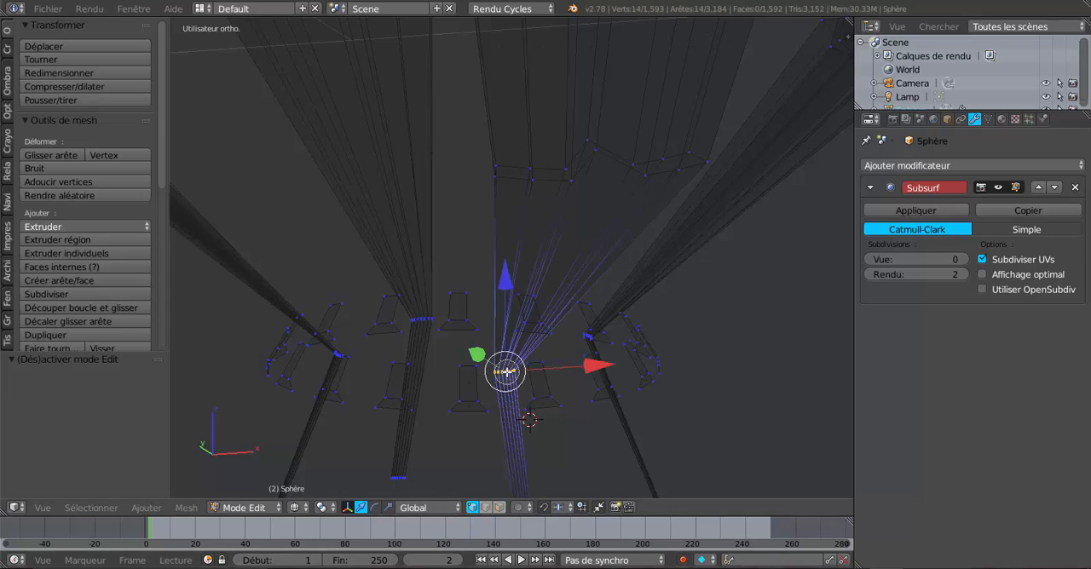
right_click(421, 320, "alt+shift")
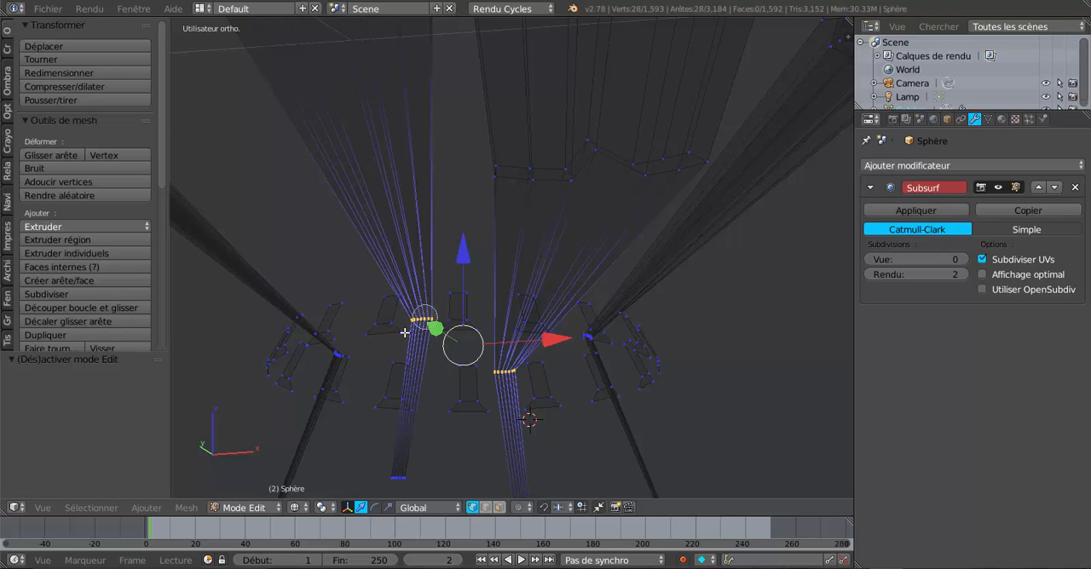
middle_click_drag(397, 366, 546, 369)
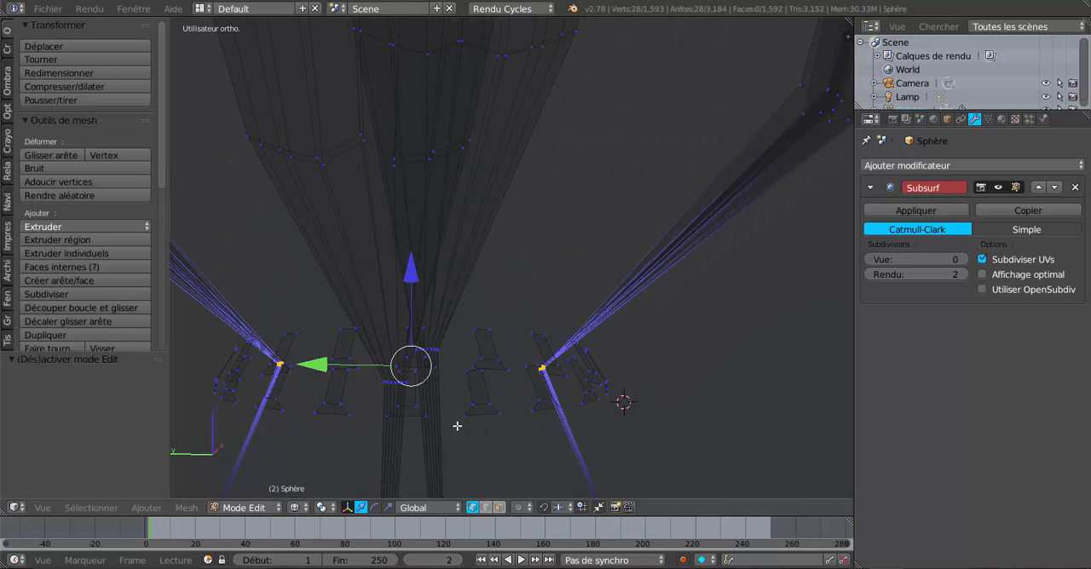
middle_click_drag(457, 427, 552, 448)
key("c")
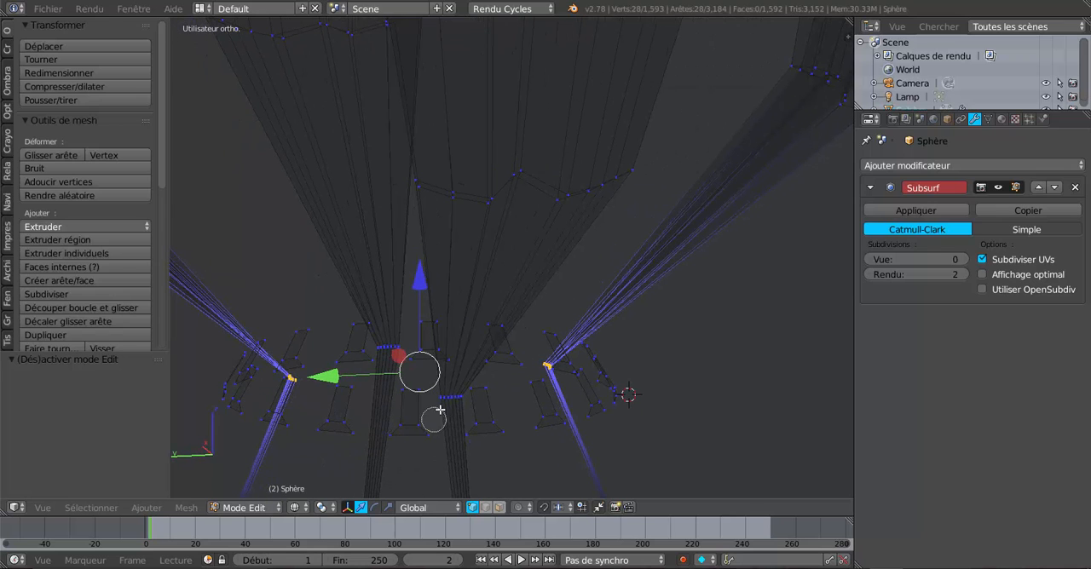
left_click_drag(440, 410, 446, 392)
key("Escape")
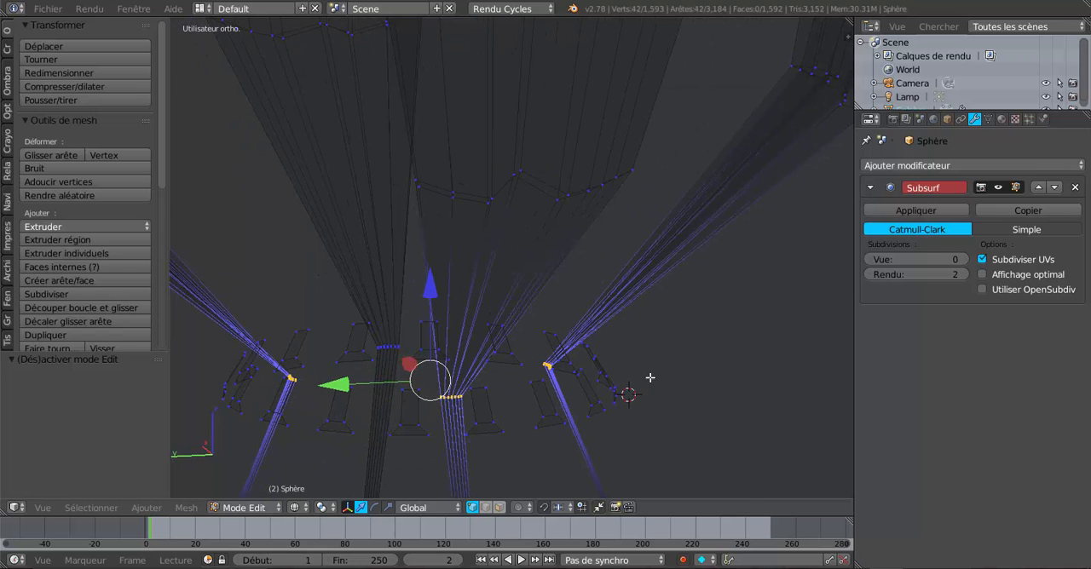
middle_click_drag(650, 378, 496, 391)
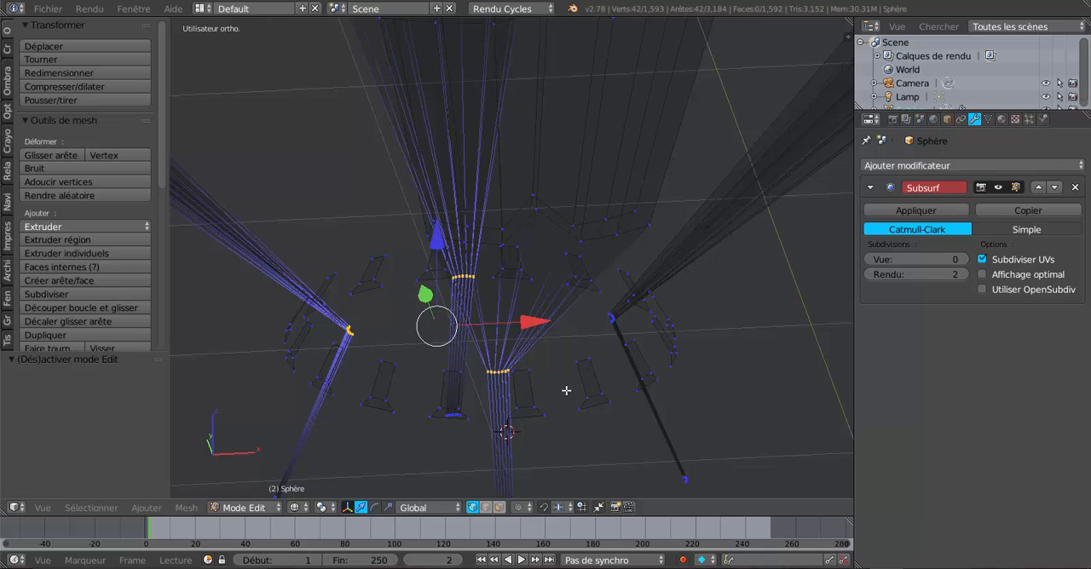
right_click(614, 322, "alt+shift")
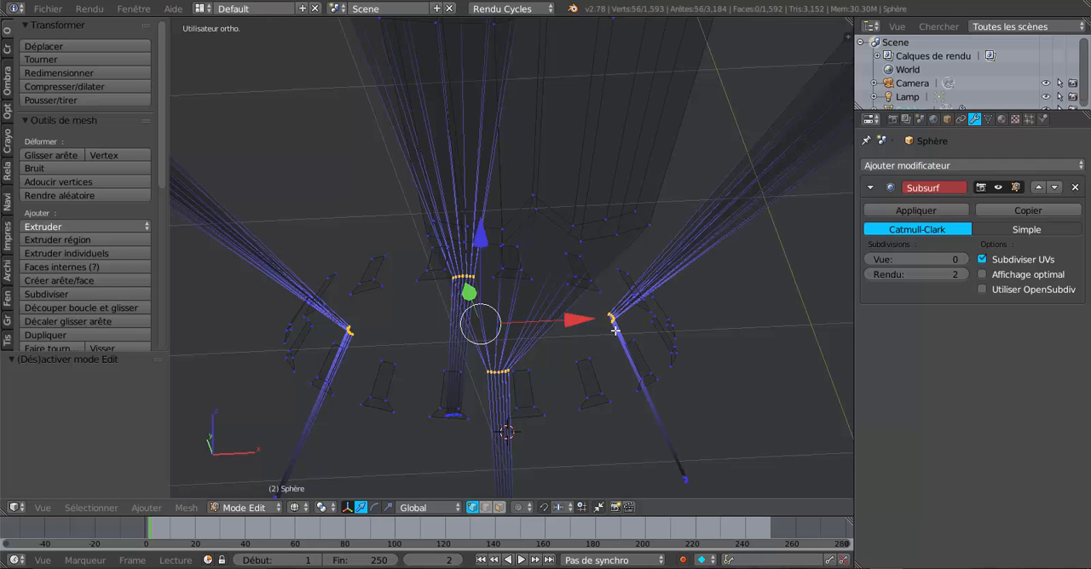
Add the vertices at the tips of all four legs to the selection
middle_click_drag(615, 330, 634, 373)
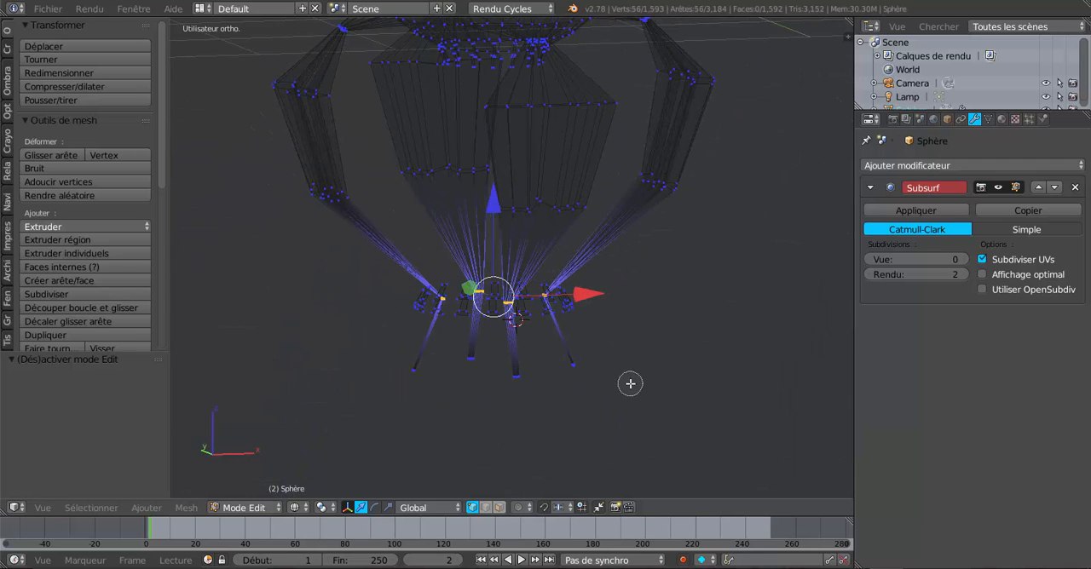
key("e")
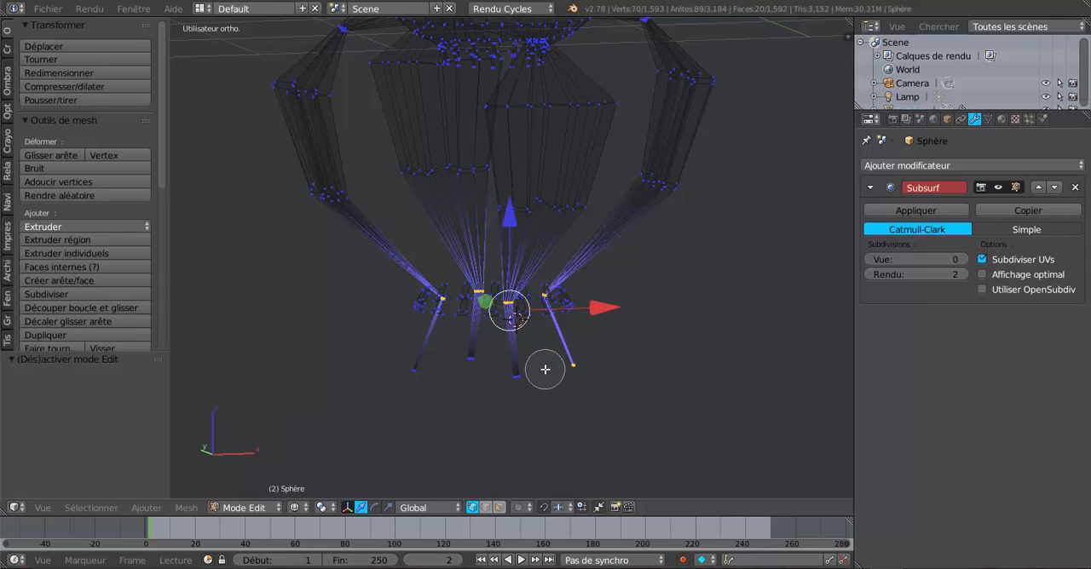
left_click(431, 367)
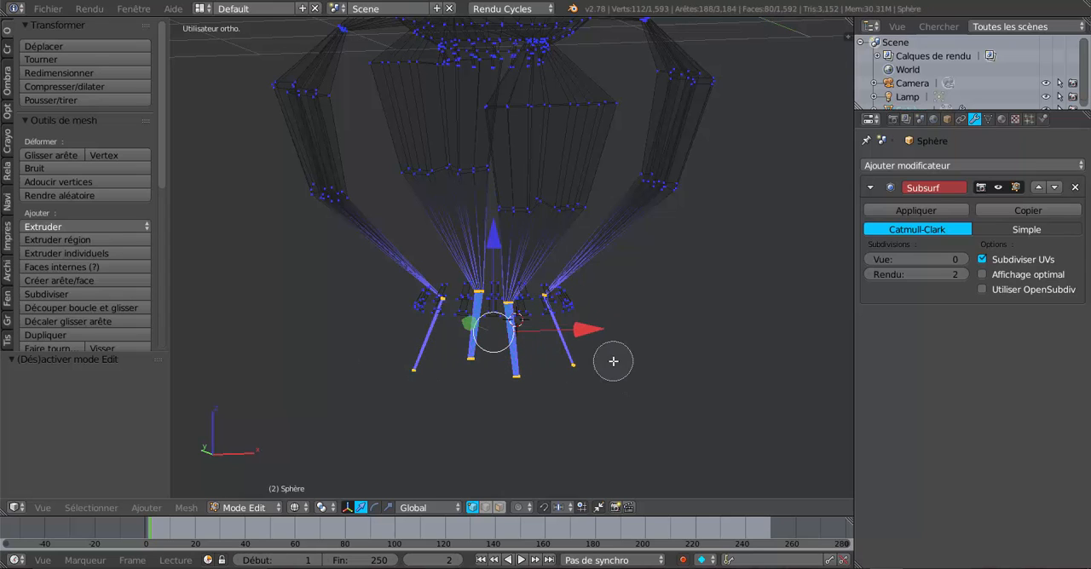
Set the Subsurf modifier's view subdivisions to 3 and display the smoothed model in solid shading
left_click(964, 260)
left_click(964, 260)
left_click(964, 260)
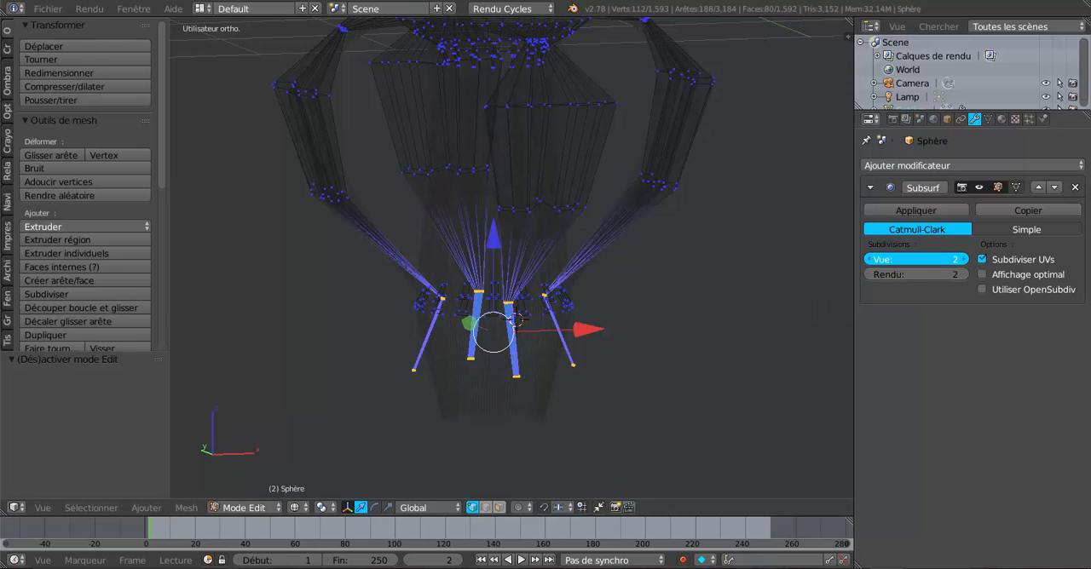
key("Tab")
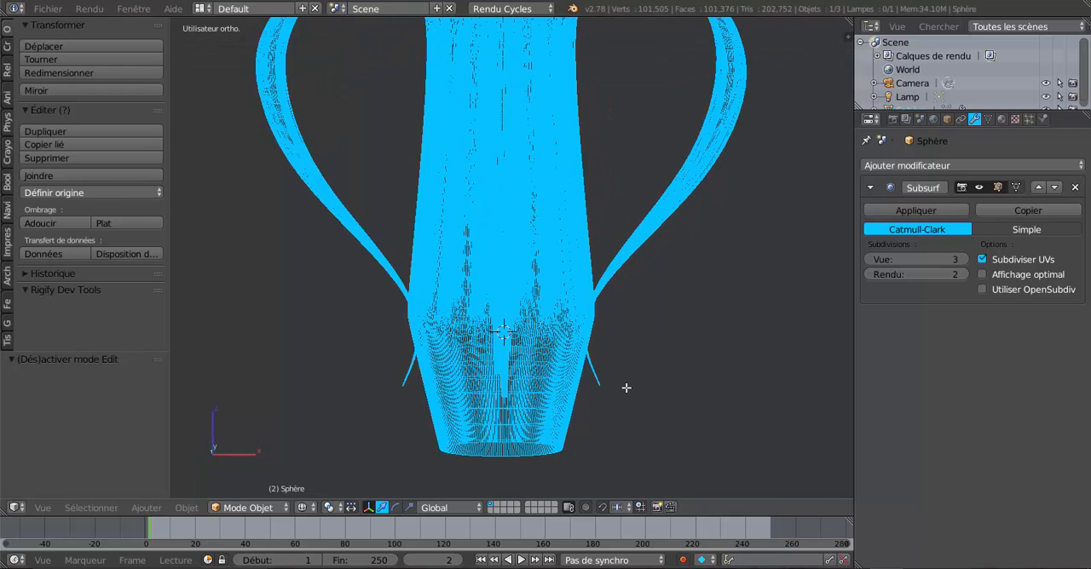
key("Tab")
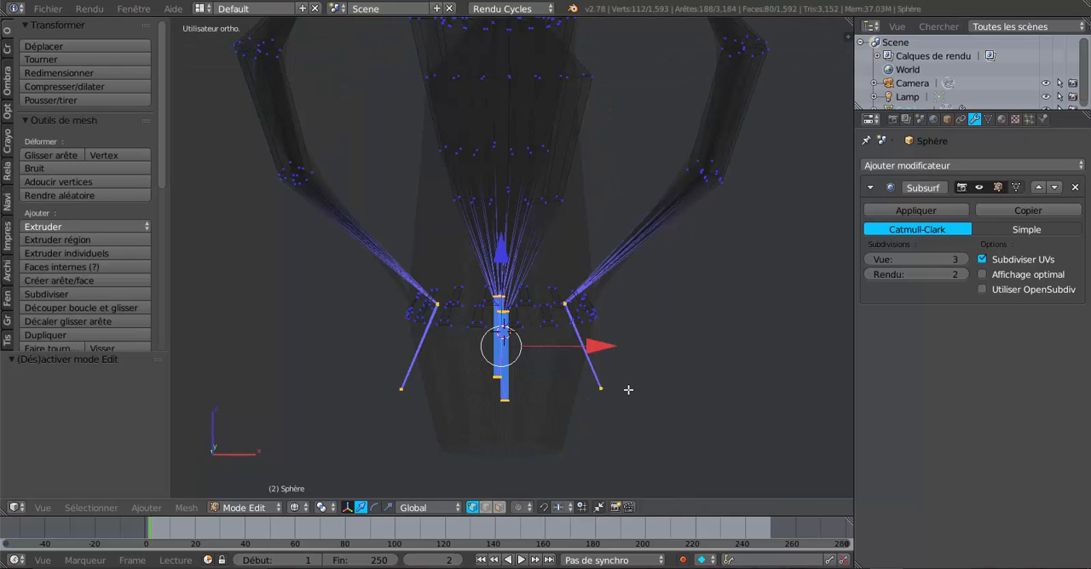
left_click(298, 507)
key("z")
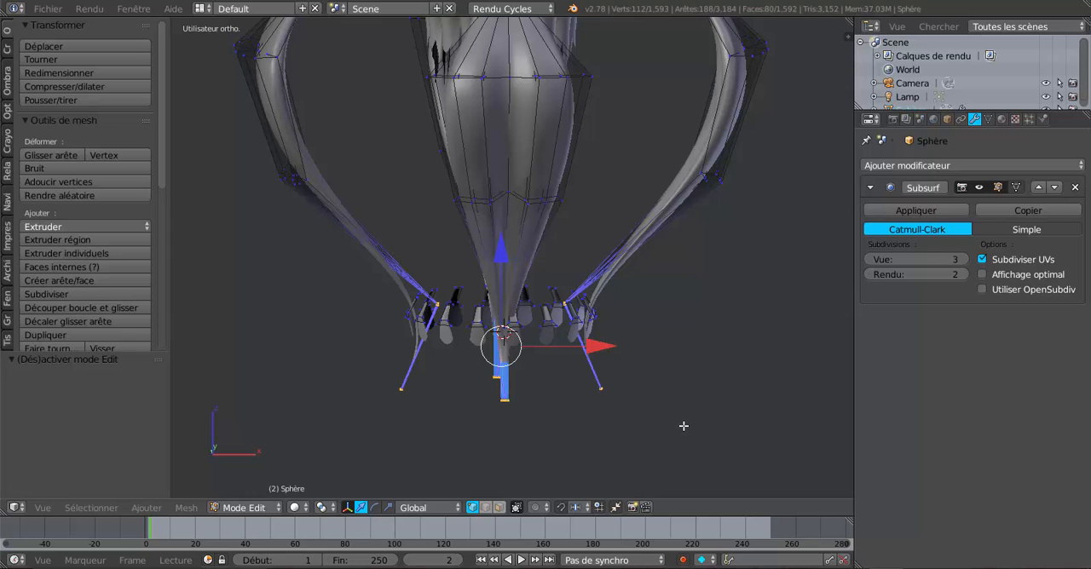
key("Tab")
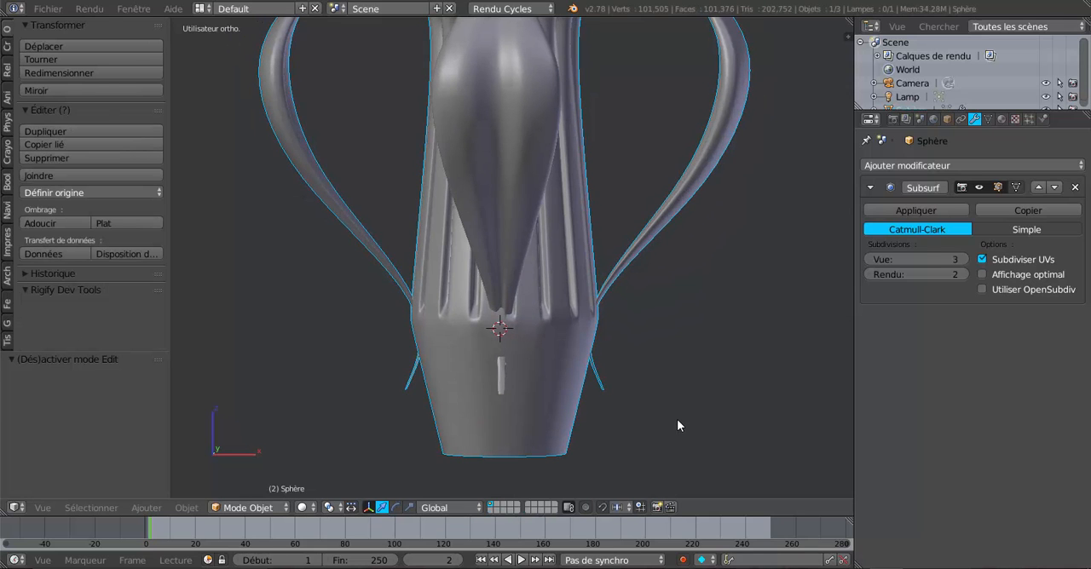
scroll(732, 423, "down", 3)
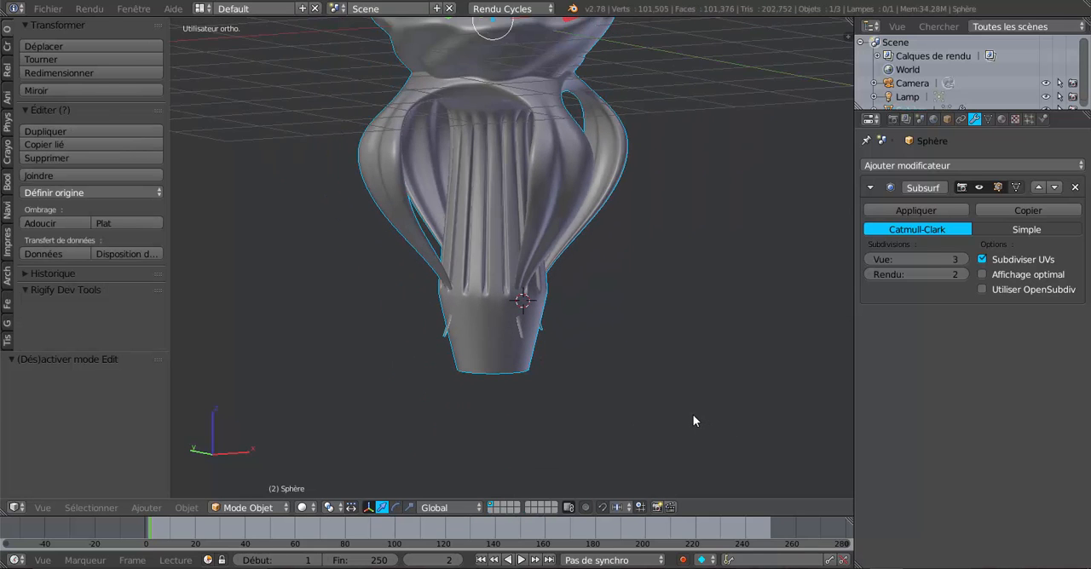
scroll(693, 421, "up", 1)
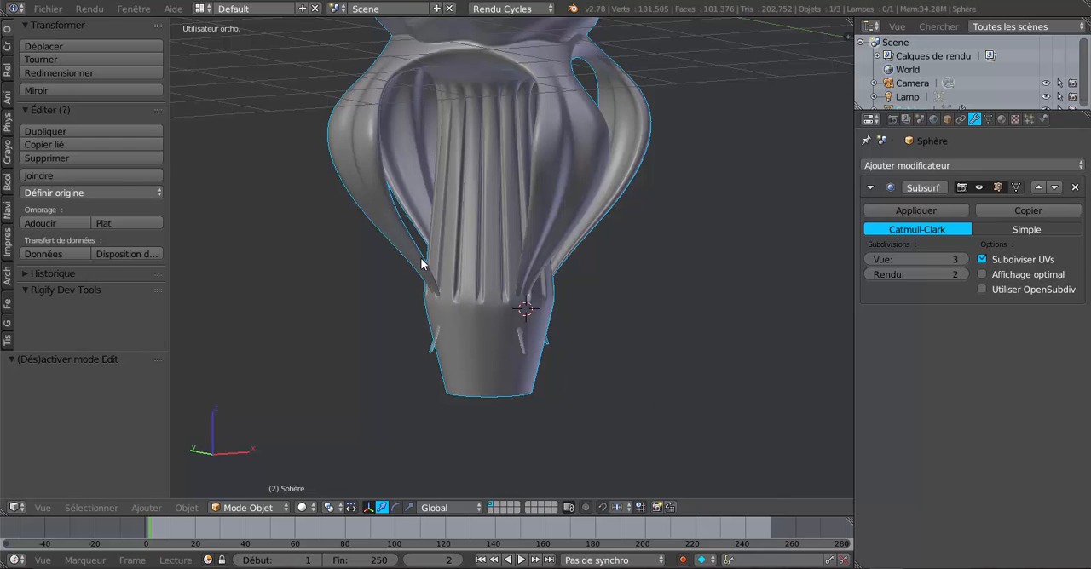
Scale the selected leg ends up uniformly so they stand outside the column's lower section
key("Tab")
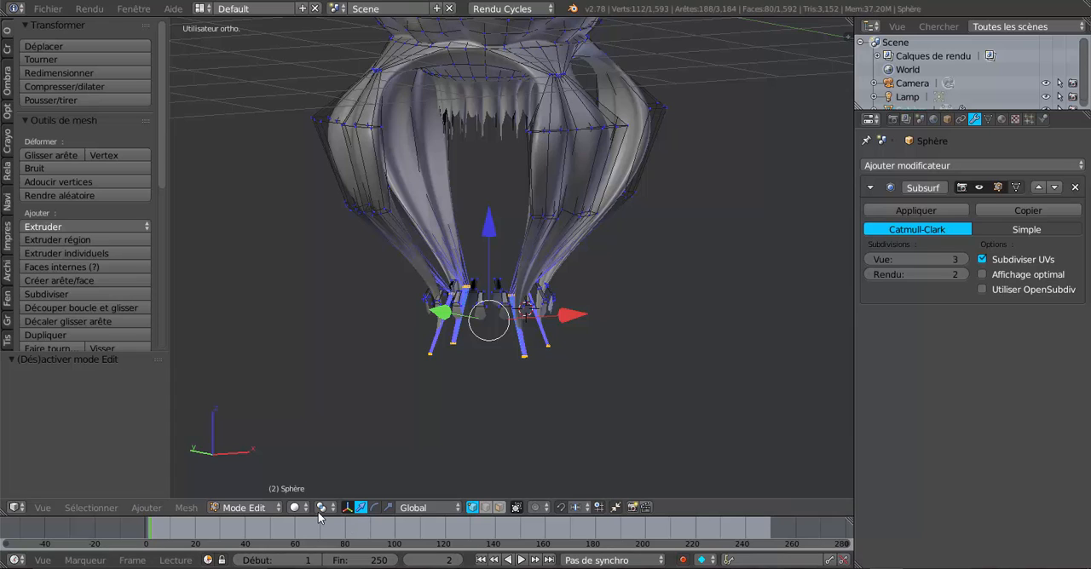
key("s")
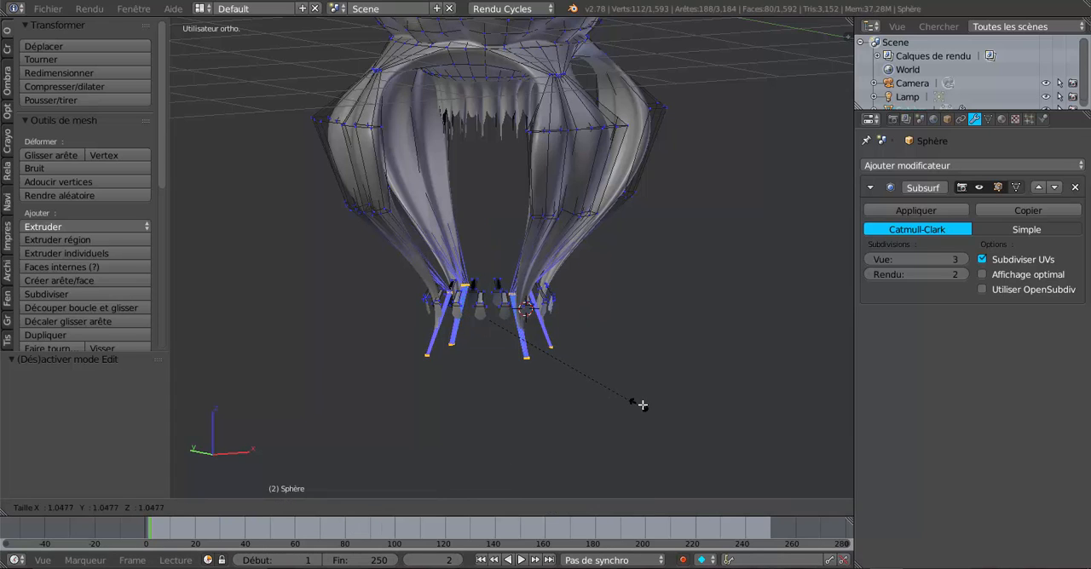
left_click(675, 410)
key("Tab")
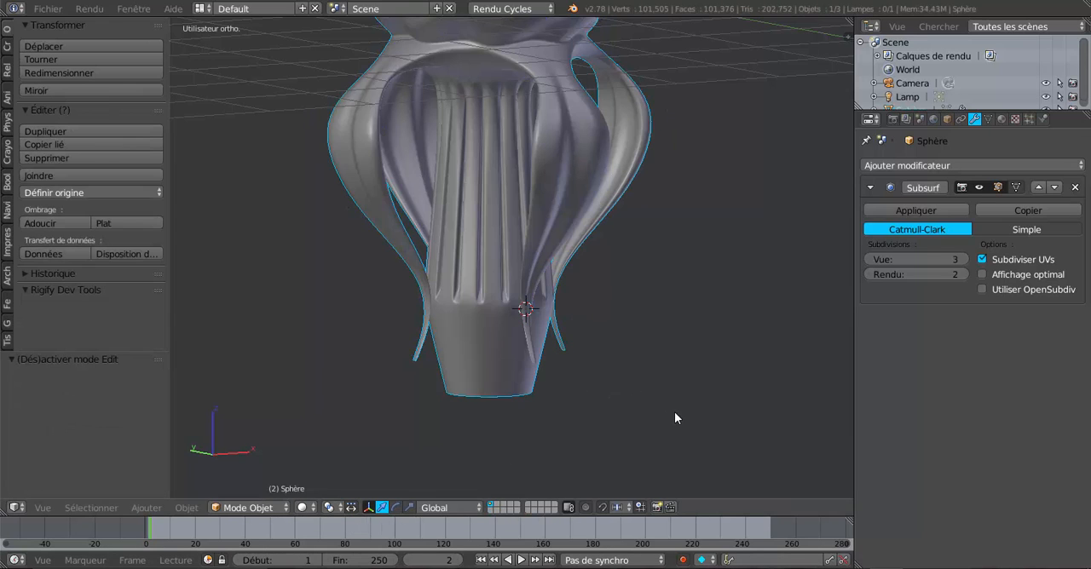
Scale the selected leg ends back inward by 0.952 on all axes to sit closer to the column
middle_click_drag(674, 417, 480, 462)
key("Tab")
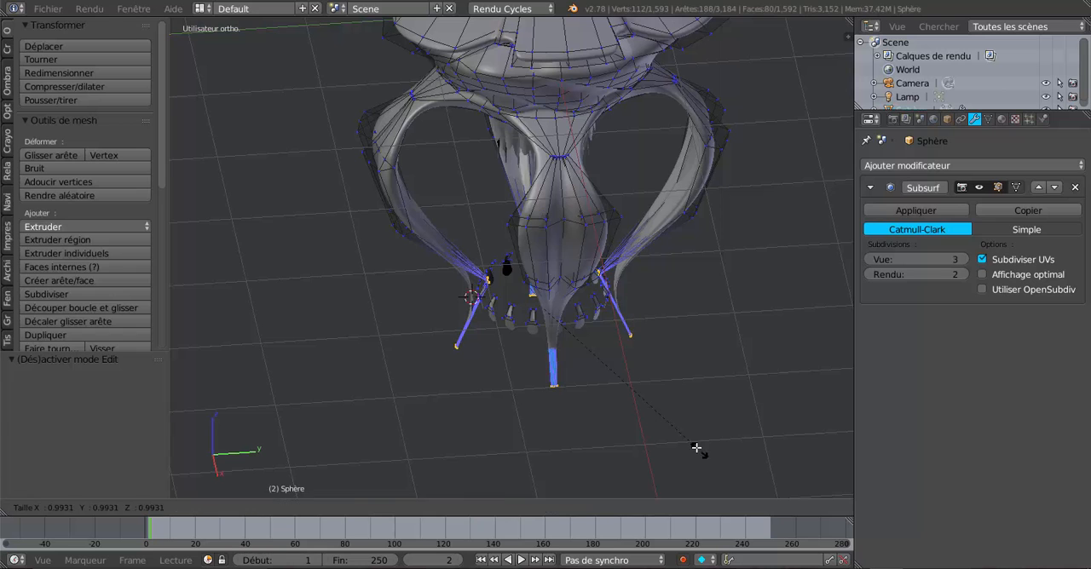
key("Tab")
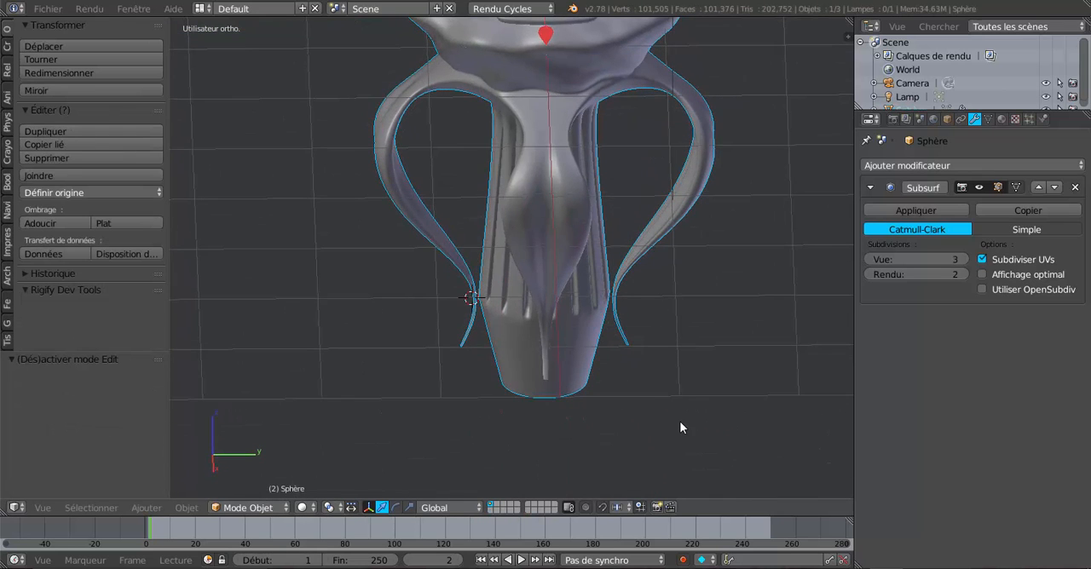
key("Tab")
key("s")
left_click(694, 445)
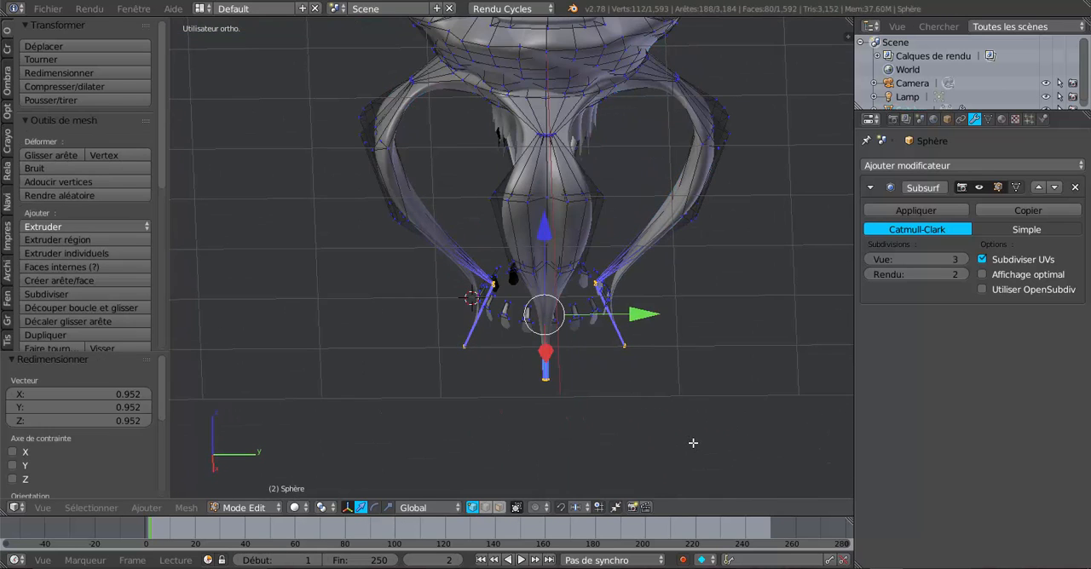
key("Tab")
middle_click_drag(694, 440, 745, 410)
scroll(745, 410, "down", 4)
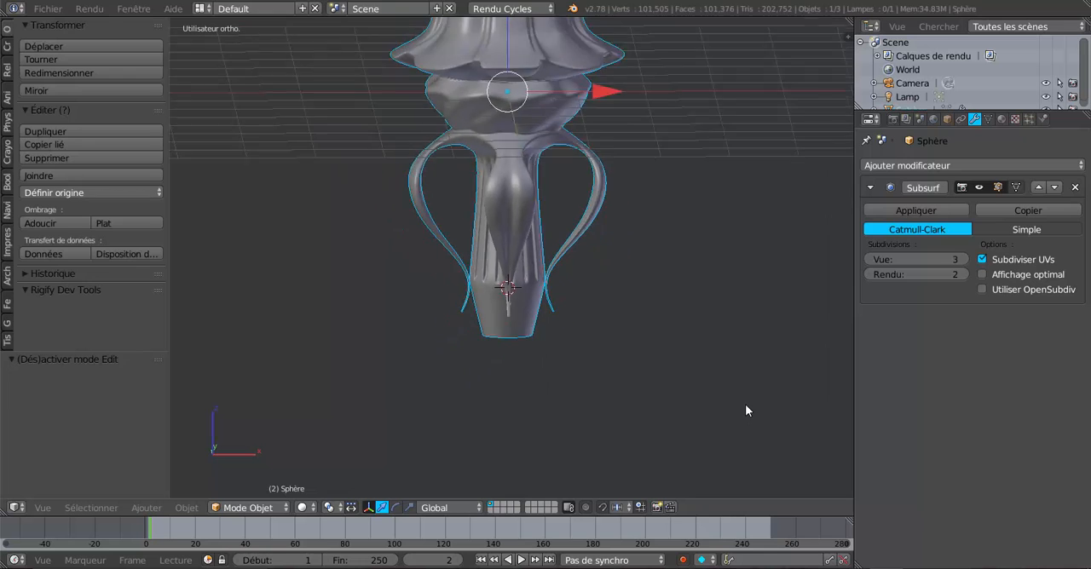
Reveal the hidden column faces in the mesh
key("Tab")
key("Tab")
middle_click_drag(623, 417, 707, 438)
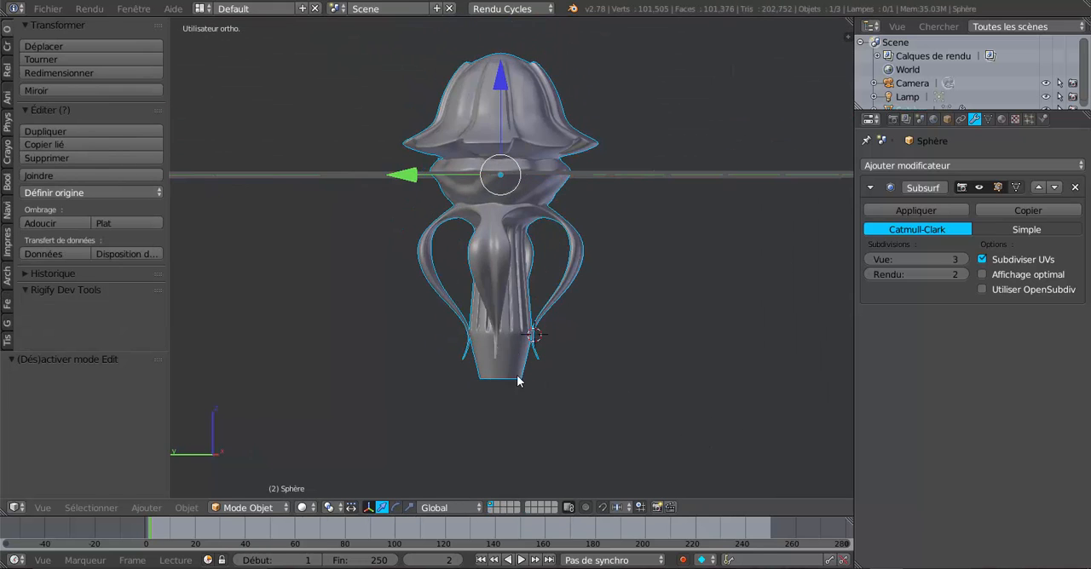
key("Tab")
middle_click_drag(569, 407, 508, 423)
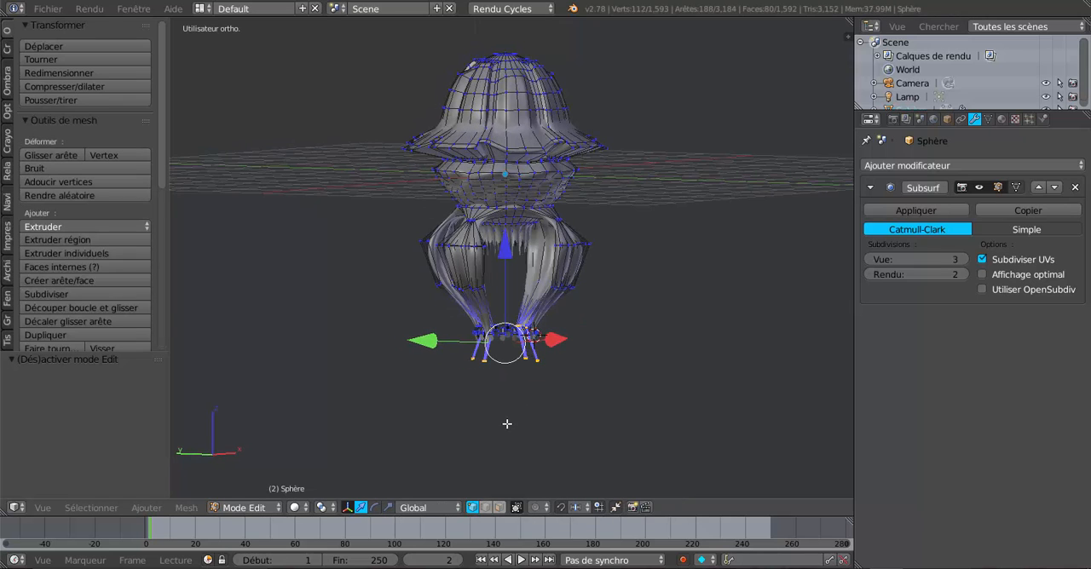
key("alt+h")
Examine from several angles how the curved leg ends sit against the fluted column and its plain base
scroll(507, 426, "up", 1)
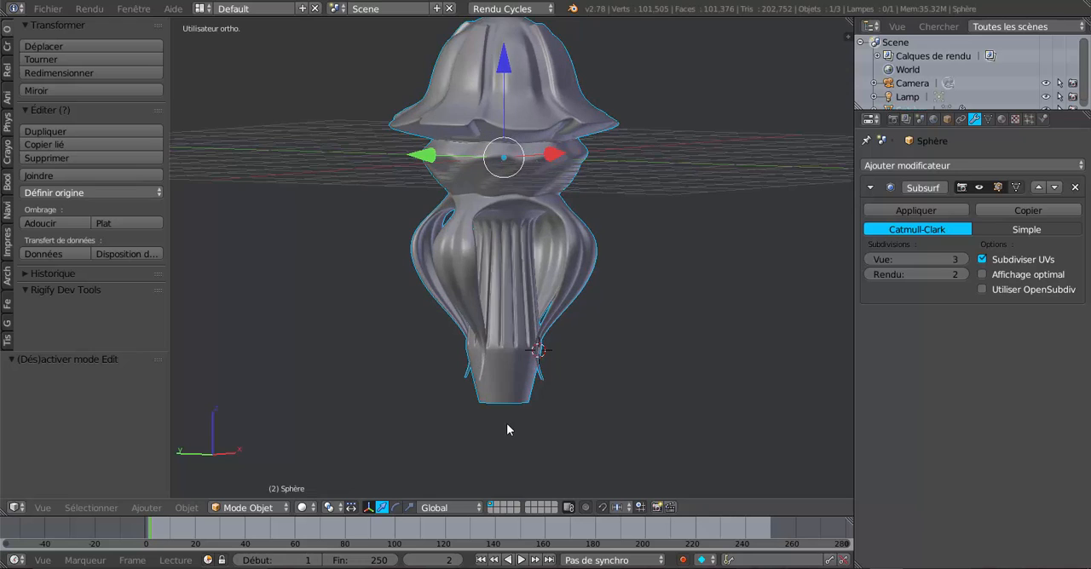
middle_click_drag(532, 423, 550, 355, "shift")
scroll(545, 361, "up", 1)
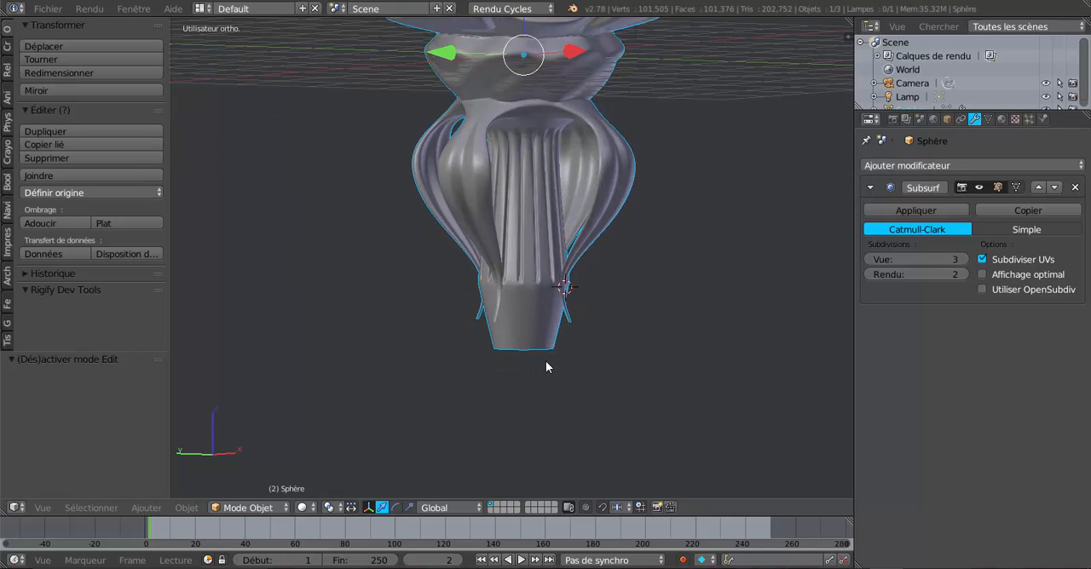
scroll(537, 370, "down", 3)
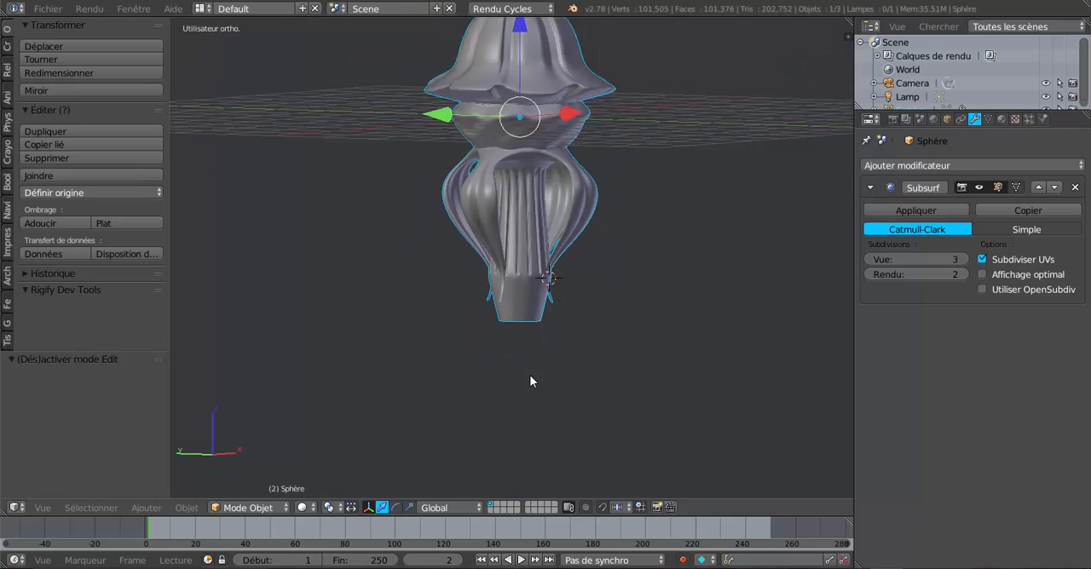
middle_click_drag(531, 382, 577, 383)
scroll(548, 389, "up", 2)
scroll(577, 384, "down", 1)
scroll(527, 386, "up", 3)
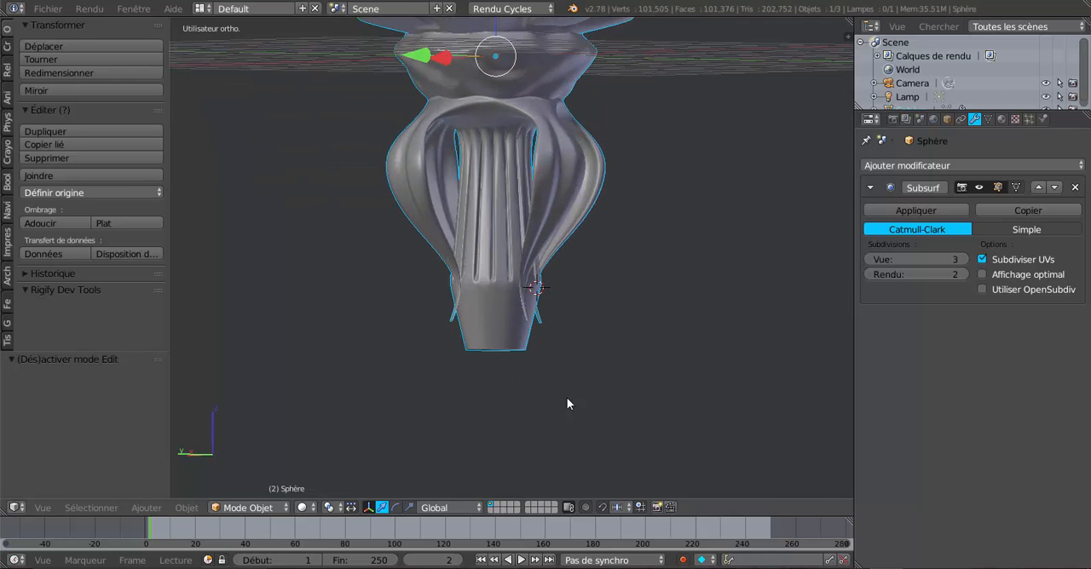
Deselect all vertices and display the mesh in front-view wireframe around the column's base
key("KP_1")
key("Tab")
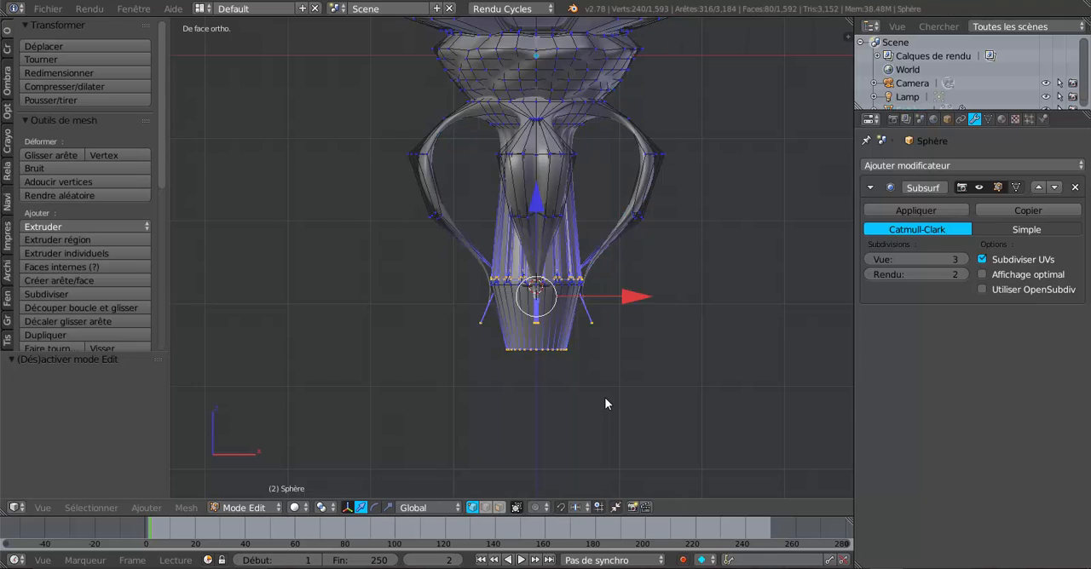
key("a")
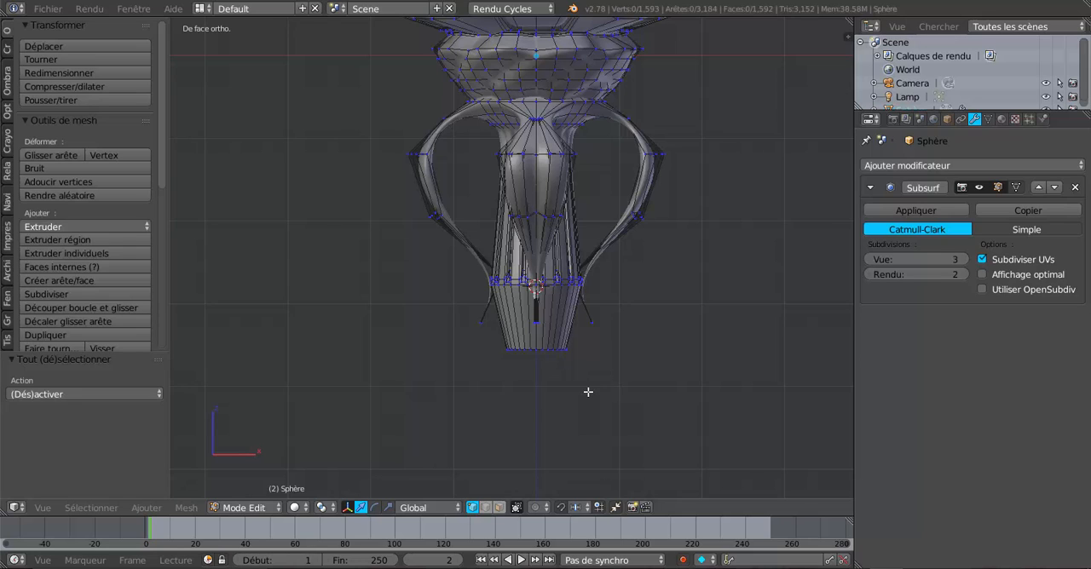
key("z")
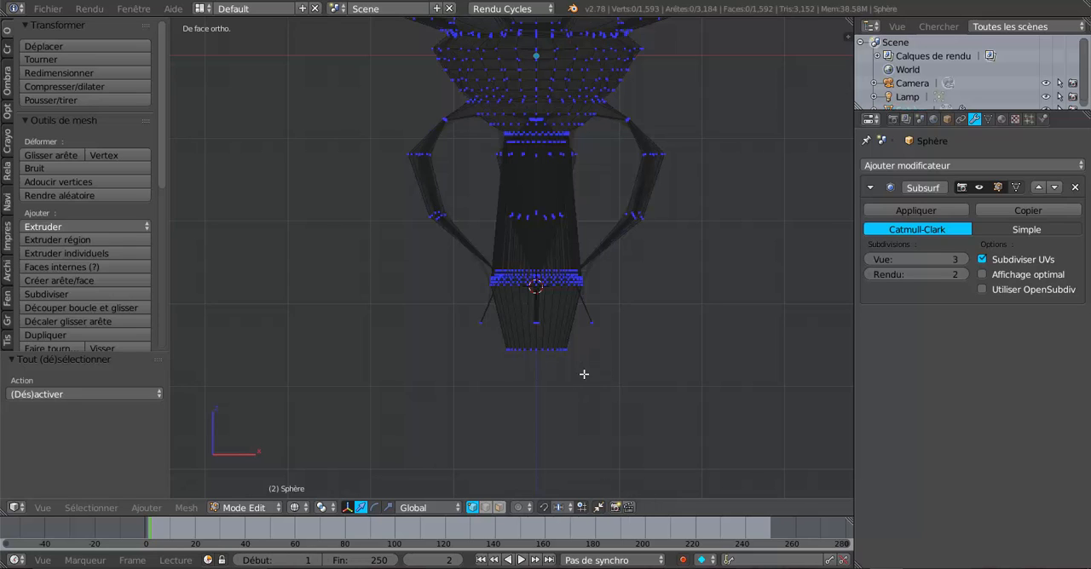
scroll(598, 413, "up", 3)
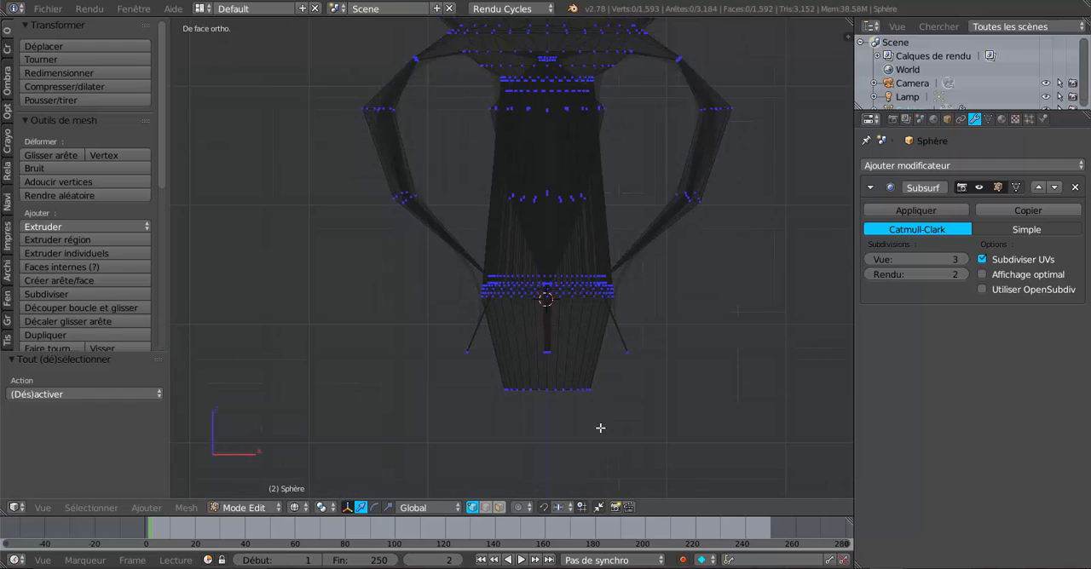
scroll(565, 324, "up", 1)
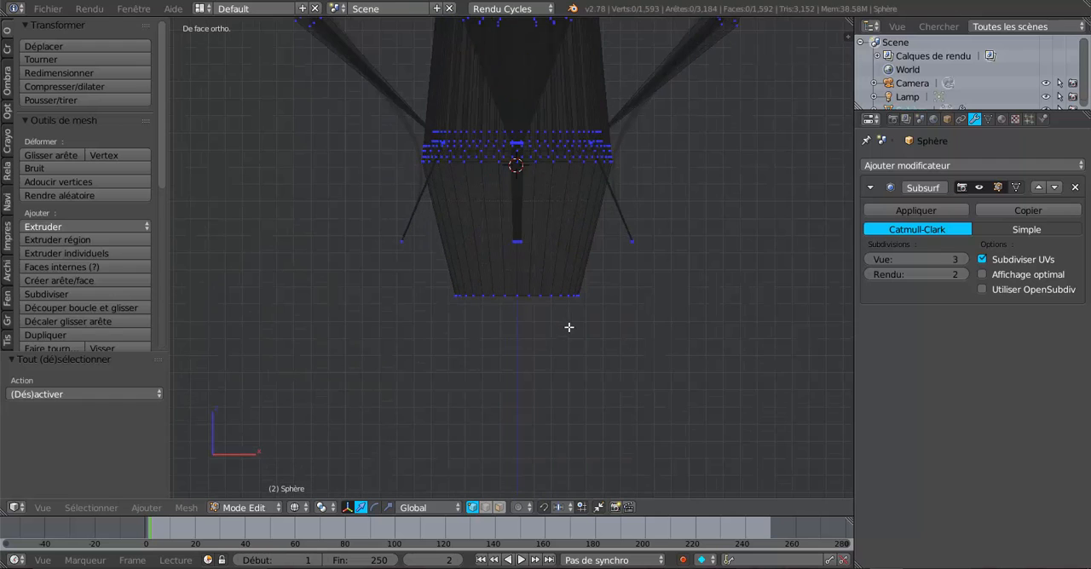
Select the column base's lower rim vertices at both X ends and straighten them with LoopTools Gstretch, using the Spread evenly method
key("c")
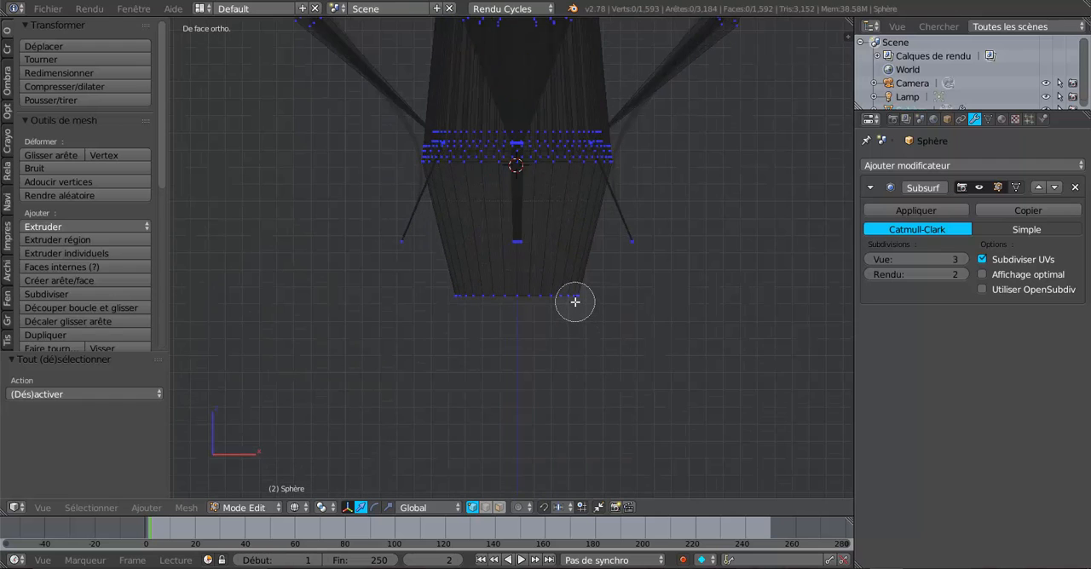
key("Escape")
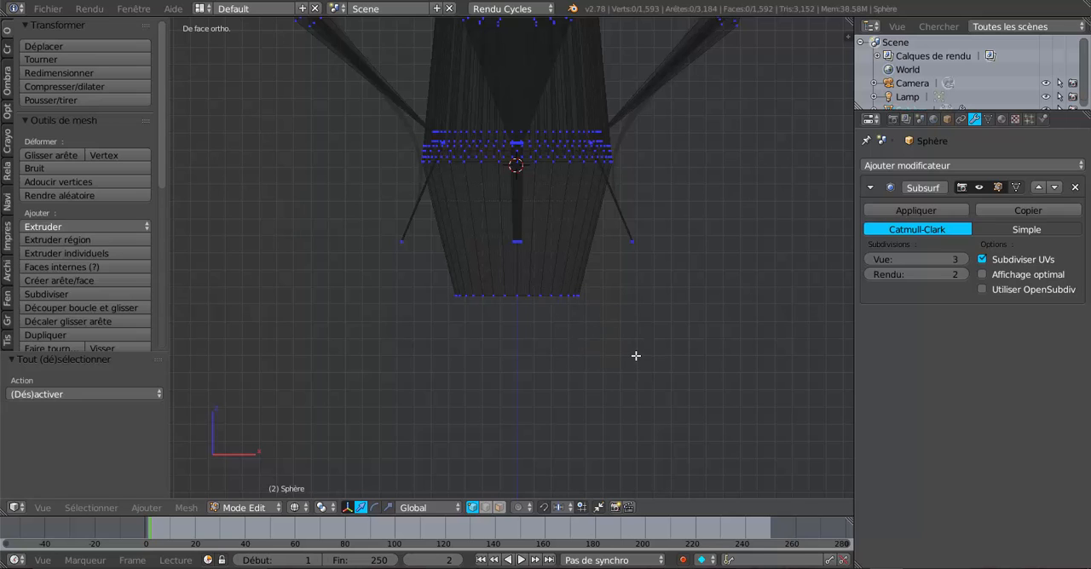
key("c")
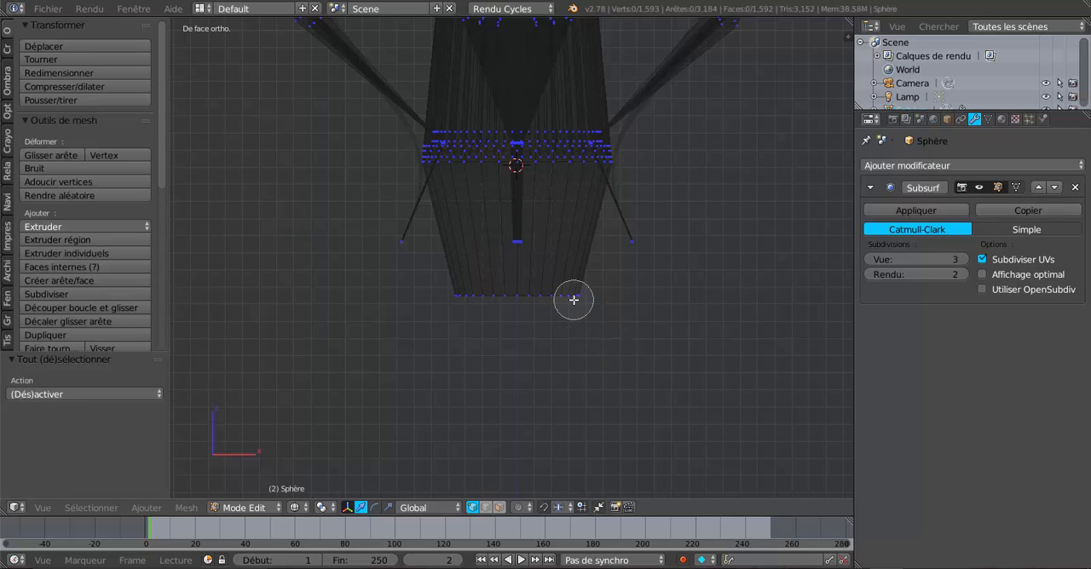
left_click(576, 298)
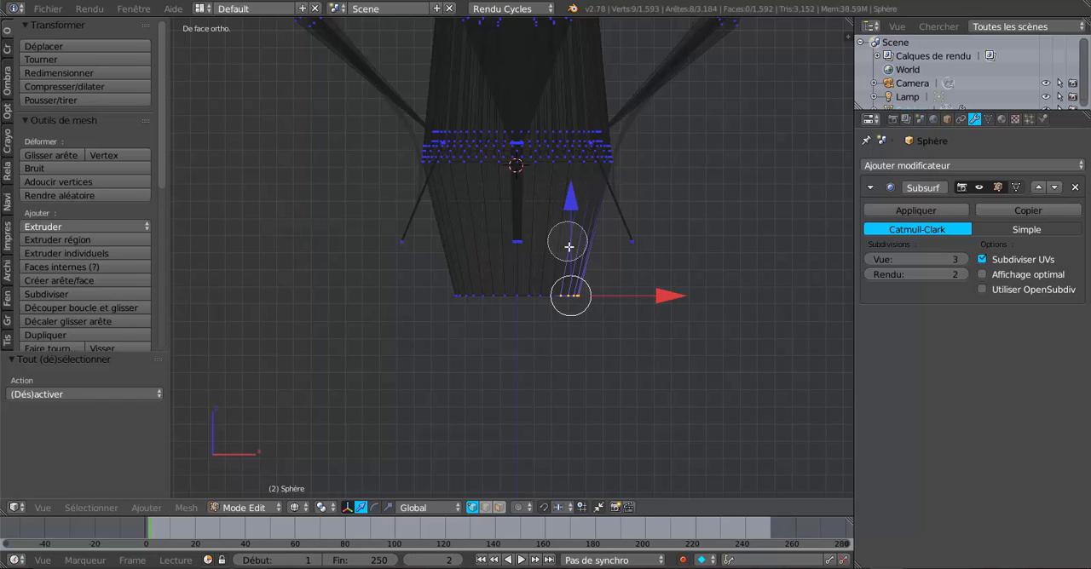
left_click(460, 300)
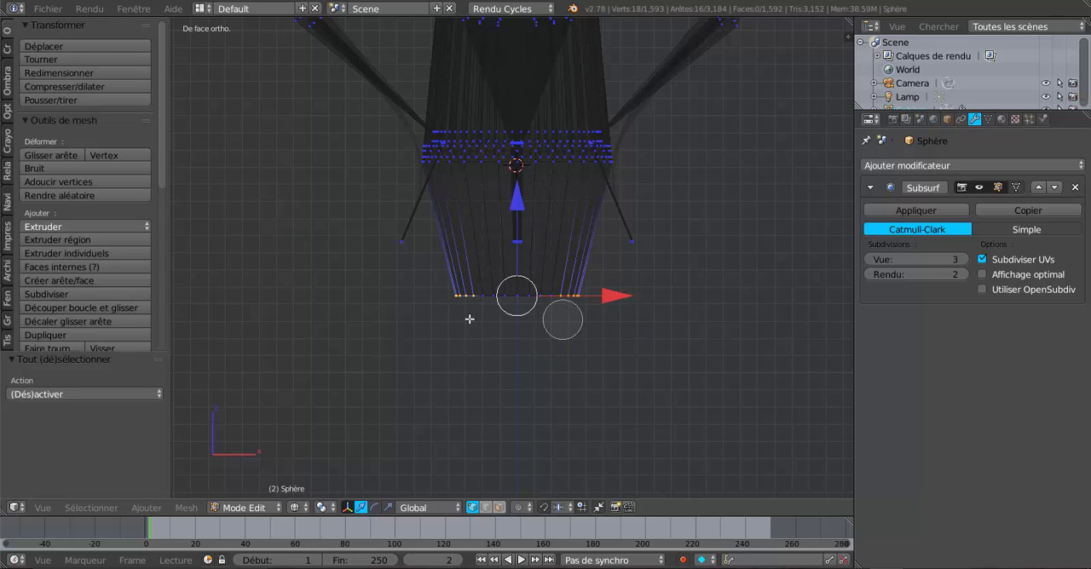
key("Escape")
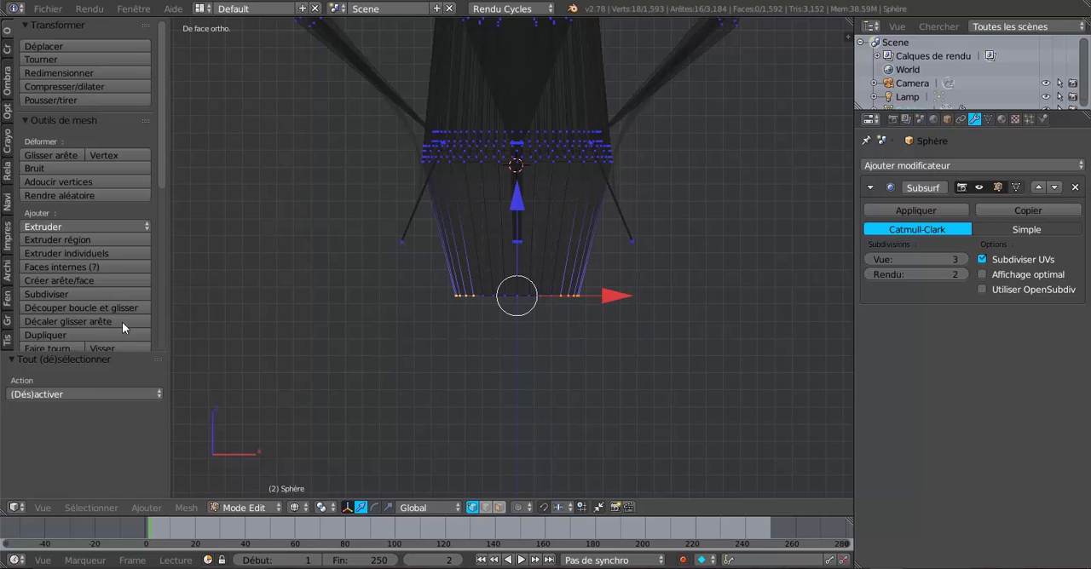
left_click_drag(157, 166, 155, 346)
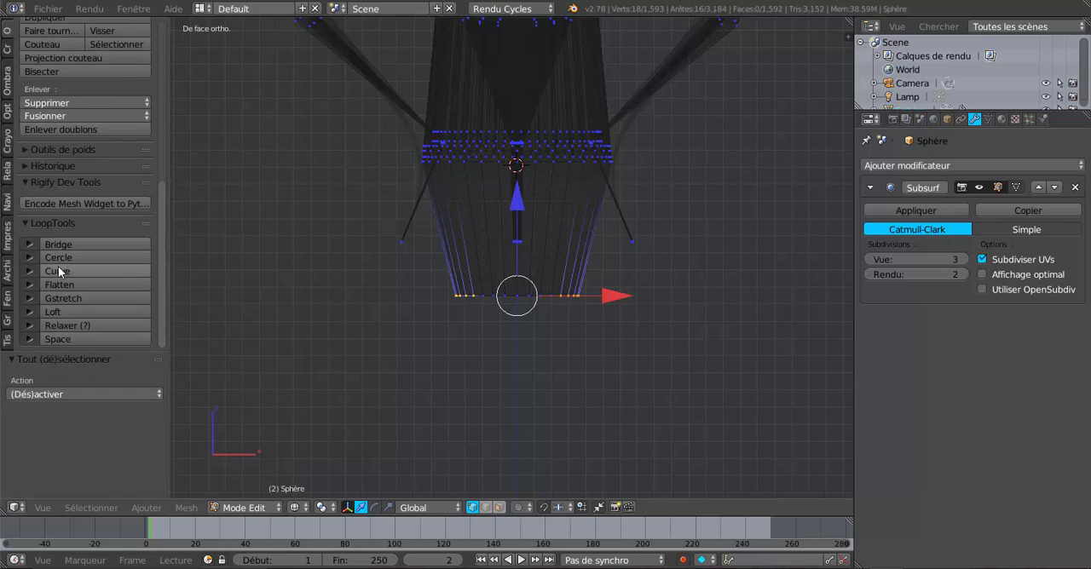
left_click(61, 298)
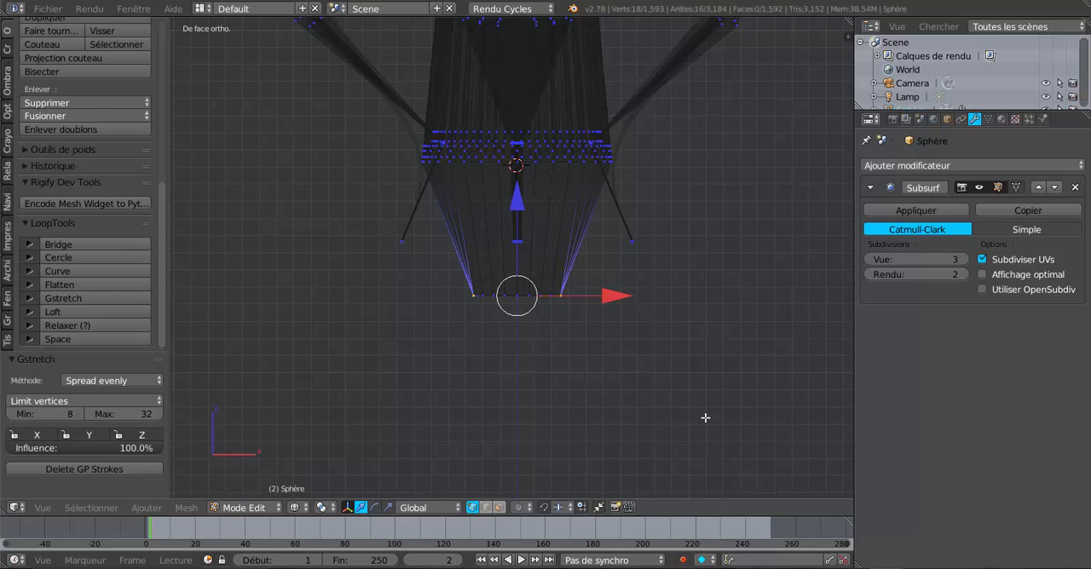
In the right orthographic view, replace the selection with the lower rim vertices at both Y ends of the column base
key("KP_3")
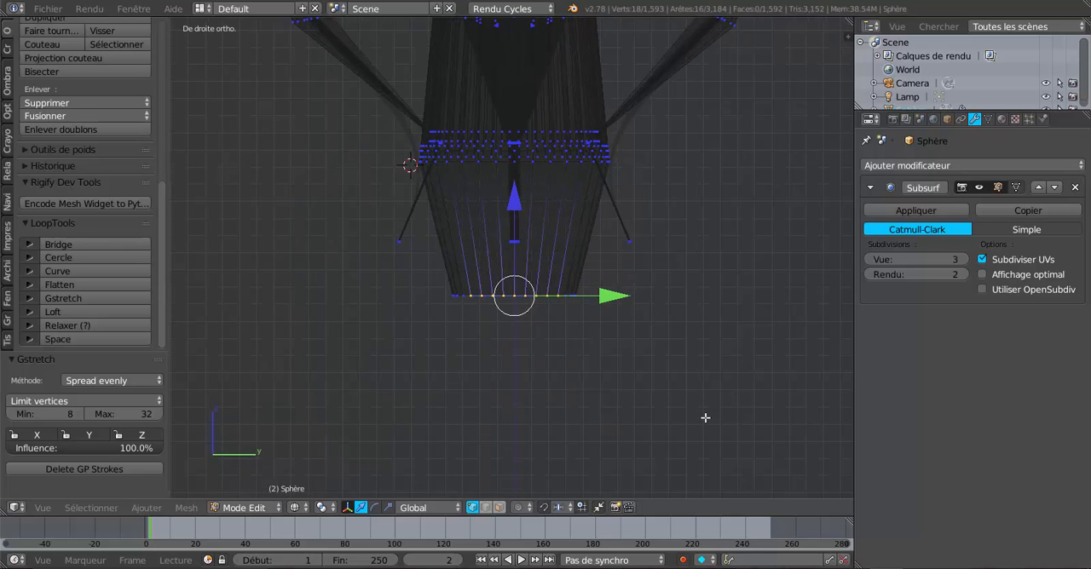
scroll(705, 417, "up", 2)
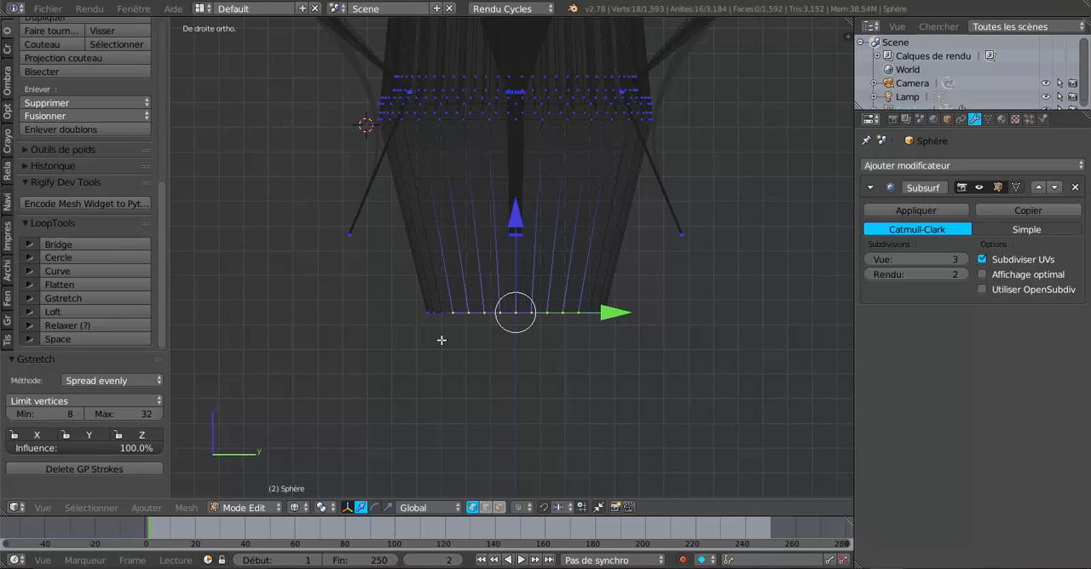
key("a")
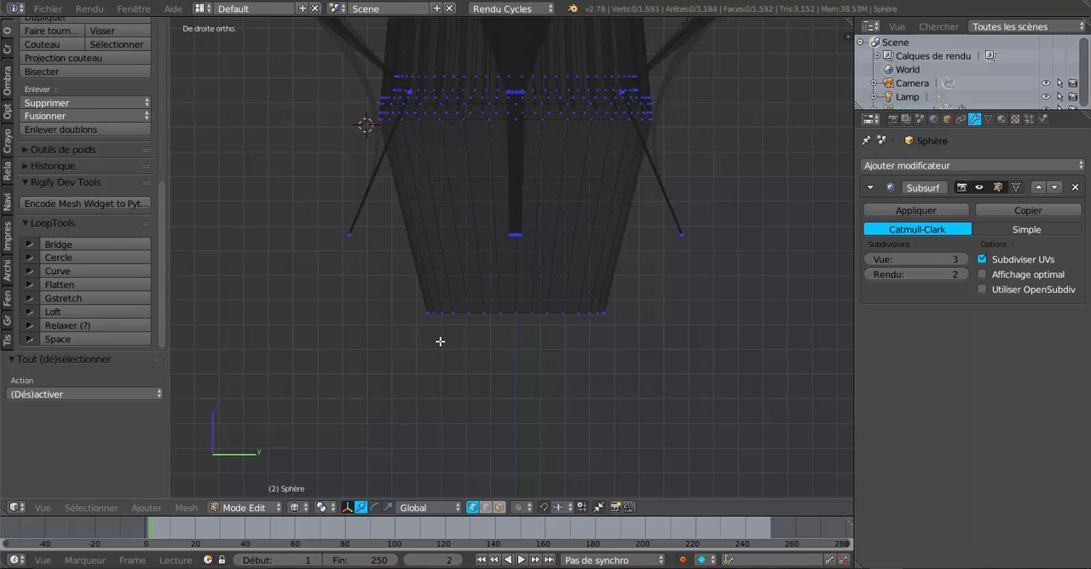
key("c")
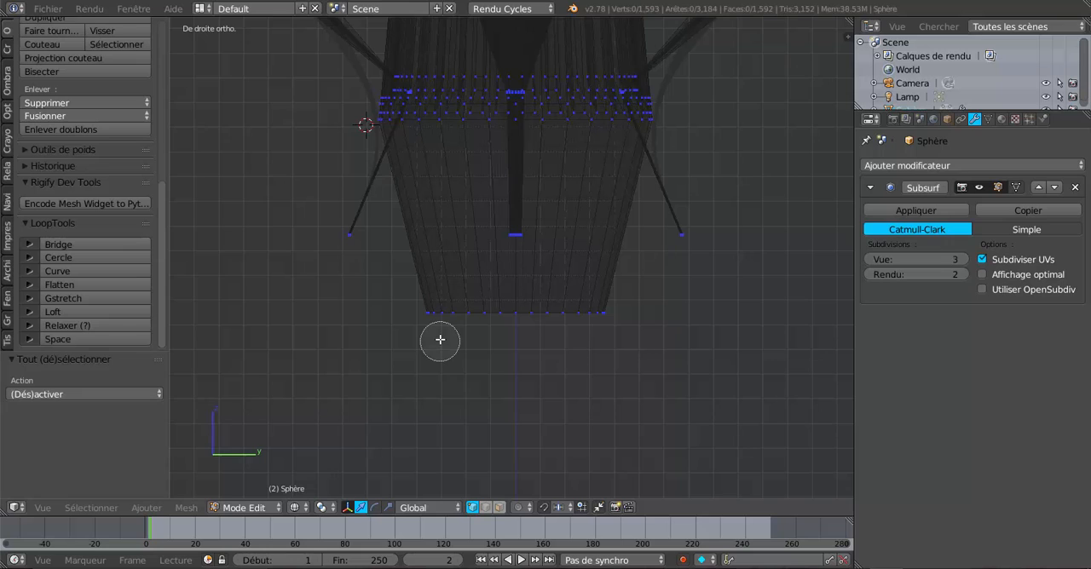
left_click(436, 313)
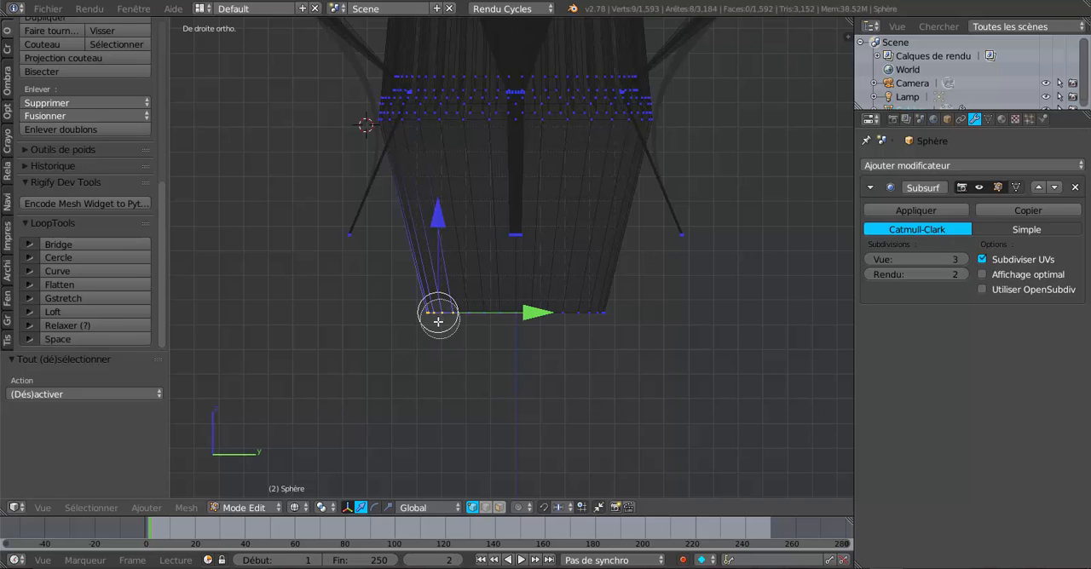
key("c")
left_click(592, 319)
right_click(590, 318)
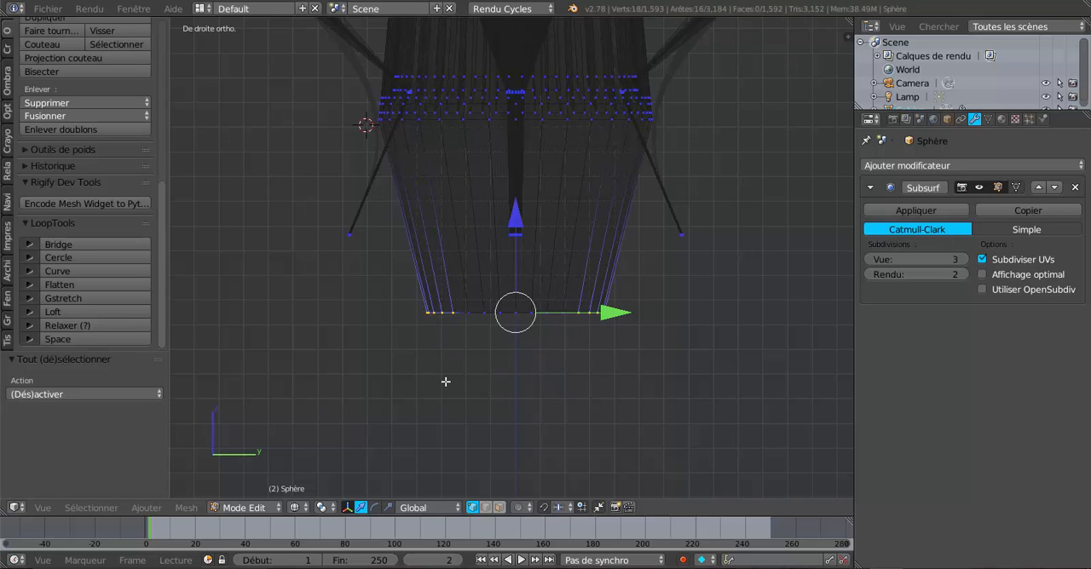
Straighten the selected lower rim vertices at the Y ends with LoopTools Gstretch using Spread evenly, and check the shaded column base
left_click(71, 294)
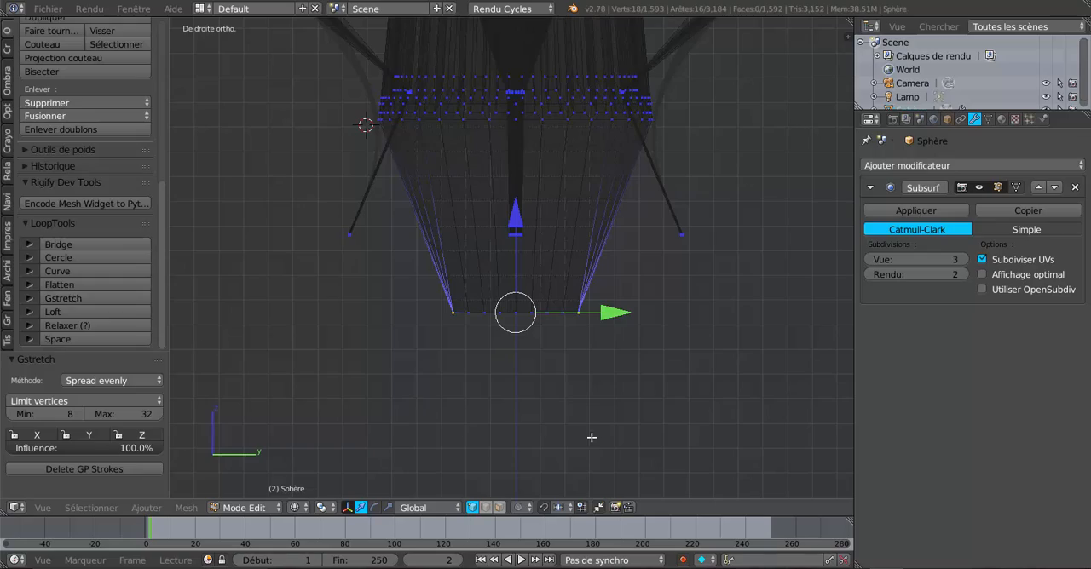
key("Tab")
mouse_move(614, 437)
middle_mouse_down()
mouse_move(553, 426)
mouse_move(523, 375)
mouse_move(615, 388)
mouse_move(718, 435)
mouse_move(592, 420)
mouse_move(503, 362)
mouse_move(591, 436)
mouse_move(593, 412)
mouse_move(719, 418)
mouse_move(602, 390)
middle_mouse_up()
key("z")
scroll(598, 389, "up", 3)
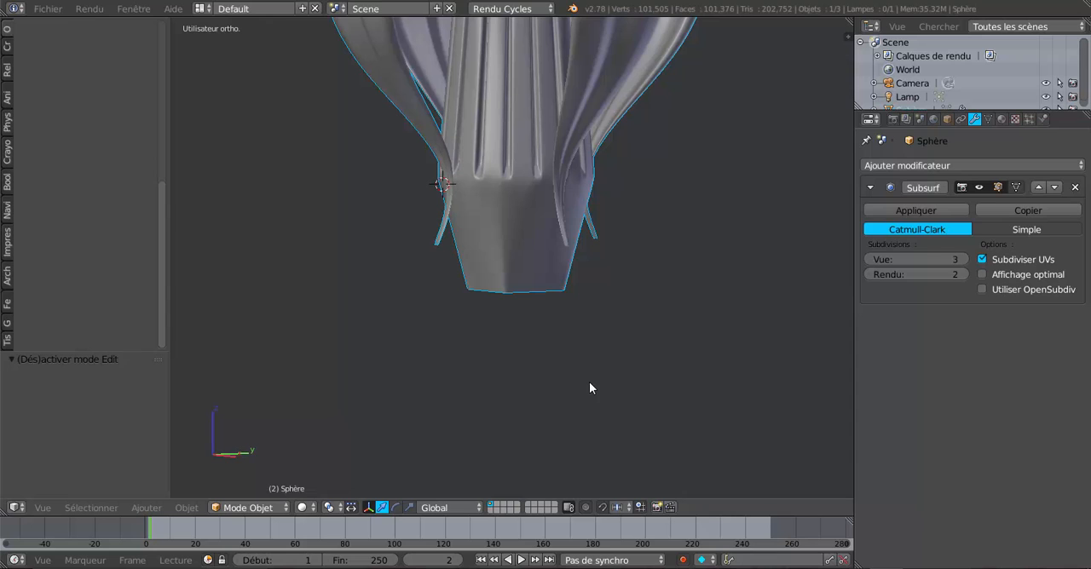
key("Tab")
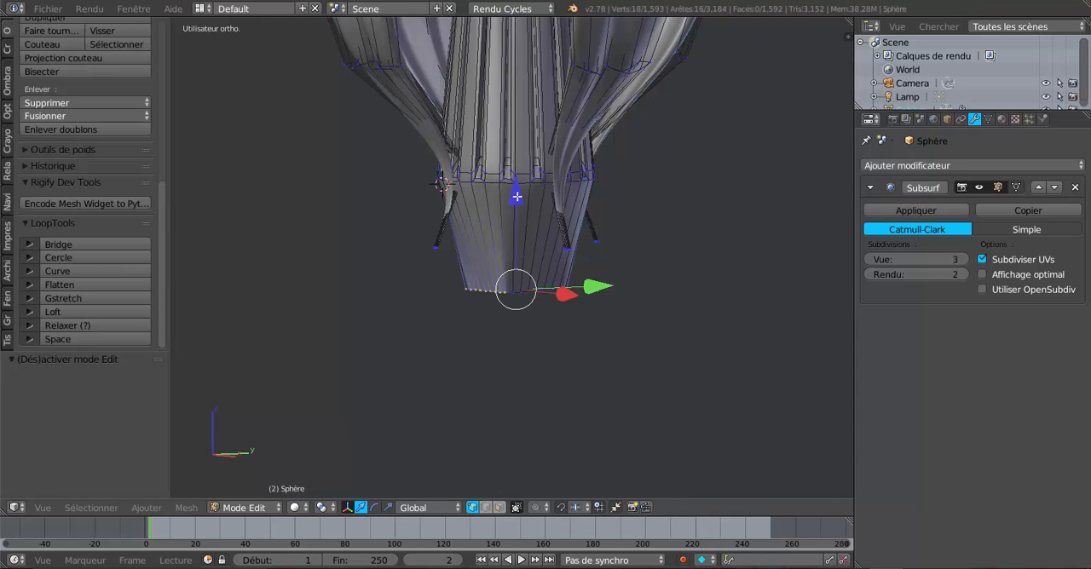
key("g")
key("z")
left_click(517, 228)
key("ctrl+z")
Extend the selection to every vertex around the lower rim of the column base
key("z")
key("c")
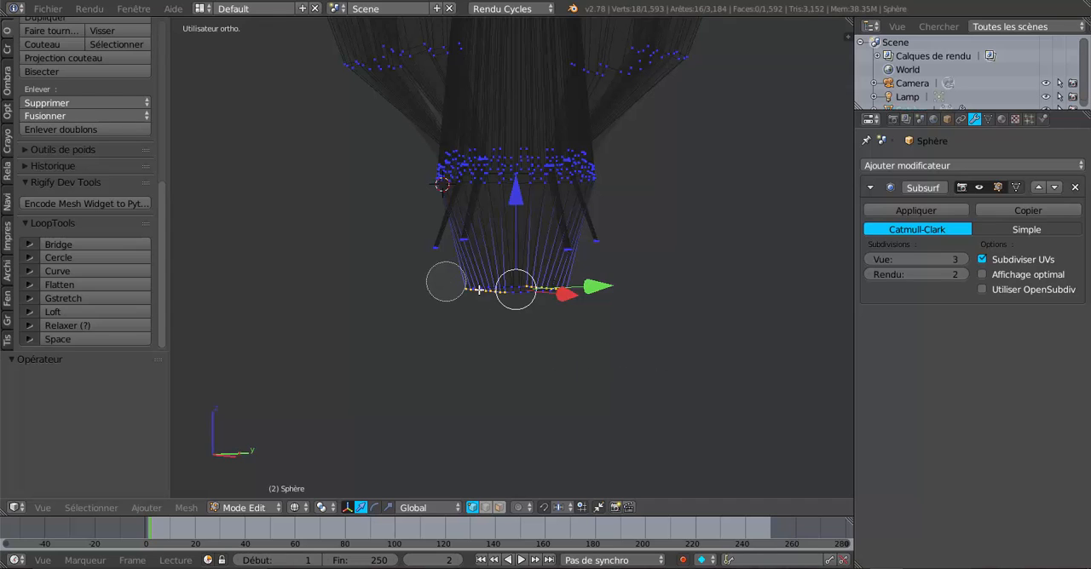
left_click_drag(446, 282, 619, 299)
right_click(511, 313)
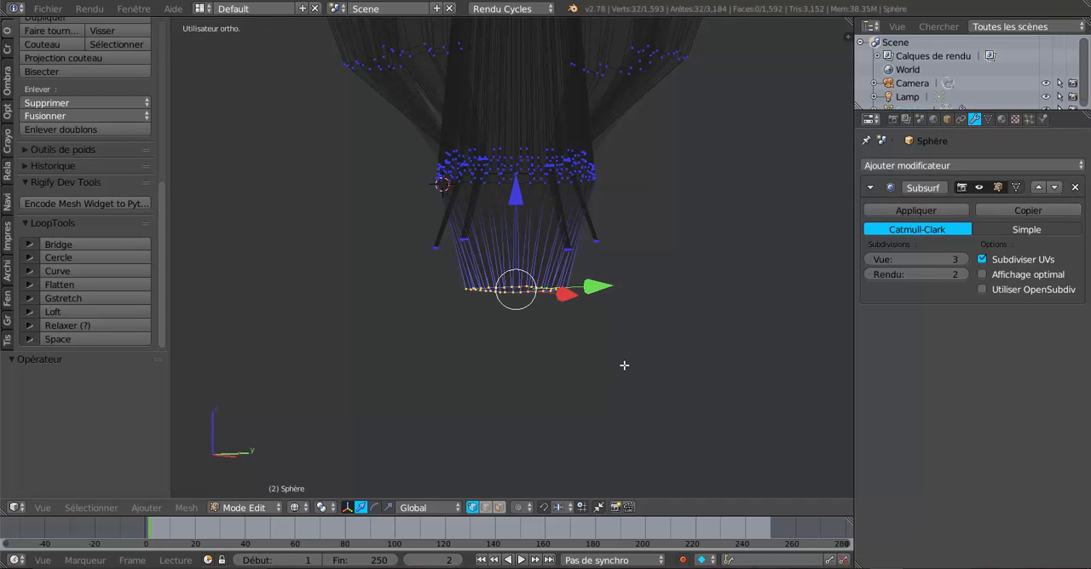
key("z")
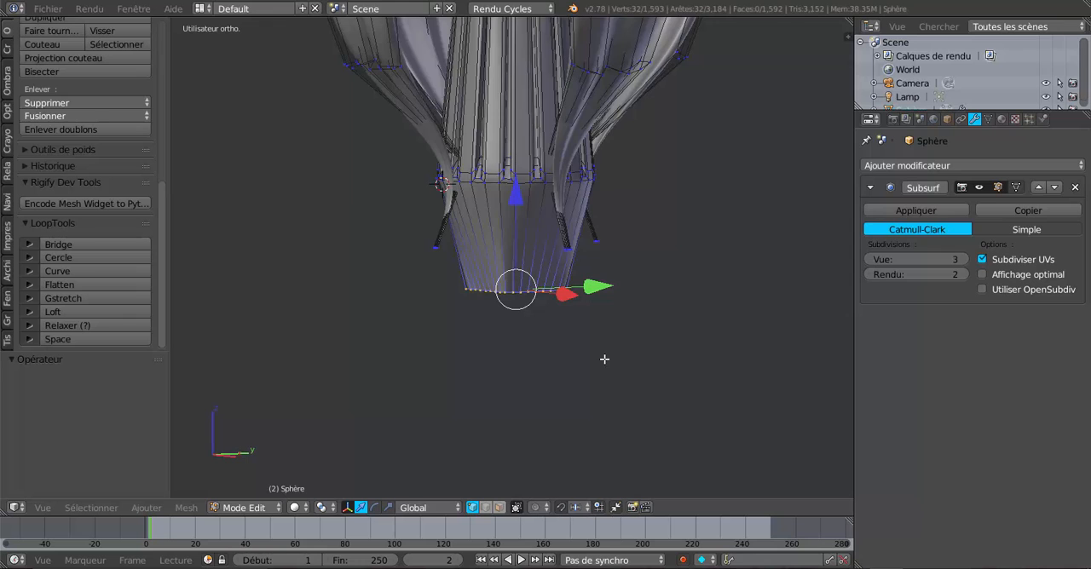
Adjust the lower rim's height along Z with successive moves of -0.559, 0.074 and 0.790
left_click_drag(515, 197, 517, 277)
scroll(570, 333, "down", 2)
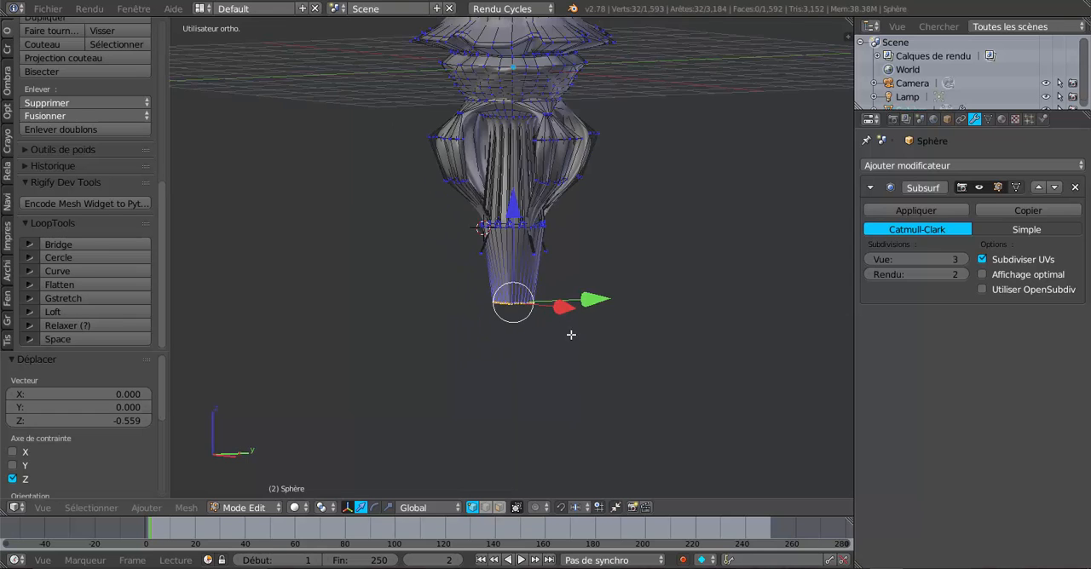
middle_click_drag(570, 333, 601, 343)
scroll(545, 253, "down", 3)
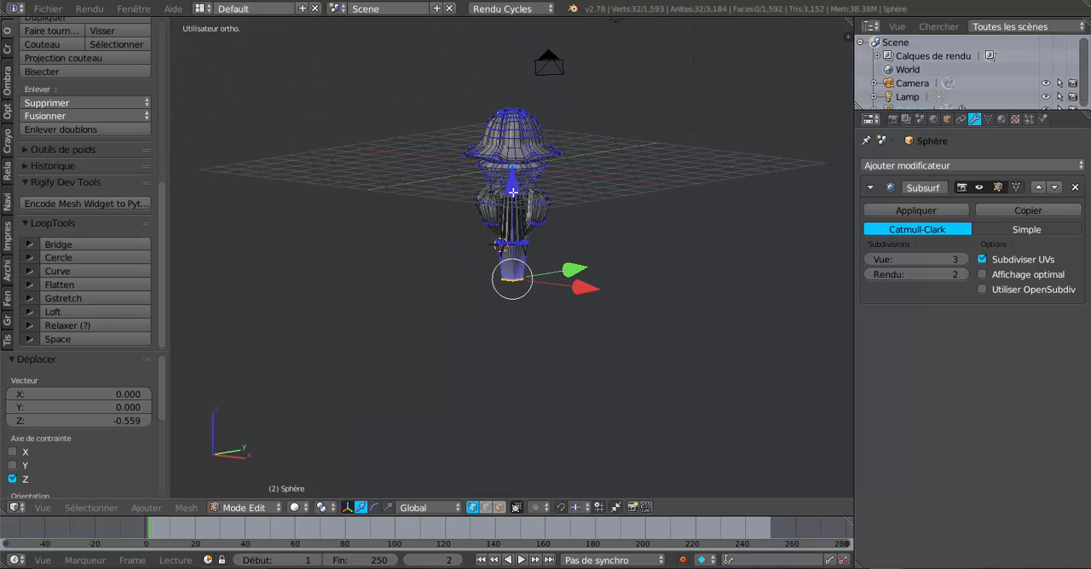
mouse_move(512, 193)
left_mouse_down()
mouse_move(516, 215)
mouse_move(517, 189)
left_mouse_up()
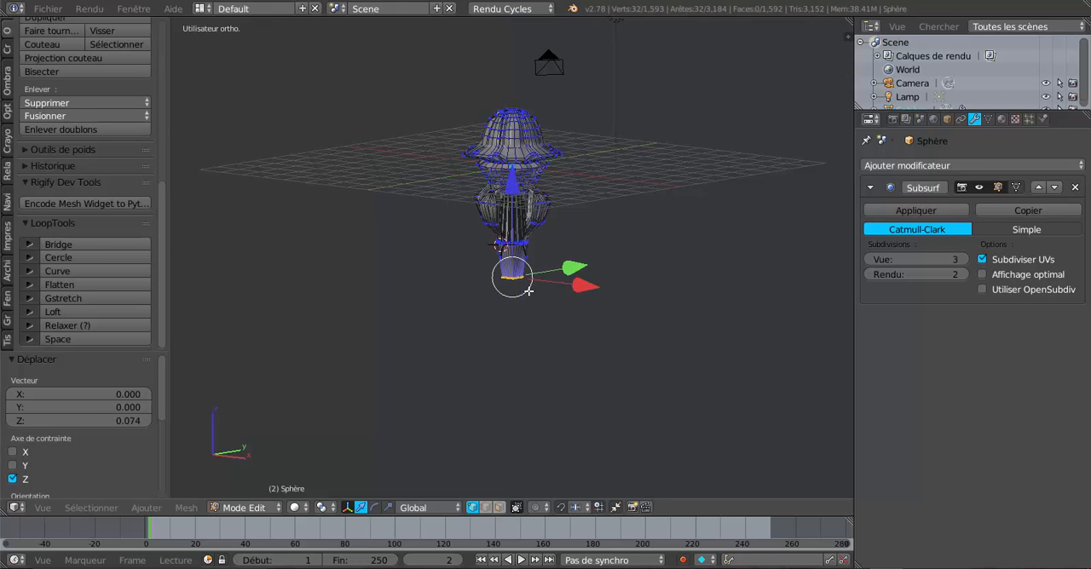
scroll(526, 311, "up", 2)
middle_click_drag(519, 344, 453, 342)
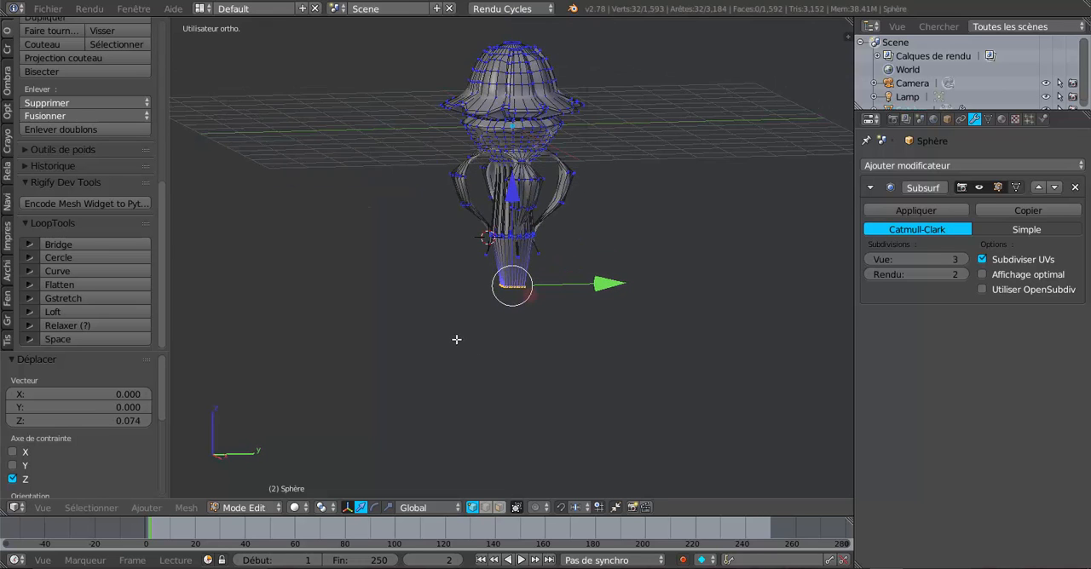
left_click_drag(514, 208, 516, 178)
scroll(532, 329, "up", 2)
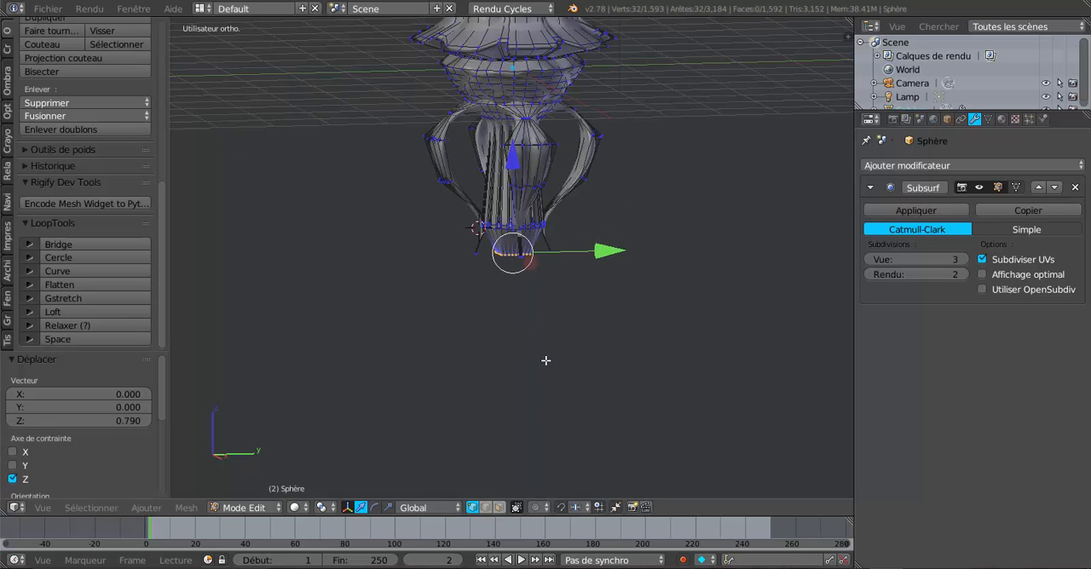
Extrude the lower rim, lower the new loop about 0.394 along Z, and scale it up slightly into a flare
key("e")
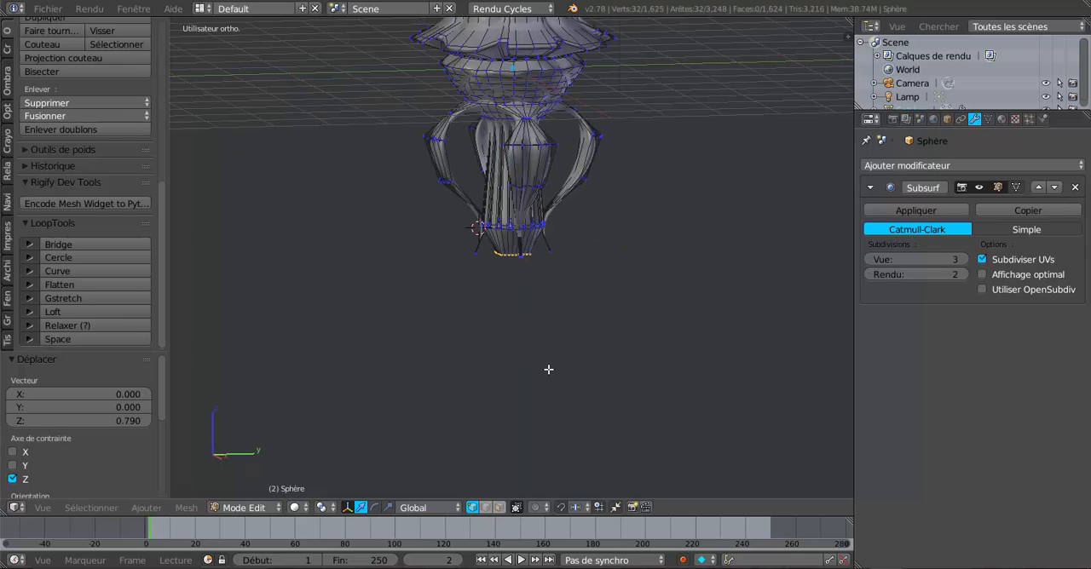
right_click(548, 369)
left_click_drag(513, 164, 537, 346)
key("s")
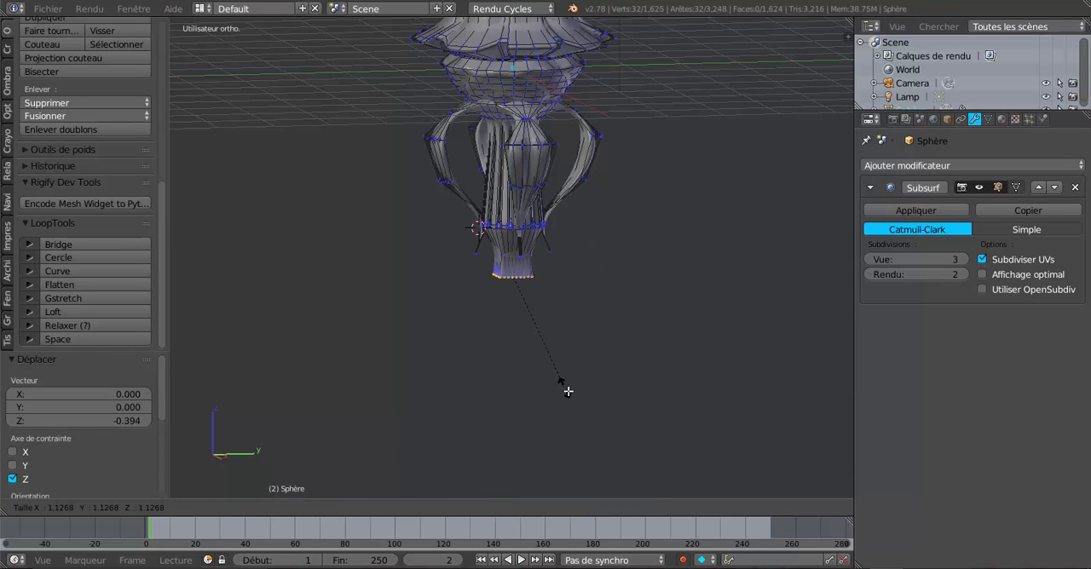
left_click(591, 409)
key("Tab")
mouse_move(602, 404)
middle_mouse_down()
mouse_move(713, 398)
mouse_move(587, 388)
mouse_move(518, 348)
mouse_move(527, 393)
mouse_move(594, 406)
mouse_move(582, 402)
middle_mouse_up()
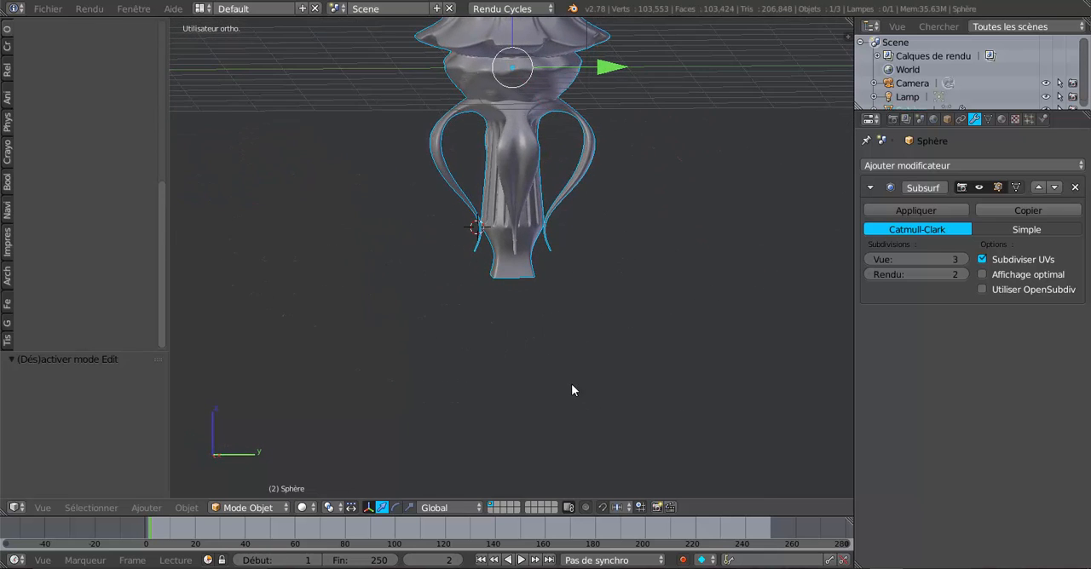
scroll(572, 386, "up", 2)
scroll(572, 385, "down", 2)
Extrude the flared lower rim again and lower it about 1.929 along Z to form a long shaft
key("Tab")
key("e")
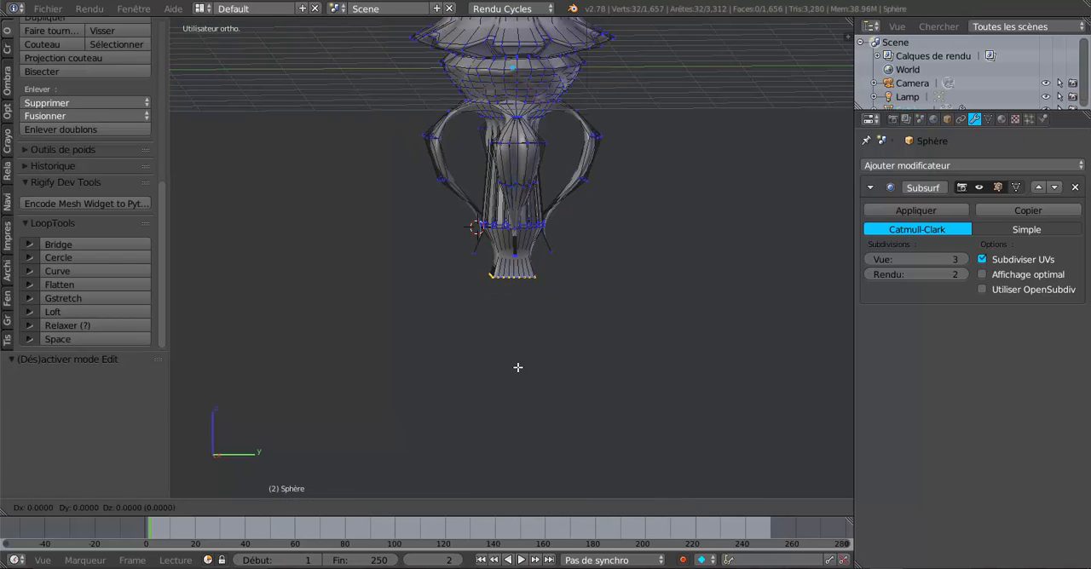
right_click(517, 367)
left_click_drag(514, 190, 520, 303)
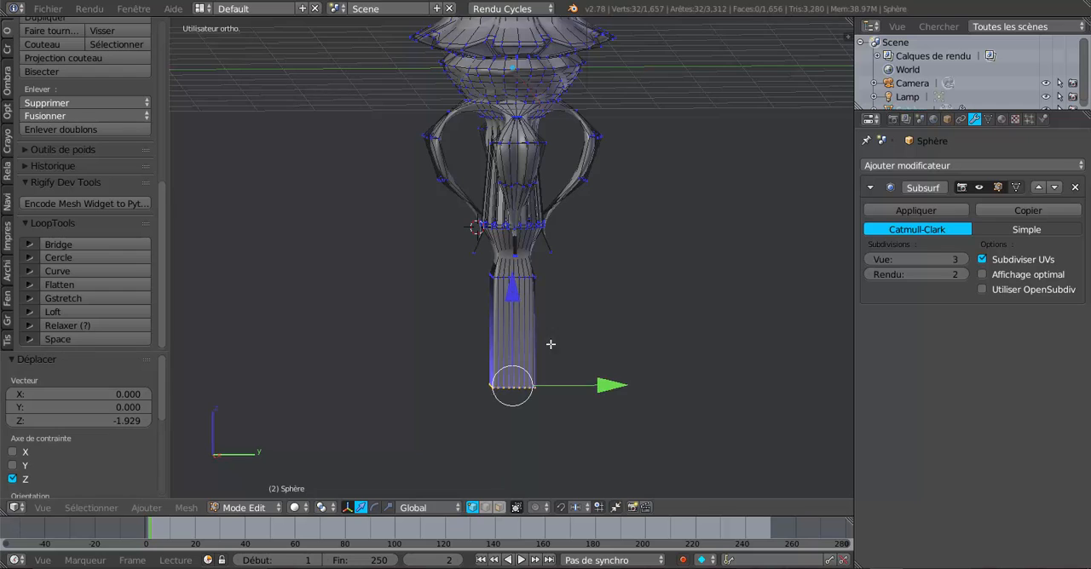
scroll(548, 414, "down", 3)
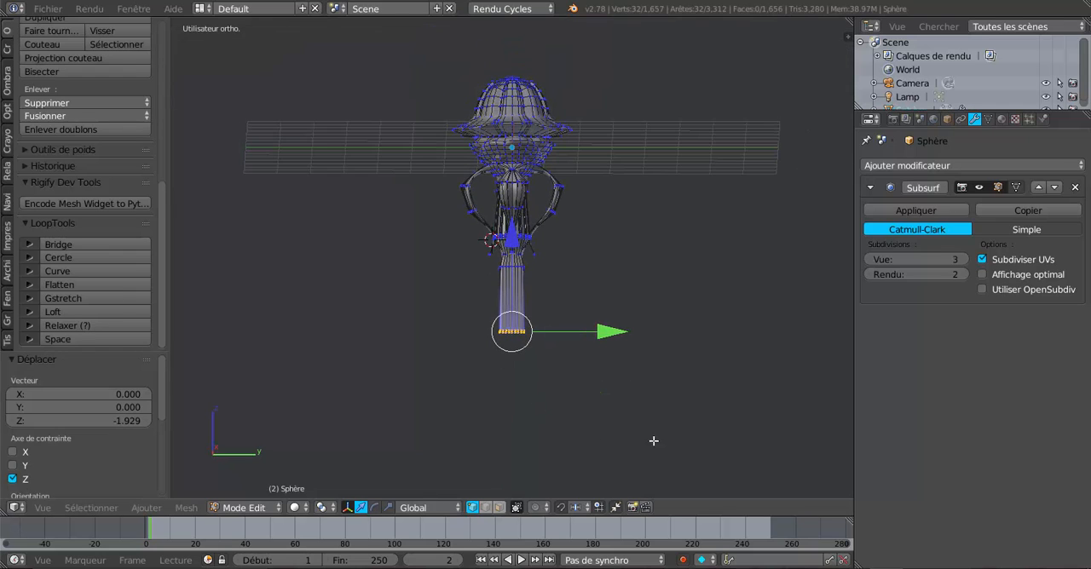
Scale the shaft's bottom rim uniformly to about 0.572 and inspect the tapered shape in Object Mode
key("s")
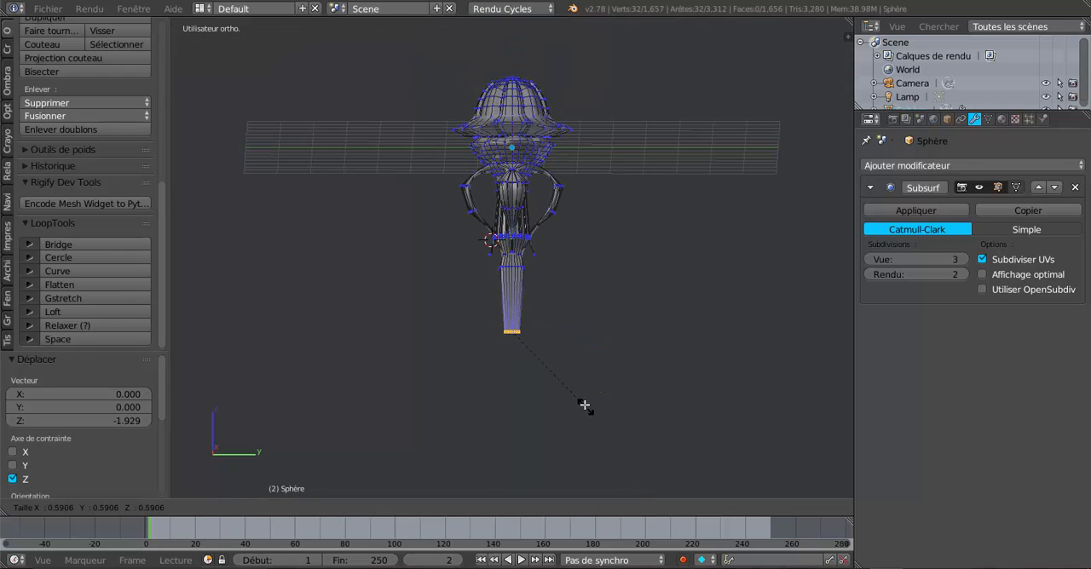
left_click(583, 405)
scroll(585, 404, "down", 3)
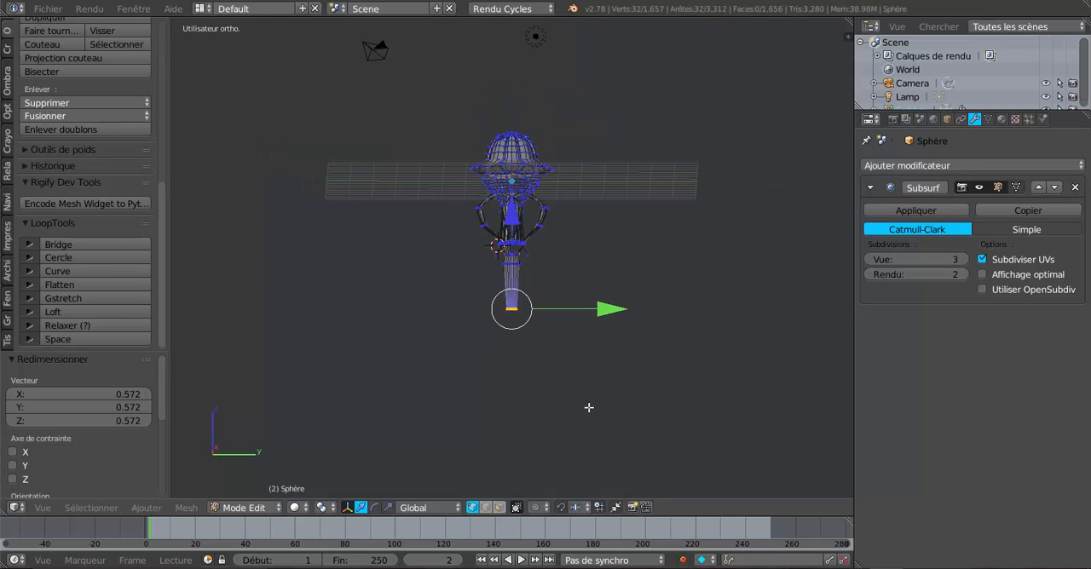
middle_click_drag(587, 404, 583, 425)
key("Tab")
scroll(571, 401, "up", 4)
middle_click_drag(535, 341, 509, 317)
scroll(509, 316, "up", 2)
Select the edge loop at the top of the tapered shaft, scale it up uniformly, and check the smoothed silhouette
key("Tab")
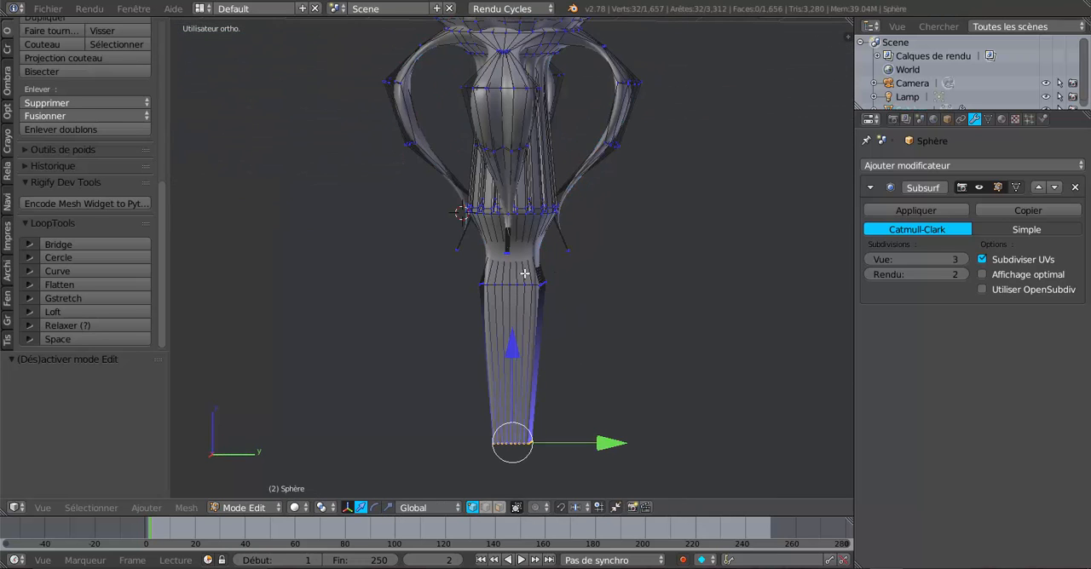
right_click(519, 284, "alt")
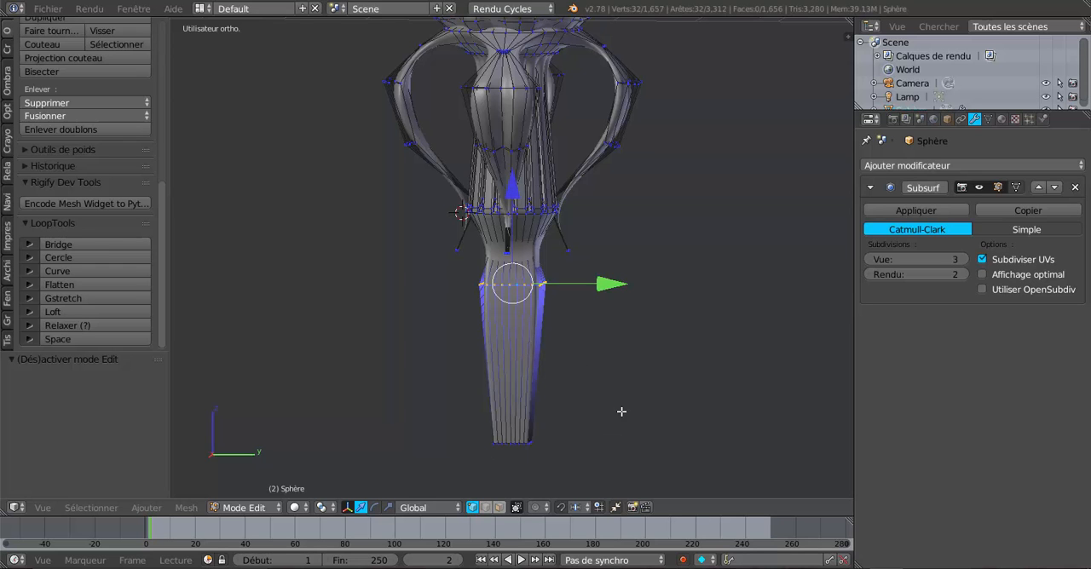
key("s")
left_click(670, 430)
key("Tab")
scroll(666, 423, "down", 4)
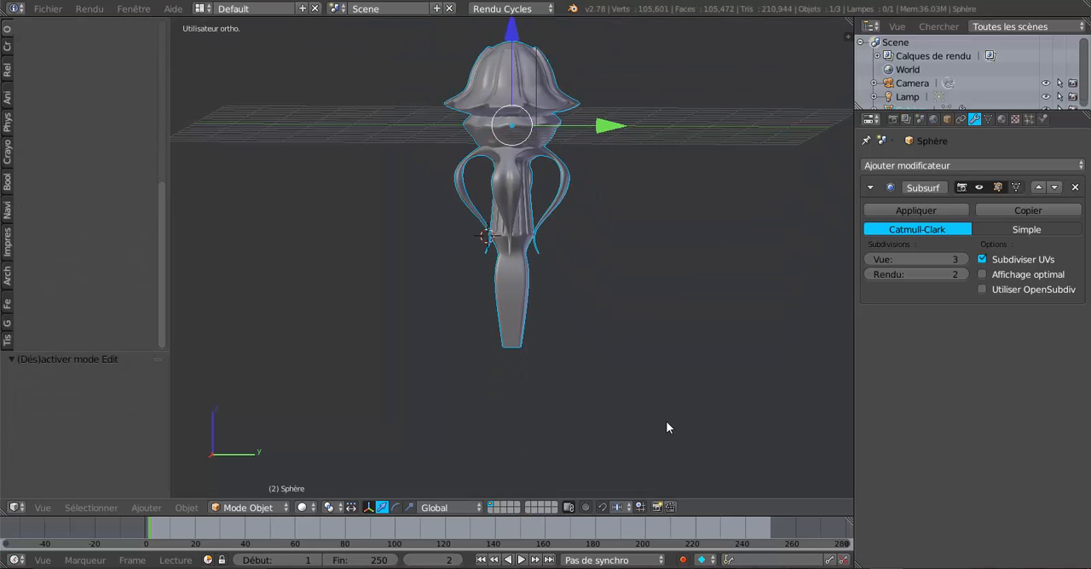
mouse_move(666, 427)
middle_mouse_down()
mouse_move(743, 418)
mouse_move(599, 417)
mouse_move(673, 416)
middle_mouse_up()
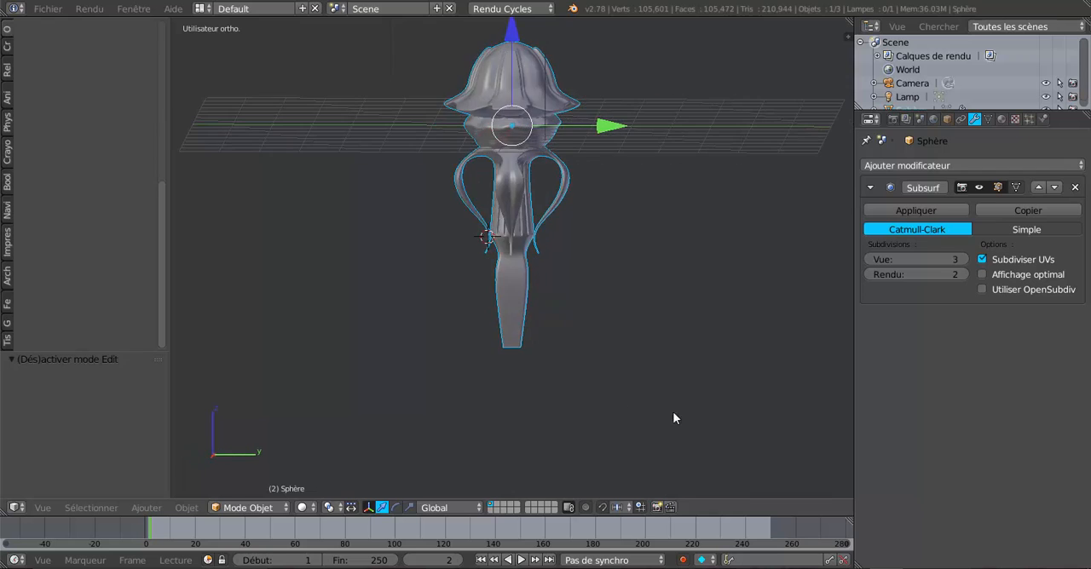
Enlarge the shaft's upper edge loop further with a uniform scale and review the bulge in Object Mode
key("Tab")
scroll(602, 399, "up", 2)
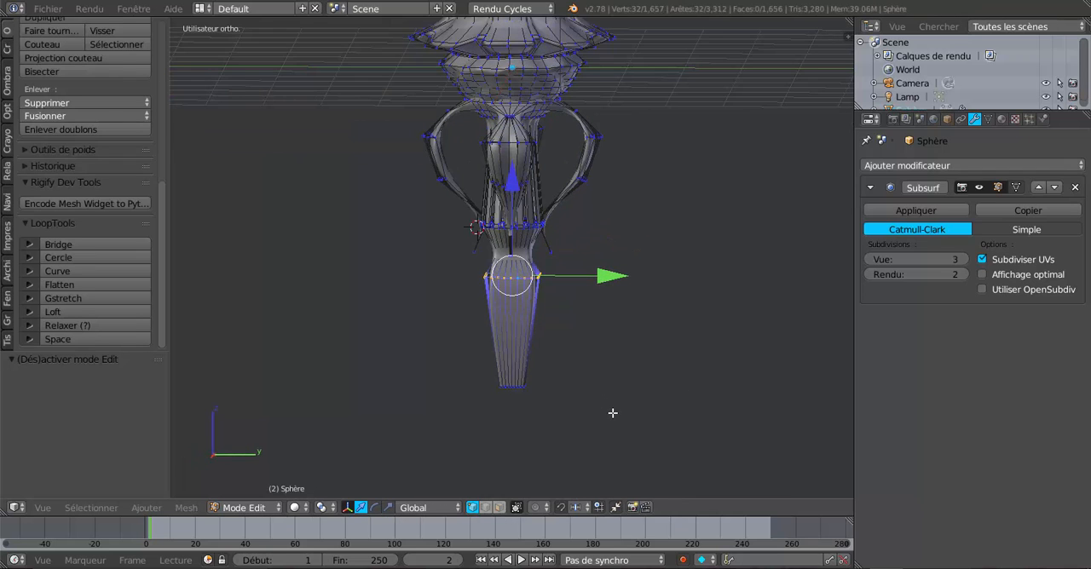
key("s")
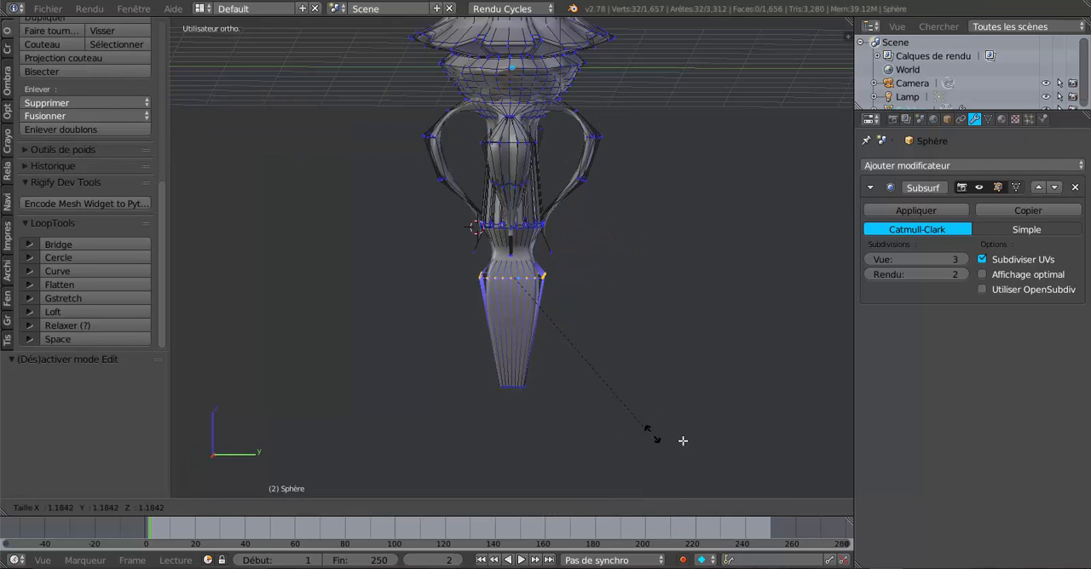
left_click(699, 440)
key("Tab")
middle_click_drag(649, 417, 590, 403)
Scale the shaft's upper edge loop down uniformly by about 0.670 and review the slimmer shaft in Object Mode
key("Tab")
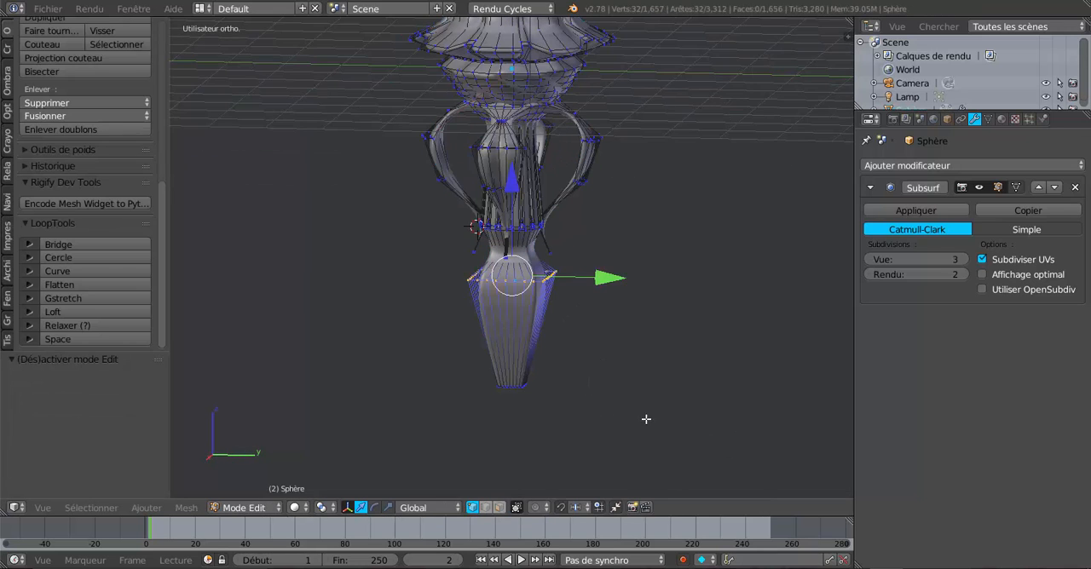
key("s")
left_click(630, 383)
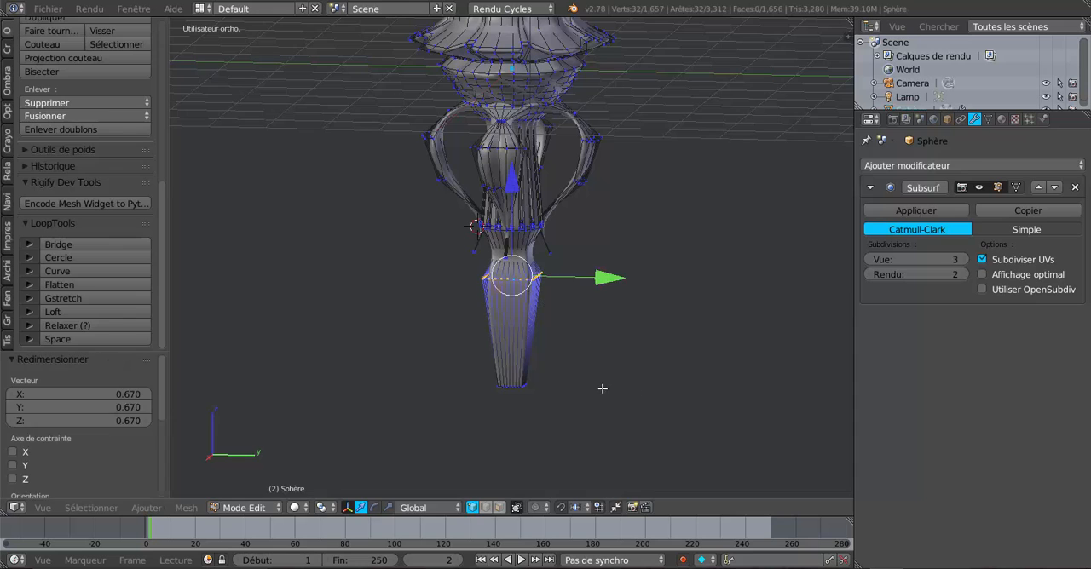
key("Tab")
middle_click_drag(601, 384, 623, 377)
scroll(523, 338, "up", 5)
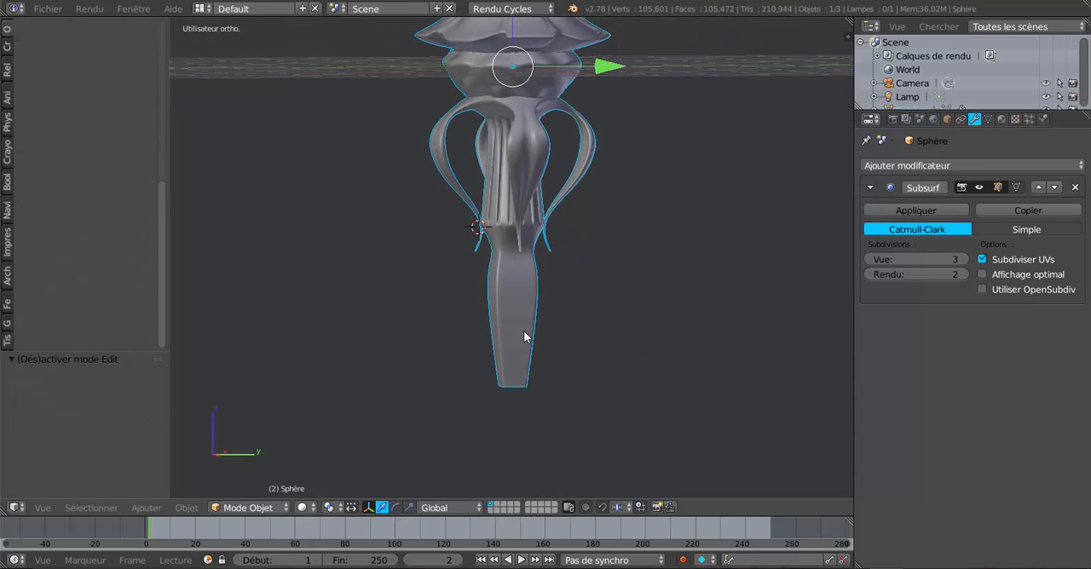
Switch to face selection and select the ring of faces directly below the column's fluting
key("Tab")
scroll(546, 278, "up", 1)
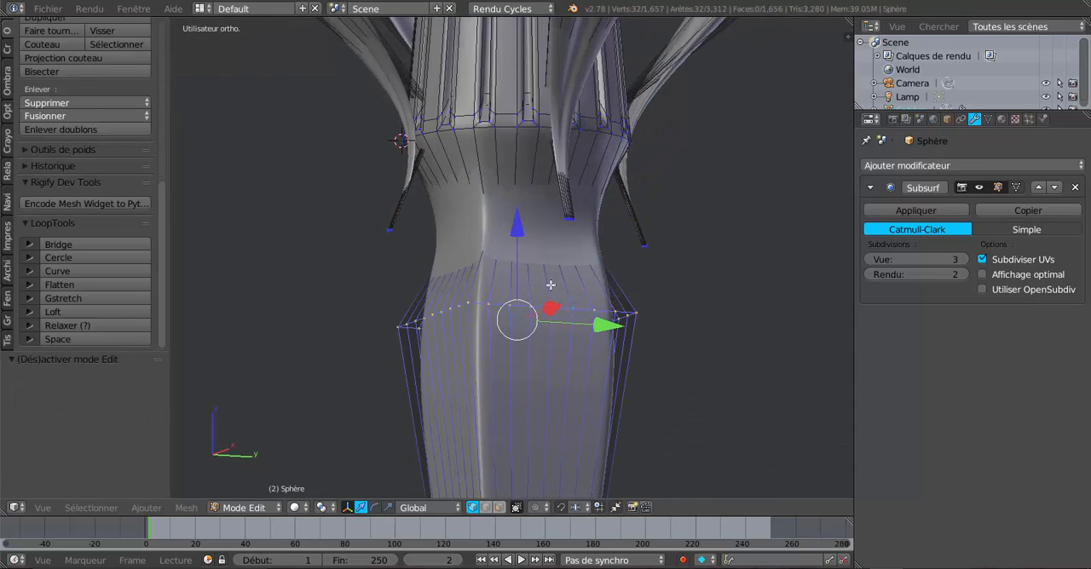
middle_click_drag(550, 285, 568, 318)
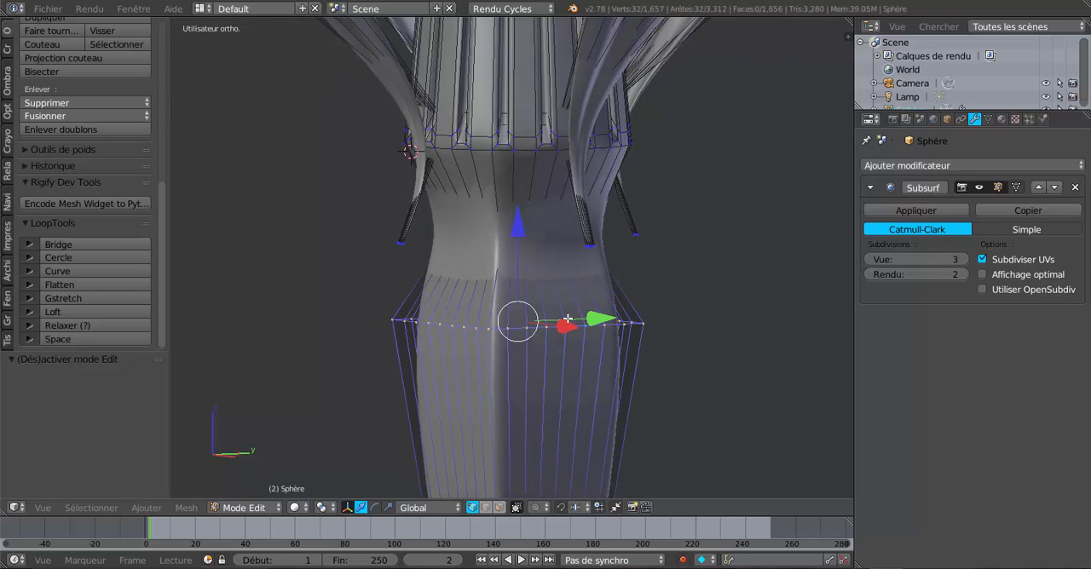
left_click(499, 507)
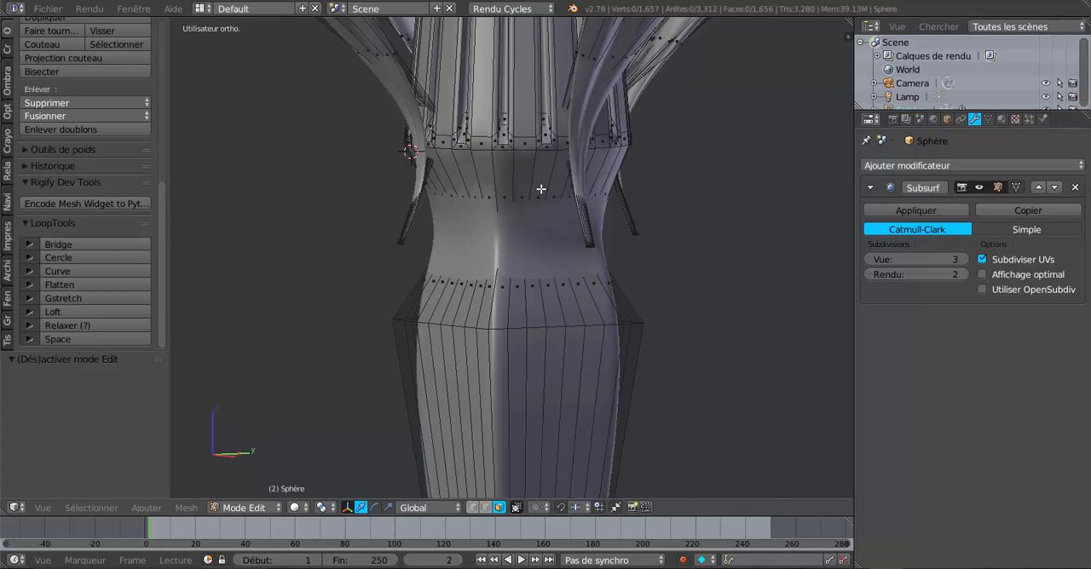
right_click(551, 197, "alt")
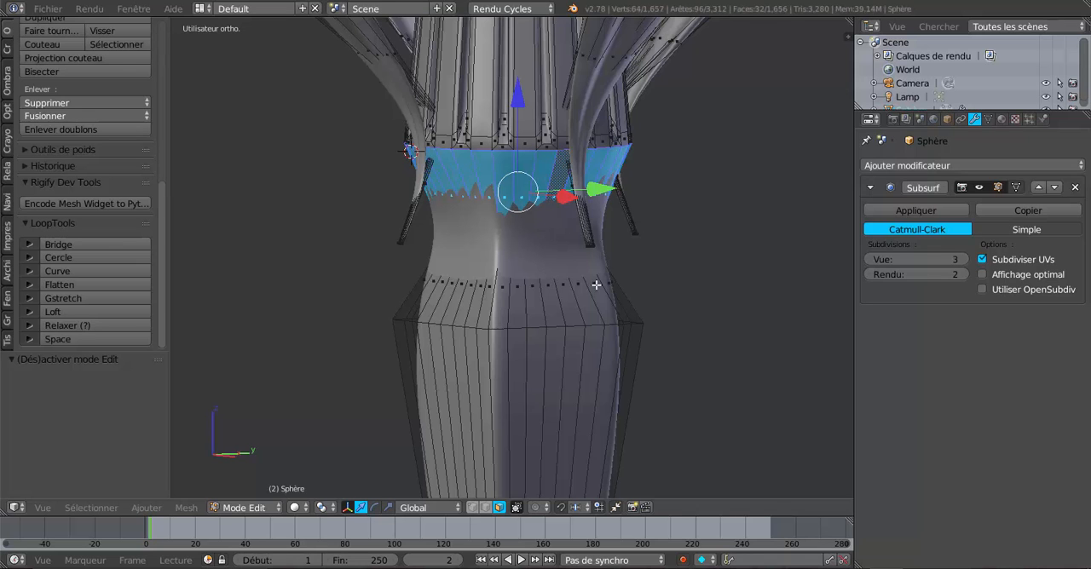
middle_click_drag(682, 297, 633, 307)
scroll(633, 306, "down", 2)
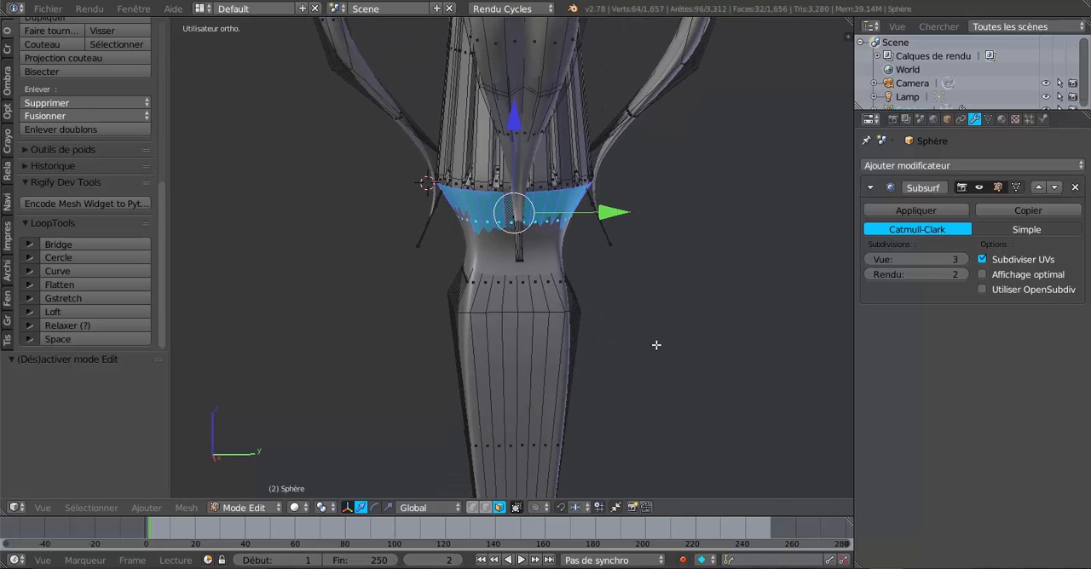
key("Tab")
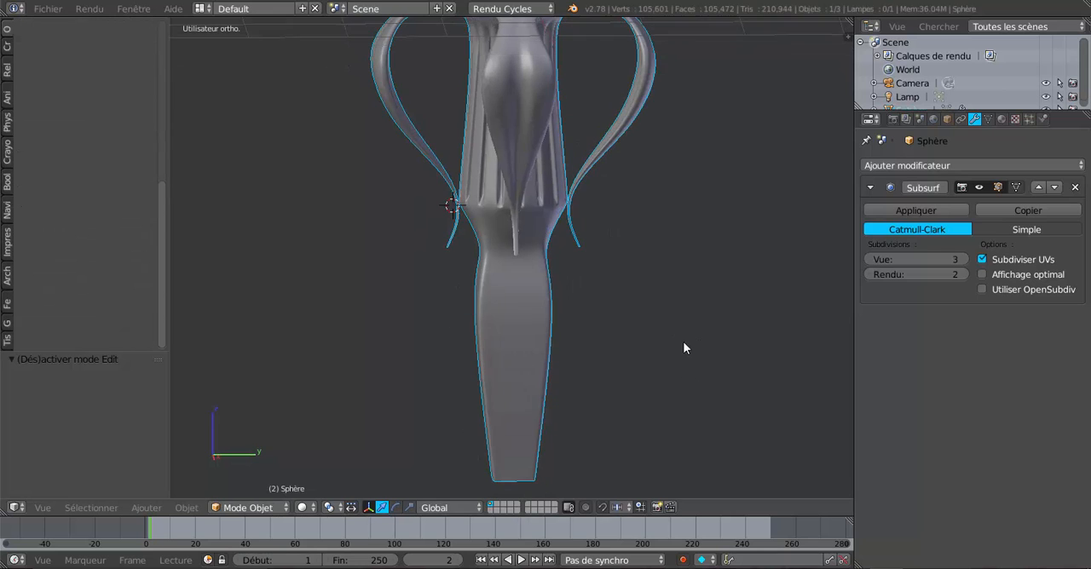
middle_click_drag(737, 337, 735, 370)
key("Tab")
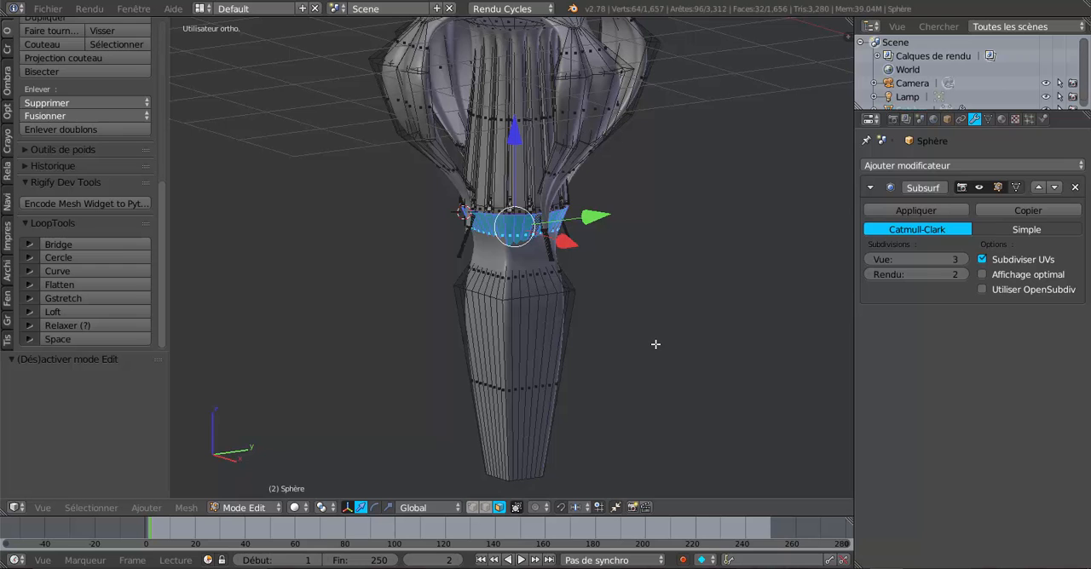
Apply Checker Deselect to the selected ring of faces directly below the column's fluting
scroll(655, 344, "up", 1)
mouse_move(598, 335)
middle_mouse_down()
mouse_move(502, 322)
mouse_move(617, 324)
mouse_move(602, 326)
middle_mouse_up()
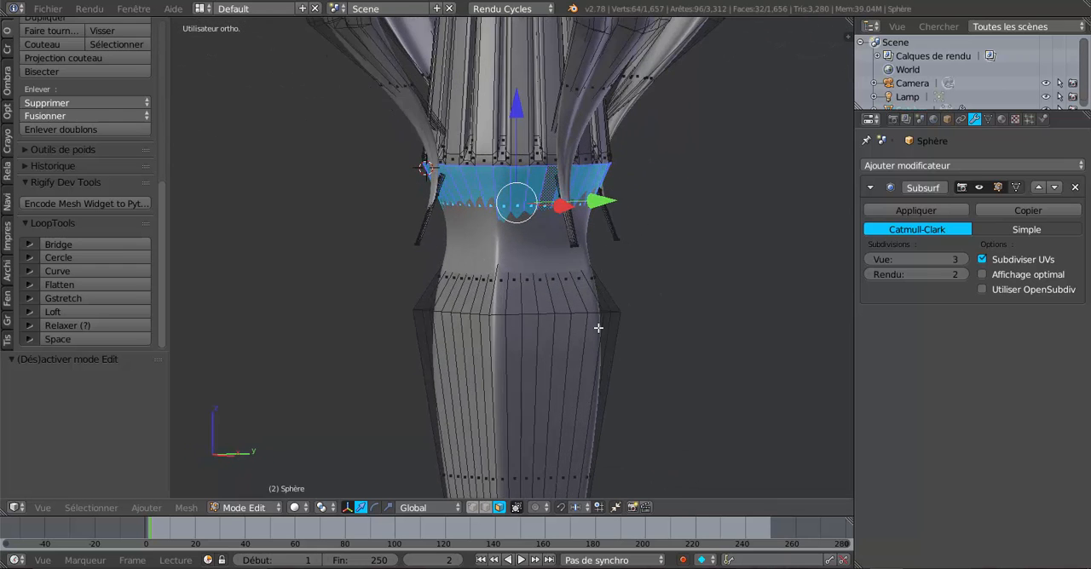
key("Tab")
middle_click_drag(555, 292, 580, 313)
key("Tab")
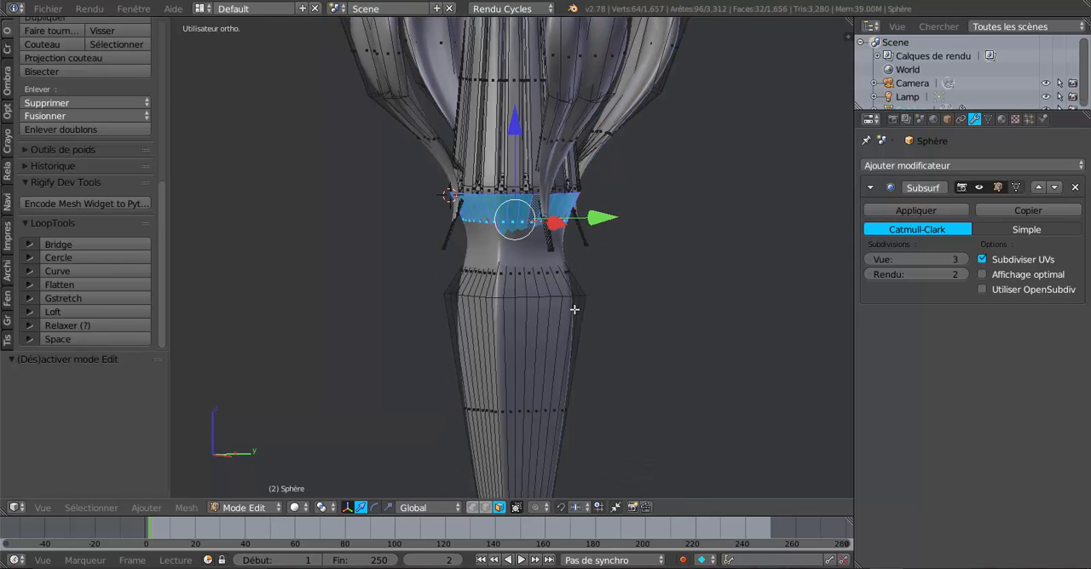
left_click(91, 507)
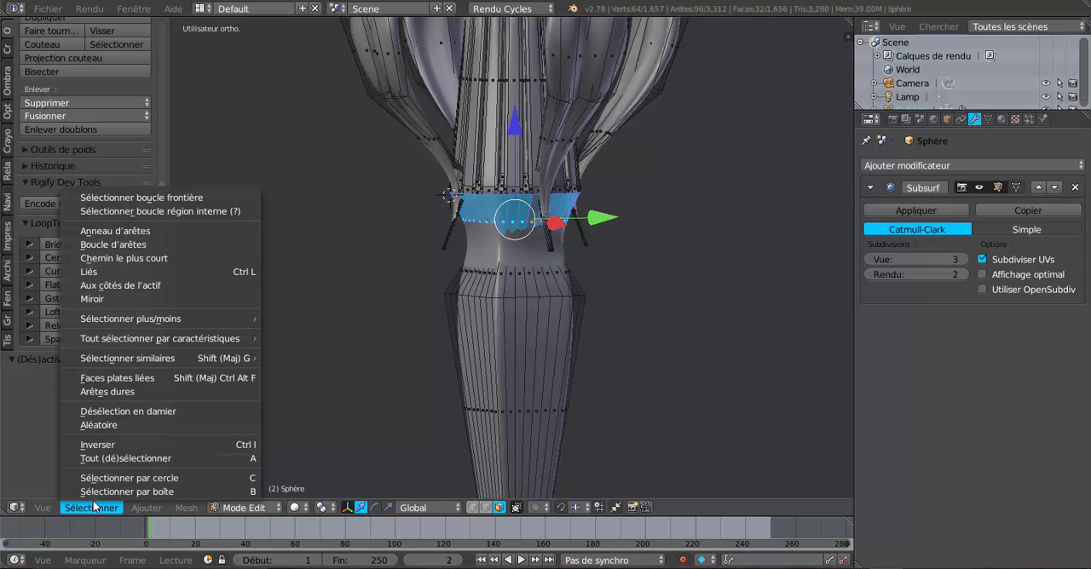
left_click(107, 414)
middle_click_drag(297, 404, 293, 400)
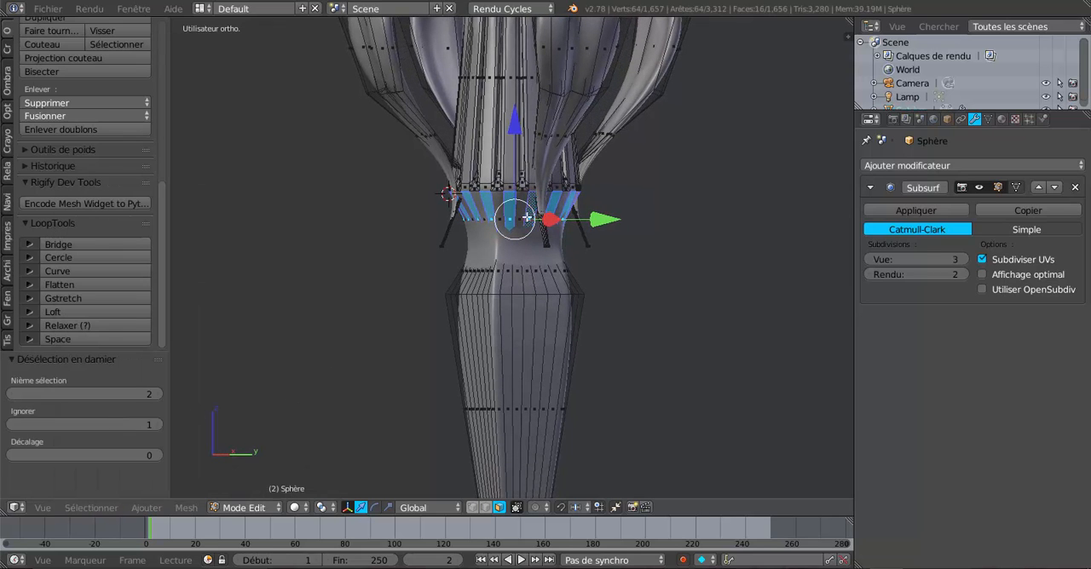
Try Nth selection values of 3, 2 and 4 for the checker deselection and compare the face spacing around the neck
left_click(158, 395)
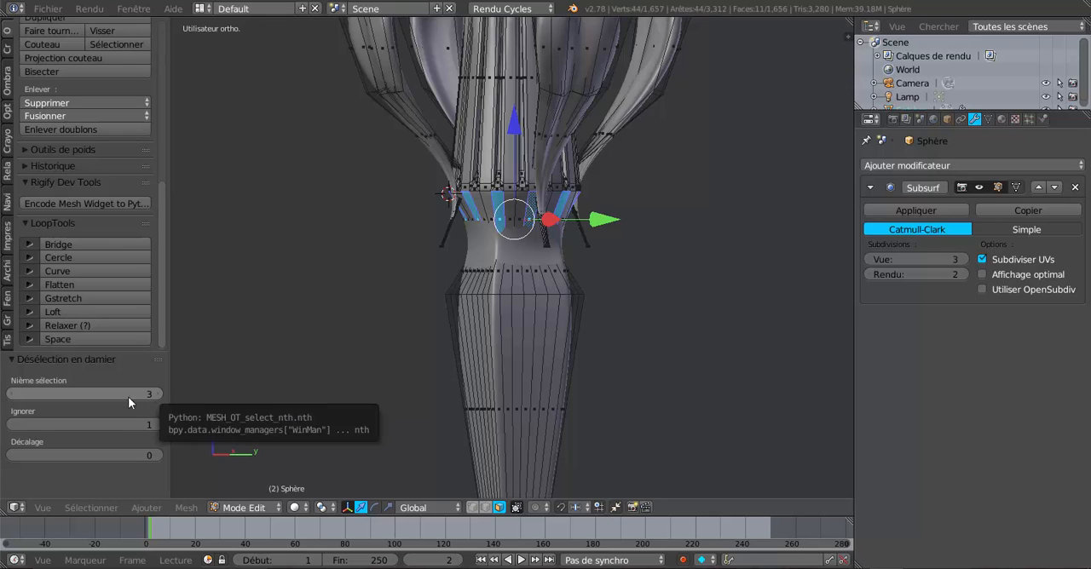
left_click(13, 395)
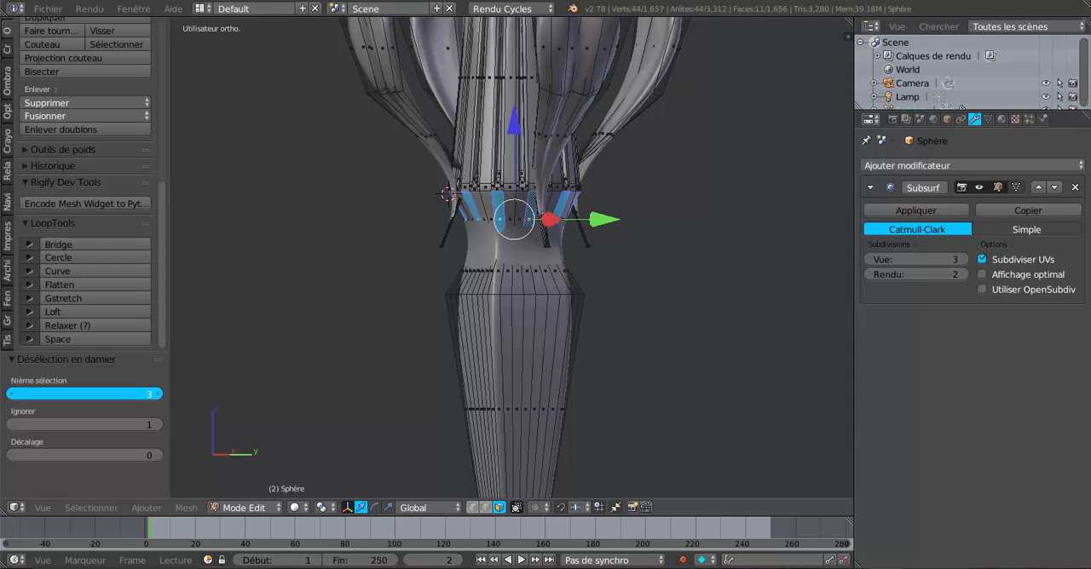
left_click(157, 394)
left_click(158, 394)
middle_click_drag(332, 407, 307, 388)
middle_click_drag(351, 392, 534, 403)
middle_click_drag(609, 385, 538, 390)
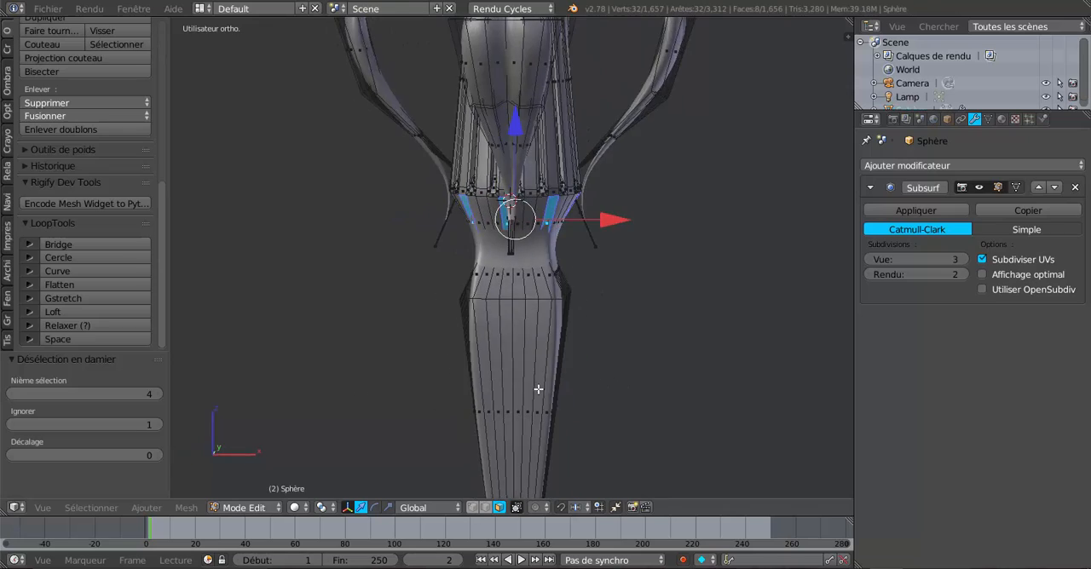
middle_click_drag(603, 397, 677, 395)
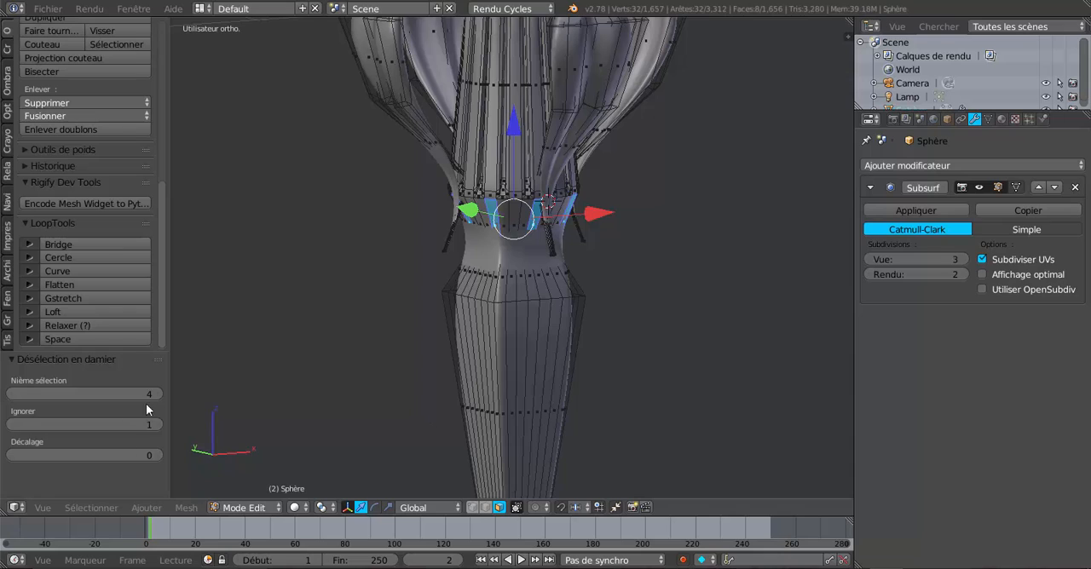
Set the checker deselection's Nth selection to 3 and inspect the face pattern around the neck
left_click(12, 394)
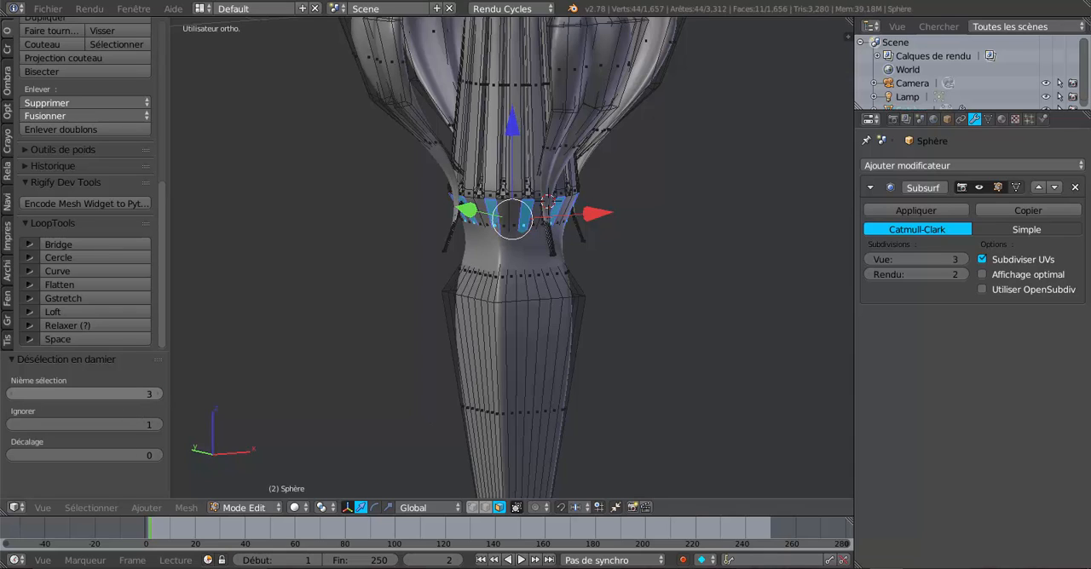
middle_click_drag(345, 331, 456, 334)
scroll(429, 272, "up", 3)
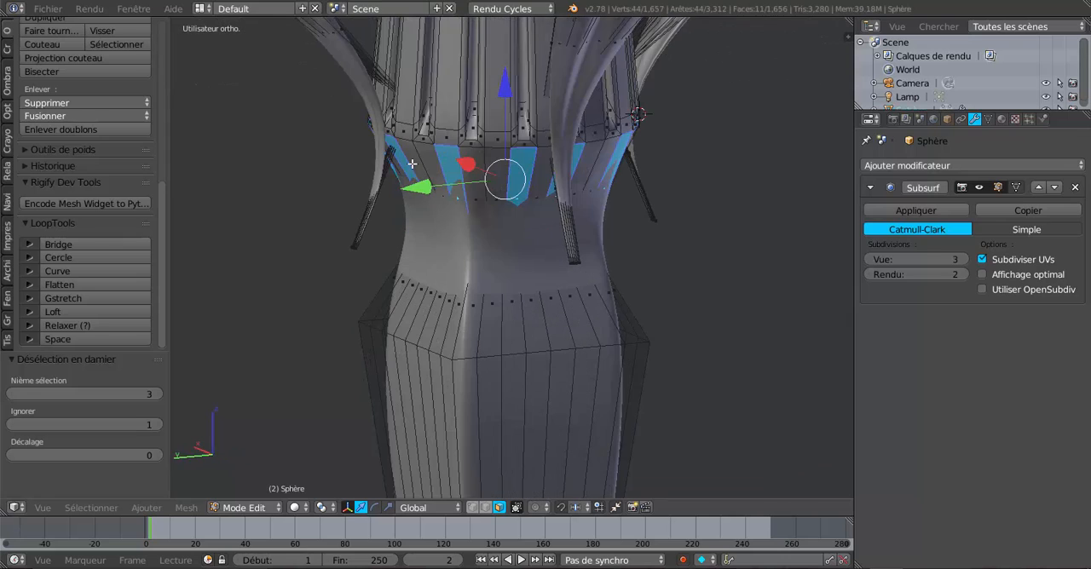
middle_click_drag(339, 311, 602, 305)
scroll(653, 349, "down", 2)
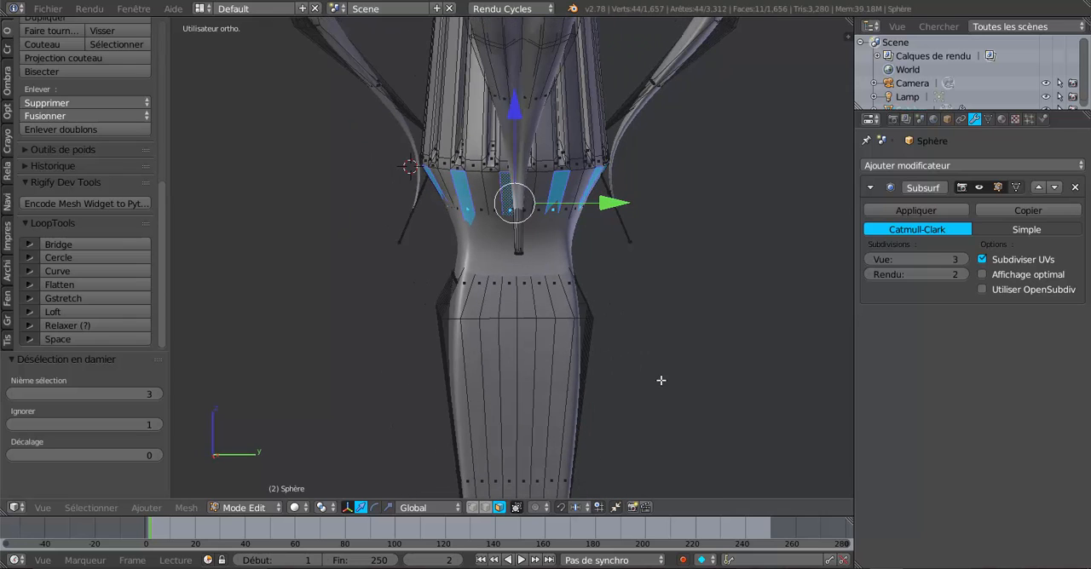
middle_click_drag(665, 382, 700, 387)
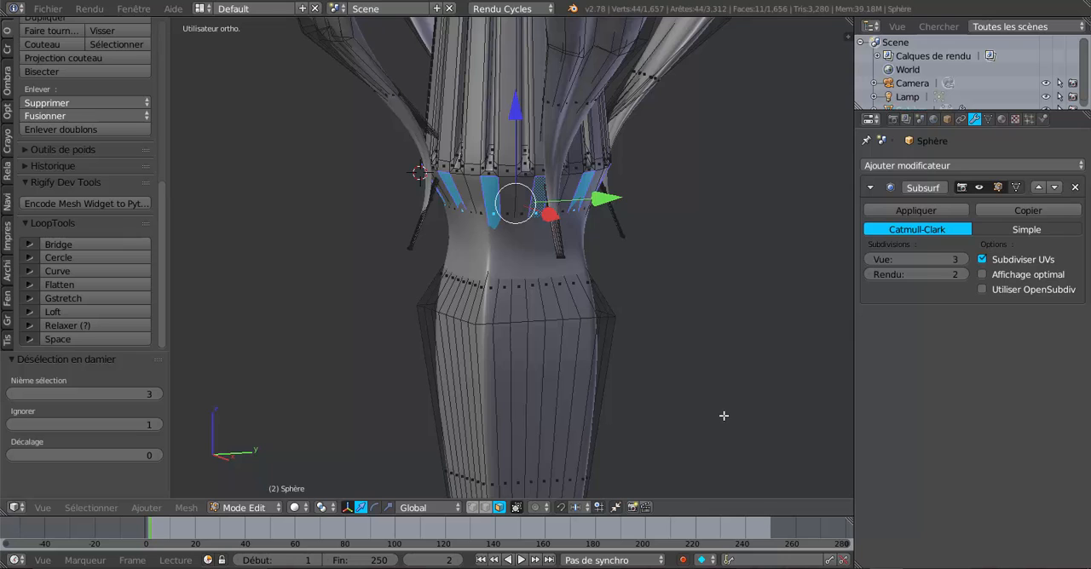
Scale the spaced faces below the fluting down uniformly to about 0.81 and review the grooved neck in Object Mode
key("s")
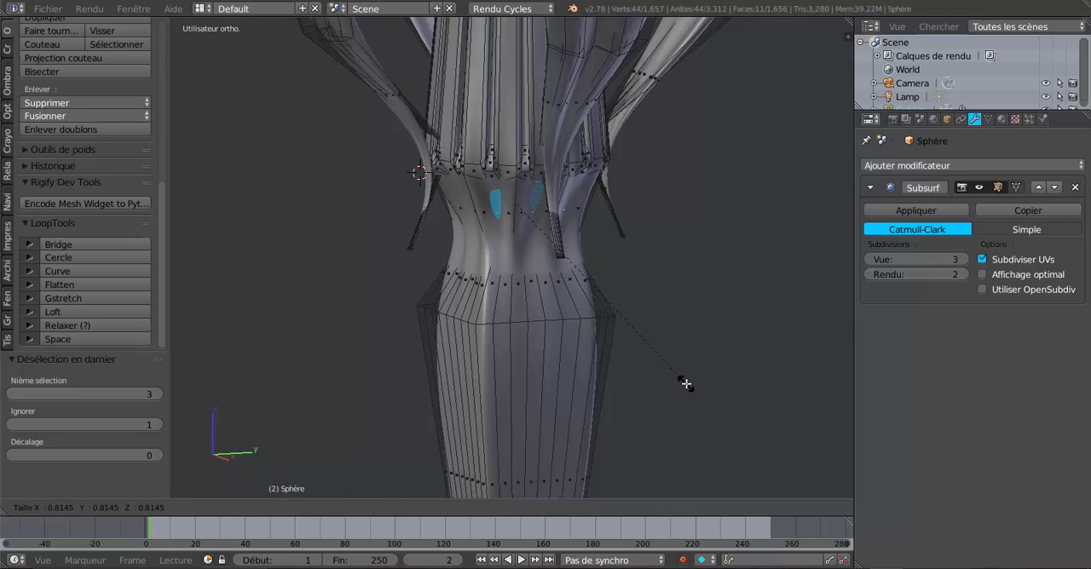
left_click(686, 385)
key("Tab")
scroll(680, 390, "down", 2)
middle_click_drag(639, 394, 583, 371)
scroll(548, 382, "up", 1)
scroll(489, 378, "down", 2)
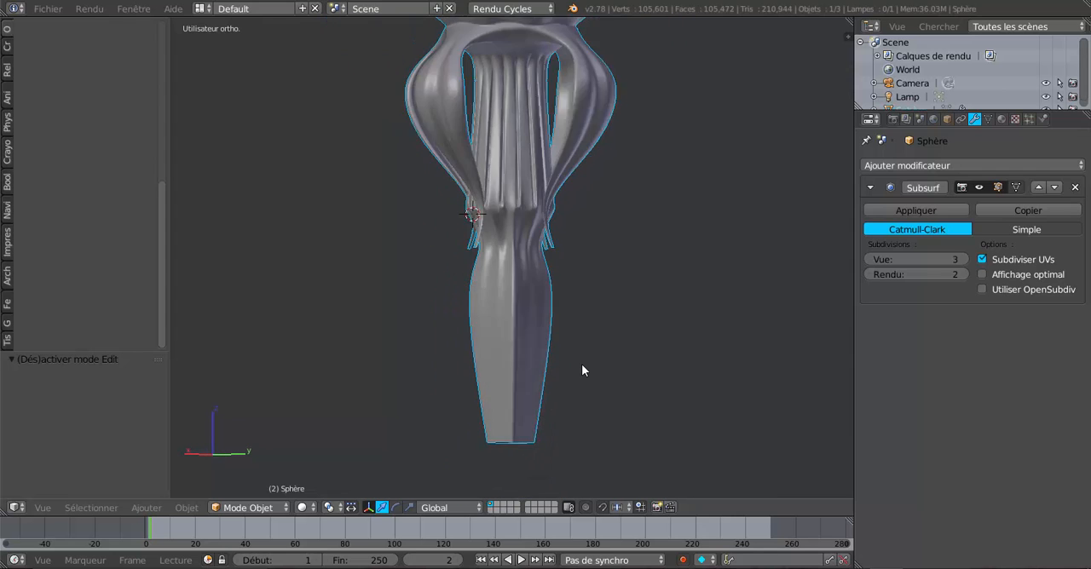
scroll(583, 370, "down", 3)
scroll(583, 369, "up", 5)
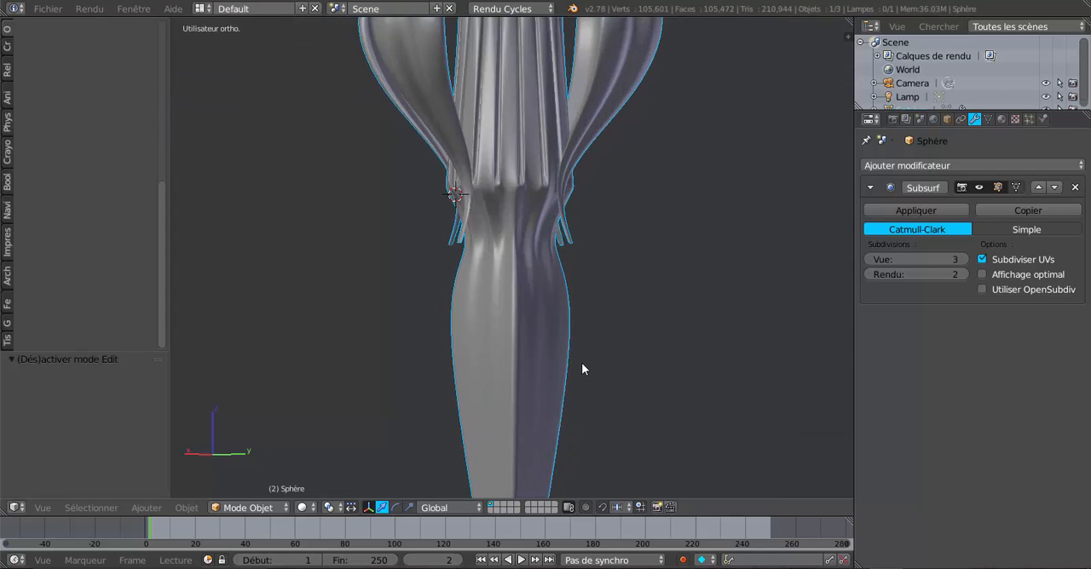
Select the sloped face ring at the top of the shaft and apply Checker Deselect with Nth selection 3
key("Tab")
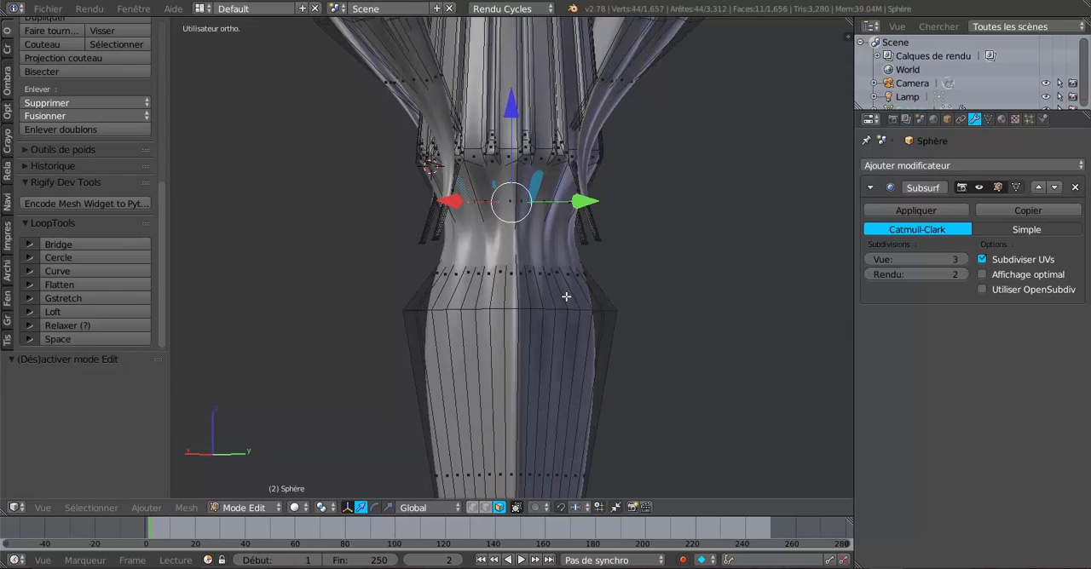
right_click(547, 309, "alt")
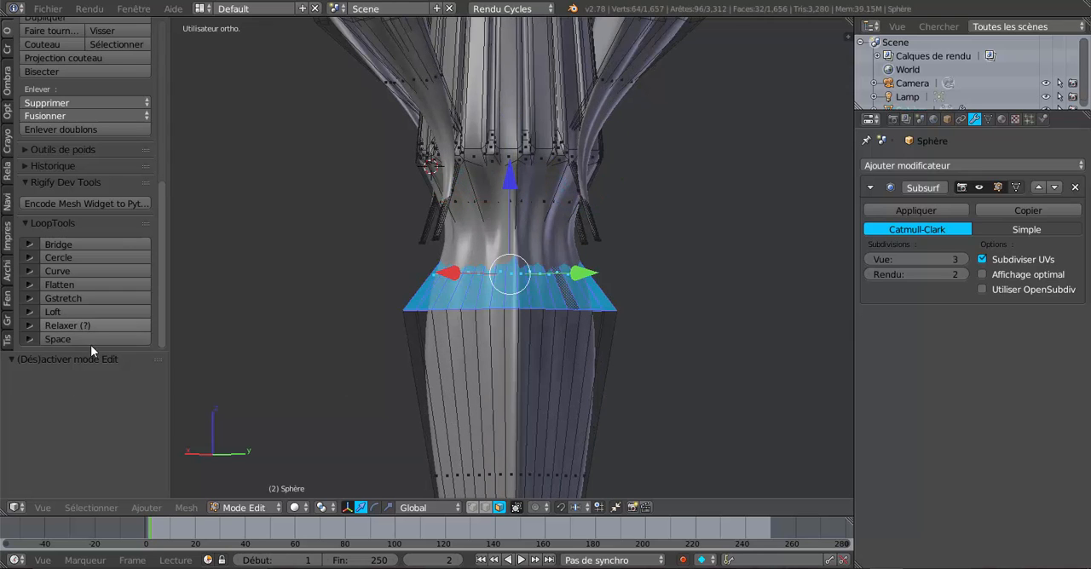
left_click(138, 508)
mouse_move(86, 510)
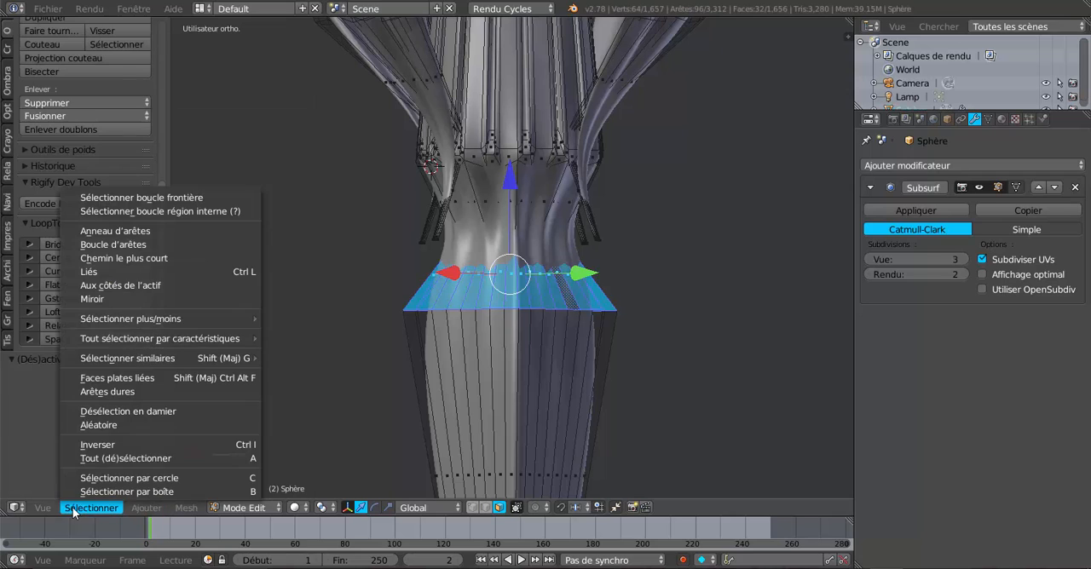
left_click(108, 412)
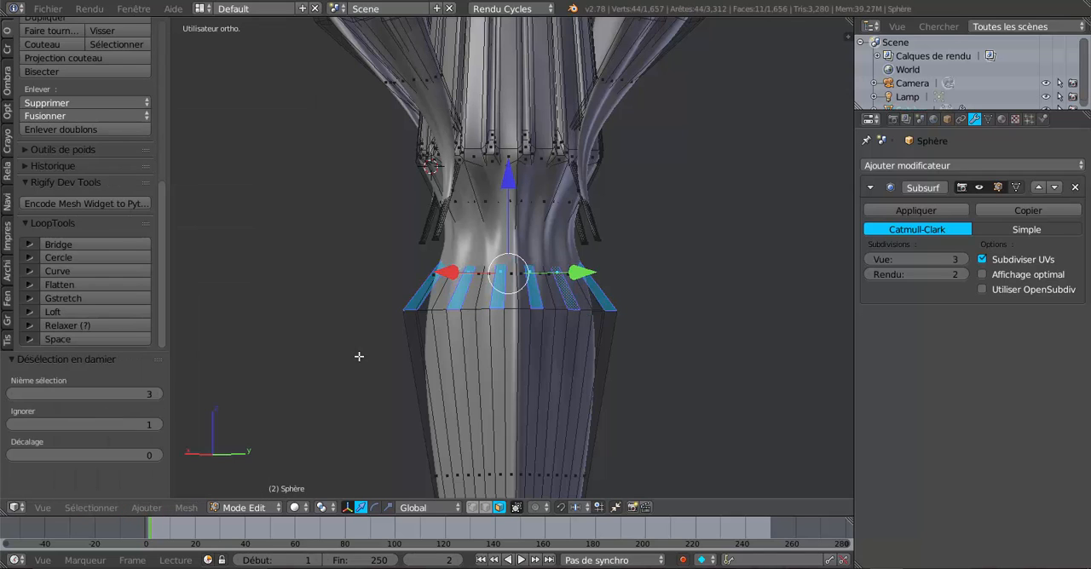
Scale the spaced faces at the top of the shaft down uniformly to about 0.92 and review the shape in Object Mode
key("s")
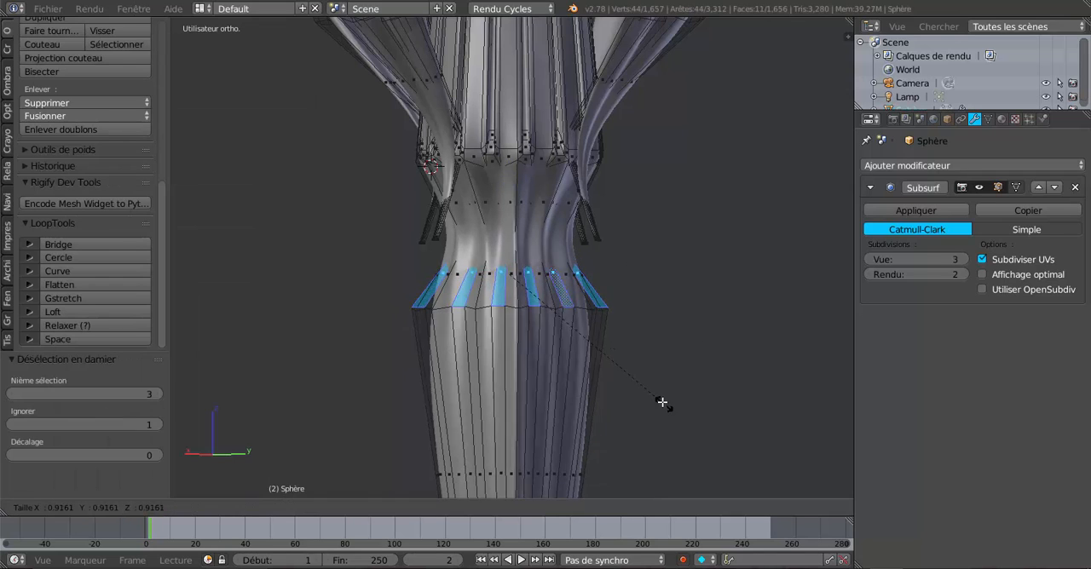
left_click(665, 399)
key("Tab")
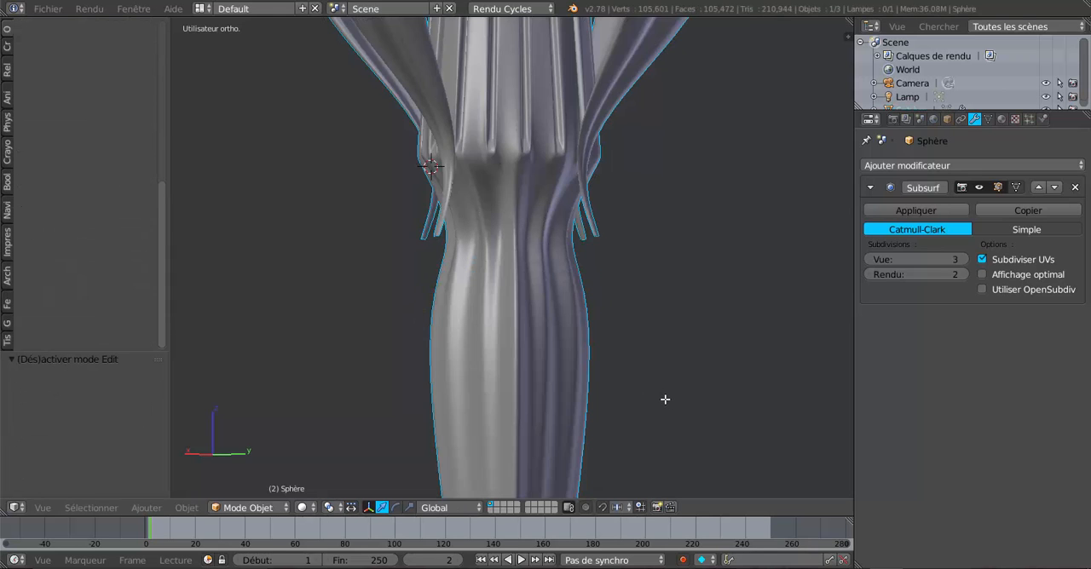
scroll(656, 396, "down", 5)
middle_click_drag(743, 412, 560, 398)
scroll(559, 398, "down", 2)
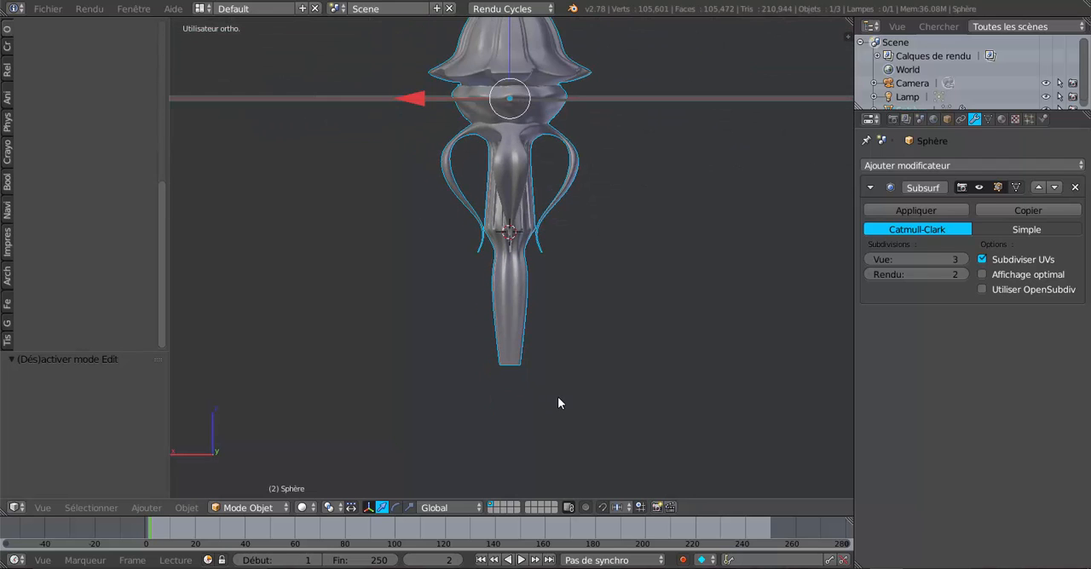
key("Tab")
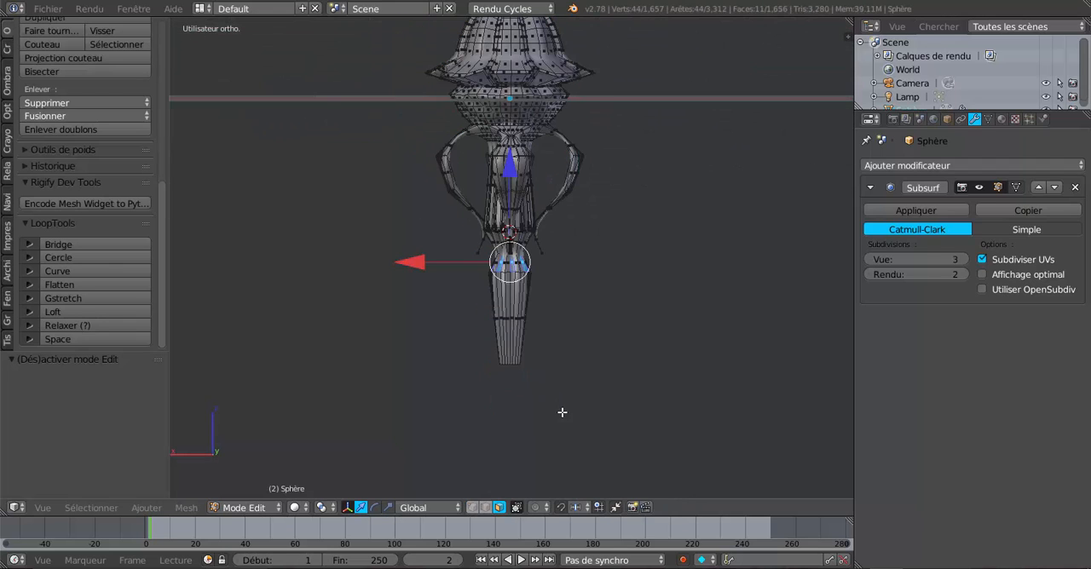
middle_click_drag(562, 412, 654, 402)
key("Tab")
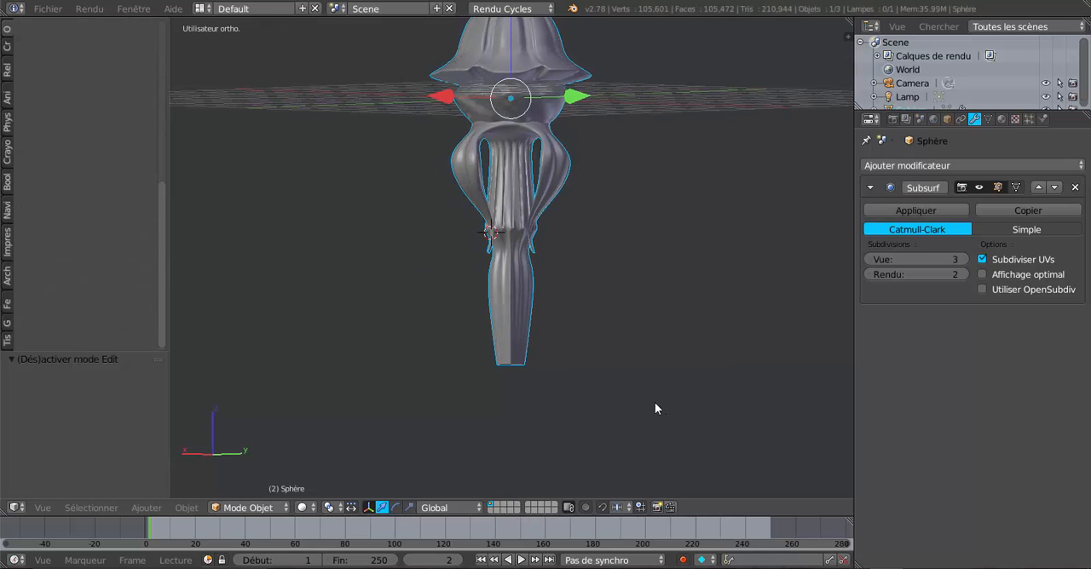
scroll(554, 313, "up", 5)
Add one loop cut in the sloped ring above the shaft and slide it down close to the shaft's upper edge
key("Tab")
middle_click_drag(534, 332, 510, 343)
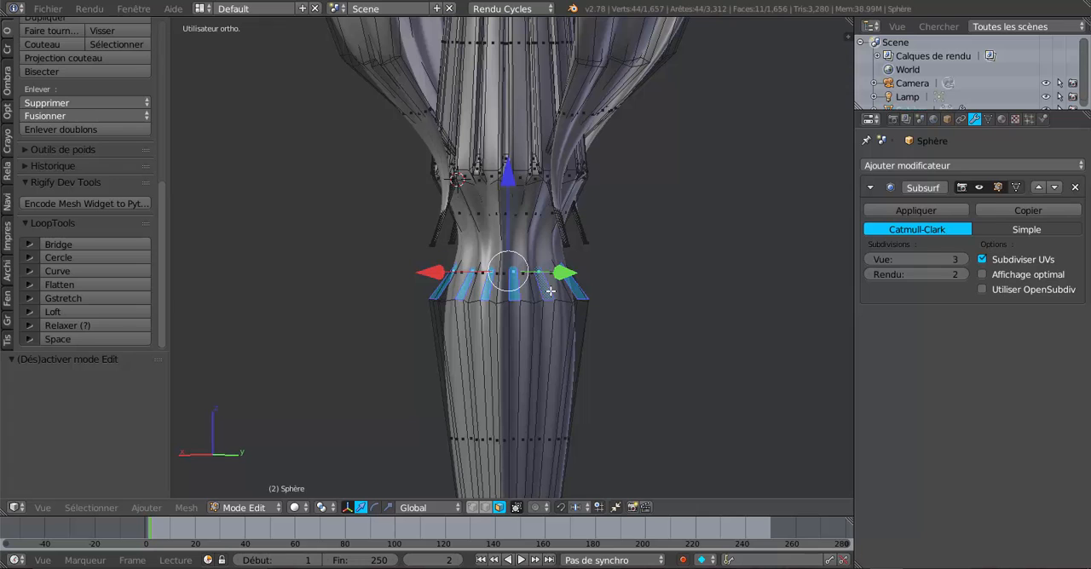
key("ctrl+r")
left_click(542, 296)
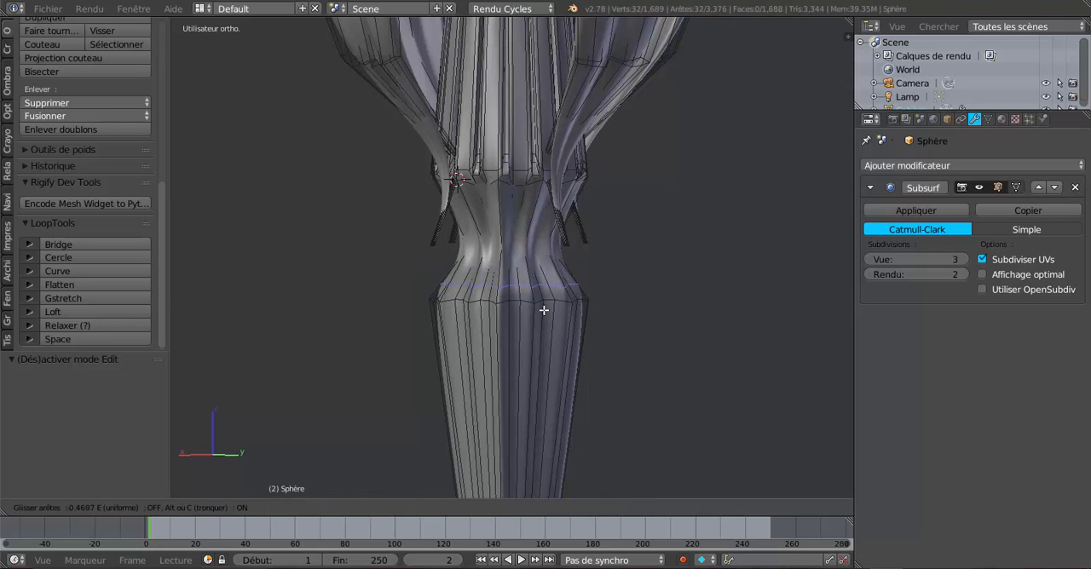
left_click(546, 317)
scroll(552, 332, "up", 2)
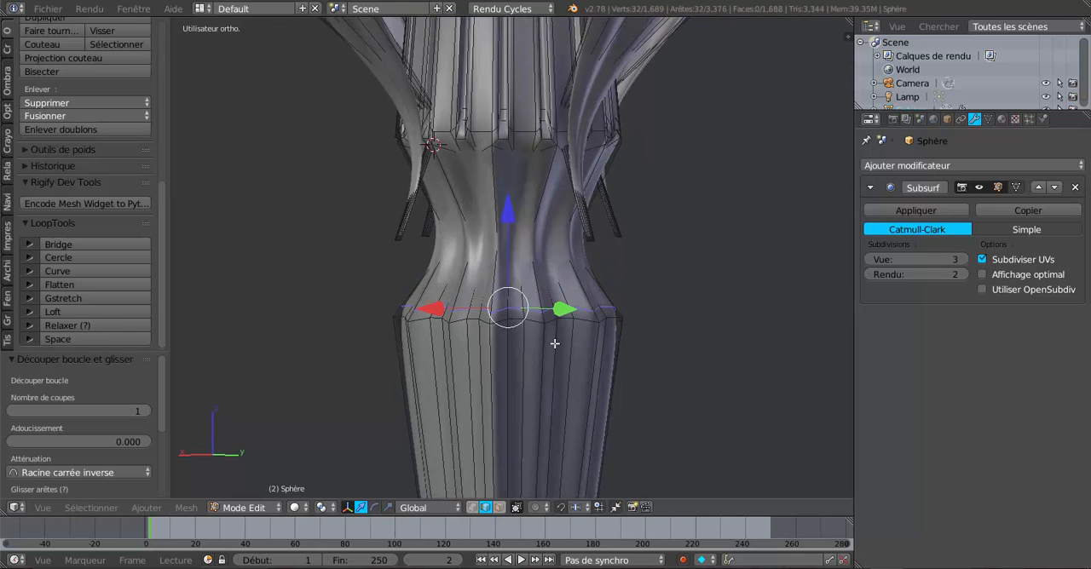
Select the narrow face ring at the shaft's upper edge, extrude it, and scale the extrusion outward to about 1.07
left_click(493, 505)
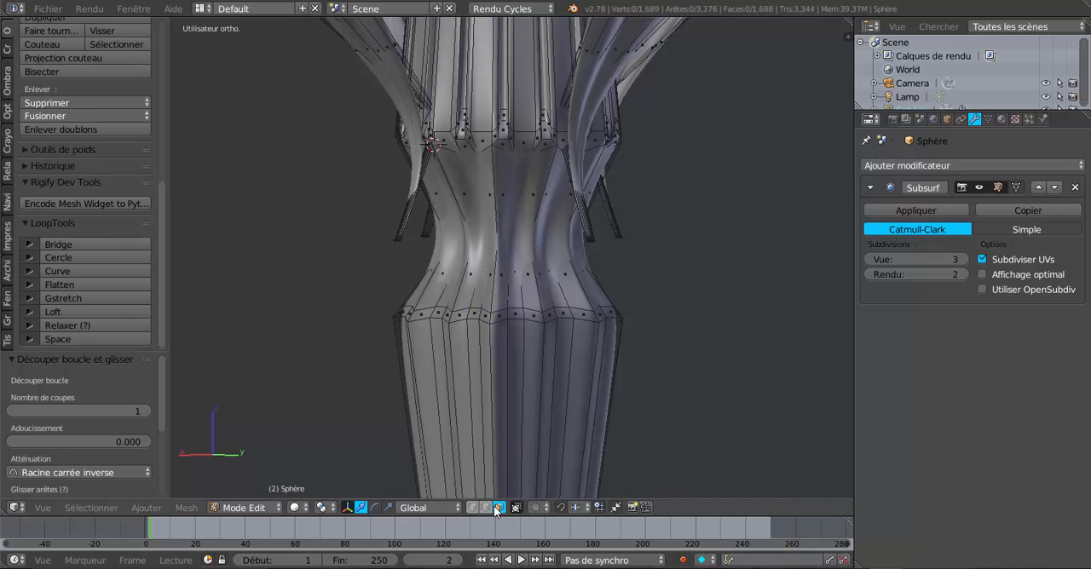
right_click(546, 317, "alt")
scroll(583, 405, "down", 4)
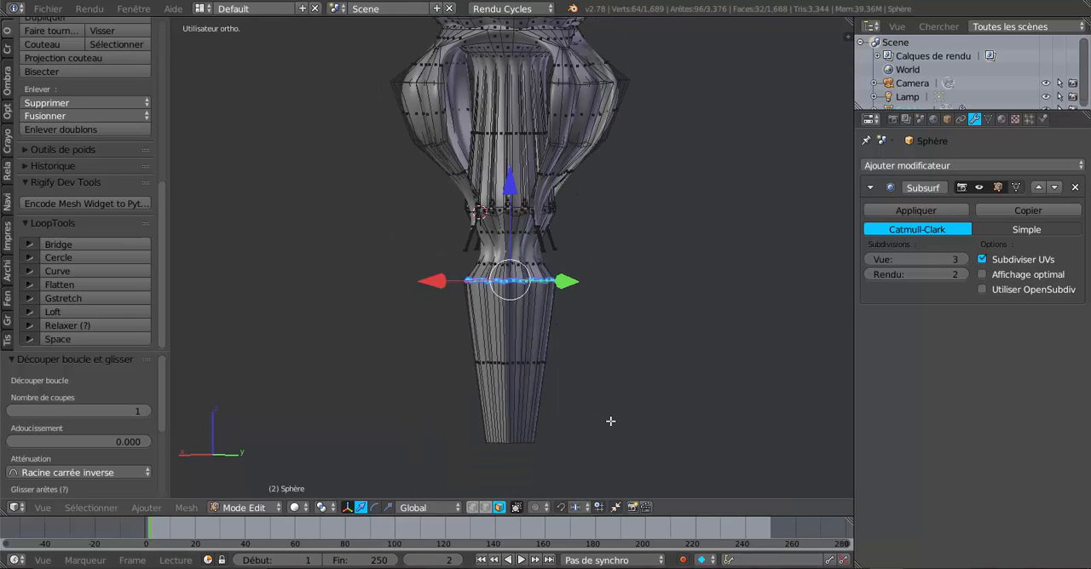
key("e")
key("s")
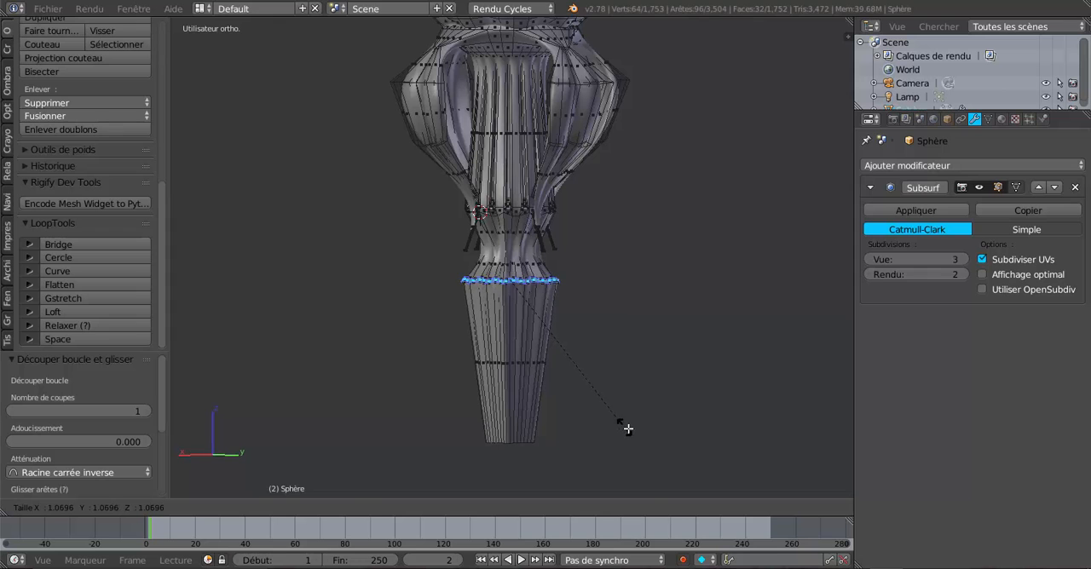
left_click(628, 429)
key("Tab")
mouse_move(645, 421)
middle_mouse_down()
mouse_move(755, 441)
mouse_move(575, 426)
mouse_move(631, 423)
middle_mouse_up()
scroll(630, 424, "up", 3)
Add one loop cut in the neck, slide it up to about 0.75 just below the fluting, and switch to face selection
key("Tab")
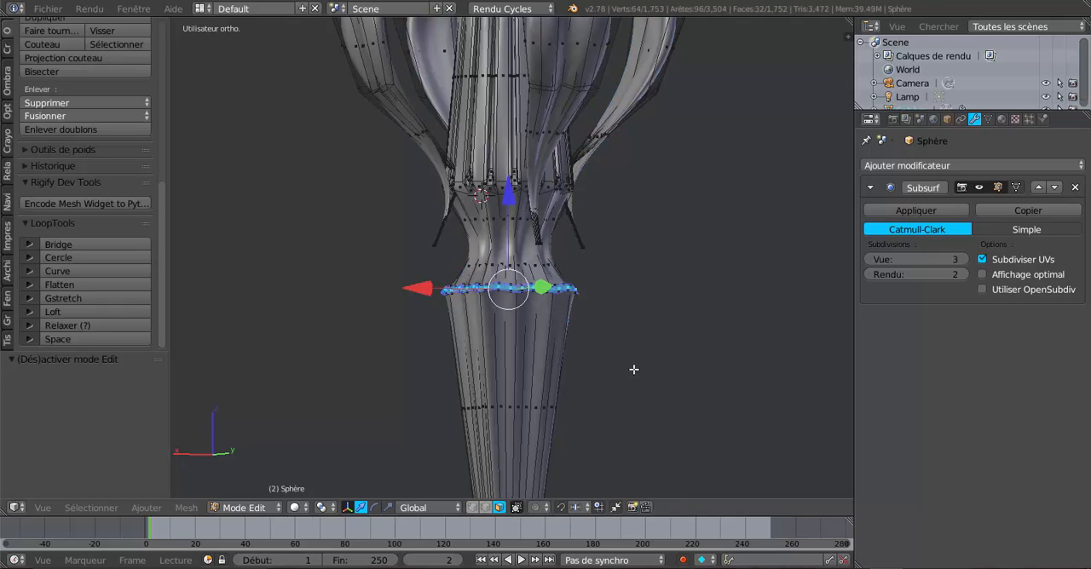
middle_click_drag(633, 369, 610, 382)
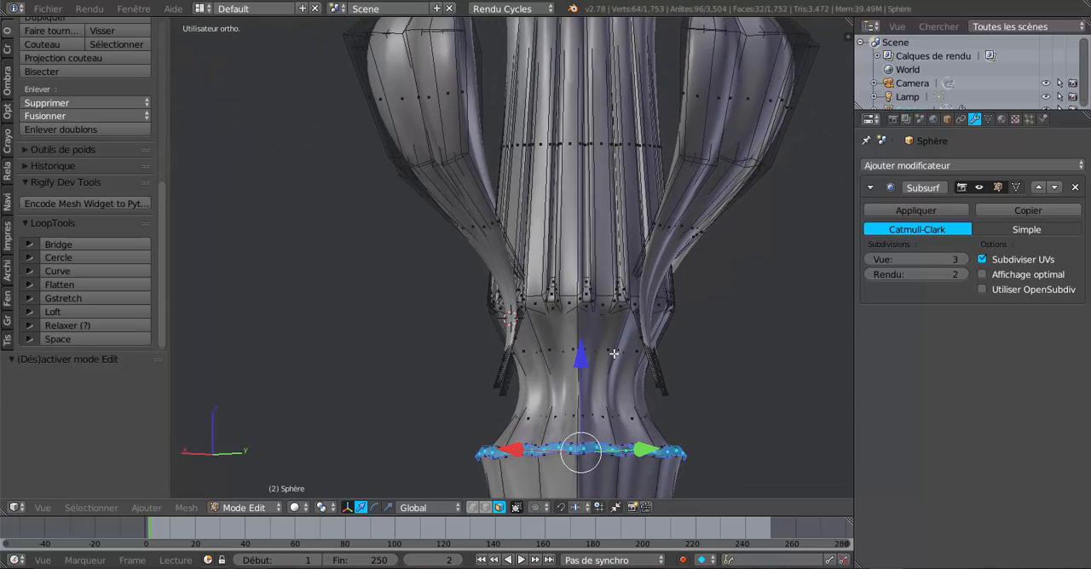
key("ctrl+r")
left_click(613, 351)
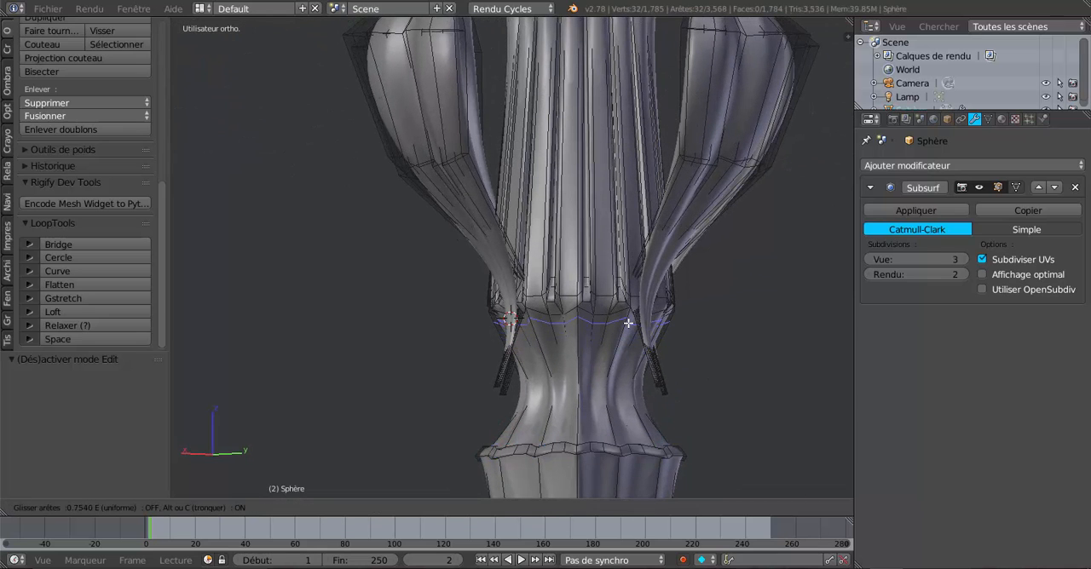
left_click(628, 323)
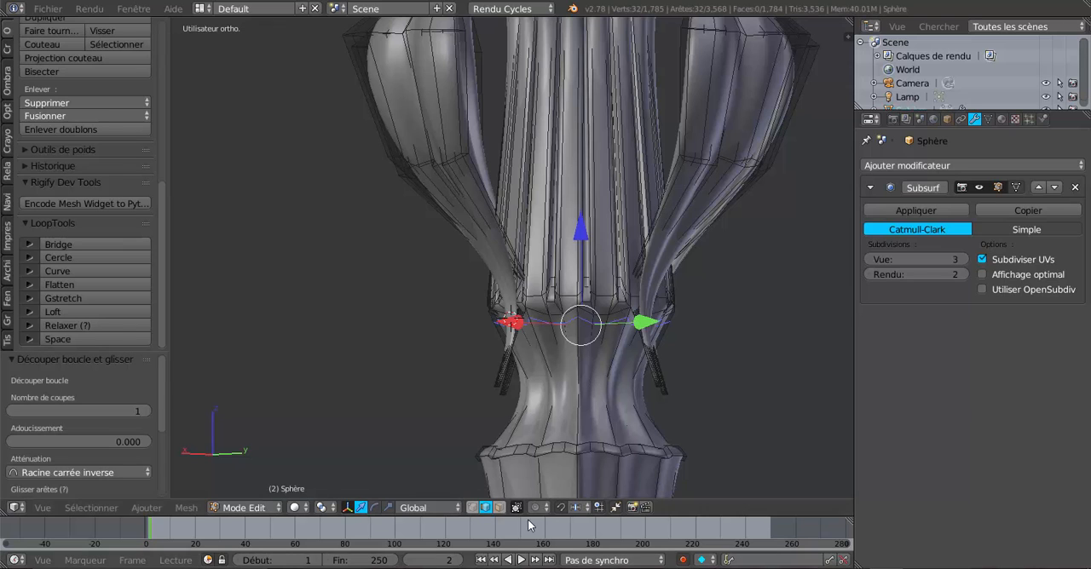
left_click(499, 508)
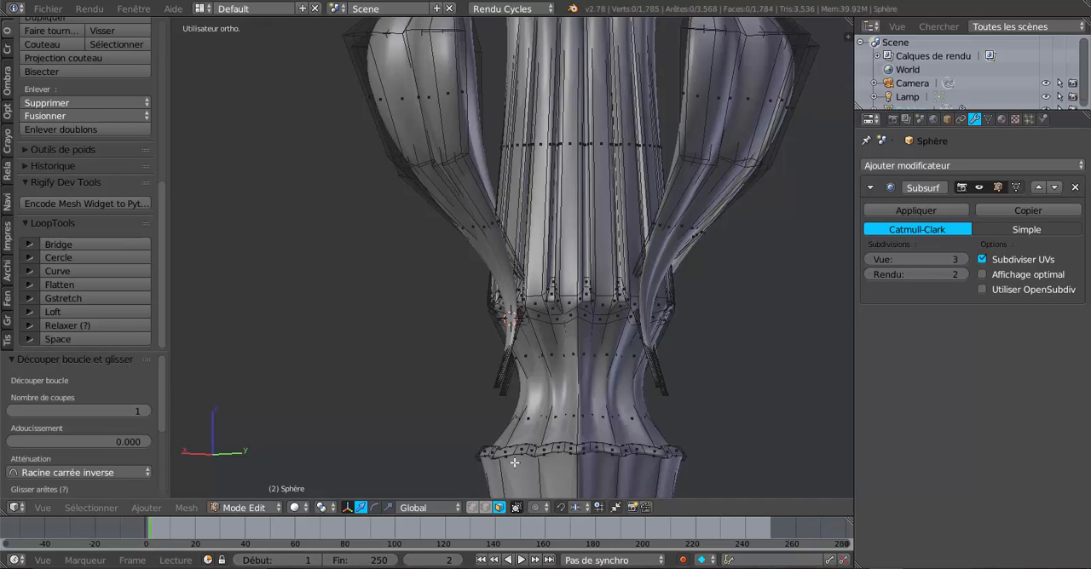
Select the narrow face ring just below the fluting, extrude it, scale the extrusion slightly outward, and switch to Object Mode
left_click(576, 314, "alt")
scroll(635, 427, "down", 3)
key("e")
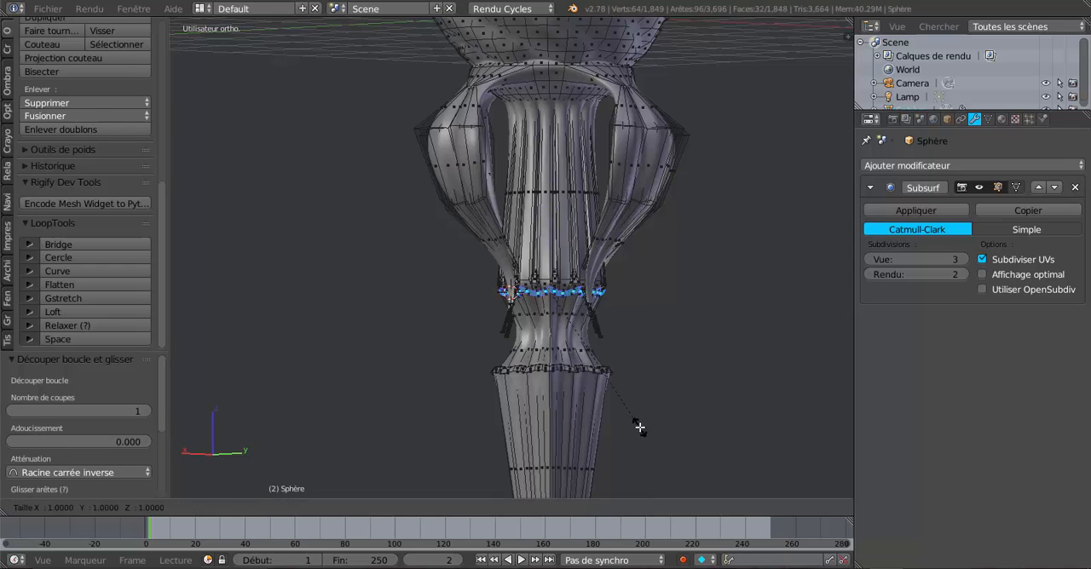
key("s")
left_click(650, 432)
key("Tab")
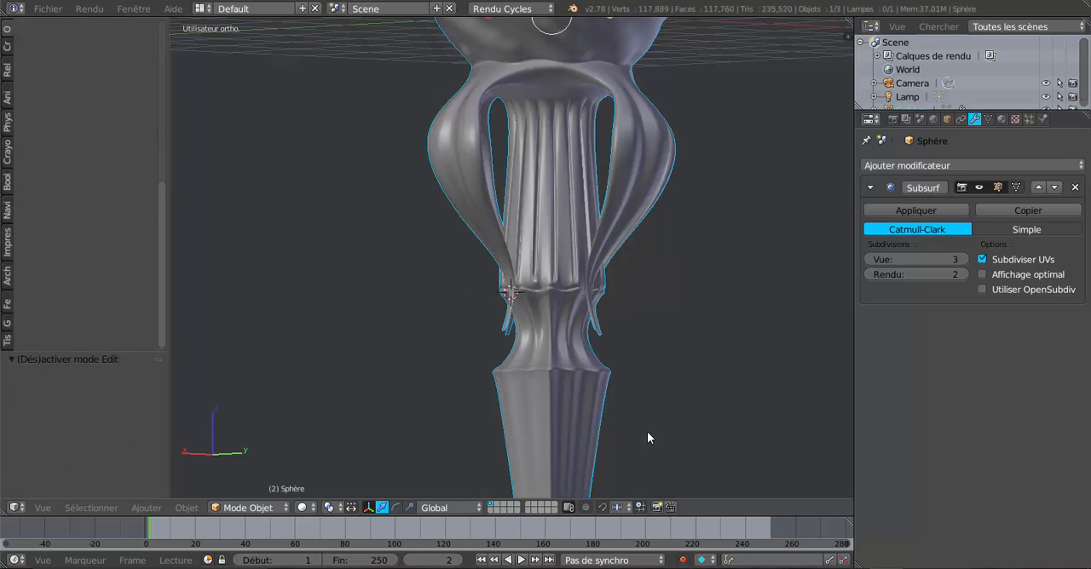
Scale the extruded ring below the fluting slightly further outward and review the whole ornament in Object Mode
scroll(562, 437, "up", 4)
key("Tab")
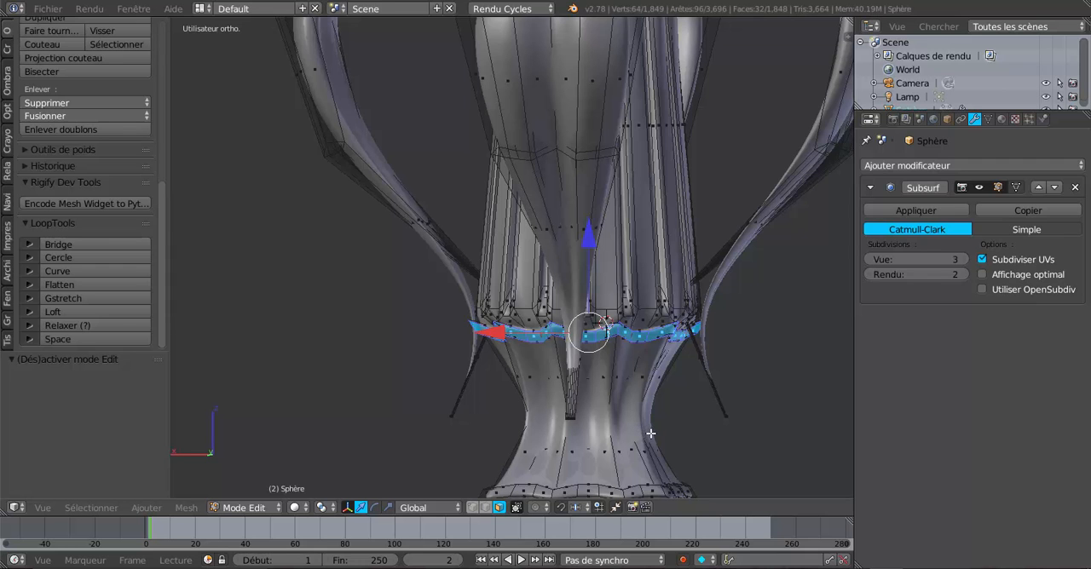
key("s")
left_click(659, 436)
key("Tab")
middle_click_drag(665, 452, 708, 453)
scroll(748, 387, "down", 6)
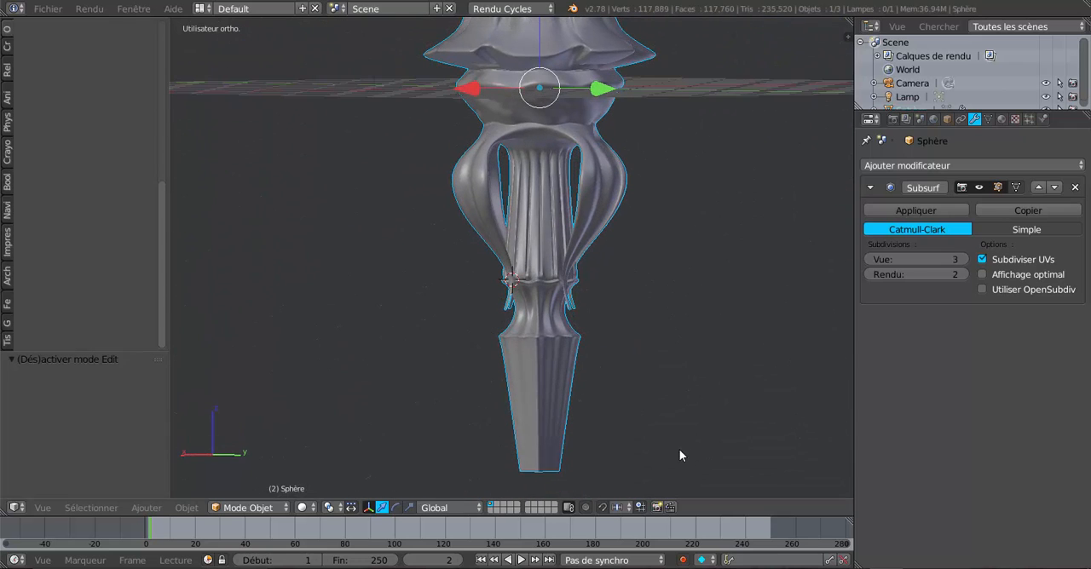
scroll(680, 455, "down", 5)
key("Tab")
scroll(565, 412, "up", 3)
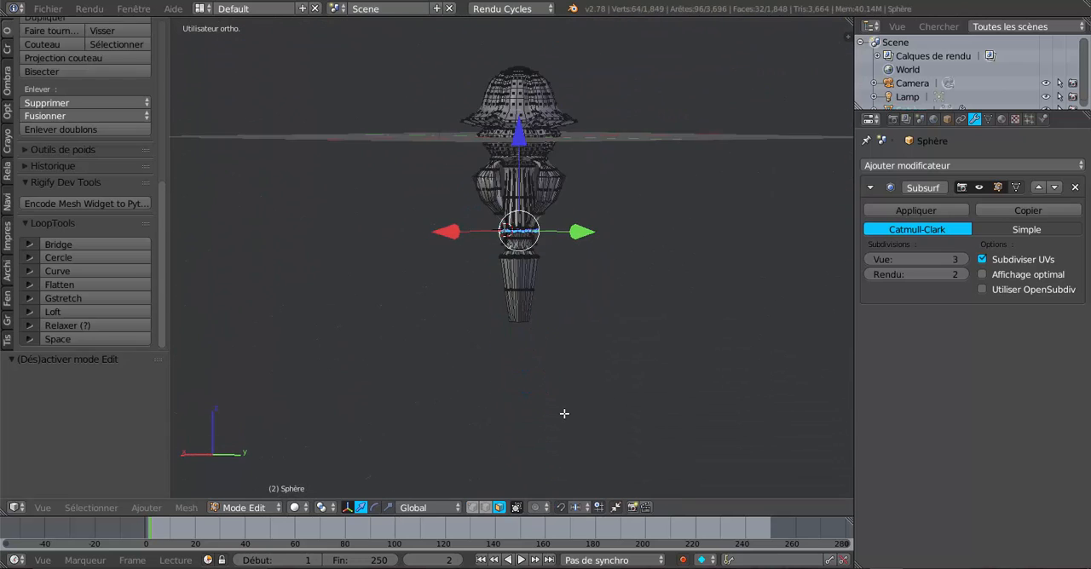
scroll(562, 411, "up", 1)
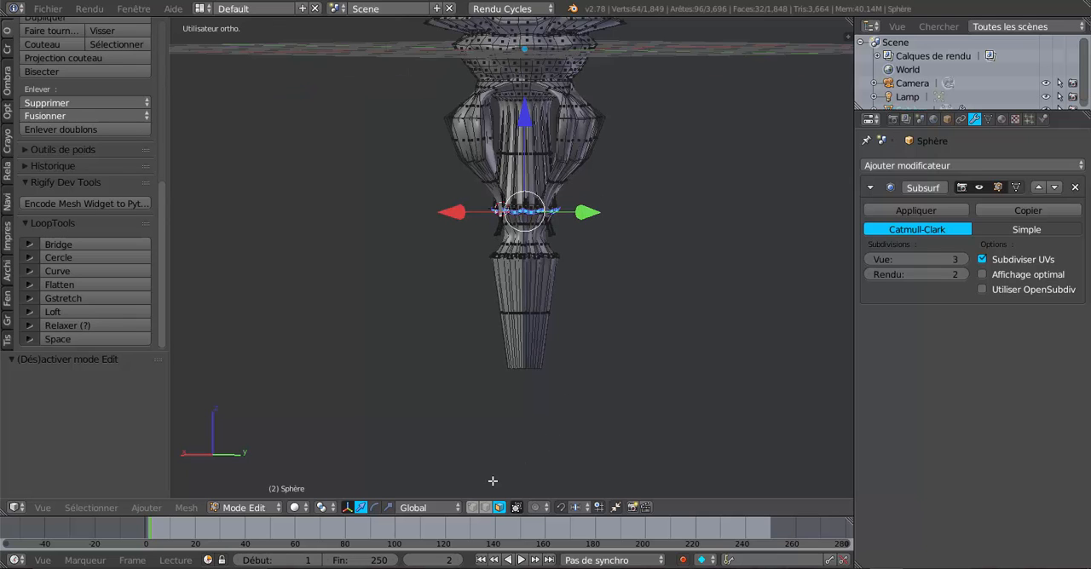
Clear the selection and circle-select all vertices at the shaft's lower end, using wireframe display and vertex selection
left_click(485, 507)
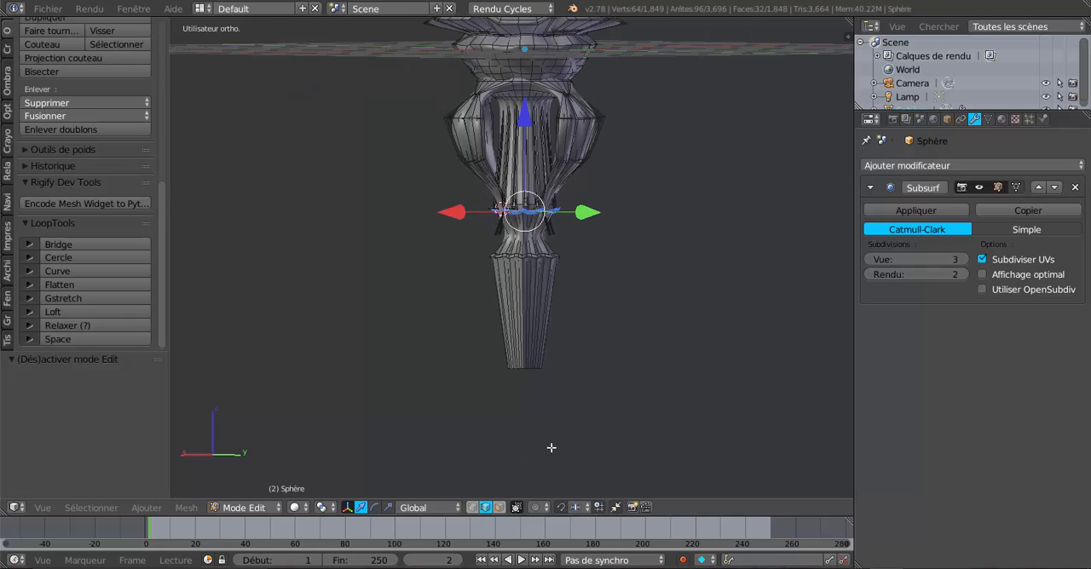
key("z")
scroll(578, 443, "down", 1)
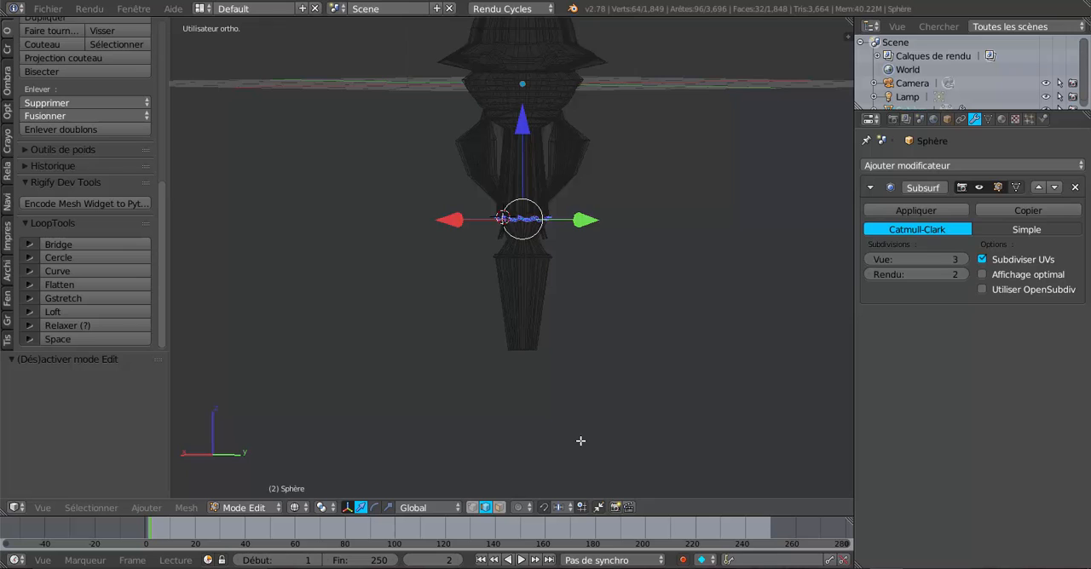
key("a")
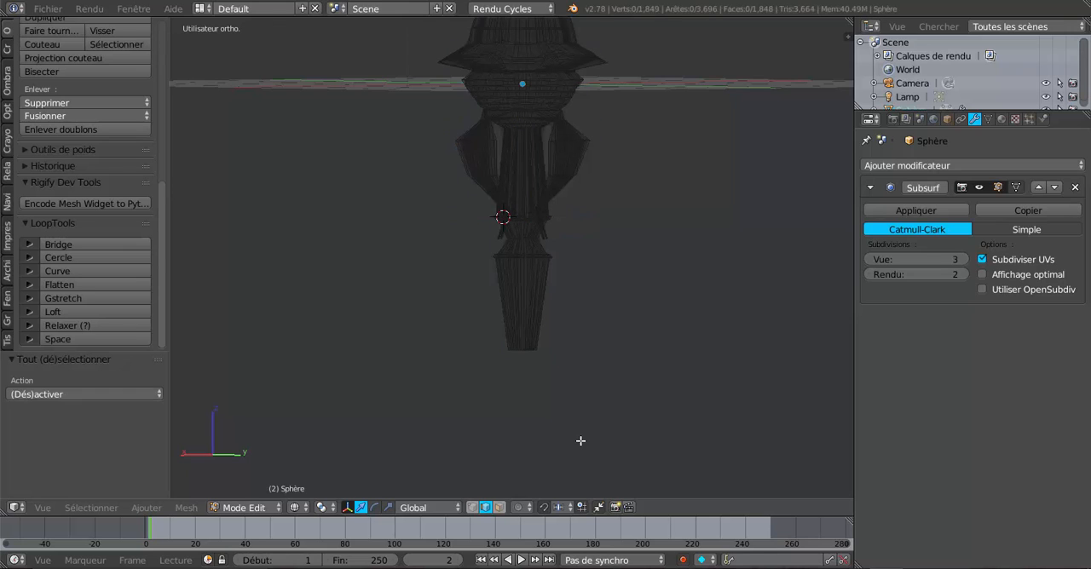
left_click(473, 507)
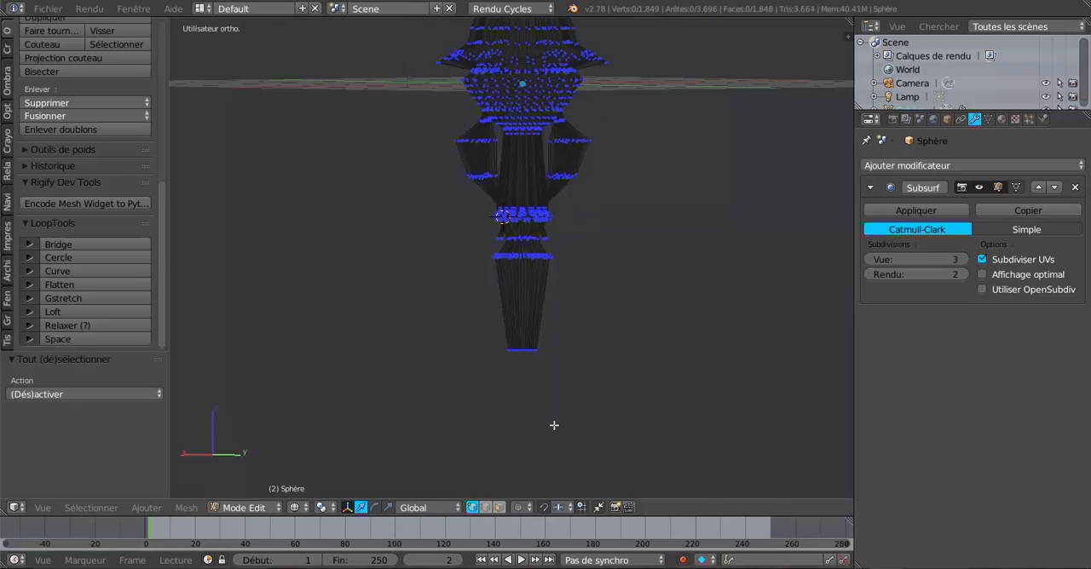
key("c")
left_click_drag(475, 353, 599, 353)
right_click(599, 353)
scroll(599, 352, "down", 5)
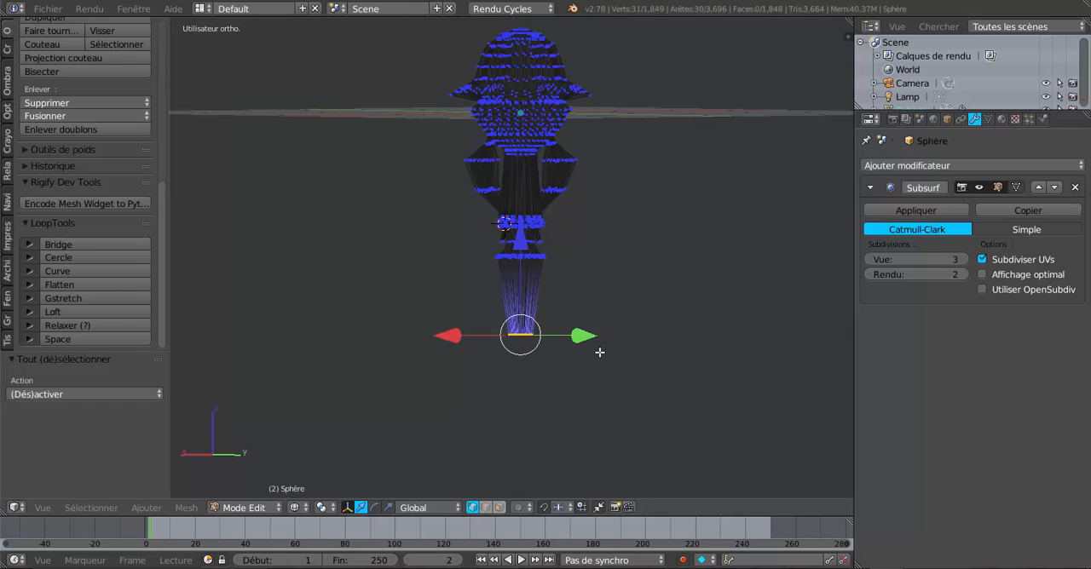
In front view, scale the vertices at the shaft's lower end up uniformly to about 1.462
middle_click_drag(599, 352, 640, 381)
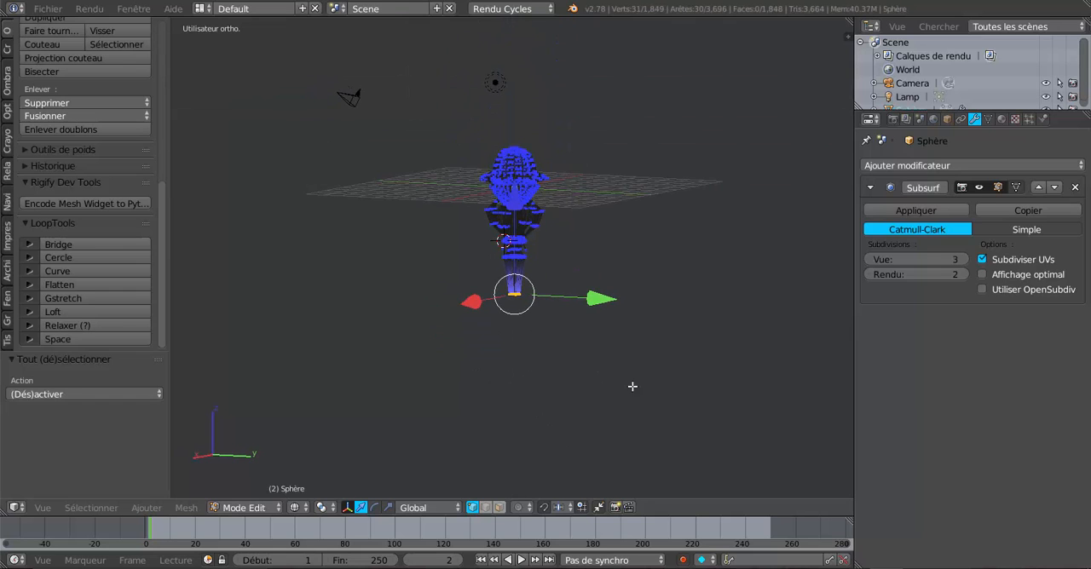
key("Tab")
key("Tab")
middle_click_drag(650, 394, 605, 401)
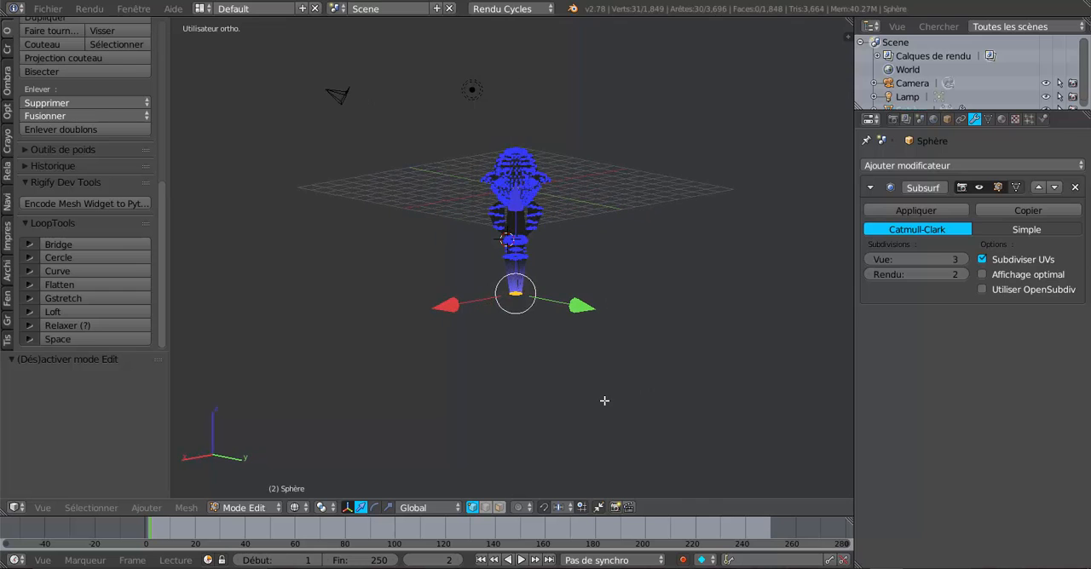
scroll(605, 401, "up", 2)
scroll(604, 401, "down", 3)
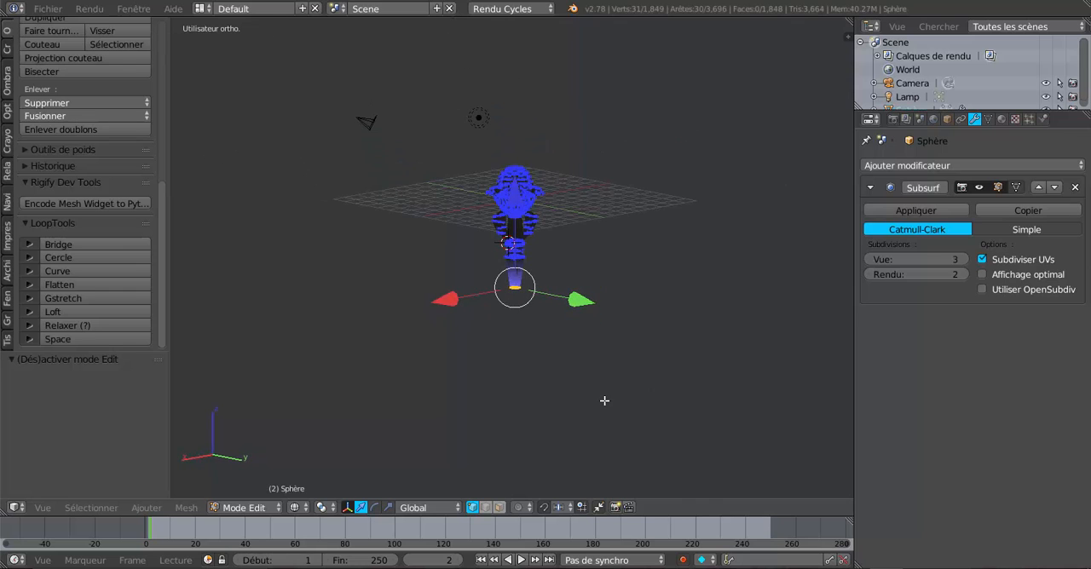
key("KP_1")
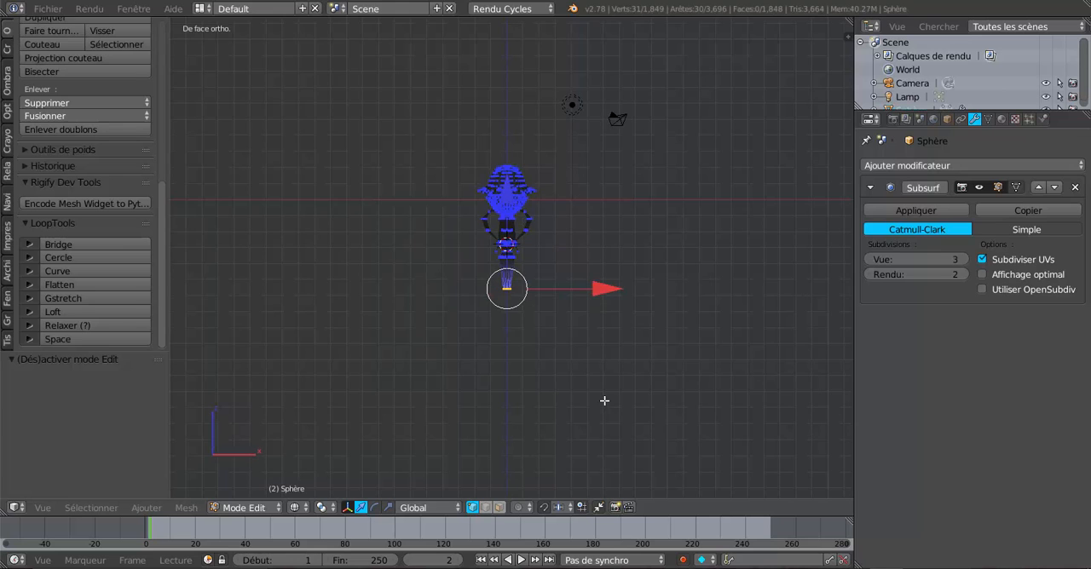
scroll(604, 401, "up", 3)
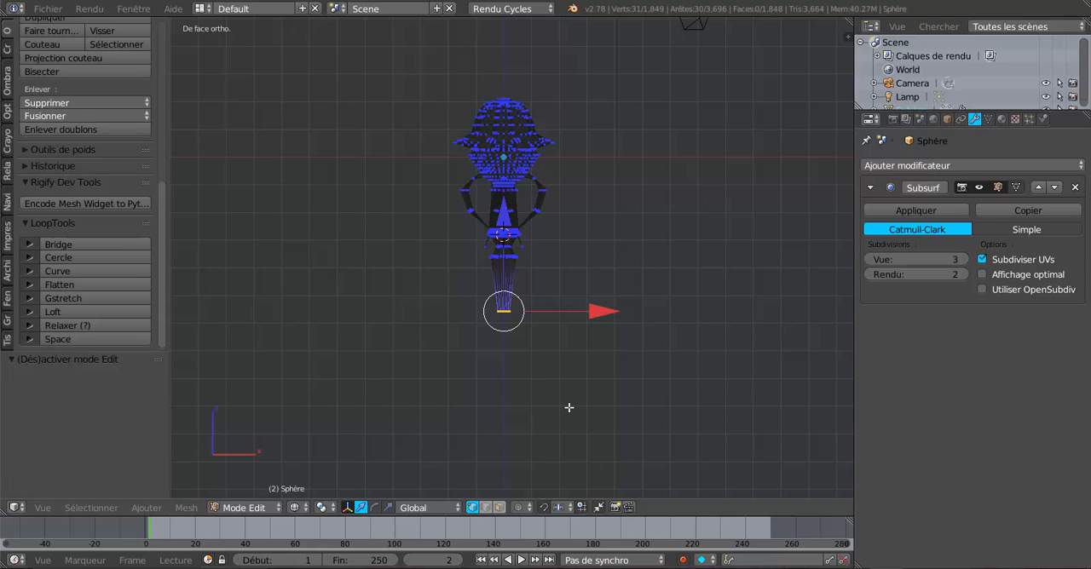
key("z")
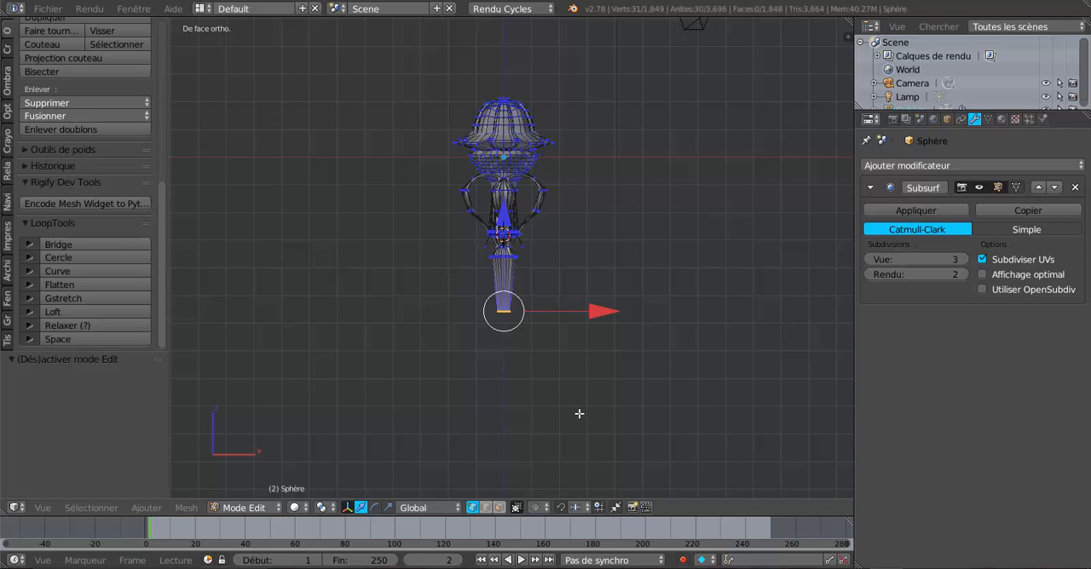
scroll(578, 414, "up", 1)
key("z")
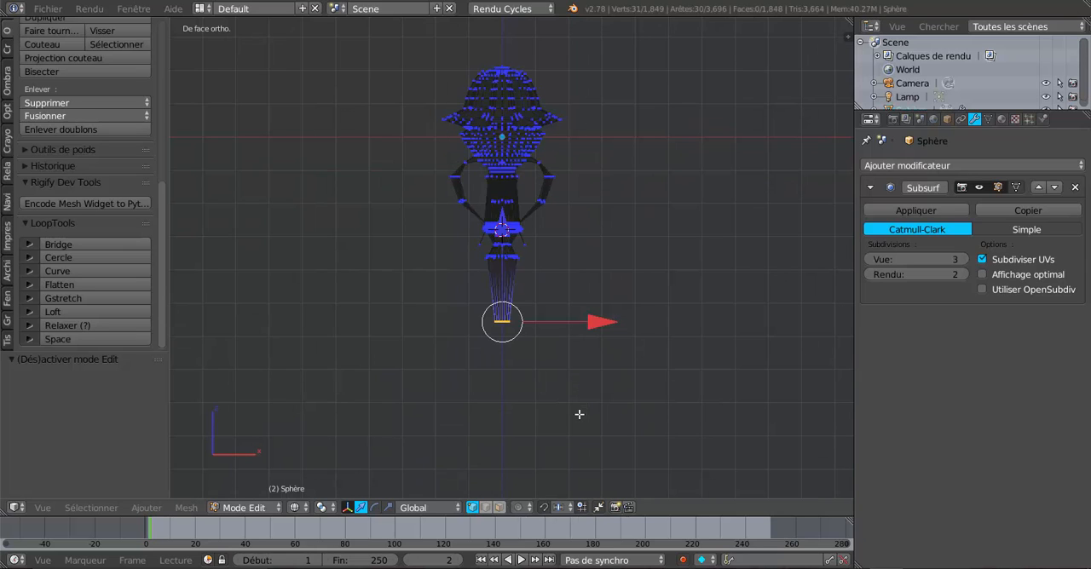
key("s")
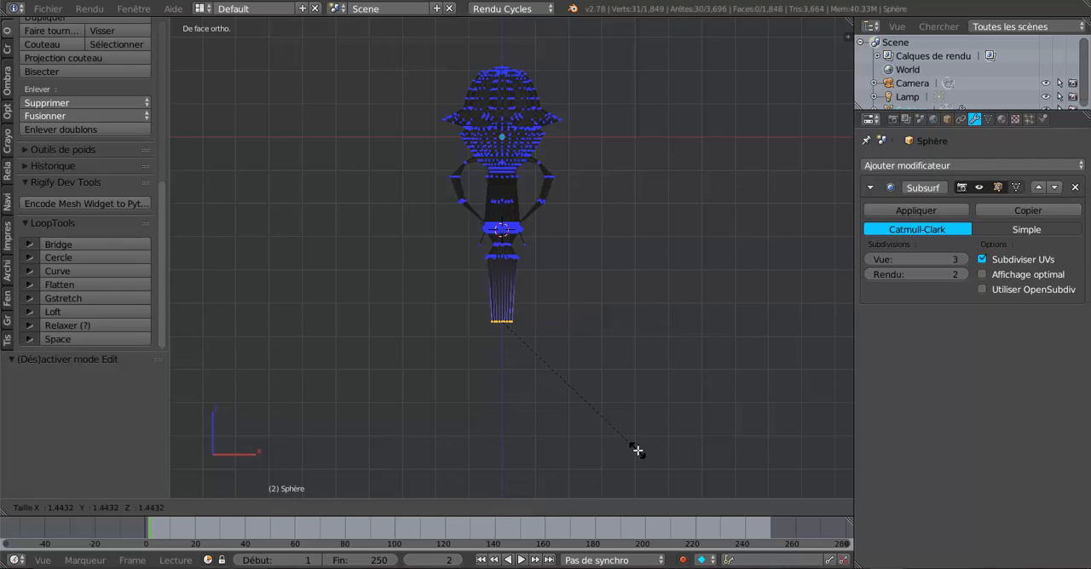
left_click(641, 451)
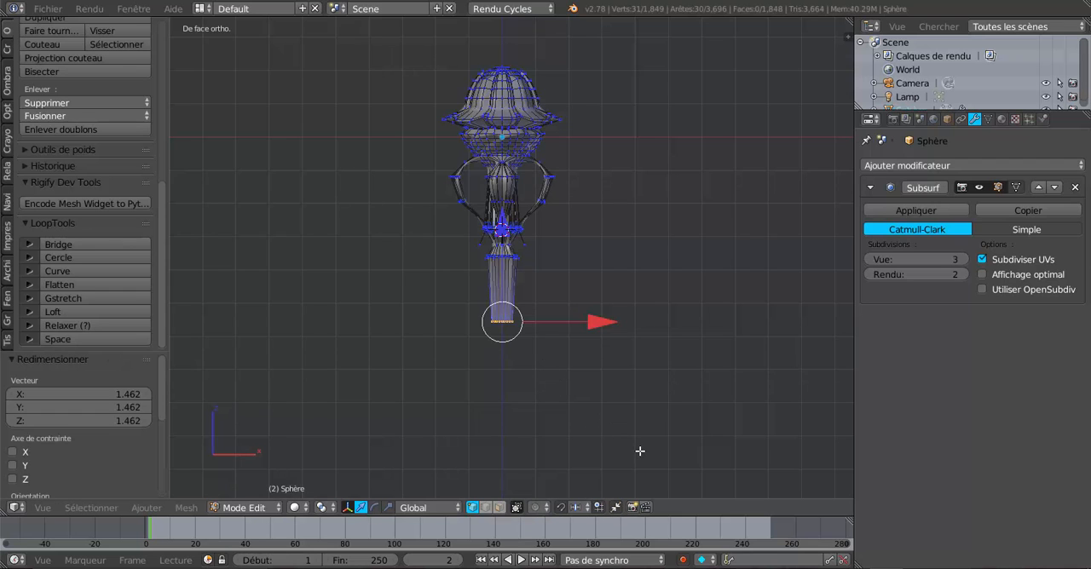
Extrude the vertices at the shaft's lower end in place, without moving them
scroll(571, 416, "down", 3)
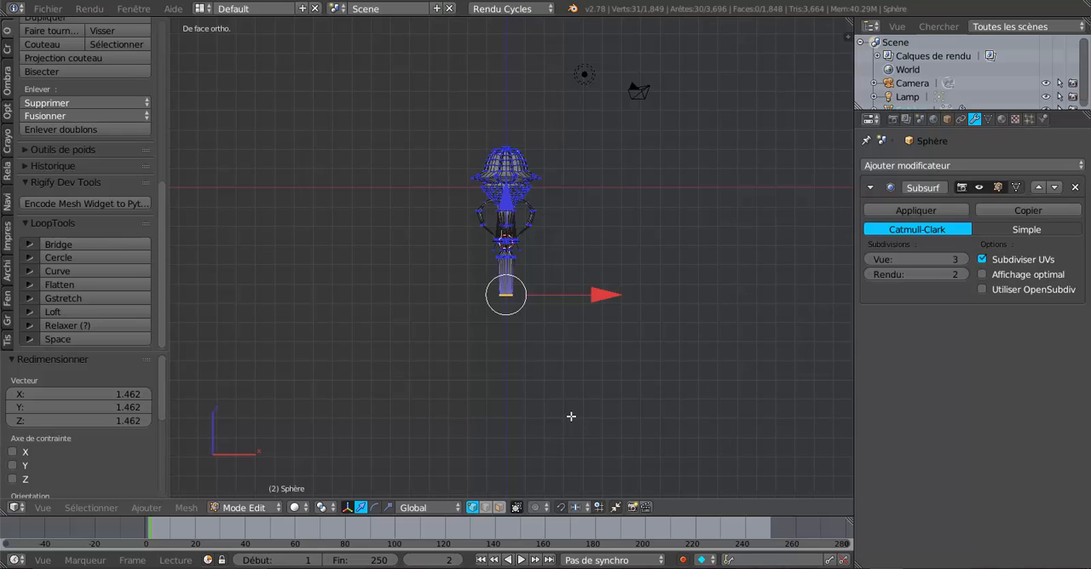
key("e")
right_click(571, 416)
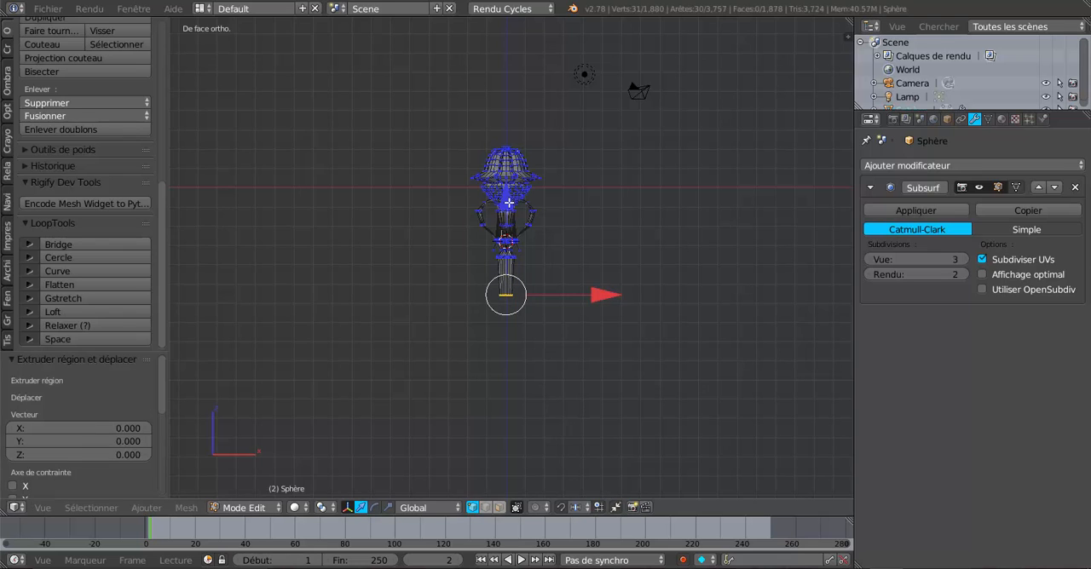
Try to lengthen the shaft by pulling its extruded lower end straight down along Z, inspect the sides, and undo the move
left_click_drag(508, 203, 523, 363)
key("Tab")
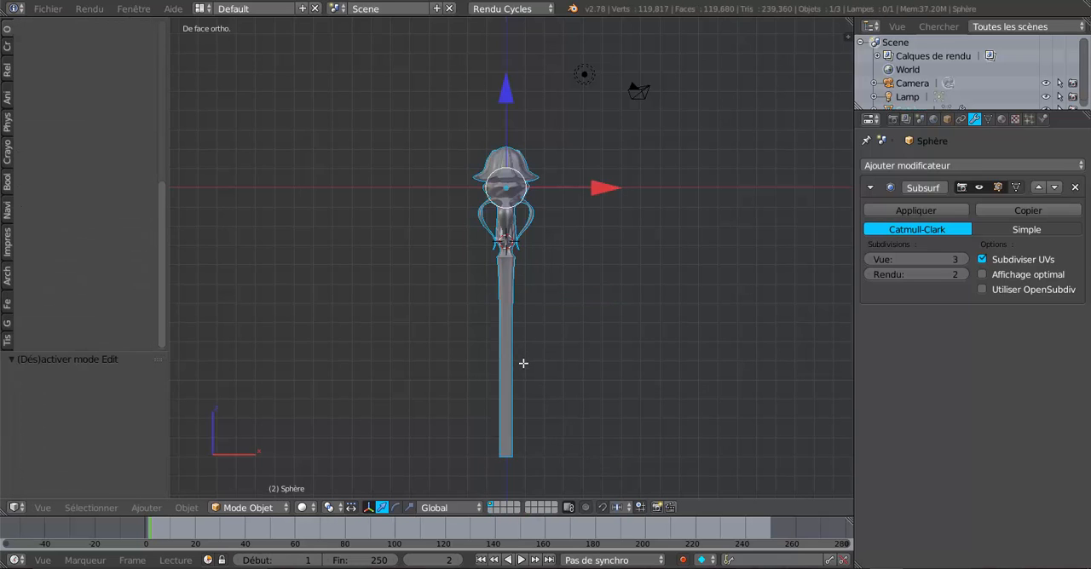
middle_click_drag(568, 427, 607, 383)
scroll(589, 382, "up", 2)
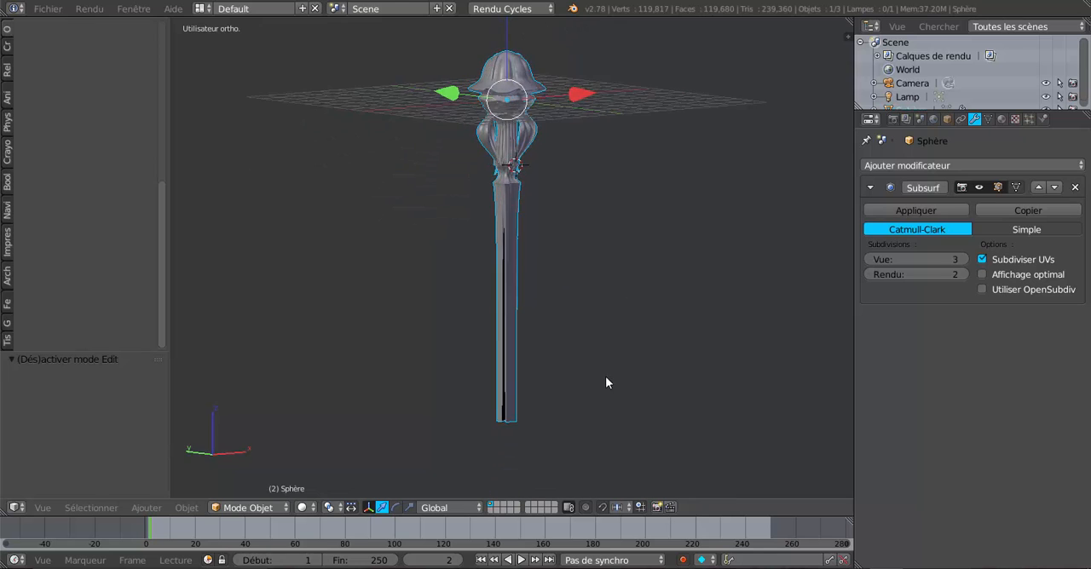
scroll(597, 375, "up", 3)
key("Tab")
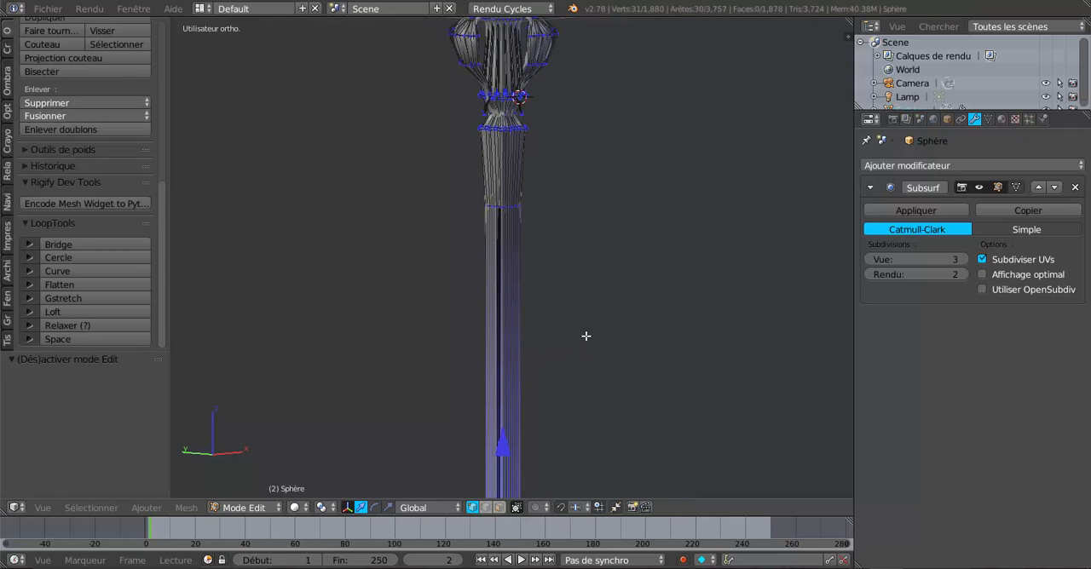
scroll(589, 350, "up", 4)
key("z")
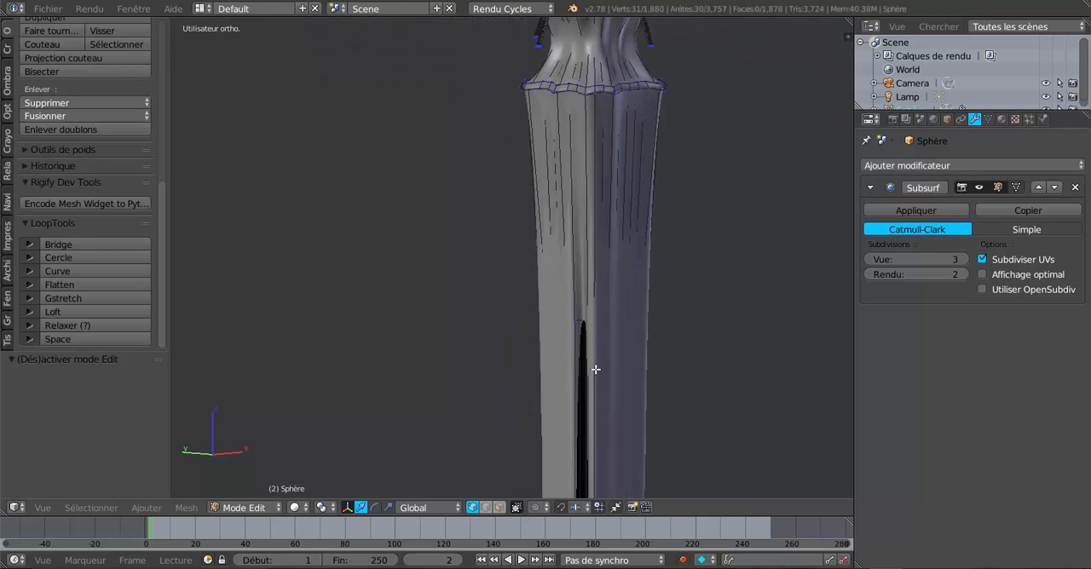
key("ctrl+z")
key("ctrl+z")
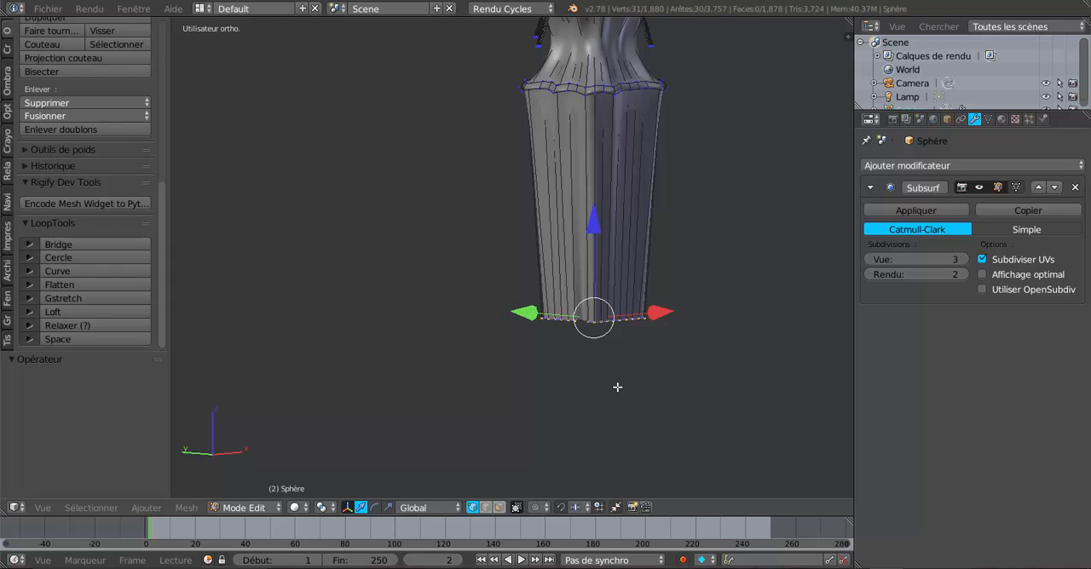
Move the out-of-line vertex on the shaft's open lower end along X and by -0.031 along Y to line it up with its edge
scroll(621, 387, "up", 3)
middle_click_drag(667, 399, 603, 274)
scroll(579, 339, "up", 3)
middle_click_drag(585, 334, 588, 314)
scroll(590, 316, "up", 2)
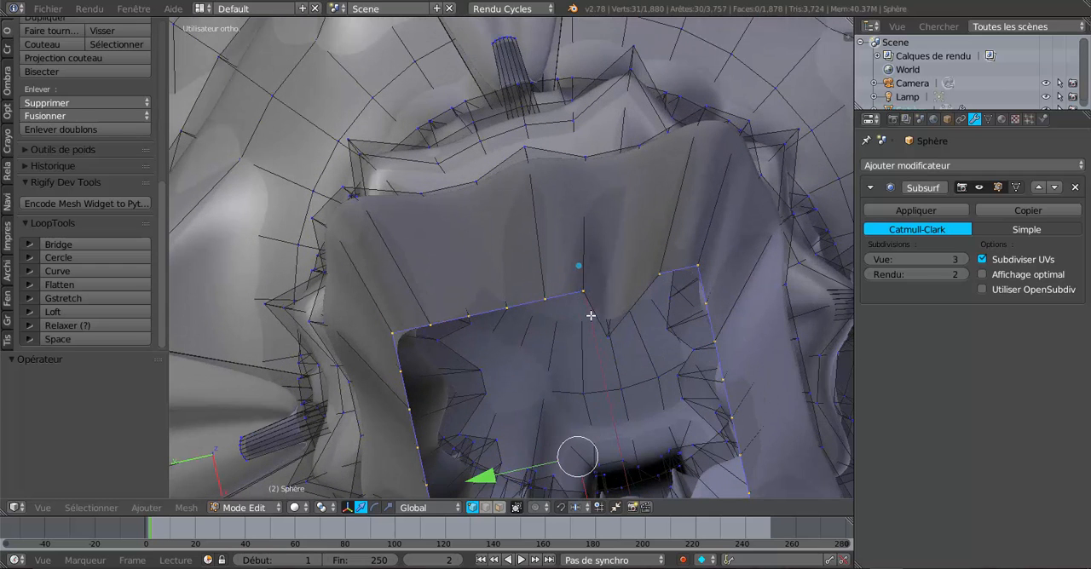
right_click(604, 329)
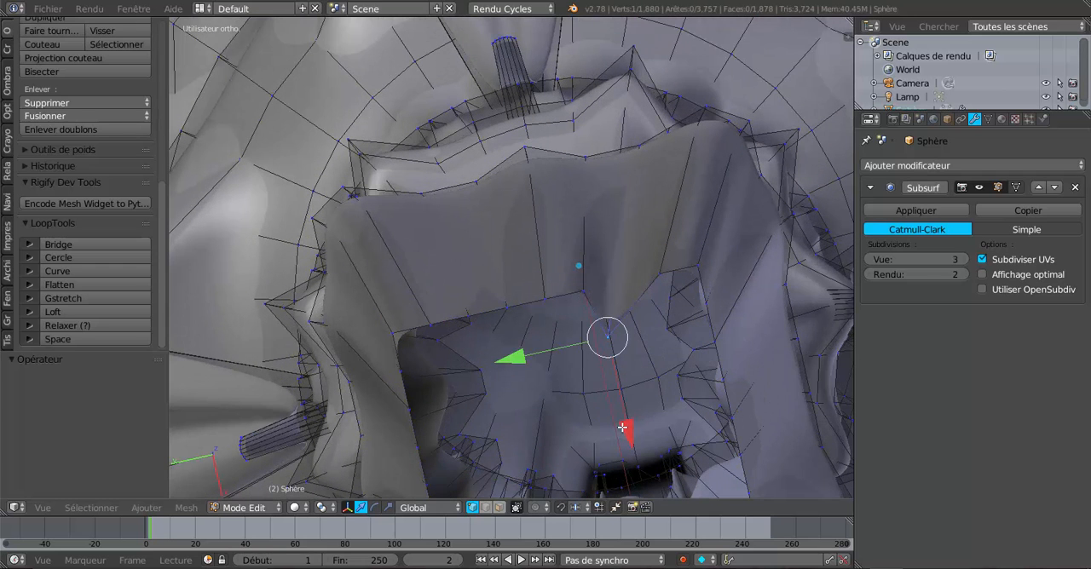
left_click_drag(623, 427, 626, 375)
left_click_drag(488, 327, 513, 316)
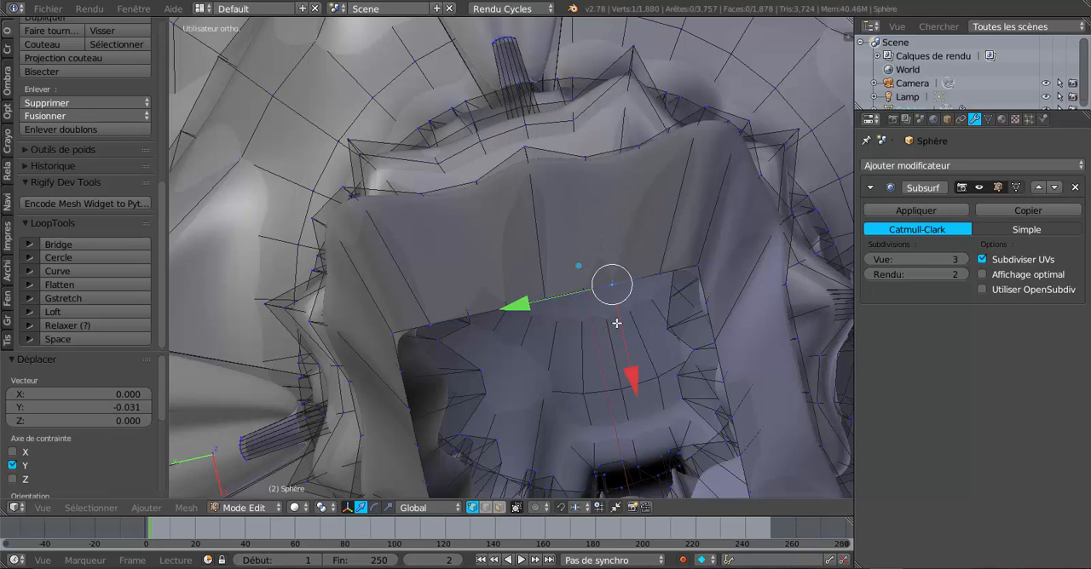
Select the nine vertices along that side of the shaft's lower opening and apply LoopTools Gstretch with the Spread evenly method
mouse_move(639, 342)
middle_mouse_down()
mouse_move(668, 408)
mouse_move(661, 344)
middle_mouse_up()
right_click(694, 326)
right_click(659, 325, "shift")
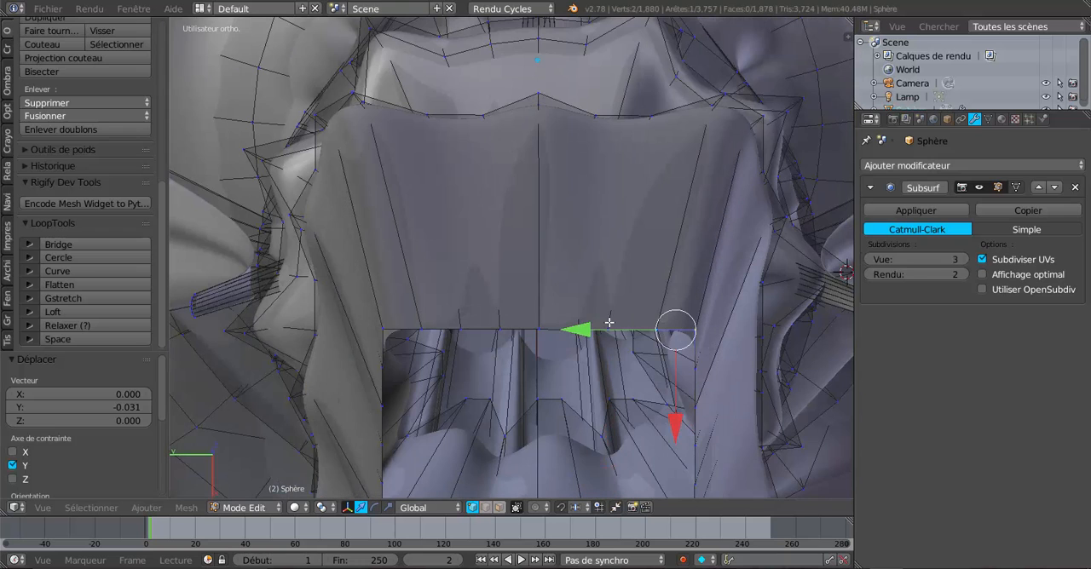
right_click(608, 324, "shift")
right_click(579, 327, "shift")
right_click(539, 327, "shift")
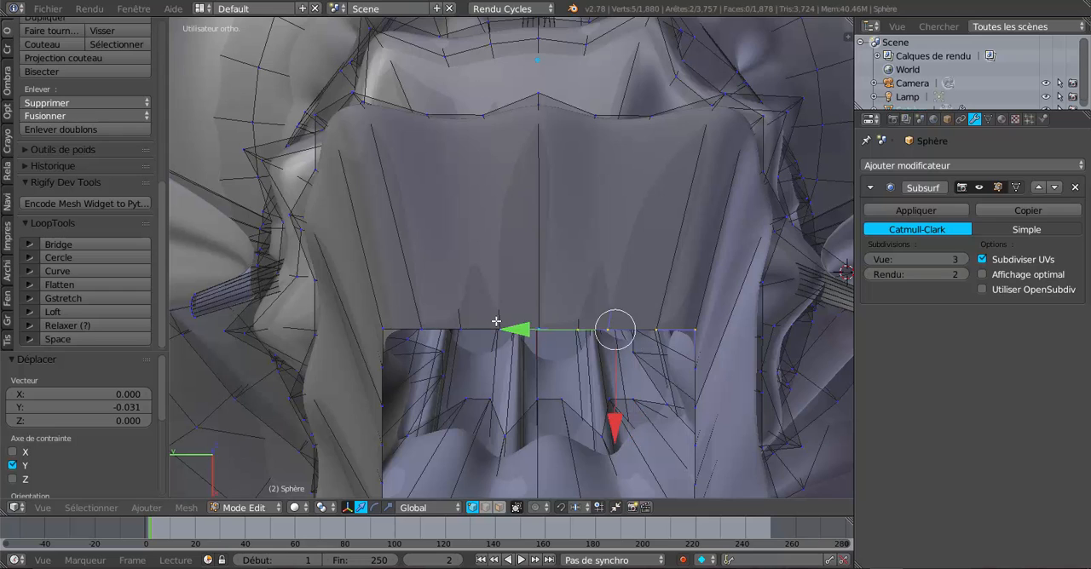
right_click(500, 328, "shift")
right_click(461, 324, "shift")
right_click(418, 327, "shift")
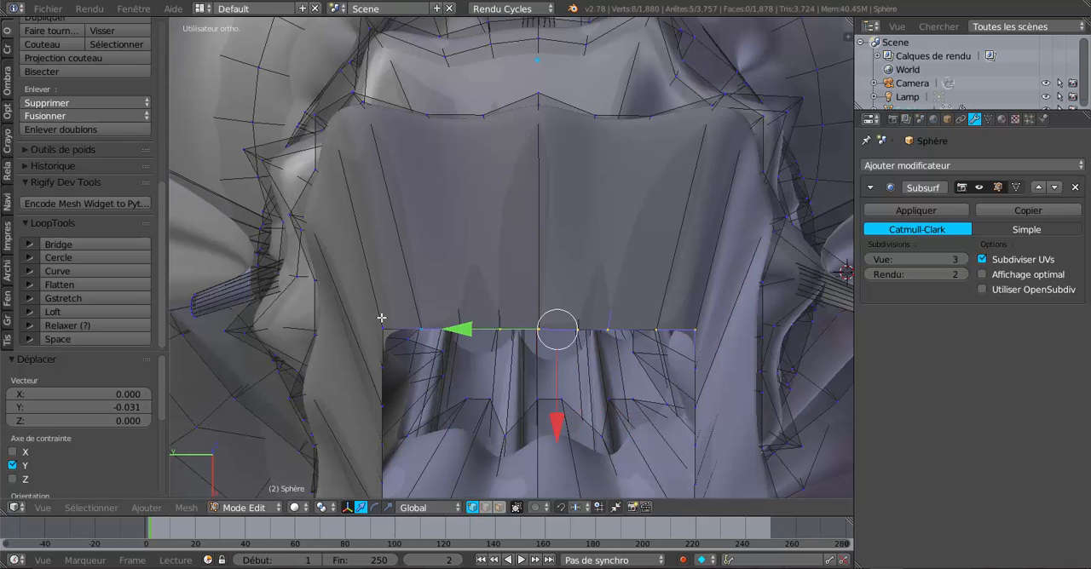
right_click(384, 322, "shift")
middle_click_drag(512, 403, 529, 423)
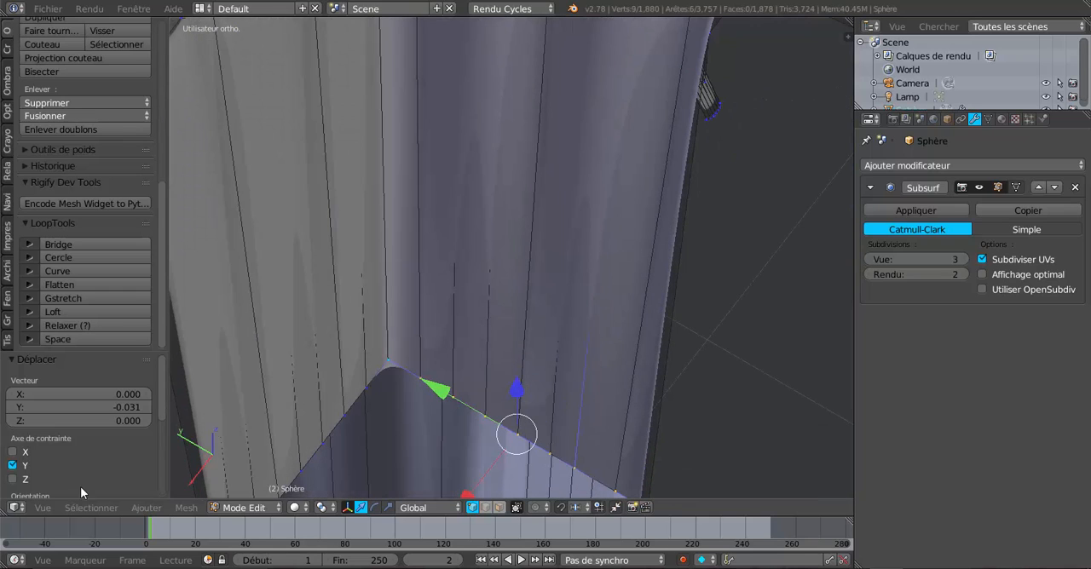
left_click(68, 297)
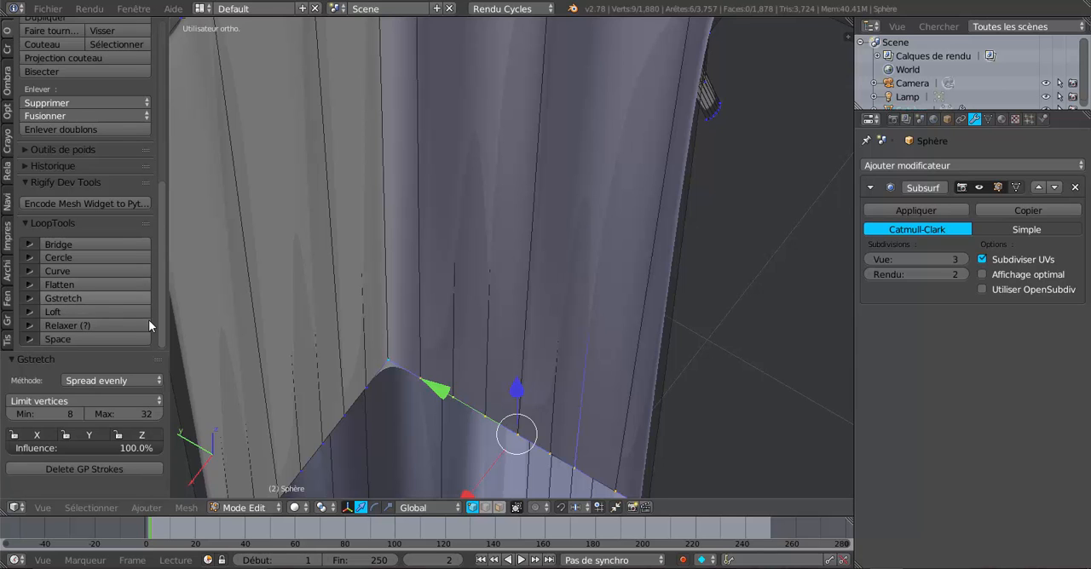
scroll(402, 342, "down", 3)
middle_click_drag(483, 359, 429, 419)
scroll(512, 360, "up", 4)
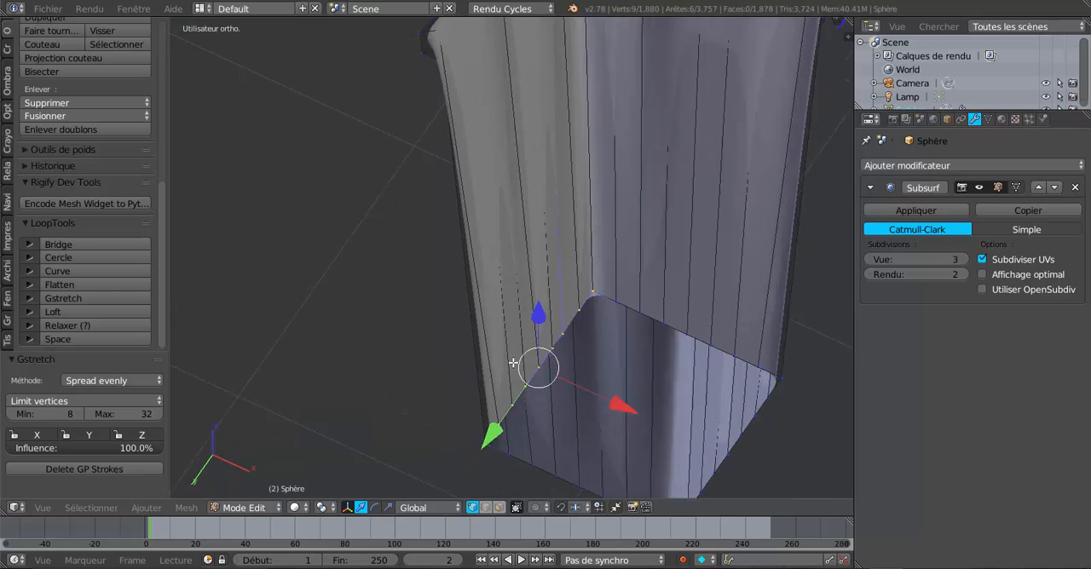
scroll(564, 321, "up", 1)
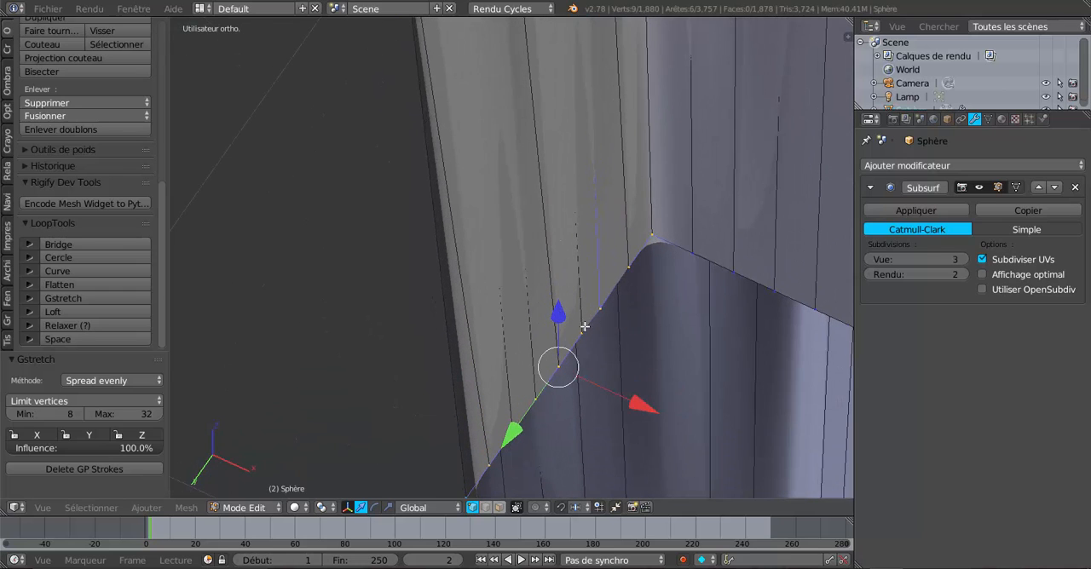
right_click(603, 302)
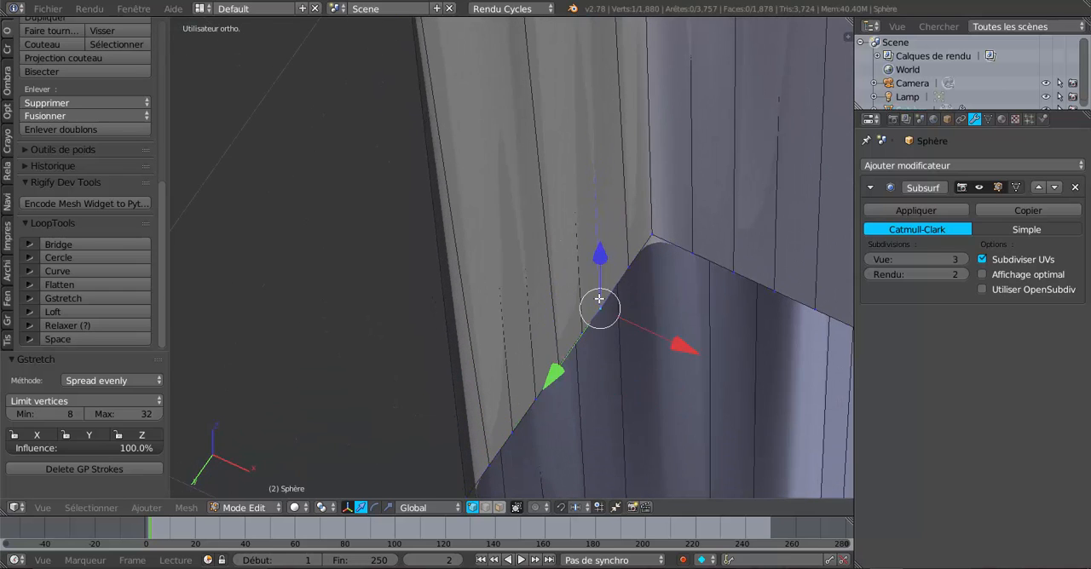
key("g")
right_click(576, 276)
right_click(628, 268)
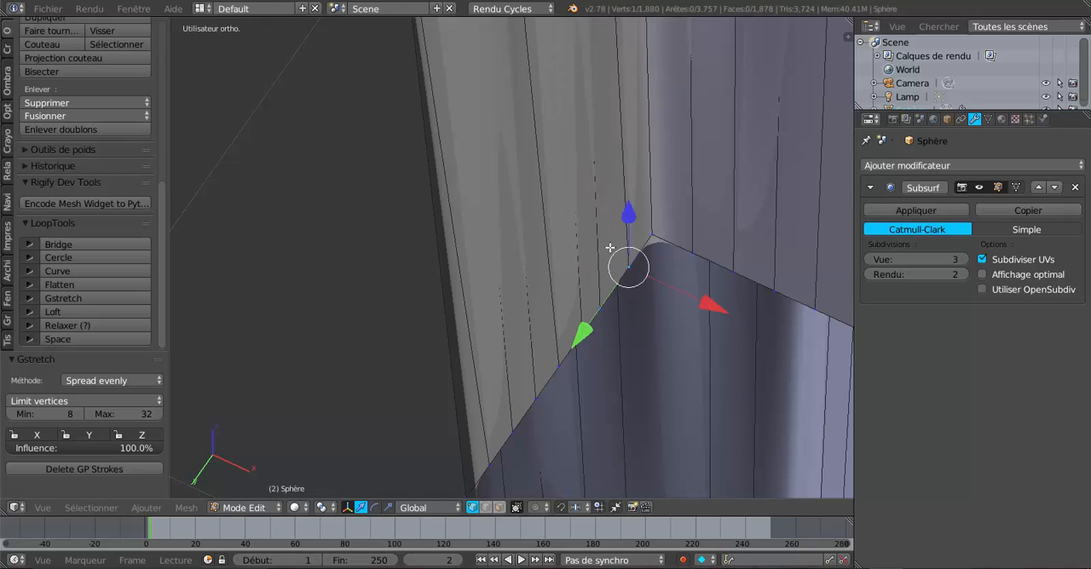
key("g")
right_click(600, 241)
Select all the vertices around the shaft's lower opening in wireframe and remove their duplicates with a 0.0001 merge distance
scroll(660, 330, "down", 5)
middle_click_drag(428, 375, 466, 395)
left_click(563, 415)
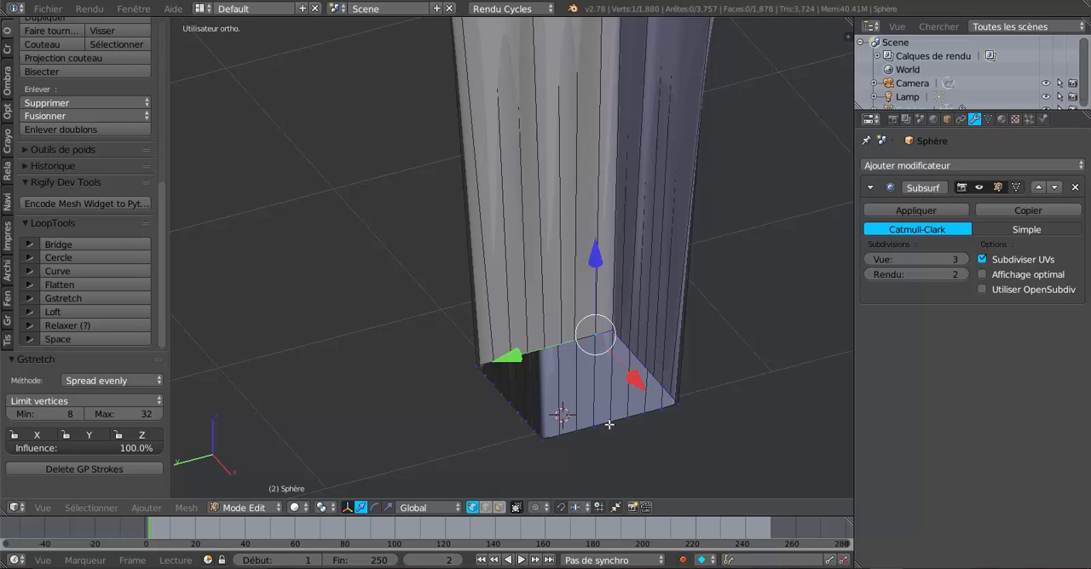
middle_click_drag(609, 424, 724, 494)
middle_click_drag(729, 453, 709, 413, "shift")
middle_click_drag(708, 414, 680, 427)
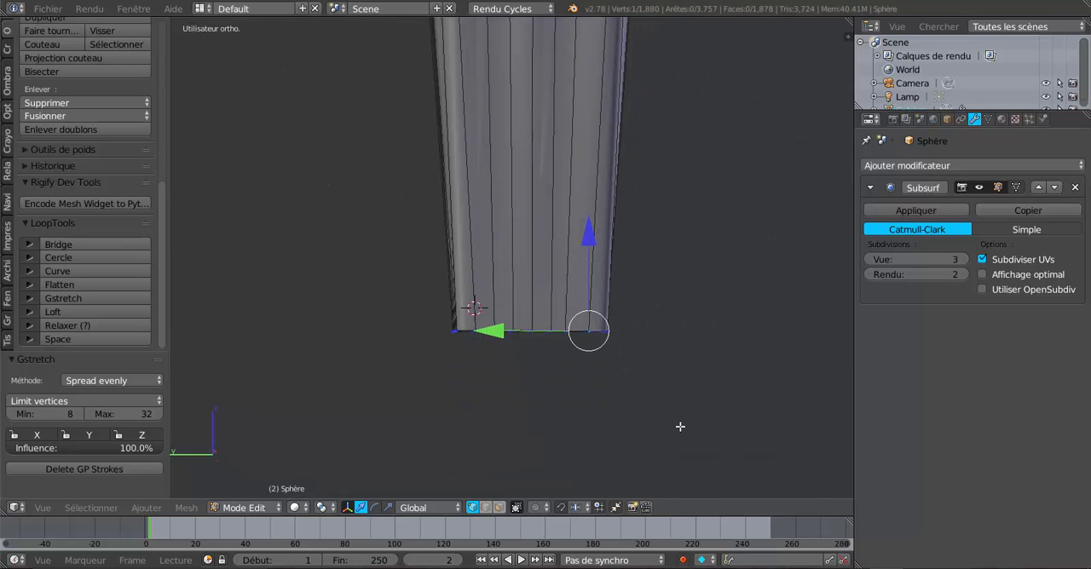
key("z")
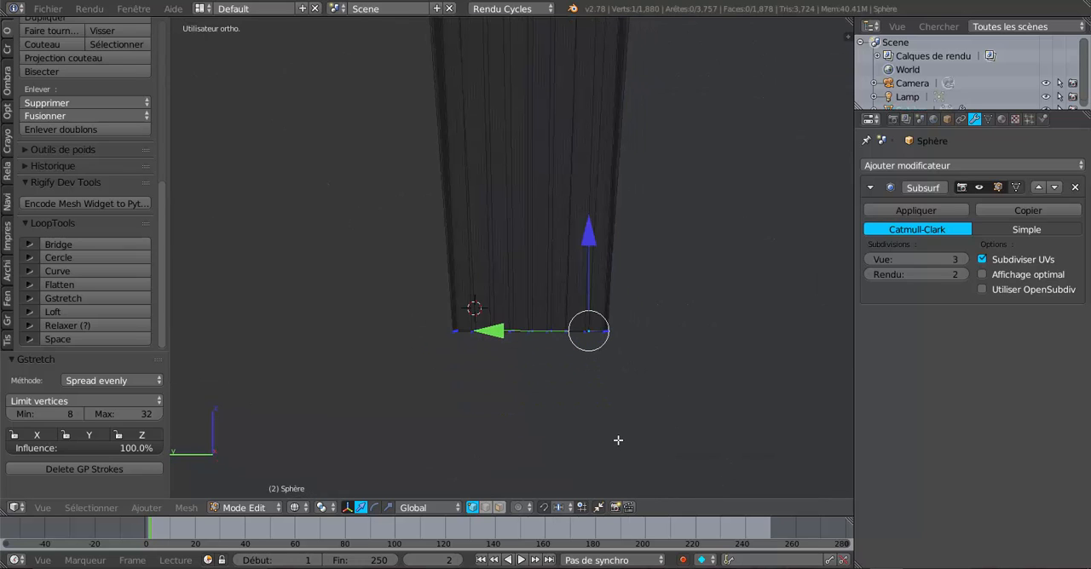
key("c")
left_click_drag(432, 336, 665, 338)
right_click(672, 339)
scroll(672, 339, "down", 5)
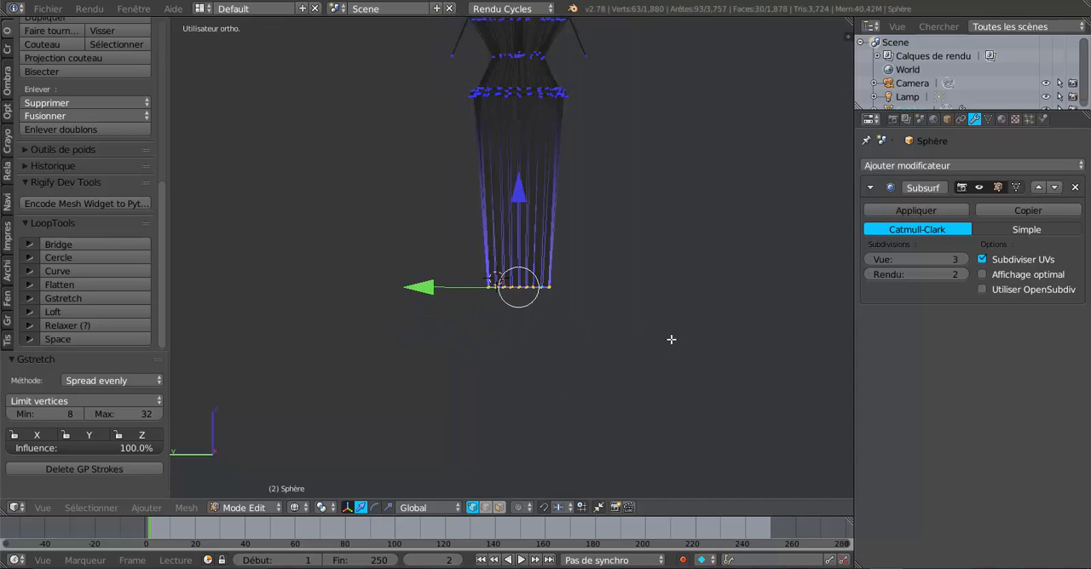
scroll(671, 339, "down", 7)
scroll(672, 339, "up", 6)
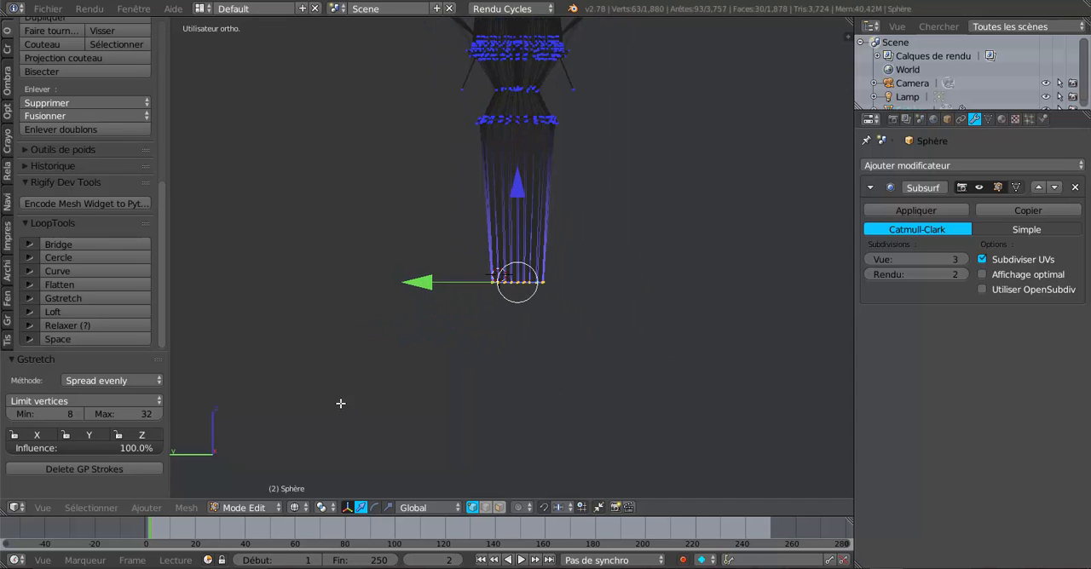
scroll(340, 403, "up", 1)
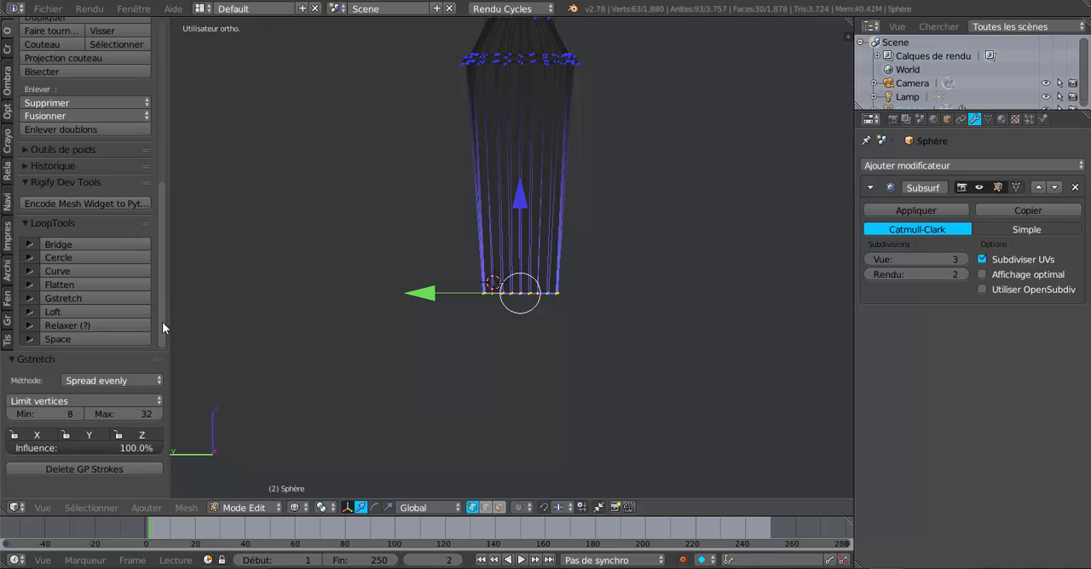
left_click(59, 128)
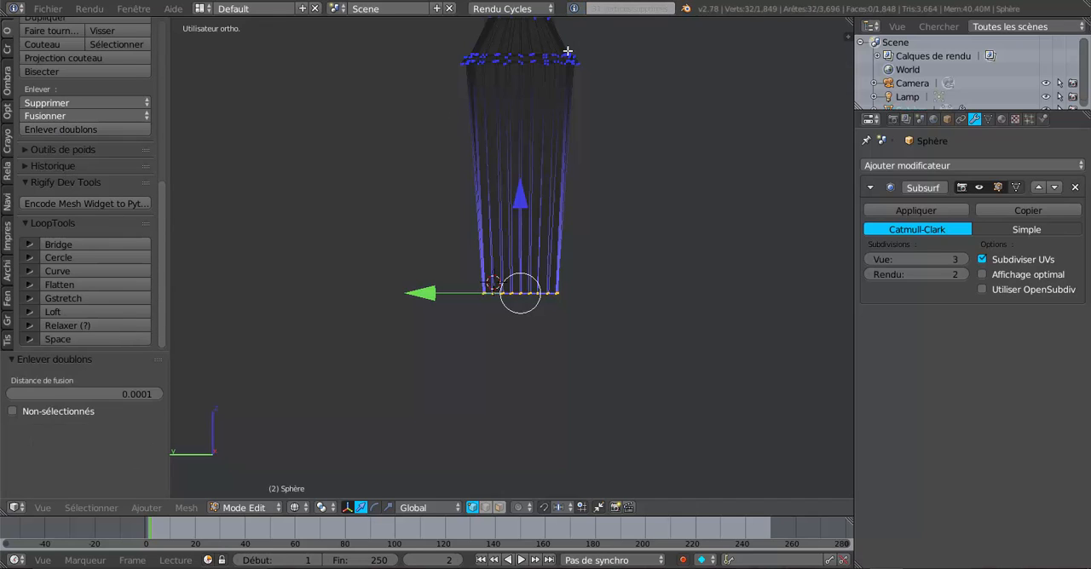
Reposition the shaft's lower end ring along Z, moving it by -1.494 and back up by 1.977
scroll(653, 329, "up", 2)
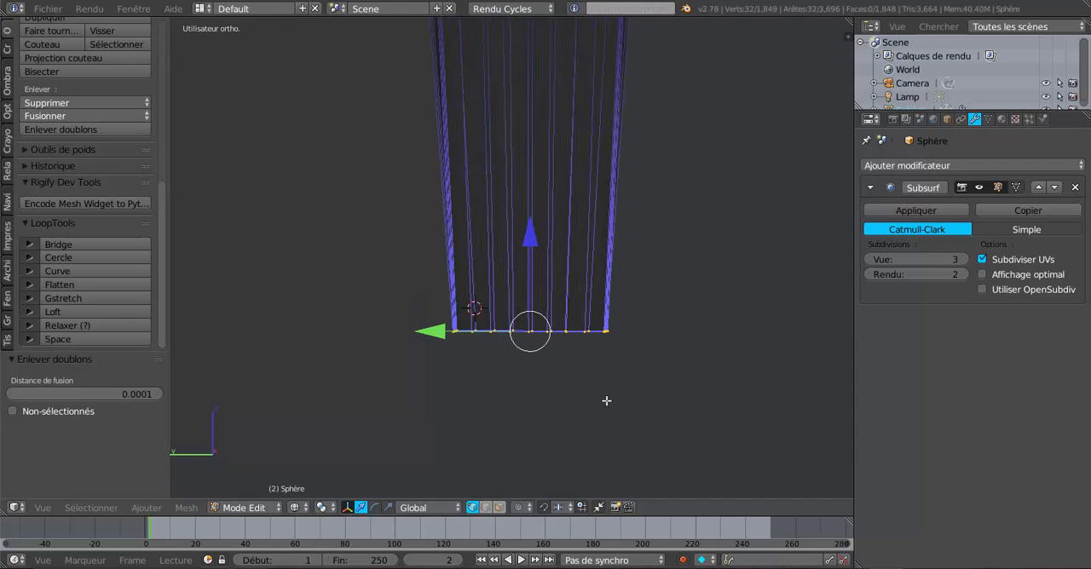
scroll(602, 317, "up", 4)
scroll(601, 312, "down", 6)
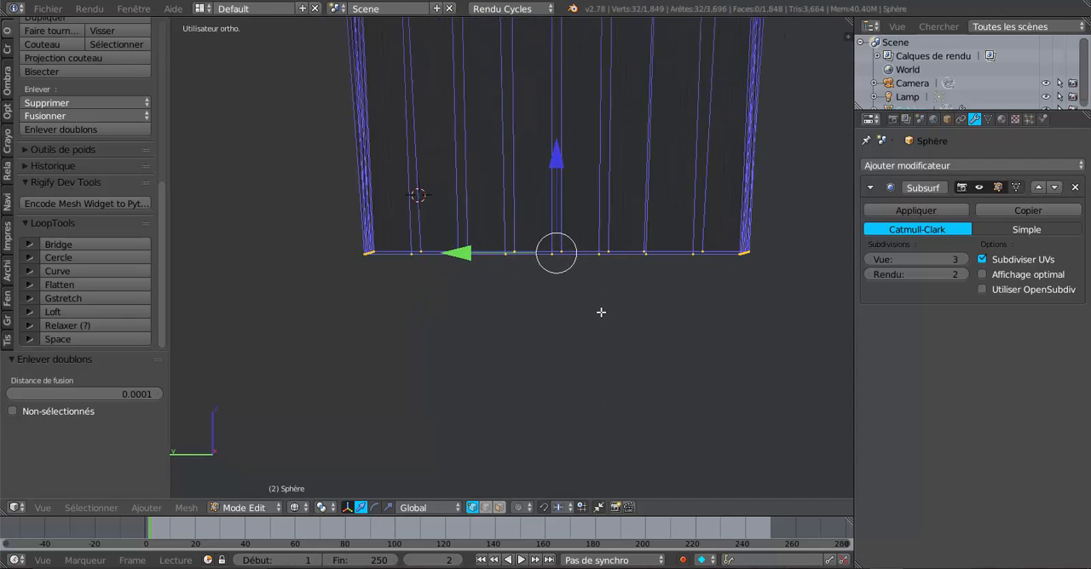
middle_click_drag(631, 369, 624, 396, "shift")
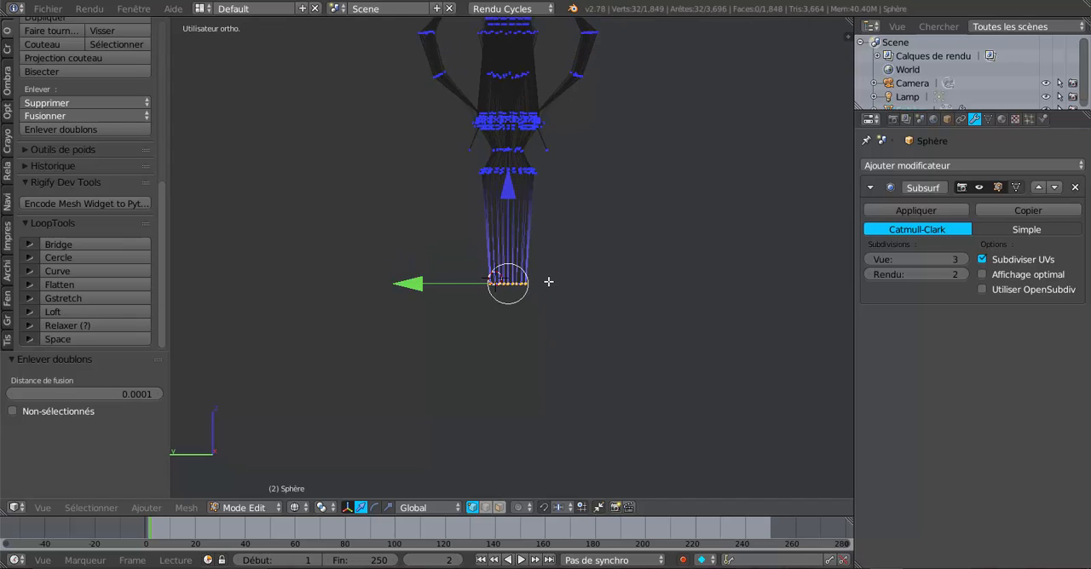
left_click_drag(507, 192, 513, 281)
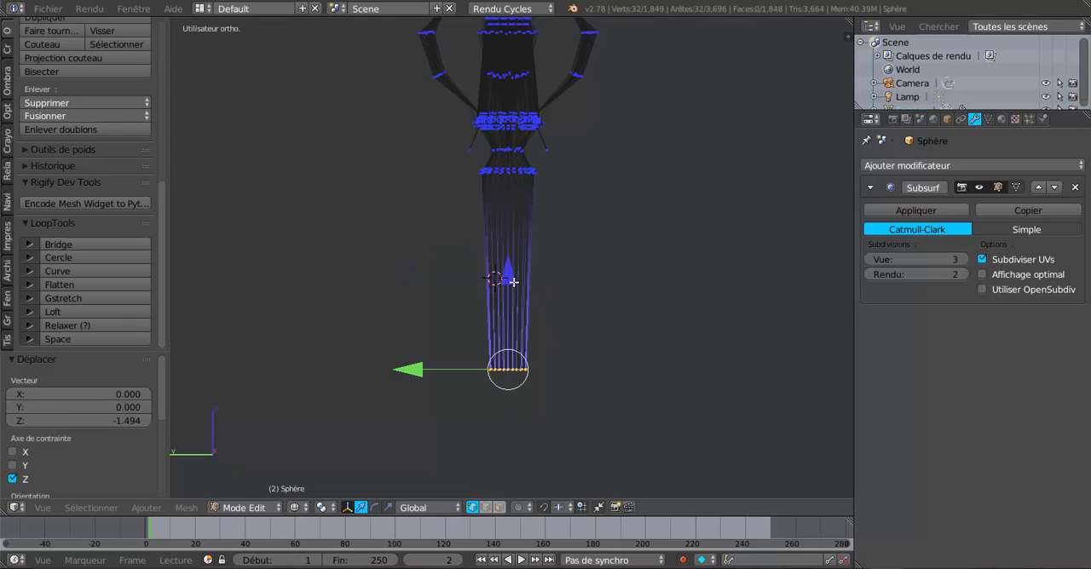
scroll(513, 281, "down", 4)
left_click_drag(509, 211, 526, 177)
scroll(538, 297, "up", 3)
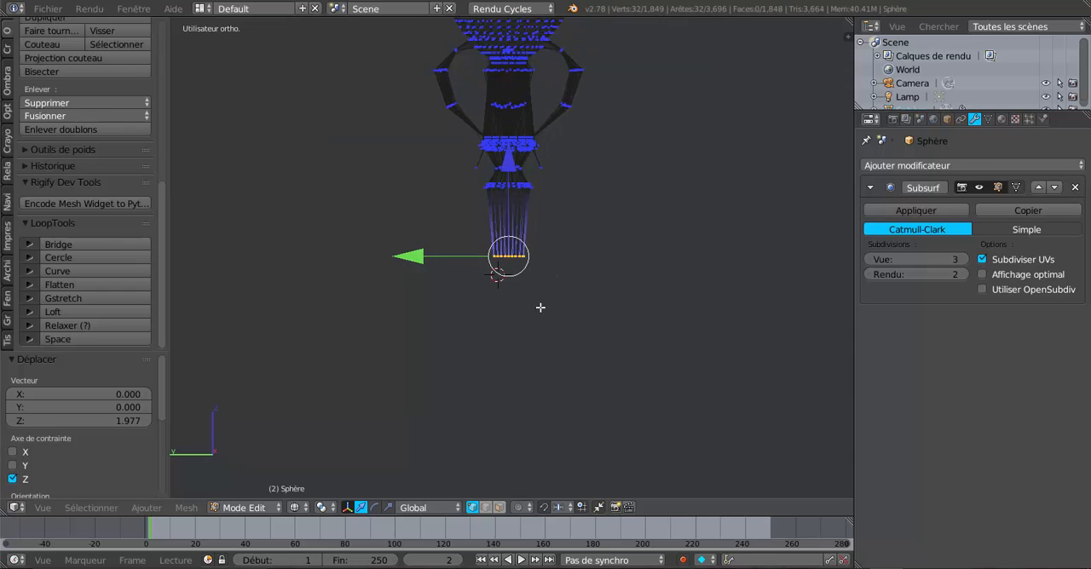
Extrude the shaft's lower end ring and pull it straight down along Z by -3.572, -8.065 and -3.365
key("z")
key("e")
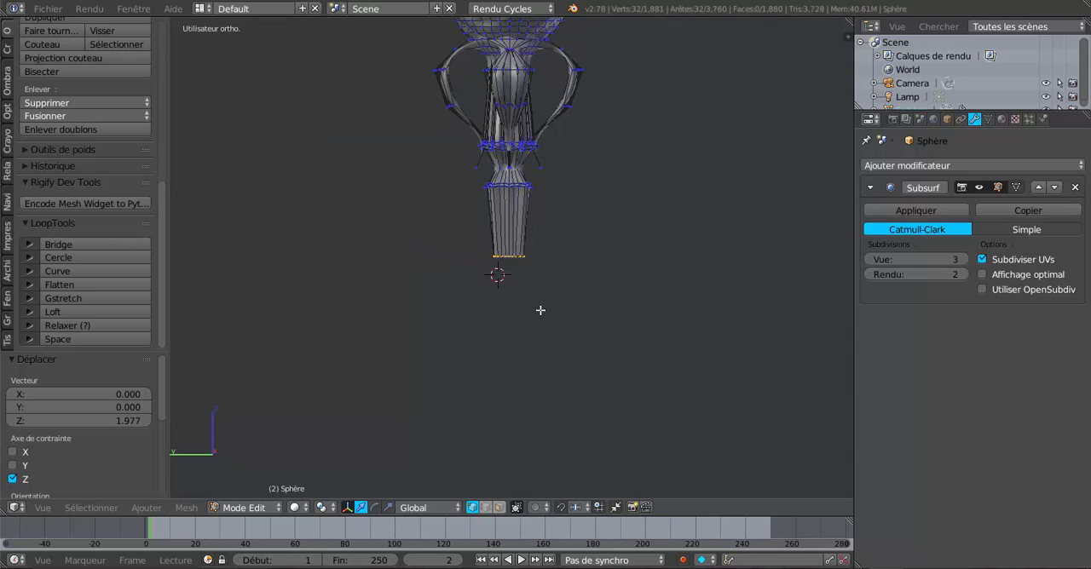
right_click(540, 310)
left_click_drag(504, 162, 506, 328)
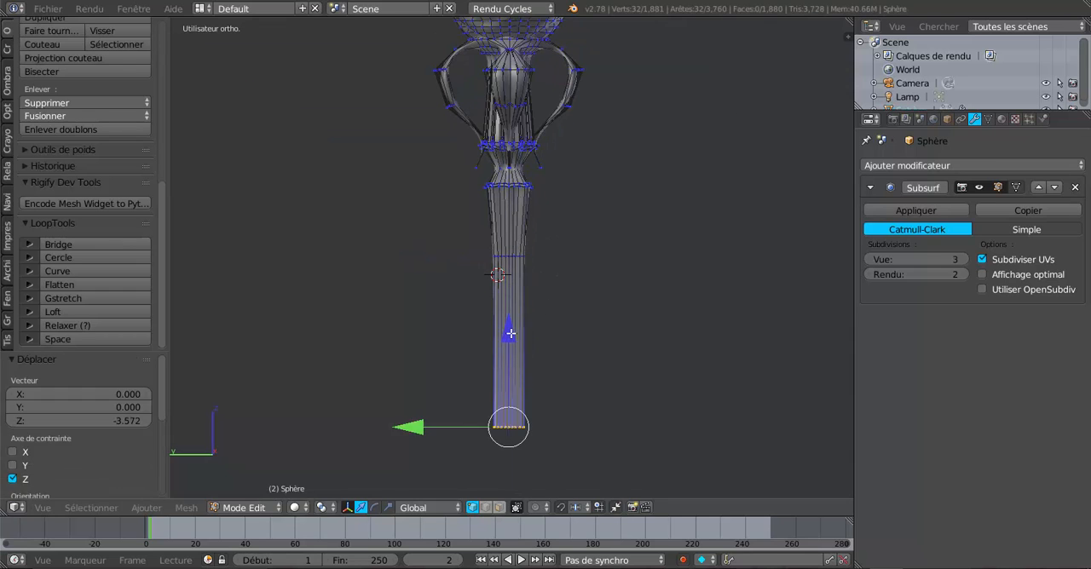
scroll(537, 372, "down", 3)
middle_click_drag(536, 373, 556, 213, "shift")
left_click_drag(532, 121, 535, 337)
scroll(535, 337, "down", 3)
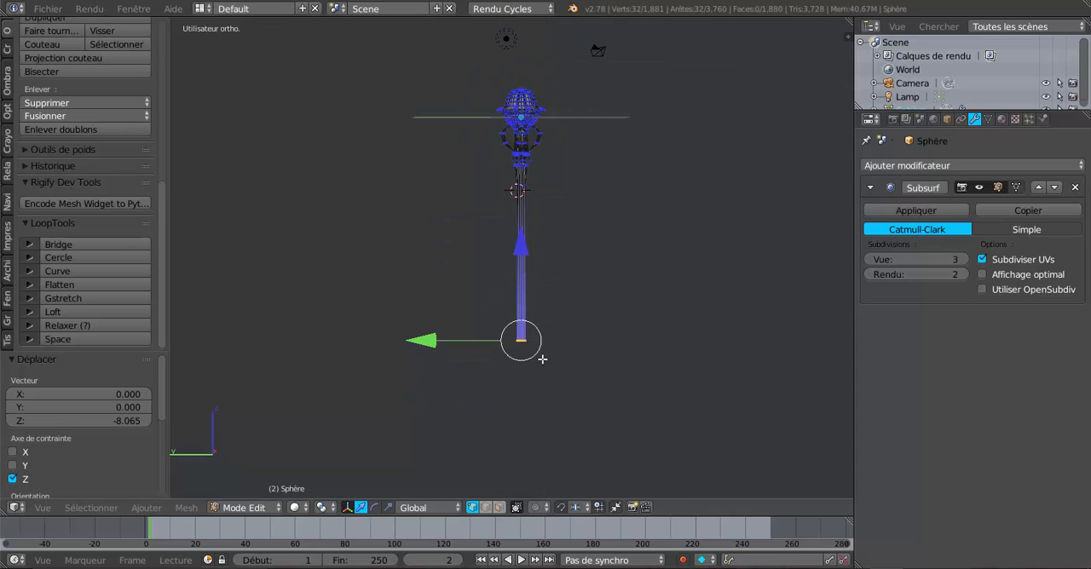
middle_click_drag(542, 359, 520, 372, "shift")
left_click_drag(499, 256, 505, 302)
Enlarge the lower end ring uniformly so the long shaft widens downward, and check its shape in Object Mode
key("s")
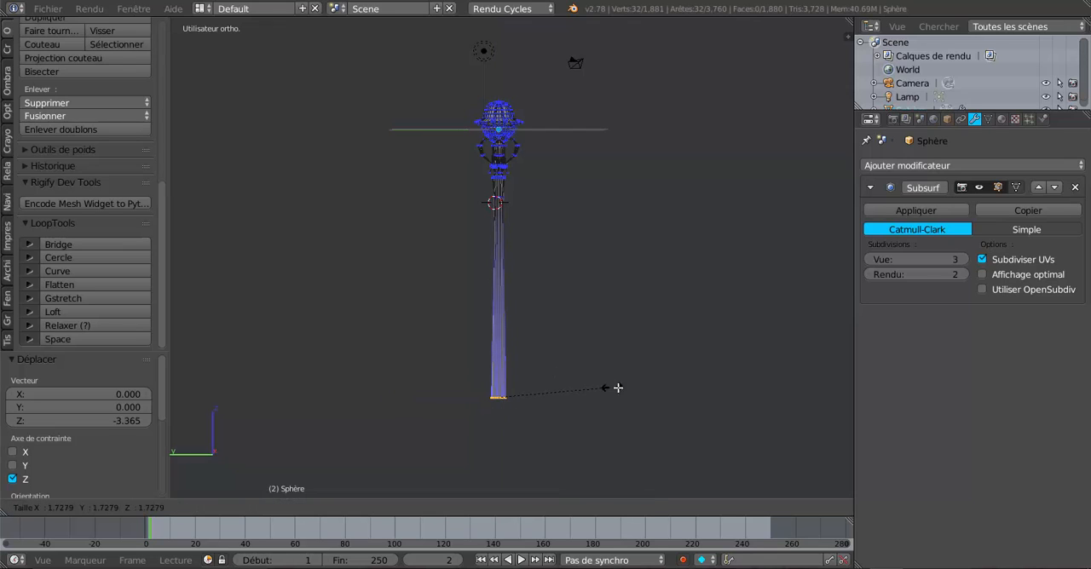
left_click(629, 389)
key("Tab")
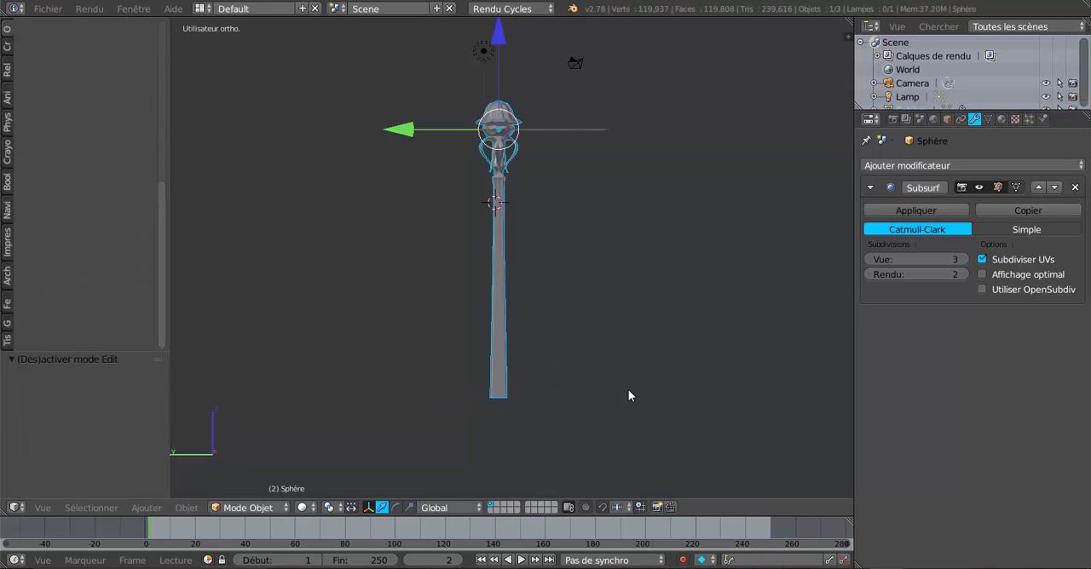
key("Tab")
Extrude the shaft's lower end ring and scale the new ring uniformly by 1.730 to flare the end
key("KP_Decimal")
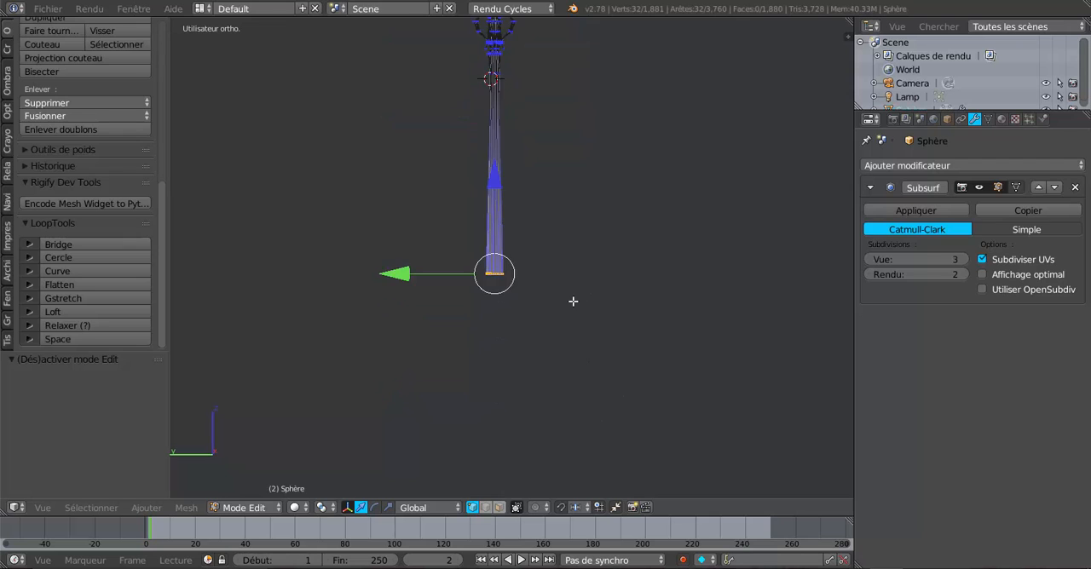
scroll(573, 301, "up", 5)
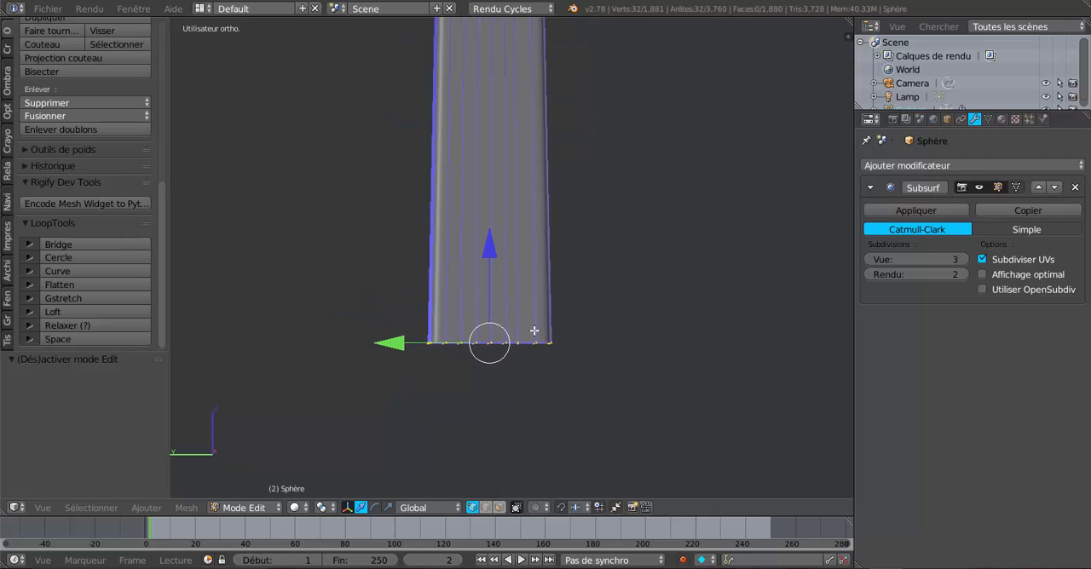
key("s")
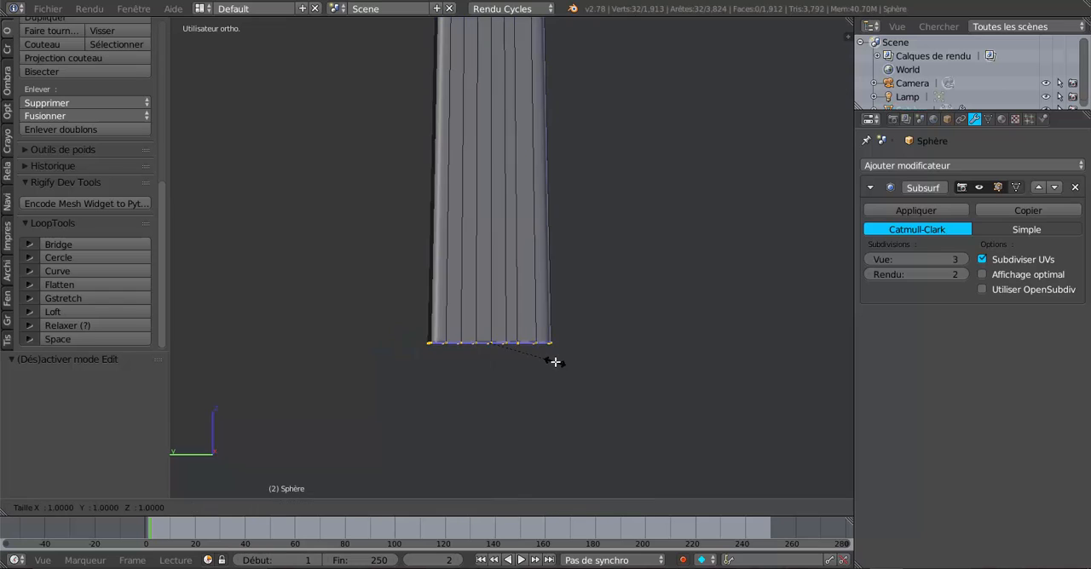
left_click(600, 383)
Extrude the flared ring straight down along Z in front view and scale the new ring to about 0.71
scroll(602, 383, "down", 5)
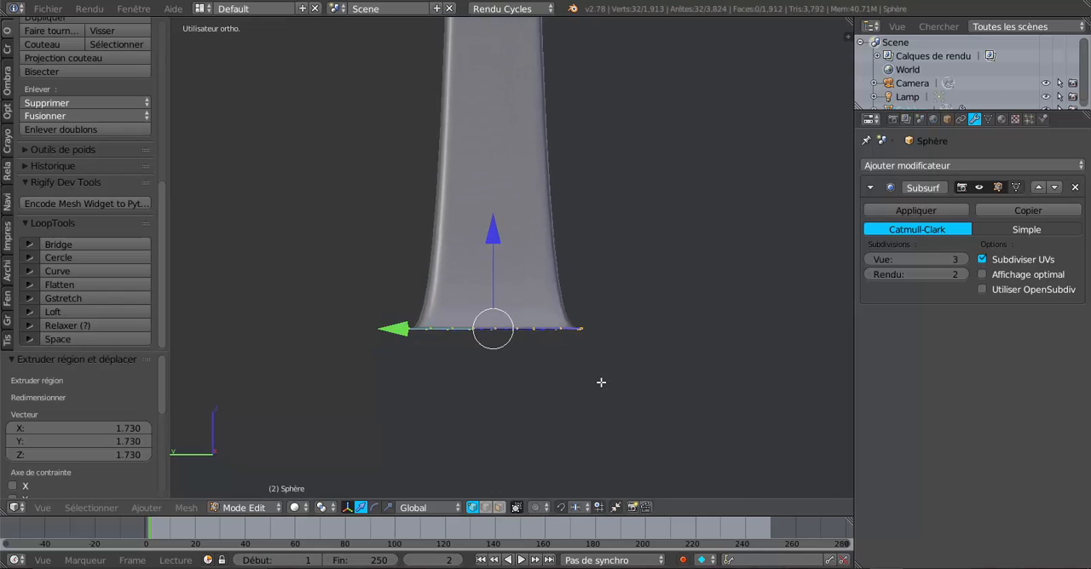
scroll(670, 254, "down", 6)
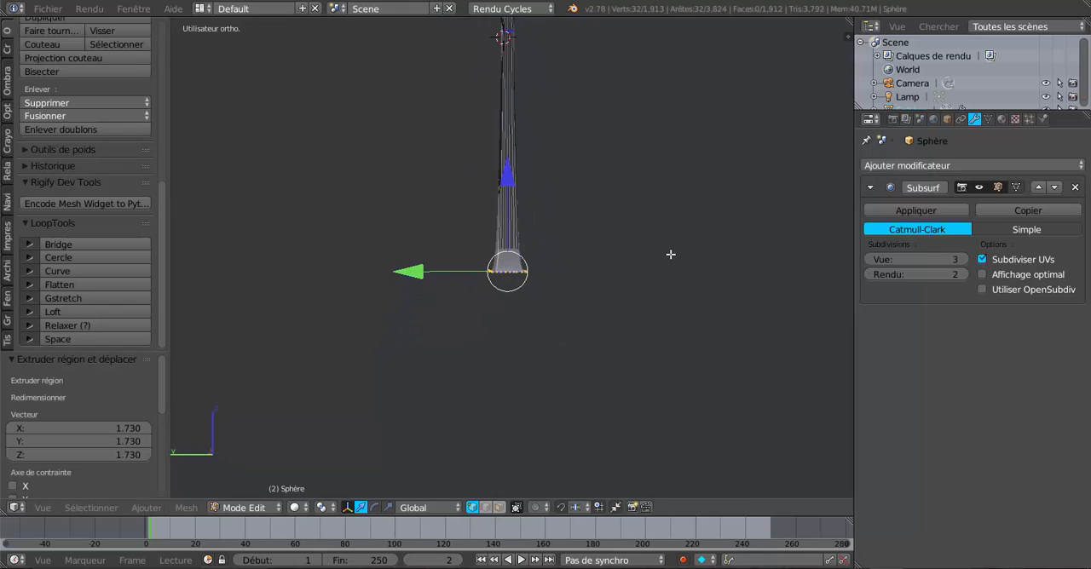
mouse_move(570, 330)
middle_mouse_down()
mouse_move(601, 329)
mouse_move(548, 365)
mouse_move(563, 338)
middle_mouse_up()
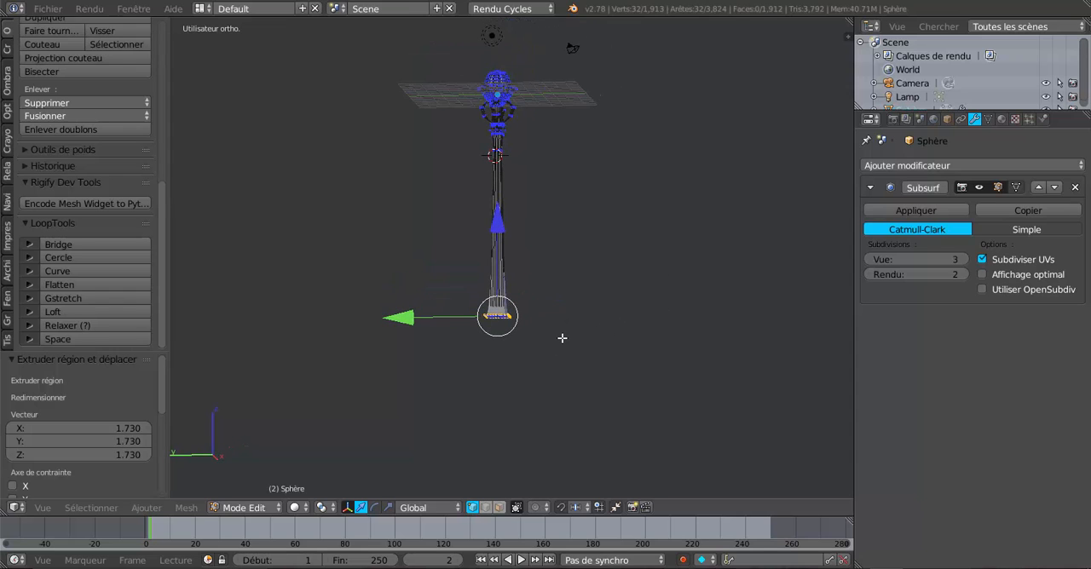
key("KP_1")
scroll(563, 338, "up", 6)
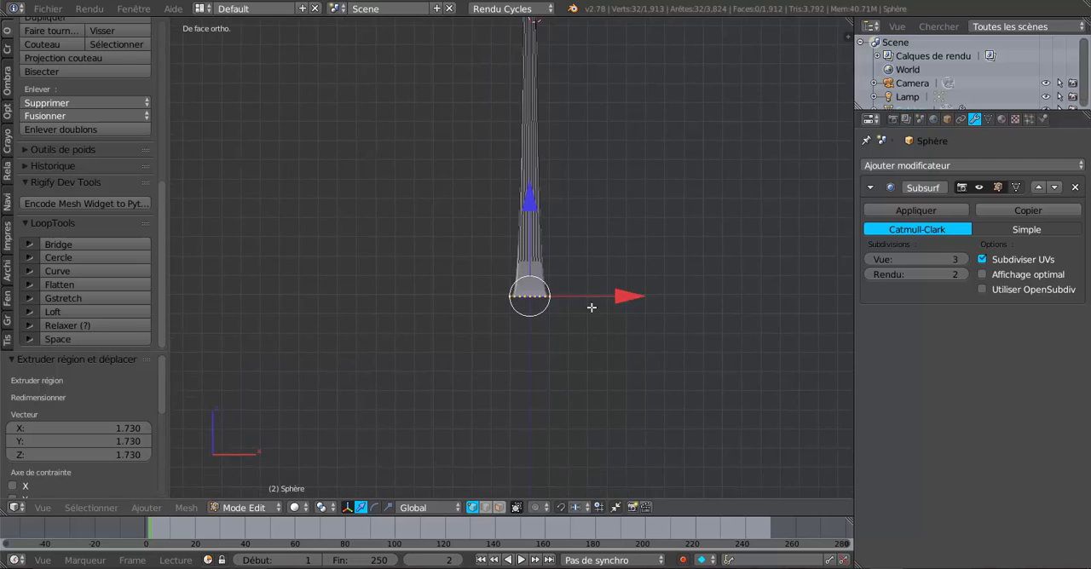
key("e")
right_click(576, 342)
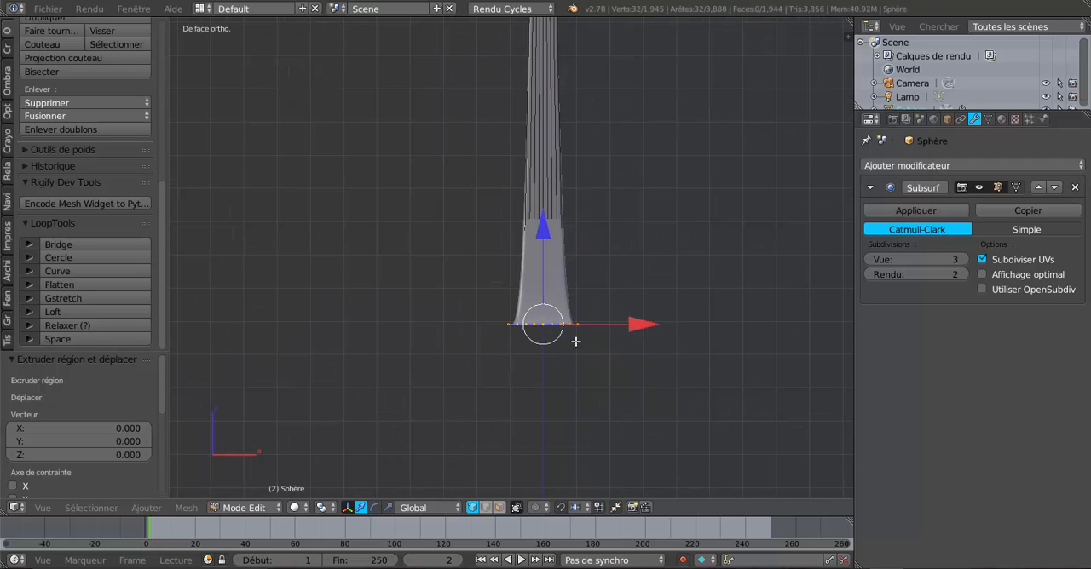
left_click_drag(546, 228, 545, 273)
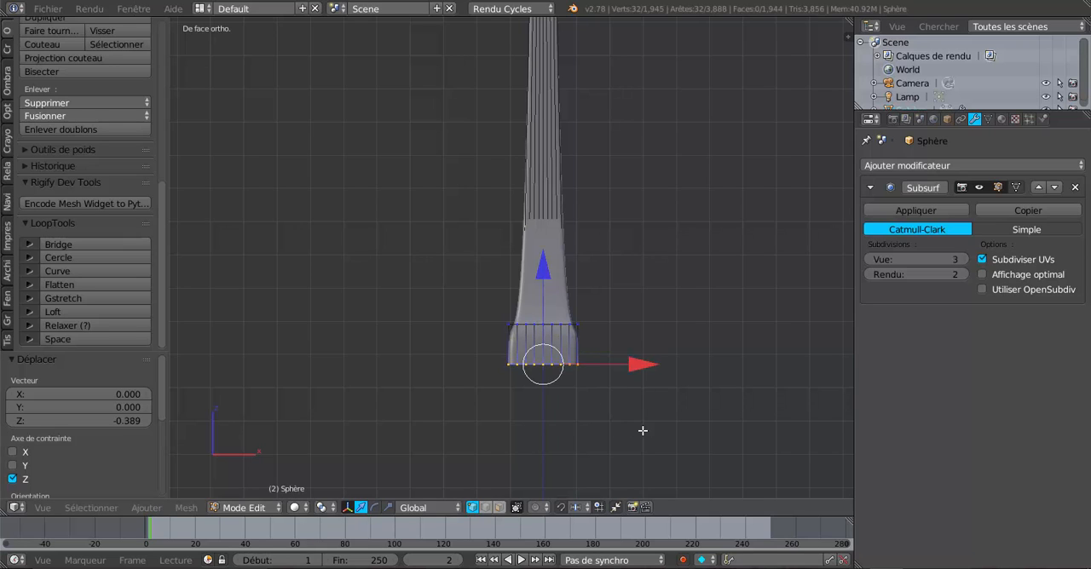
key("s")
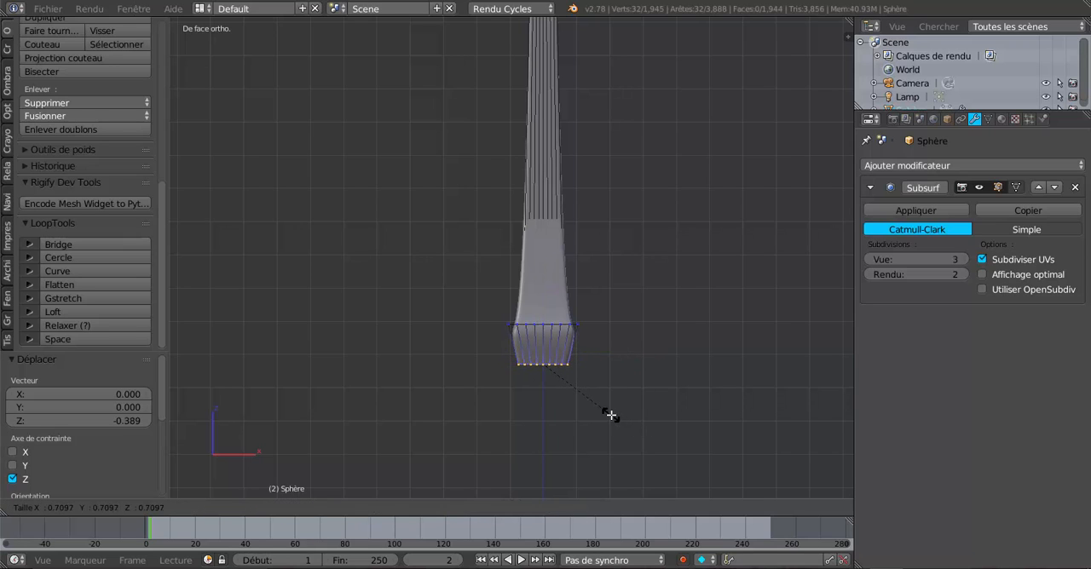
left_click(611, 415)
Extrude the lower ring again, move it by -0.656 along Z and scale it uniformly by 0.615
key("e")
right_click(611, 415)
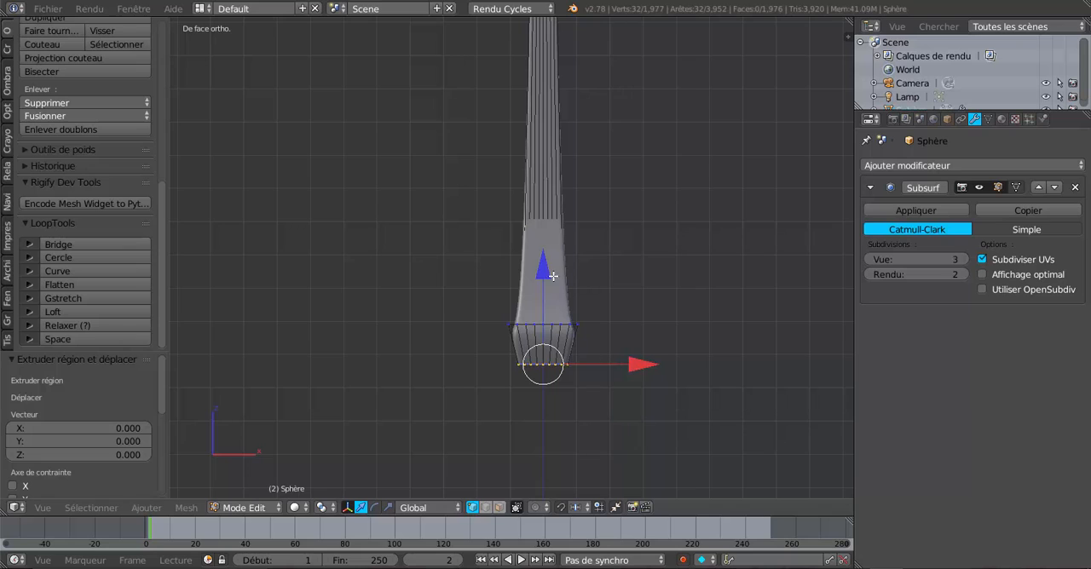
left_click_drag(553, 276, 550, 288)
key("s")
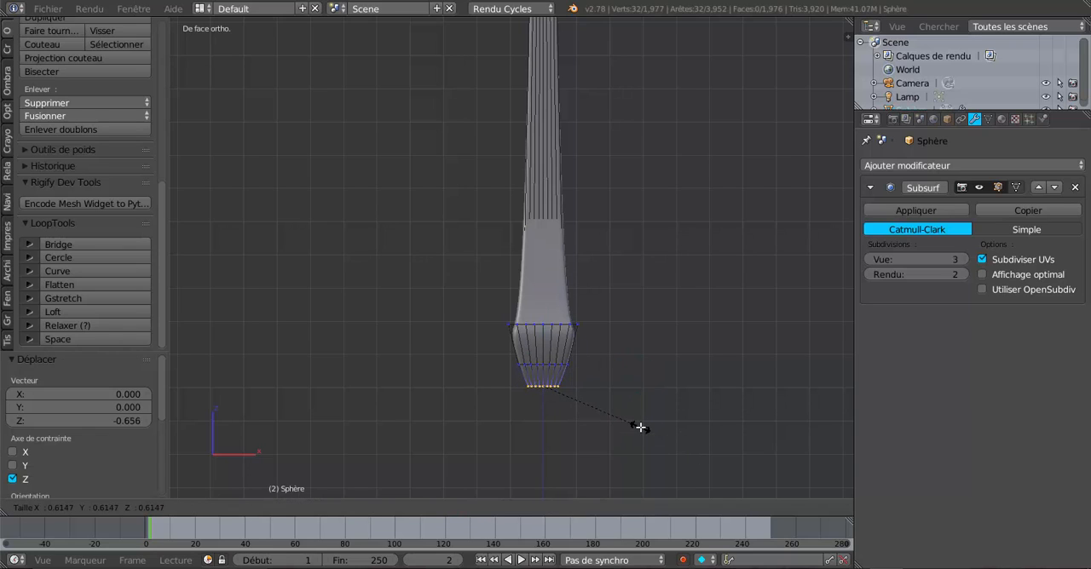
left_click(642, 425)
Extrude the shaft's lower end ring in place and scale the new ring uniformly by 2.389 to start the foot
mouse_move(585, 412)
middle_mouse_down()
mouse_move(519, 428)
mouse_move(601, 419)
middle_mouse_up()
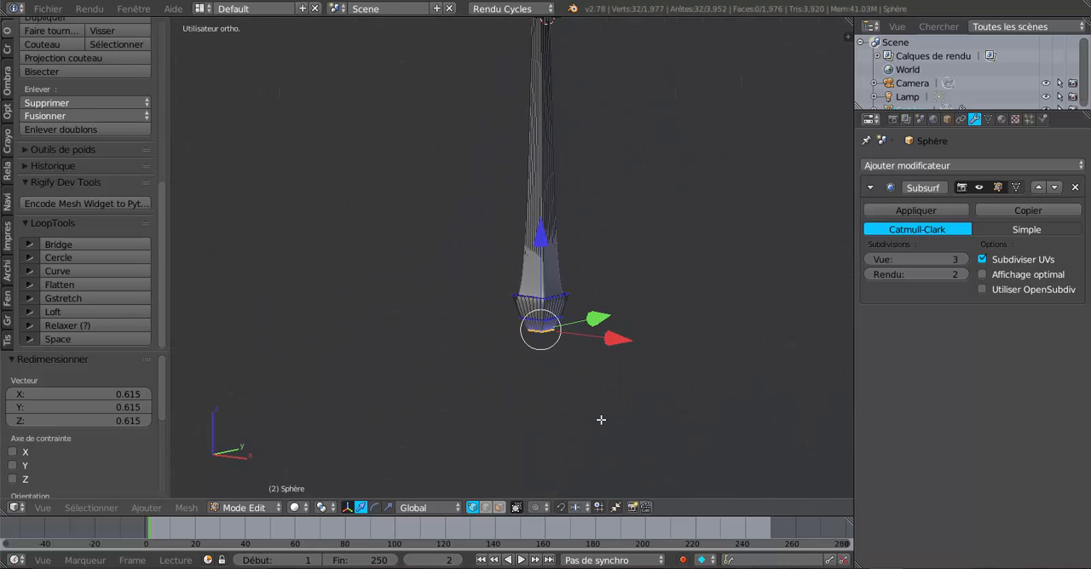
key("e")
key("s")
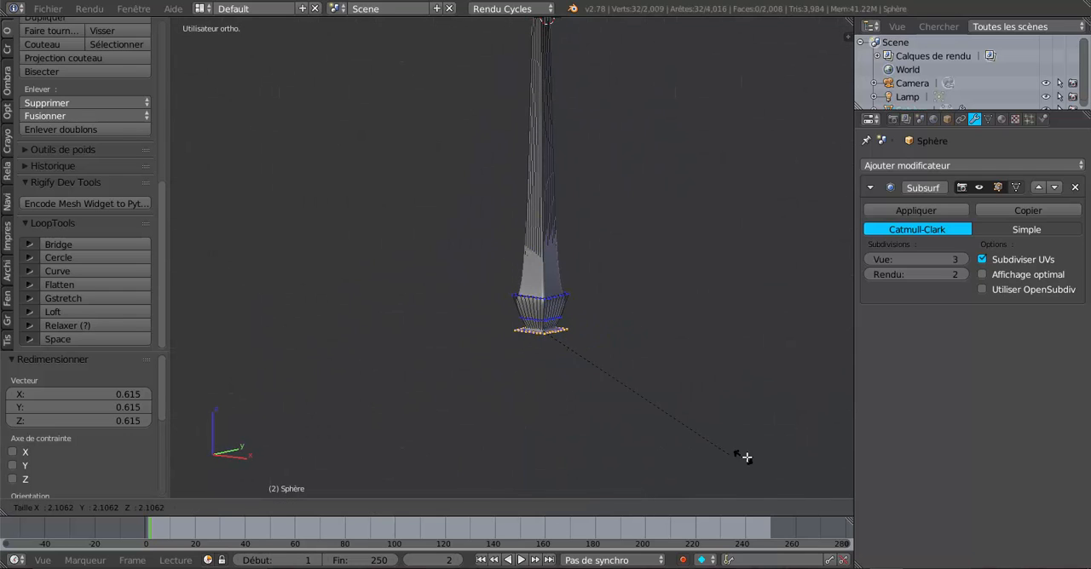
left_click(761, 464)
scroll(610, 418, "up", 3)
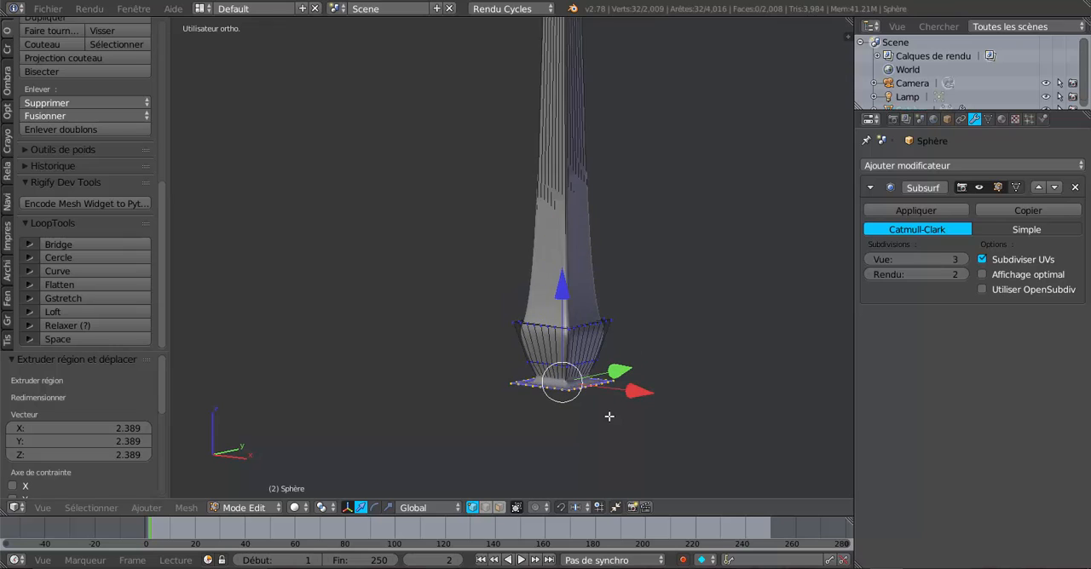
Extrude the widened ring again and move it by -0.270 along Z to form the foot's first step
key("e")
right_click(609, 403)
key("g")
key("z")
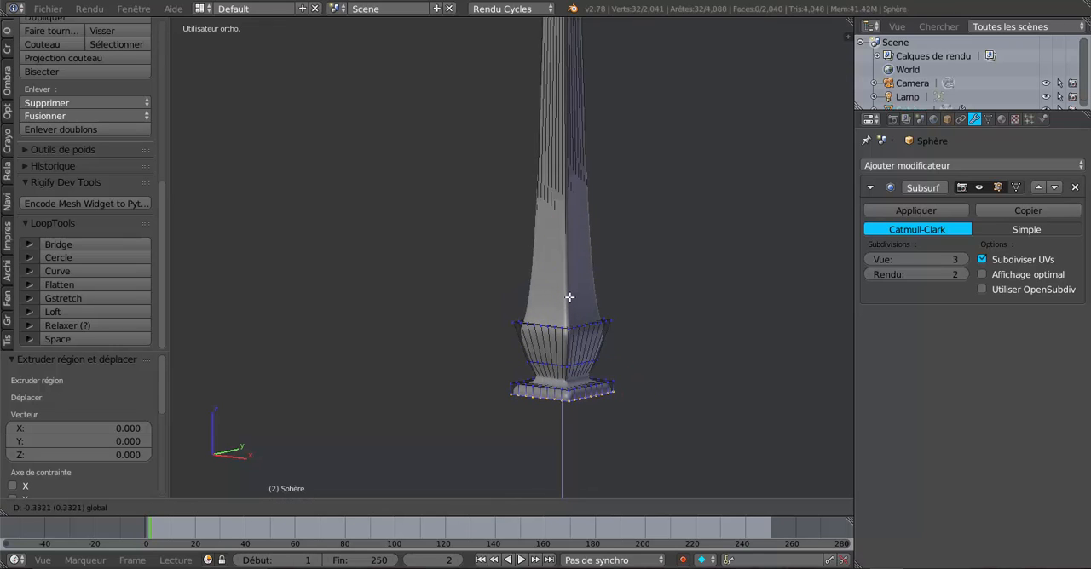
left_click(570, 298)
Extrude the lower ring outward with a uniform scale of 1.471, and extrude it again by -0.560 along Z for a wider second step
key("e")
key("s")
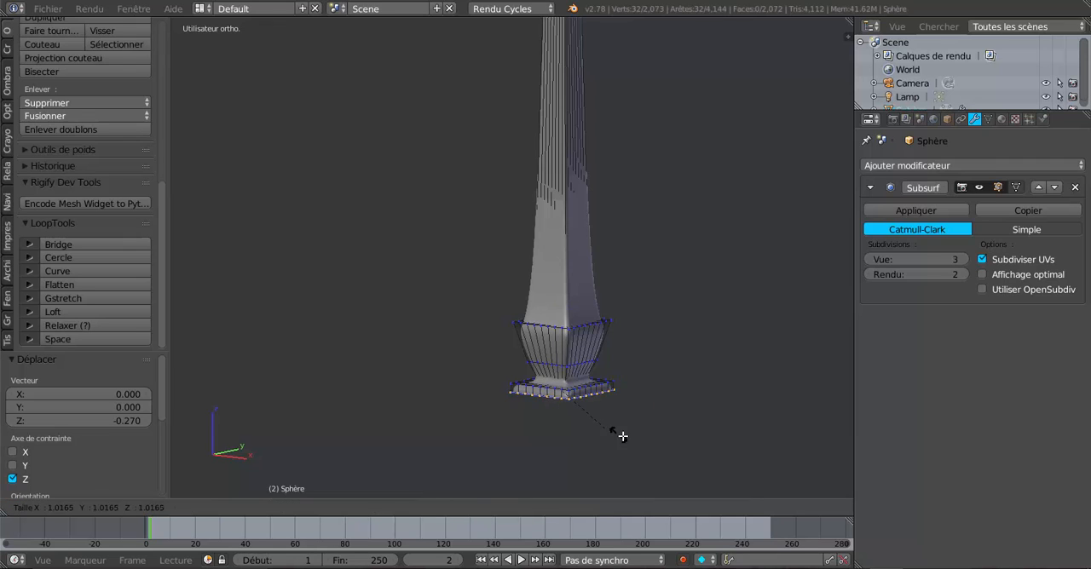
left_click(633, 439)
key("e")
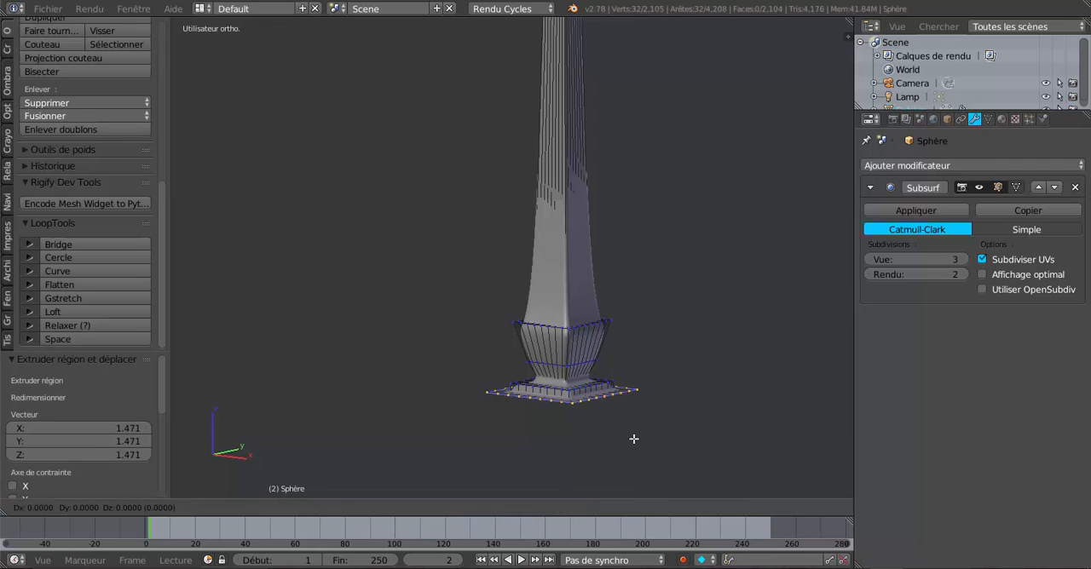
left_click(634, 439)
left_click_drag(569, 309, 569, 329)
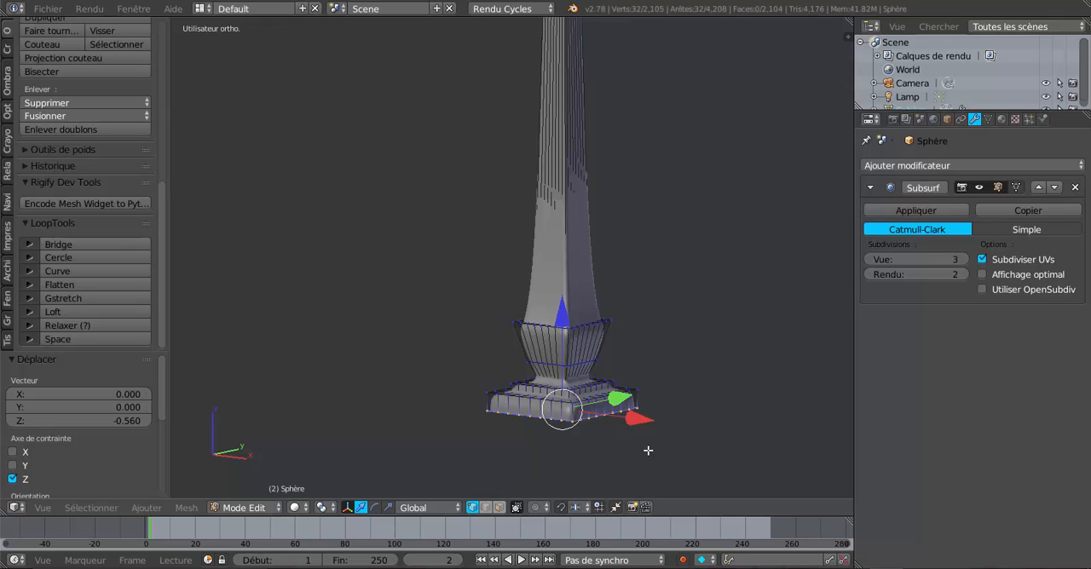
Extrude the foot's lowest ring and scale it uniformly by 0.708 to turn the underside inward
key("e")
key("s")
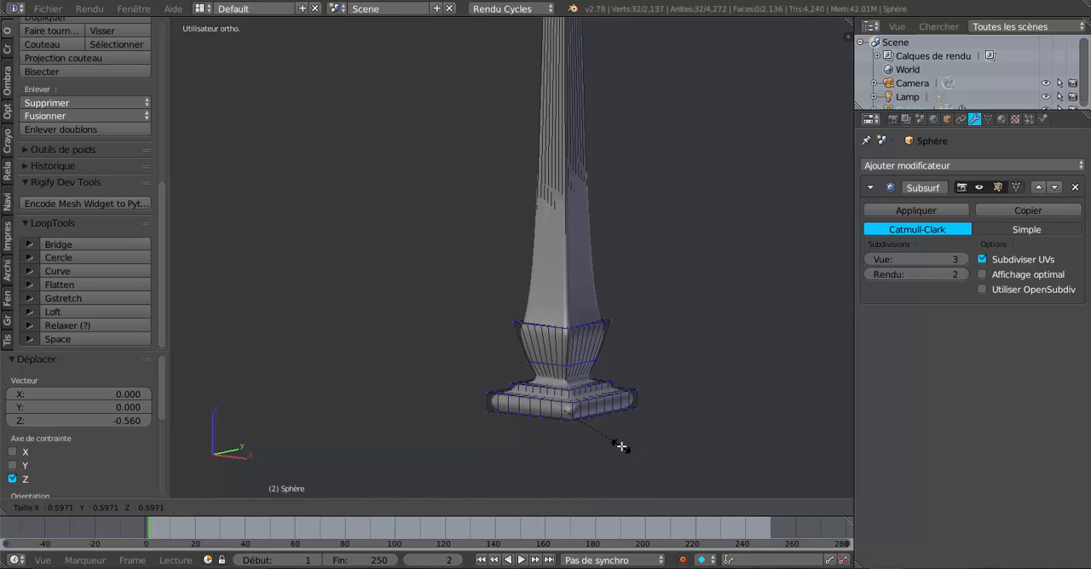
left_click(628, 447)
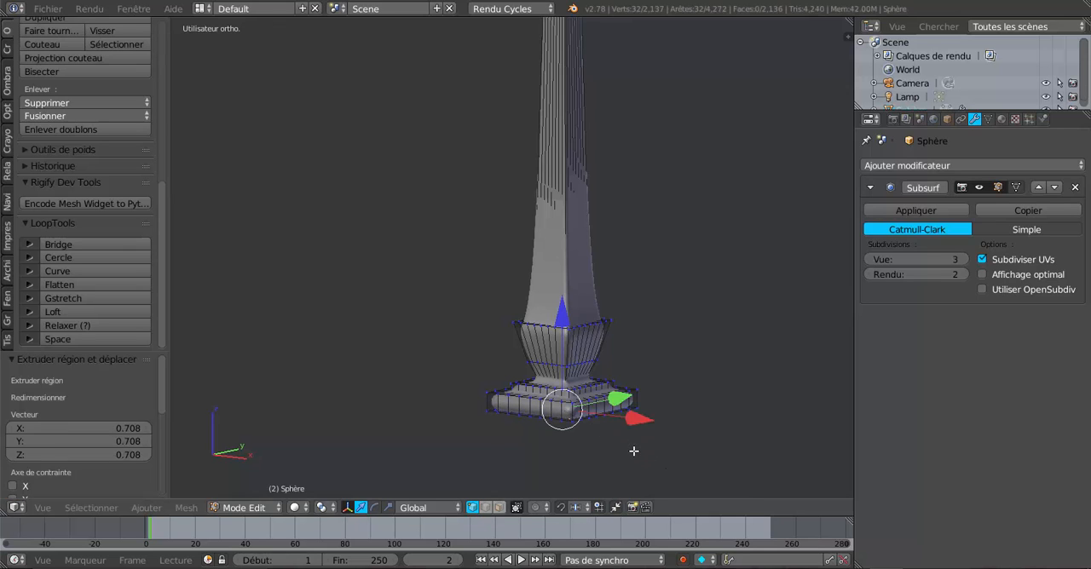
Close the square opening under the foot with Grid Fill
middle_click_drag(662, 441, 683, 323)
scroll(641, 371, "up", 3)
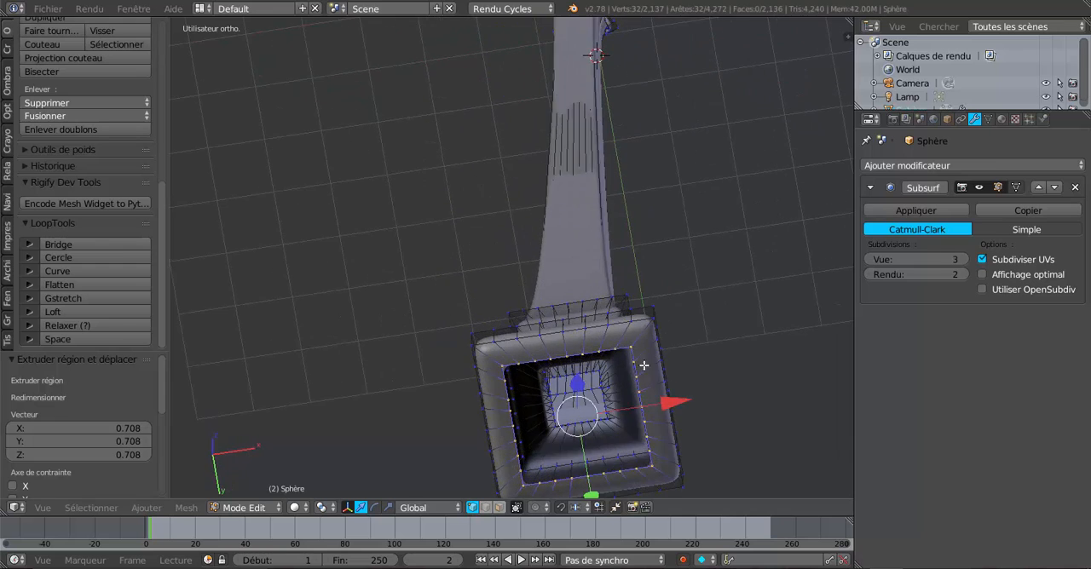
middle_click_drag(642, 367, 656, 352)
middle_click_drag(609, 448, 627, 275)
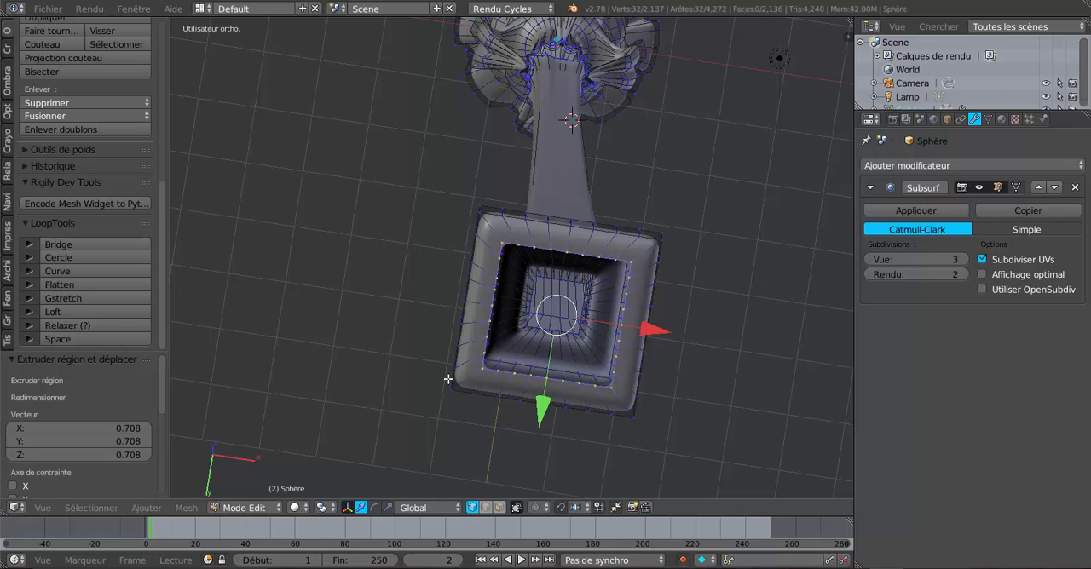
left_click(91, 508)
left_click(159, 507)
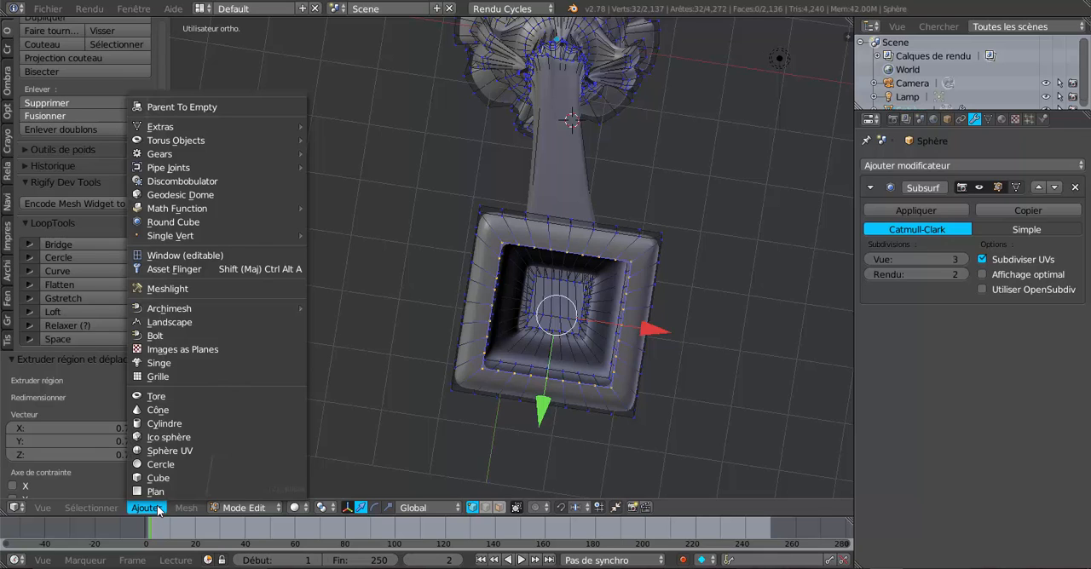
mouse_move(182, 509)
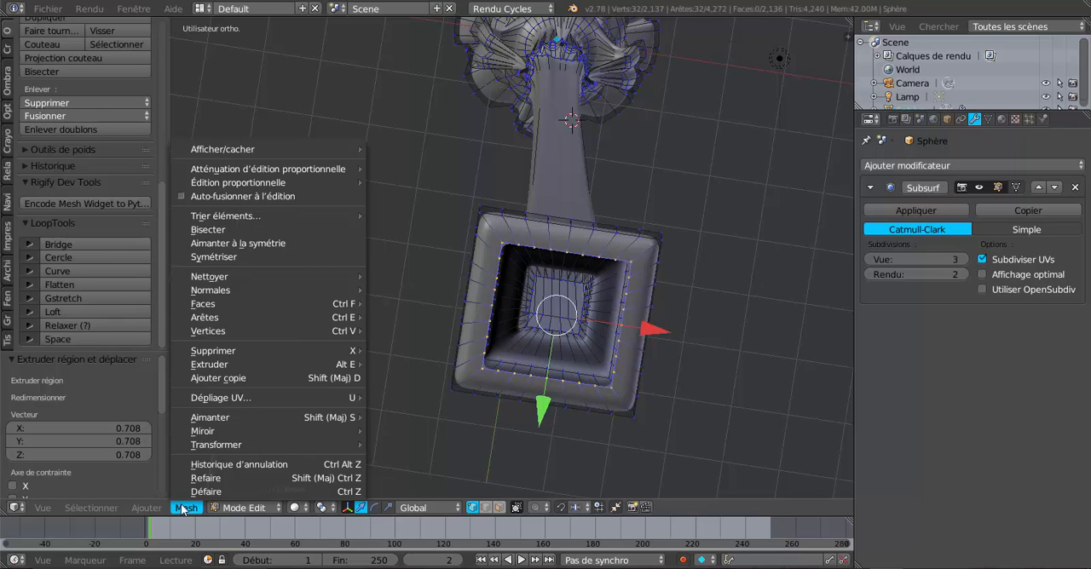
mouse_move(215, 305)
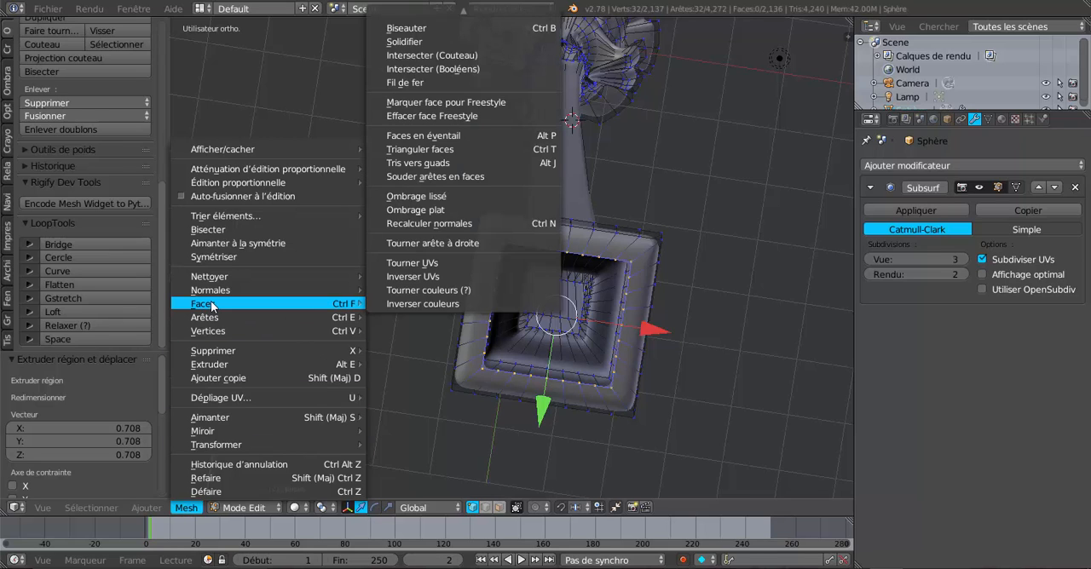
scroll(434, 85, "up", 5)
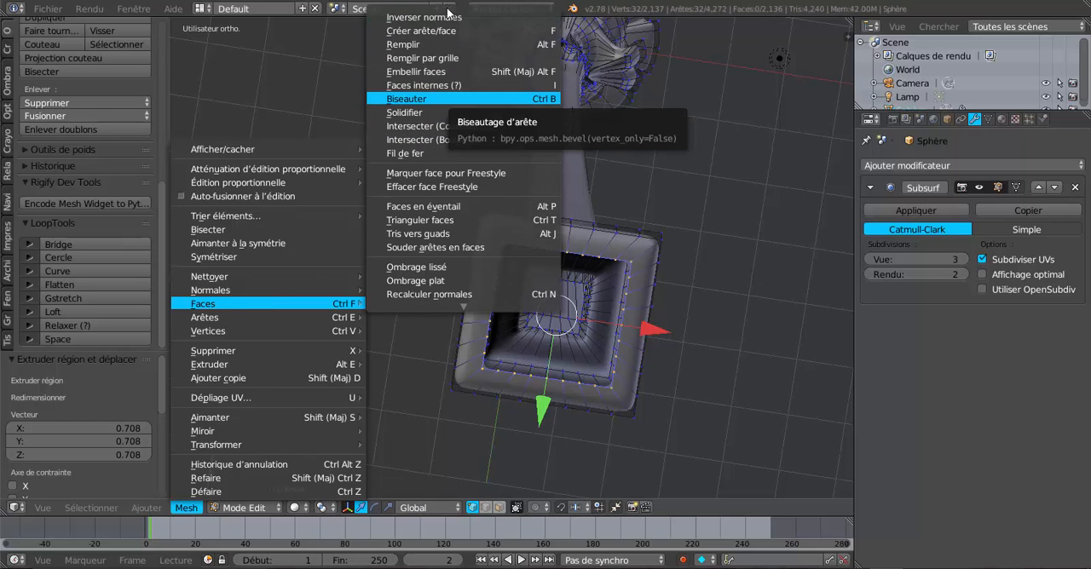
left_click(429, 59)
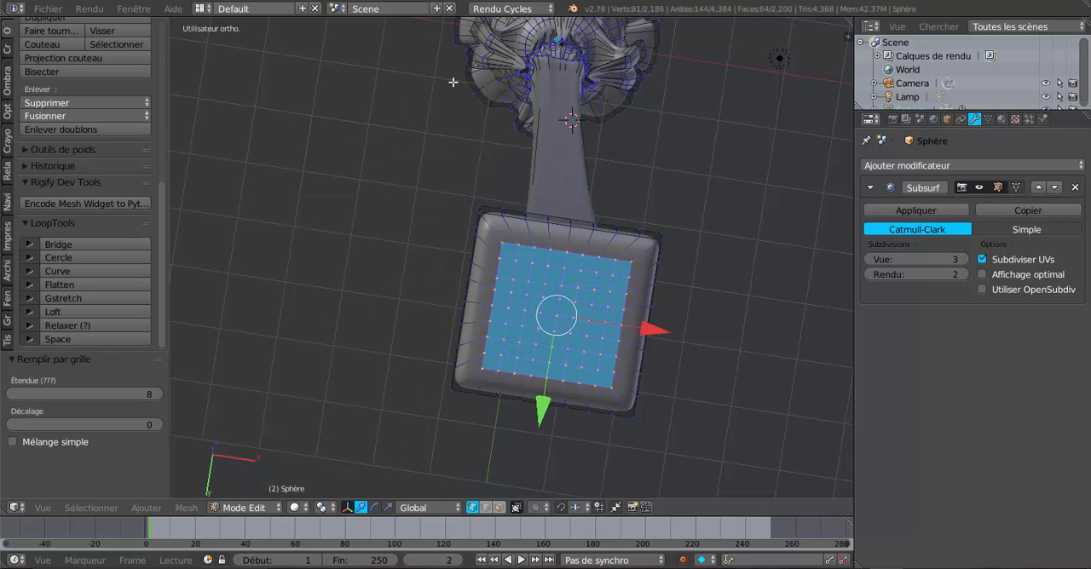
Check the foot in Object Mode and add a loop cut on the wide step's top surface, slid against the upper step
key("Tab")
middle_click_drag(752, 332, 623, 311)
key("Tab")
scroll(596, 280, "up", 5)
key("Tab")
scroll(639, 321, "down", 3)
scroll(641, 279, "up", 2)
key("Tab")
key("ctrl+r")
left_click(626, 309)
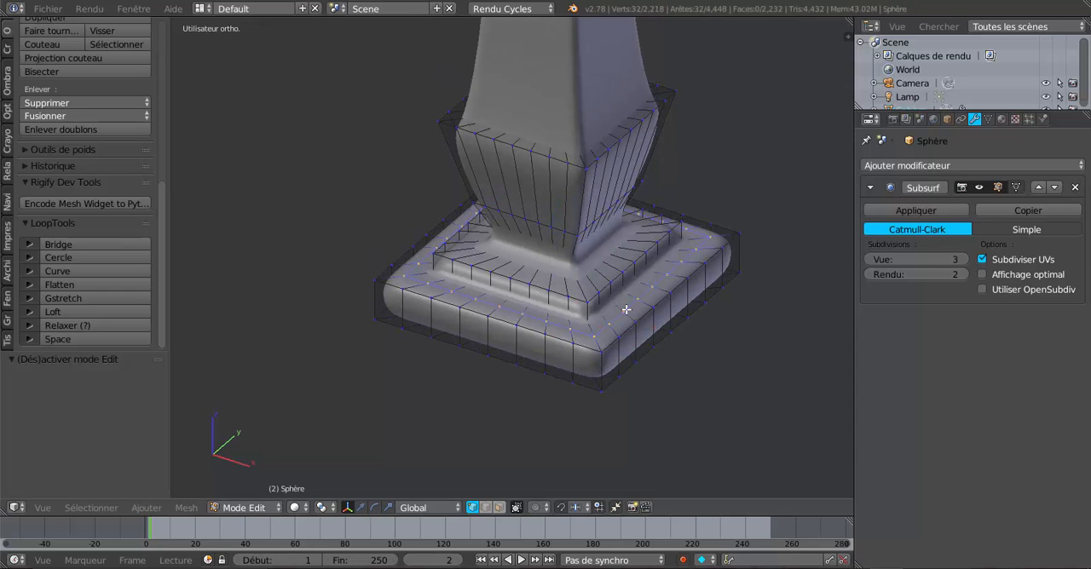
left_click(623, 290)
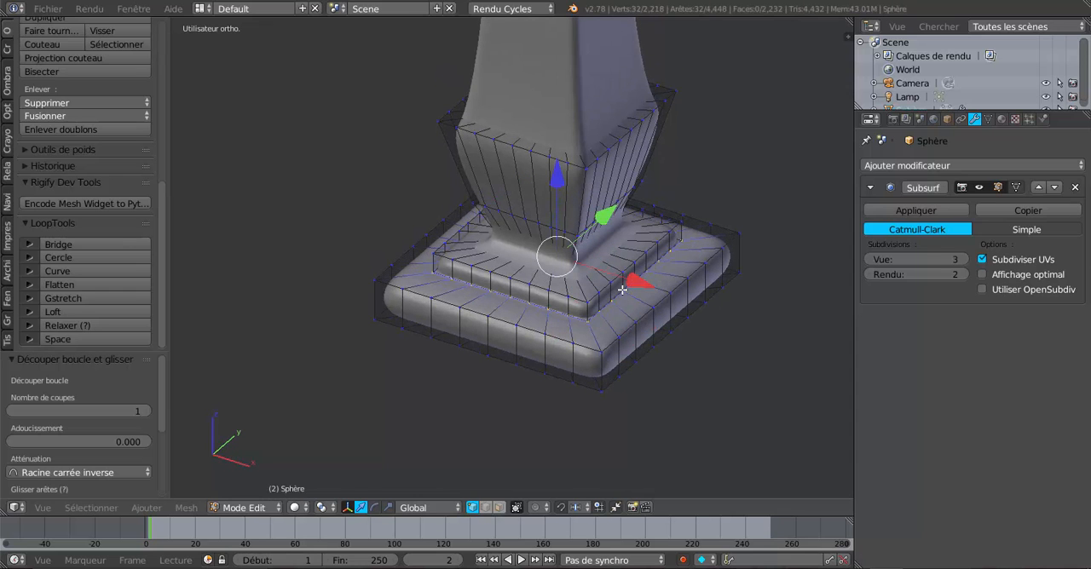
Add a loop cut on the upper step's top surface, slid toward the neck, and check the result in Object Mode
key("ctrl+r")
left_click(580, 282)
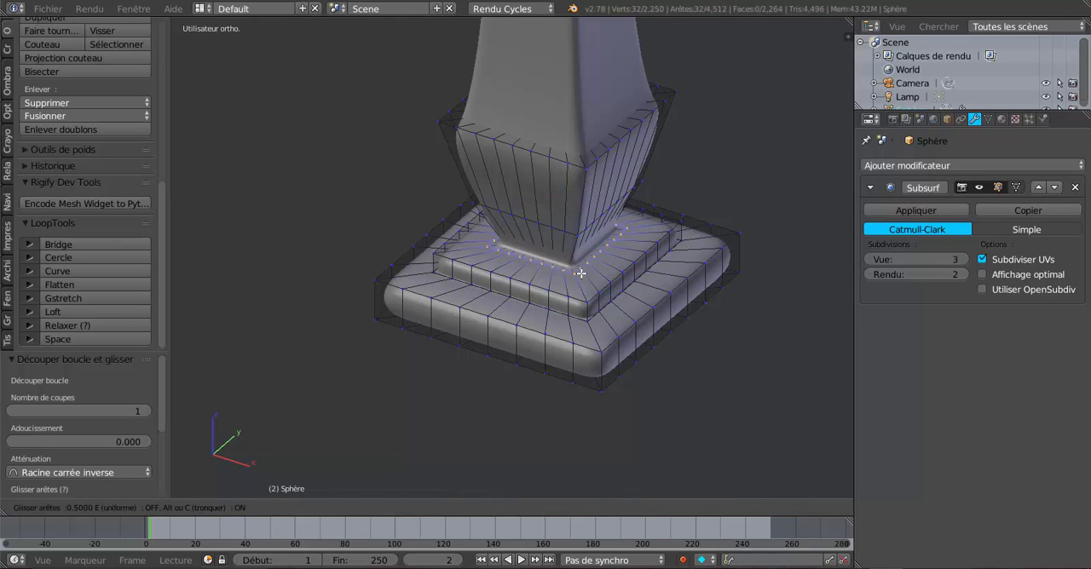
left_click(580, 272)
key("Tab")
scroll(581, 272, "down", 5)
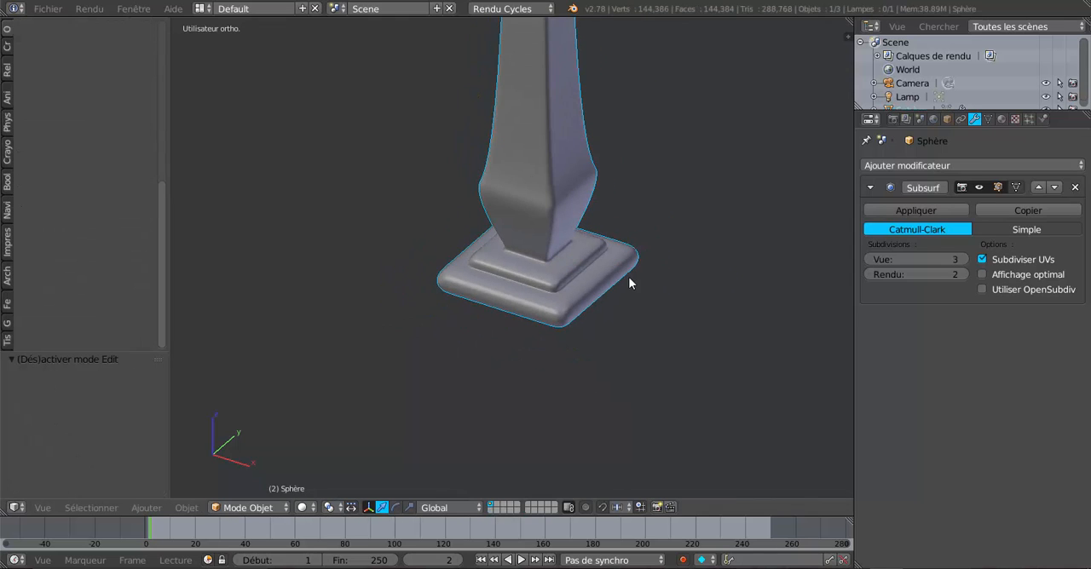
middle_click_drag(648, 256, 581, 258)
Select the flared block's upper face loop in face mode and inset each face individually with a thickness of 0.0832
scroll(570, 251, "up", 3)
key("Tab")
left_click(500, 507)
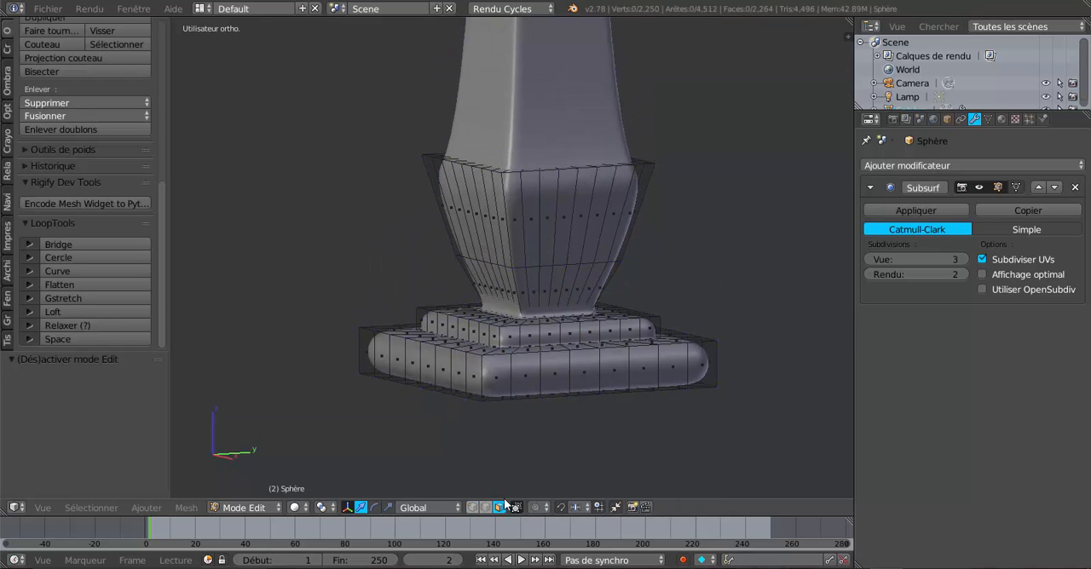
left_click(546, 231, "alt")
scroll(502, 344, "down", 3)
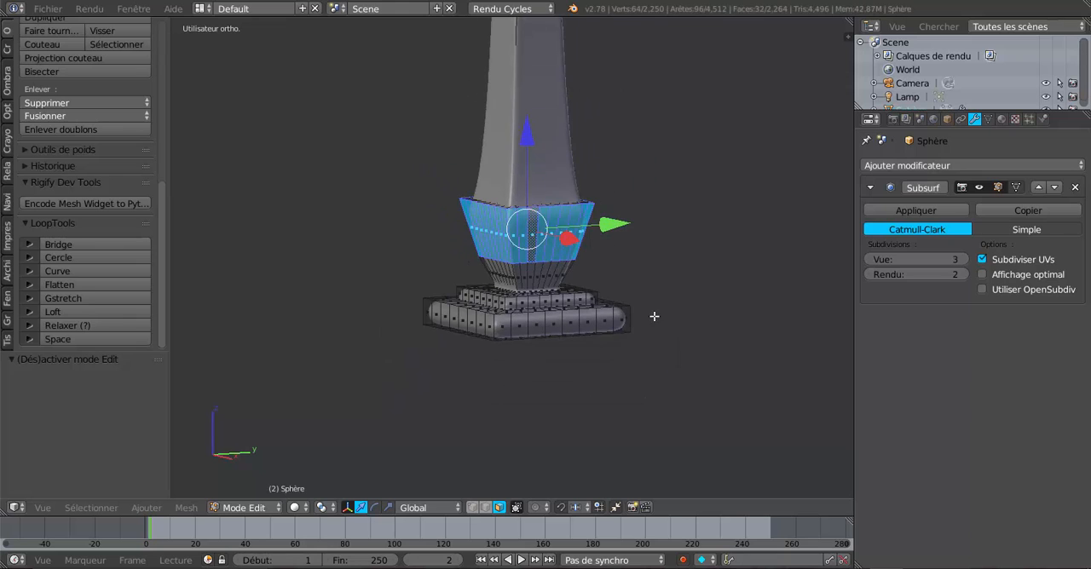
scroll(654, 317, "up", 2)
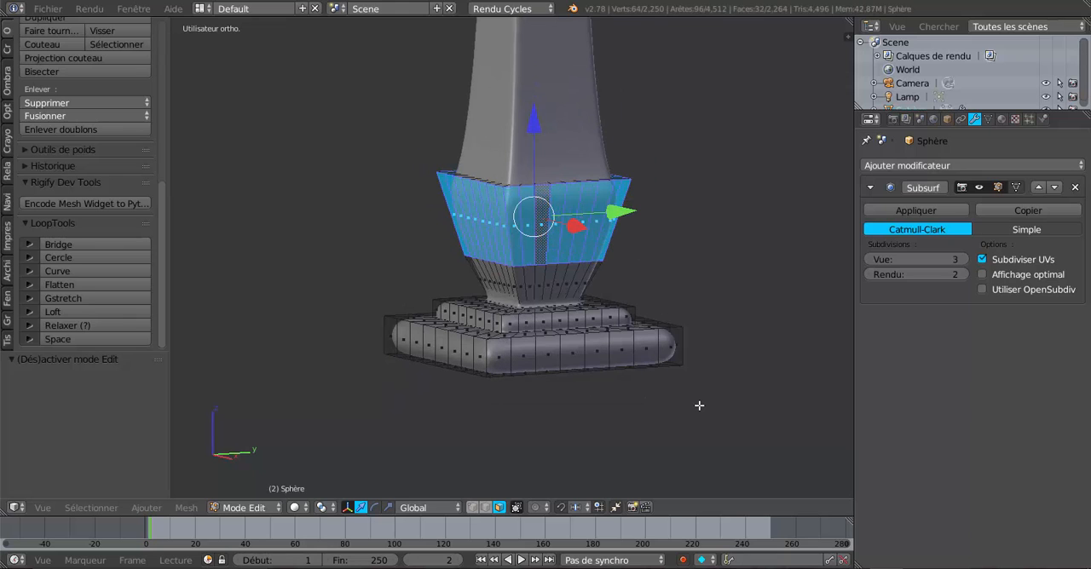
key("i")
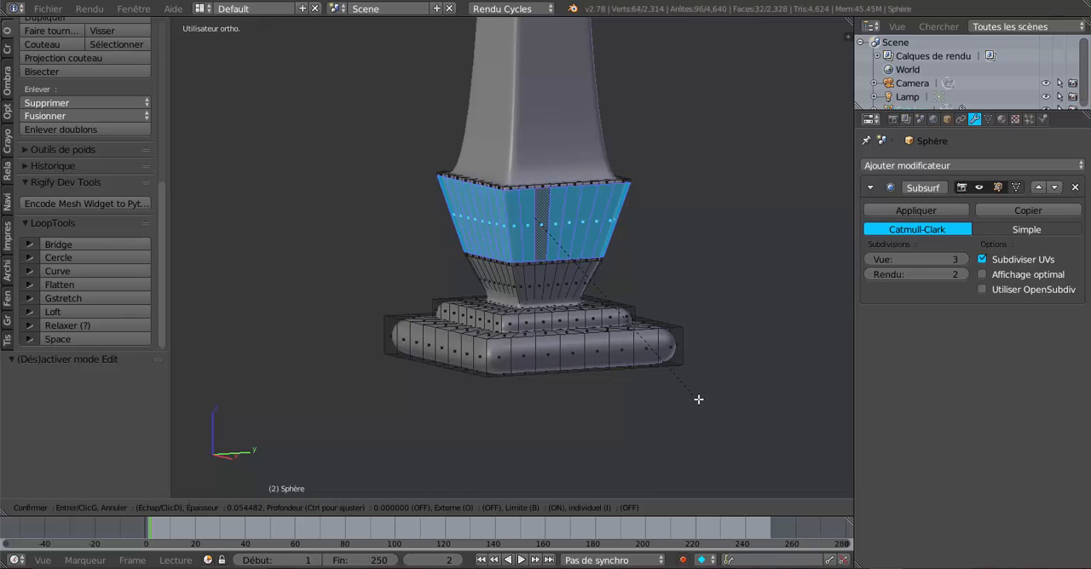
left_click(698, 399)
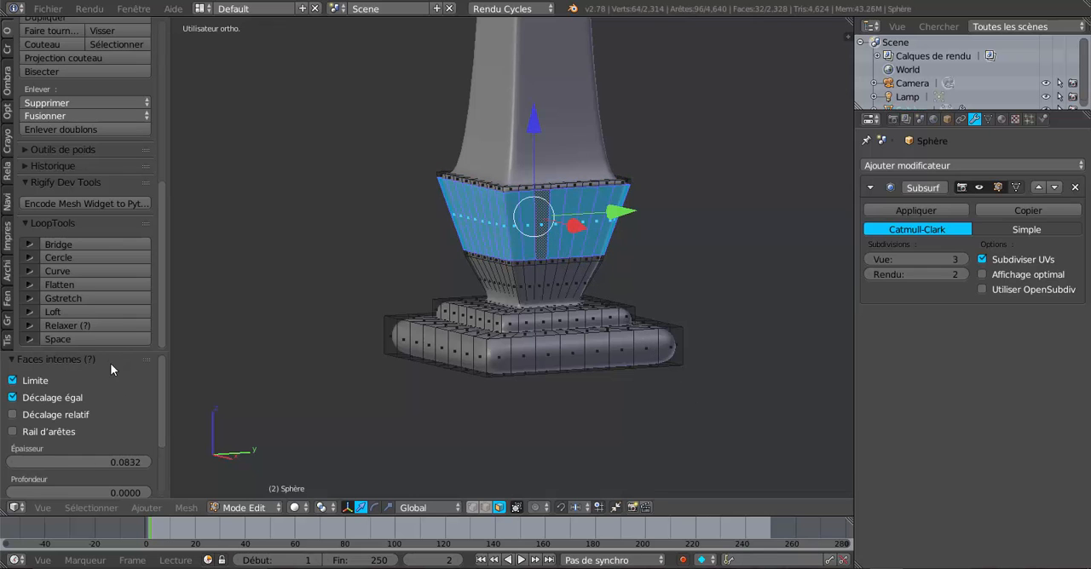
left_click_drag(109, 350, 136, 162)
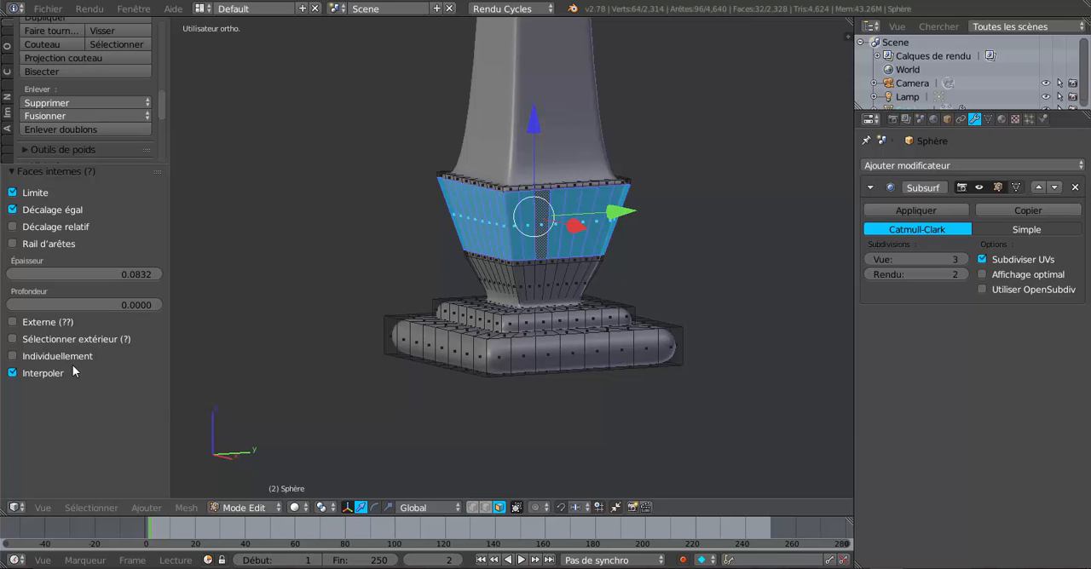
left_click(13, 357)
scroll(480, 223, "up", 3)
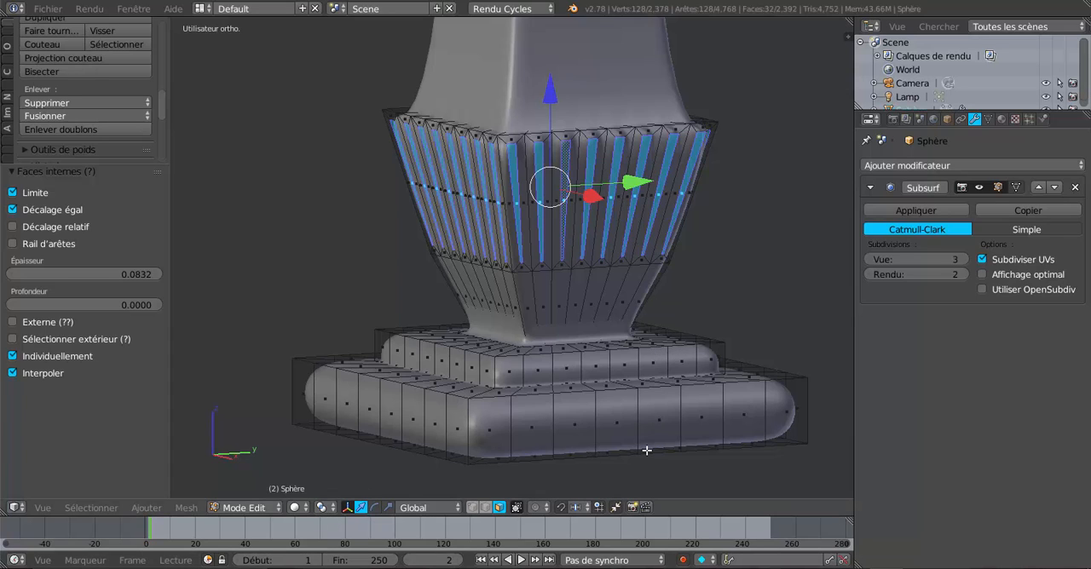
Extrude the inset faces and scale them to about 0.97 to carve flutes around the block, checking them in Object Mode
key("e")
key("s")
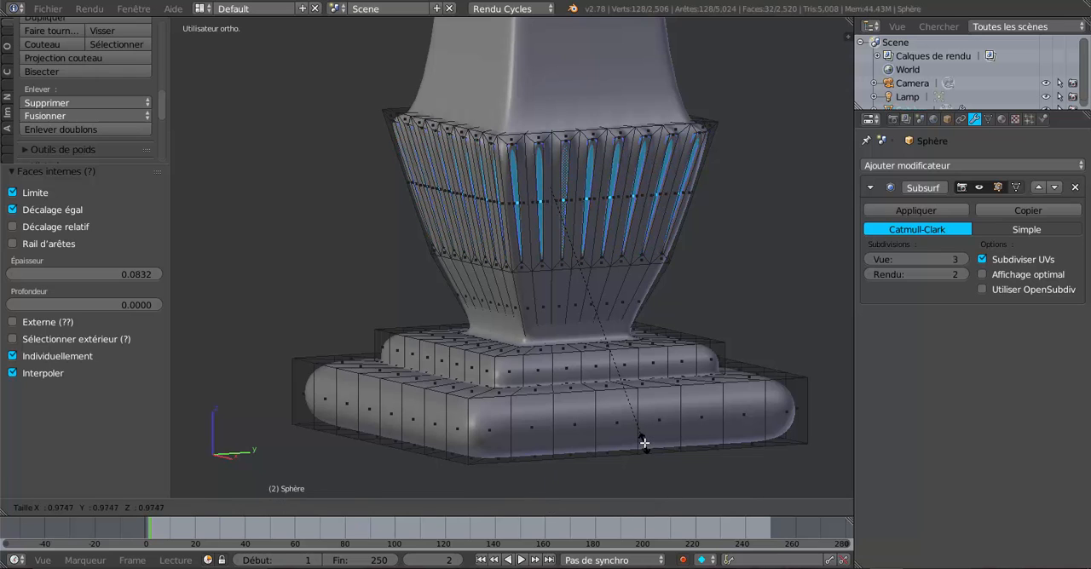
left_click(644, 442)
key("Tab")
scroll(635, 430, "down", 5)
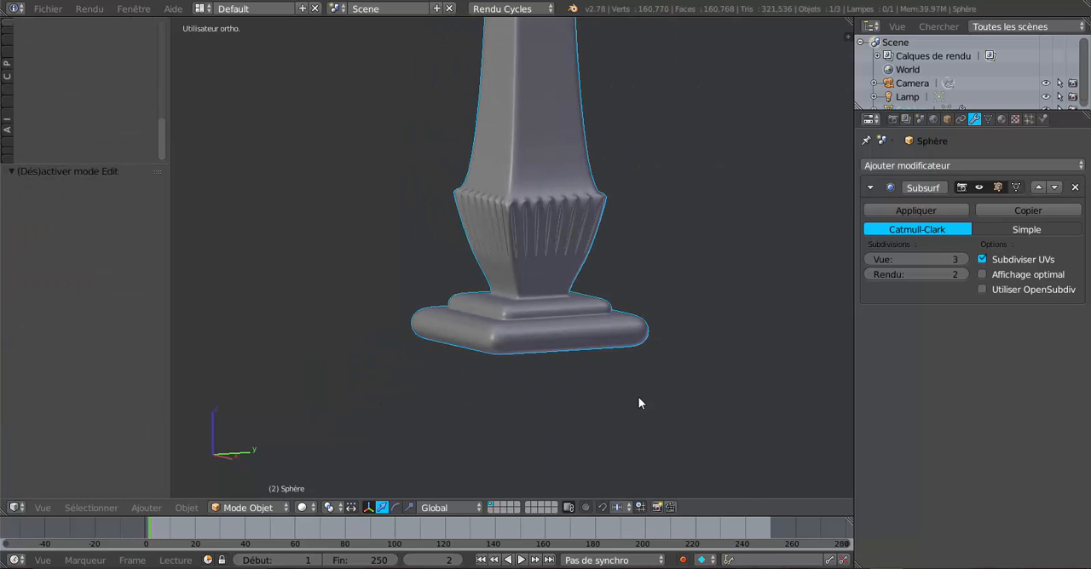
middle_click_drag(743, 406, 651, 387)
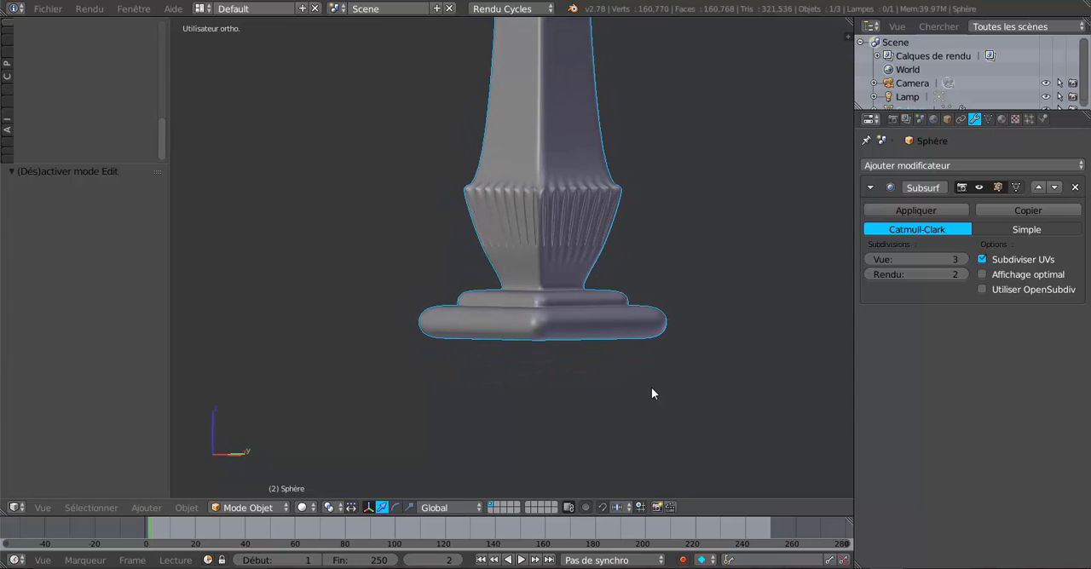
Add a loop cut around the side of the foot's lowest step, slid toward its underside with factor -0.829
key("Tab")
scroll(651, 388, "up", 2)
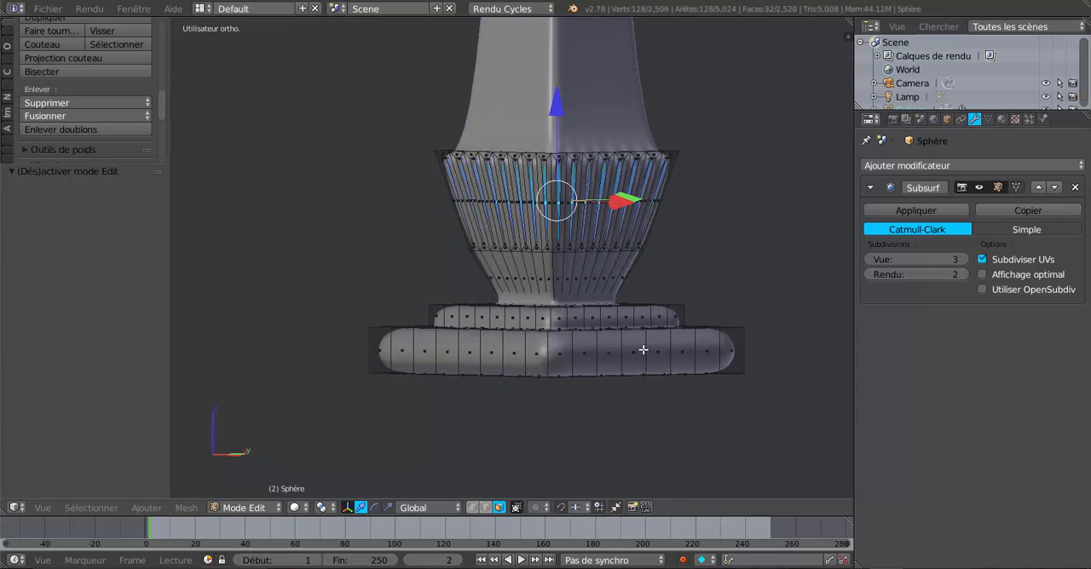
key("ctrl+r")
left_click(643, 350)
left_click(645, 369)
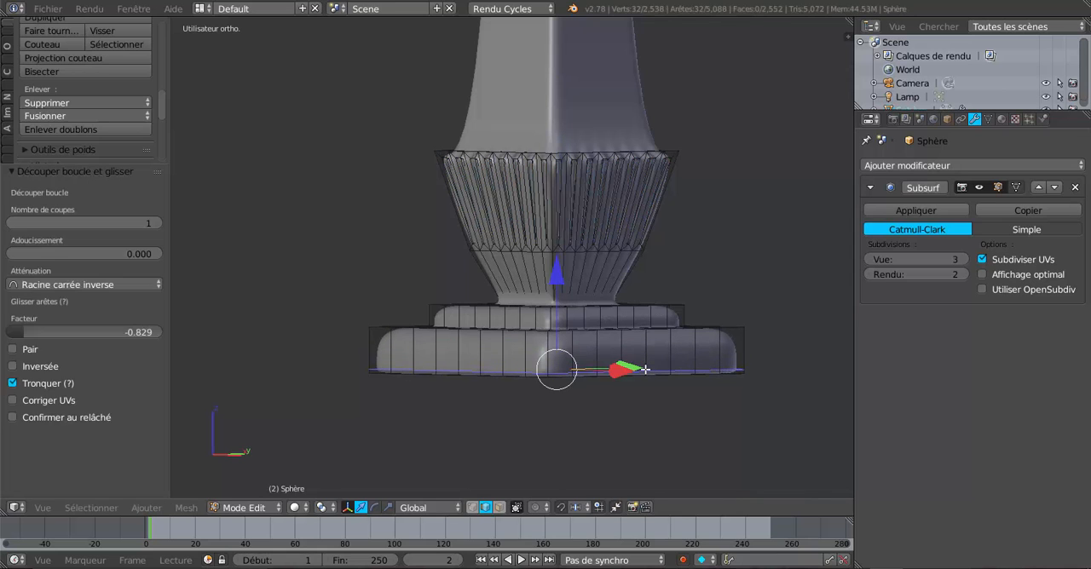
Examine the foot and the complete ornamental post in Object Mode from several angles and distances
key("Tab")
scroll(648, 371, "down", 3)
middle_click_drag(654, 376, 761, 413)
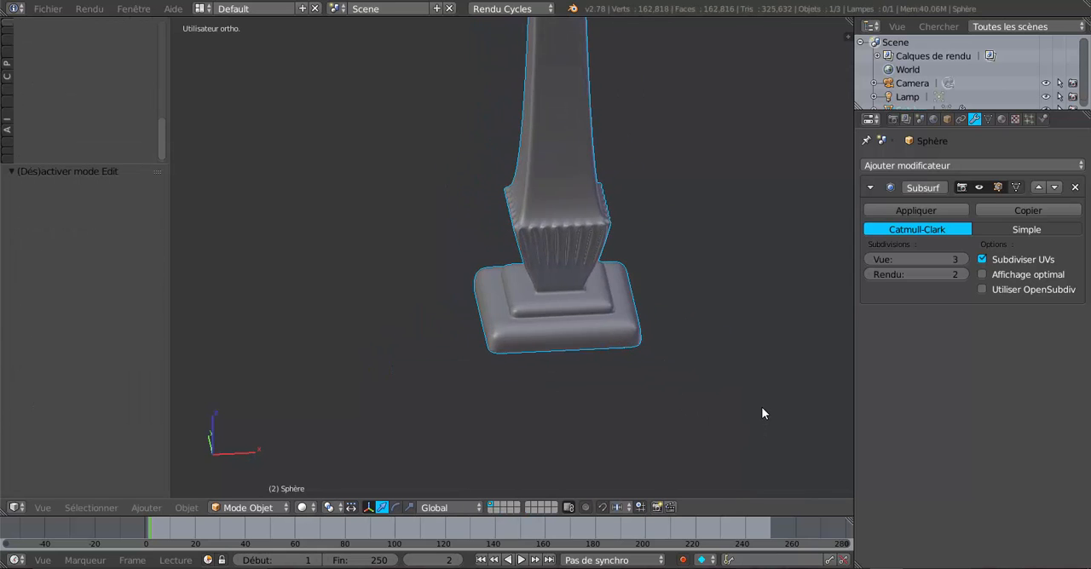
scroll(762, 413, "down", 3)
middle_click_drag(723, 339, 599, 315)
scroll(647, 392, "up", 3)
scroll(625, 393, "up", 2)
scroll(622, 384, "down", 3)
scroll(598, 314, "down", 2)
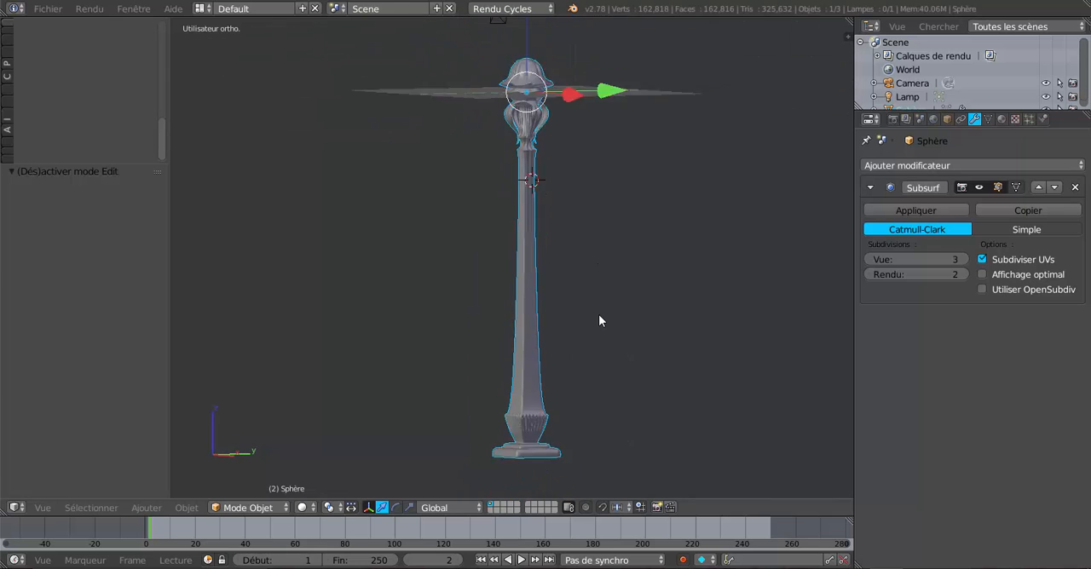
Narrow the properties area to widen the 3D viewport around the post
scroll(528, 302, "up", 1)
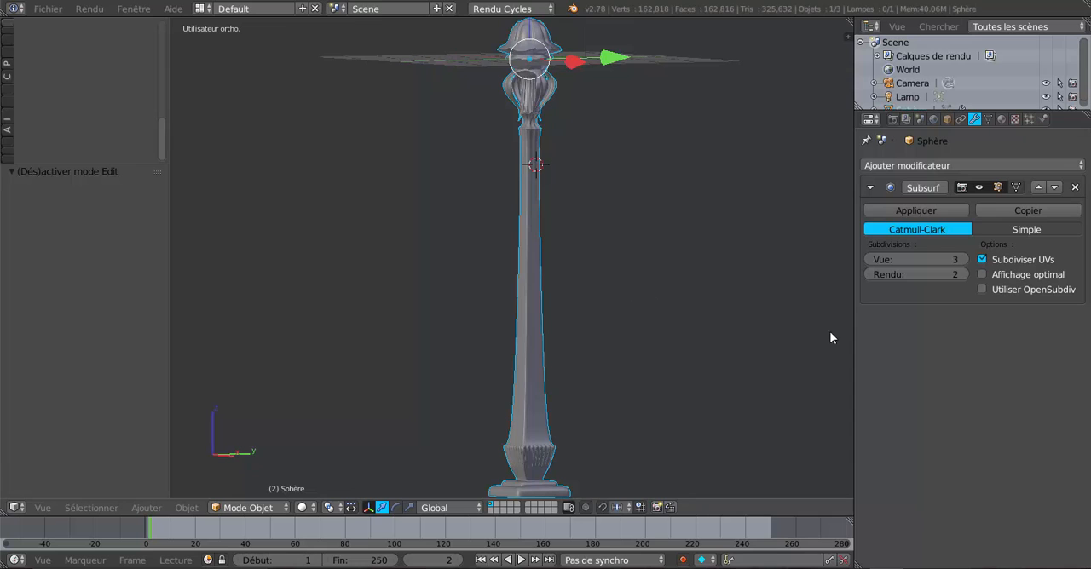
left_click_drag(854, 339, 892, 338)
scroll(704, 341, "down", 3)
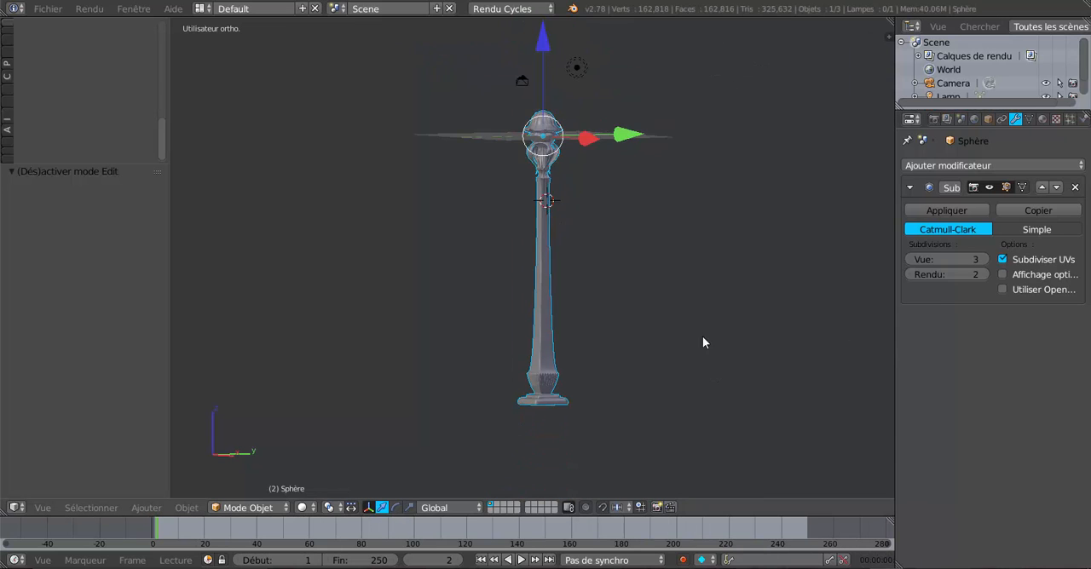
Examine the post's overall proportions in front view and from oblique angles, comparing the head with the shaft
middle_click_drag(702, 342, 574, 338)
scroll(563, 364, "up", 2)
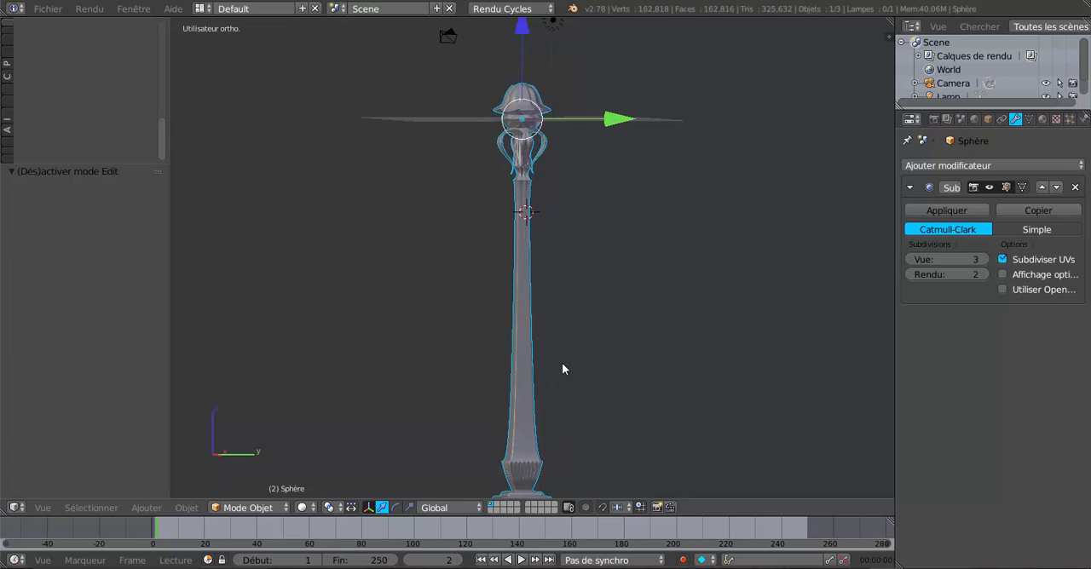
scroll(562, 362, "down", 3)
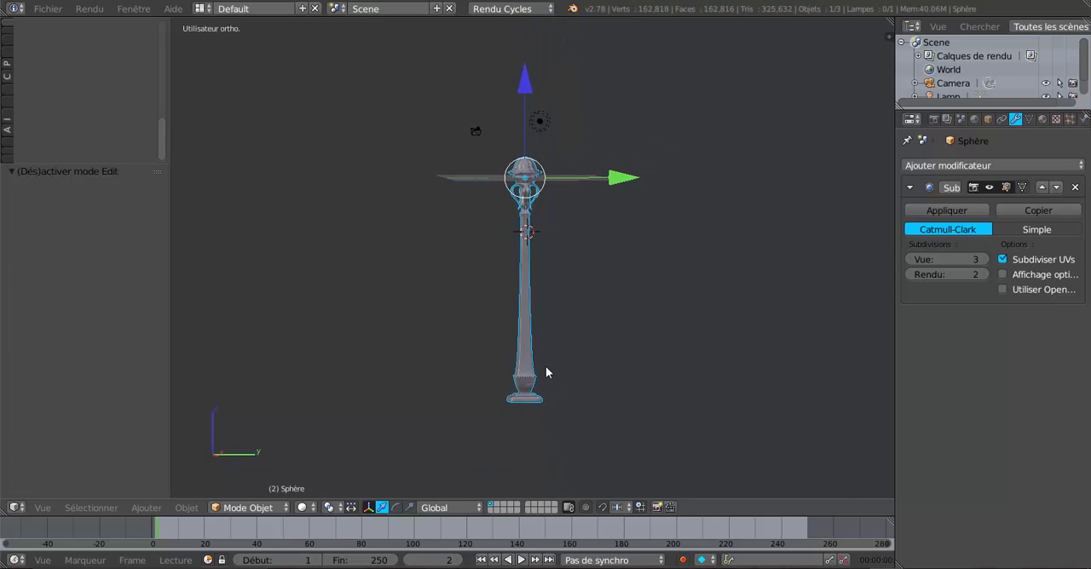
key("KP_1")
scroll(574, 241, "up", 2)
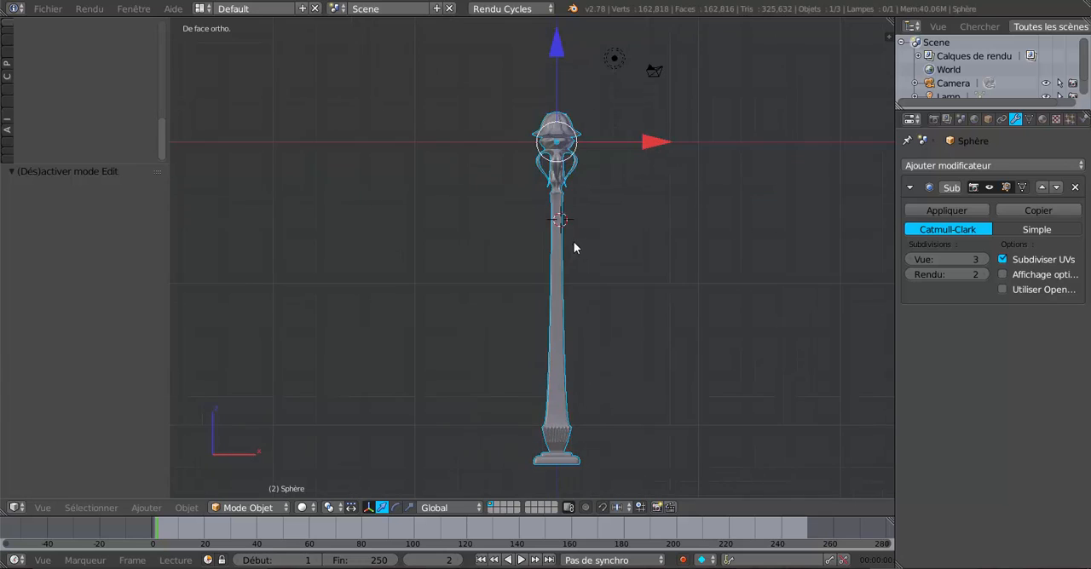
middle_click_drag(562, 251, 508, 266, "shift")
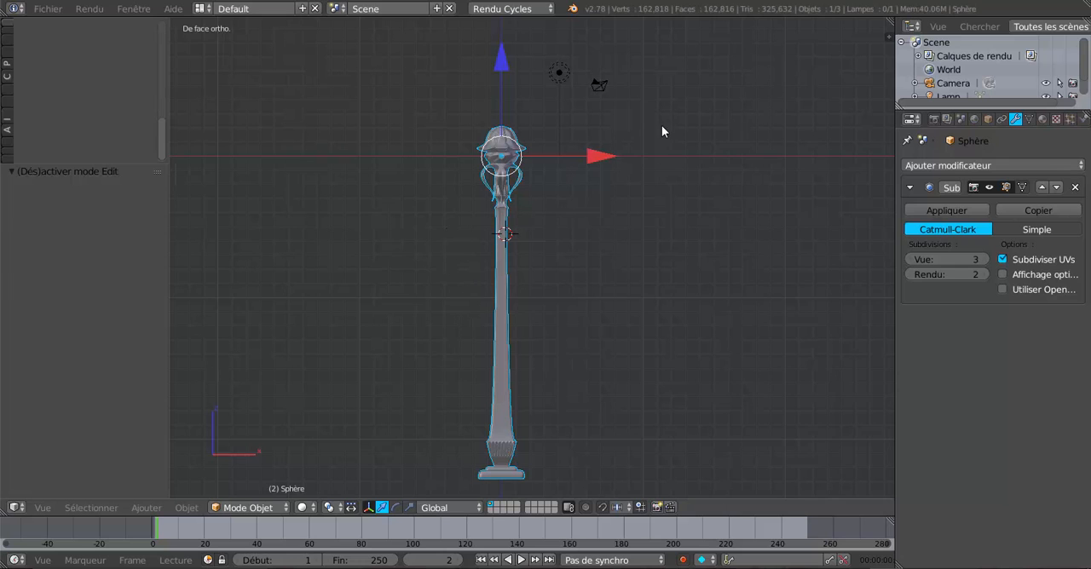
scroll(545, 205, "up", 4)
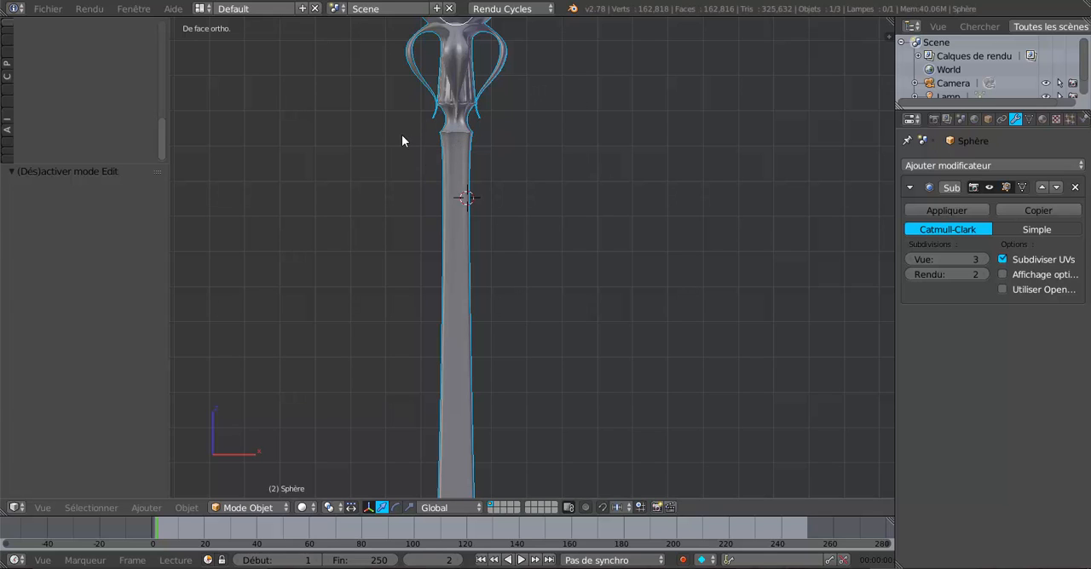
scroll(464, 131, "down", 4)
scroll(488, 196, "up", 1)
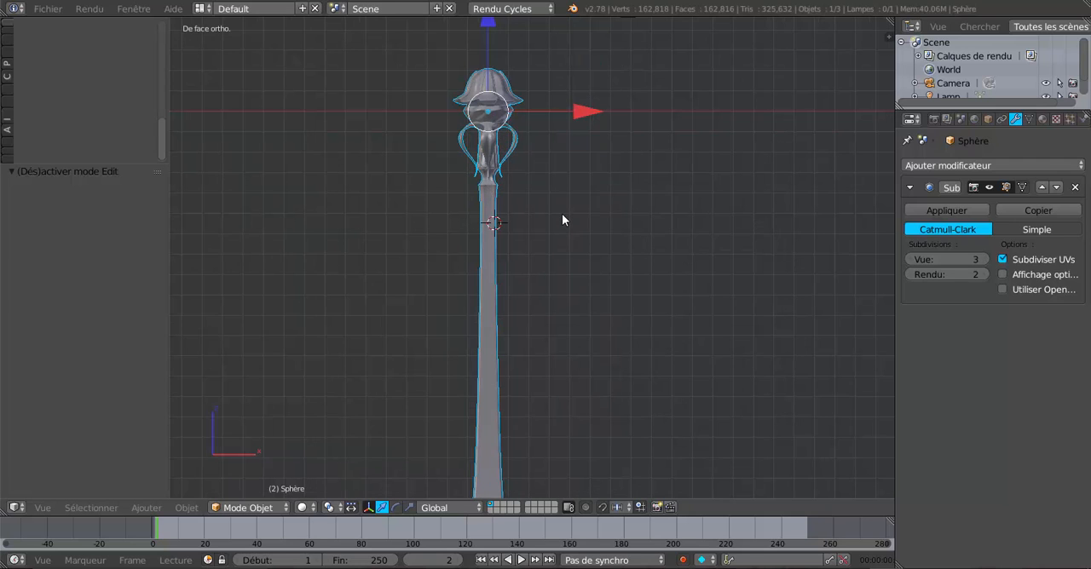
key("Tab")
key("Tab")
scroll(563, 215, "down", 1)
middle_click_drag(567, 216, 653, 246)
scroll(656, 260, "up", 3)
middle_click_drag(656, 285, 645, 319)
scroll(570, 247, "down", 2)
scroll(610, 258, "up", 3)
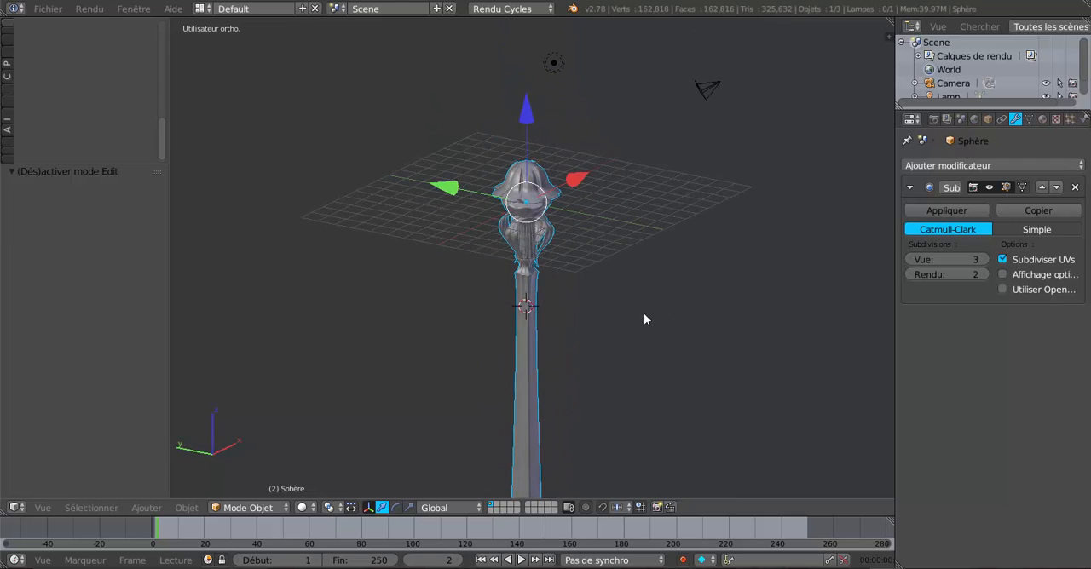
Delete the lamp and the camera from the scene
right_click(555, 66)
key("x")
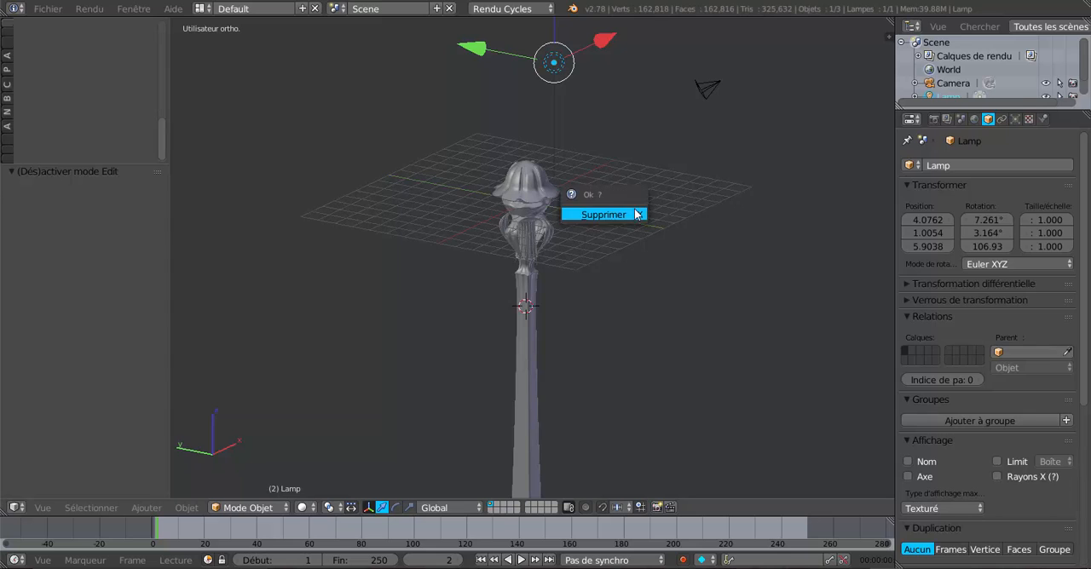
left_click(632, 214)
right_click(708, 89)
key("x")
left_click(690, 182)
Select the post as the active object and enter Edit Mode on it
middle_click_drag(681, 213, 600, 304)
scroll(573, 236, "up", 2)
scroll(600, 305, "up", 1)
scroll(600, 310, "up", 1)
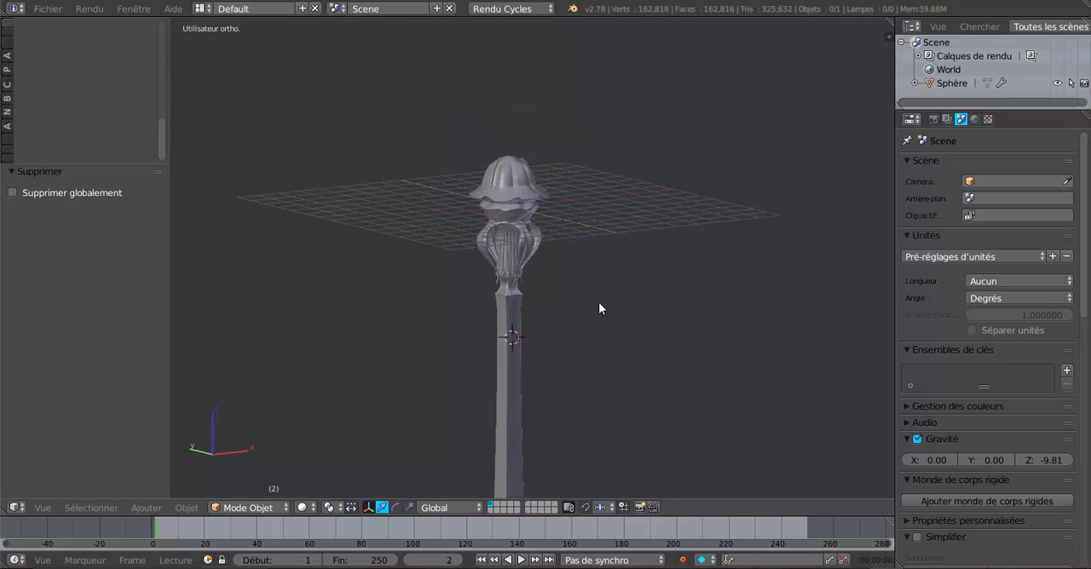
key("KP_4")
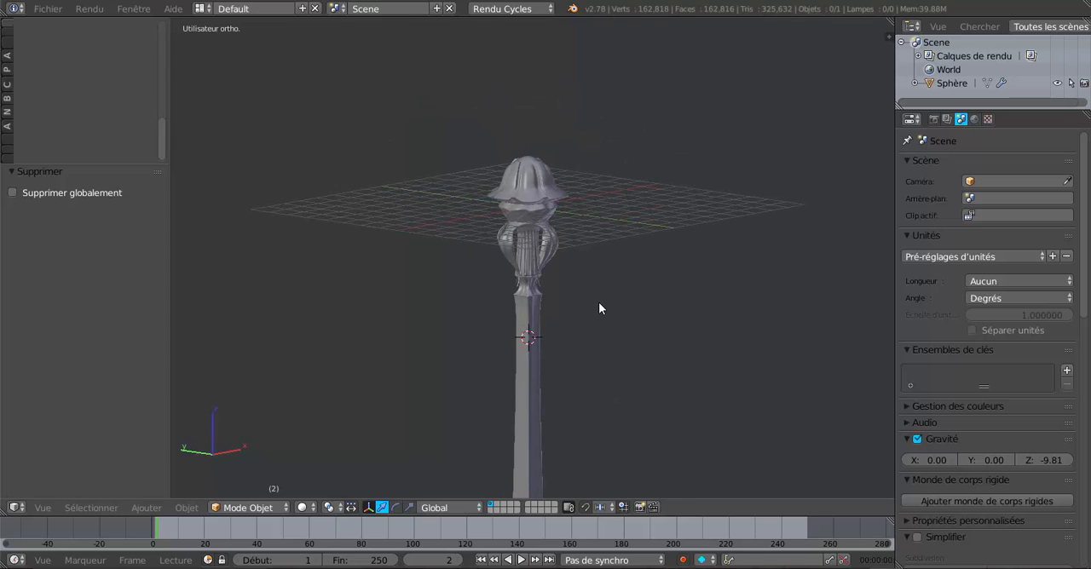
key("alt+z")
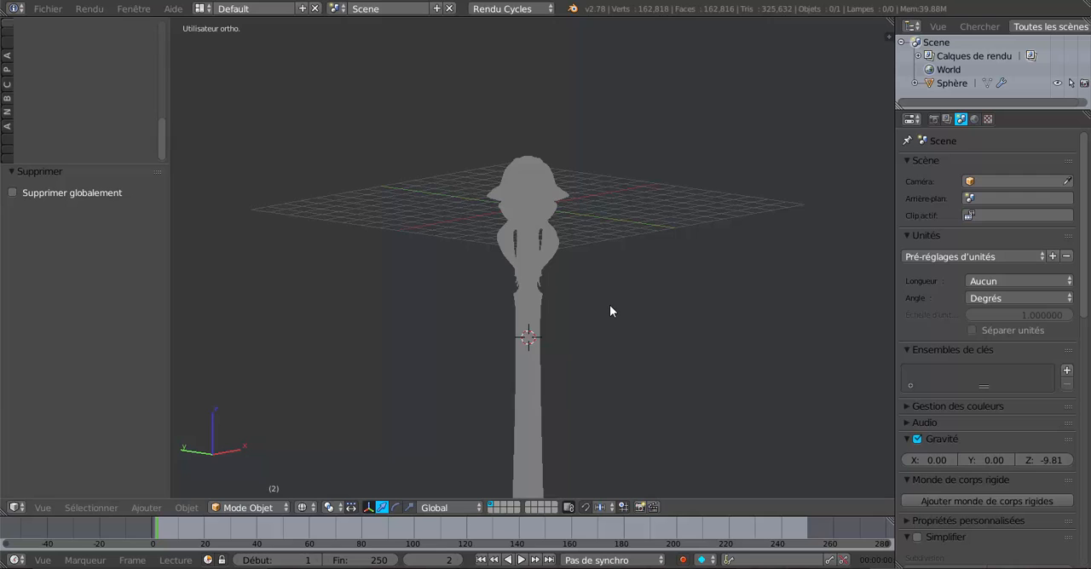
key("a")
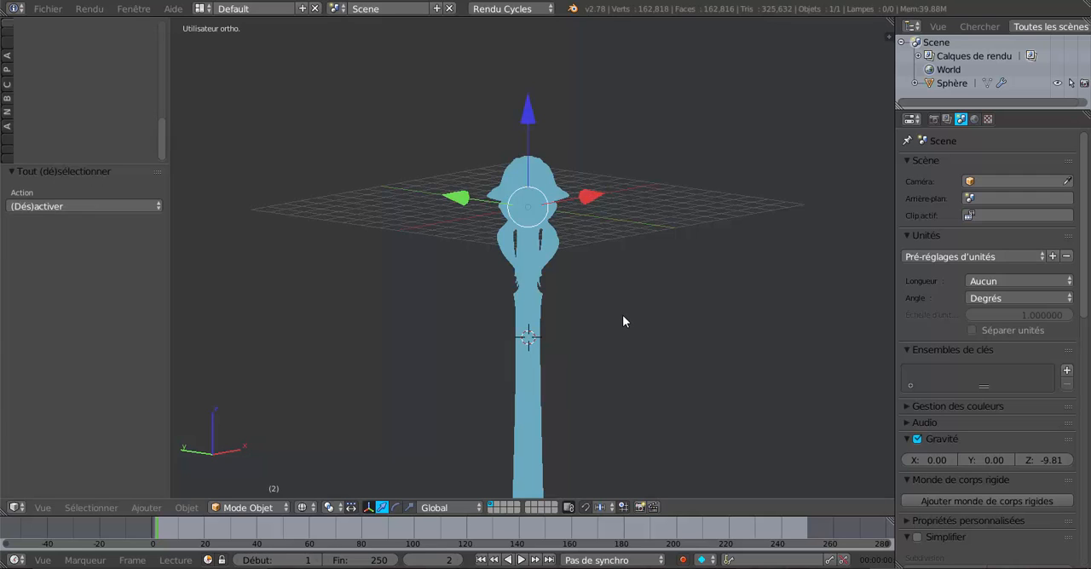
key("alt+z")
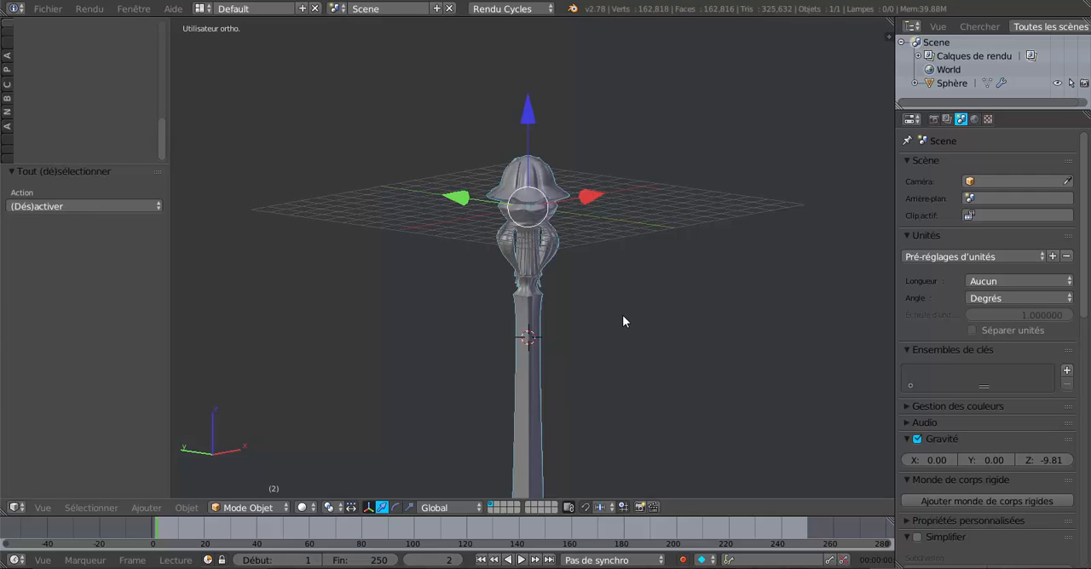
right_click(524, 321)
key("Tab")
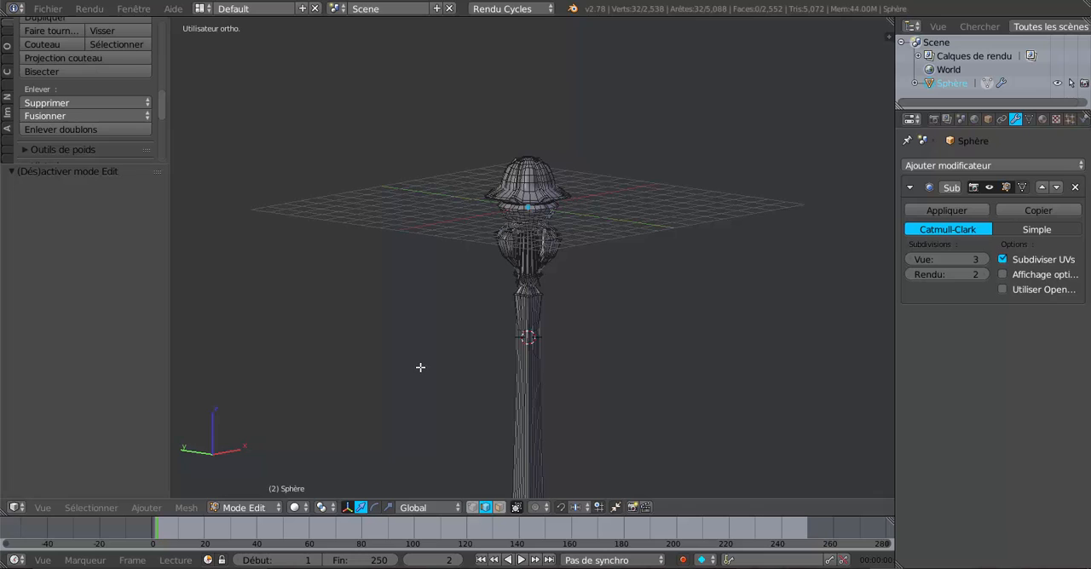
Box-select the dome, collar and curved legs down to the shaft's upper rim, using vertex mode and wireframe display in front view
key("z")
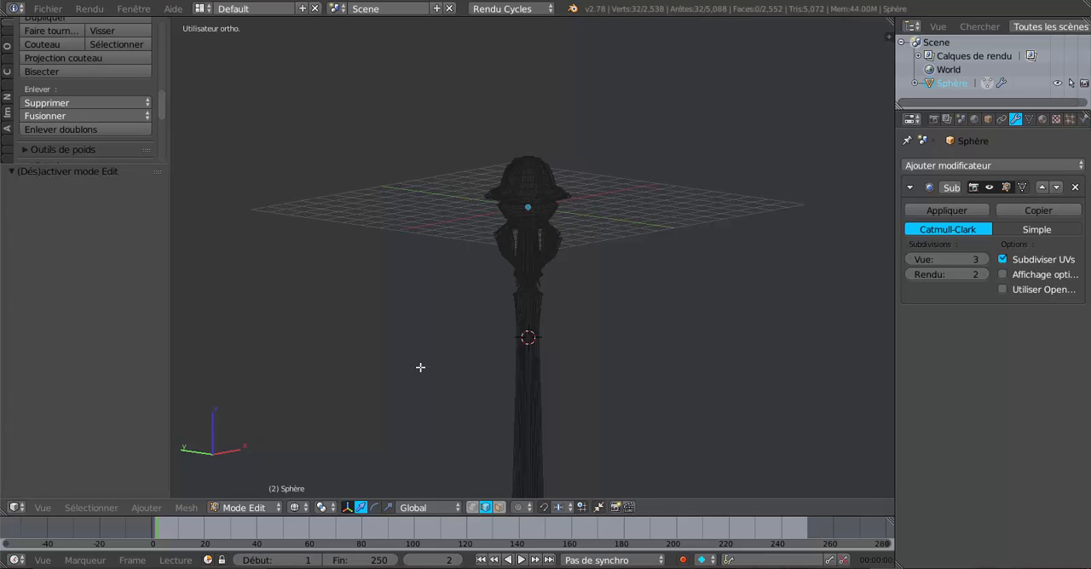
left_click(472, 507)
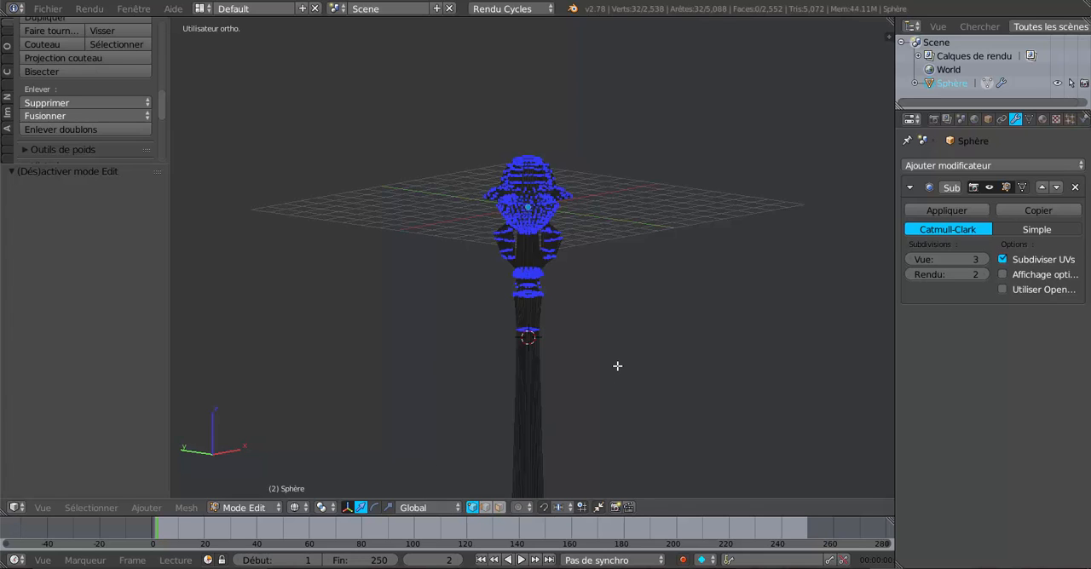
key("KP_1")
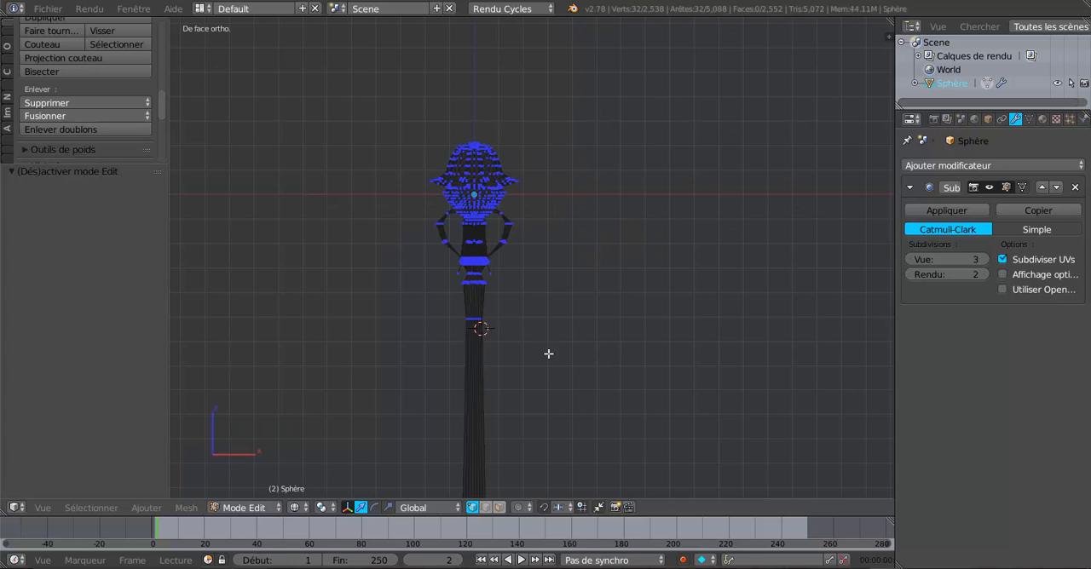
middle_click_drag(561, 352, 592, 349, "shift")
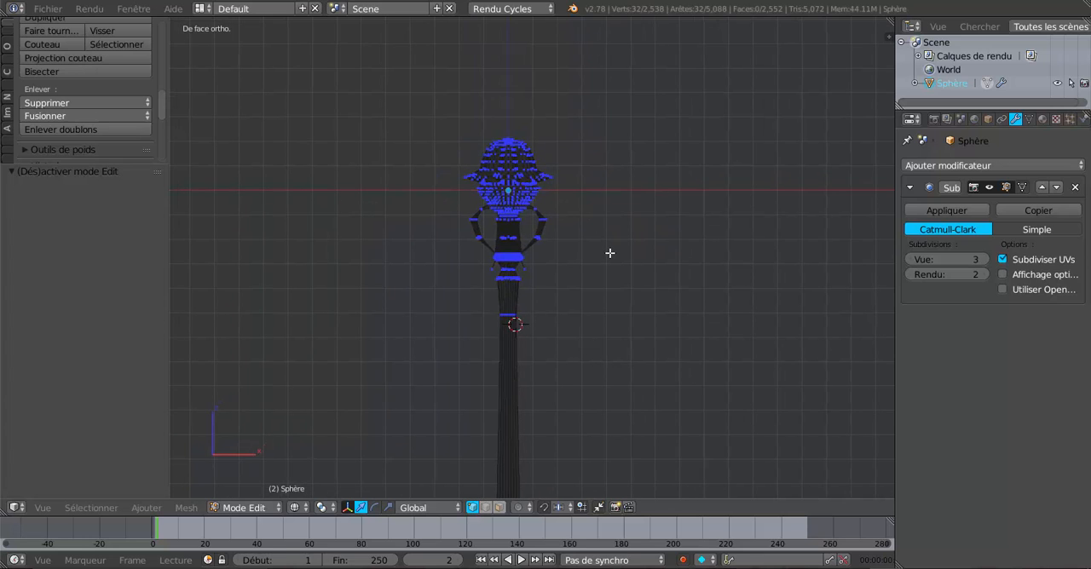
key("b")
left_click_drag(437, 108, 606, 288)
scroll(605, 294, "up", 2)
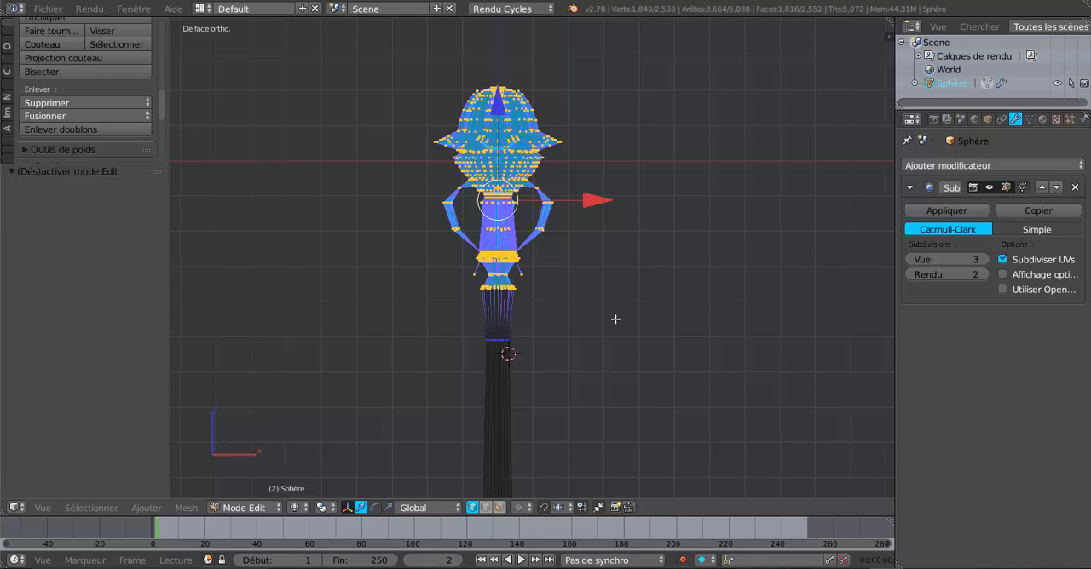
Try to flatten the selected head along Z, check the whole post in Object Mode, and undo the scaling
key("z")
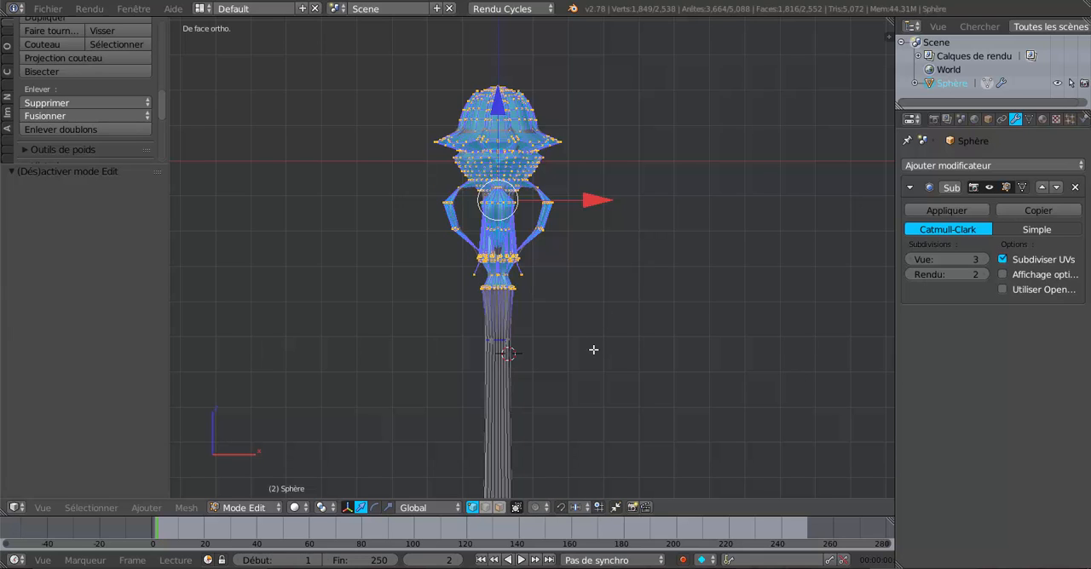
left_click(387, 507)
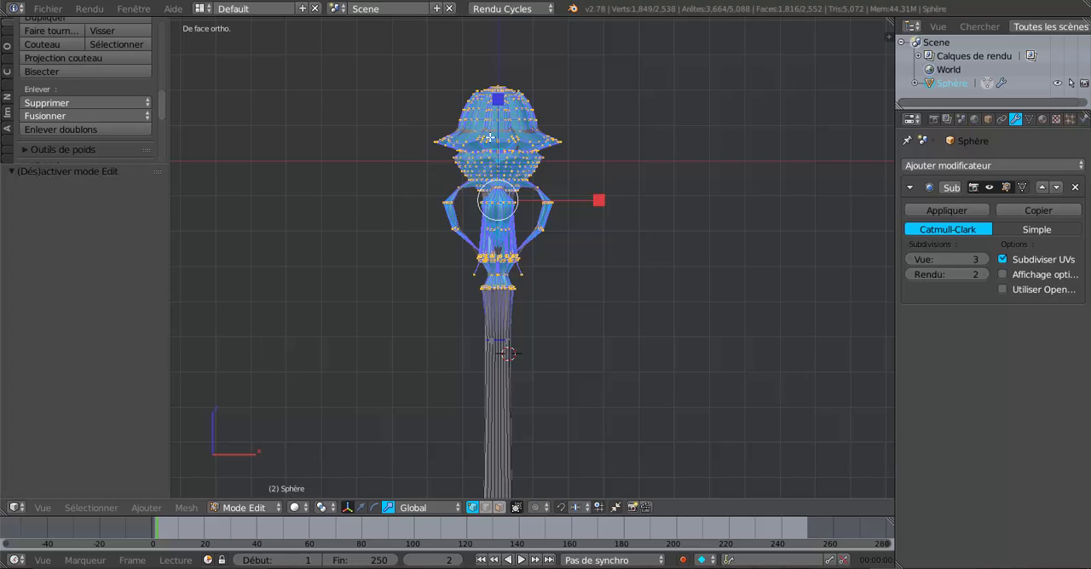
left_click_drag(498, 100, 504, 134)
key("Tab")
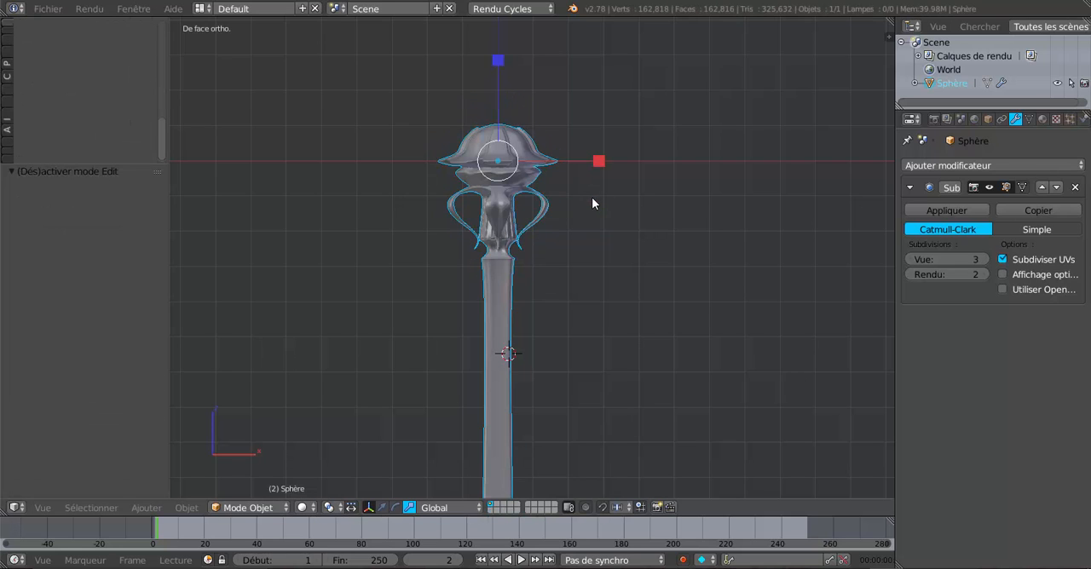
middle_click_drag(594, 198, 630, 249)
scroll(579, 220, "down", 5)
scroll(630, 250, "down", 3)
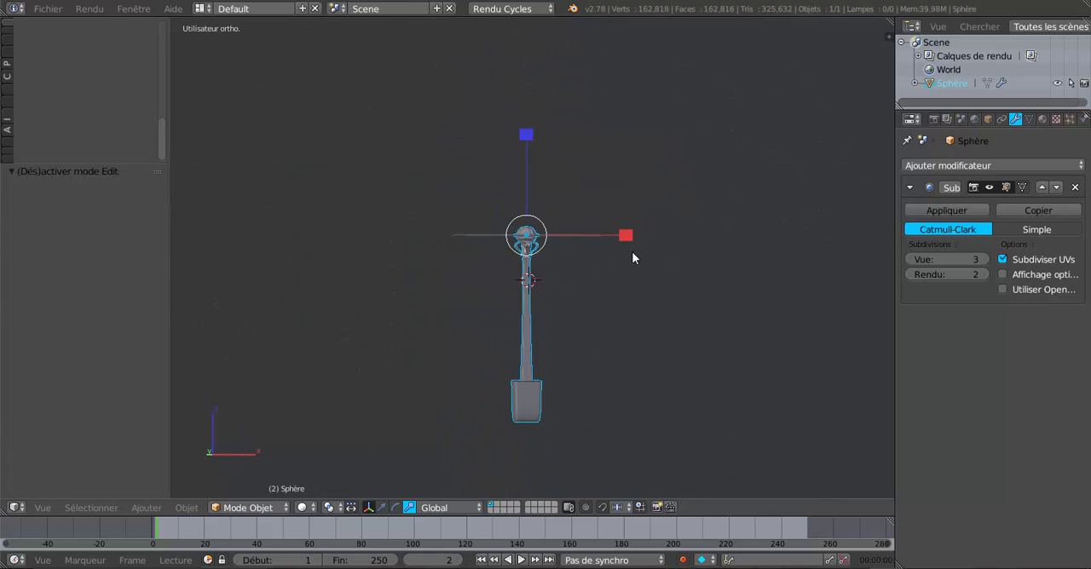
key("ctrl+z")
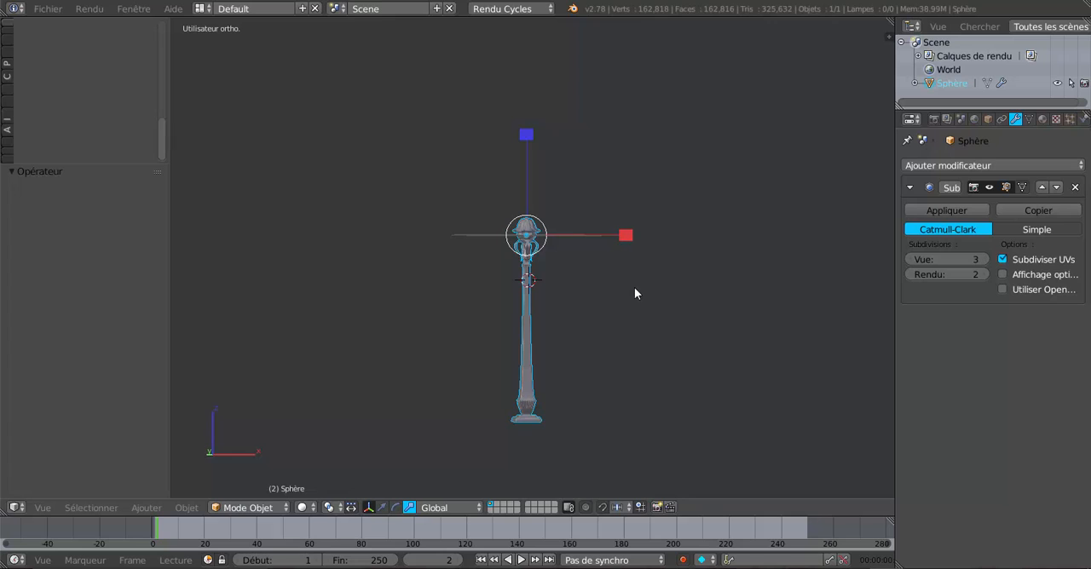
Return to Edit Mode and deselect the vertices on the underside of the foot in wireframe display
key("Tab")
middle_click_drag(609, 347, 608, 238)
scroll(566, 307, "up", 6)
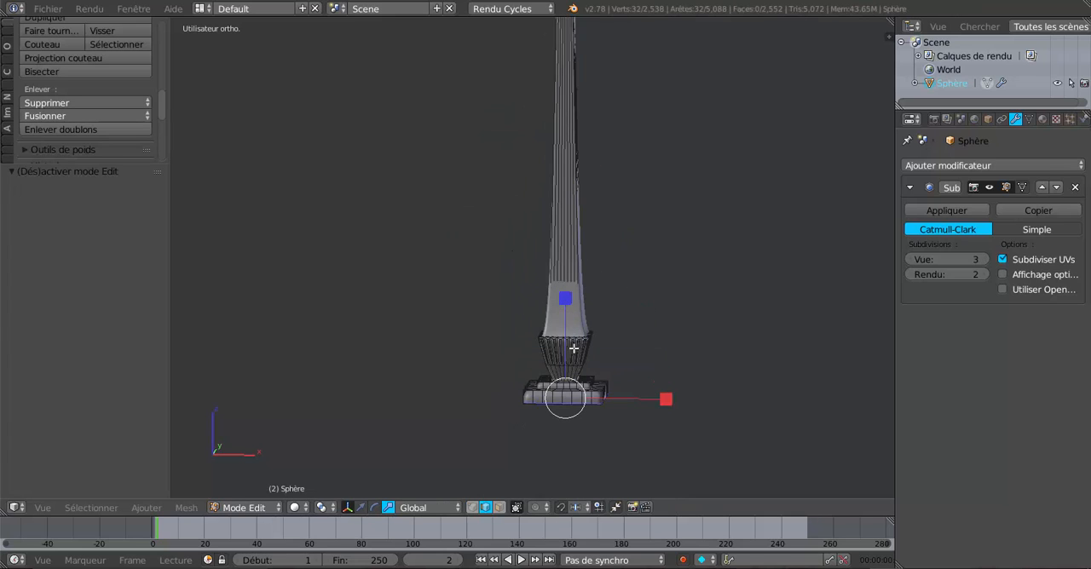
key("z")
key("c")
mouse_move(583, 394)
middle_mouse_down()
mouse_move(559, 414)
mouse_move(526, 414)
middle_mouse_up()
right_click(627, 385)
Box-select the post's head down to the loop near the top of the shaft, using vertex mode in front view
scroll(637, 351, "down", 2)
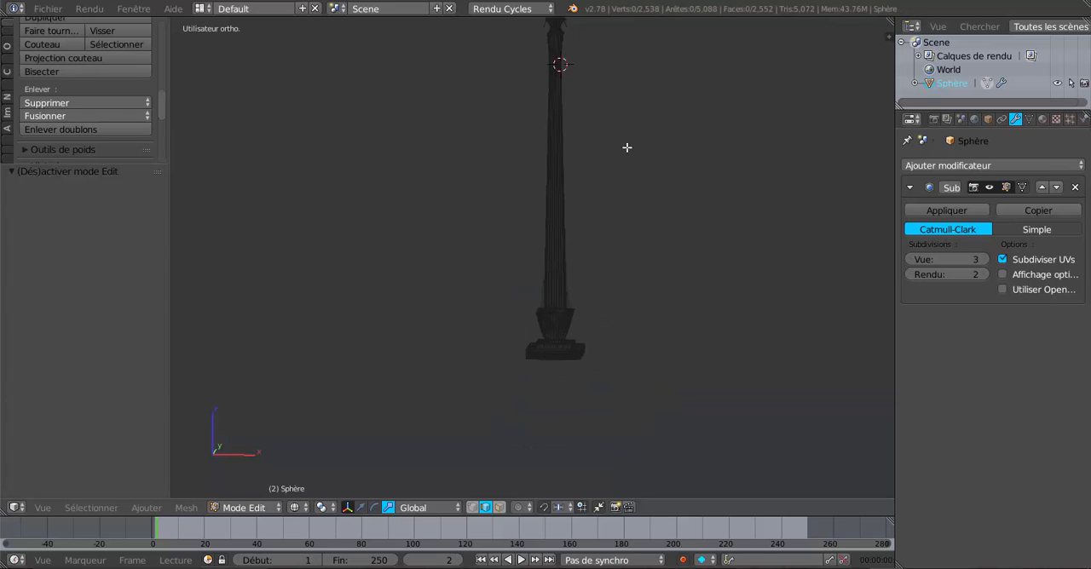
middle_click_drag(627, 148, 596, 375, "shift")
middle_click_drag(611, 316, 616, 304)
key("KP_1")
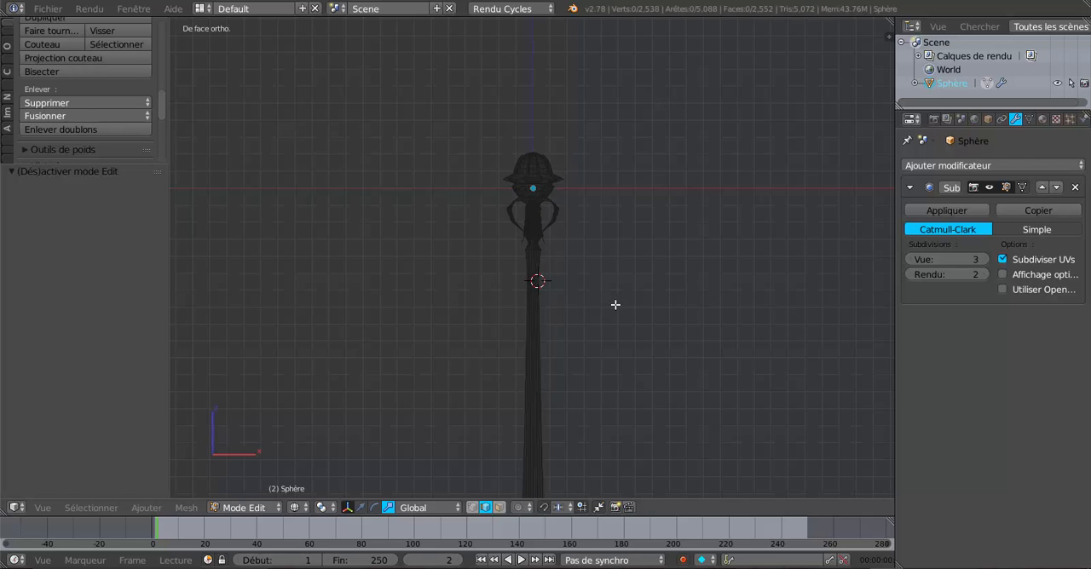
left_click(471, 507)
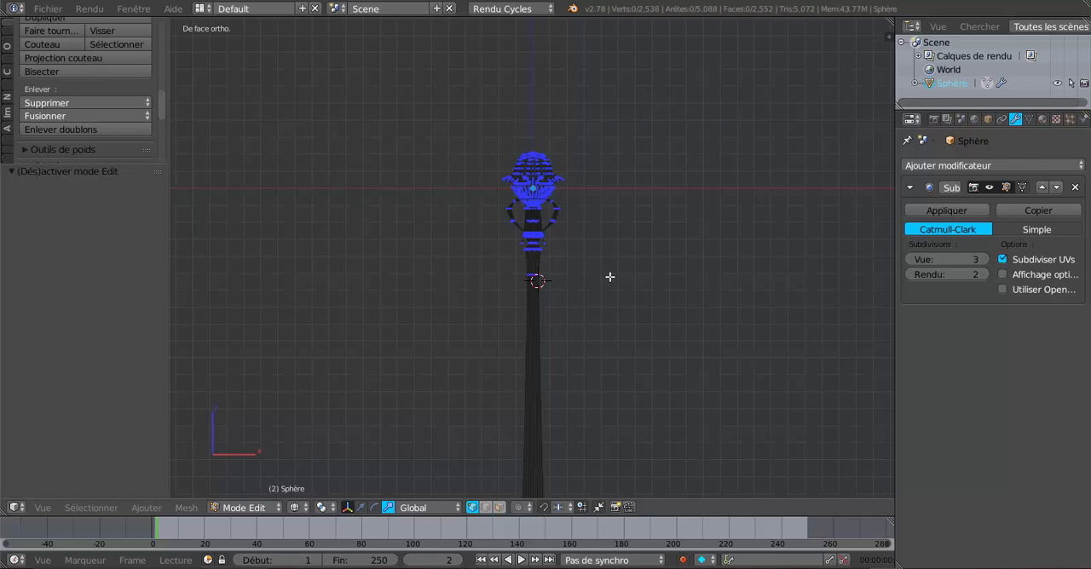
key("b")
left_click_drag(485, 121, 593, 274)
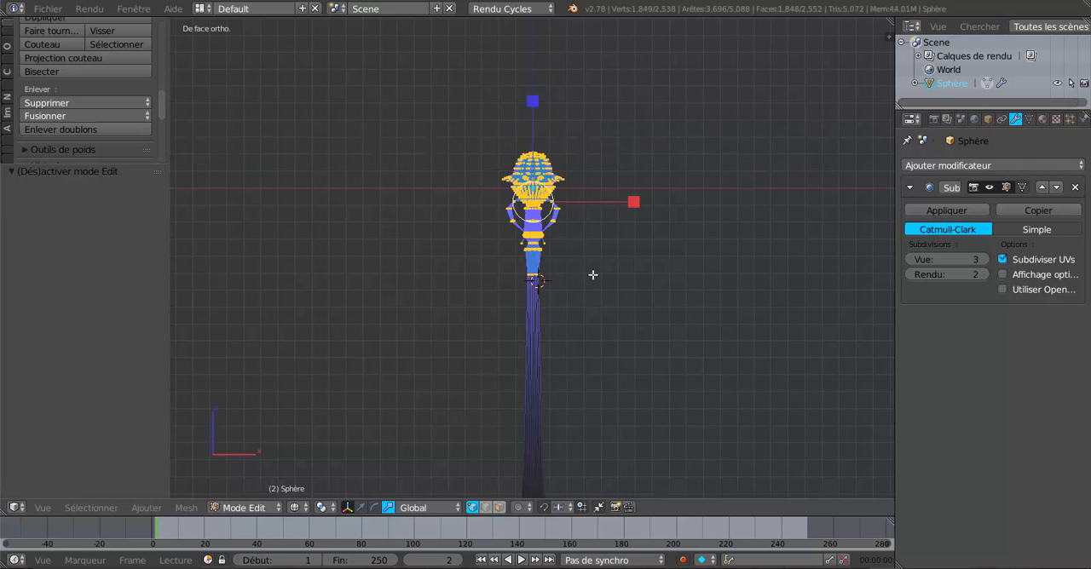
Scale the selected head along Z to about 0.78, check its shape in Object Mode, and return to Edit Mode
key("s")
key("z")
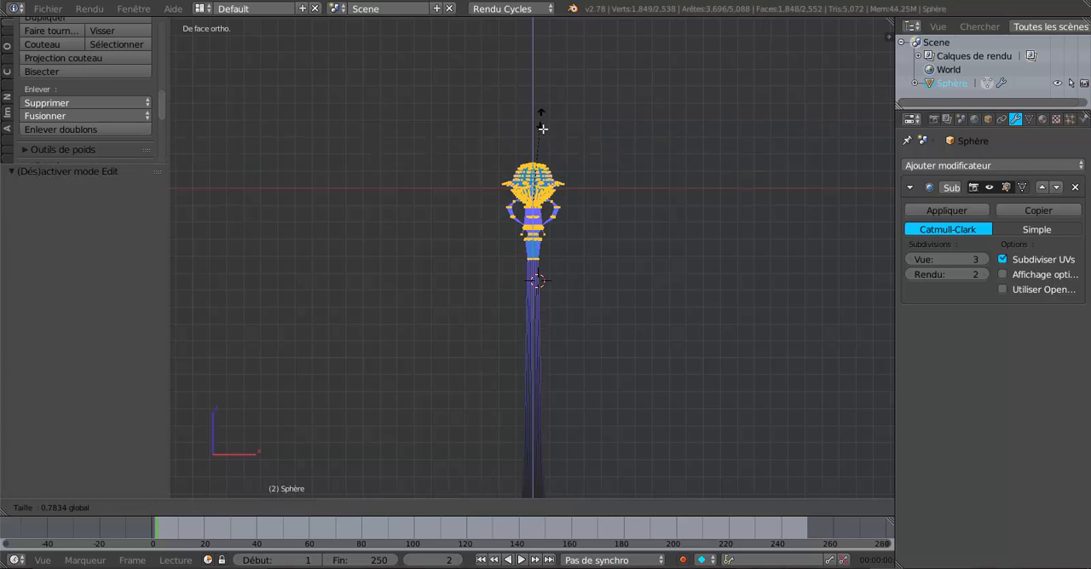
left_click(546, 130)
key("Tab")
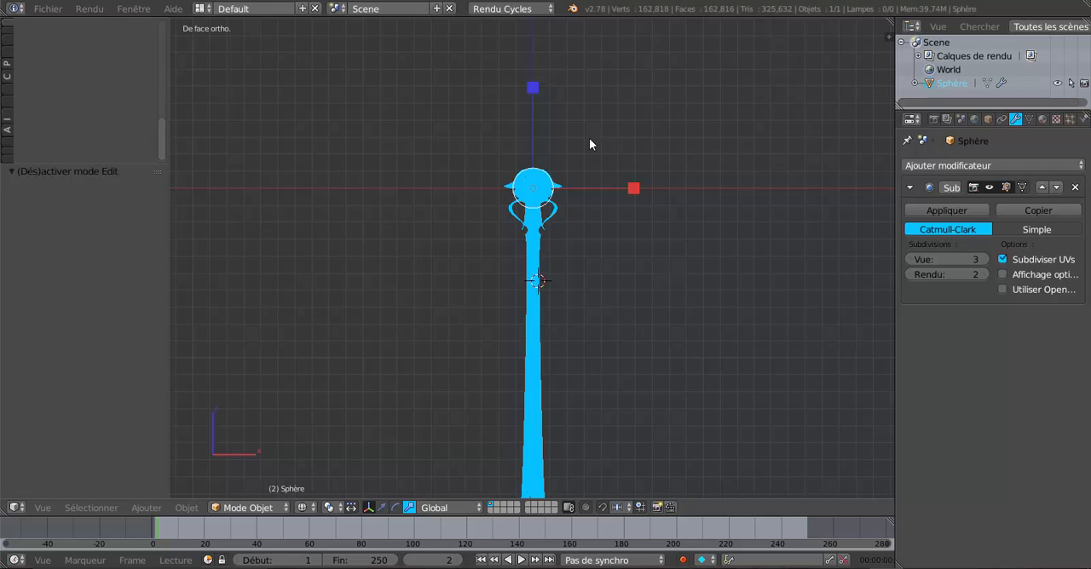
middle_click_drag(586, 248, 479, 272)
scroll(478, 272, "up", 4)
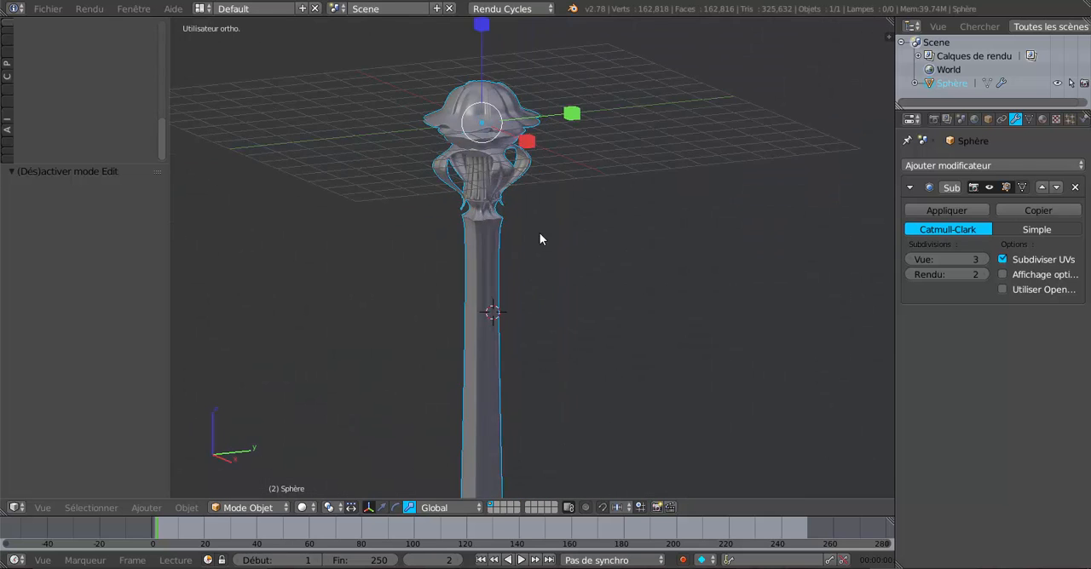
middle_click_drag(539, 234, 678, 231)
key("Tab")
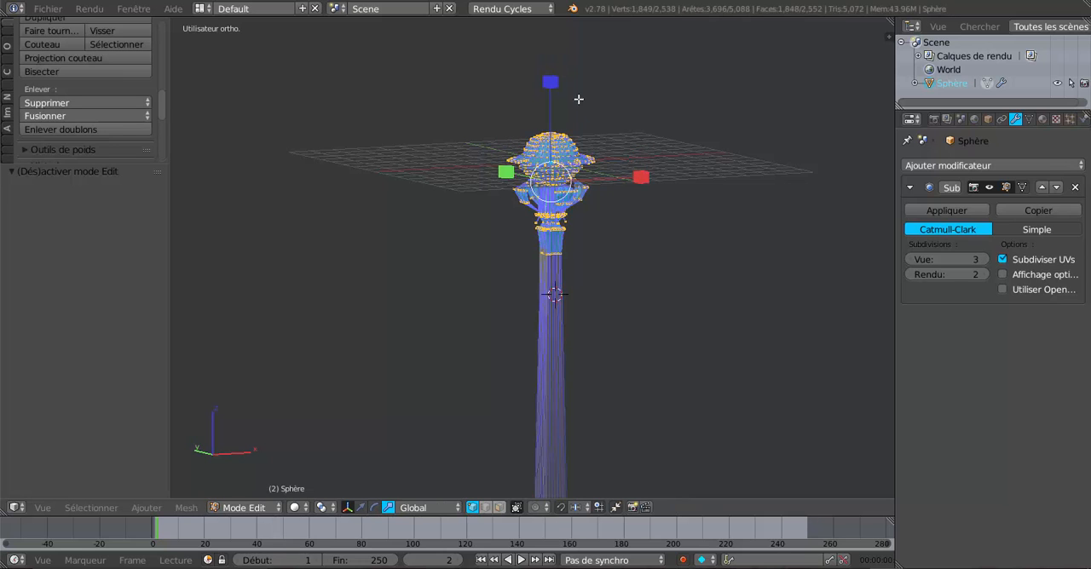
Stretch the selected head taller along Z and check the post in Object Mode from several angles, including top view
left_click_drag(552, 81, 558, 31)
key("Tab")
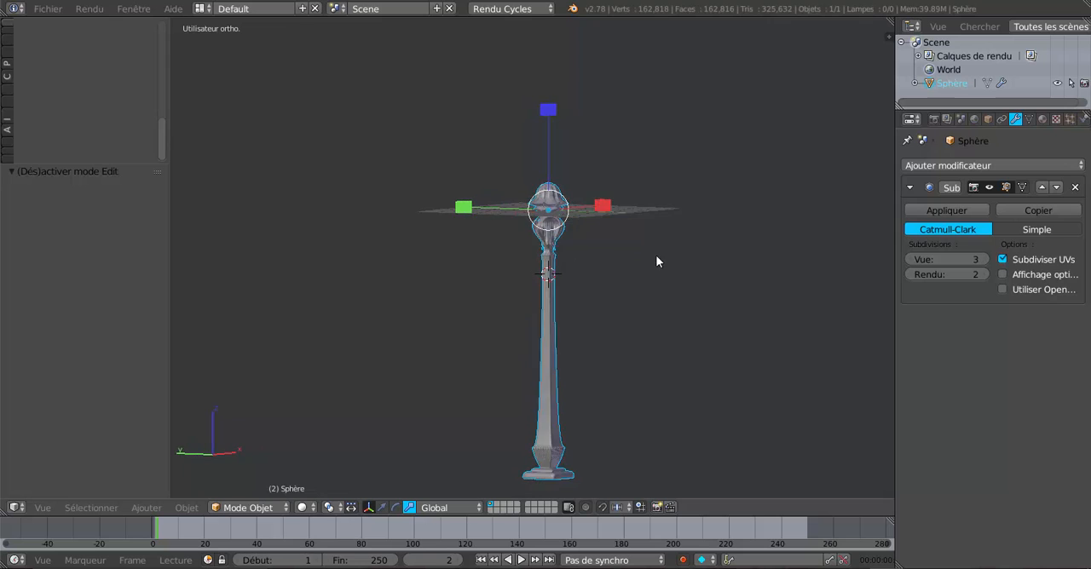
middle_click_drag(656, 262, 477, 339)
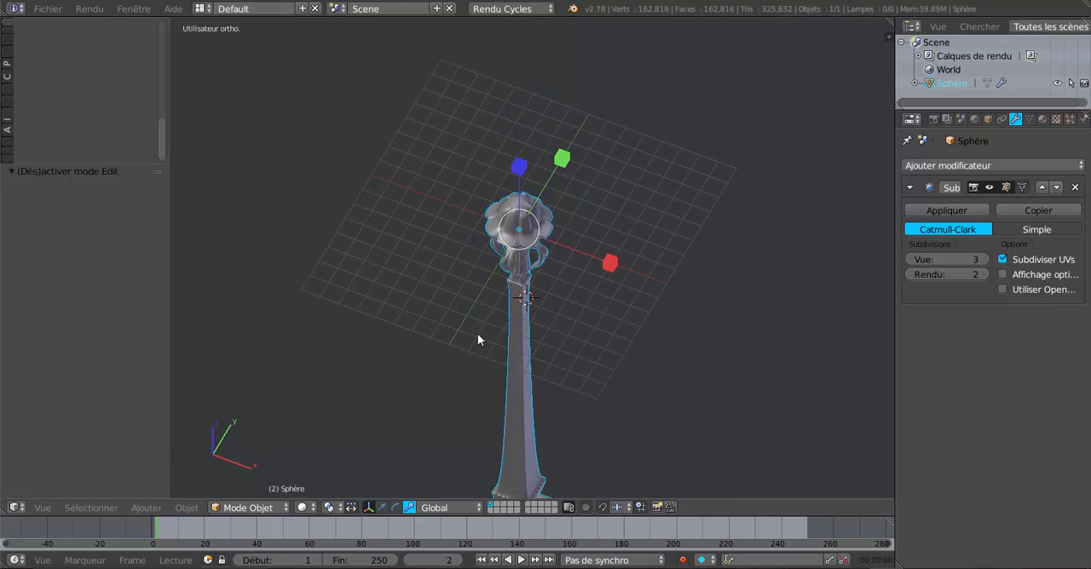
key("KP_4")
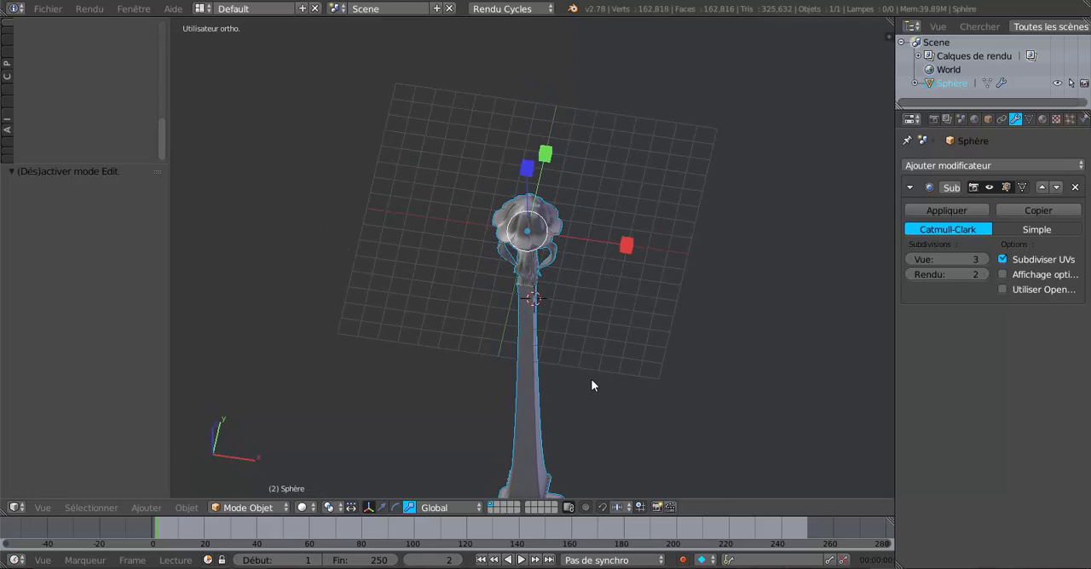
key("KP_7")
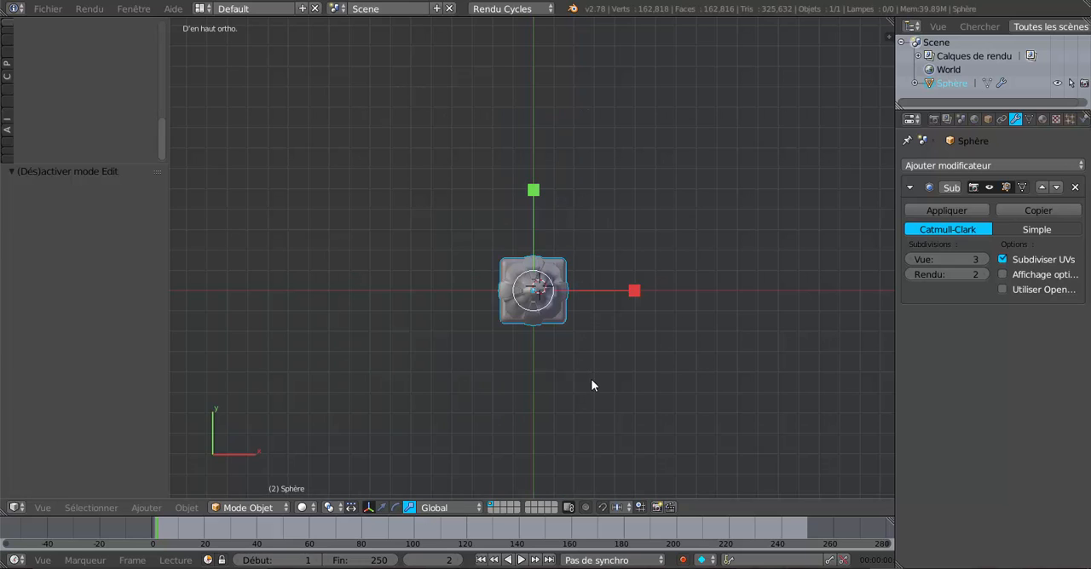
Try widening the whole post along X to about 1.5 in top view, clear the vertex selection, and check the shape in Object Mode
key("z")
key("z")
middle_click_drag(590, 379, 594, 305)
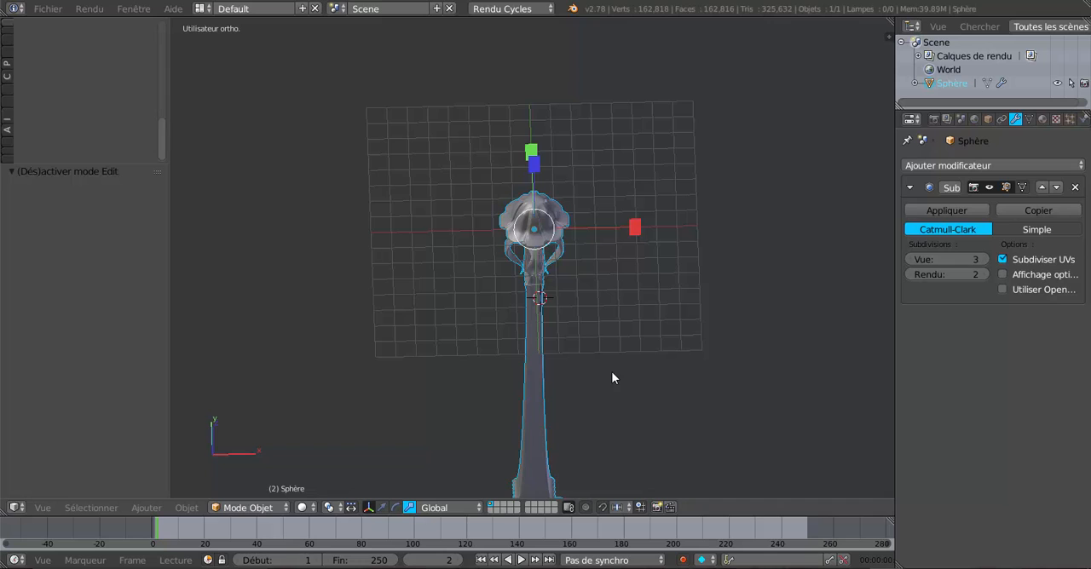
key("KP_7")
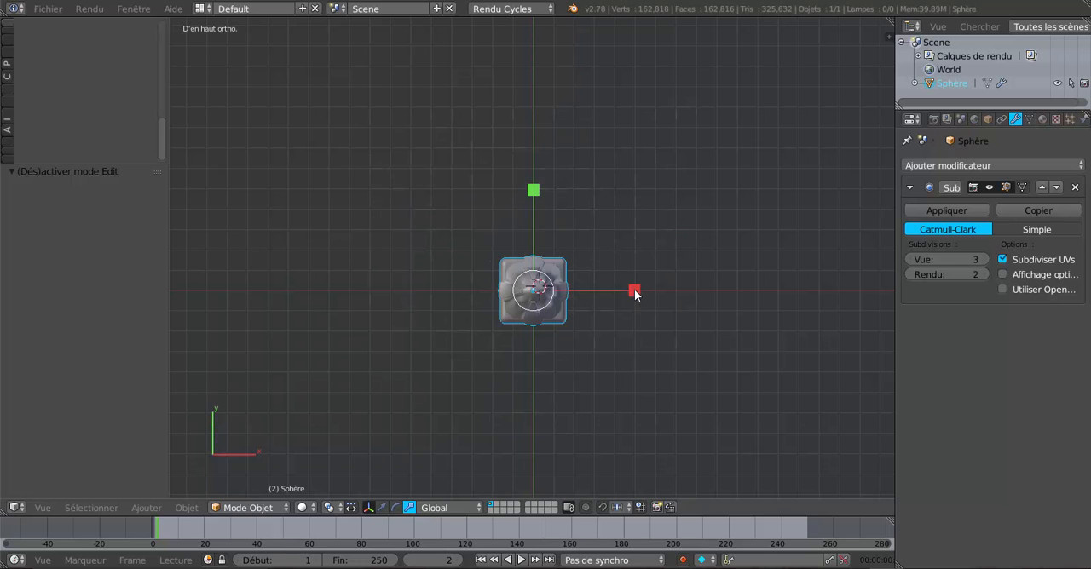
left_click_drag(634, 292, 682, 291)
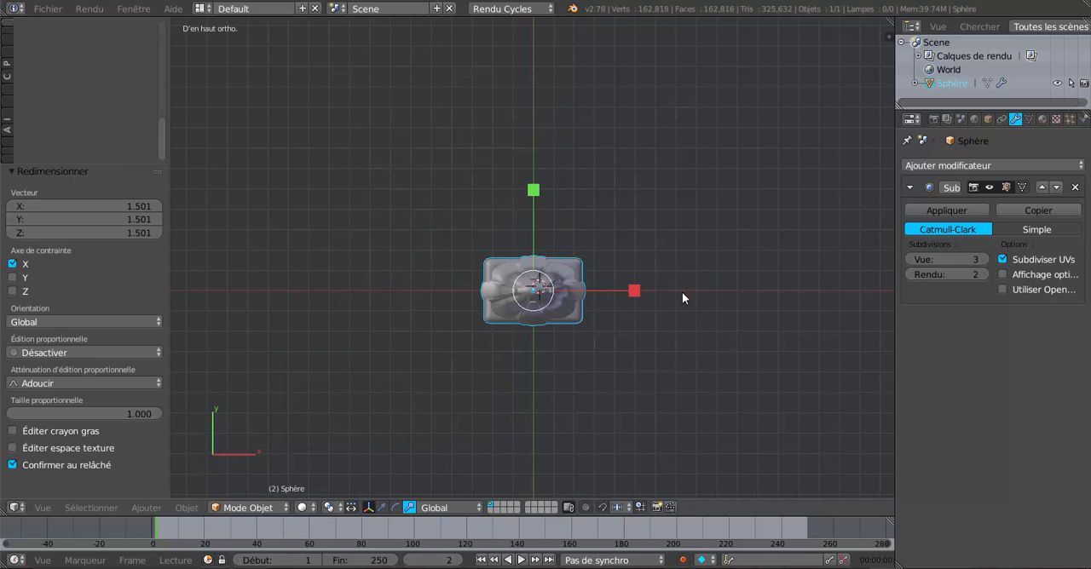
key("Tab")
middle_click_drag(675, 358, 802, 250)
key("a")
key("Tab")
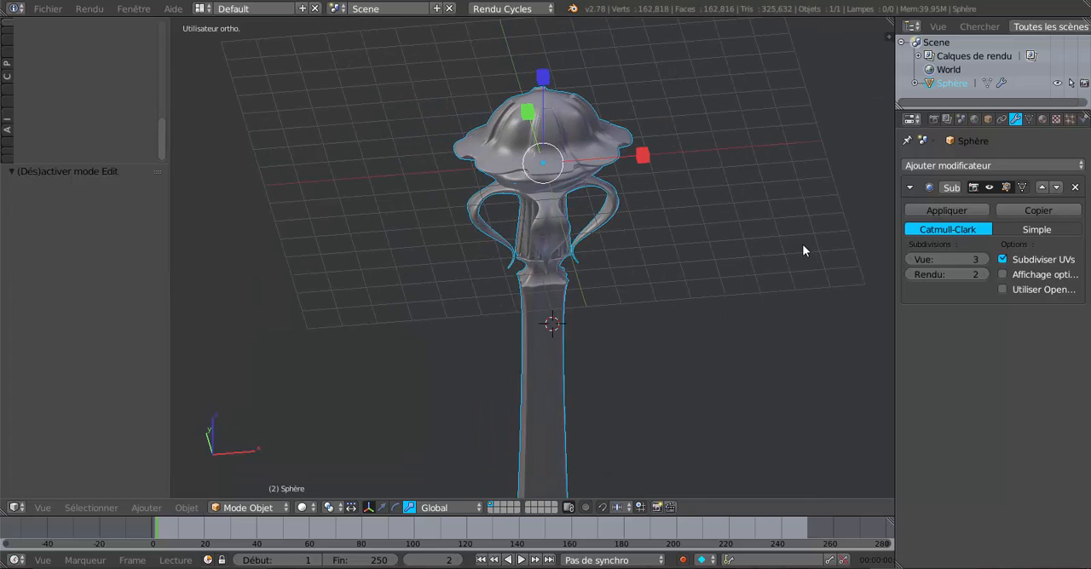
Try narrowing the post's upper part along X to about 0.42 in Edit Mode, with all vertices selected in front view
key("Tab")
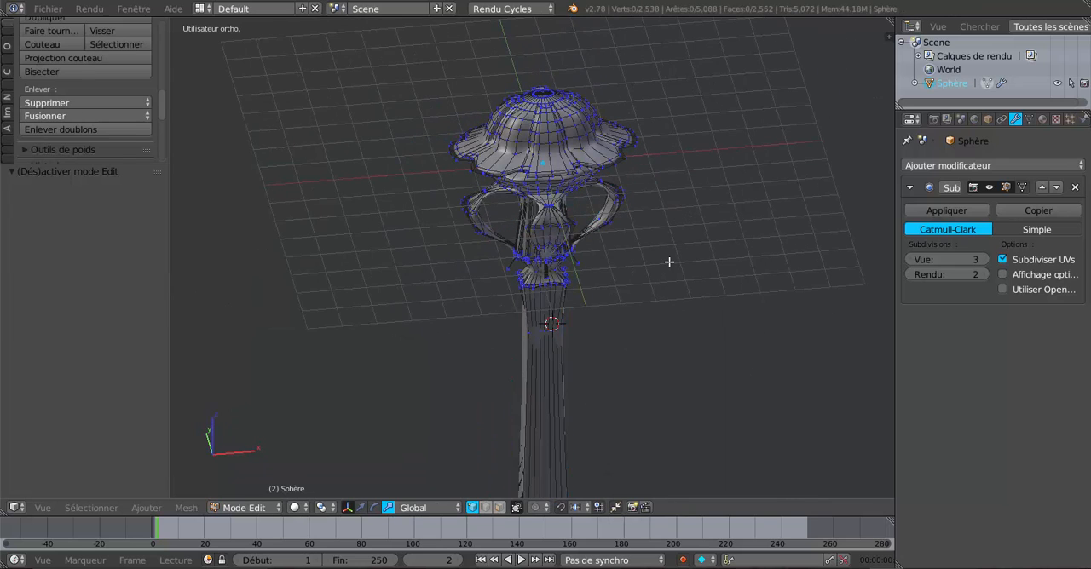
scroll(693, 287, "down", 3)
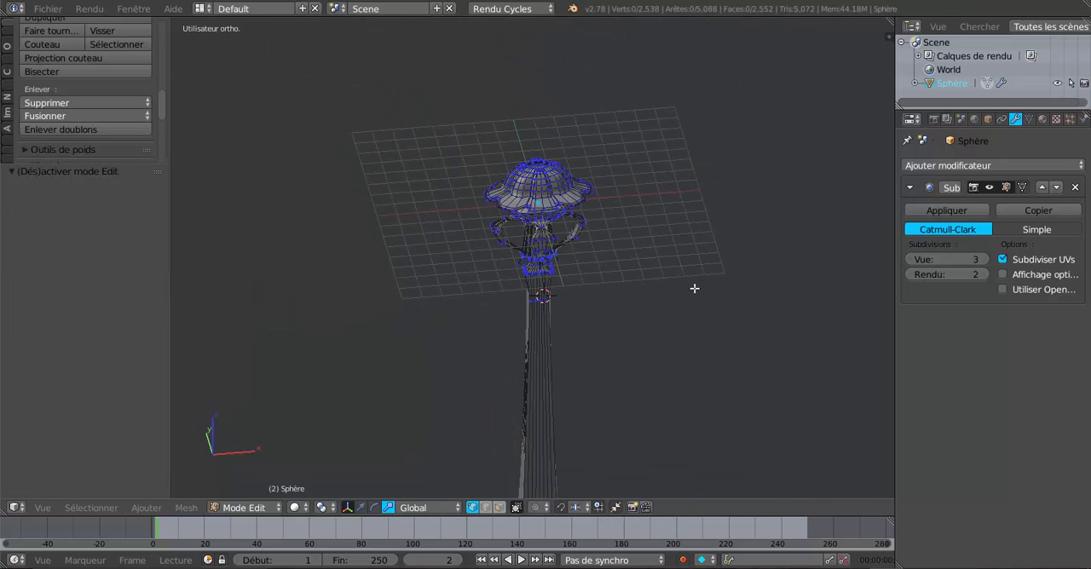
key("KP_1")
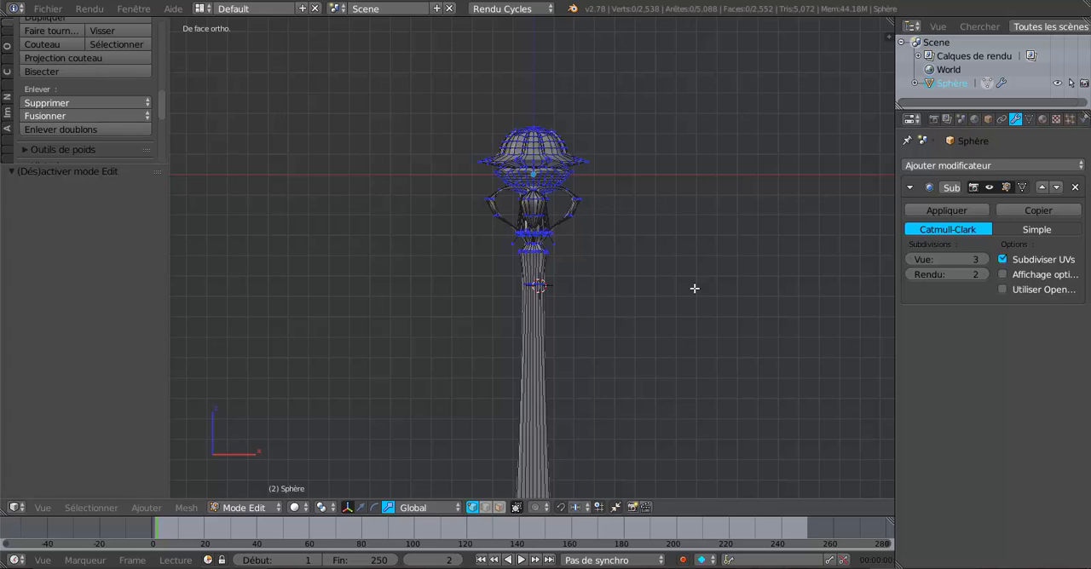
key("a")
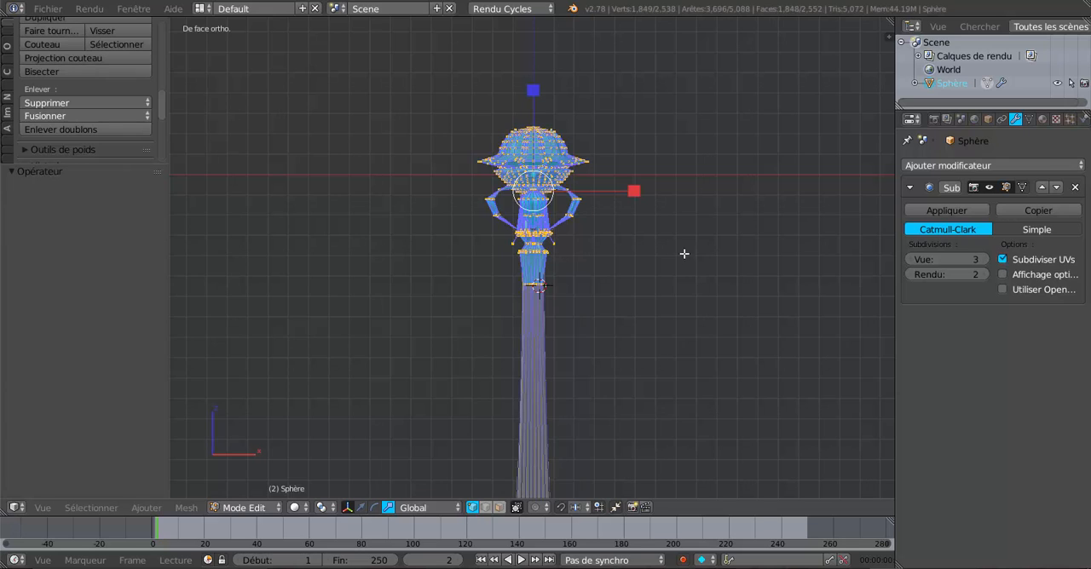
key("s")
key("x")
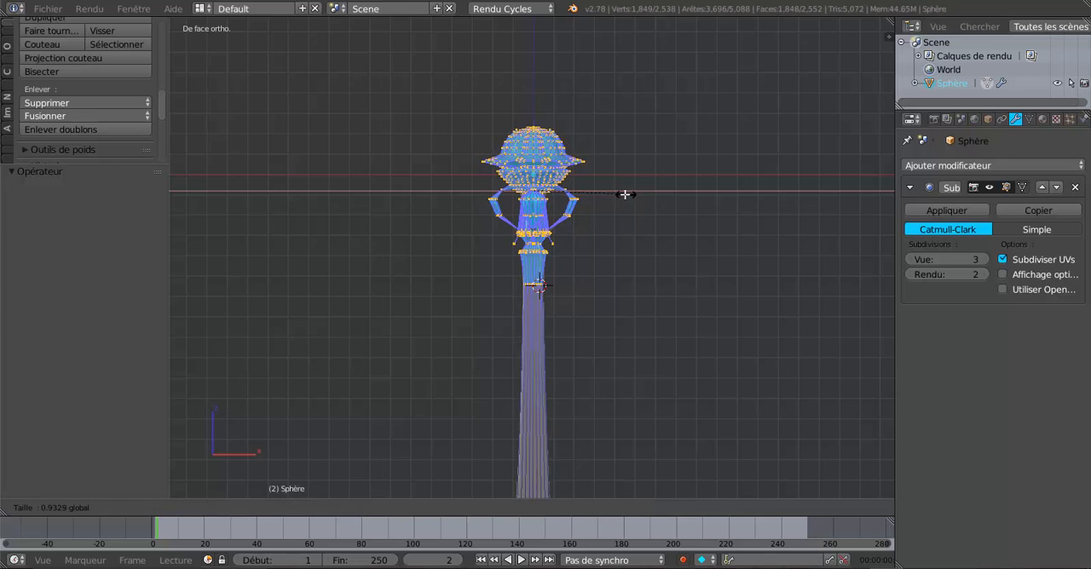
left_click(575, 192)
Inspect the narrowed head in Object Mode, undo its scaling in Edit Mode, and return to Object Mode
key("Tab")
mouse_move(697, 194)
middle_mouse_down()
mouse_move(689, 214)
mouse_move(653, 220)
mouse_move(567, 272)
mouse_move(527, 242)
mouse_move(506, 253)
mouse_move(445, 192)
mouse_move(563, 180)
mouse_move(687, 193)
mouse_move(694, 207)
middle_mouse_up()
key("Tab")
key("Tab")
middle_click_drag(648, 274, 622, 274)
middle_click_drag(532, 224, 548, 274)
scroll(631, 279, "up", 3)
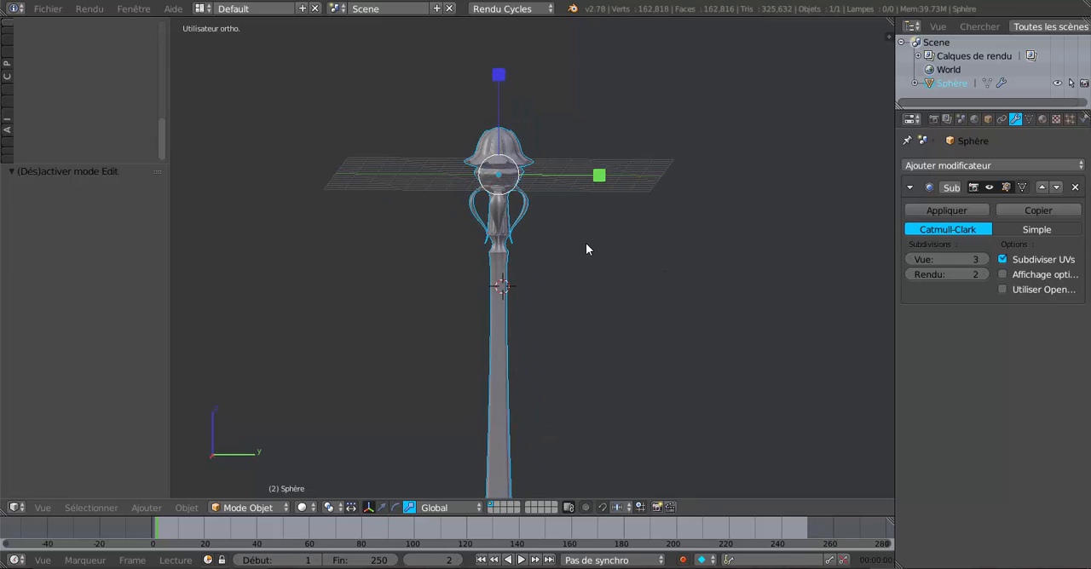
key("Tab")
key("ctrl+z")
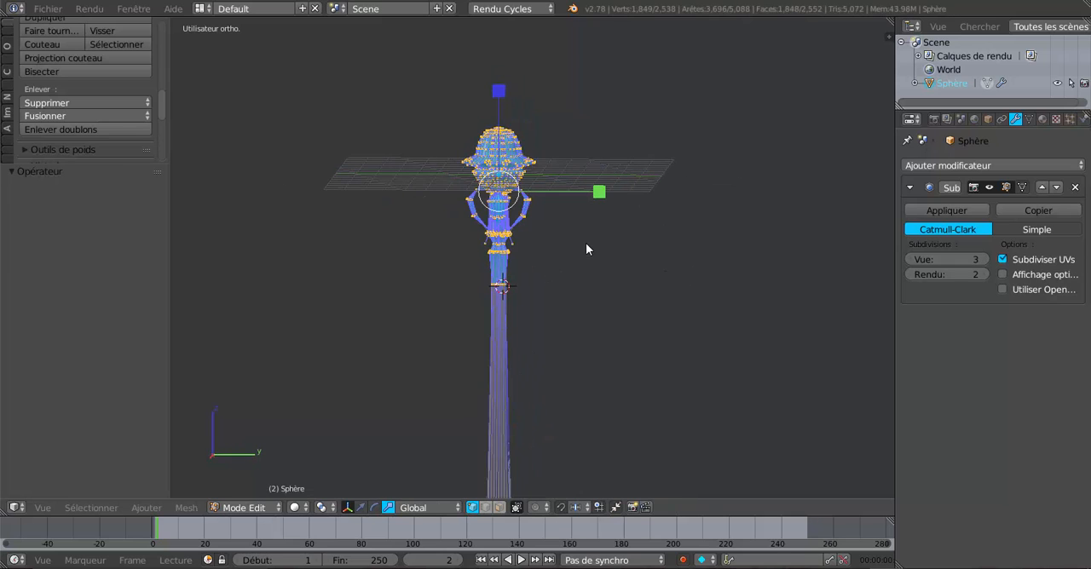
key("ctrl+z")
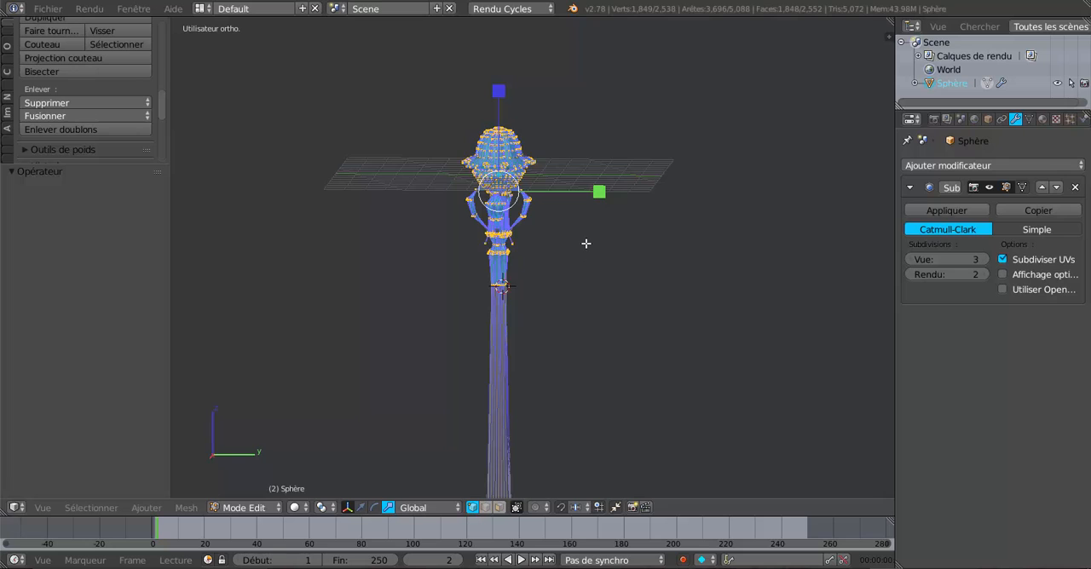
key("ctrl+z")
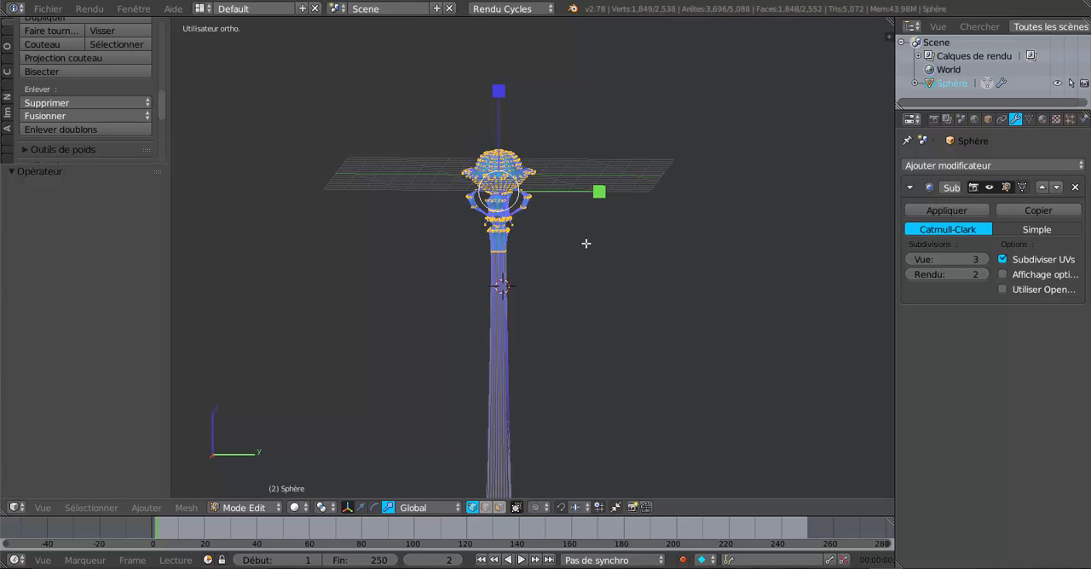
key("ctrl+z")
key("Tab")
Undo the remaining changes in Object Mode back to before the X widening, and inspect the whole post
middle_click_drag(603, 268, 565, 282)
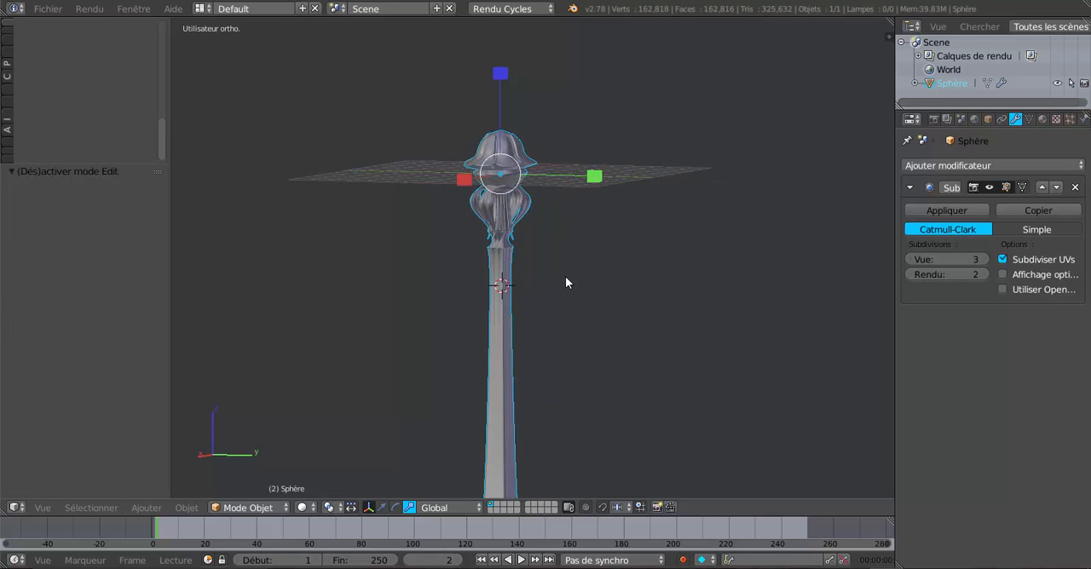
key("ctrl+z")
middle_click_drag(584, 276, 516, 362)
scroll(520, 359, "up", 4)
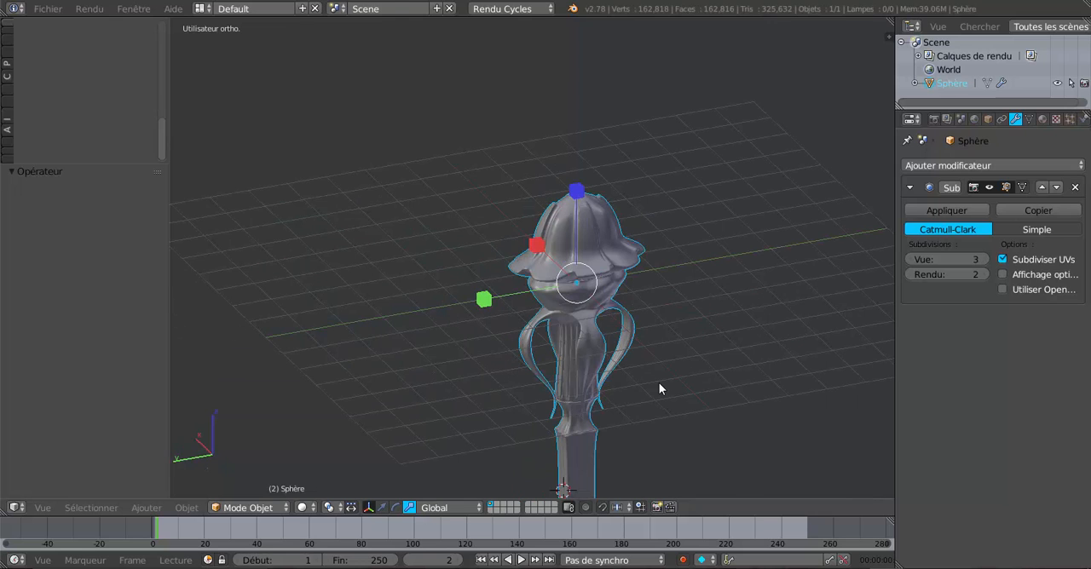
key("ctrl+z")
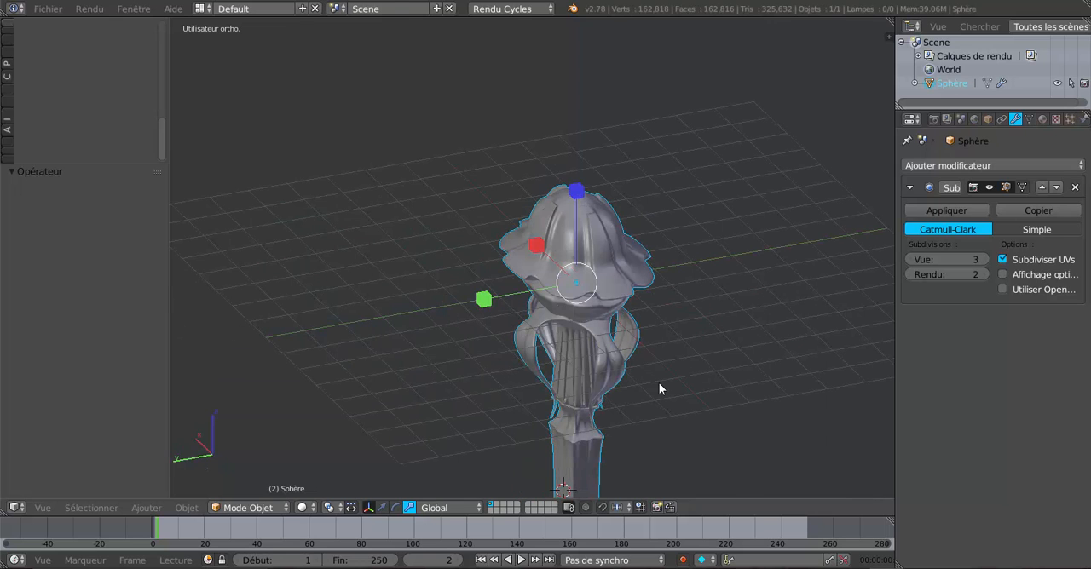
key("ctrl+z")
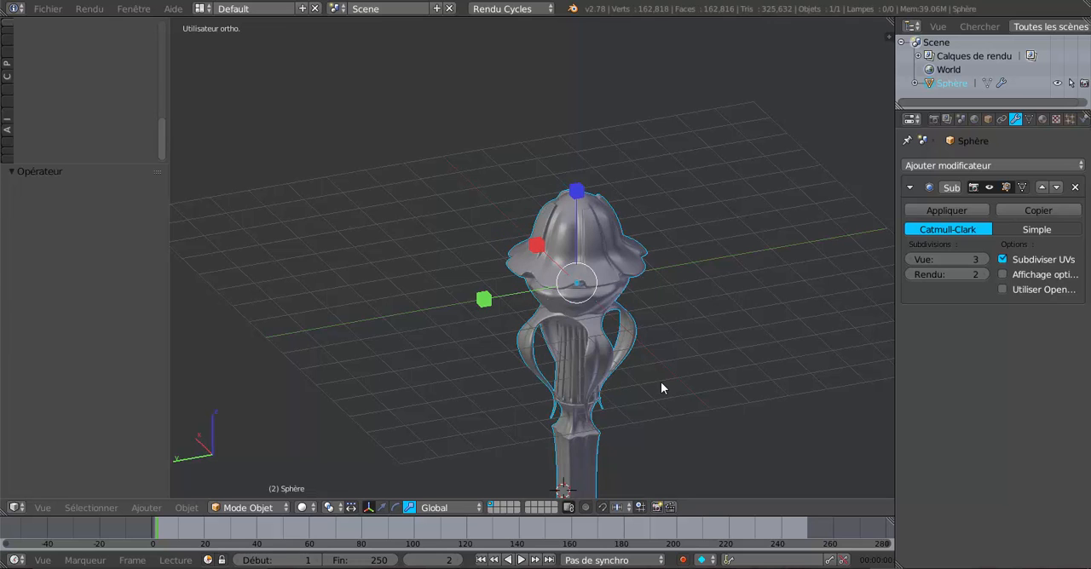
middle_click_drag(660, 385, 687, 418)
scroll(577, 350, "down", 3)
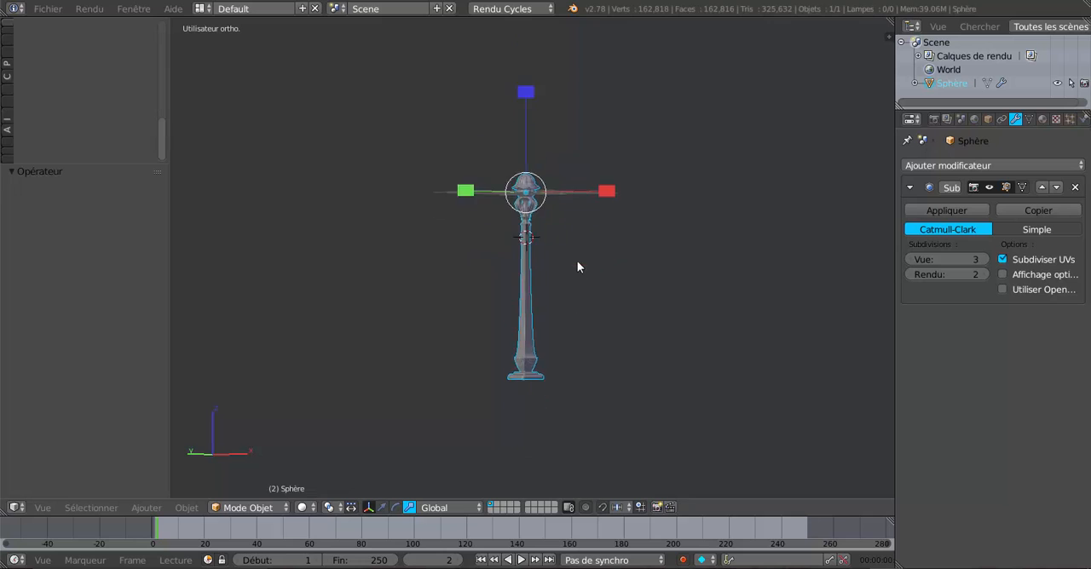
scroll(547, 292, "up", 5)
scroll(547, 292, "down", 5)
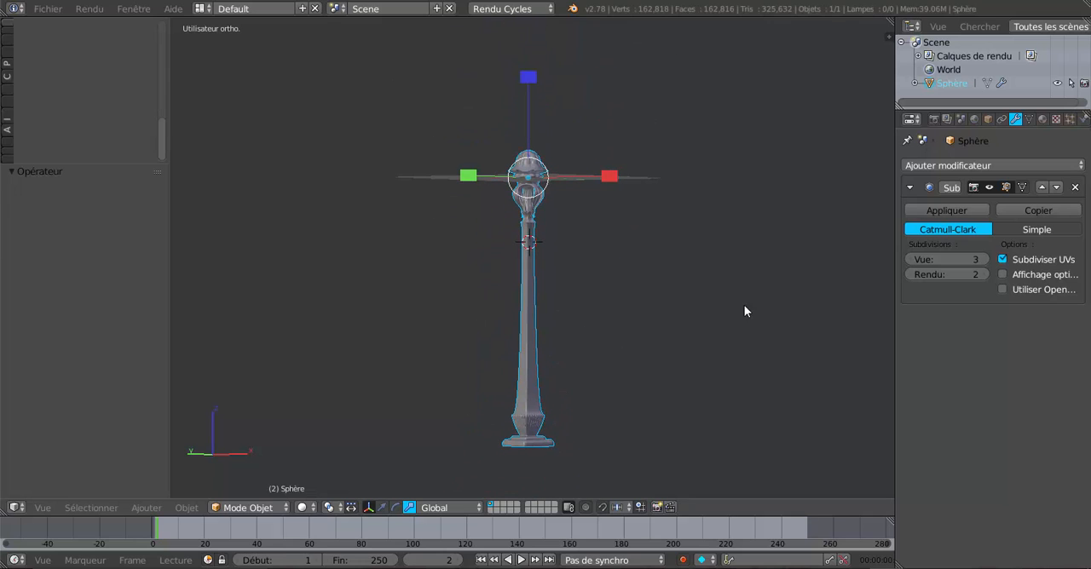
middle_click_drag(744, 311, 660, 310)
middle_click_drag(657, 268, 494, 322)
Save the scene to the Desktop as a new file named "balustre du tuto"
left_click(49, 10)
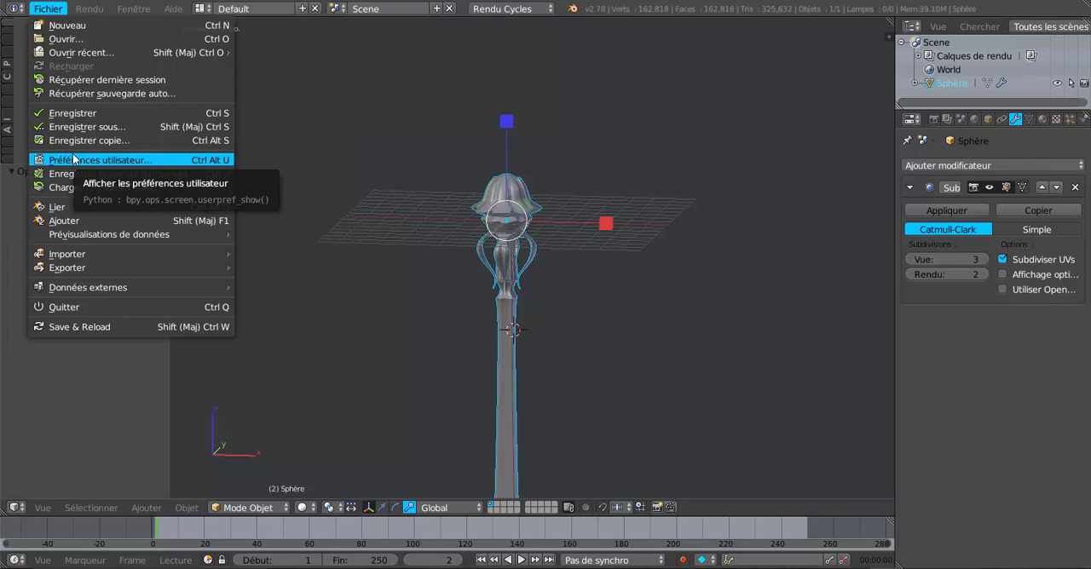
left_click(79, 127)
left_click(251, 56)
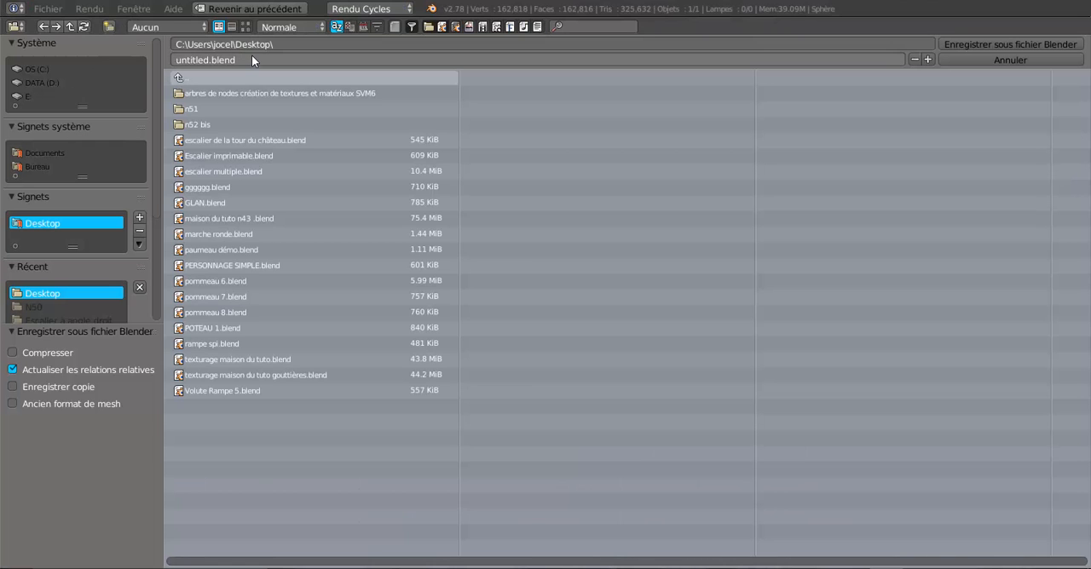
type("ba")
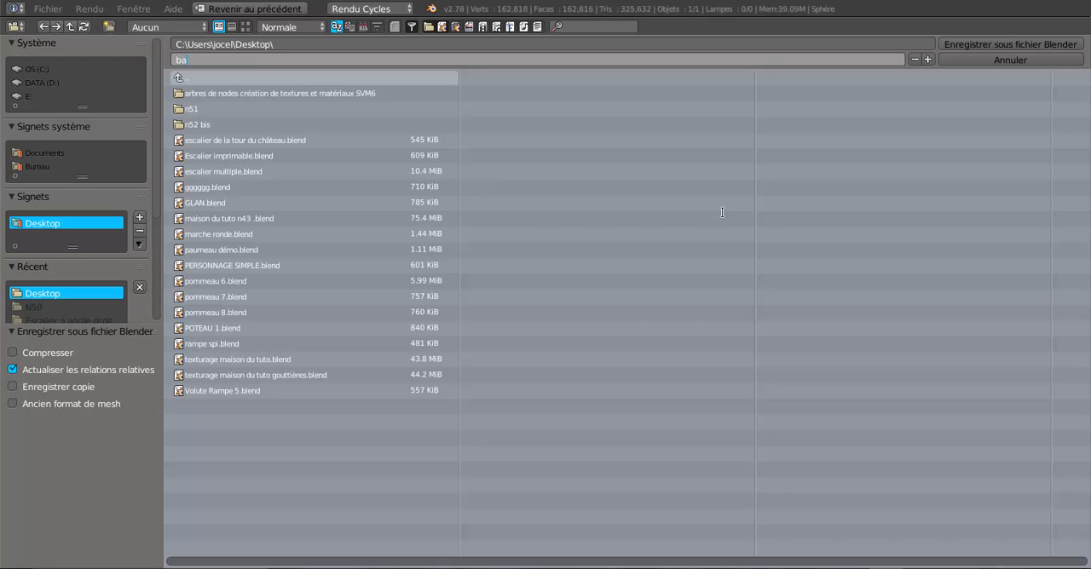
type("lustre du tuto")
left_click(1021, 39)
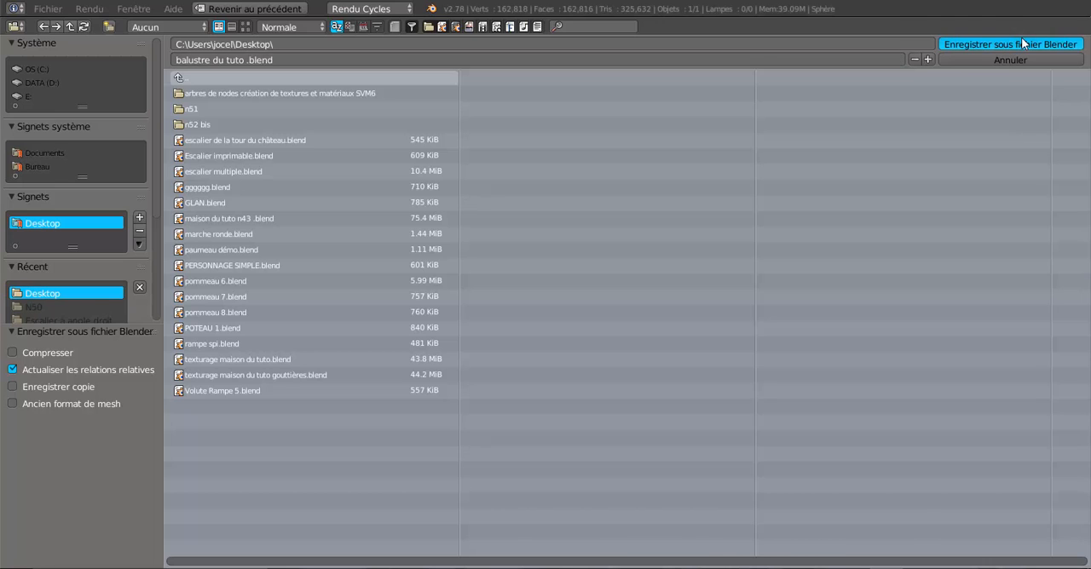
left_click(1021, 39)
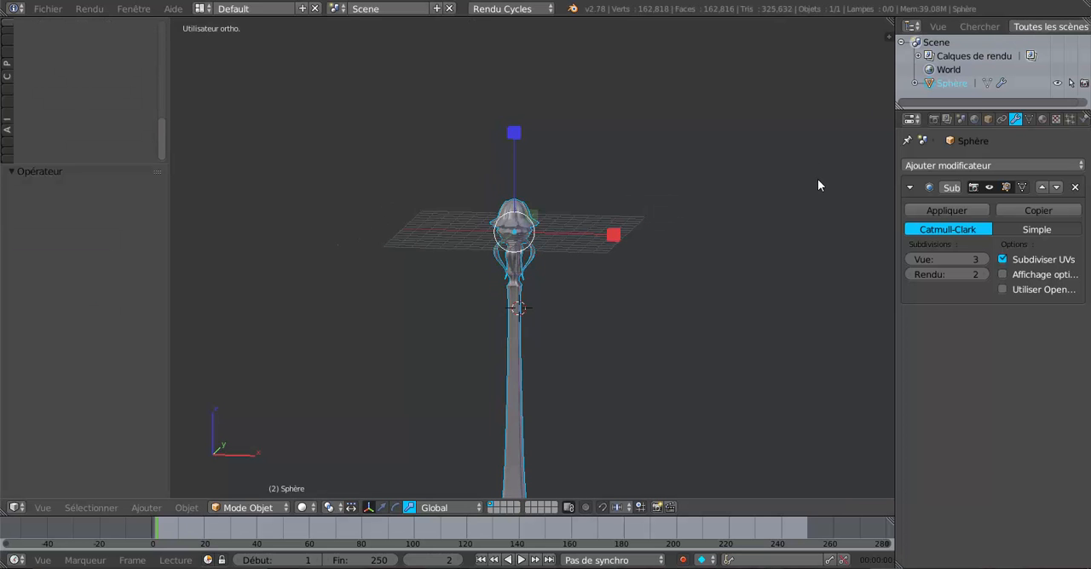
Examine the post's dome, collar and curved legs up close
middle_click_drag(778, 247, 771, 175, "shift")
scroll(642, 153, "up", 3)
middle_click_drag(643, 170, 677, 284, "shift")
scroll(615, 258, "up", 4)
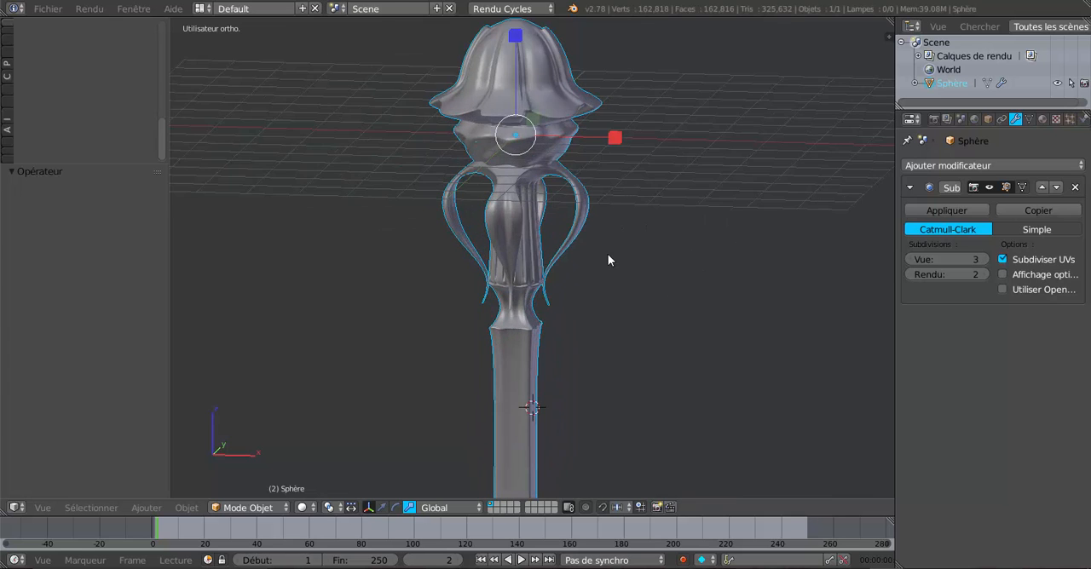
middle_click_drag(594, 270, 587, 324, "shift")
scroll(592, 313, "up", 3)
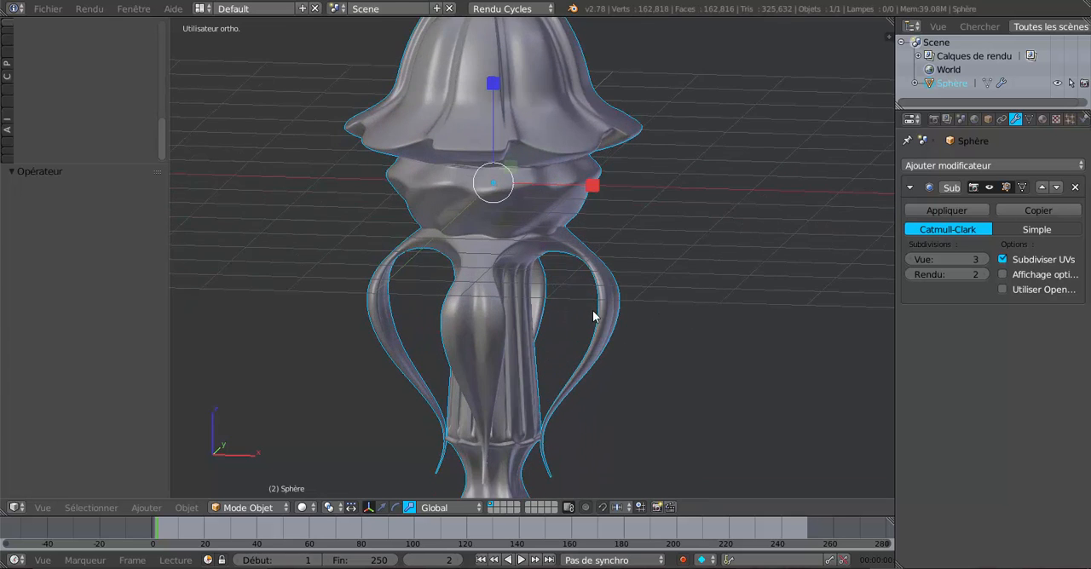